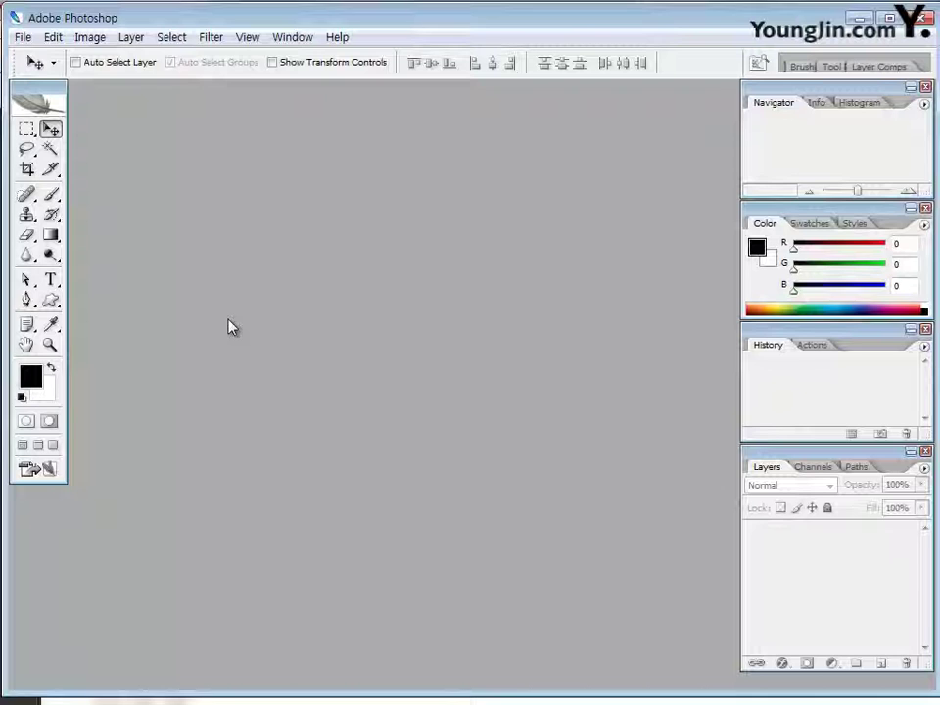
- Create a 500 × 400 pixel document and adjust its window so the whole canvas is visible
key("ctrl+n")
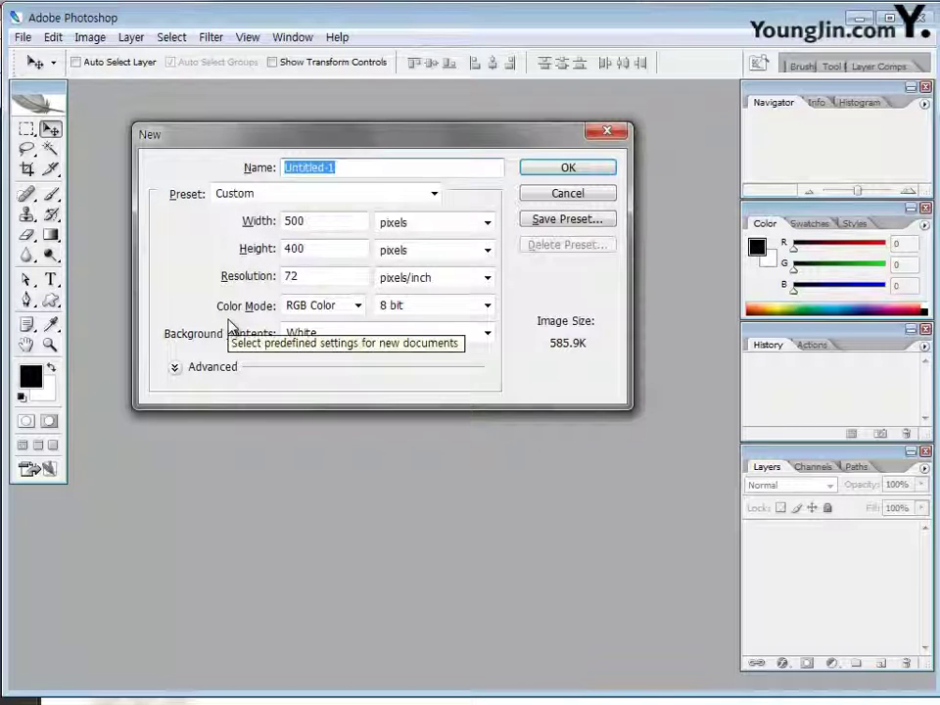
double_click(336, 222)
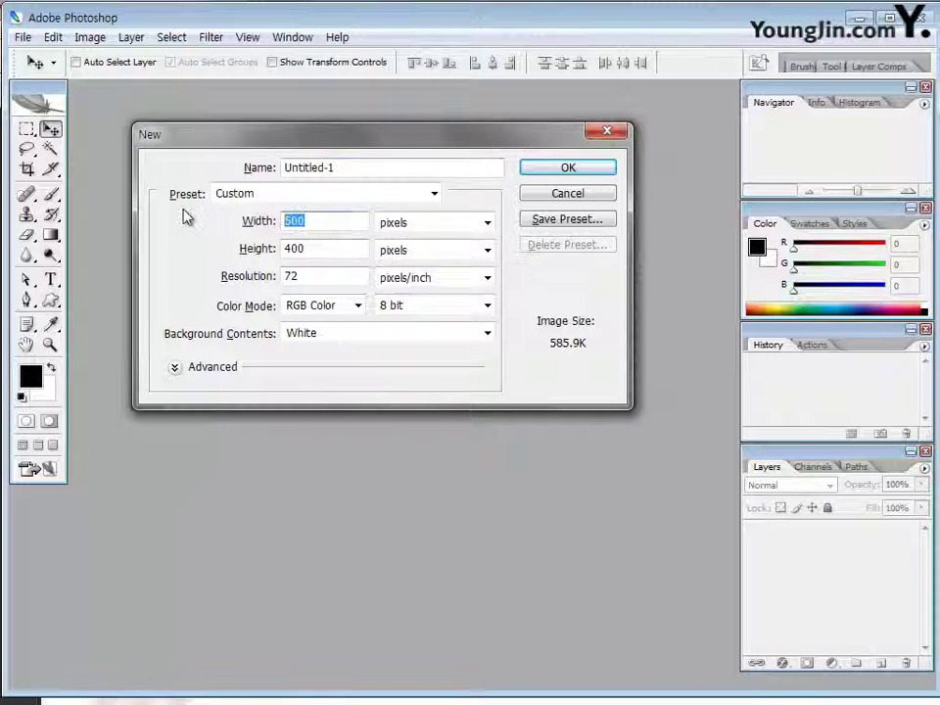
type("500")
key("Tab")
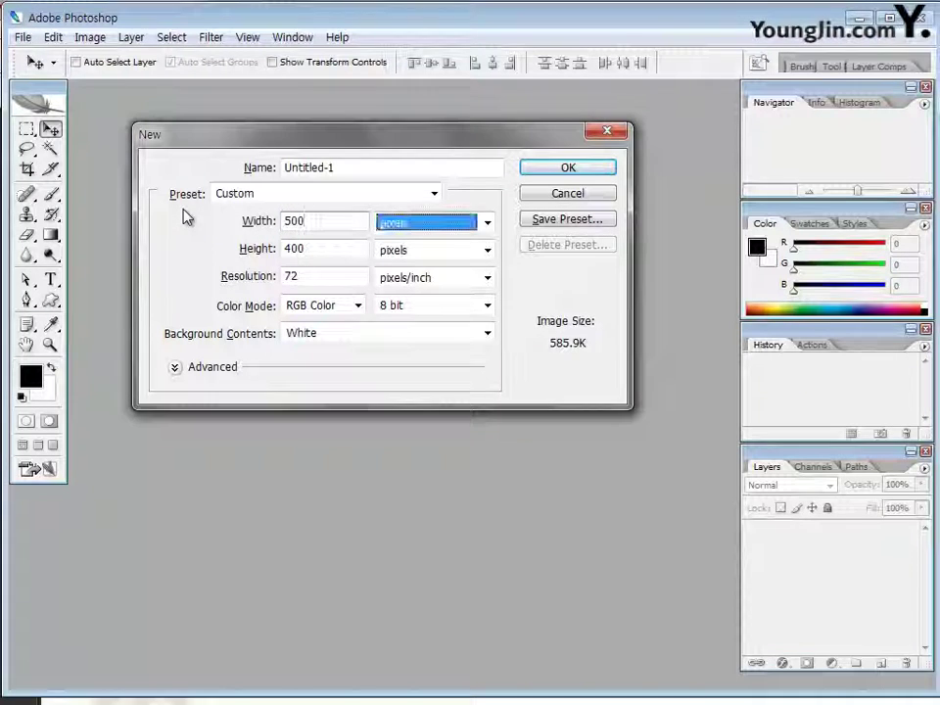
key("Tab")
type("400")
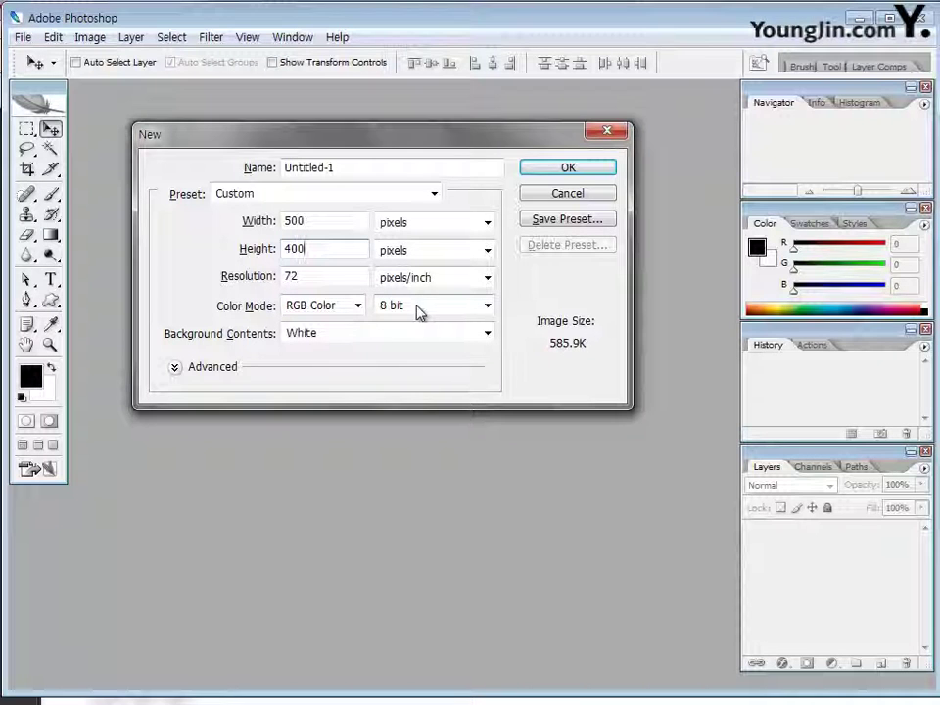
left_click(594, 179)
left_click_drag(578, 504, 594, 513)
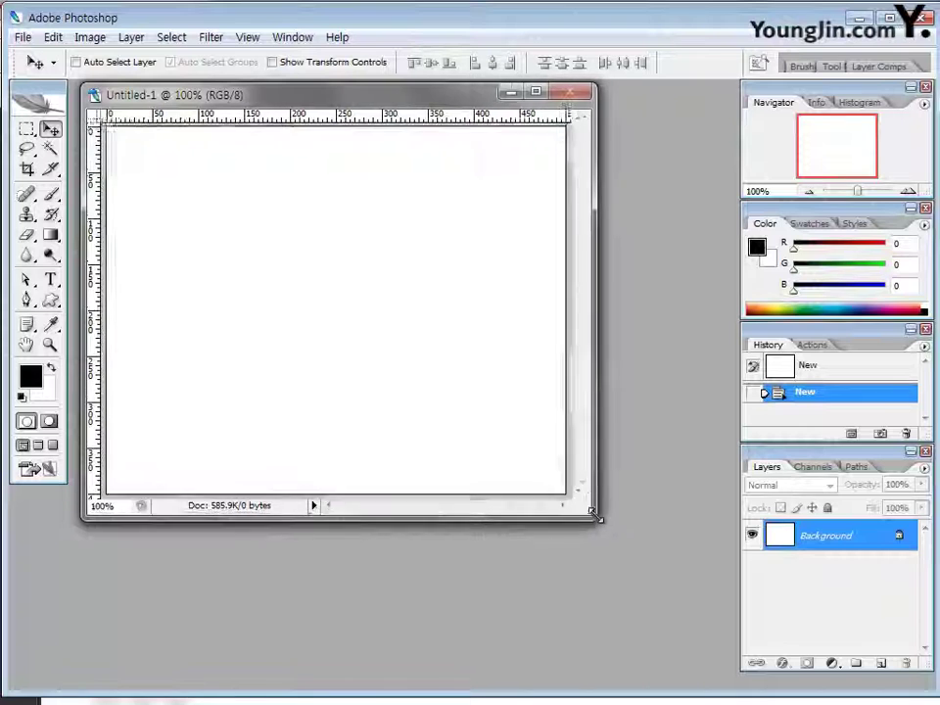
left_click_drag(294, 99, 290, 98)
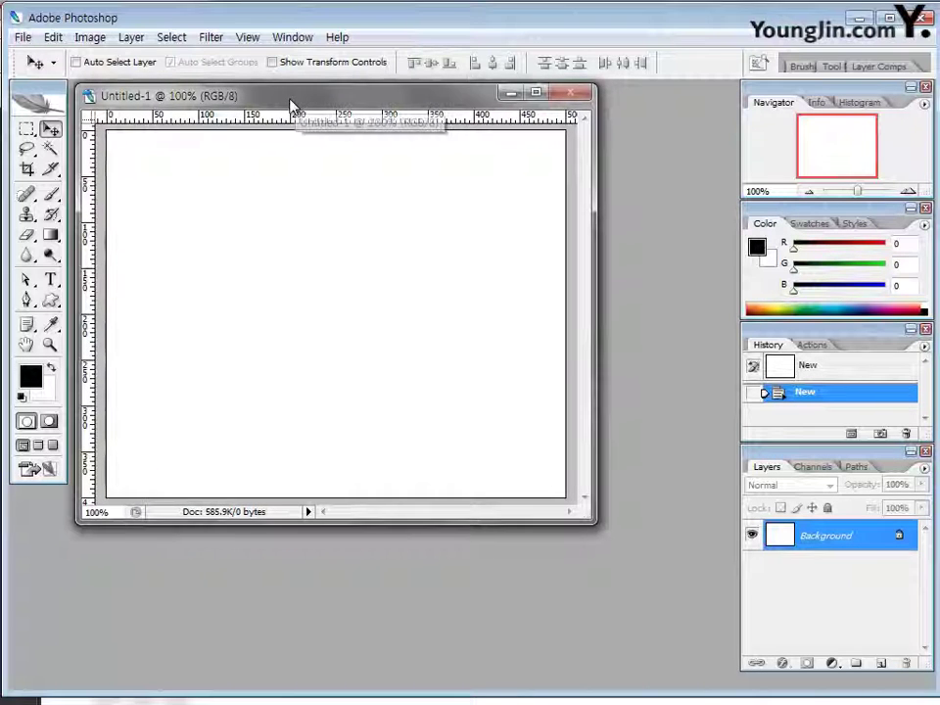
- Save the blank document in Photoshop PSD format in the GTQ folder as 기출따라하가-1-1
left_click(22, 37)
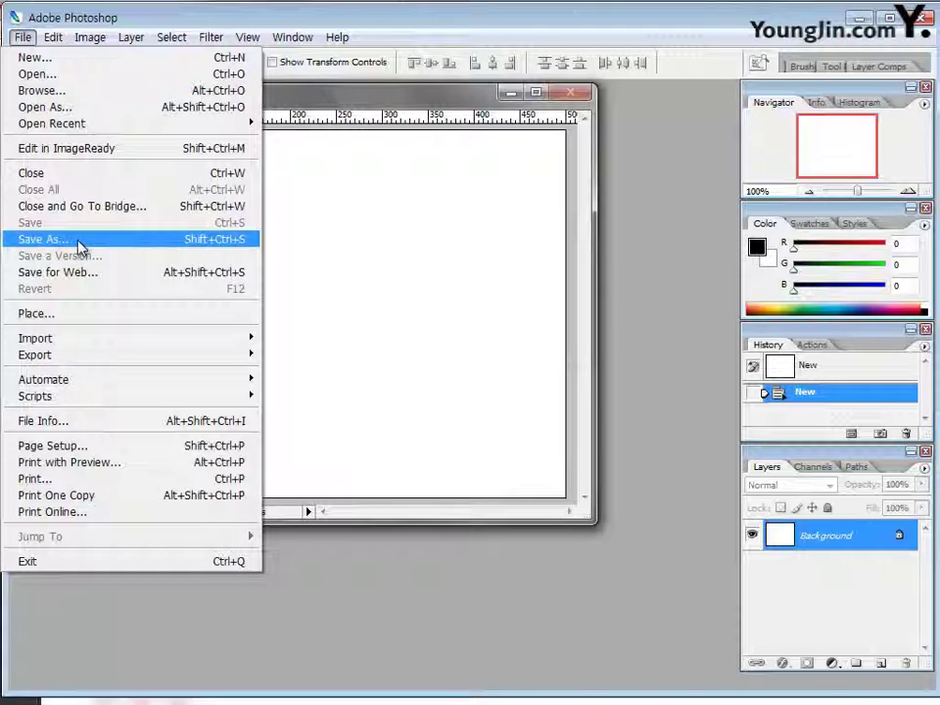
left_click(79, 245)
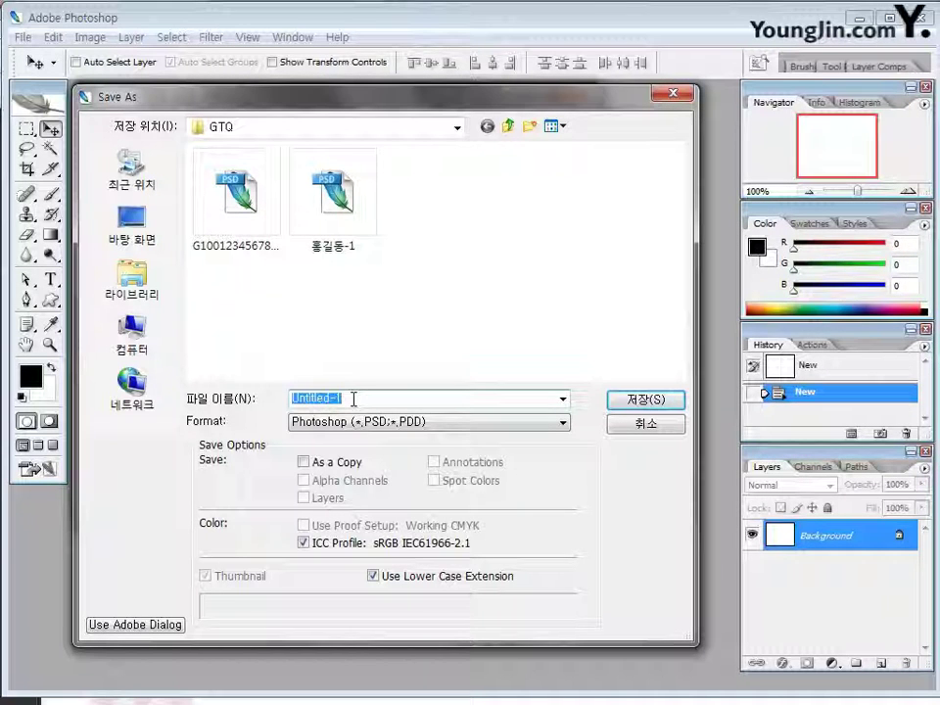
type("ㅎ출변")
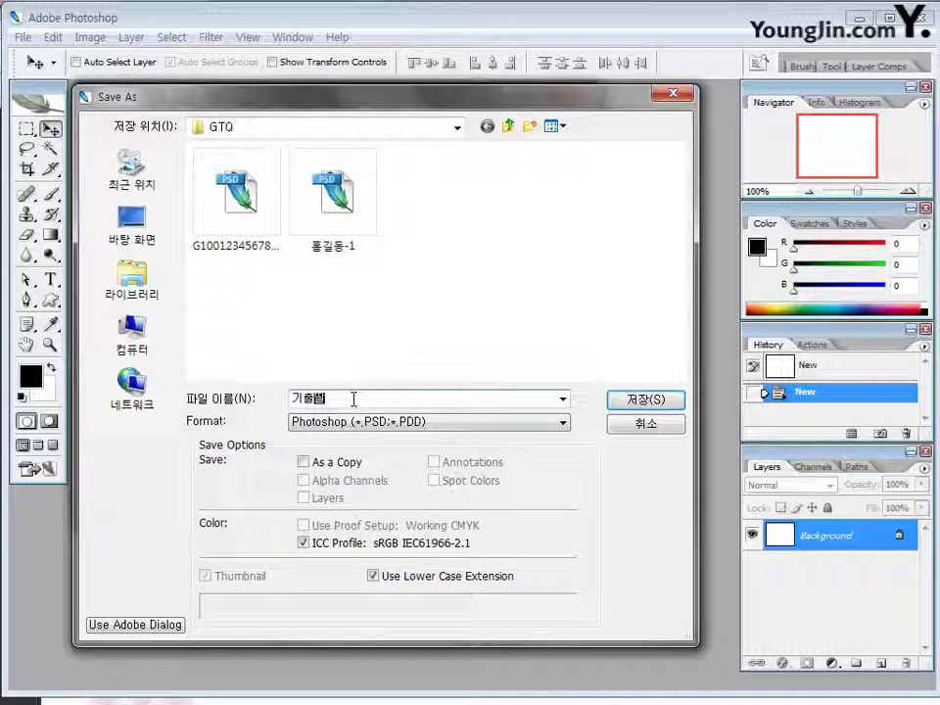
type("라하기-1-")
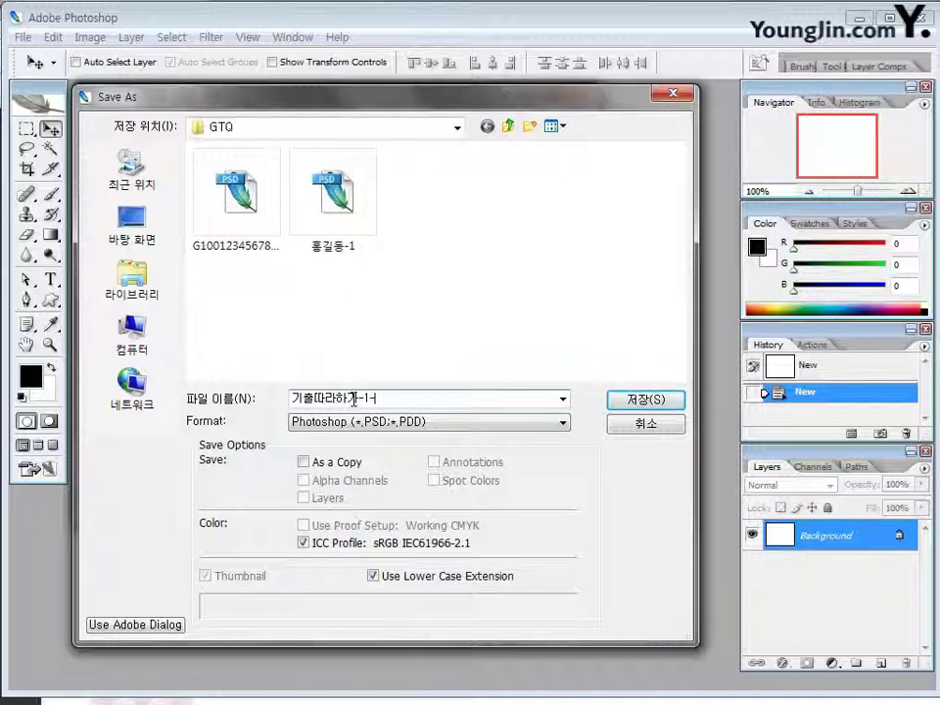
type("1")
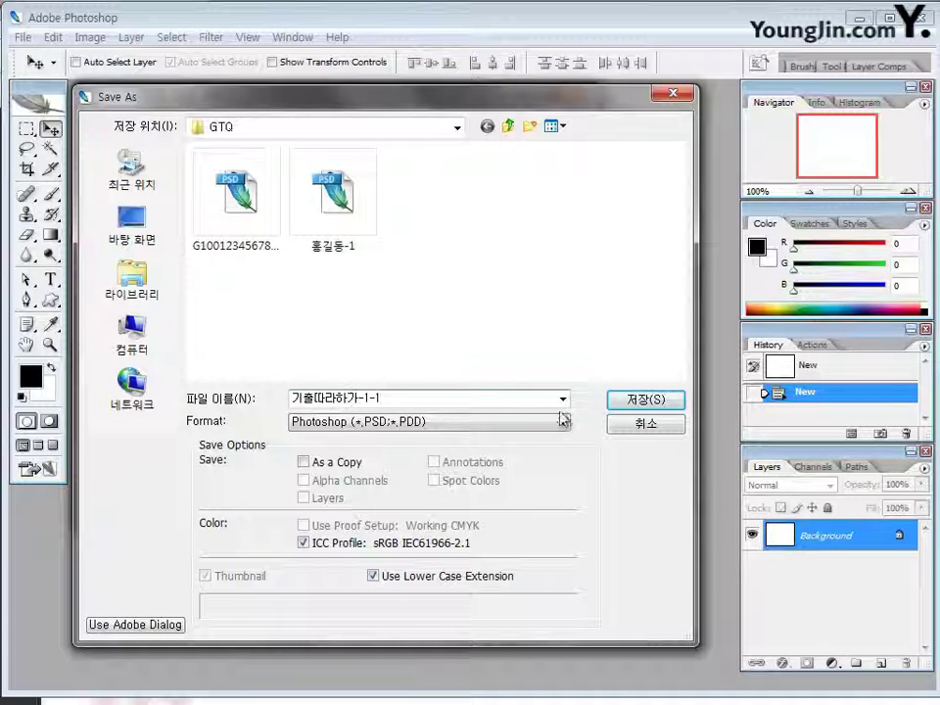
left_click(634, 401)
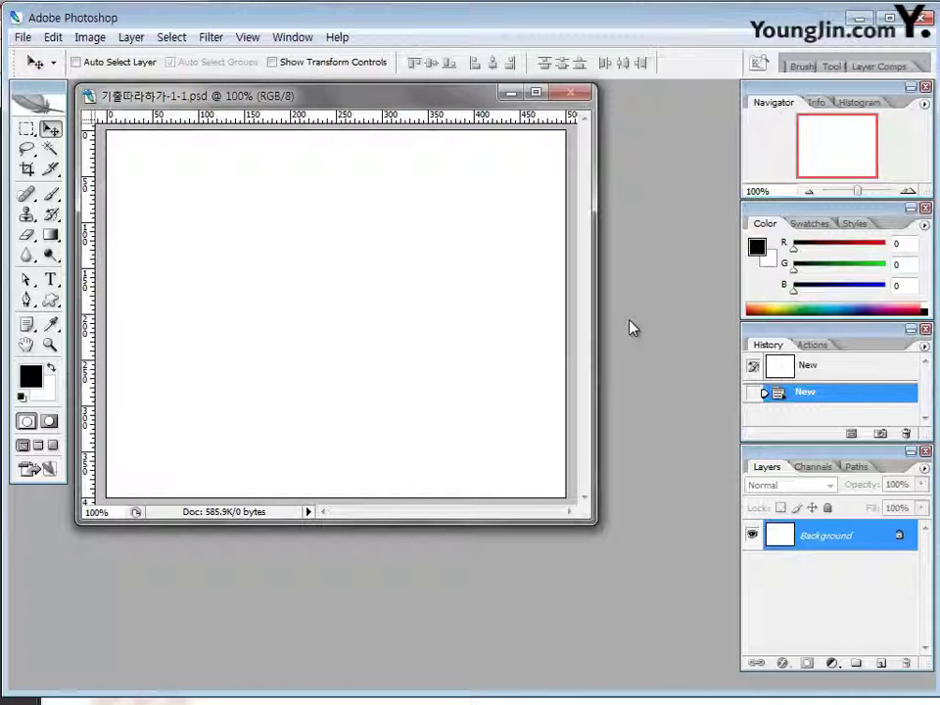
- Open the image 2급-1 from the Chapter01 folder and place its window so the blank canvas stays accessible
key("ctrl+o")
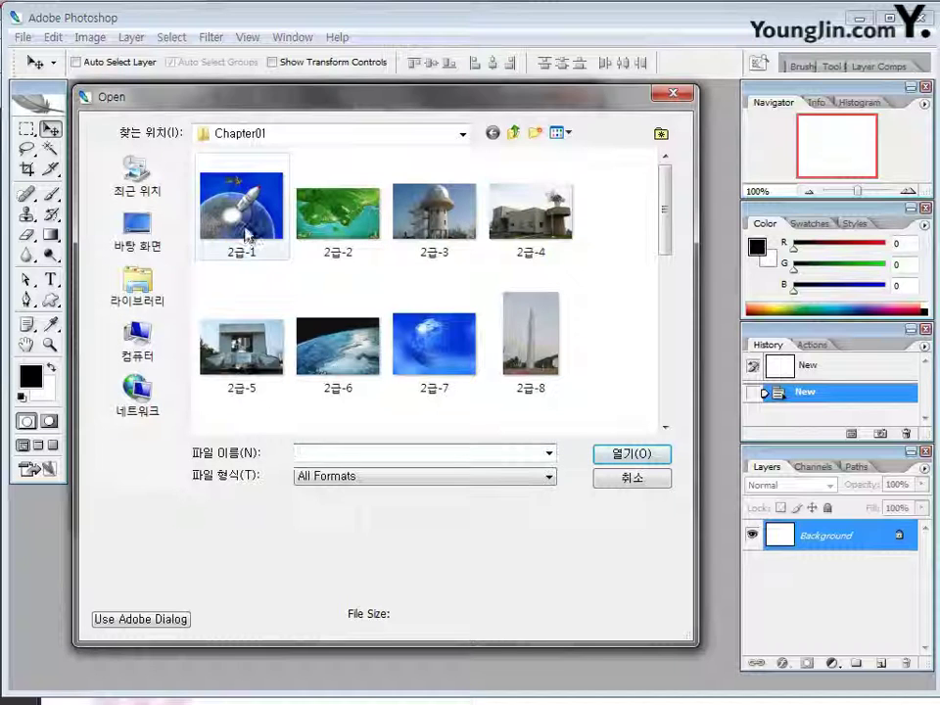
left_click(246, 235)
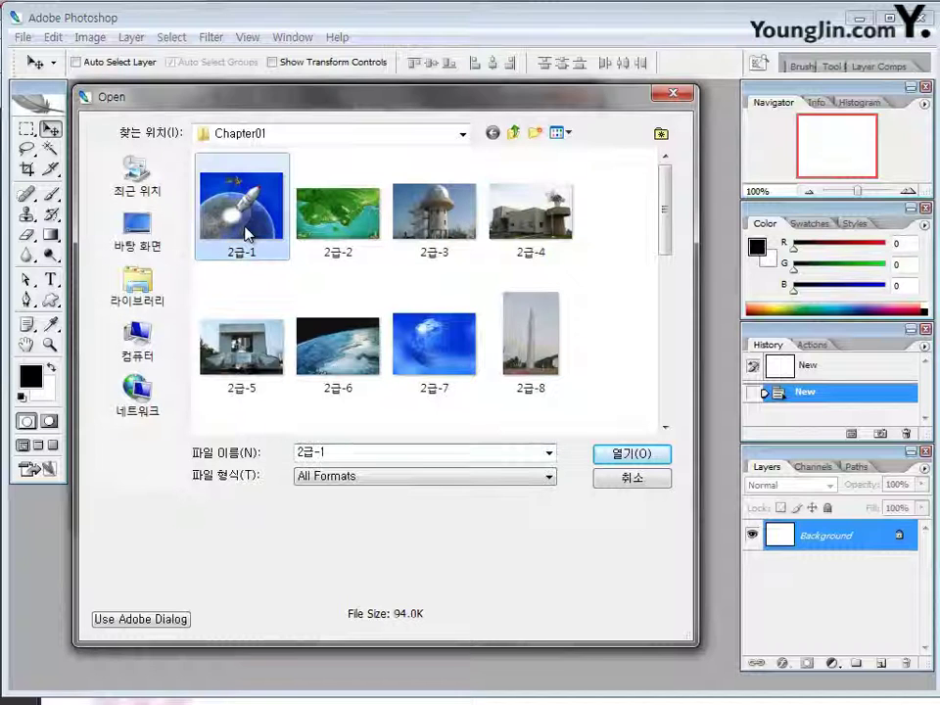
left_click(631, 454)
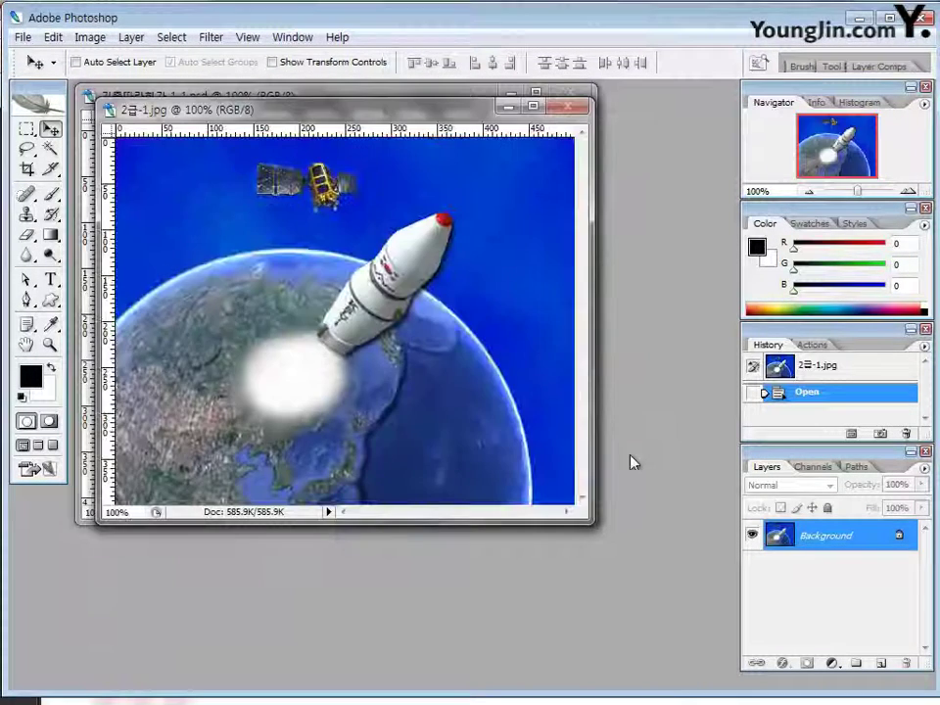
left_click_drag(294, 108, 297, 250)
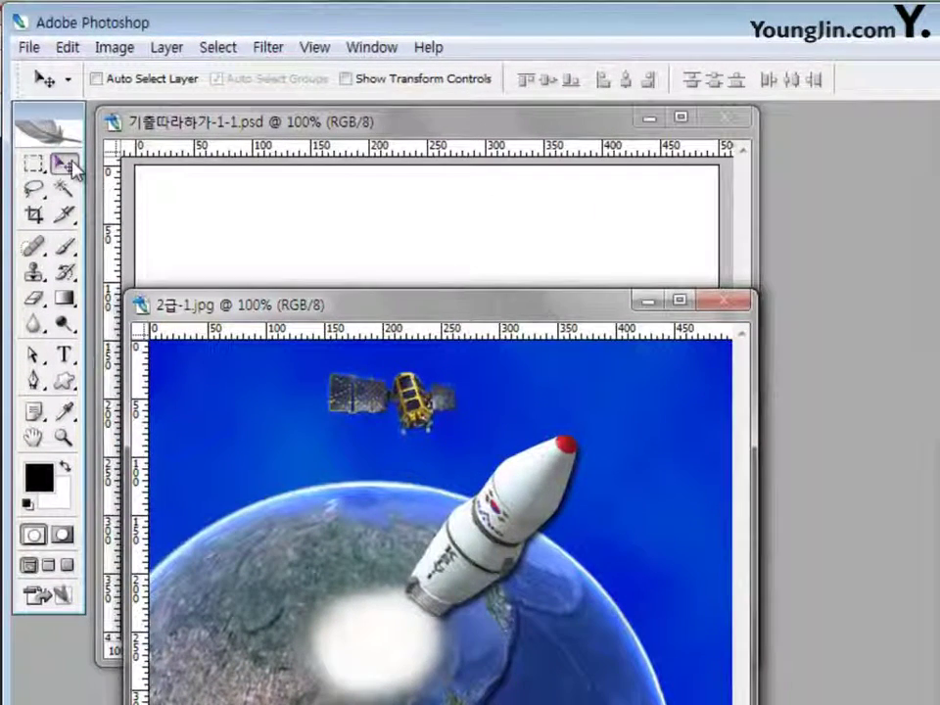
- Copy the 2급-1 image into the blank document as a layer, align it to fill the canvas, and close the source image
left_click_drag(388, 465, 413, 255)
left_click_drag(615, 386, 586, 439)
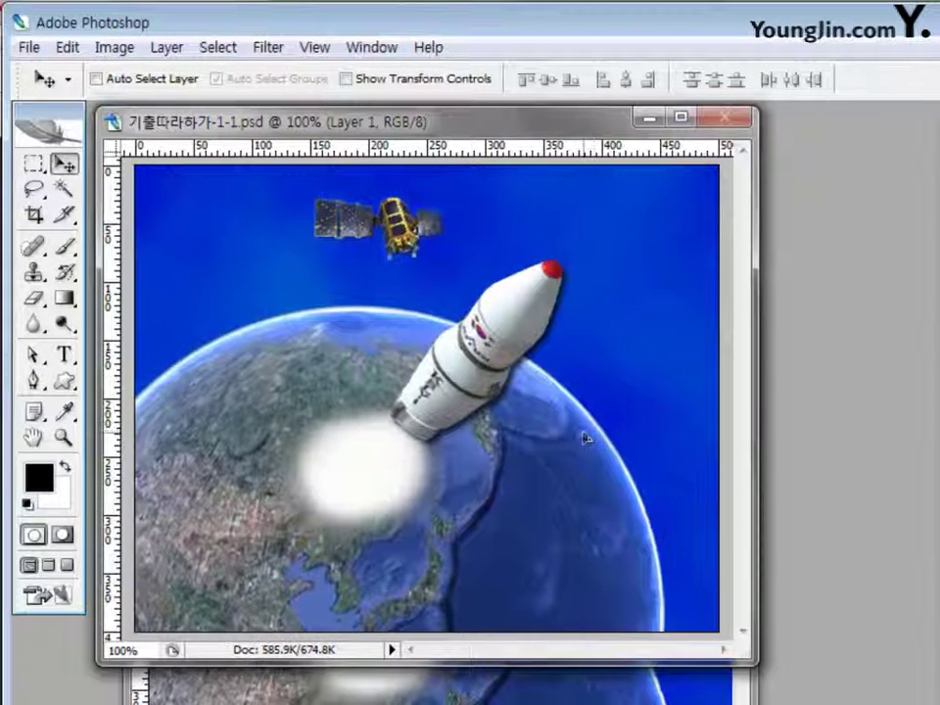
key("ctrl+Tab")
left_click(730, 304)
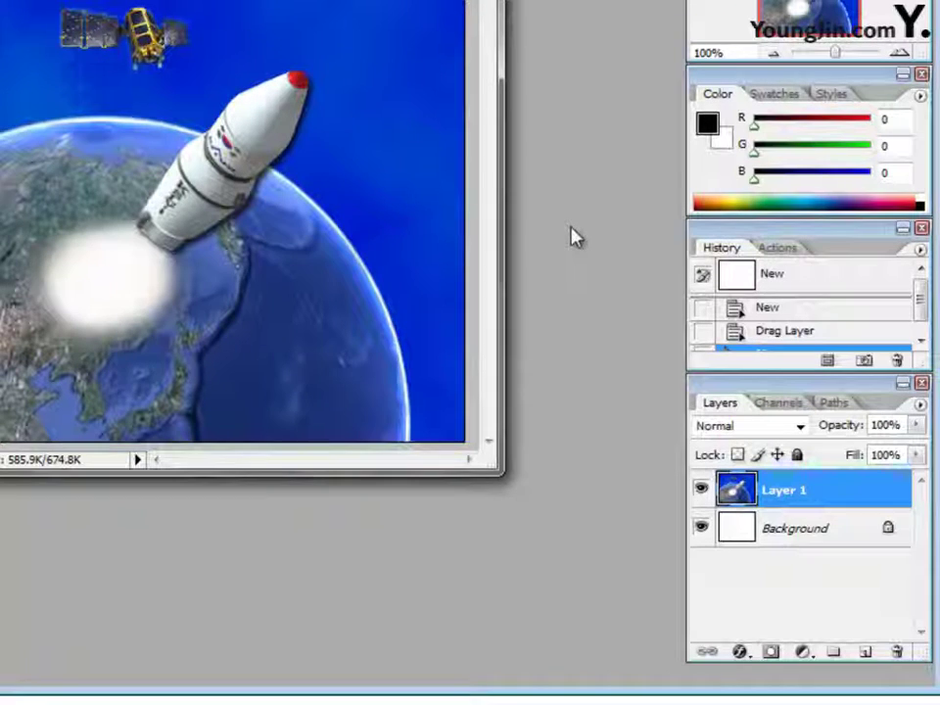
- Rename the copied image layer to 인공위성
double_click(795, 490)
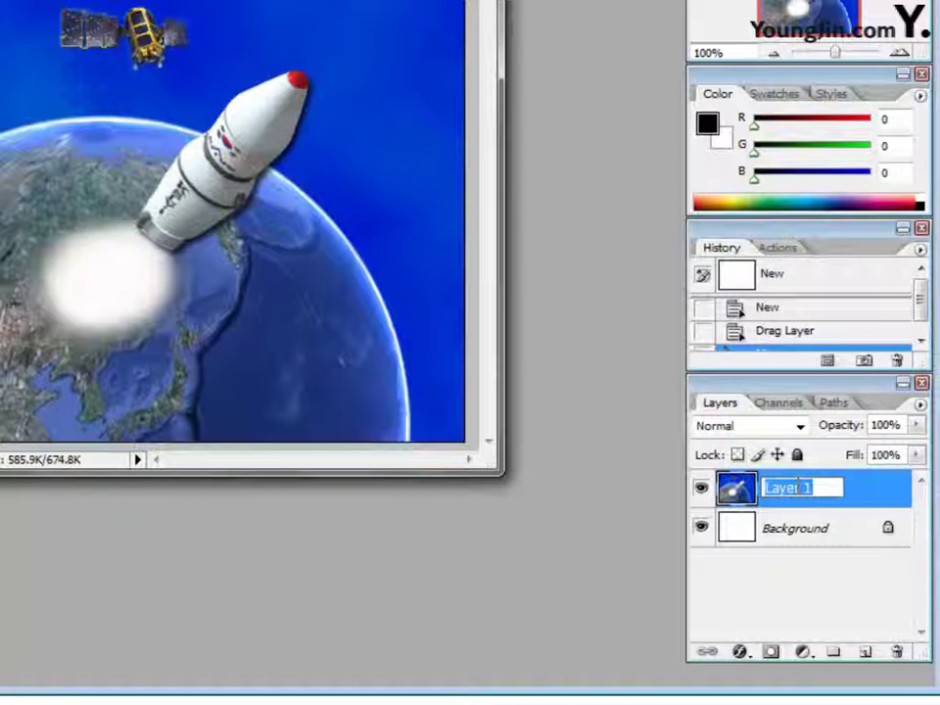
type("인공위성")
key("Return")
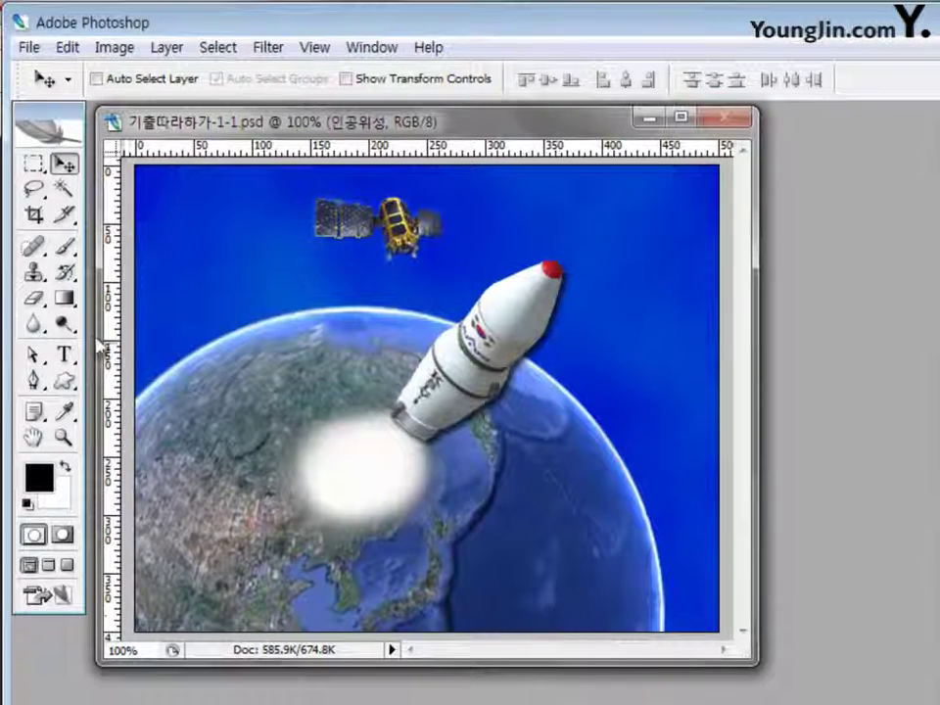
- Select the satellite above the rocket by tracing its outline with the Magnetic Lasso tool
left_click(35, 193)
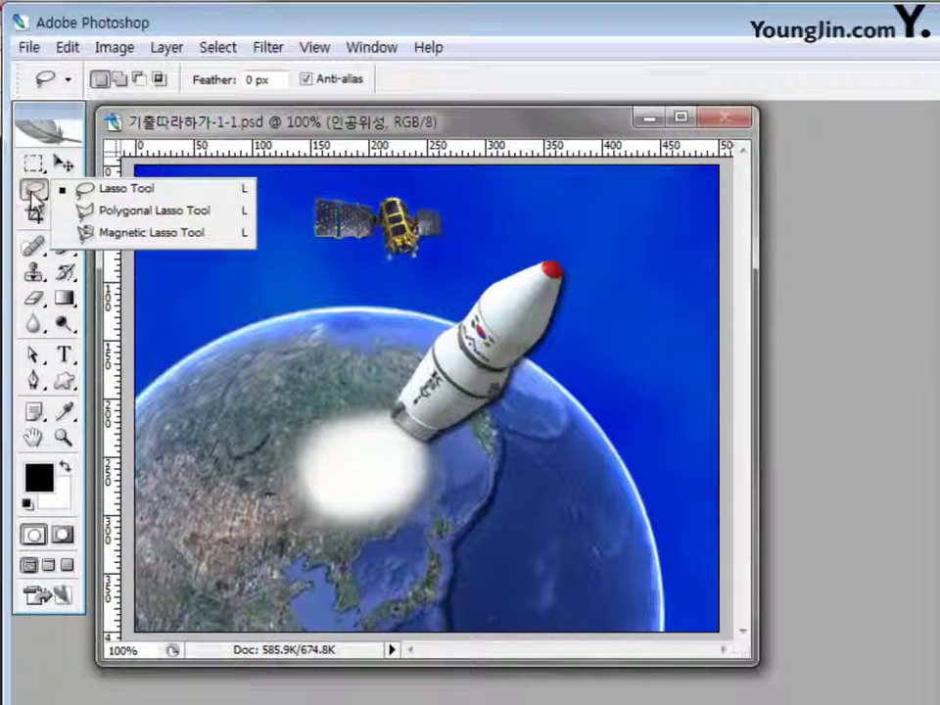
left_click(107, 237)
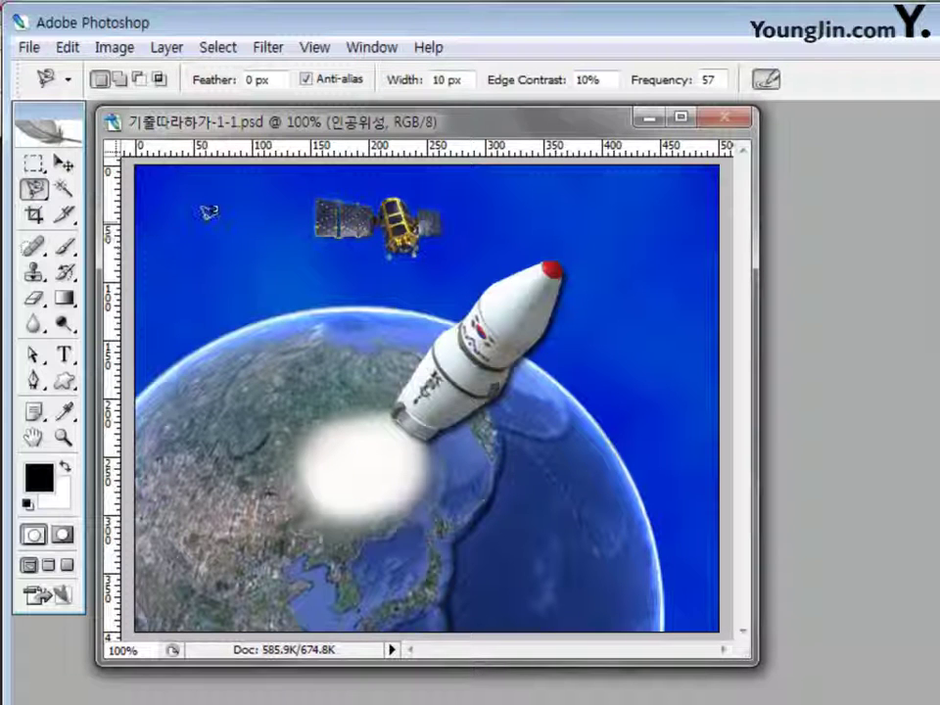
key("ctrl+plus")
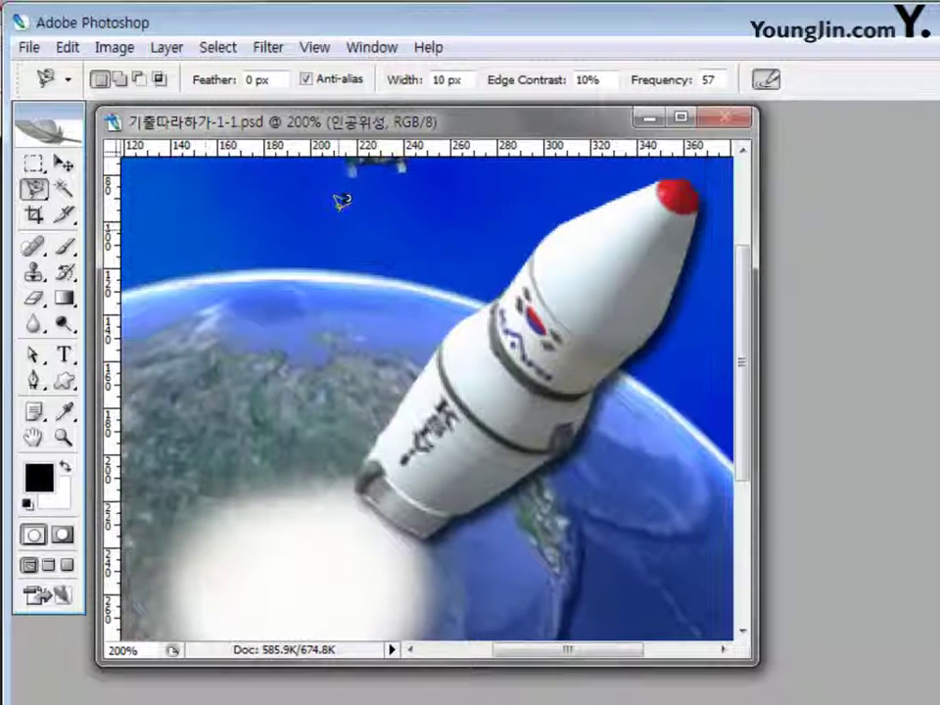
scroll(341, 201, "up", 4)
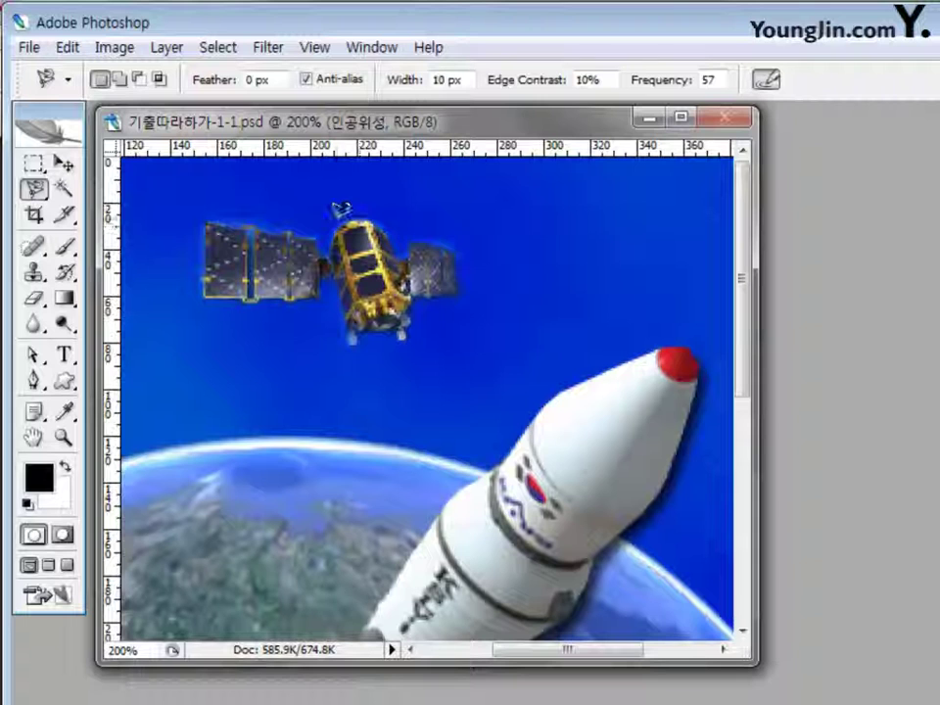
left_click(204, 215)
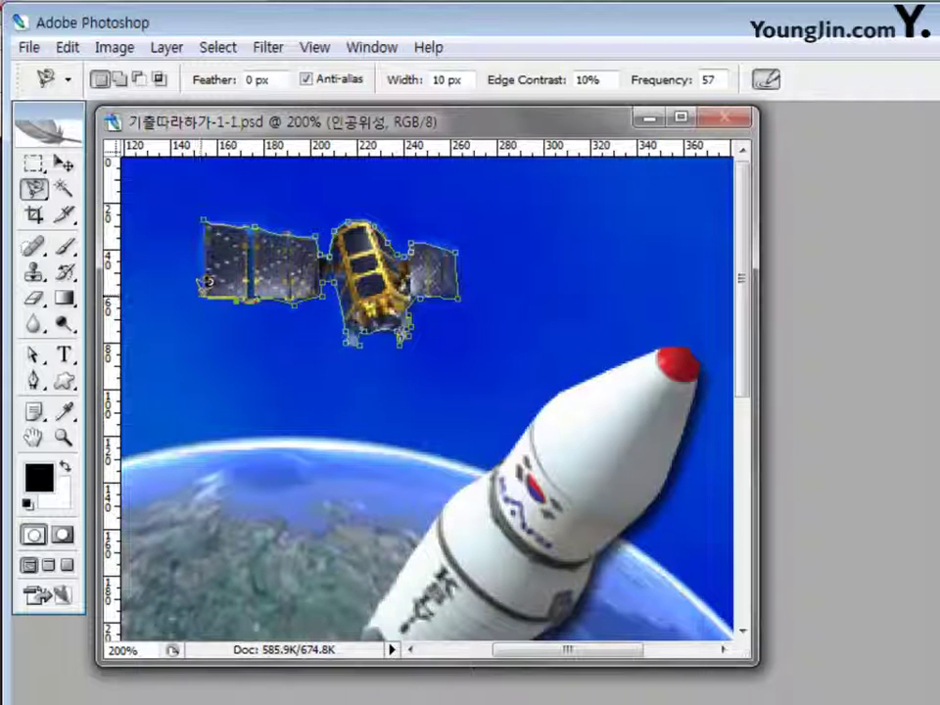
left_click(208, 209)
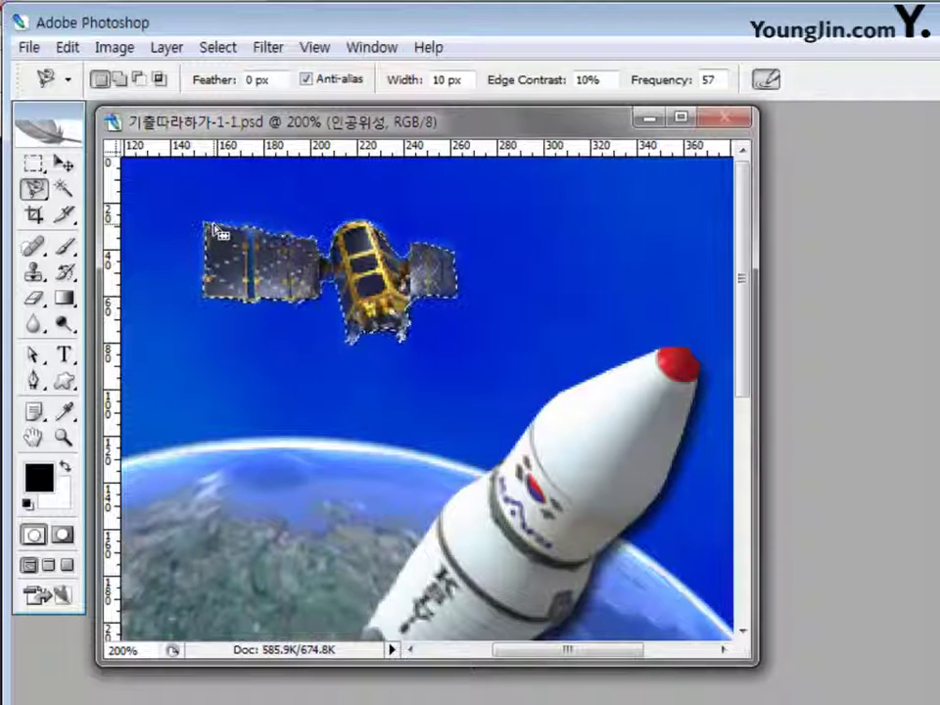
key("ctrl+minus")
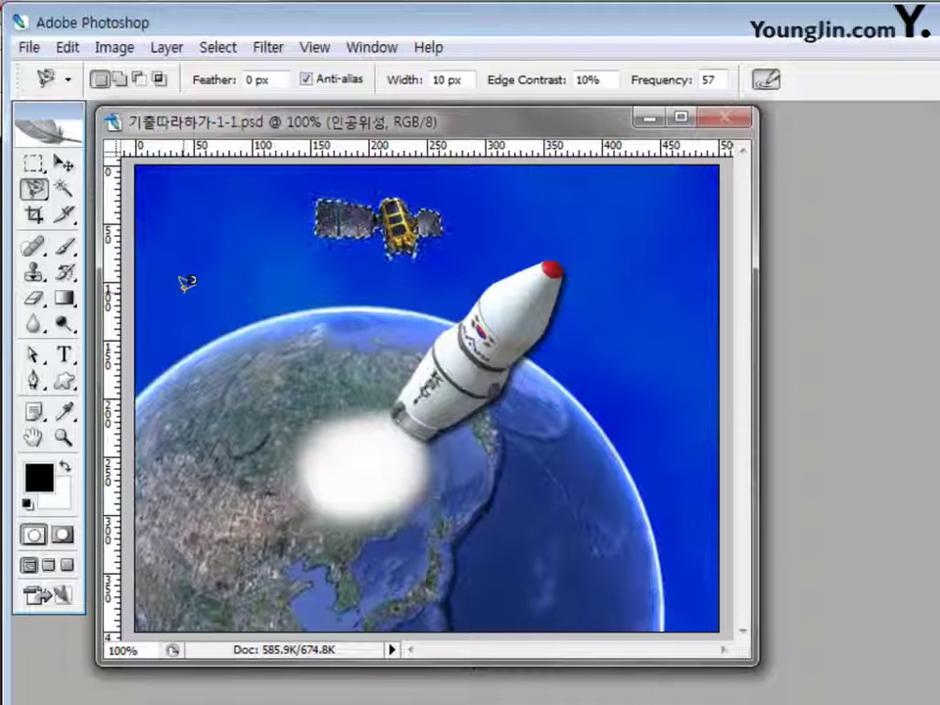
- Duplicate the selected satellite with the Move tool and place the copy over the earth's edge, below and beyond the rocket
left_click(65, 164)
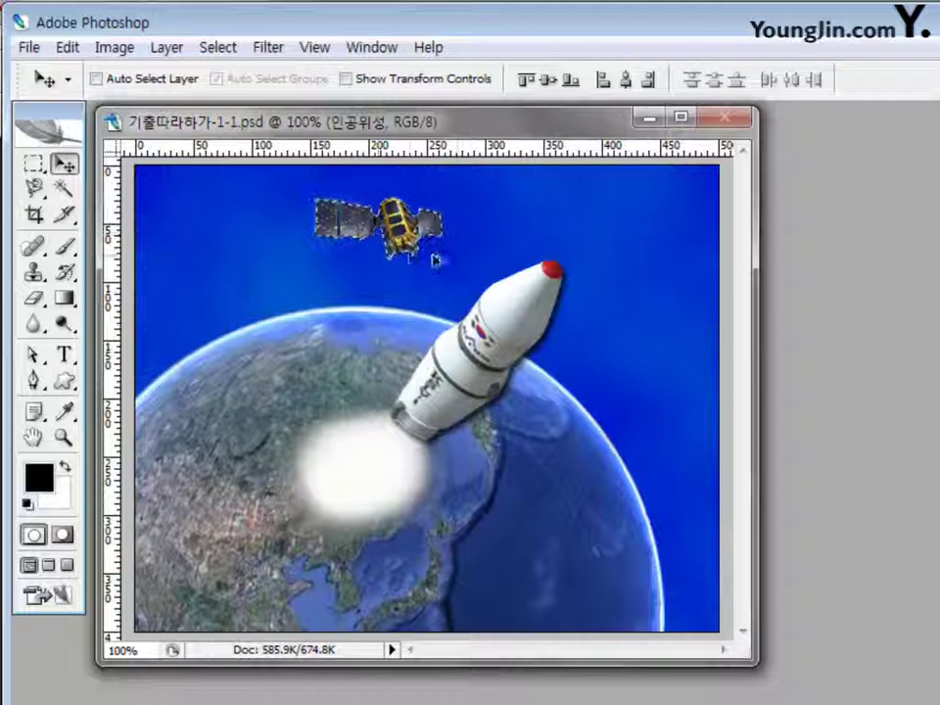
left_click_drag(435, 259, 641, 447, "alt")
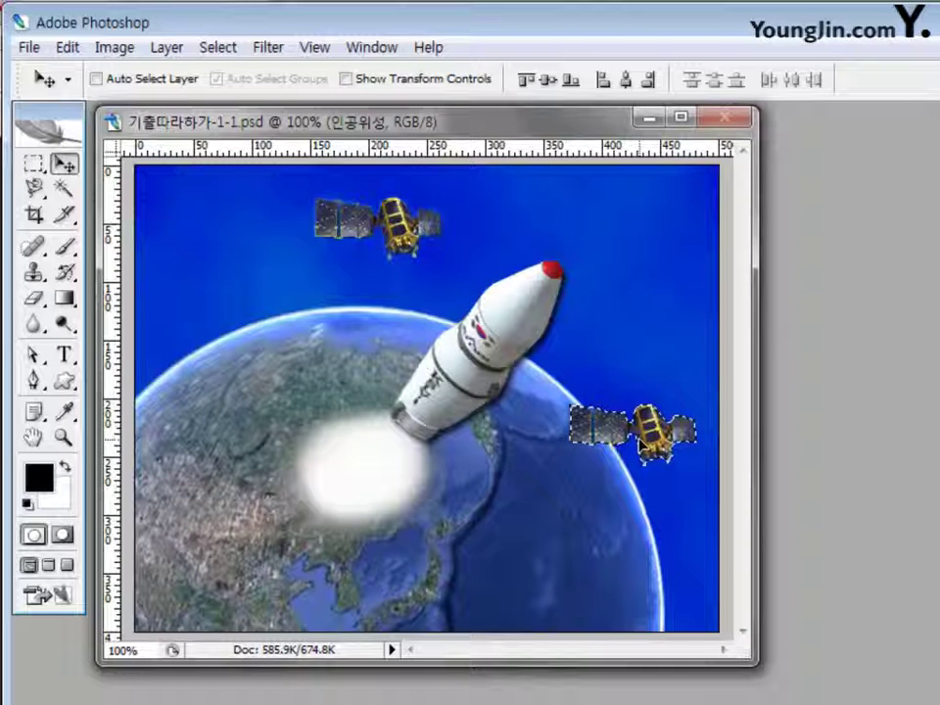
key("ctrl+d")
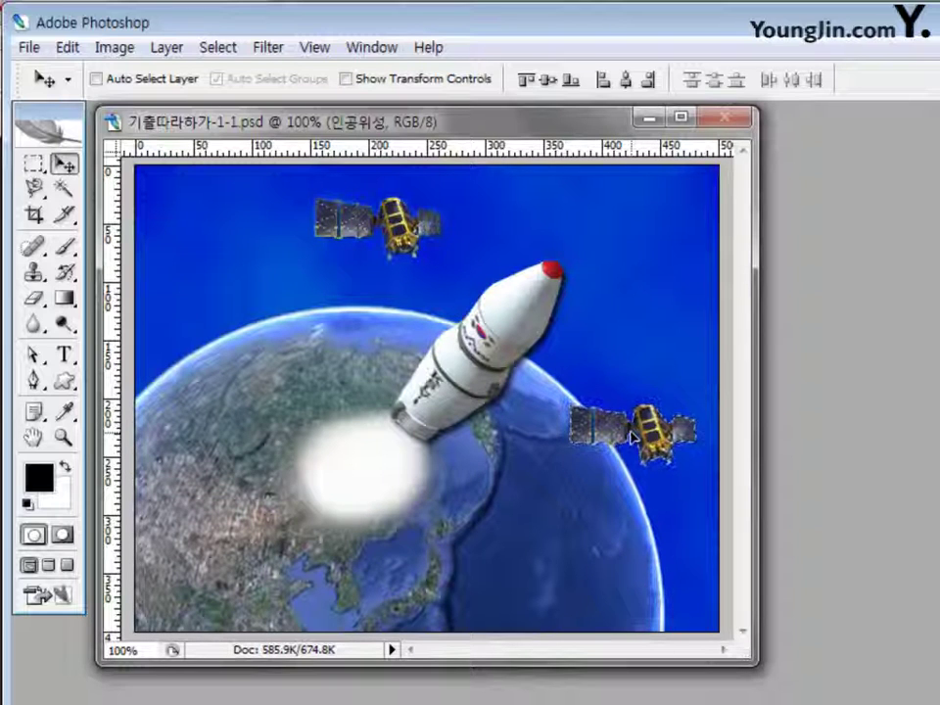
- Rotate the satellite copy about 37.6° with Free Transform and move its centre to about X 433, Y 225 px
key("ctrl+t")
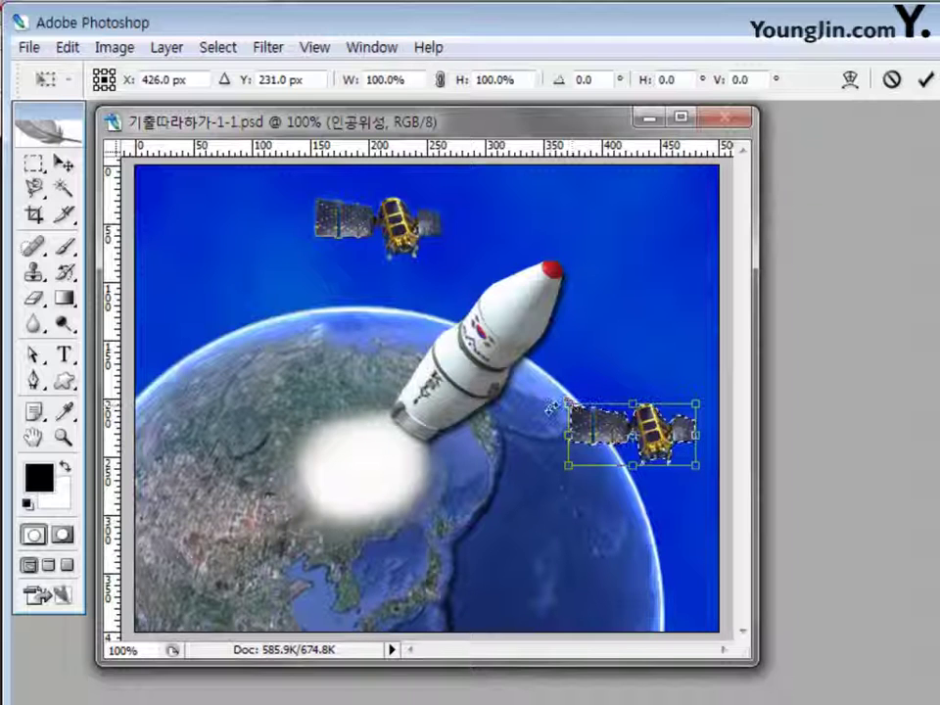
left_click_drag(551, 407, 585, 363)
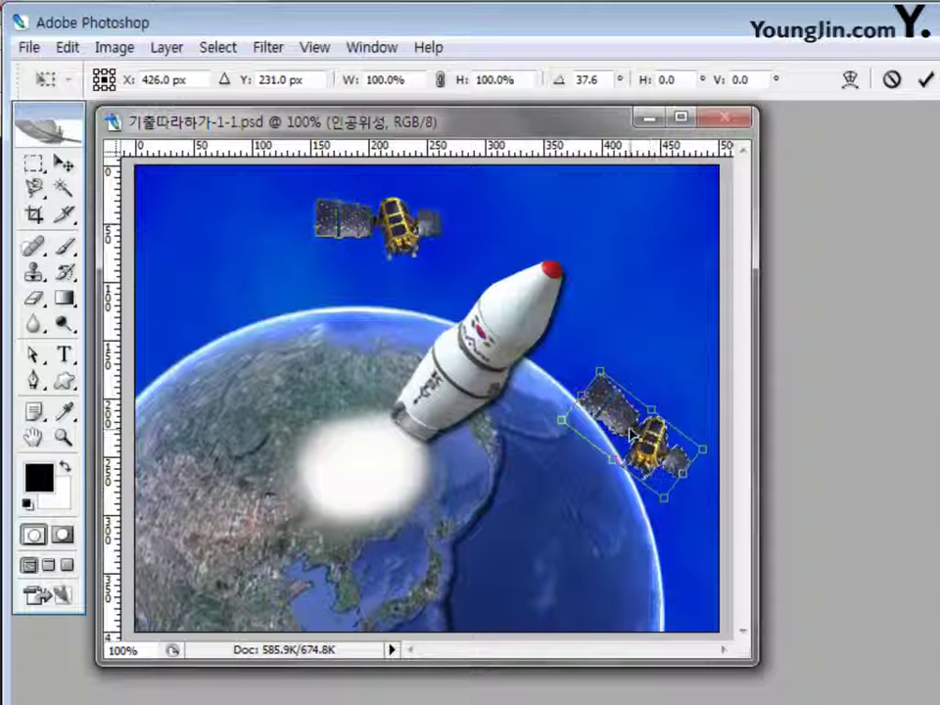
left_click_drag(630, 435, 636, 432)
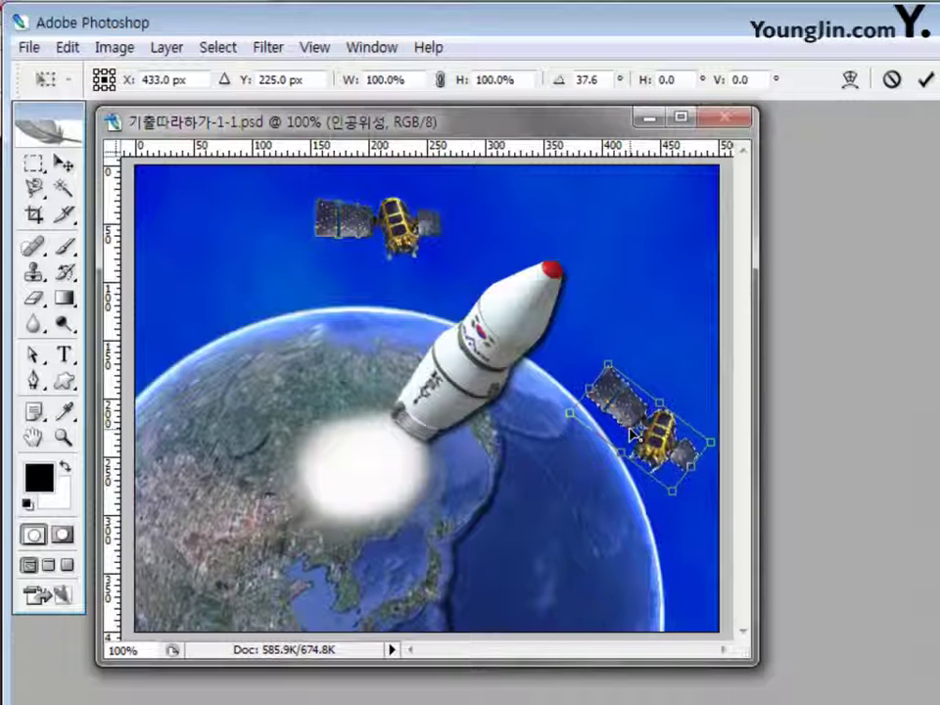
- Nudge the rotated satellite copy until its centre is at X 447, Y 221 px
key("Up")
key("Up")
key("Right")
key("Up")
key("Up")
key("shift+Right")
key("Right")
key("Right")
key("Right")
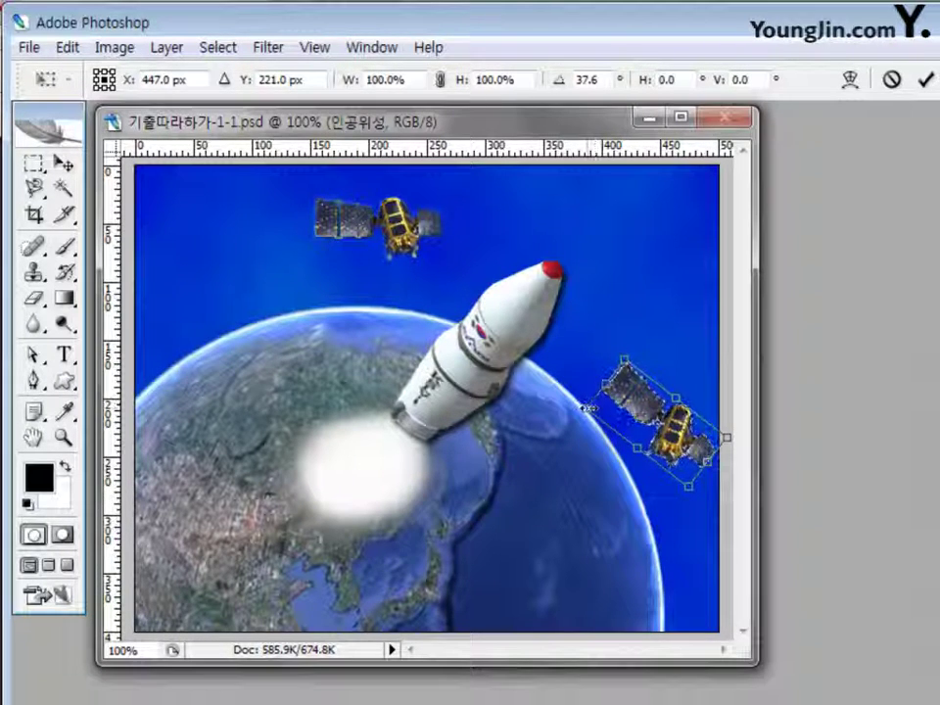
- Scale the satellite copy to about 85.9%, set its rotation to about 27.4°, apply the transform and deselect
left_click_drag(589, 407, 606, 417)
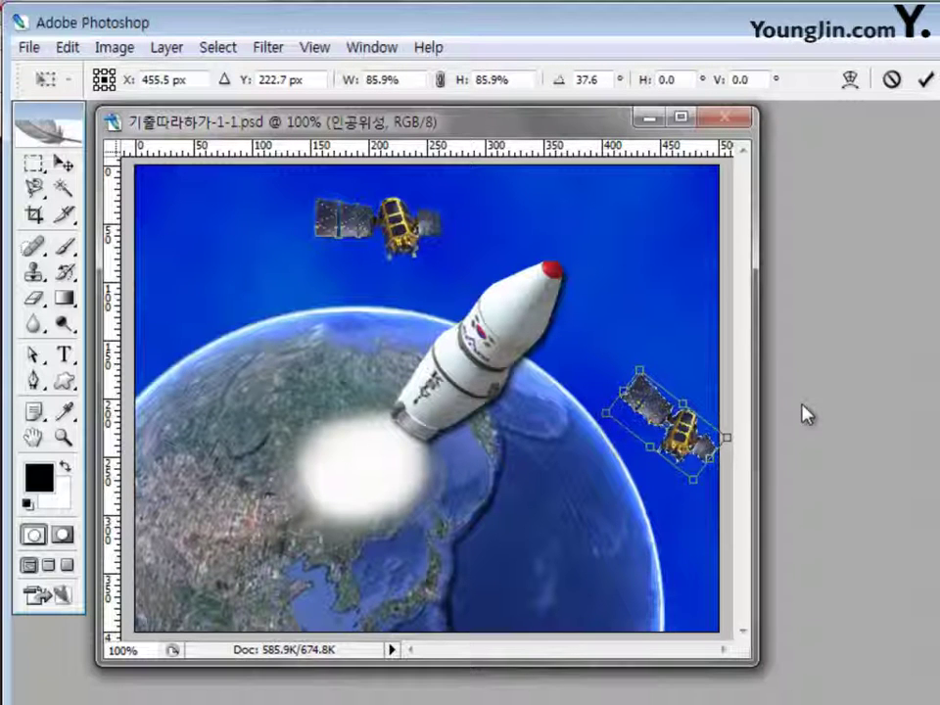
left_click_drag(658, 353, 650, 351)
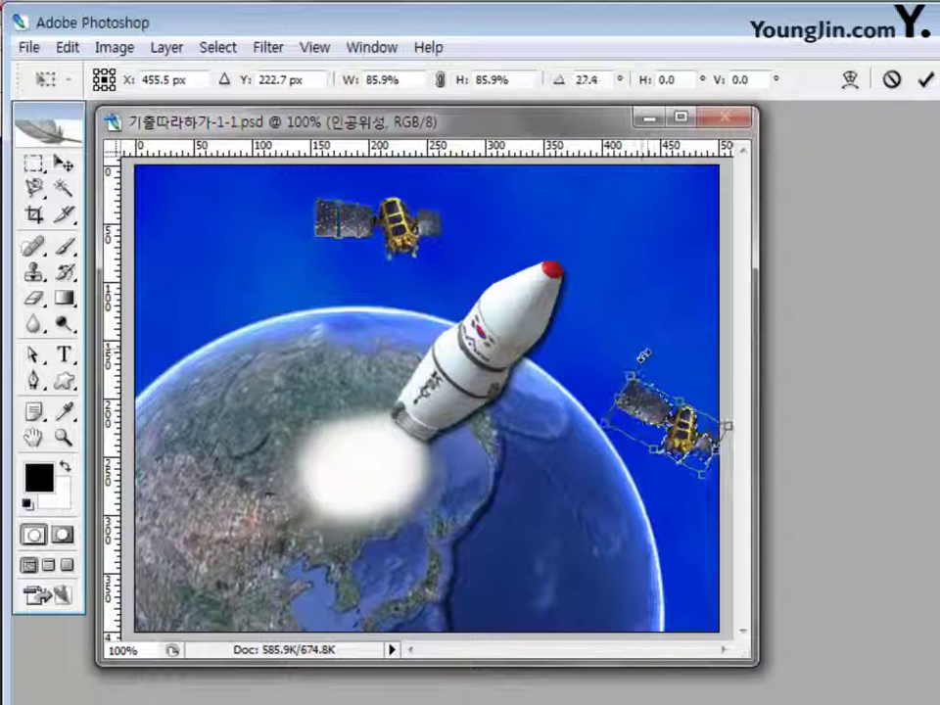
key("Return")
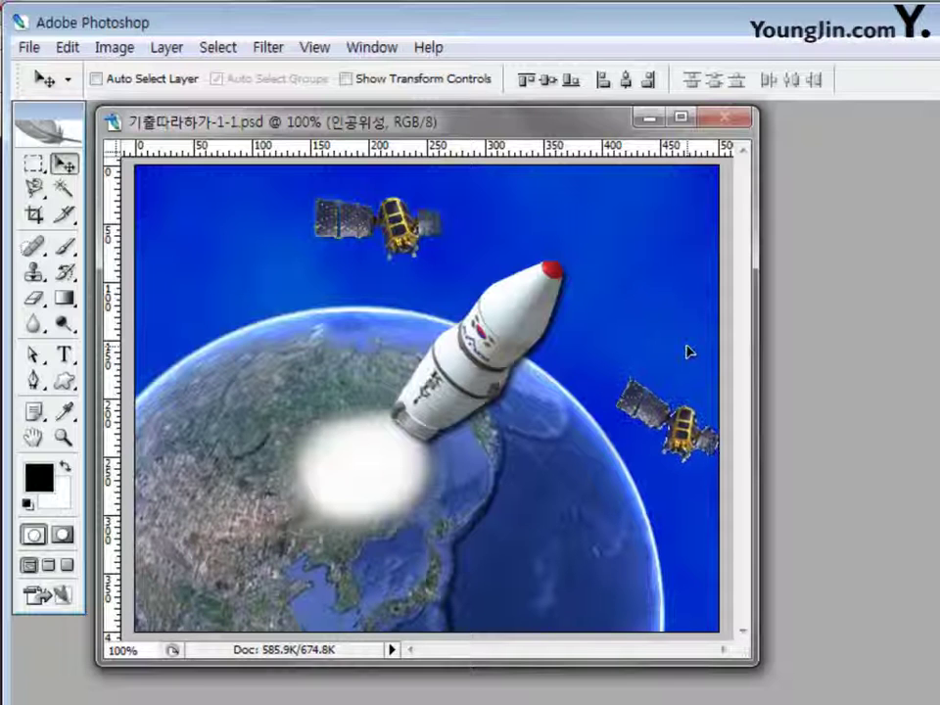
key("ctrl+h")
key("ctrl+h")
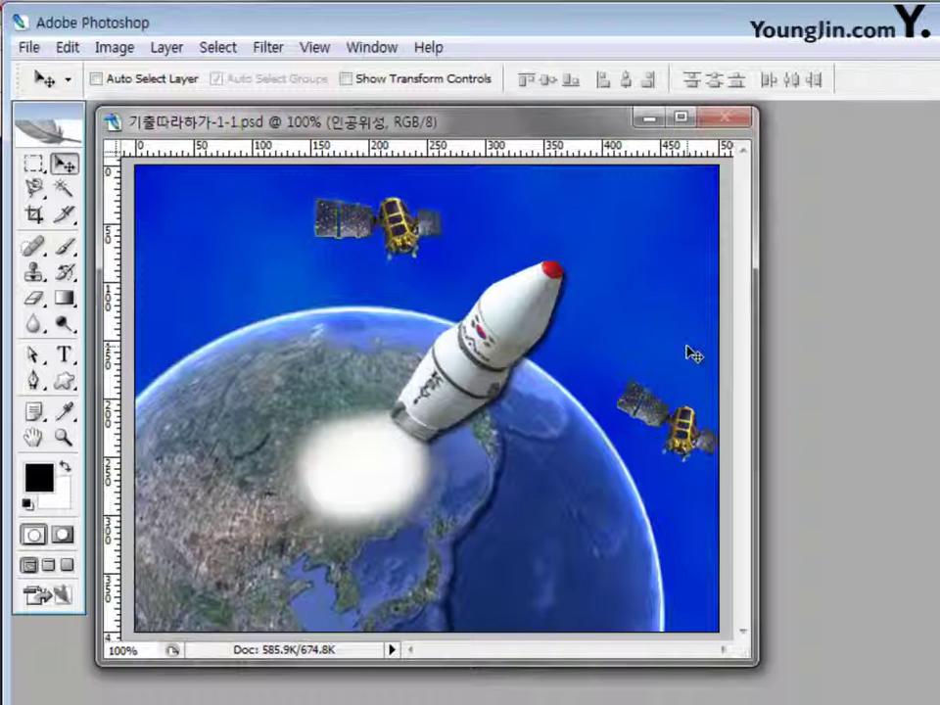
- Set up the Custom Shape tool in shape layer mode with the campfire shape
left_click(66, 383)
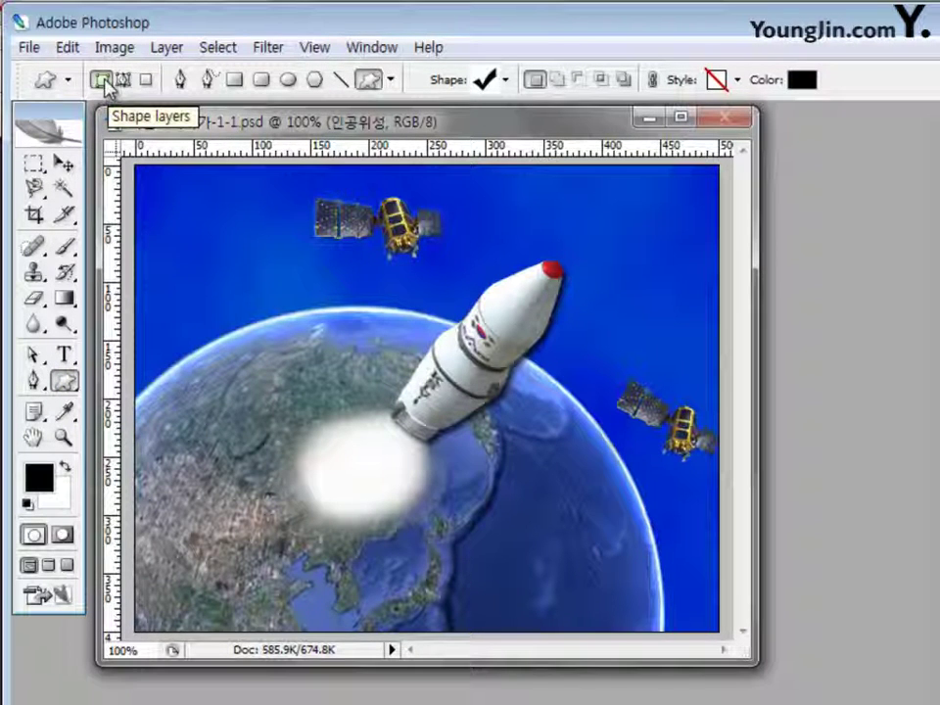
left_click(507, 82)
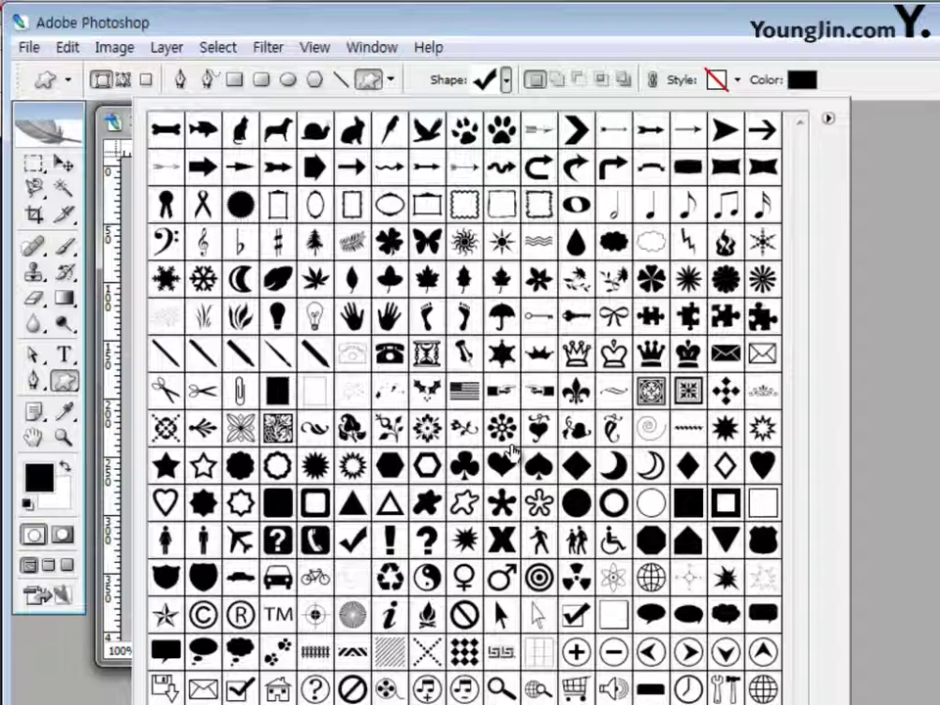
left_click(429, 617)
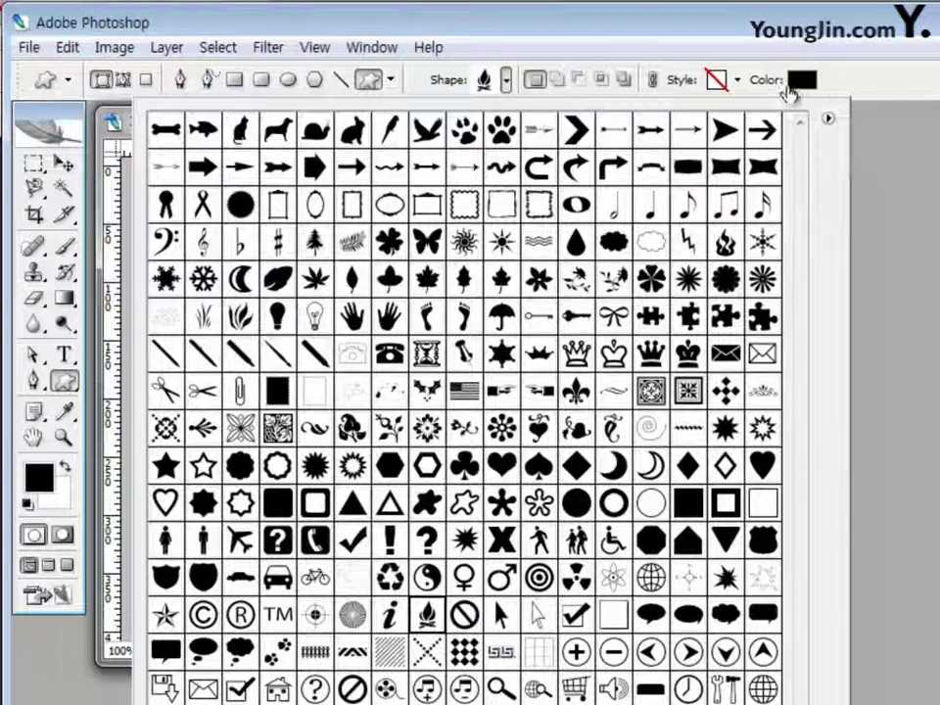
- Set the shape colour to ffff00 and draw a campfire about 52 × 65 px in the composition's bottom-right corner
left_click(799, 82)
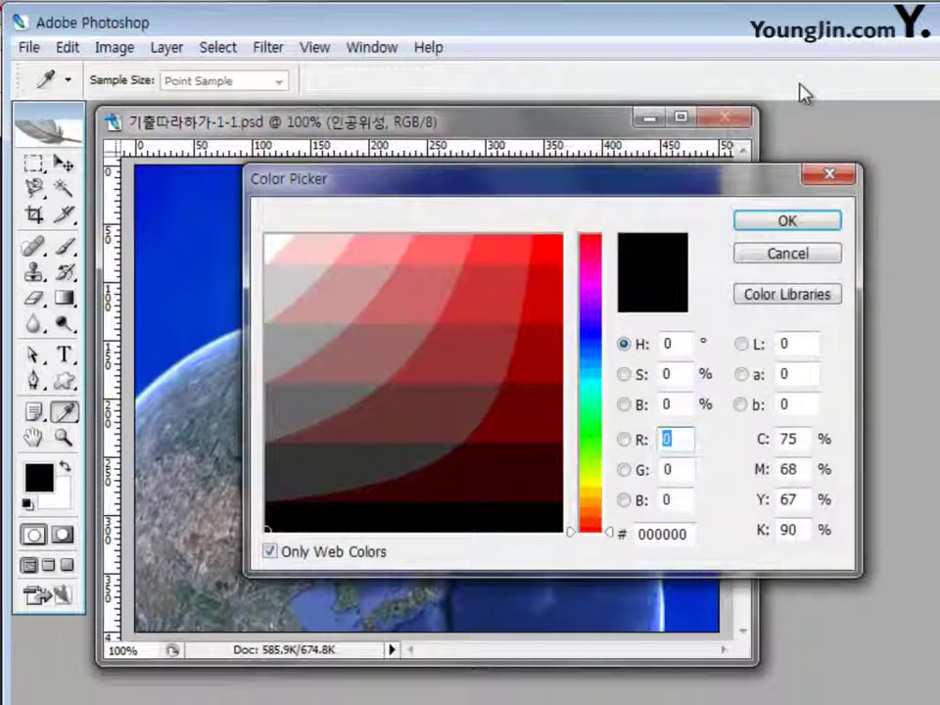
key("Tab")
key("Tab")
key("Tab")
type("ff")
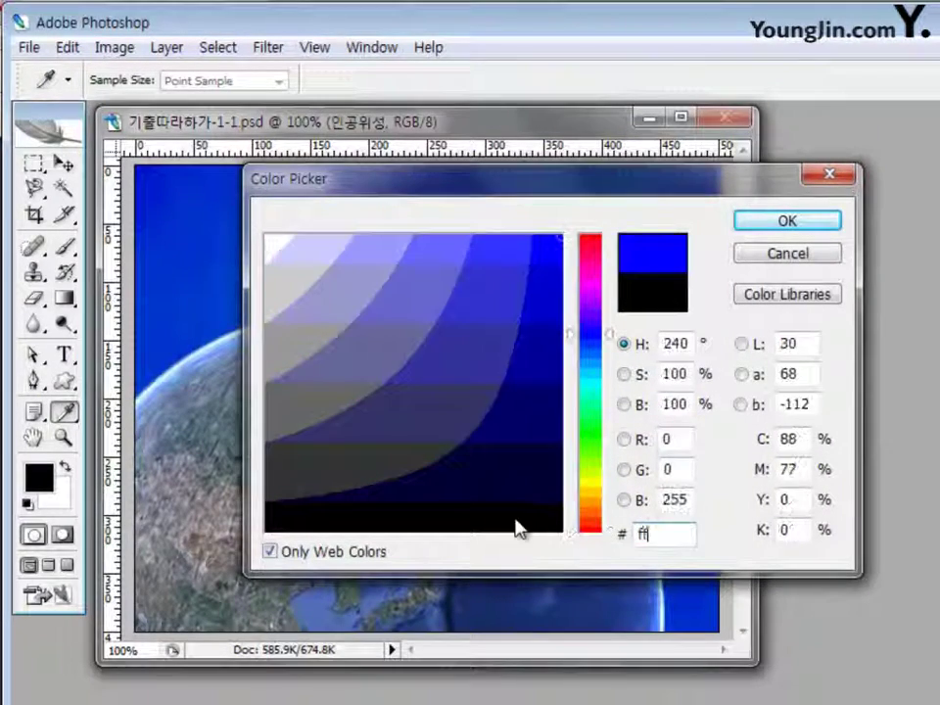
type("ff00")
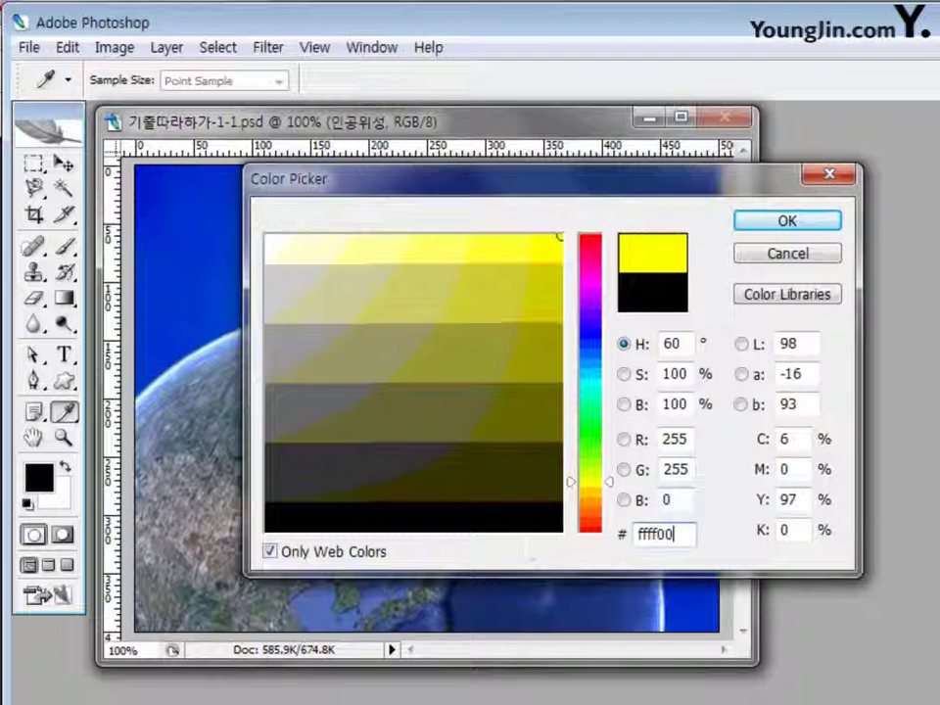
left_click(773, 222)
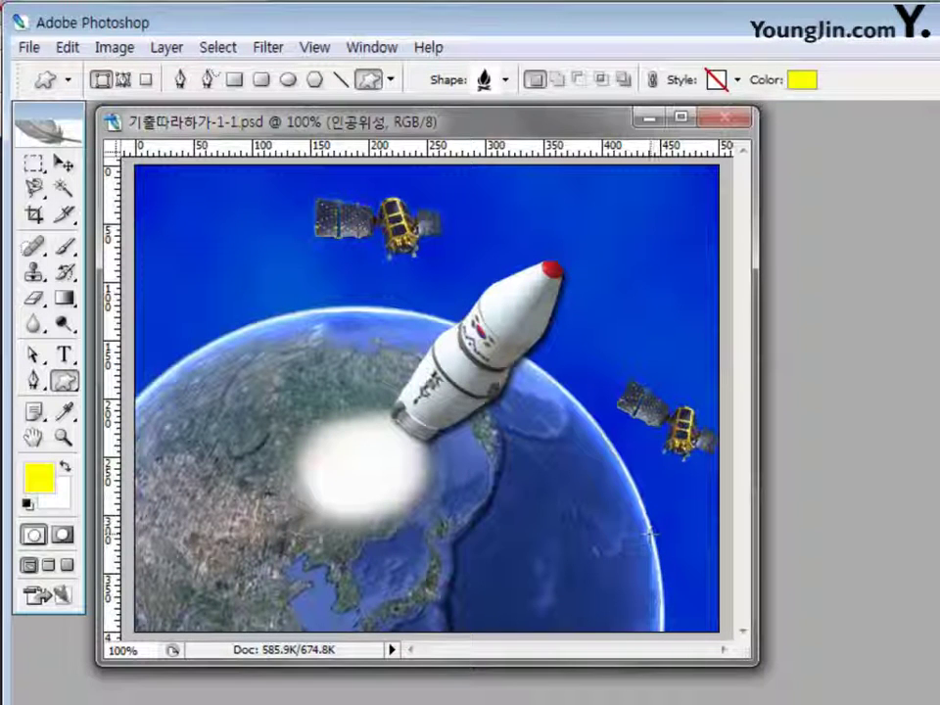
left_click_drag(651, 535, 713, 611)
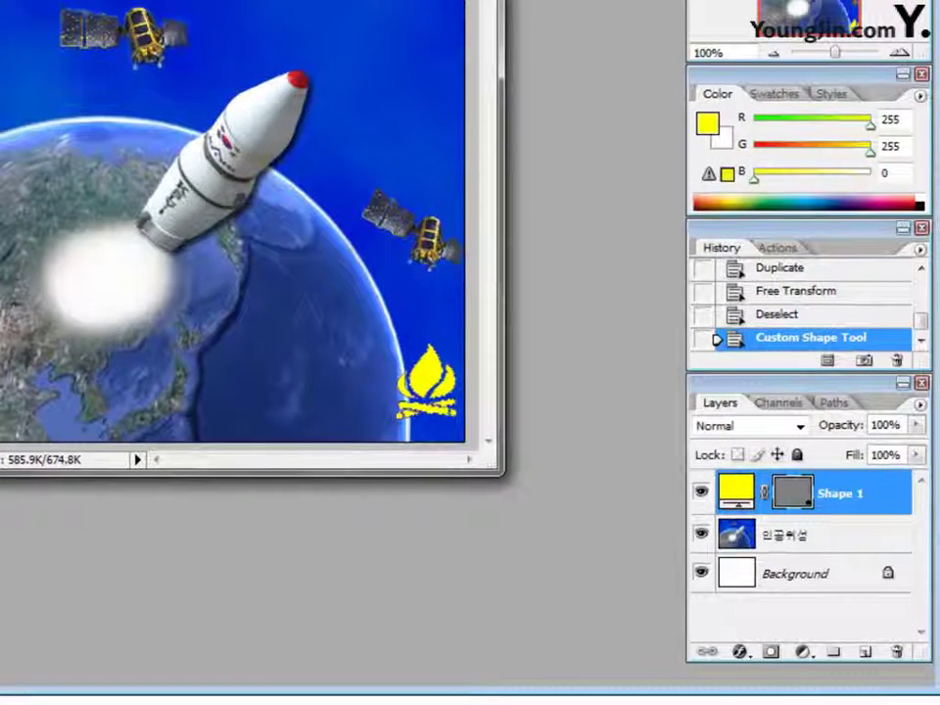
- Rename the yellow campfire's shape layer to 파이어1
double_click(841, 493)
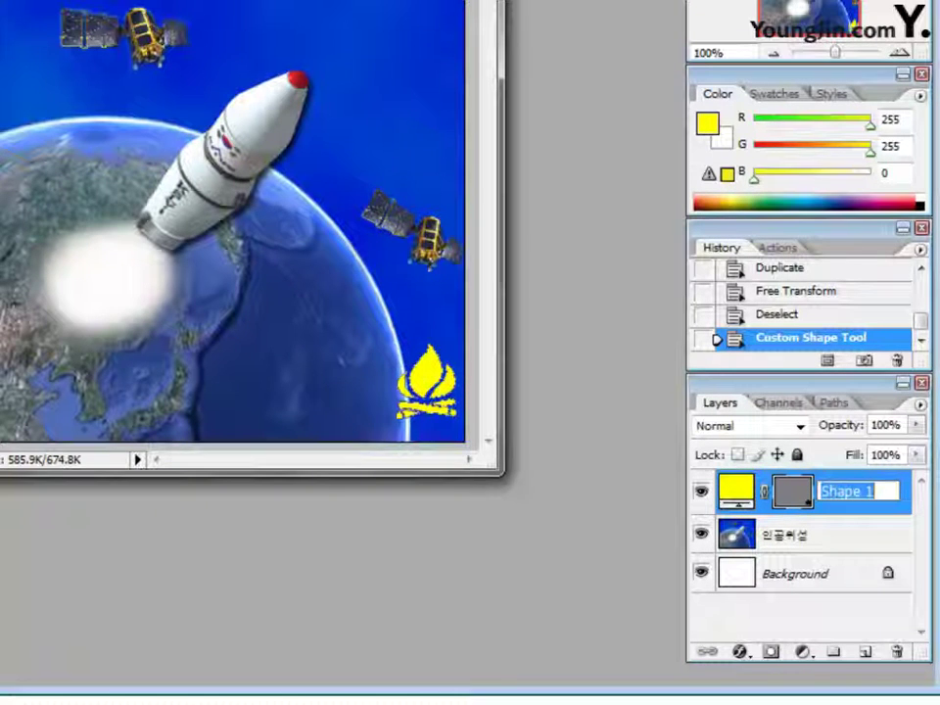
type("vkdld")
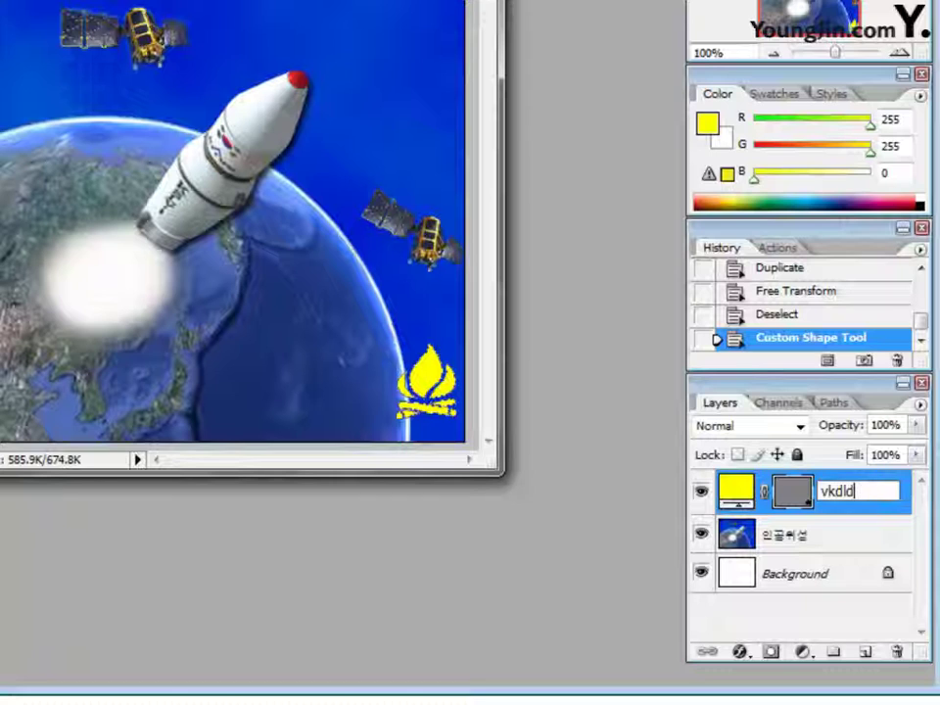
type("dlfvkdl")
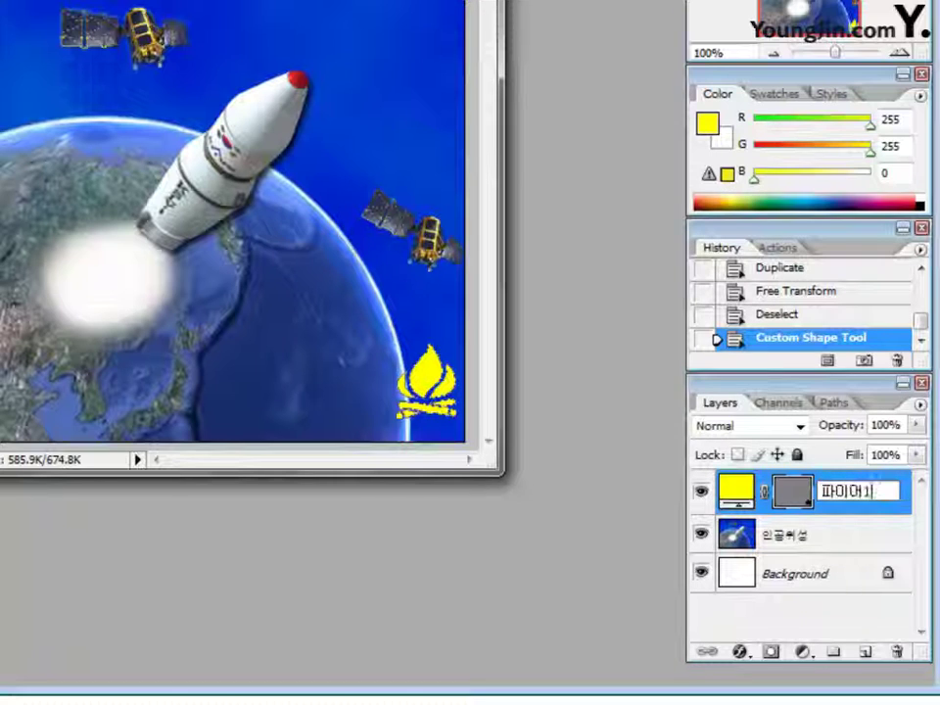
key("Return")
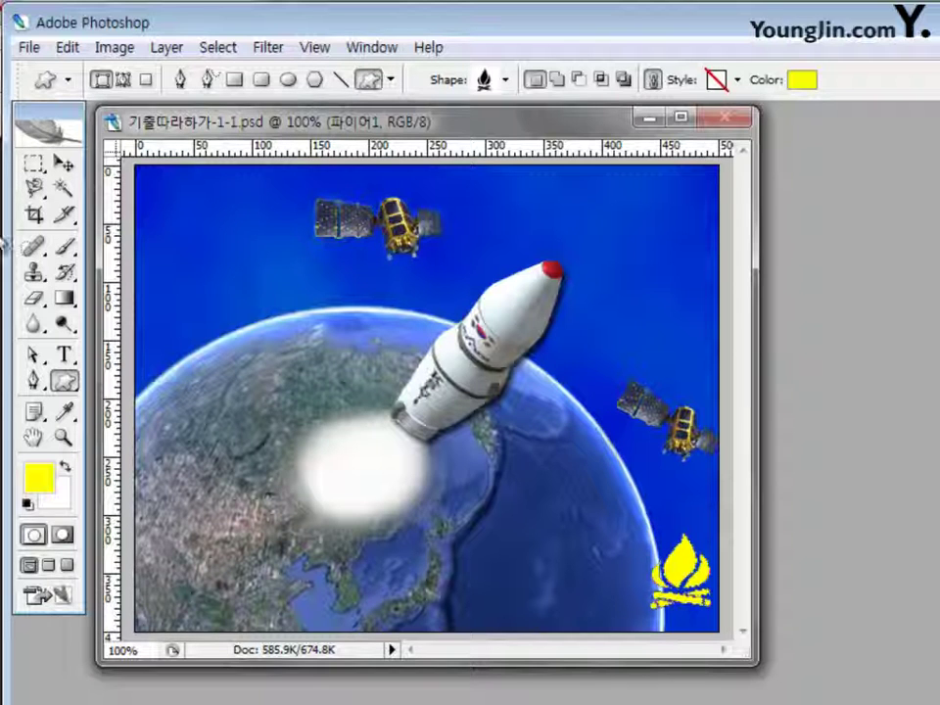
- Clear the layer selection and reselect 파이어1 with the Move tool active, so its shape outline is released from editing
left_click(64, 162)
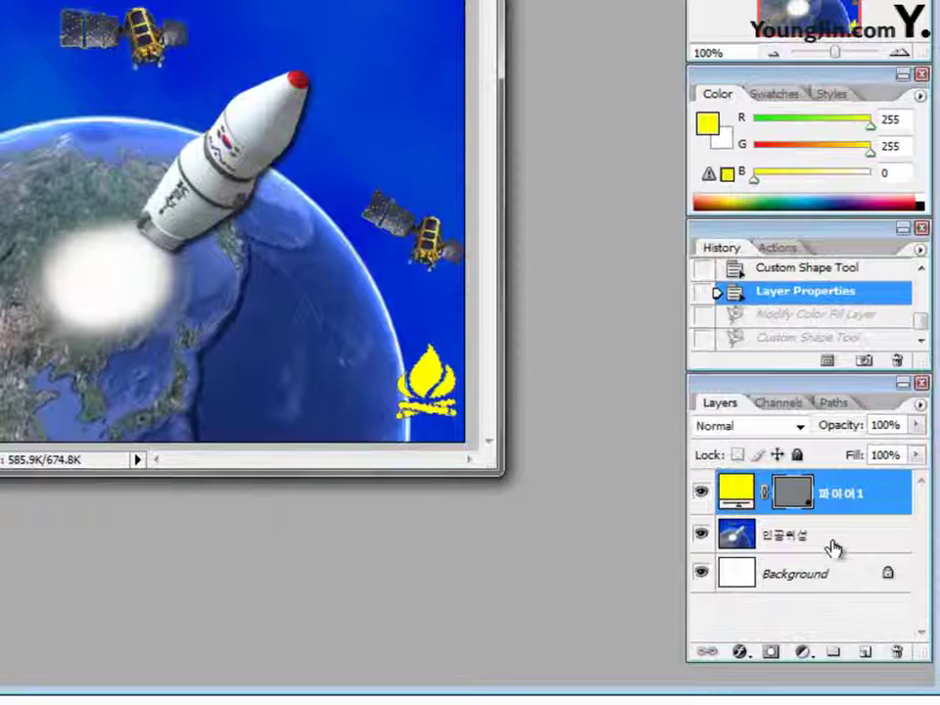
left_click(803, 624)
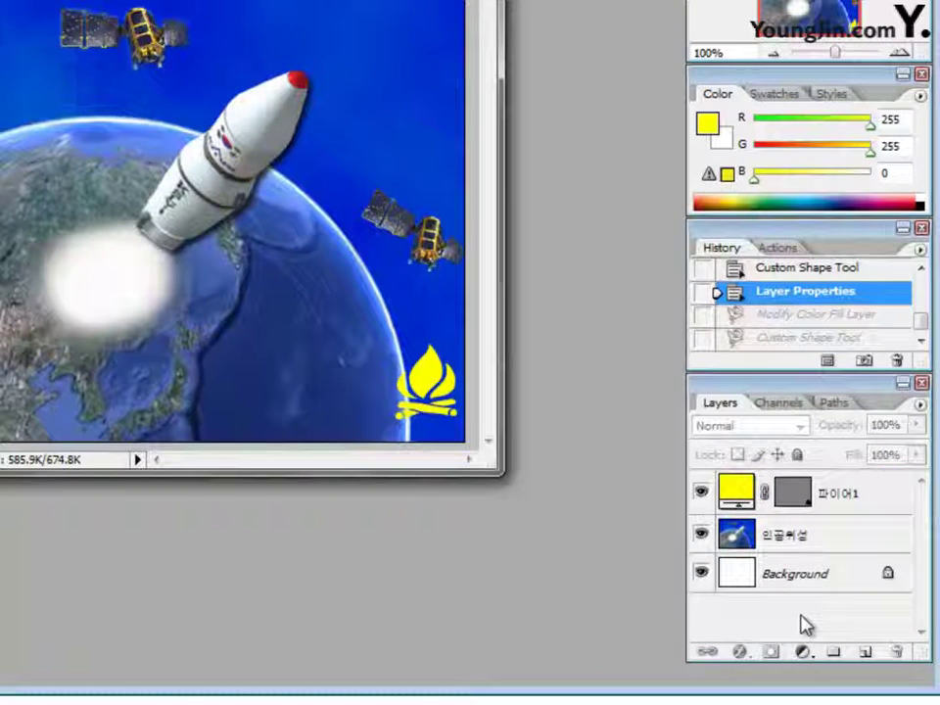
left_click(861, 497)
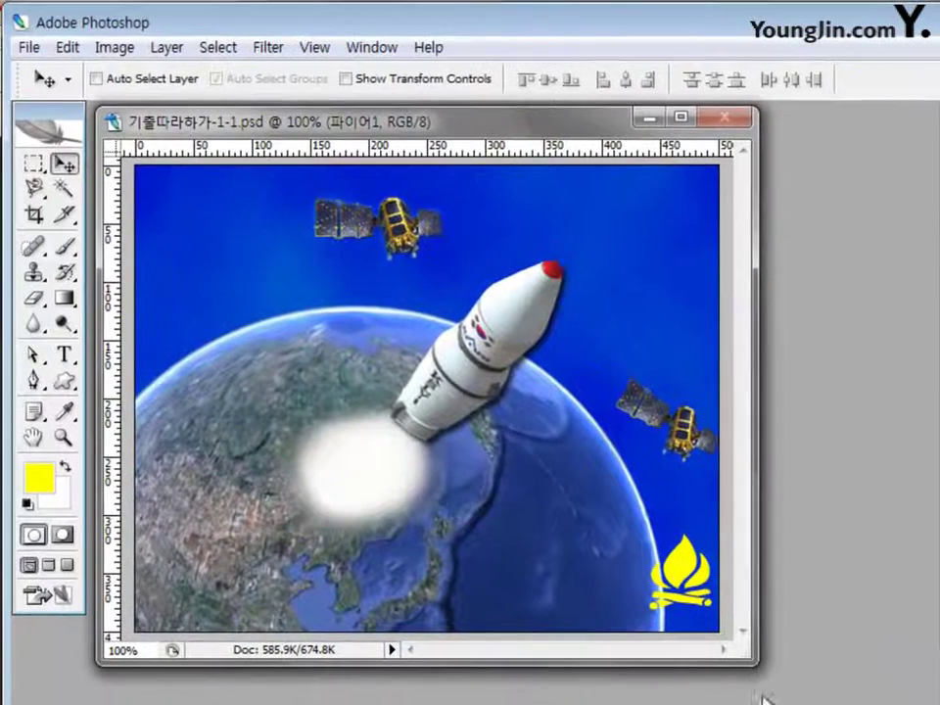
- Set the Custom Shape colour to ffccff and draw a smaller campfire about 43 × 45 px beside the yellow one
left_click(62, 381)
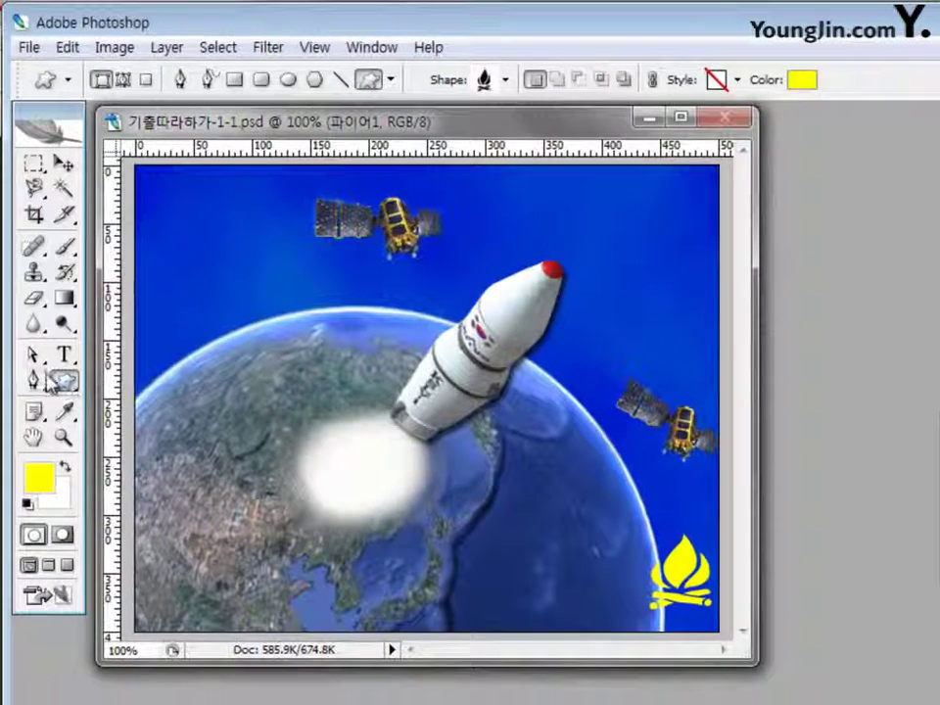
left_click(802, 80)
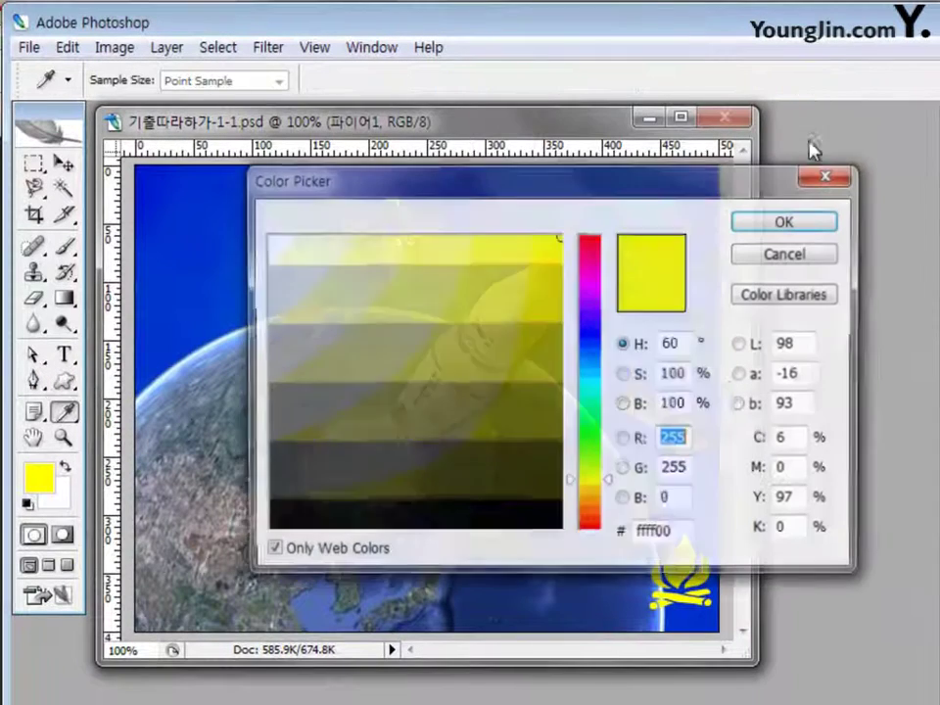
double_click(655, 530)
type("ff")
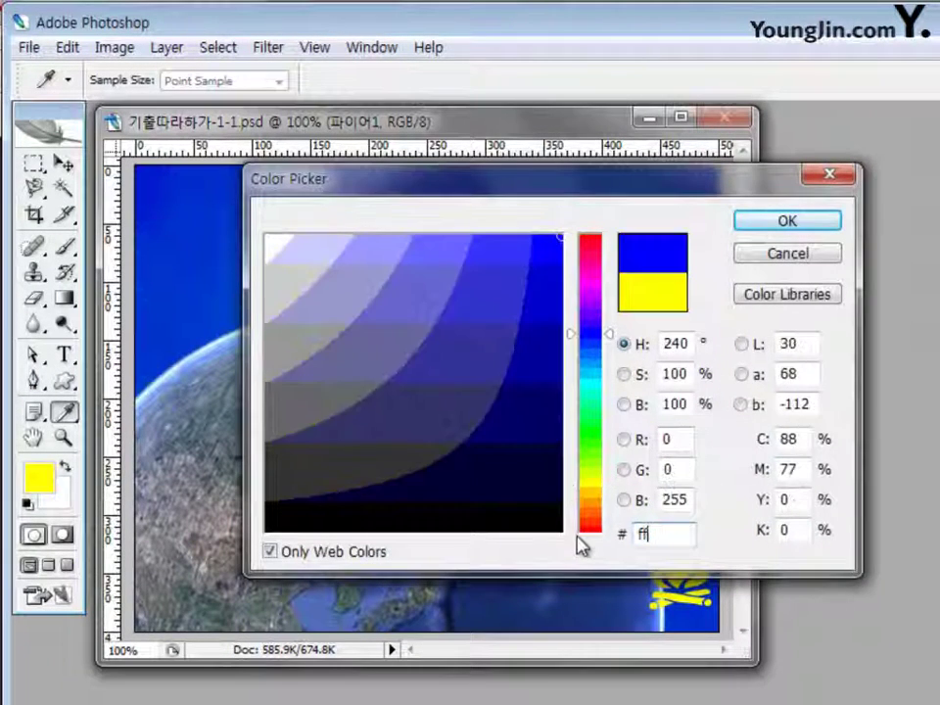
type("ccff")
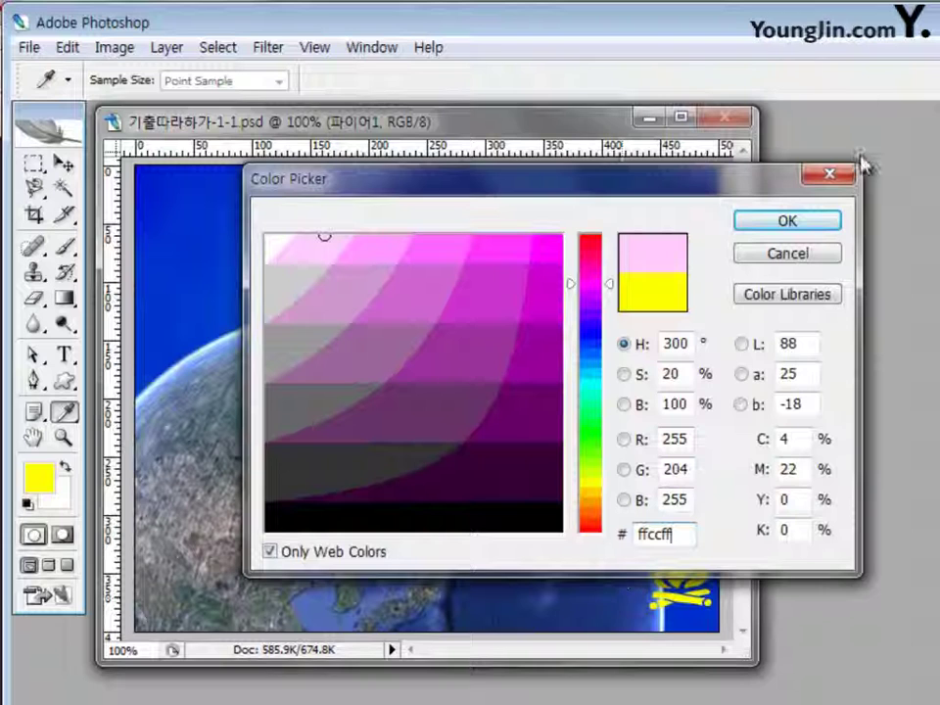
left_click(814, 224)
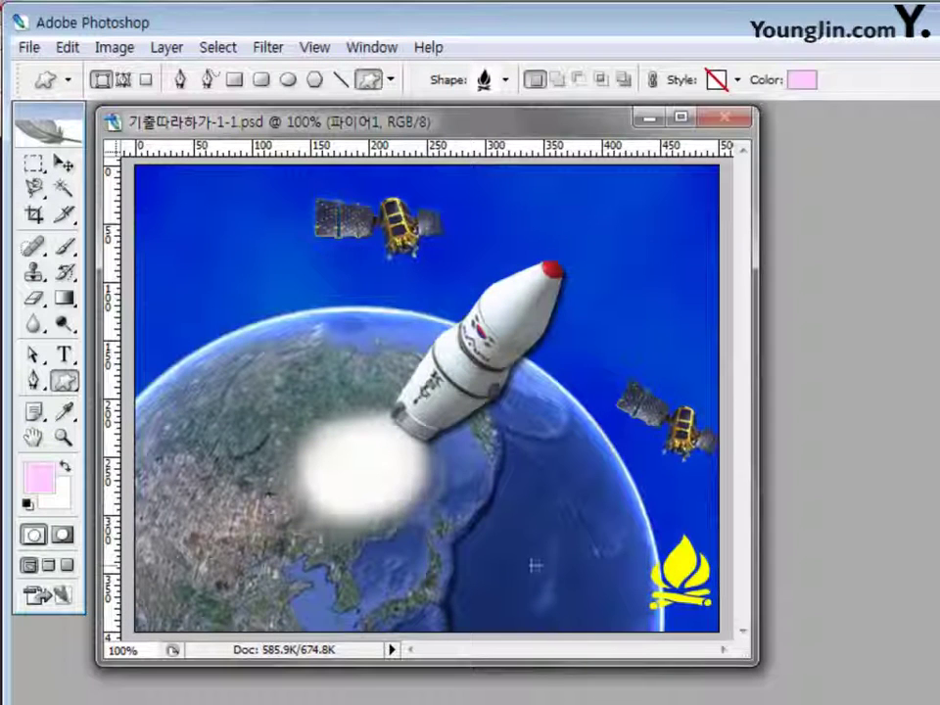
left_click_drag(596, 557, 647, 610)
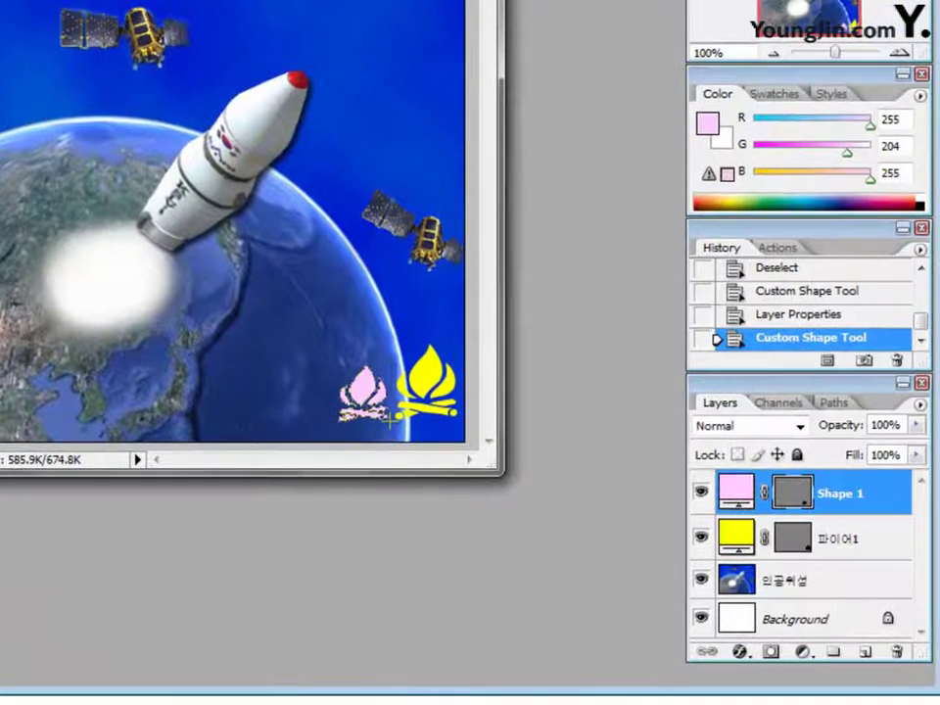
- Rename the pink campfire's shape layer to 파이어2
double_click(847, 491)
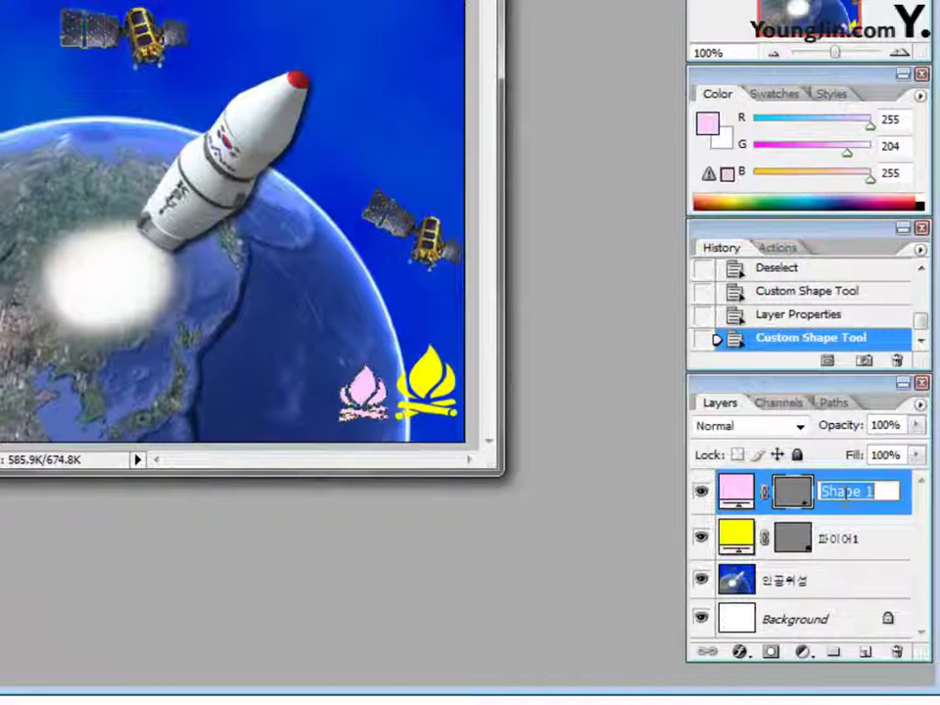
type("vkdl")
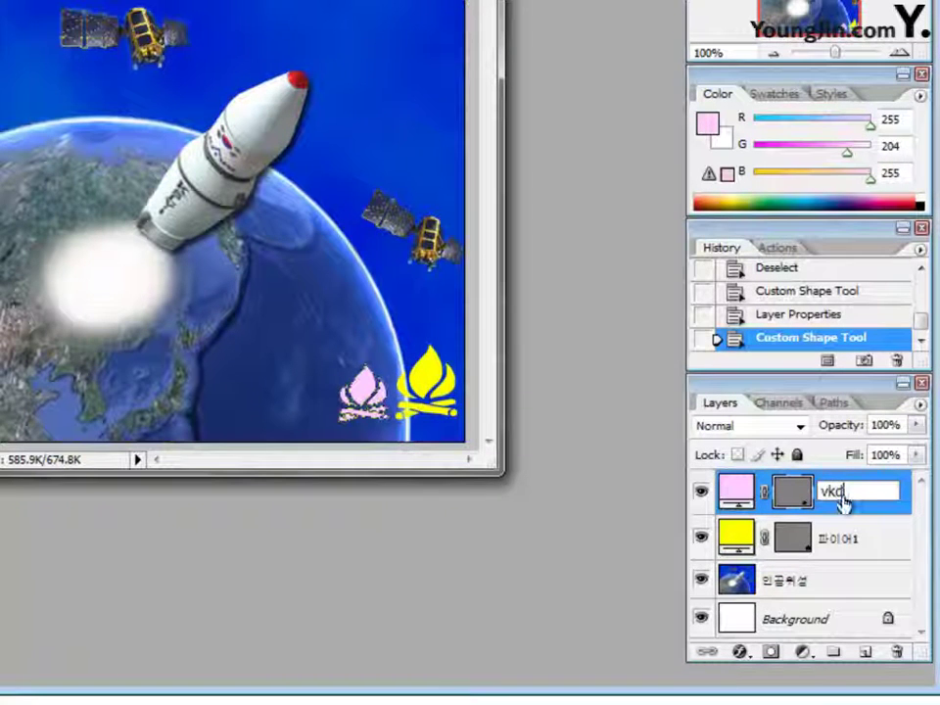
key("BackSpace")
key("BackSpace")
key("BackSpace")
key("BackSpace")
type("파이어2")
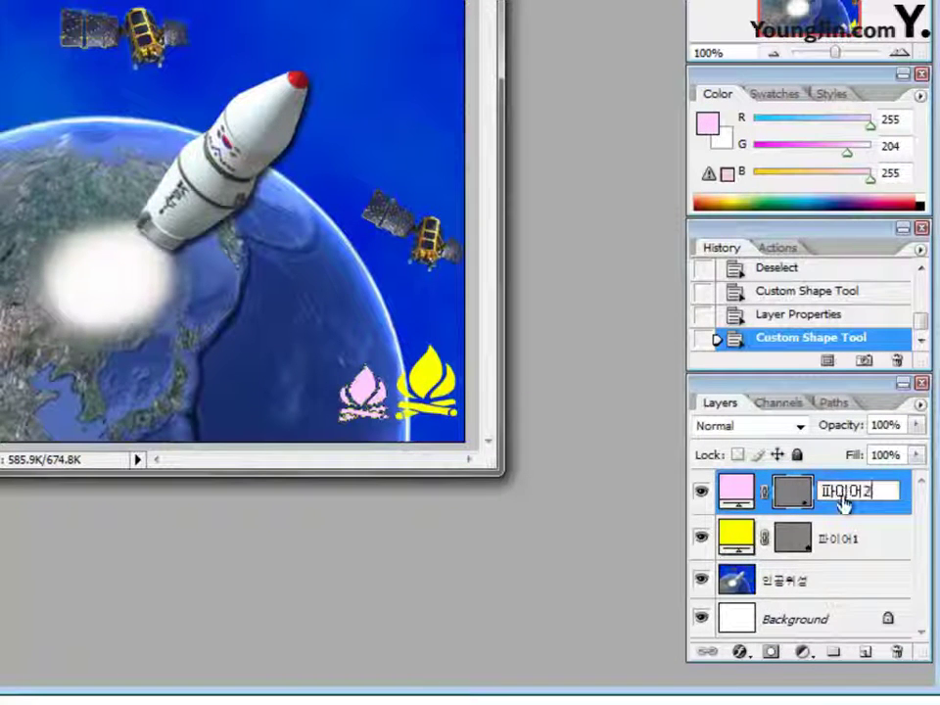
key("Return")
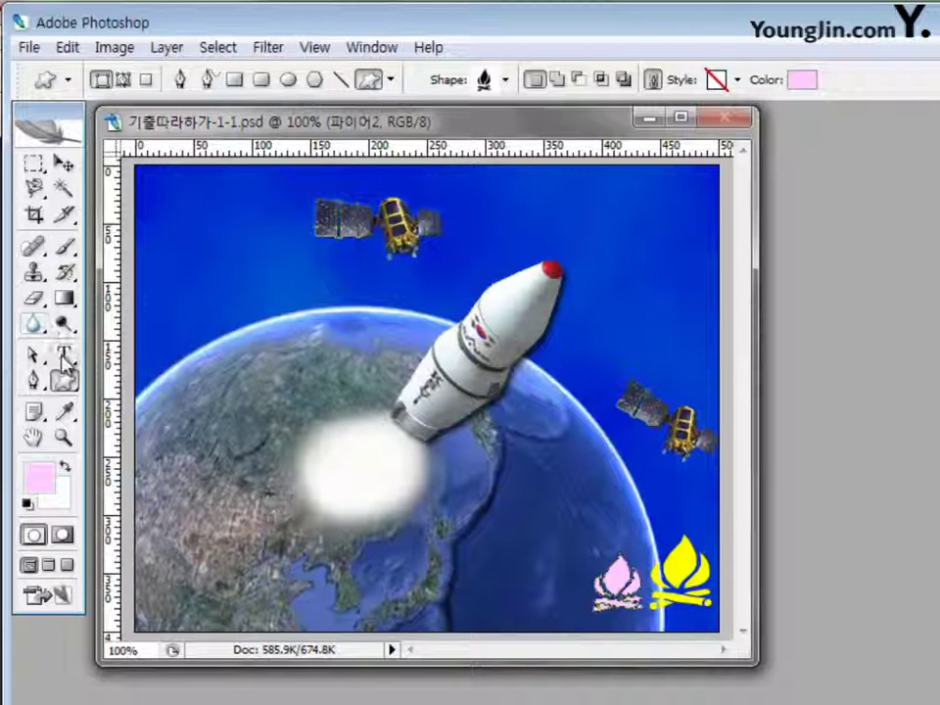
- Set up the Type tool with the 궁서 font at a size of 50 pt
left_click(63, 356)
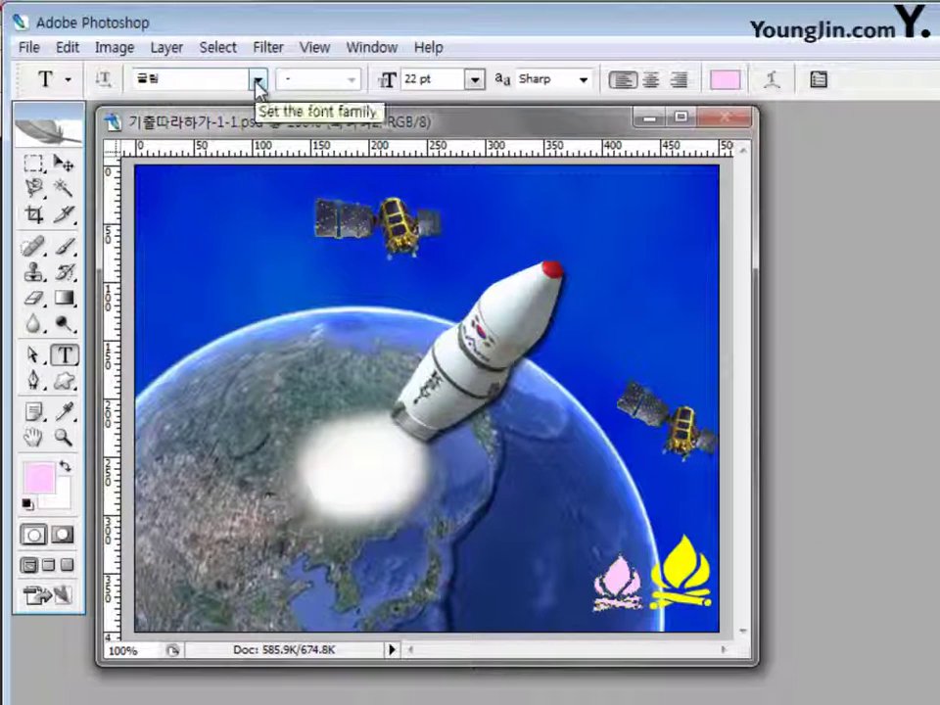
left_click(260, 86)
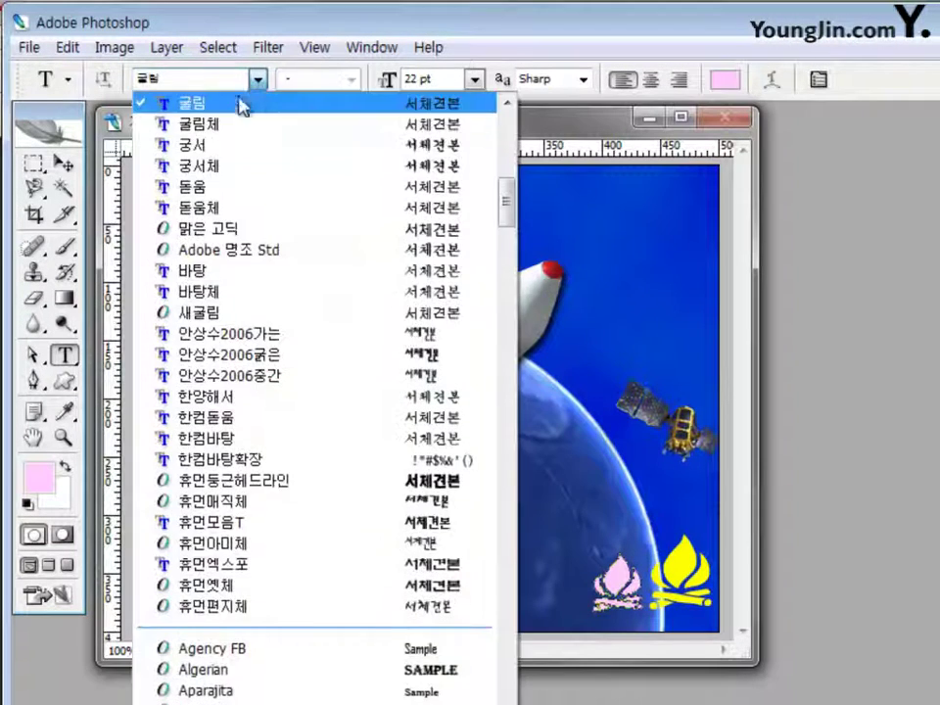
left_click(237, 143)
left_click(432, 79)
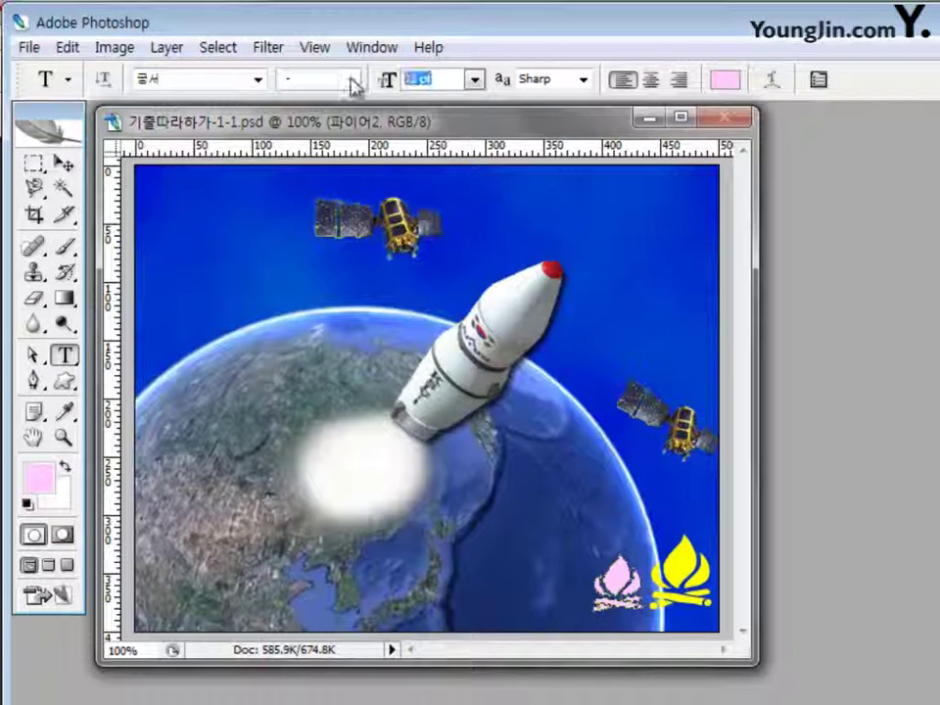
type("50")
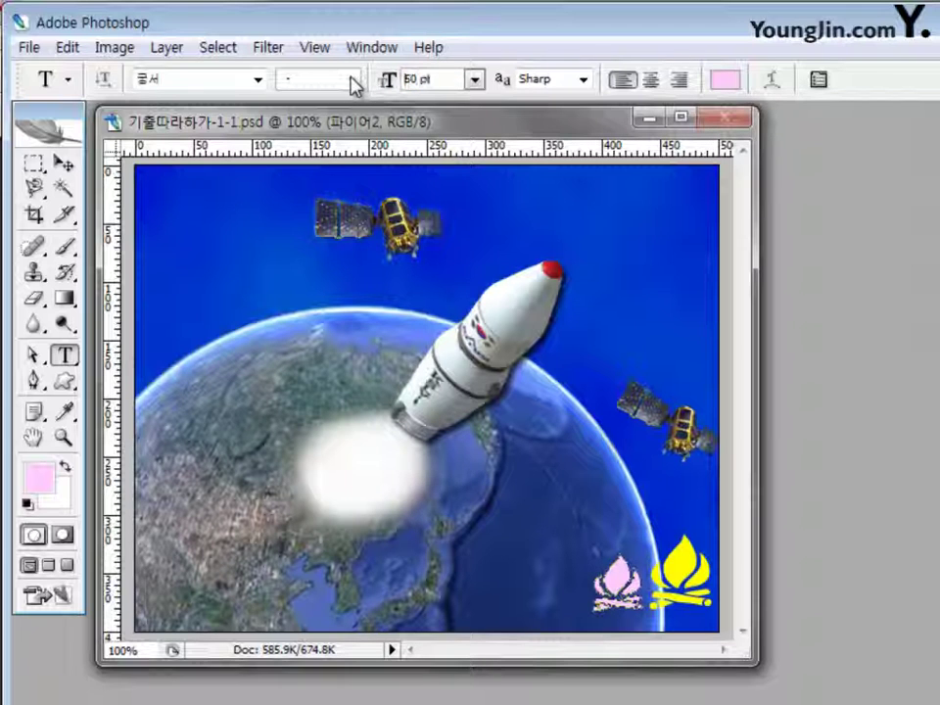
- Set the text colour to ff0000
left_click(731, 86)
left_click(674, 534)
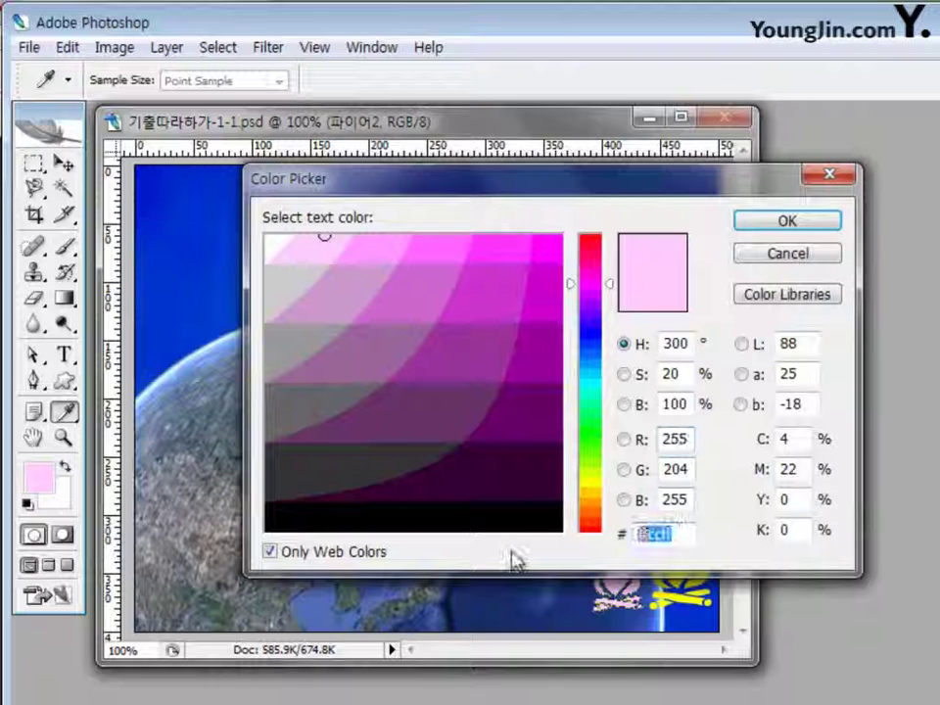
type("ff0")
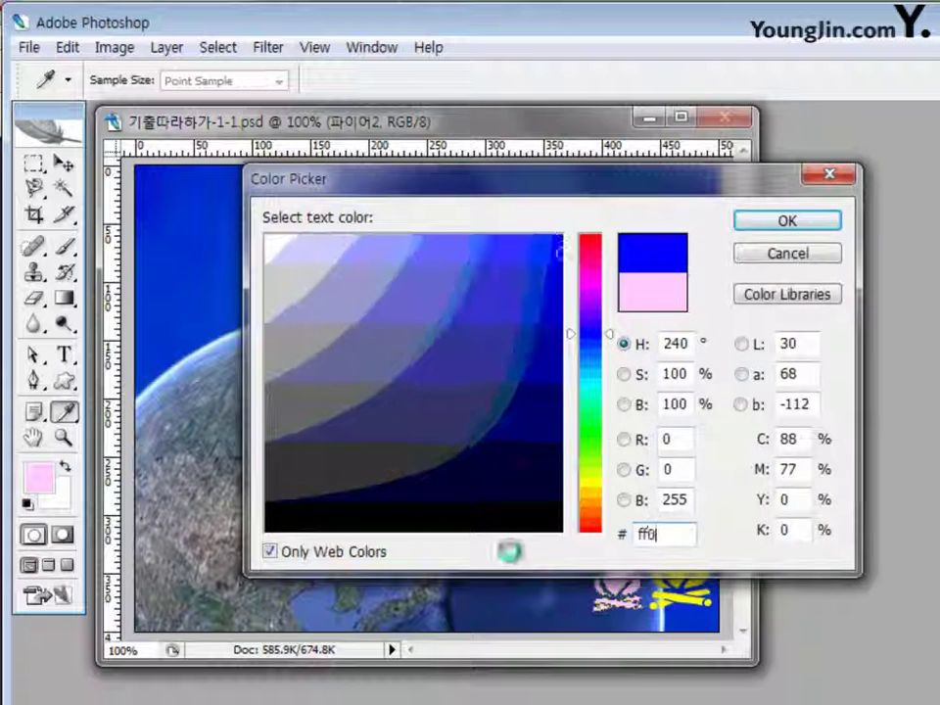
type("000")
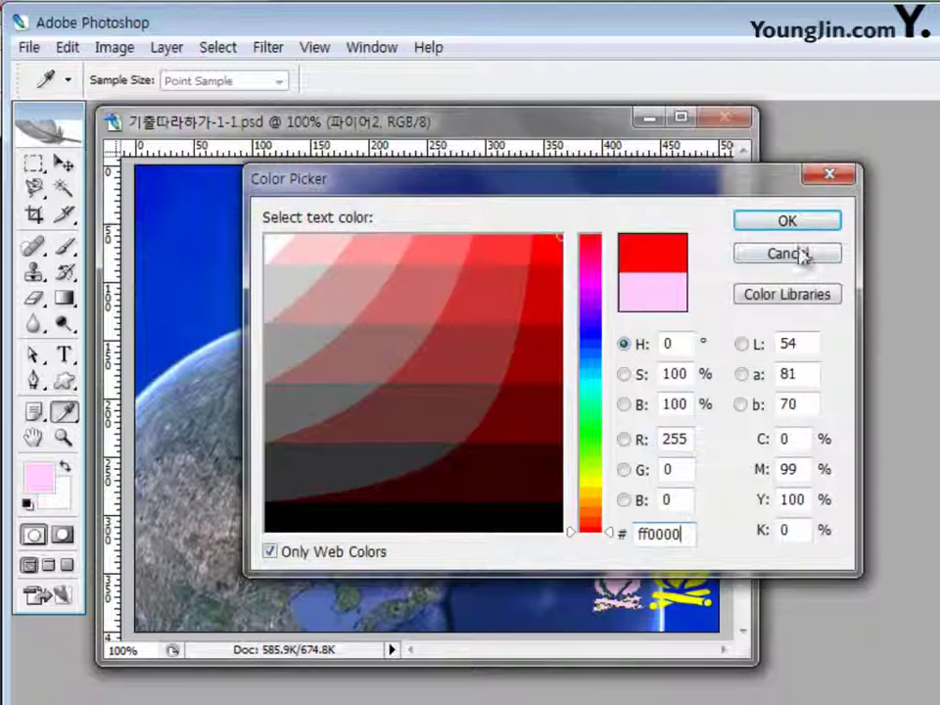
left_click(789, 222)
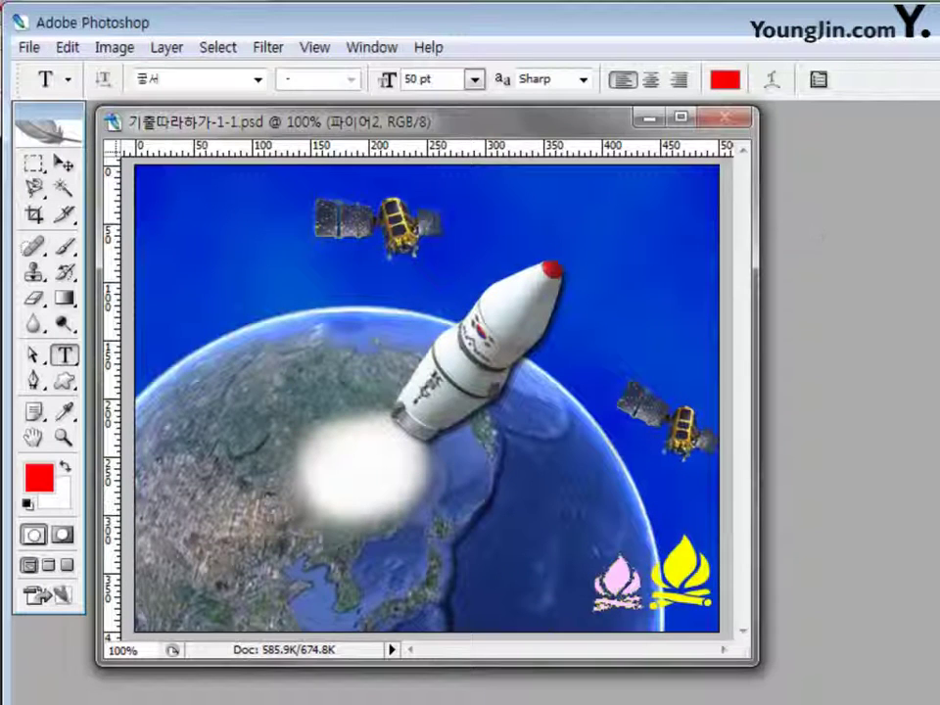
- Add the horizontal text 나로 in the blue sky beside the upper satellite and commit it
left_click(150, 283)
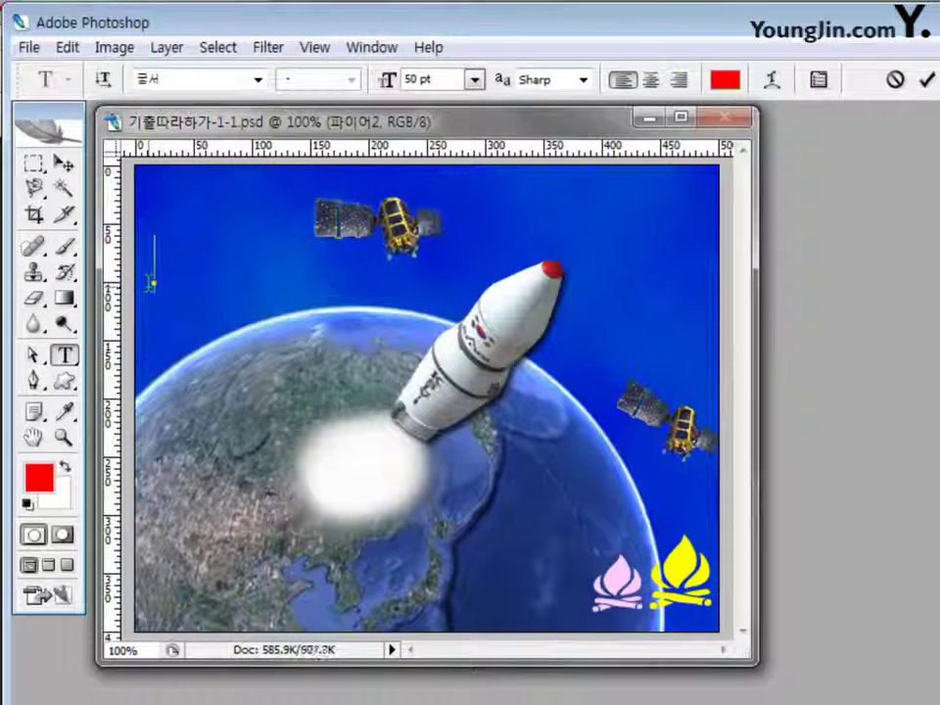
type("나로")
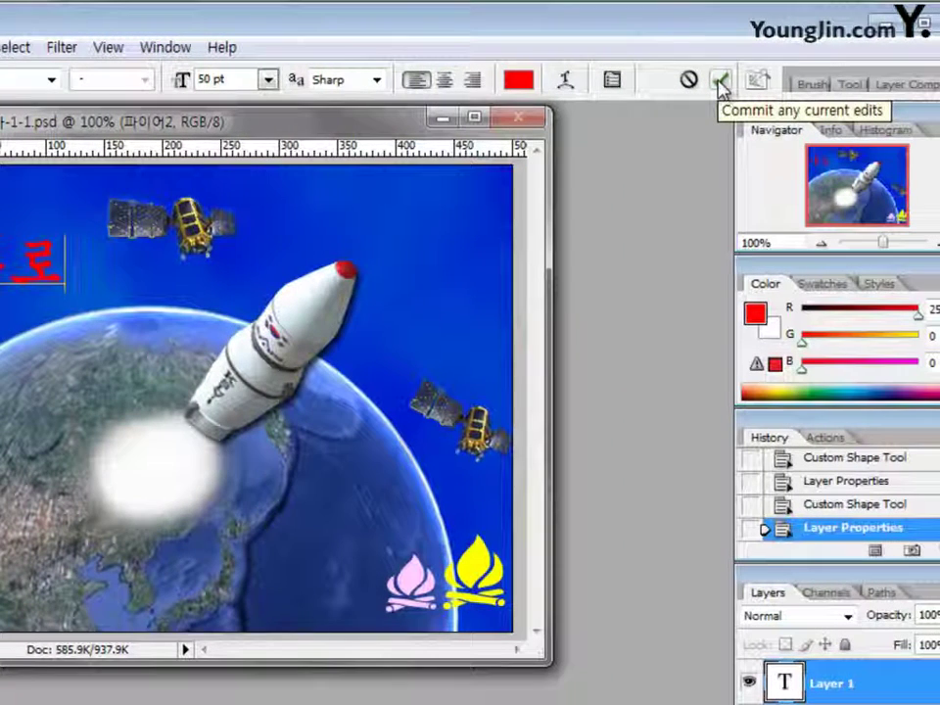
left_click(721, 83)
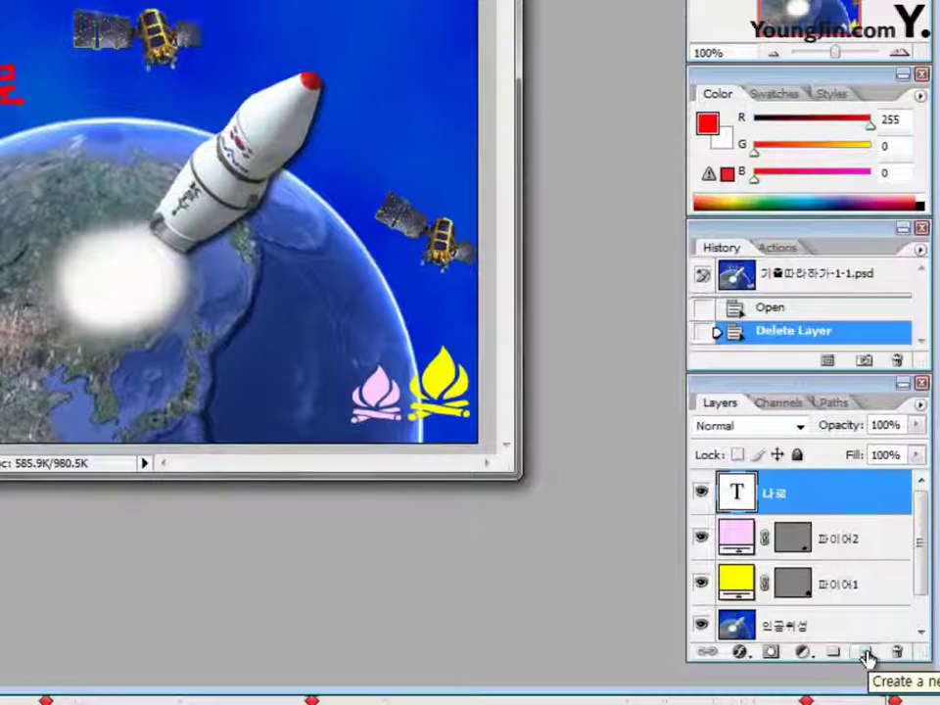
- Create a new layer above the 나로 text and set the text colour to ffff00
left_click(867, 655)
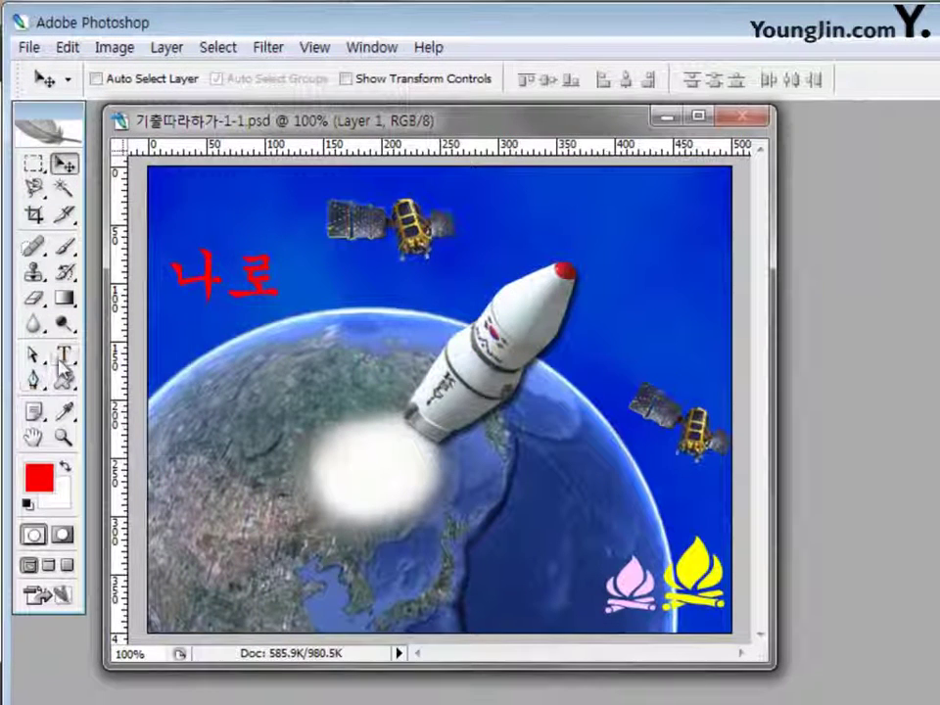
left_click(63, 356)
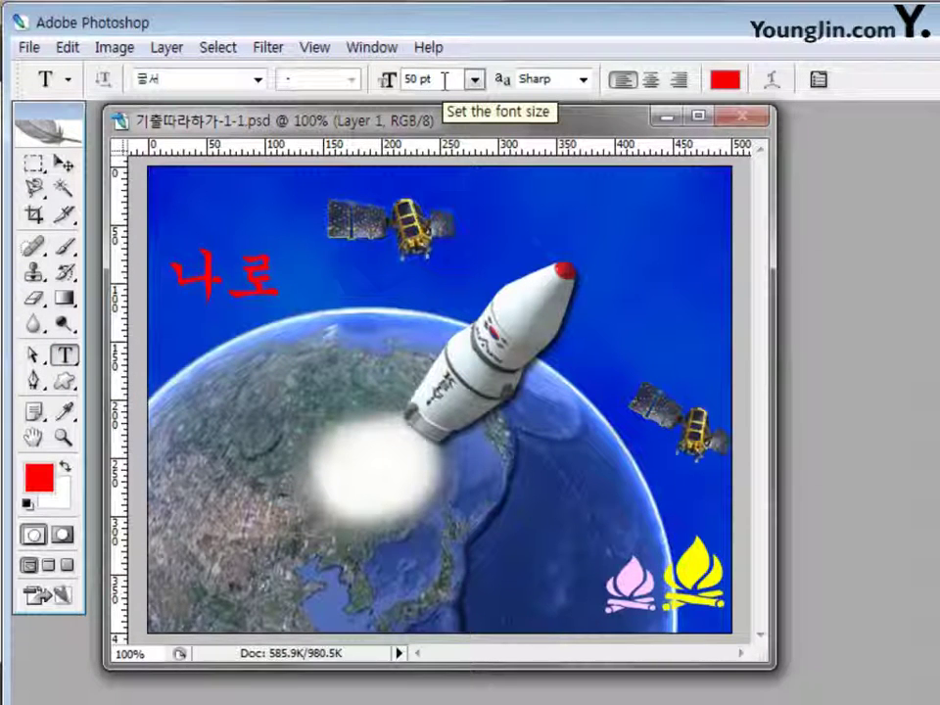
left_click(724, 79)
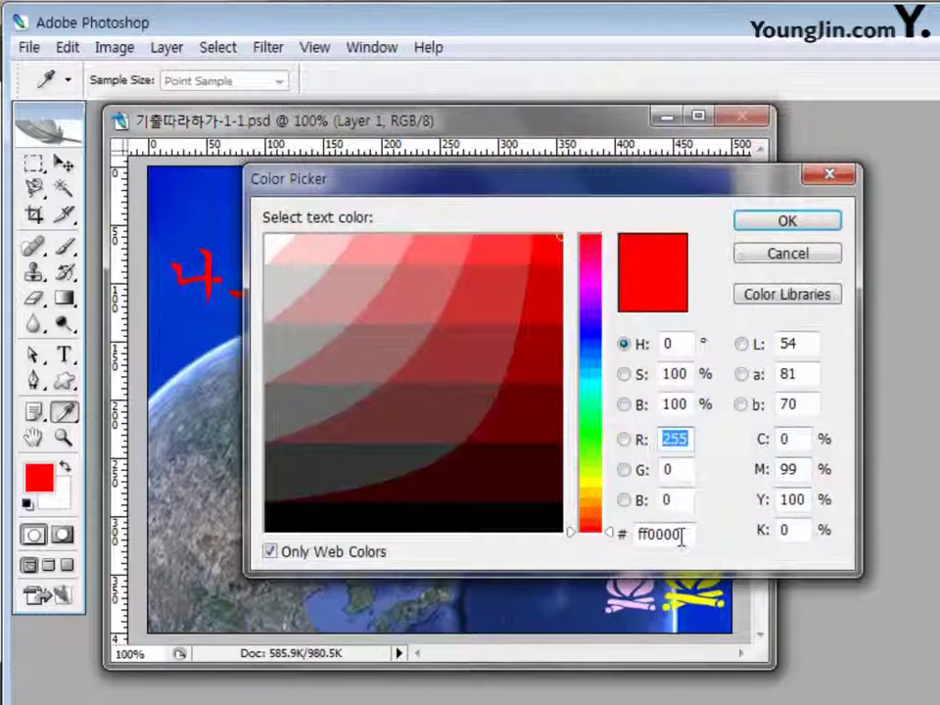
left_click(681, 537)
key("BackSpace")
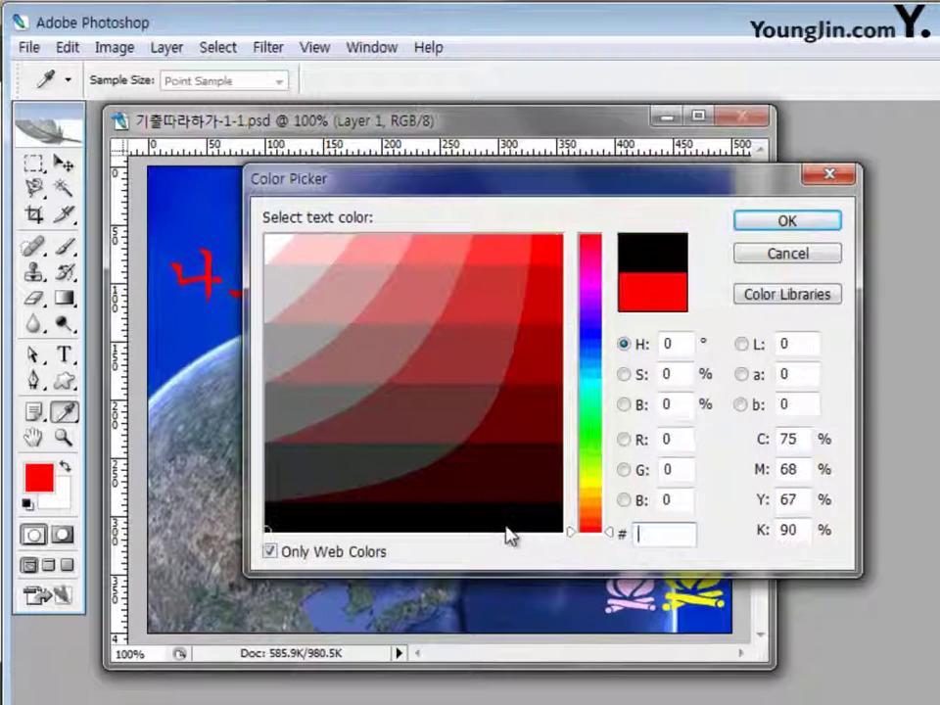
type("ffff00")
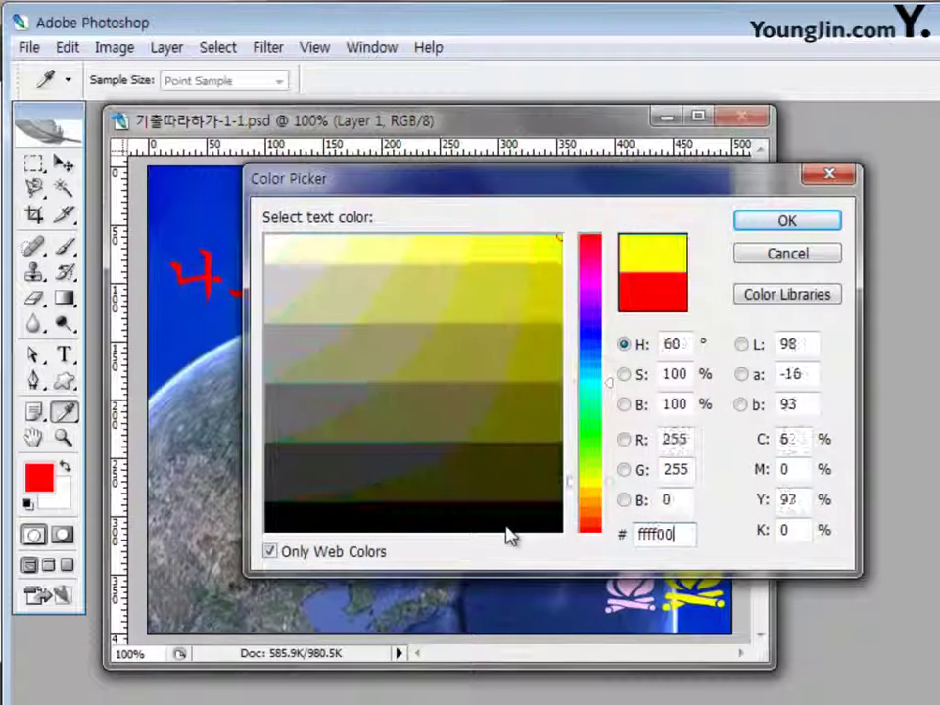
left_click(789, 221)
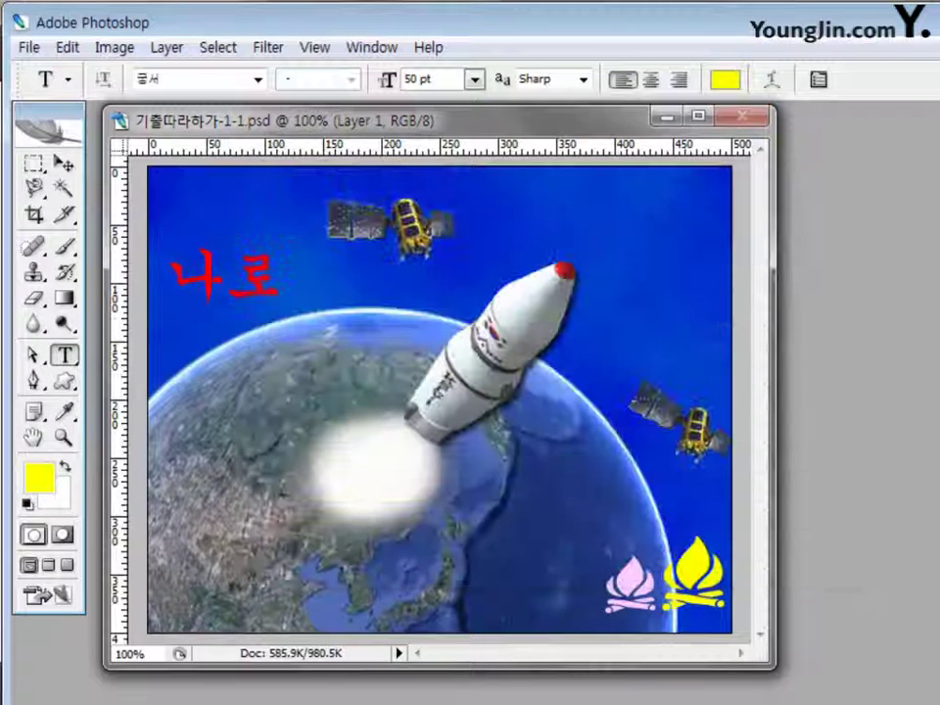
- Add the text 우주센터 directly after the red 나로, shift it slightly down and closer to that word, and commit it
left_click(298, 286)
type("dn")
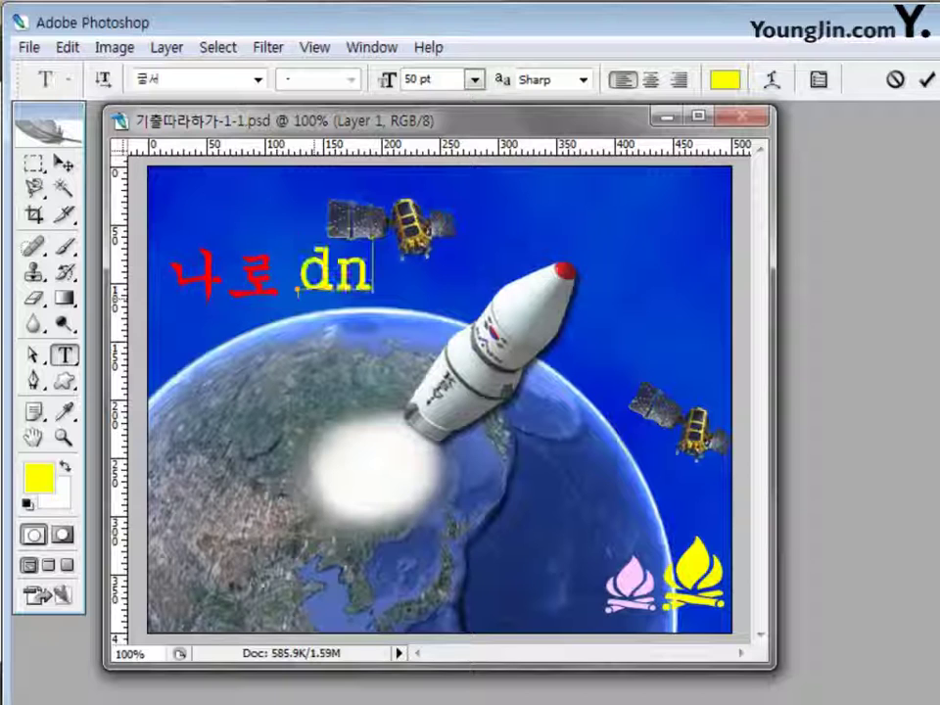
key("BackSpace")
key("BackSpace")
key("Hangul")
type("우주센터")
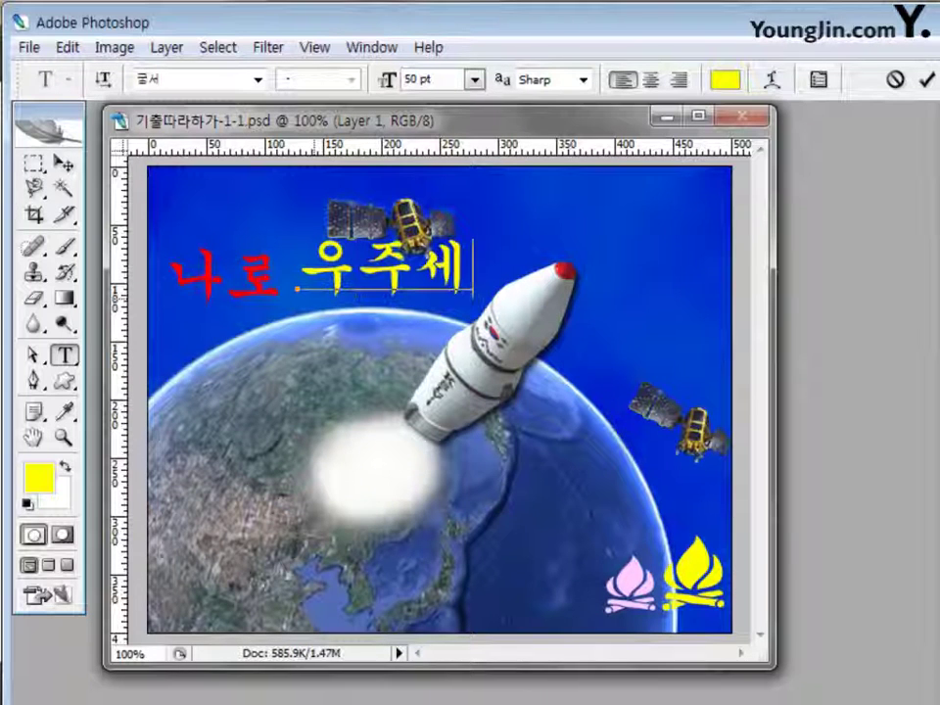
key("BackSpace")
type("ㅓ")
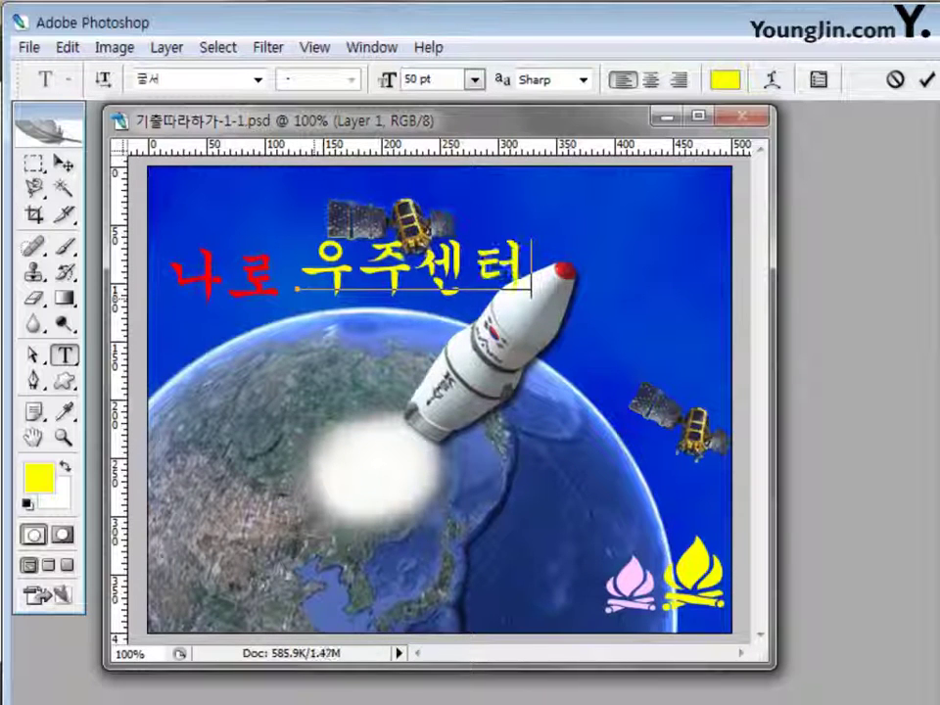
left_click_drag(412, 323, 399, 343)
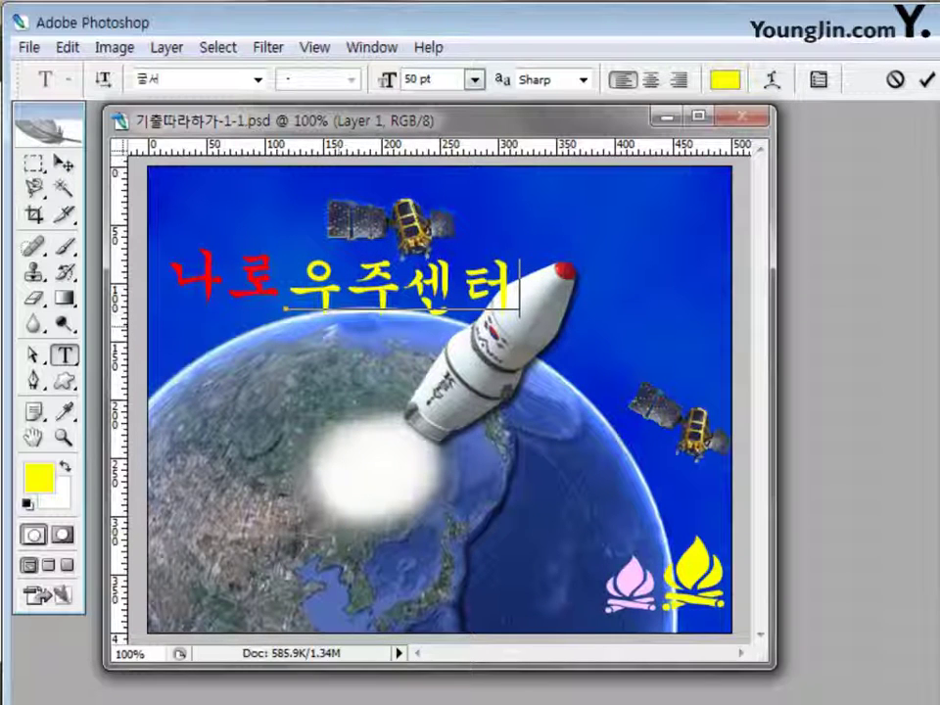
left_click(927, 87)
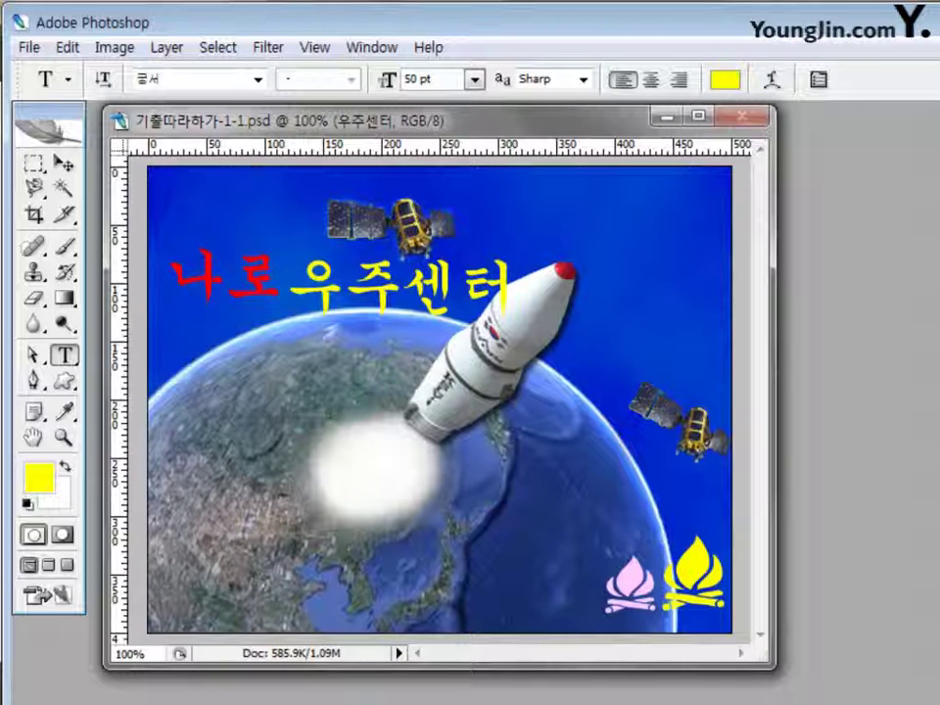
- Nudge the red 나로 text down level with 우주센터 and reselect the 우주센터 layer
key("alt+bracketleft")
left_click(65, 162)
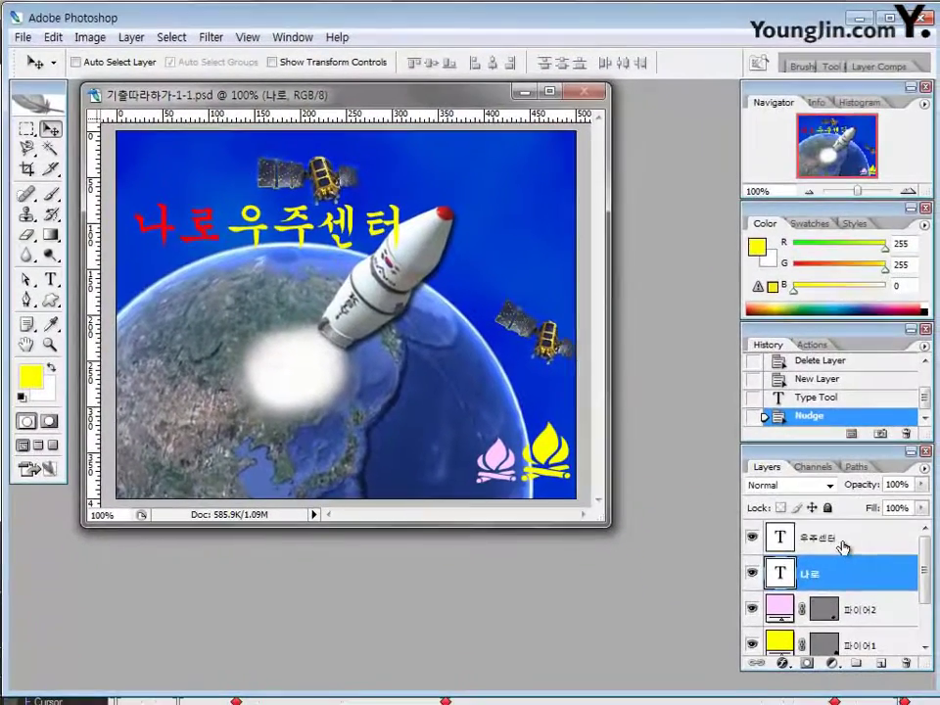
left_click(833, 540)
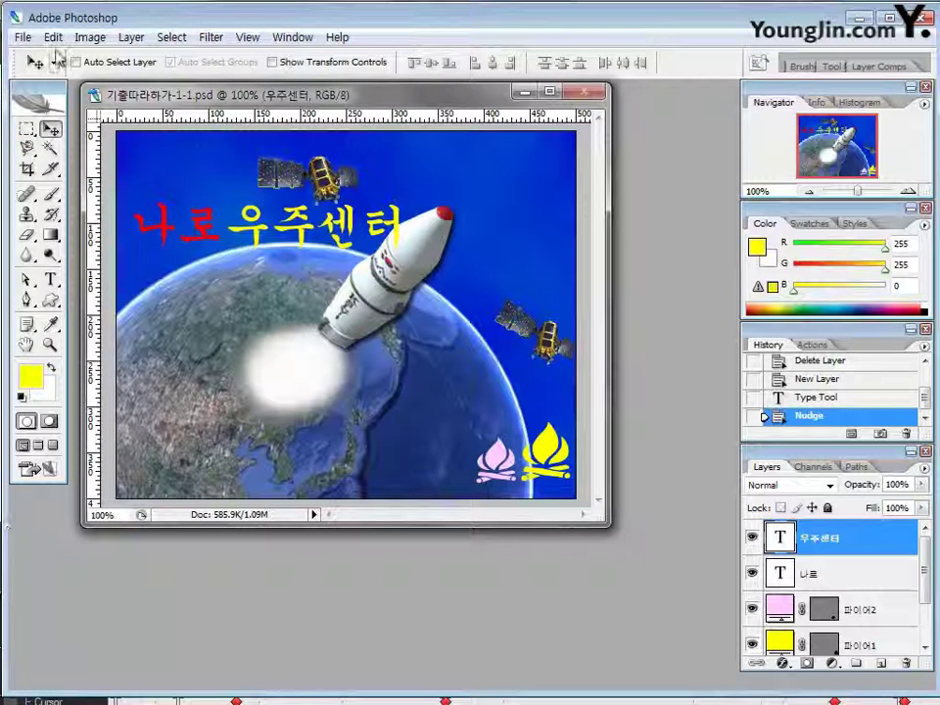
- Save the composition to its existing PSD file
left_click(21, 37)
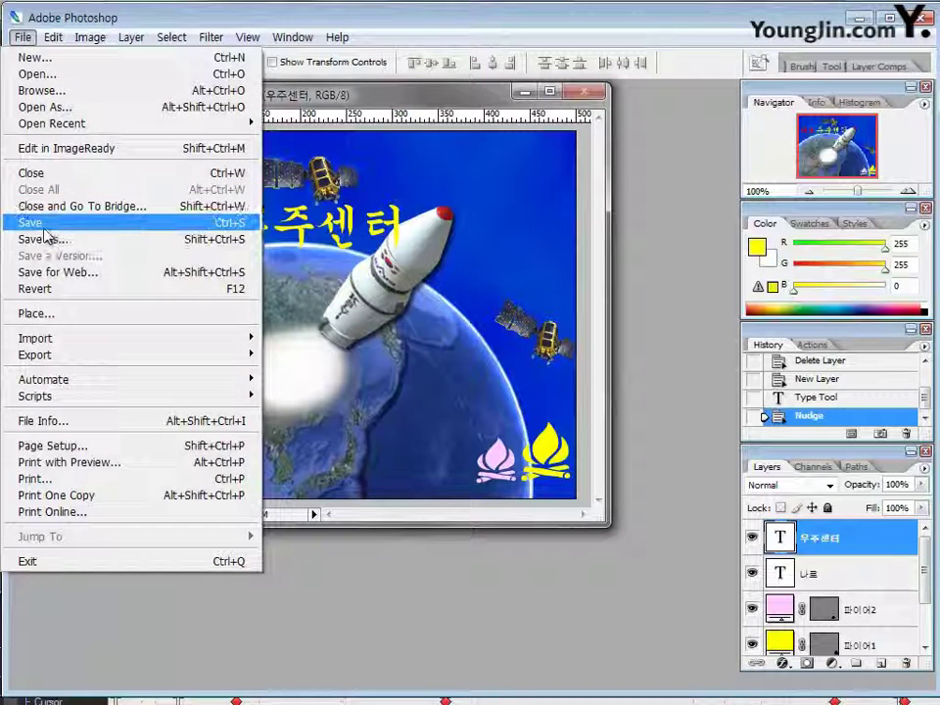
left_click(44, 231)
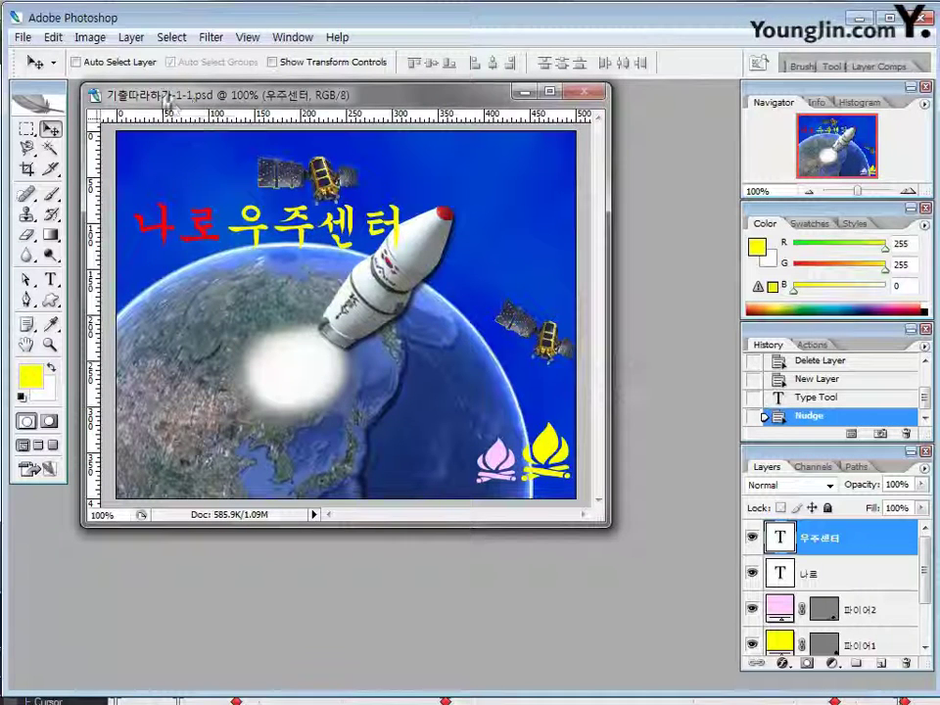
- Save a JPEG copy in the GTQ folder, named with the exam number, the candidate's name and the suffix -1
left_click(22, 37)
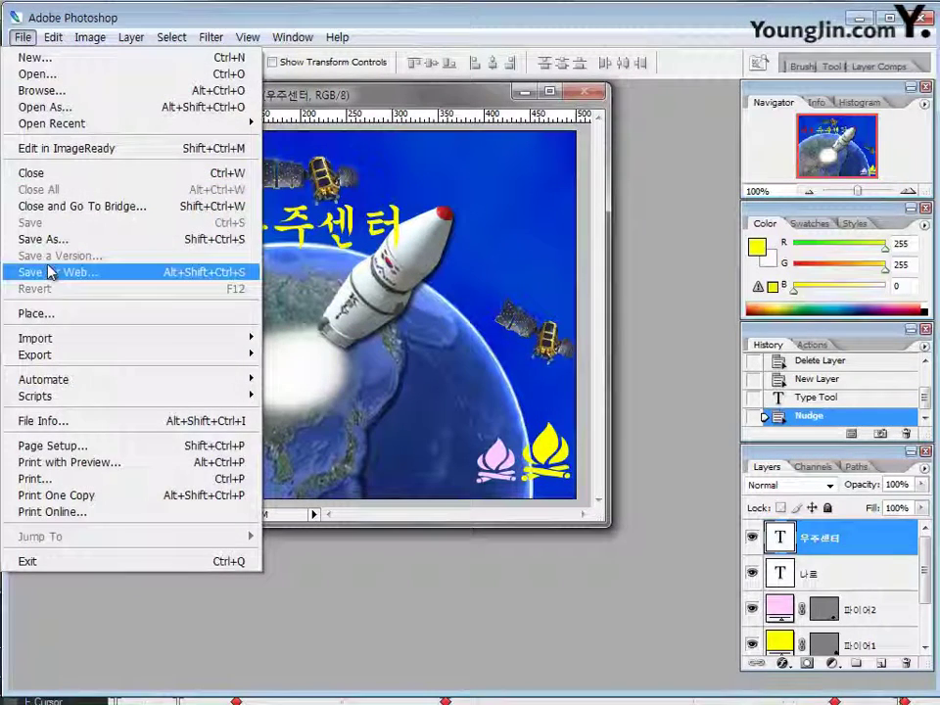
left_click(54, 239)
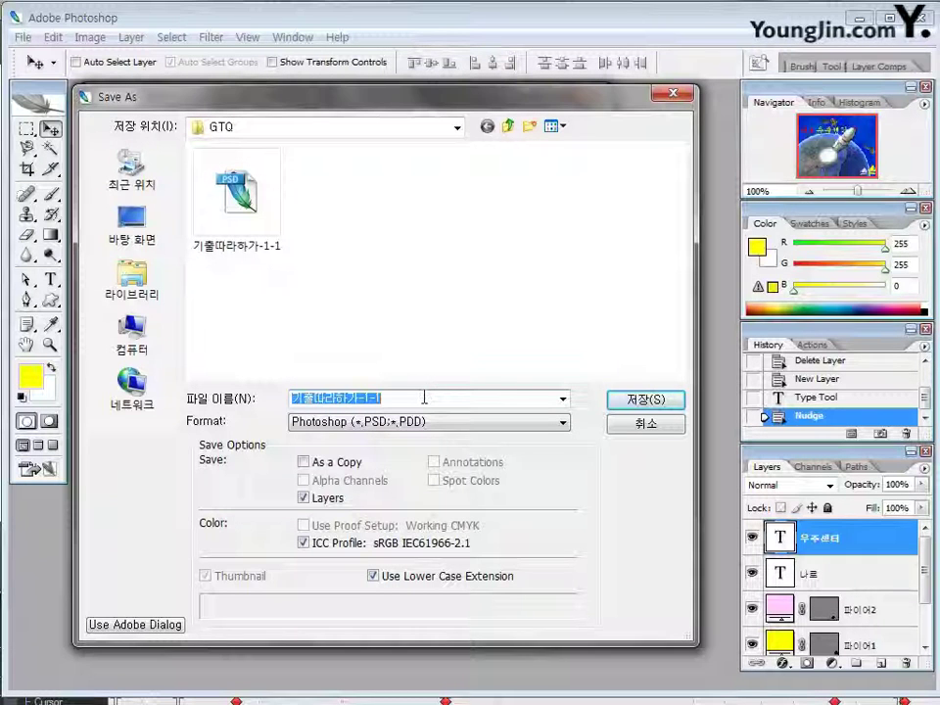
type("여")
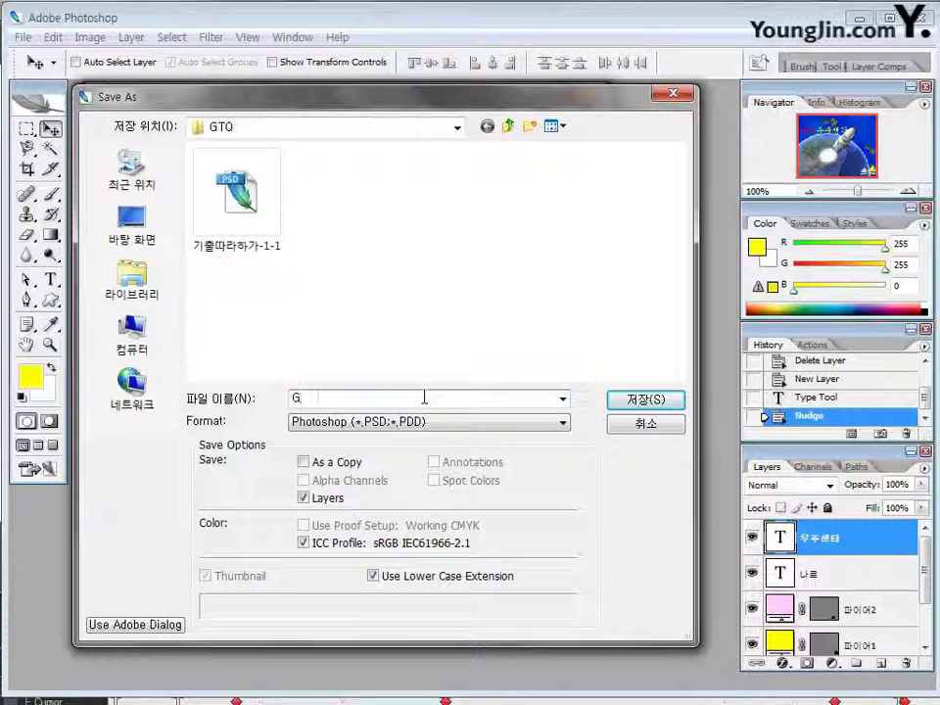
type("100")
key("BackSpace")
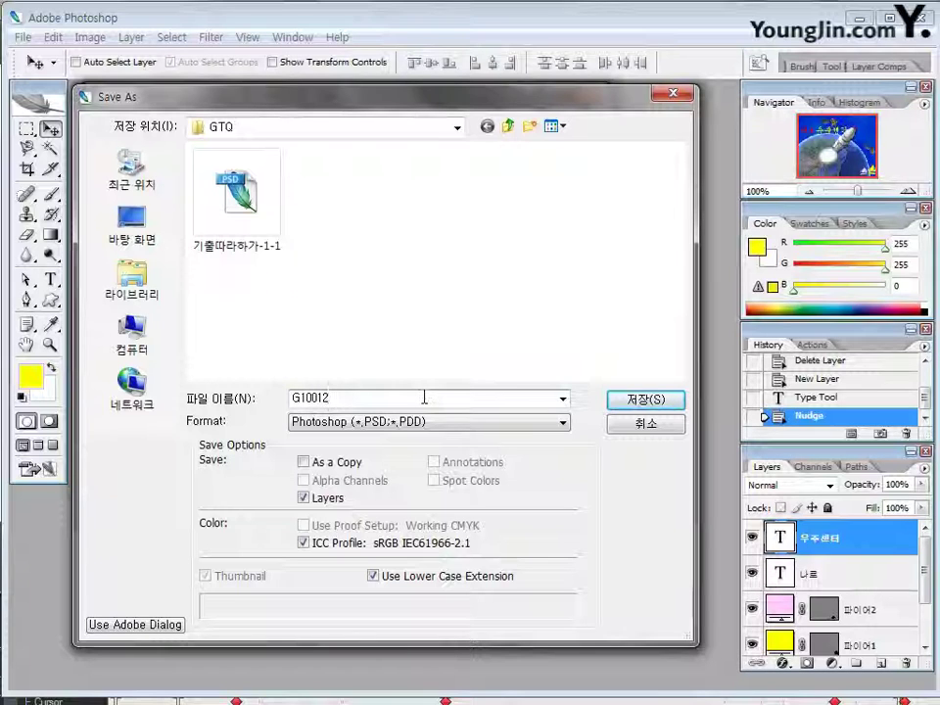
type("3456789")
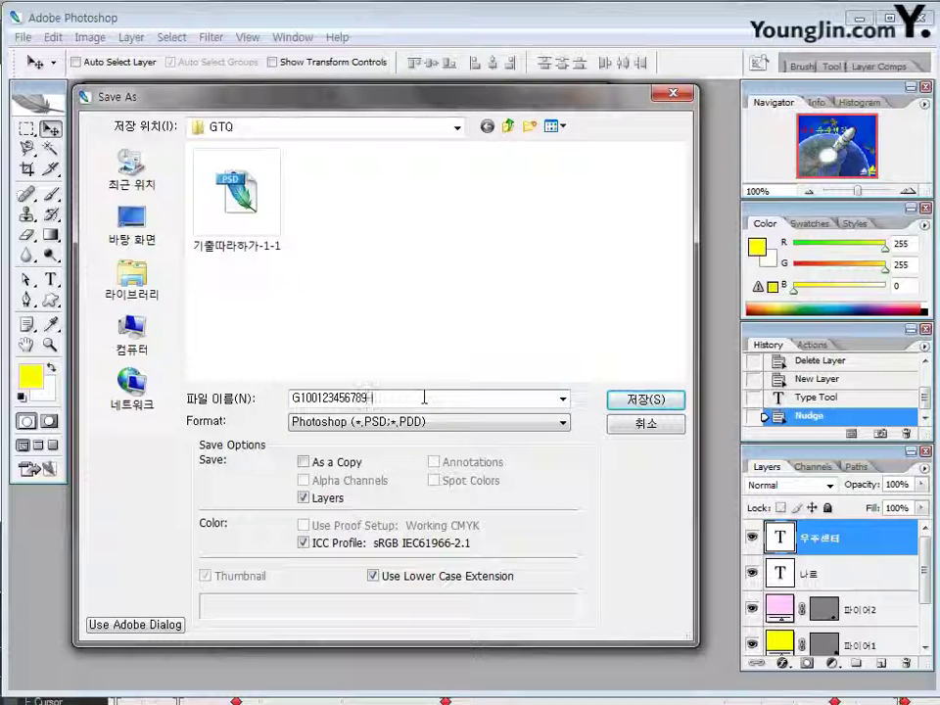
type("-홍길")
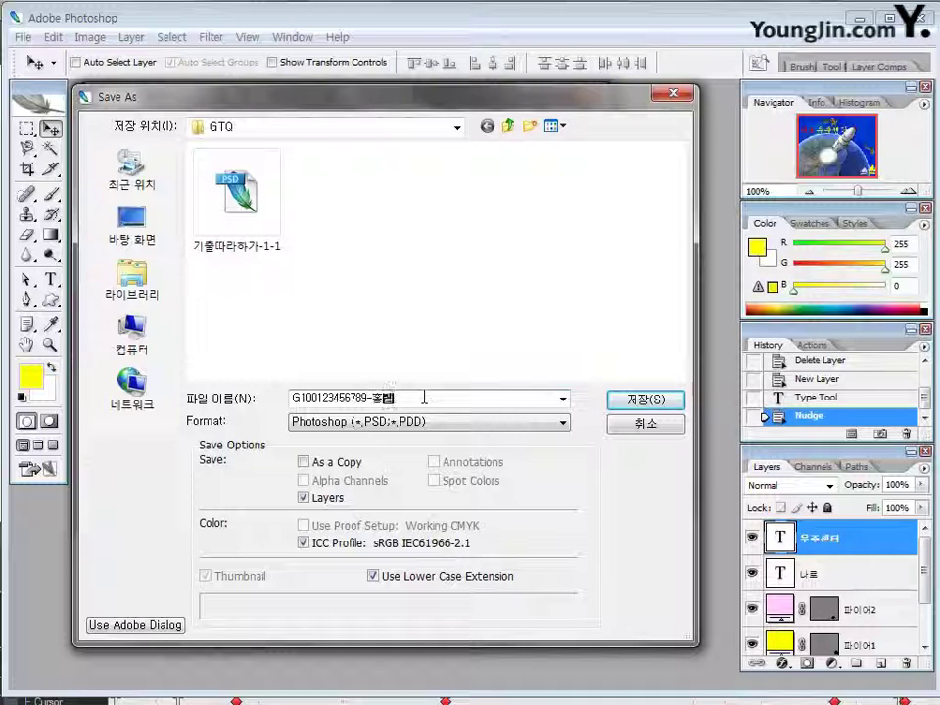
type("동-")
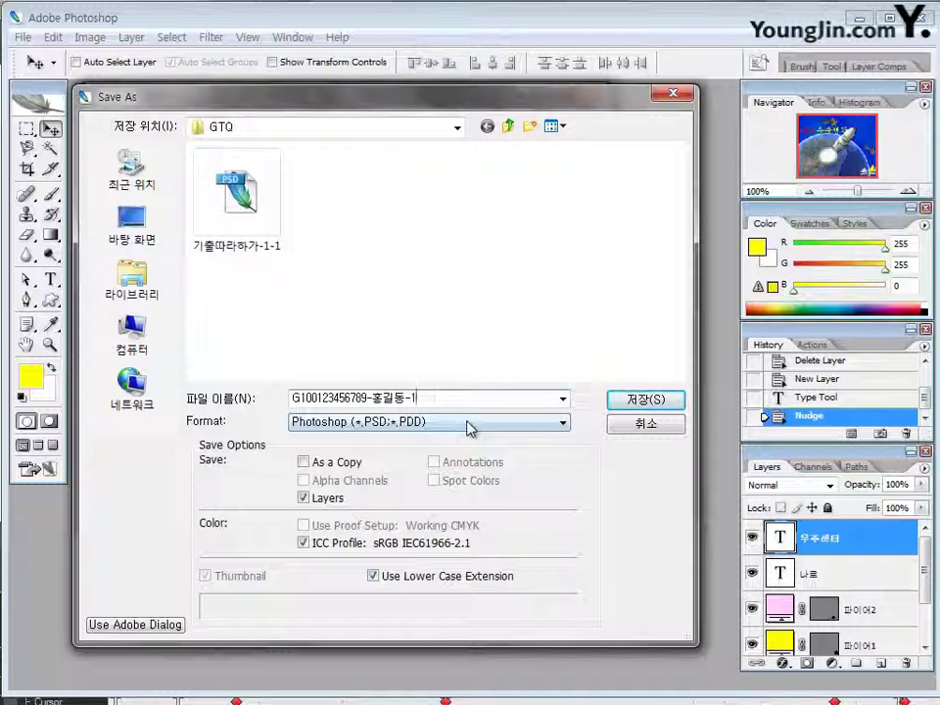
left_click(468, 428)
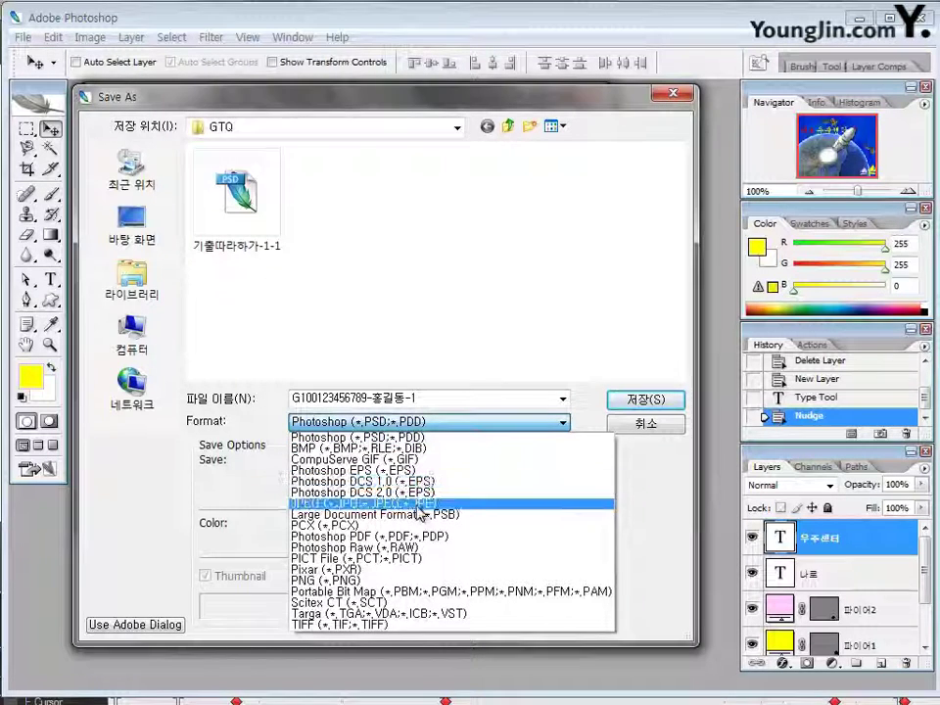
left_click(421, 505)
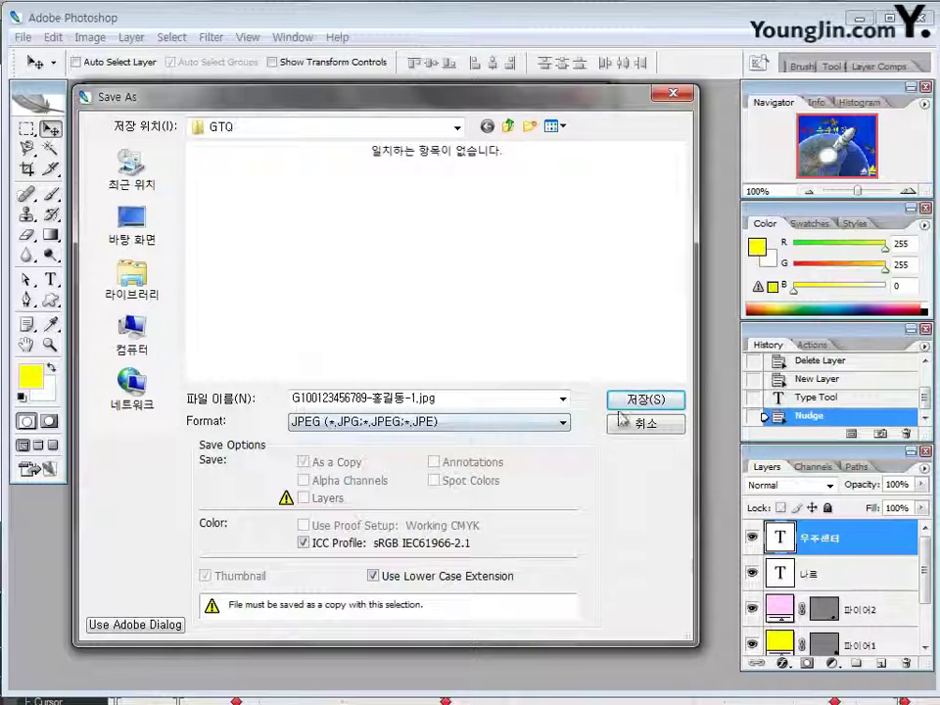
left_click(646, 399)
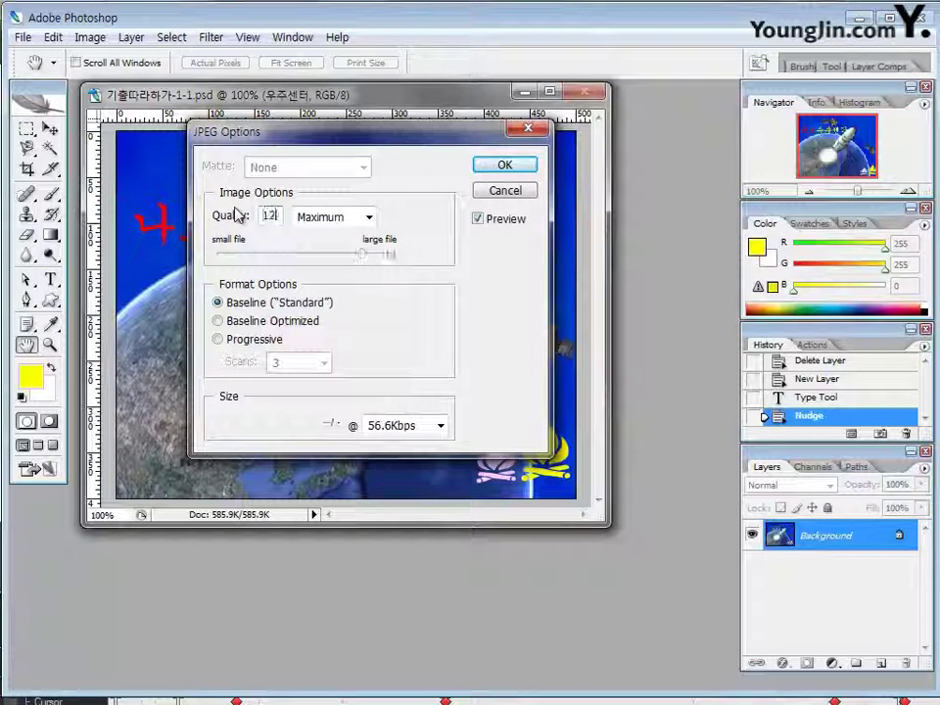
- Set the JPEG quality to 12 (Maximum) with the Baseline ("Standard") format and finish the export
type("12")
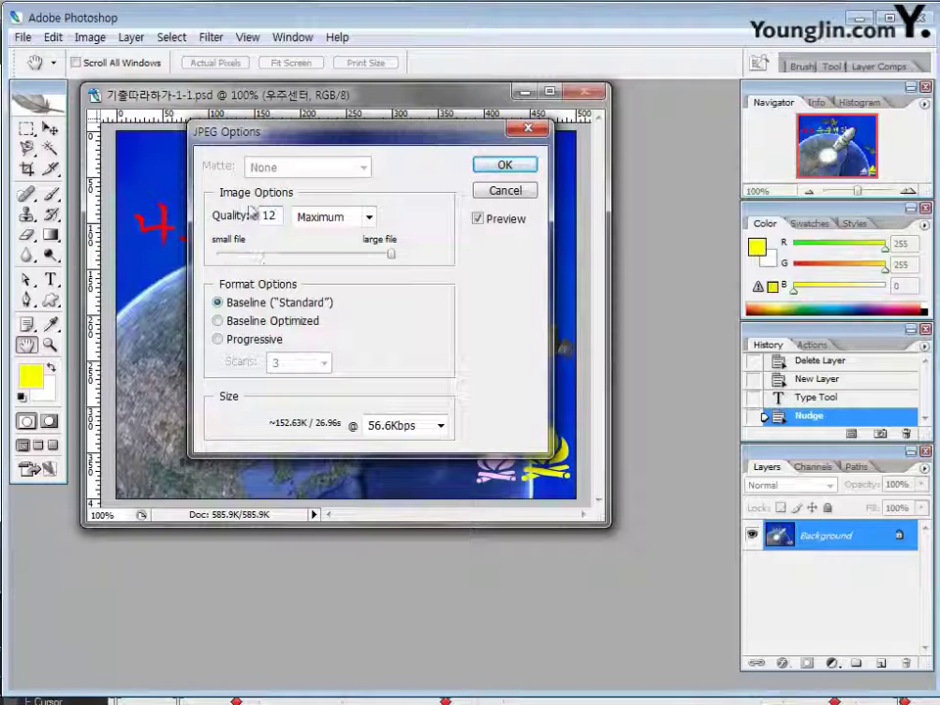
left_click_drag(404, 143, 390, 144)
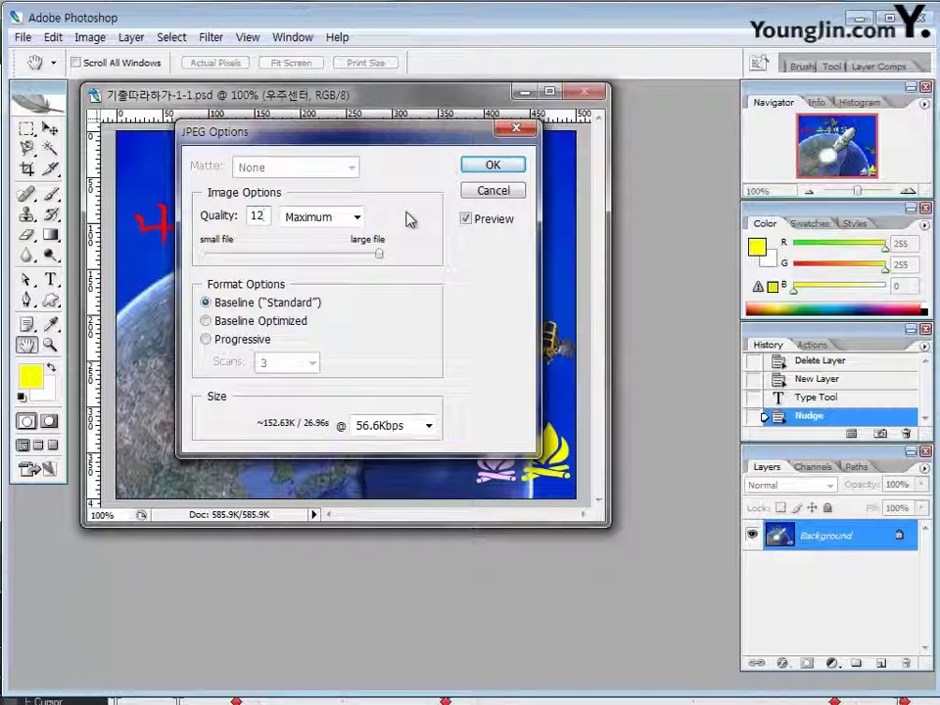
left_click(359, 217)
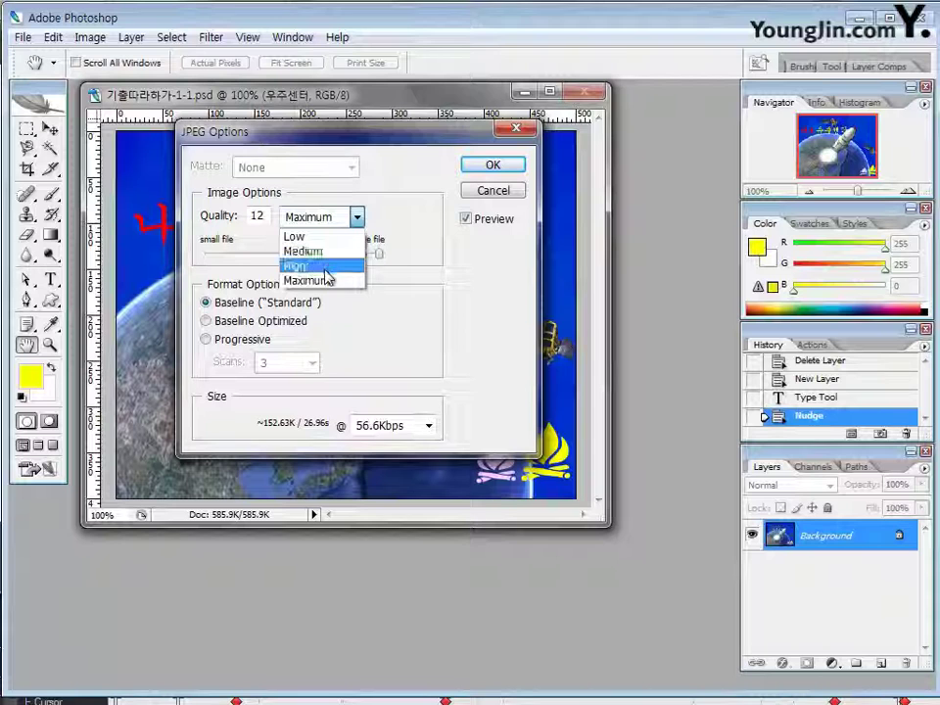
left_click(357, 216)
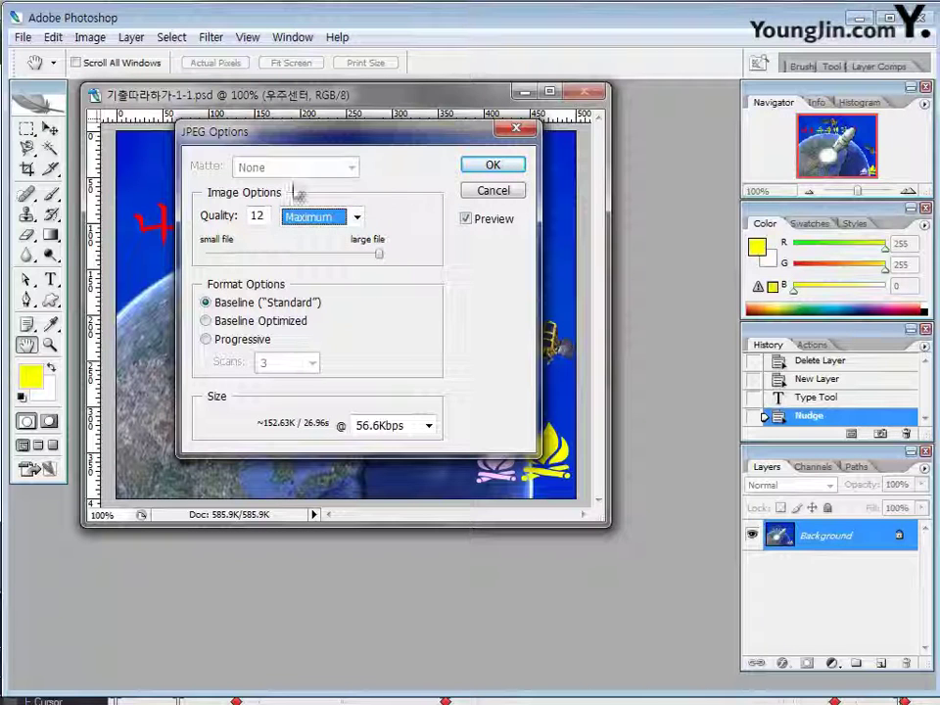
left_click(495, 165)
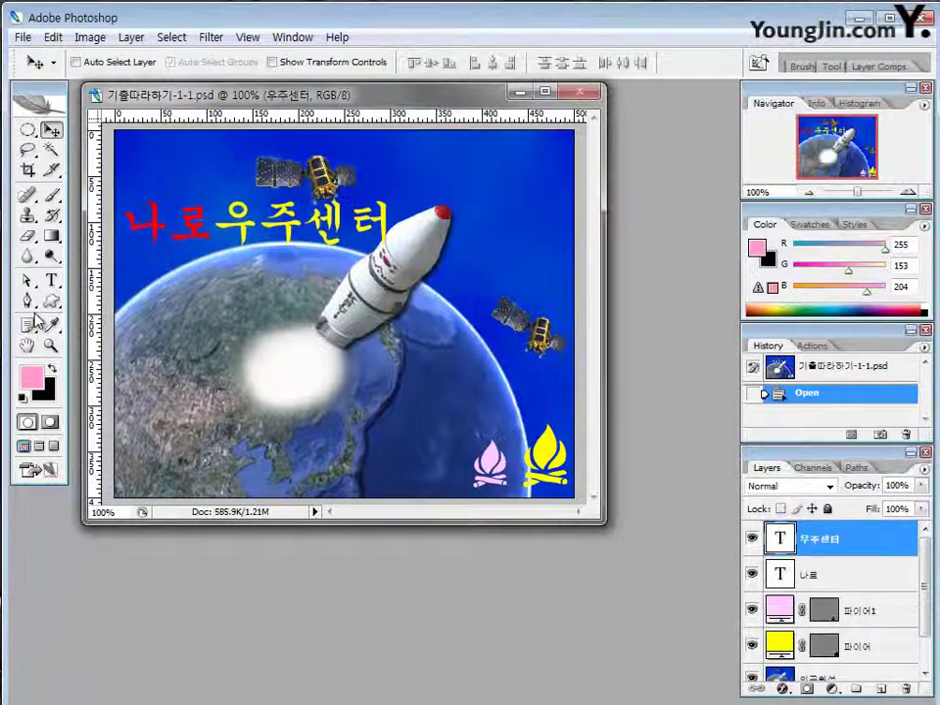
- Resize the whole composition to 50 × 40 pixels with proportions constrained
left_click(91, 39)
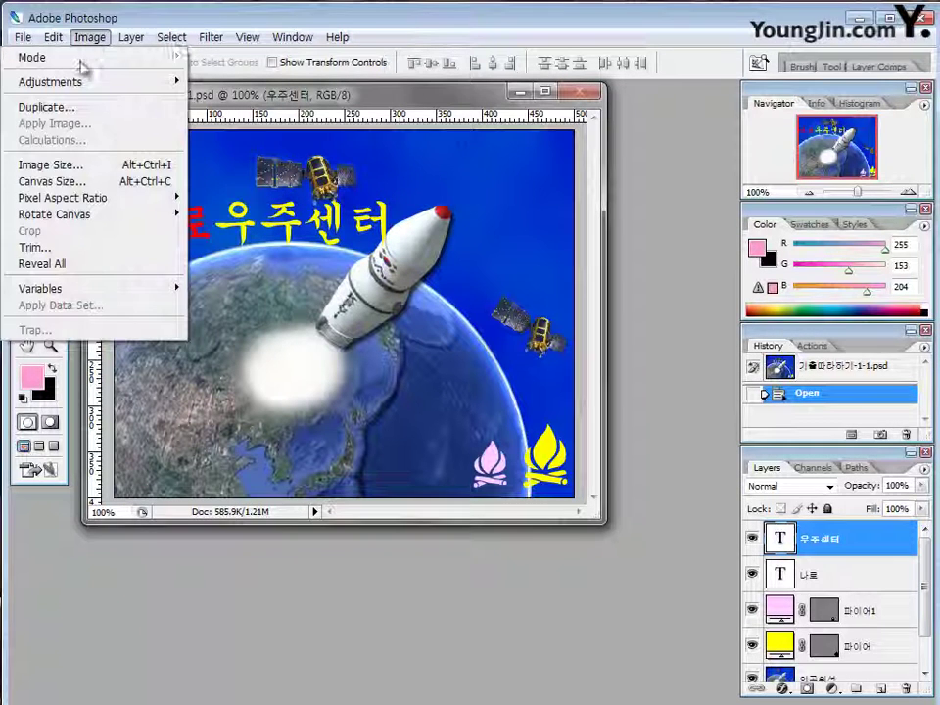
left_click(61, 167)
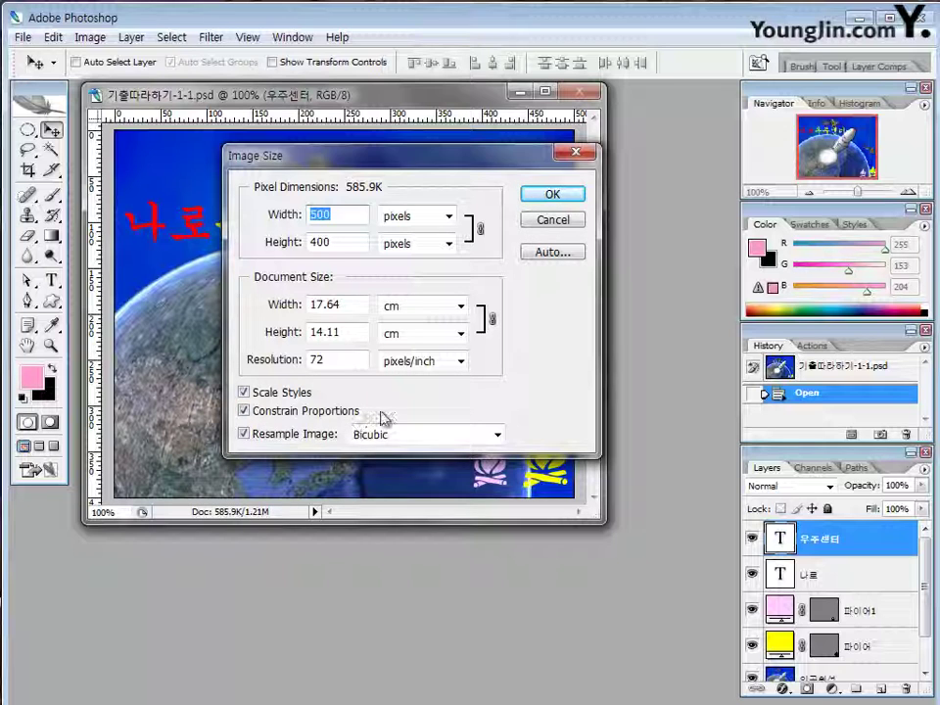
left_click(341, 214)
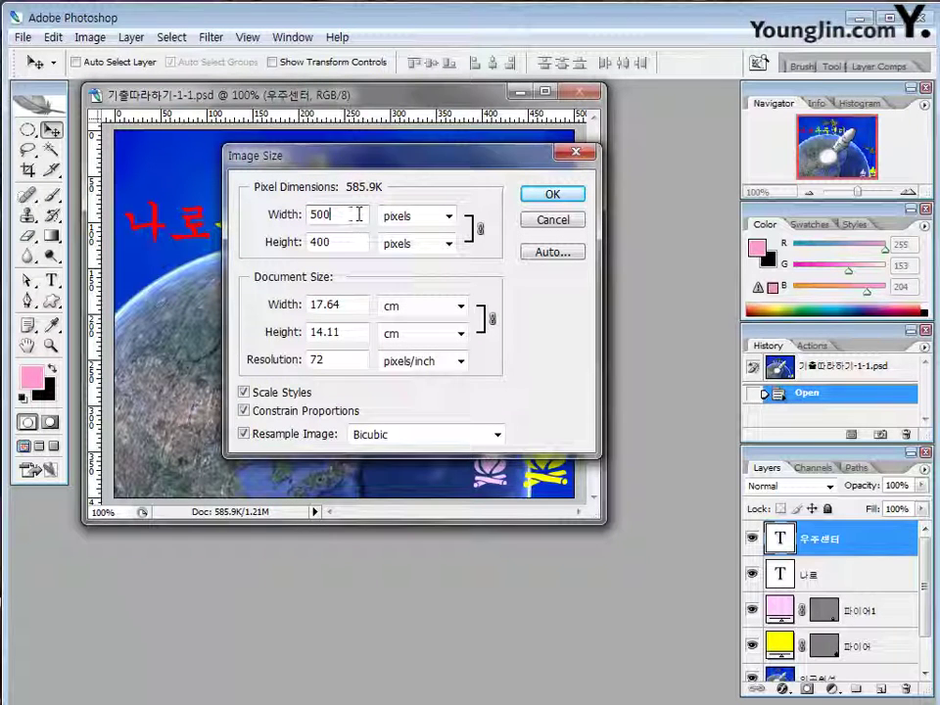
key("BackSpace")
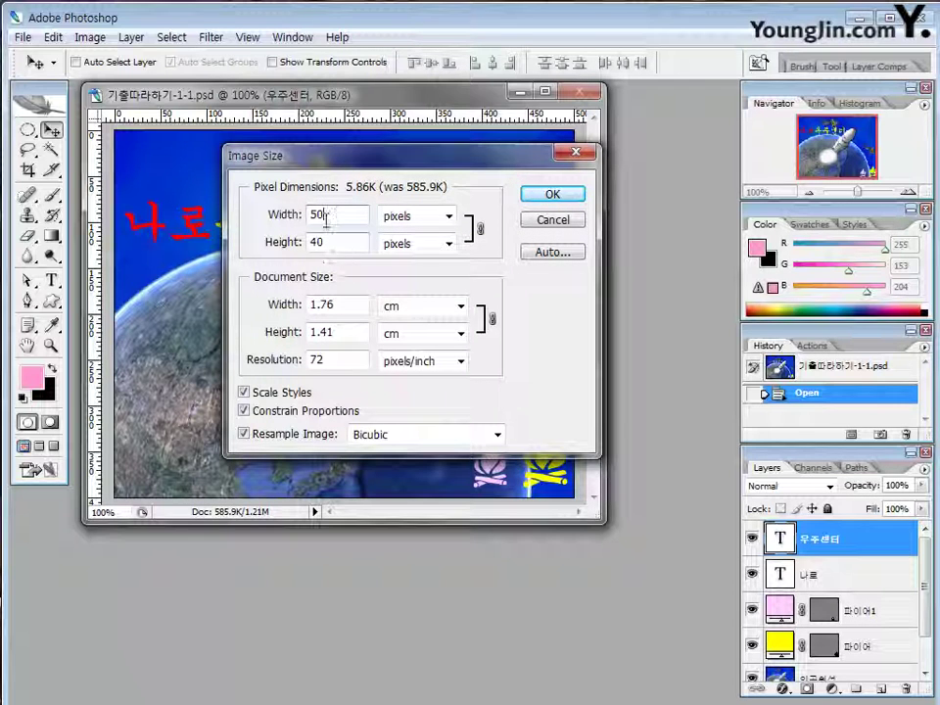
left_click(554, 194)
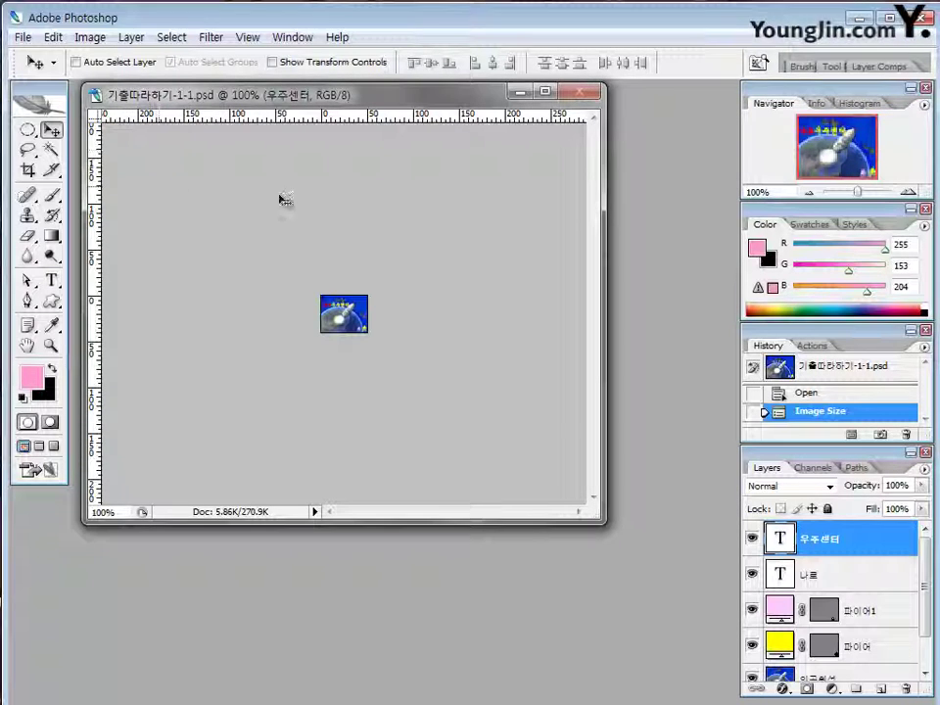
- Save the reduced image as a PSD named with the exam number, candidate's name and -1, keeping Maximize compatibility on, and close it
left_click(26, 39)
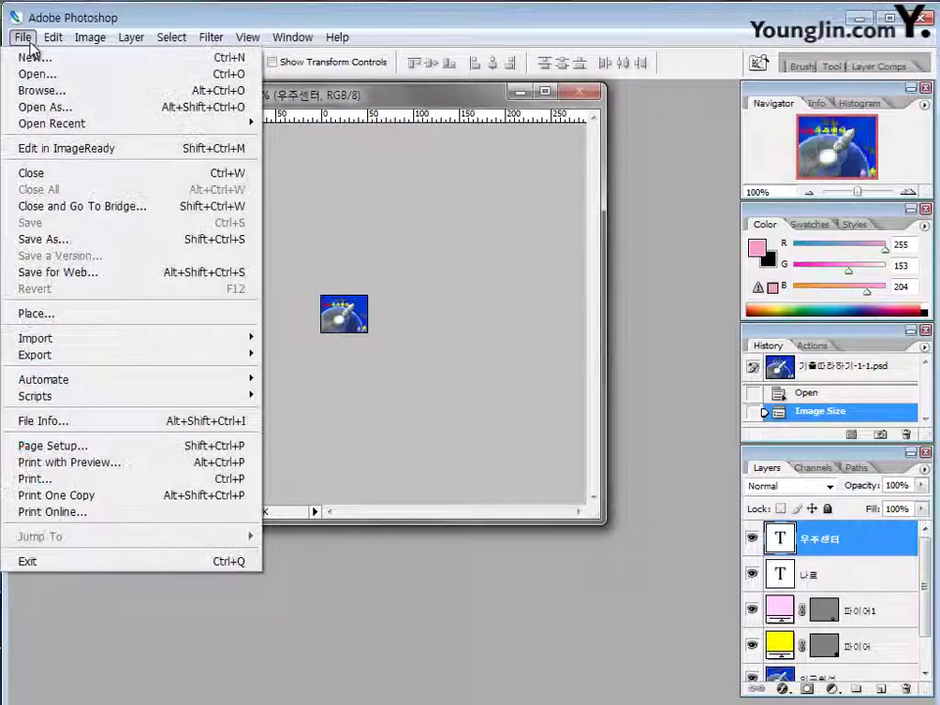
left_click(74, 250)
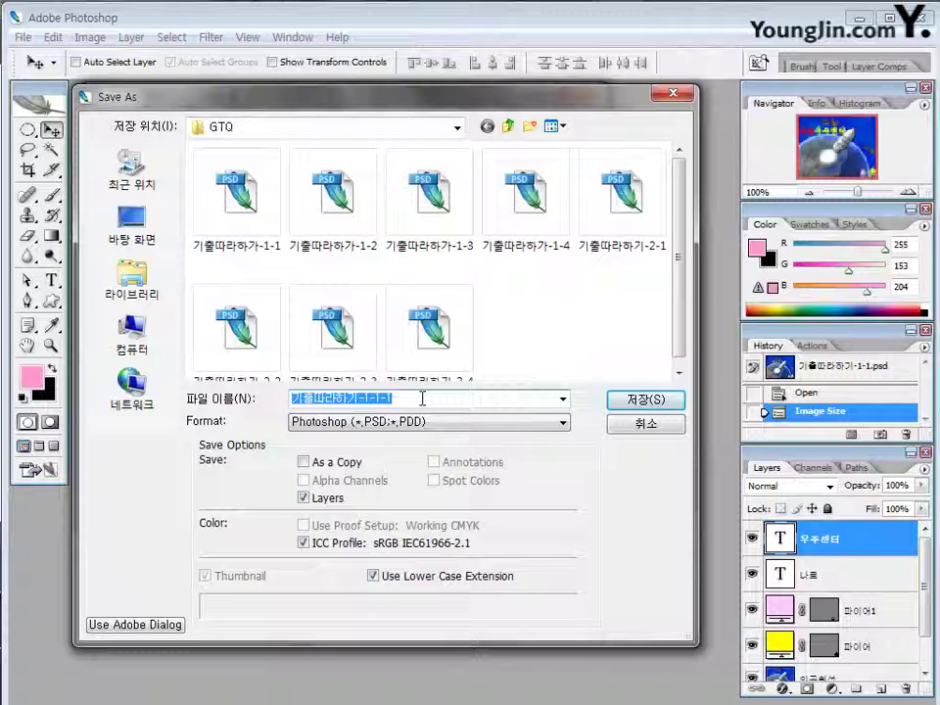
type("G")
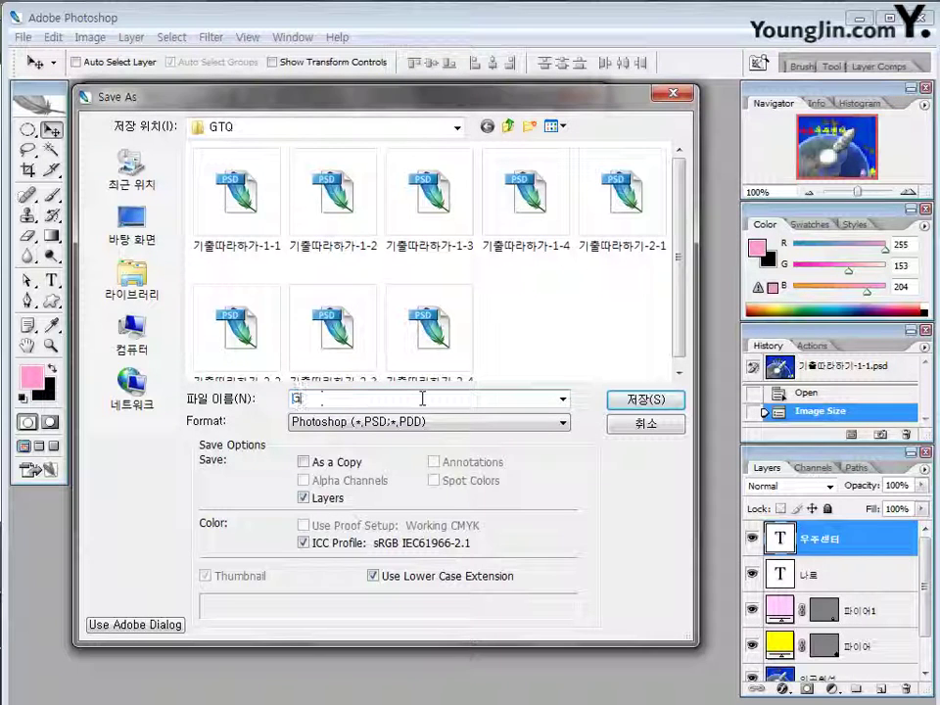
type("II")
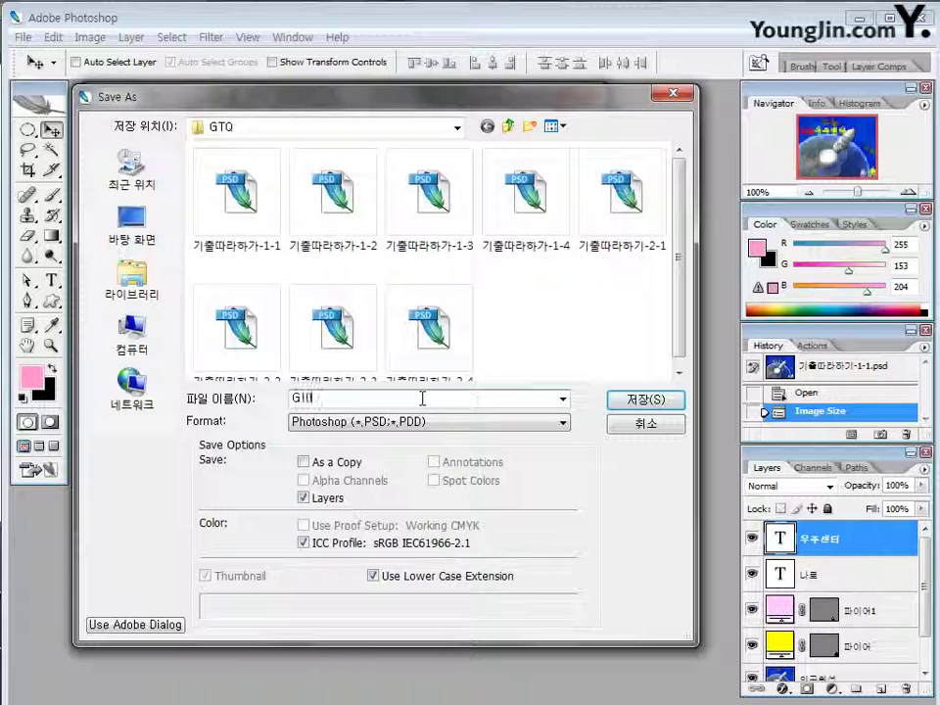
type("0123456789-")
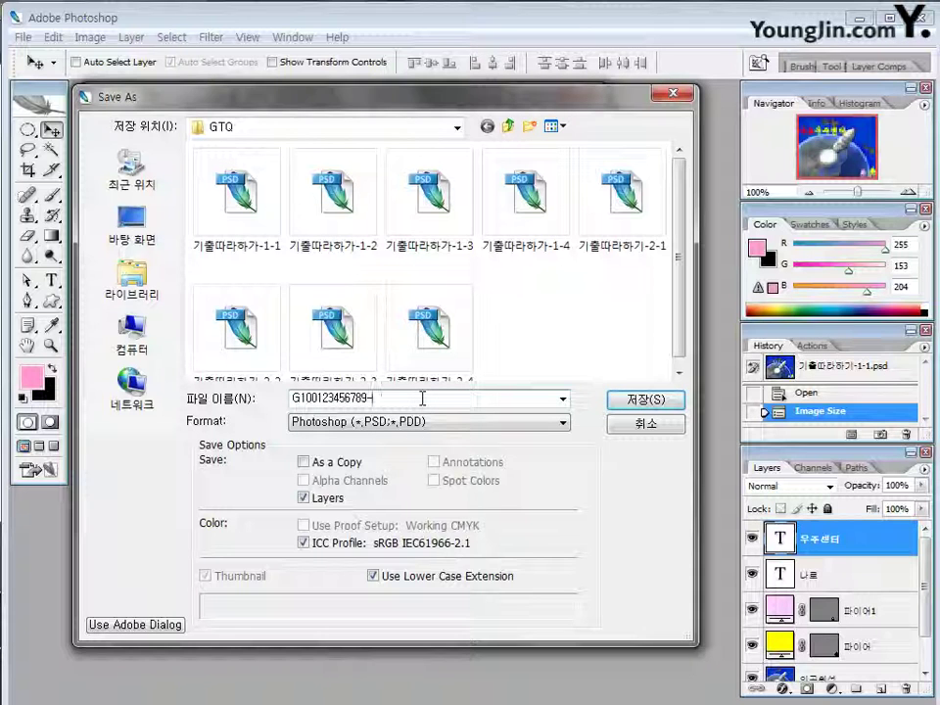
type("홍길동-1")
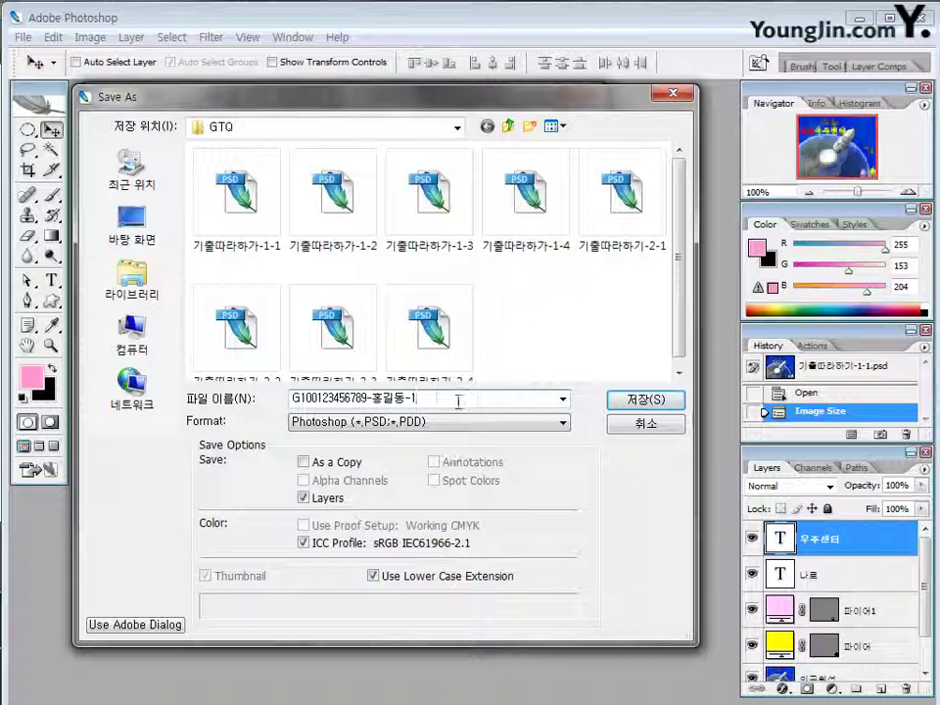
left_click(649, 400)
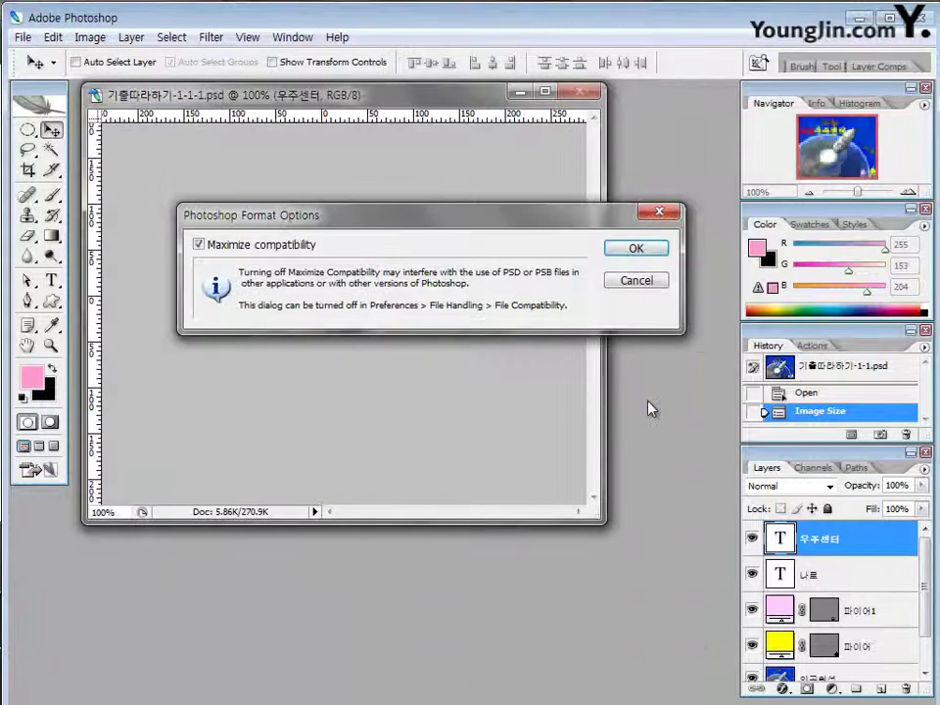
left_click(637, 249)
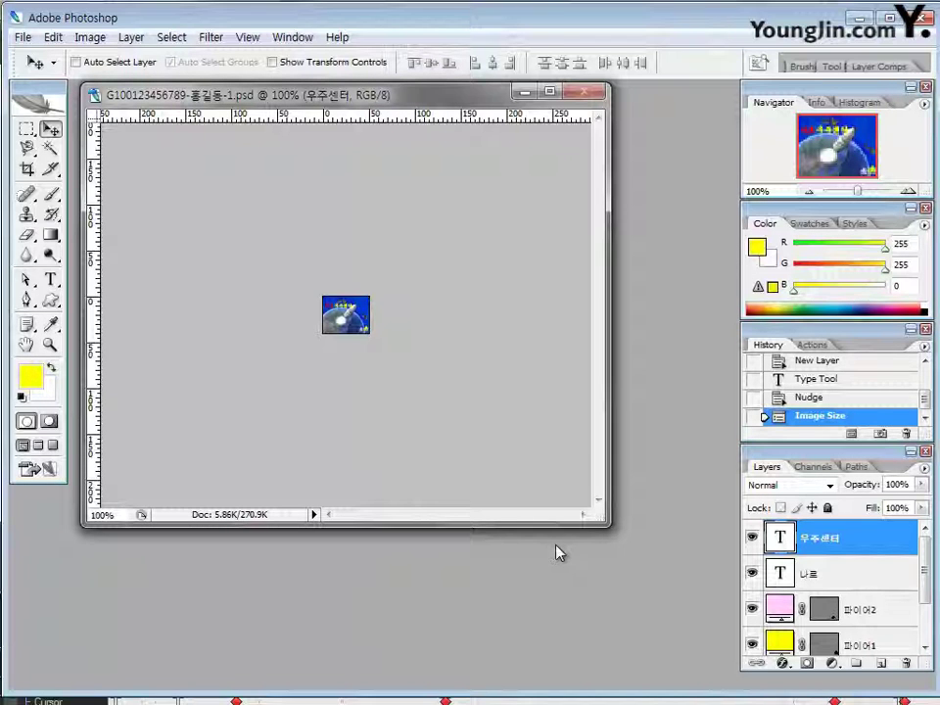
key("ctrl+w")
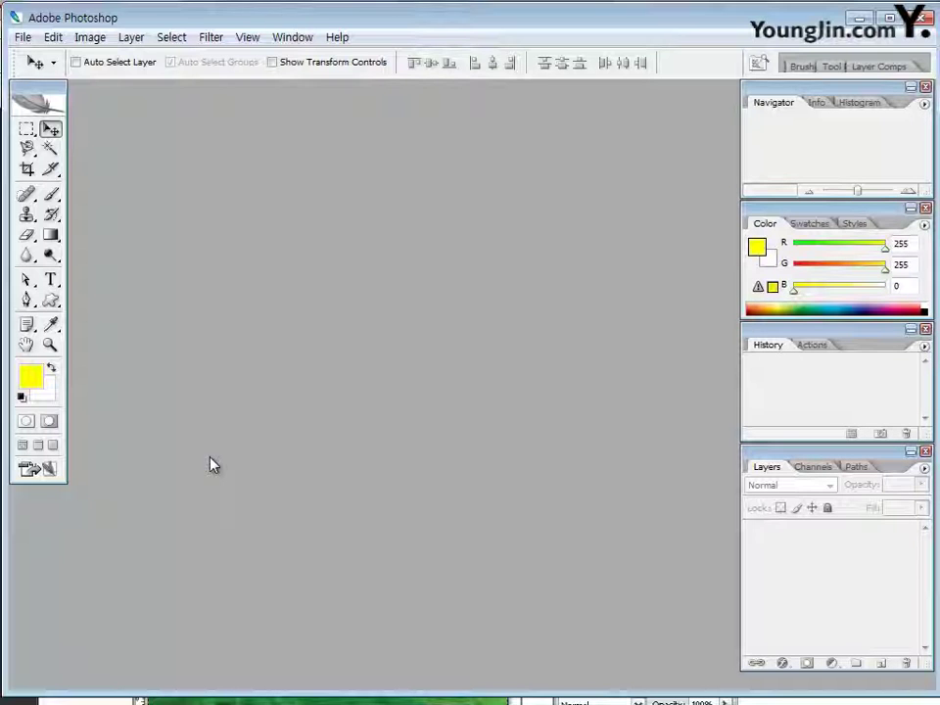
- Create a new 600 × 370 pixel document at 72 pixels/inch in RGB Color with a white background
key("ctrl+n")
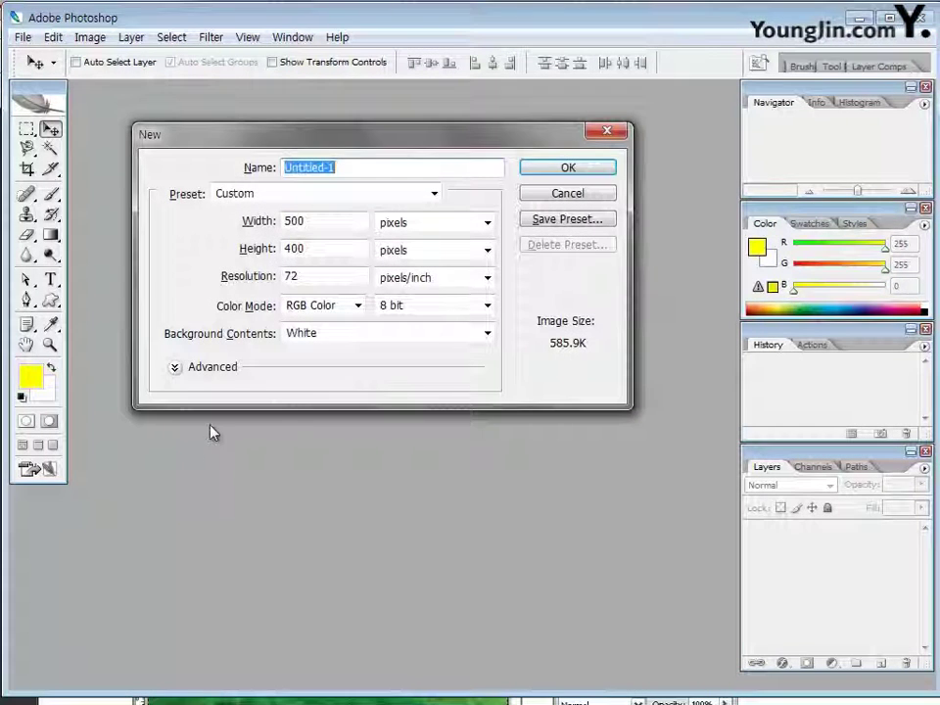
left_click(266, 220)
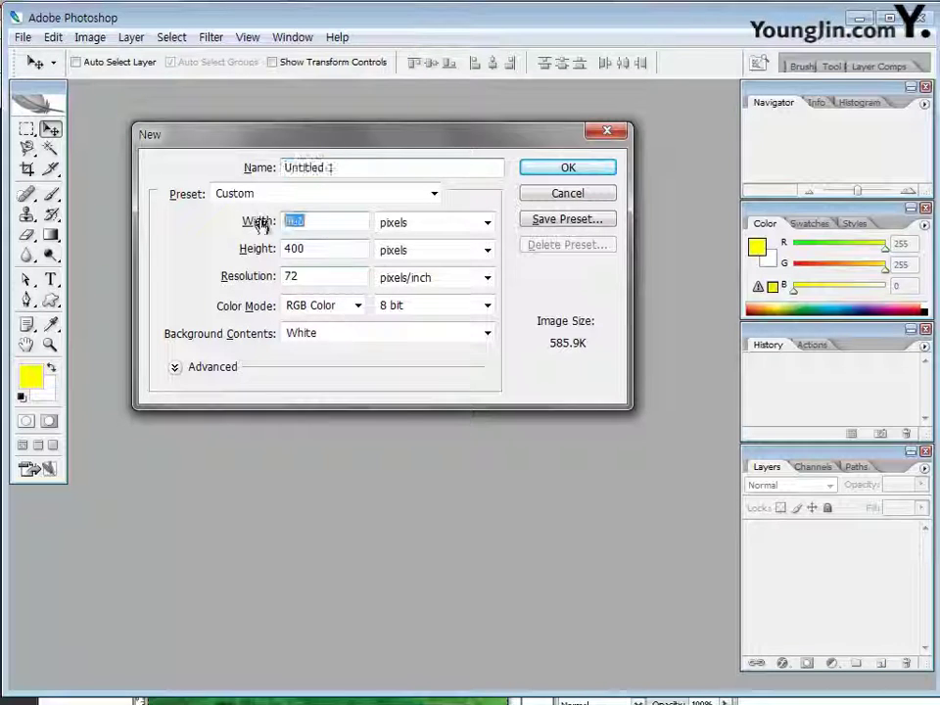
type("600")
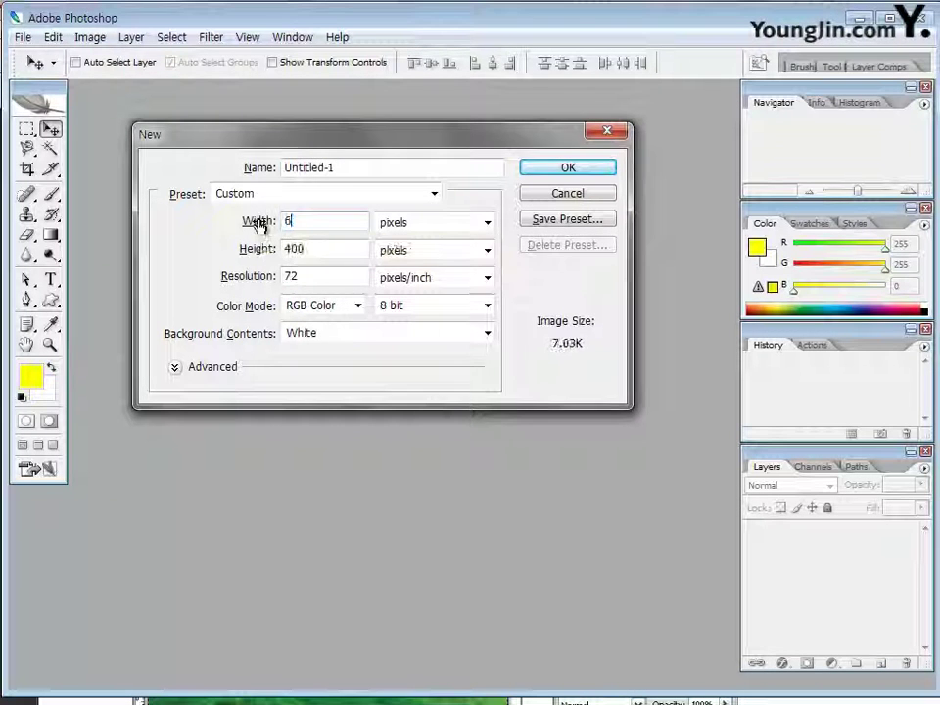
key("Tab")
key("Tab")
type("370")
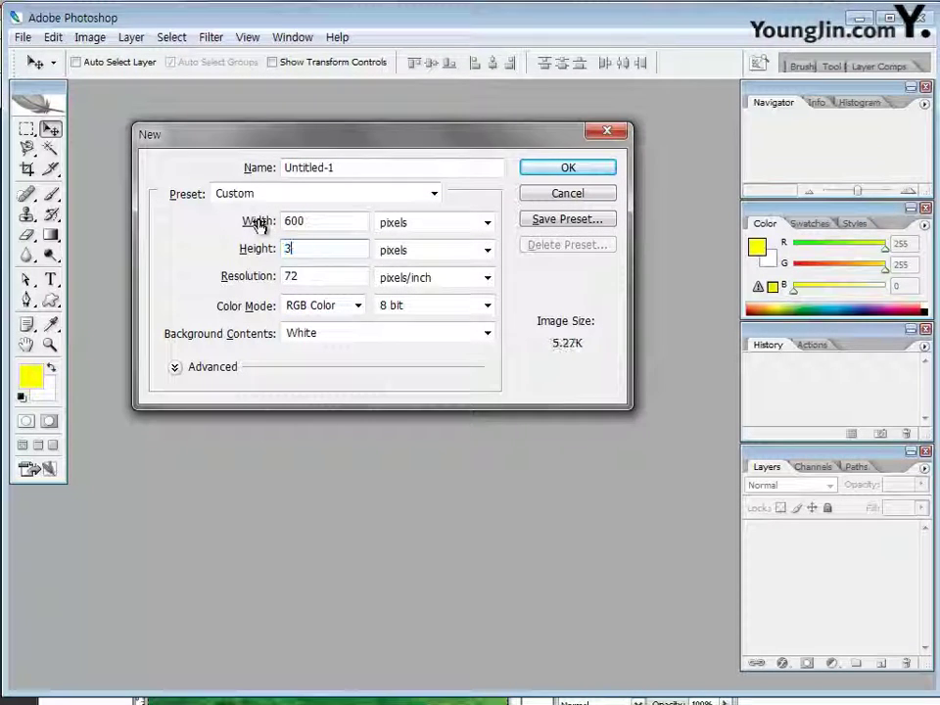
left_click(310, 276)
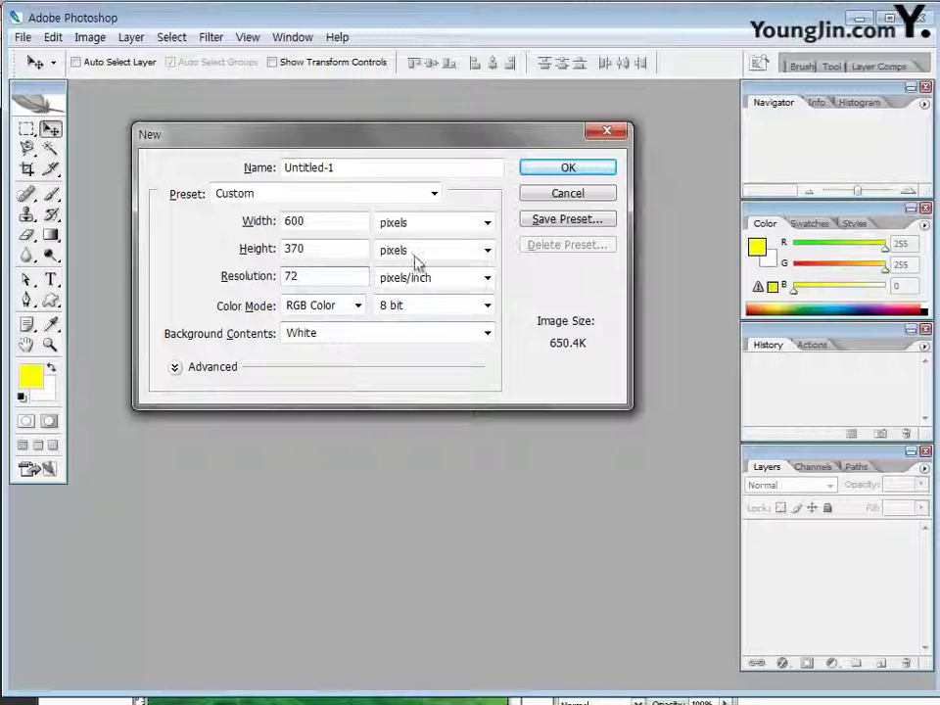
left_click(580, 169)
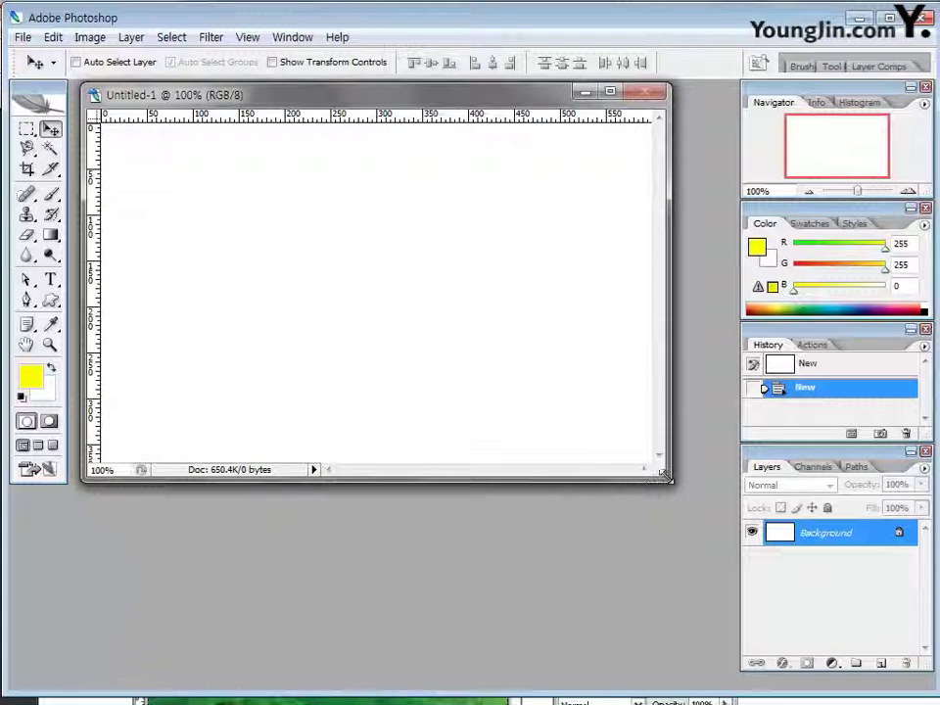
- Fit the document window around the new canvas and save it as the PSD 기출따라하기-1-2 in the GTQ folder
left_click_drag(664, 475, 690, 487)
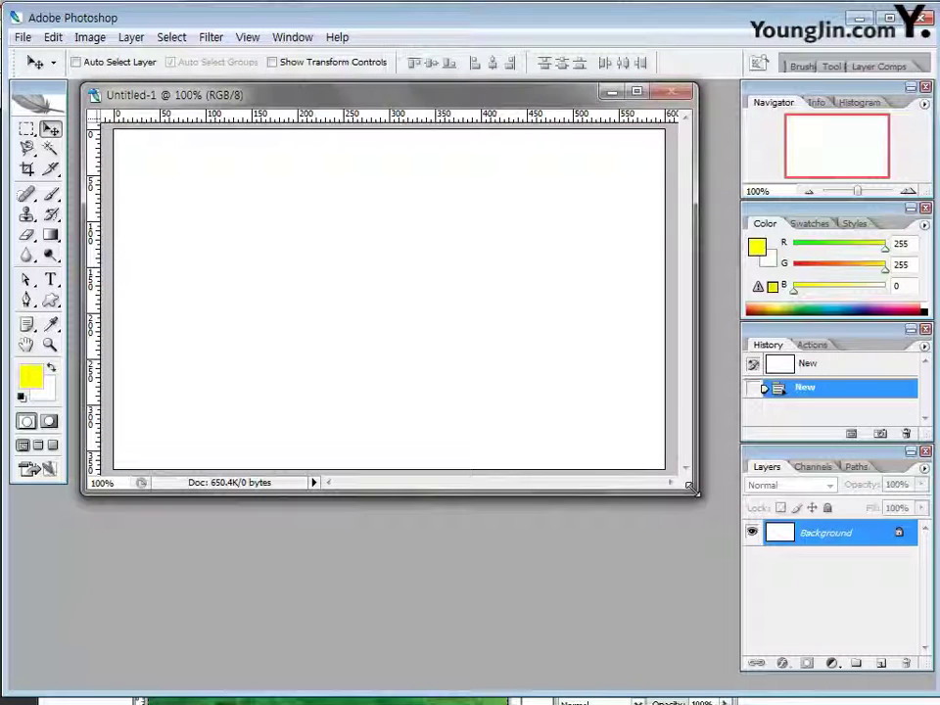
left_click(24, 39)
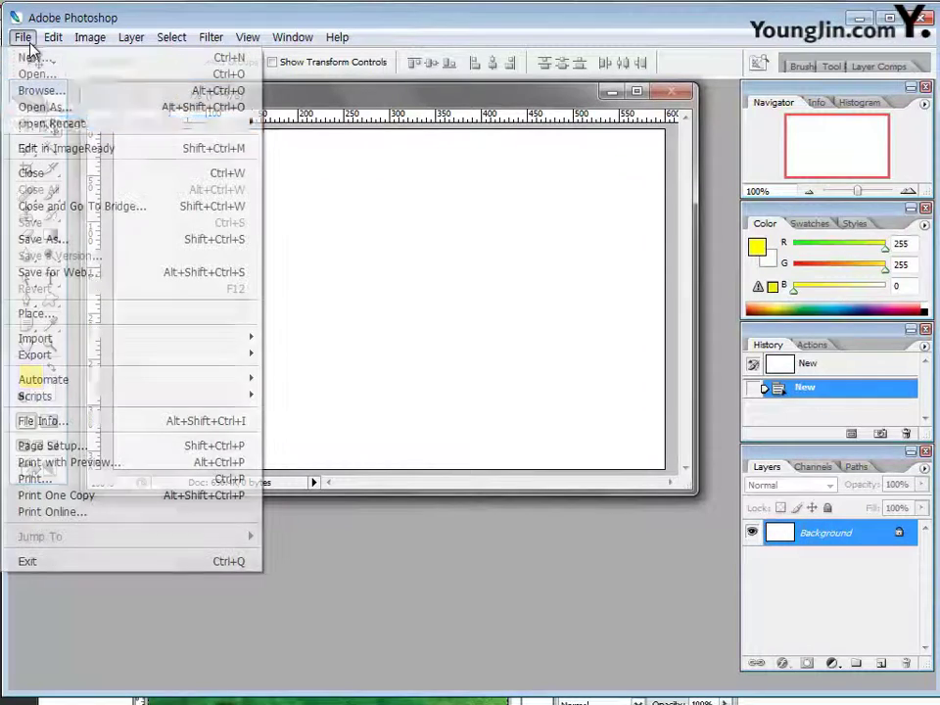
left_click(66, 242)
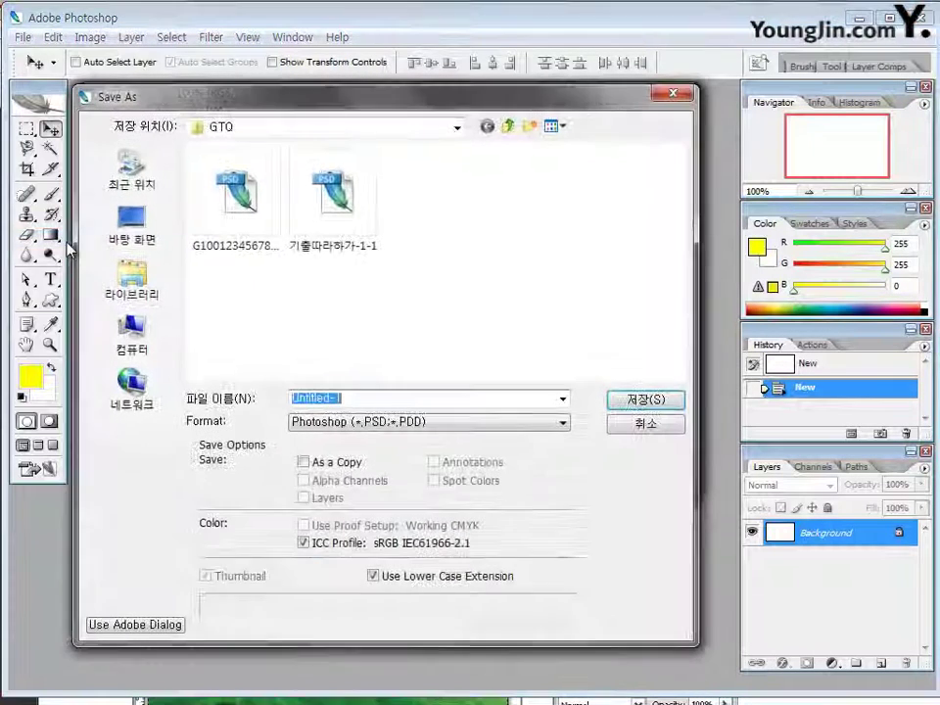
left_click(336, 252)
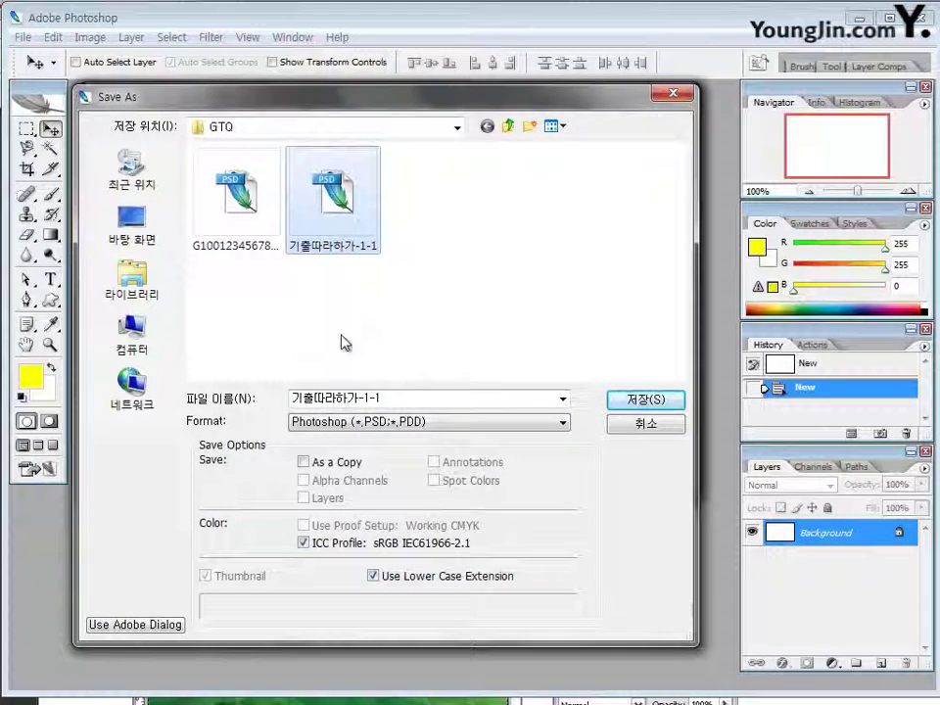
left_click(405, 398)
key("BackSpace")
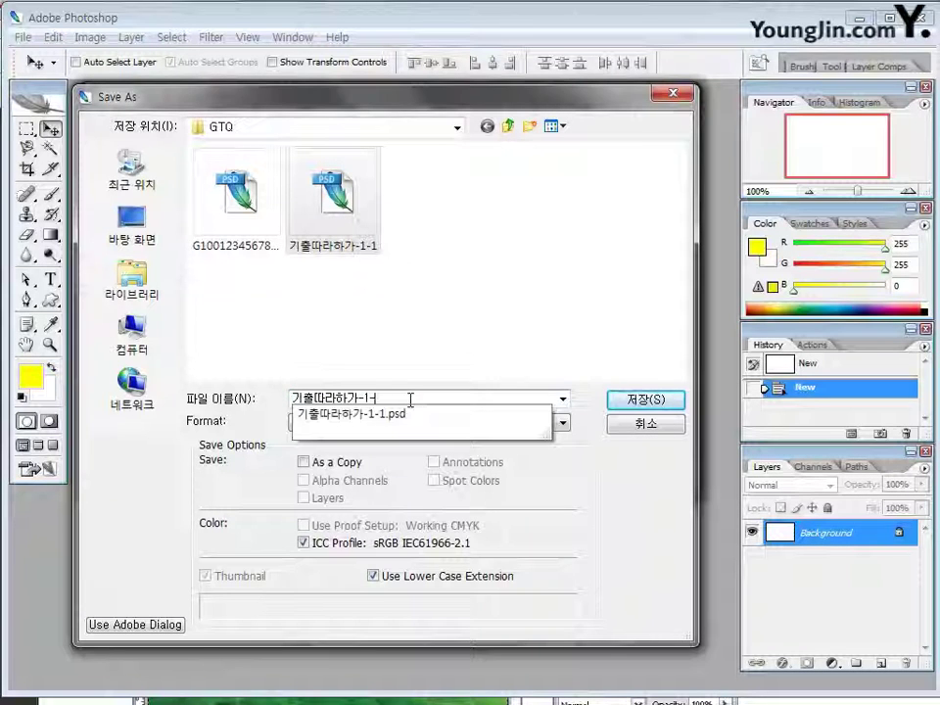
type("2")
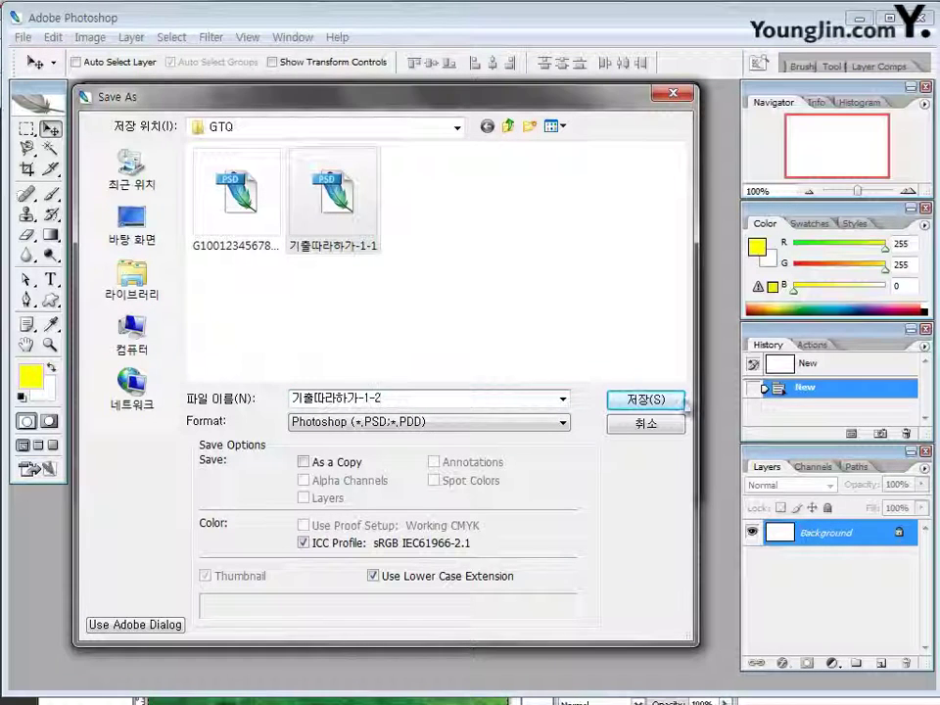
left_click(676, 406)
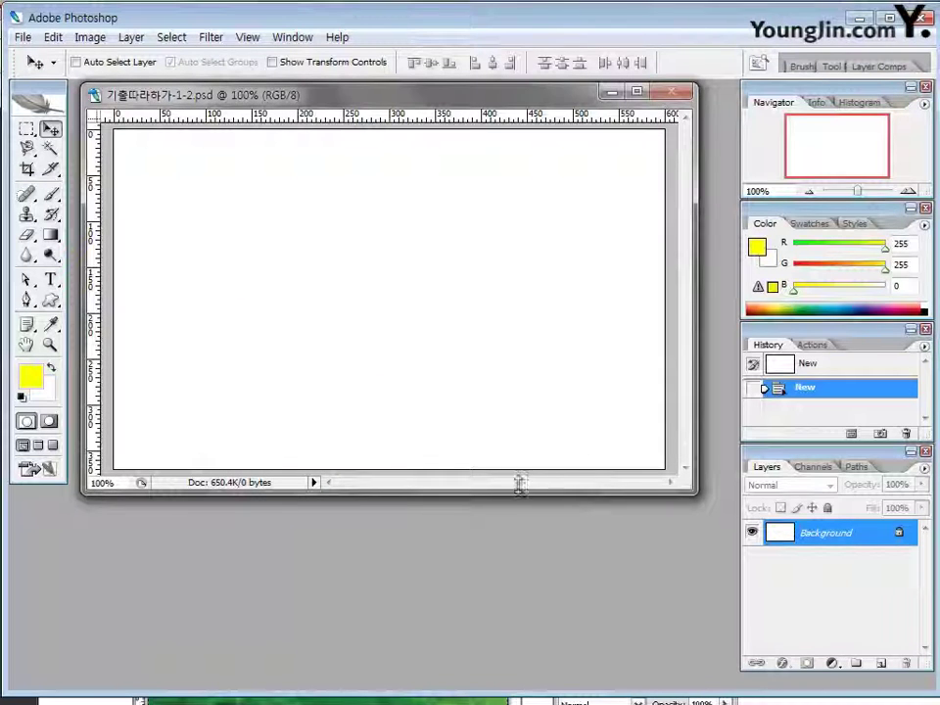
- Open the source images 2급-2 through 2급-5 together from the Chapter01 folder
double_click(481, 535)
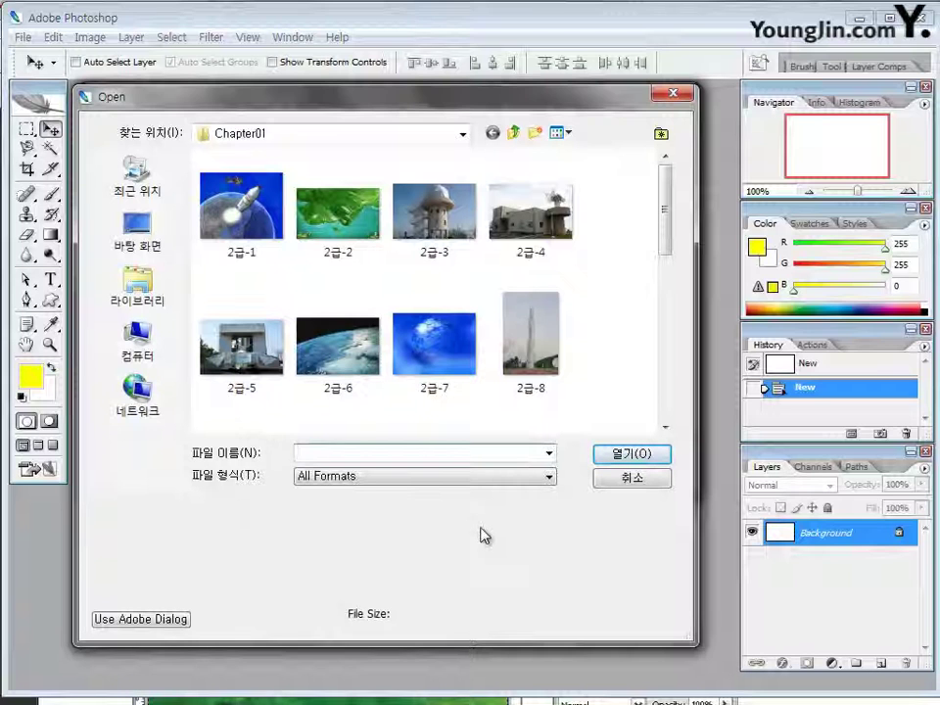
left_click(356, 243)
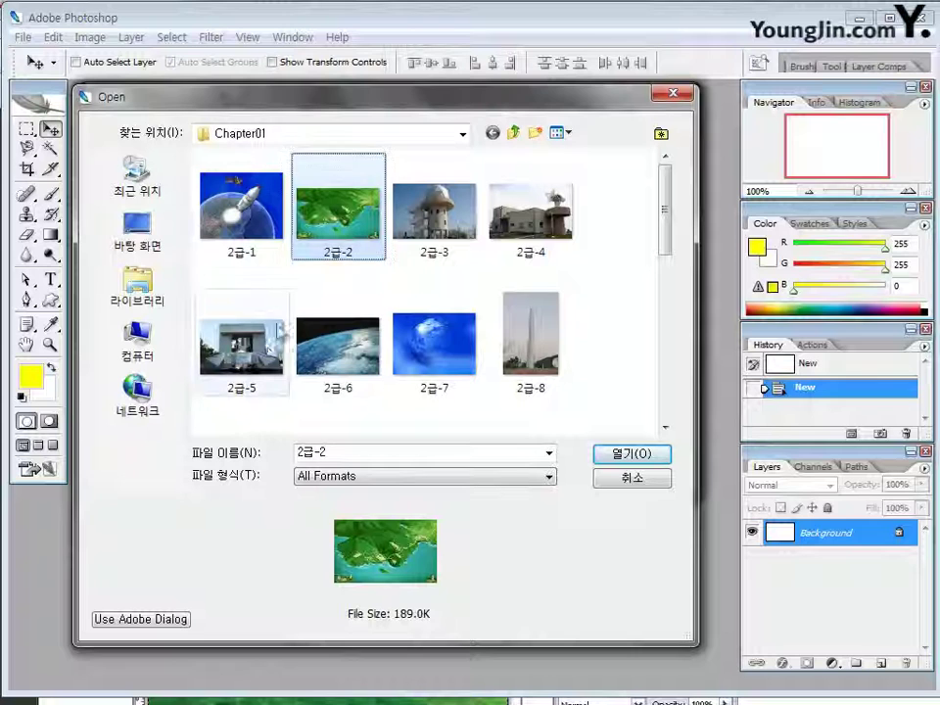
mouse_move(264, 358)
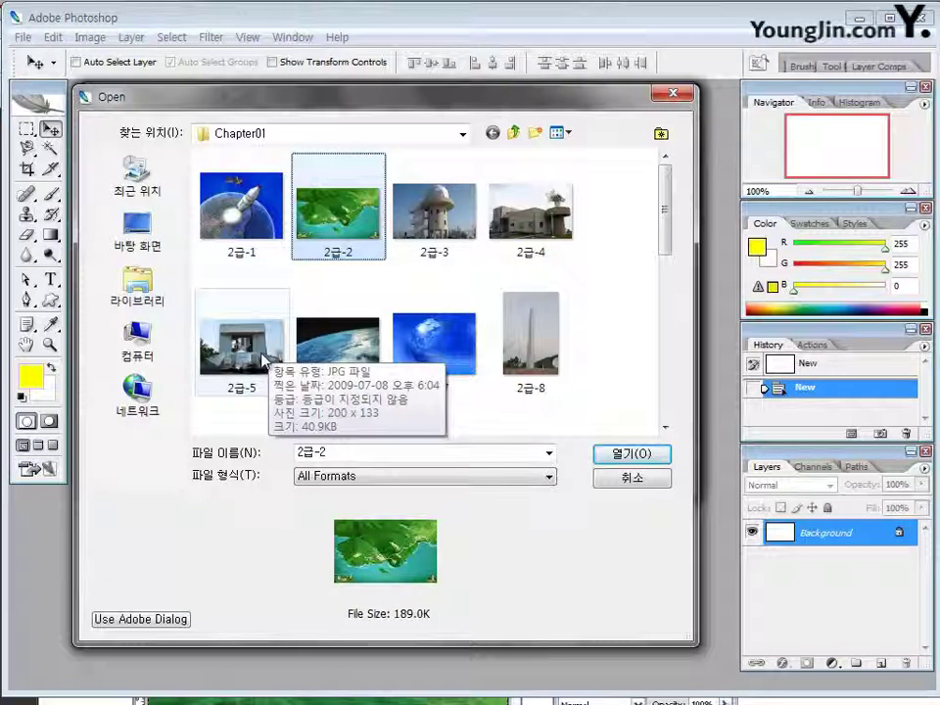
left_click(265, 358, "shift")
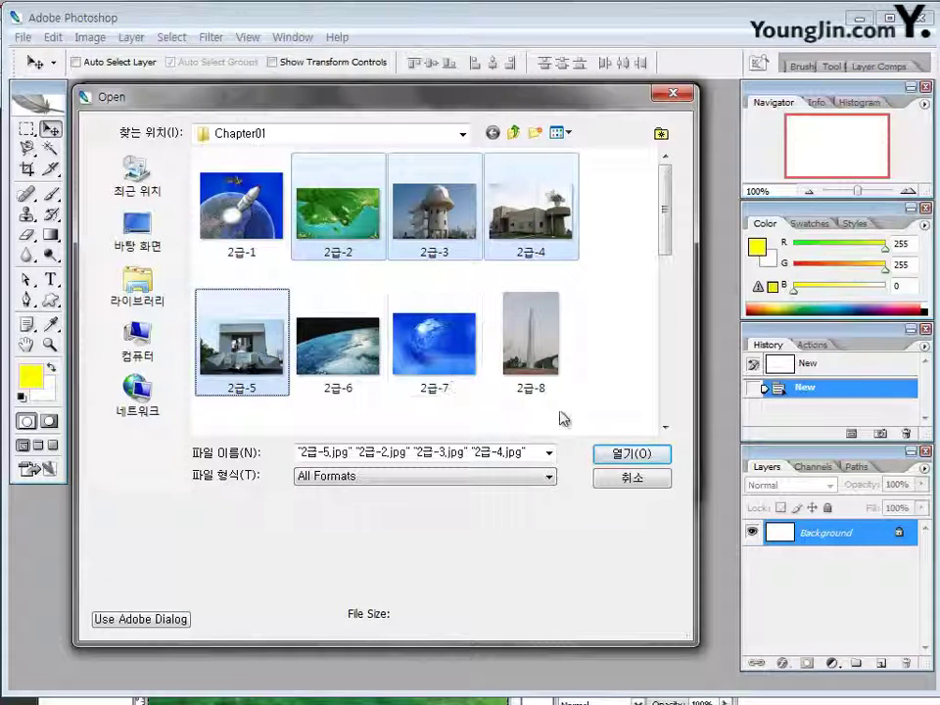
left_click(627, 453)
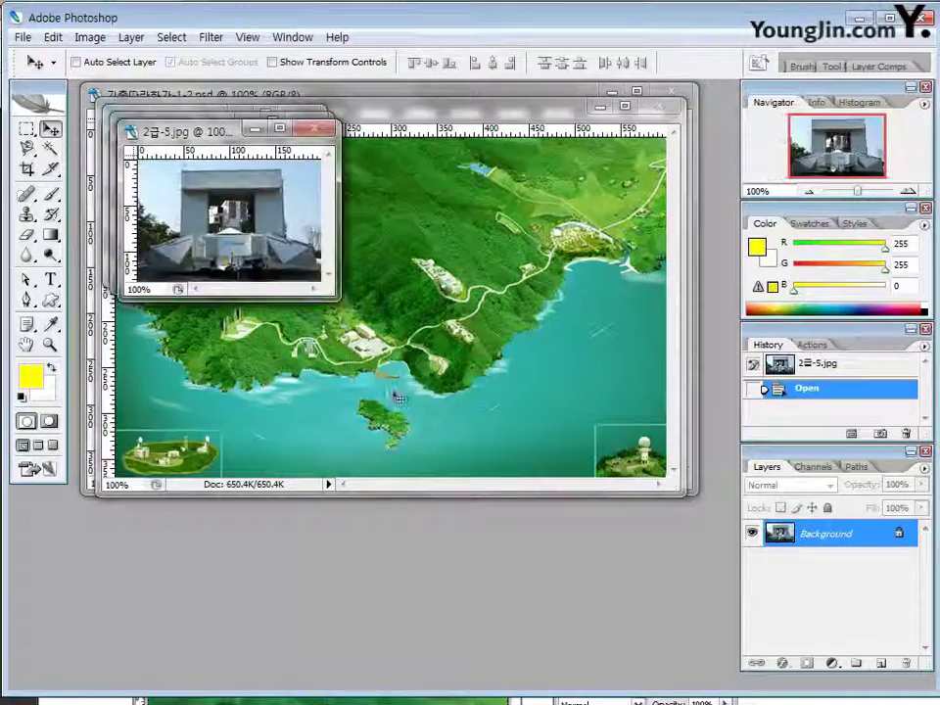
- Arrange the four source image windows so the blank 기출따라하기-1-2 canvas is exposed beside the 2급-2 map image
left_click_drag(186, 130, 218, 529)
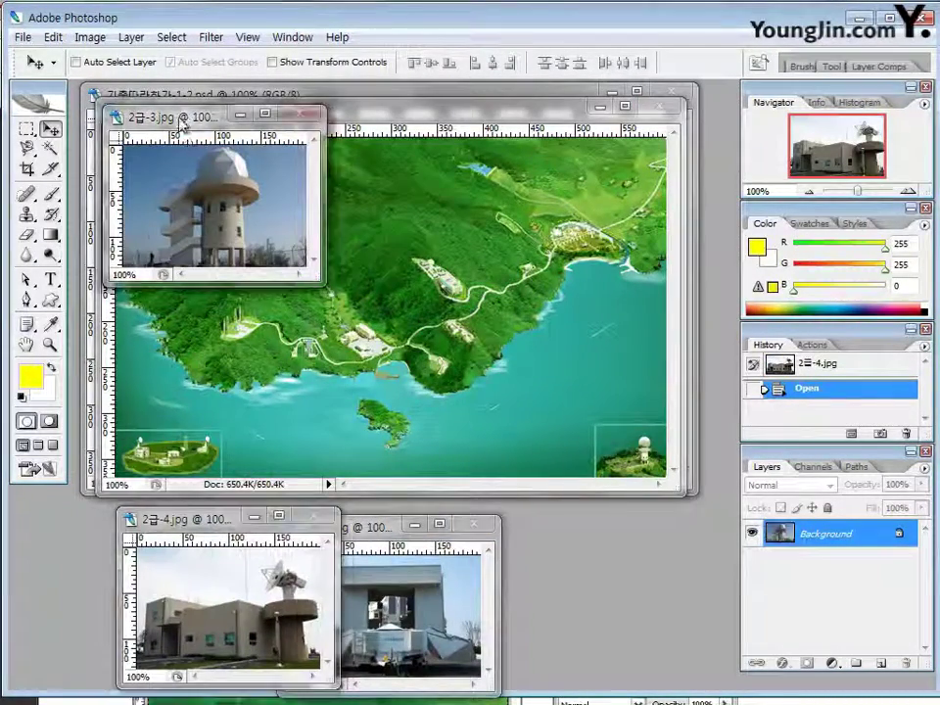
left_click_drag(179, 122, 84, 530)
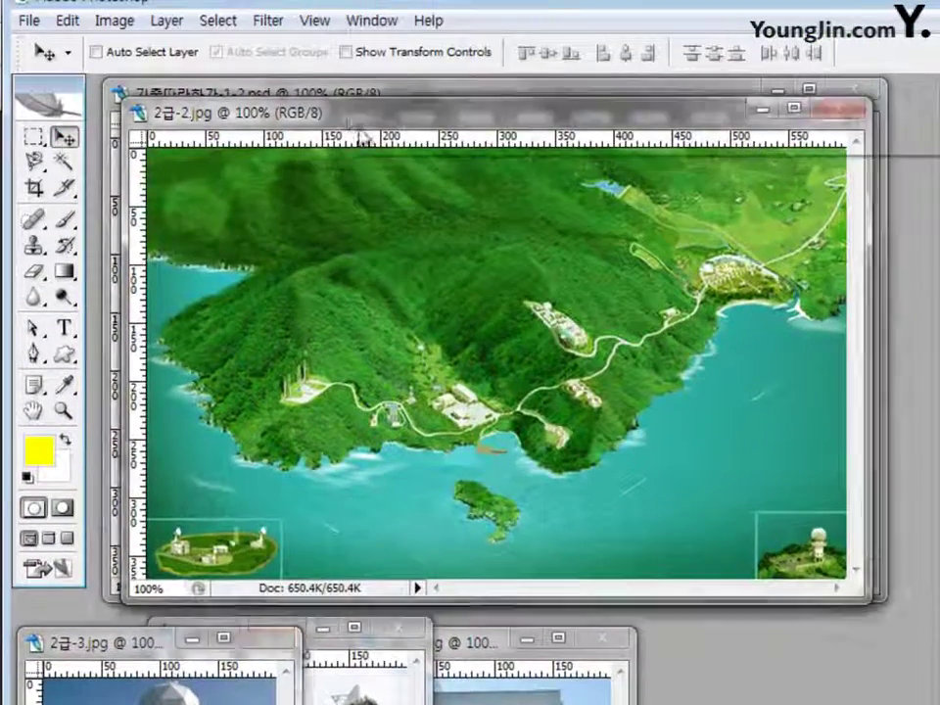
left_click_drag(362, 137, 377, 303)
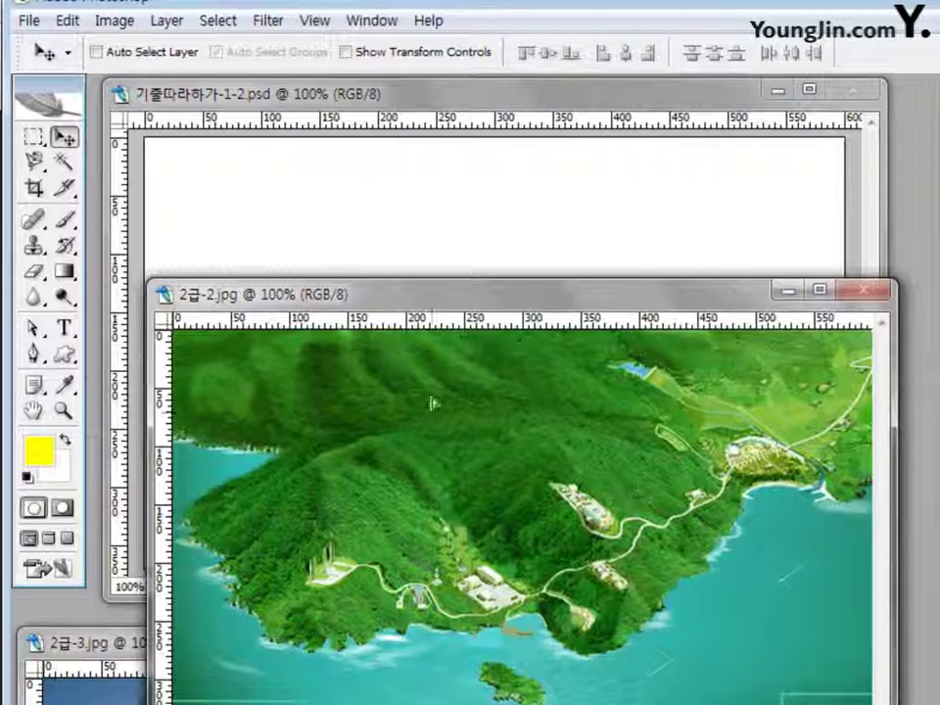
- Copy the 2급-2 map image into the blank composition, align it to fill the canvas, and close 2급-2.jpg
left_click_drag(432, 403, 392, 206)
left_click_drag(460, 267, 457, 305)
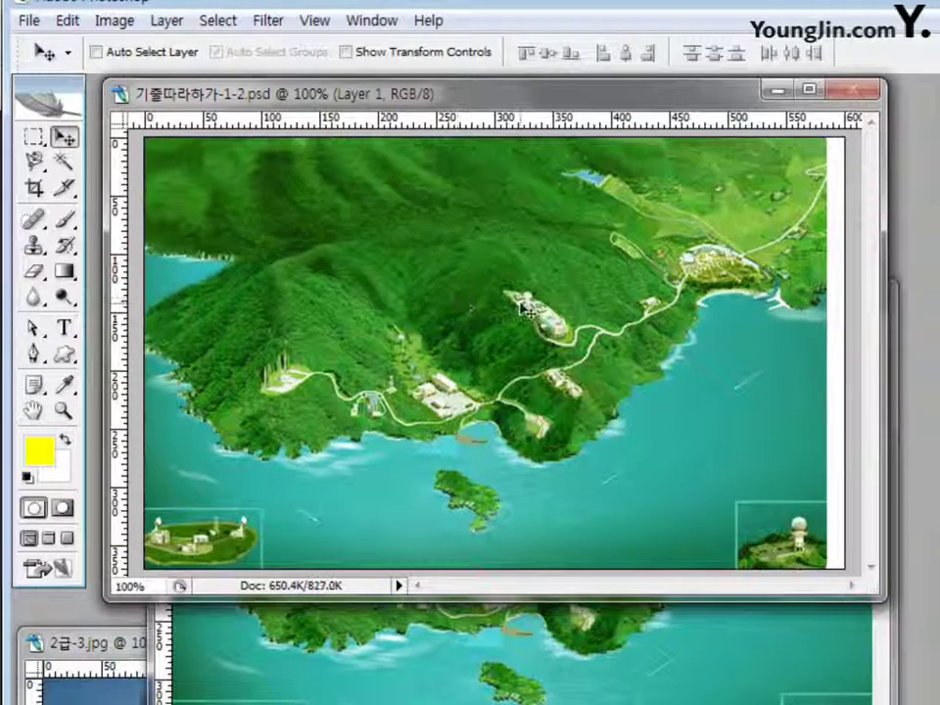
left_click_drag(526, 309, 542, 309)
left_click(665, 685)
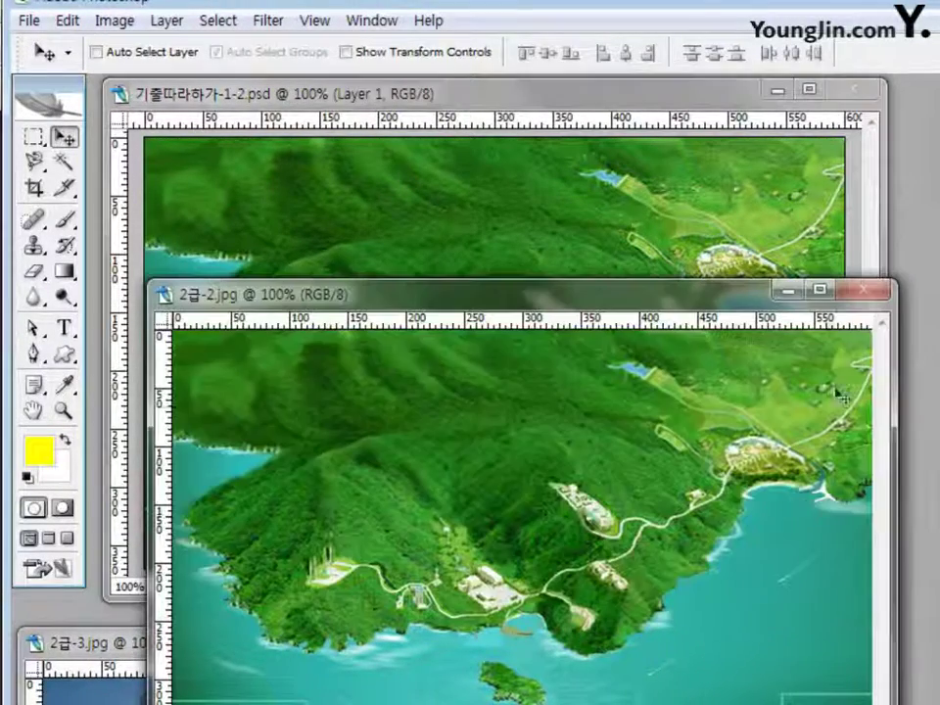
left_click(864, 291)
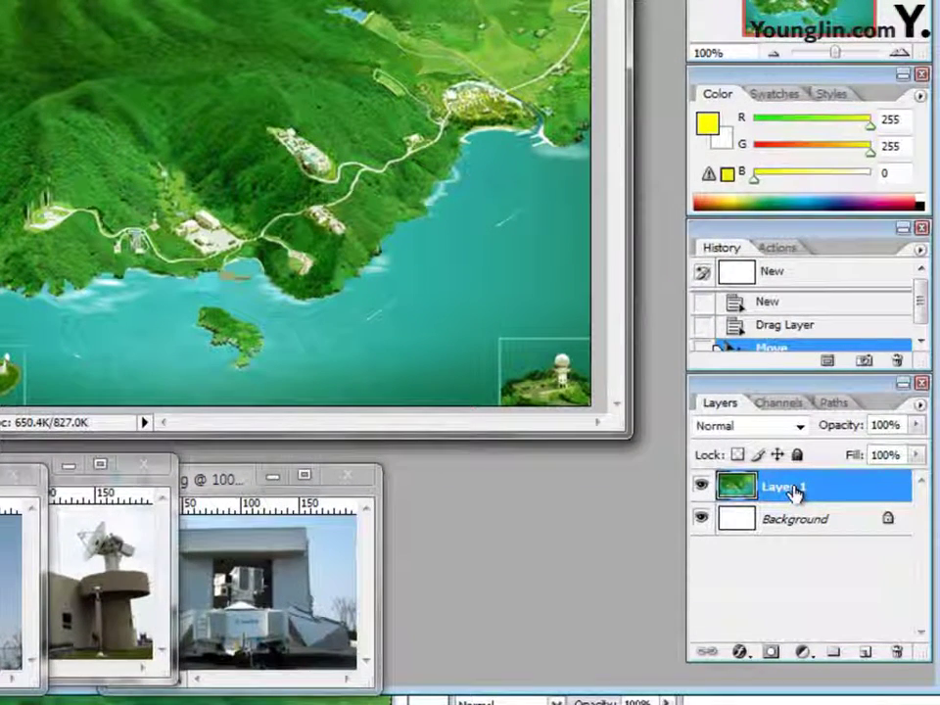
- Rename the map image's layer to 지도
double_click(793, 488)
type("지도")
key("Return")
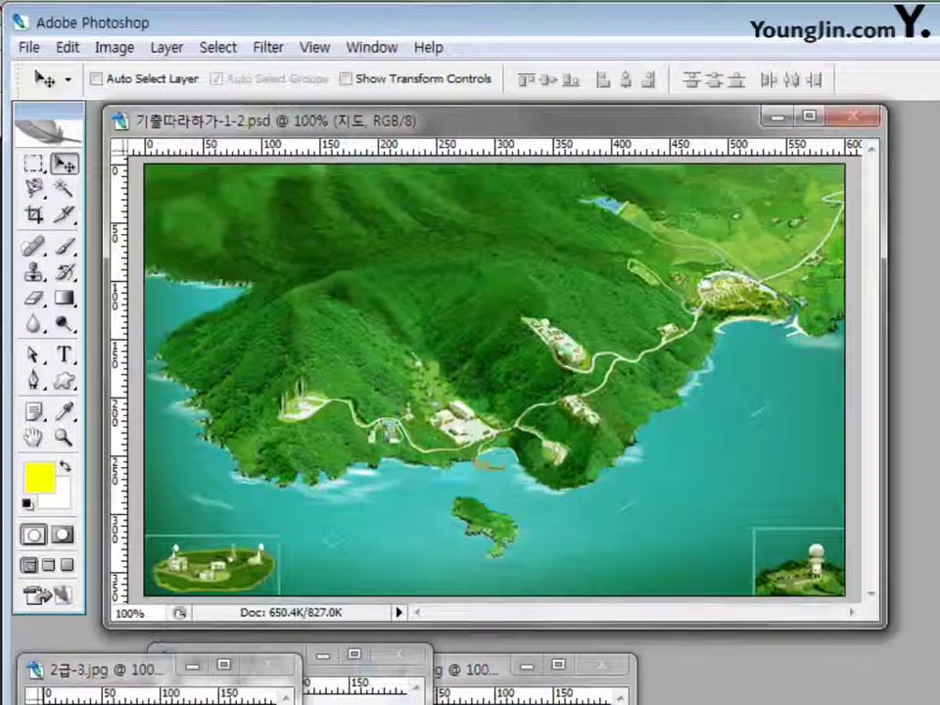
- Make a rectangular selection about 30 px inside the canvas edges and invert it to select the outer border
left_click(31, 168)
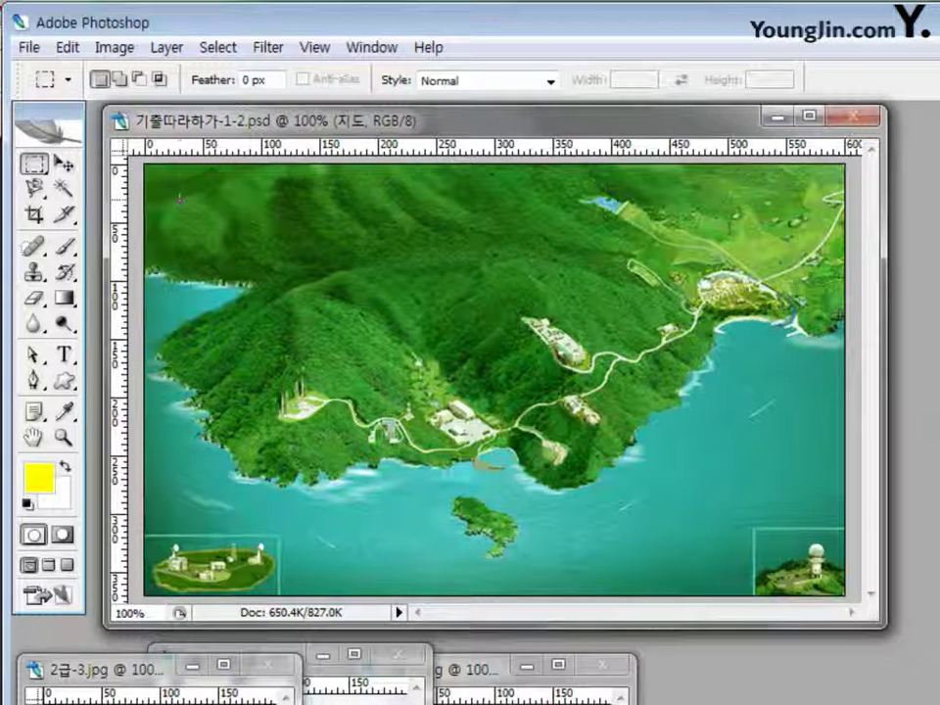
left_click_drag(180, 199, 714, 566)
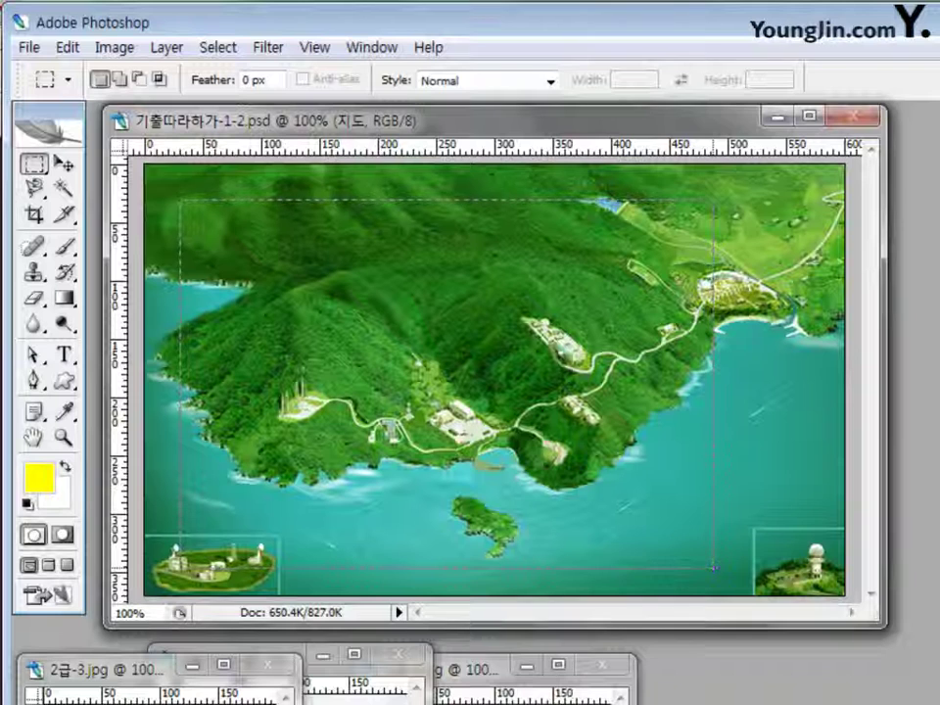
left_click_drag(714, 567, 810, 567)
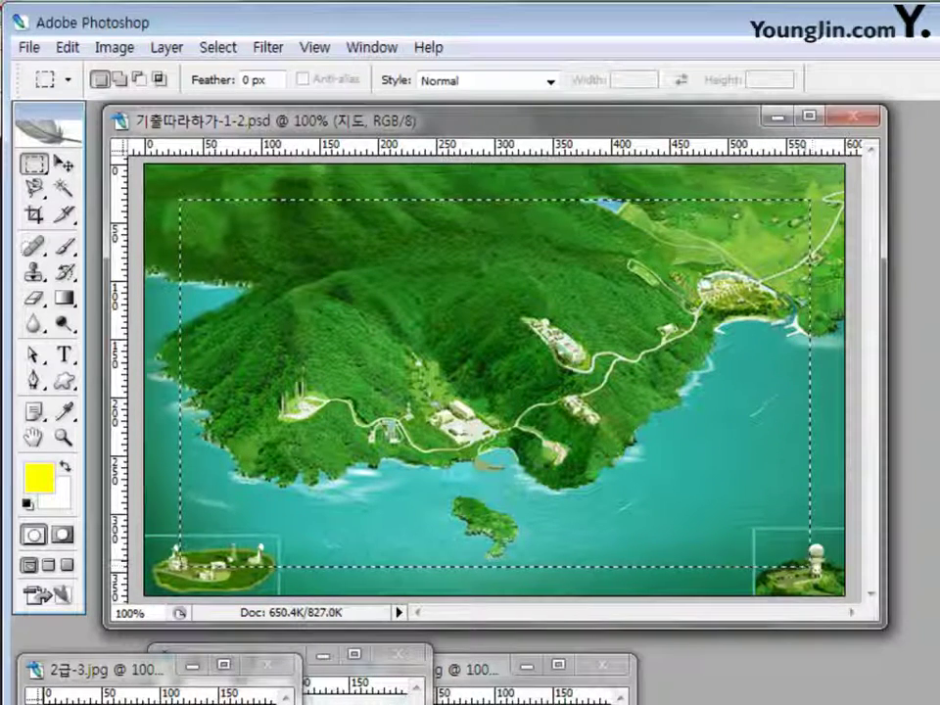
key("shift")
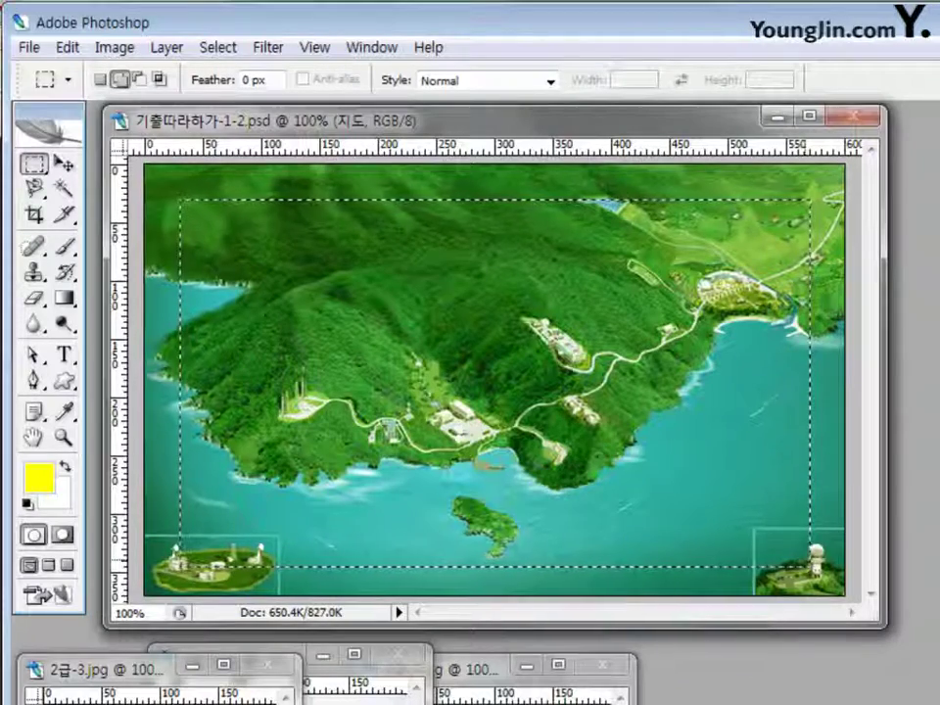
key("ctrl+shift+i")
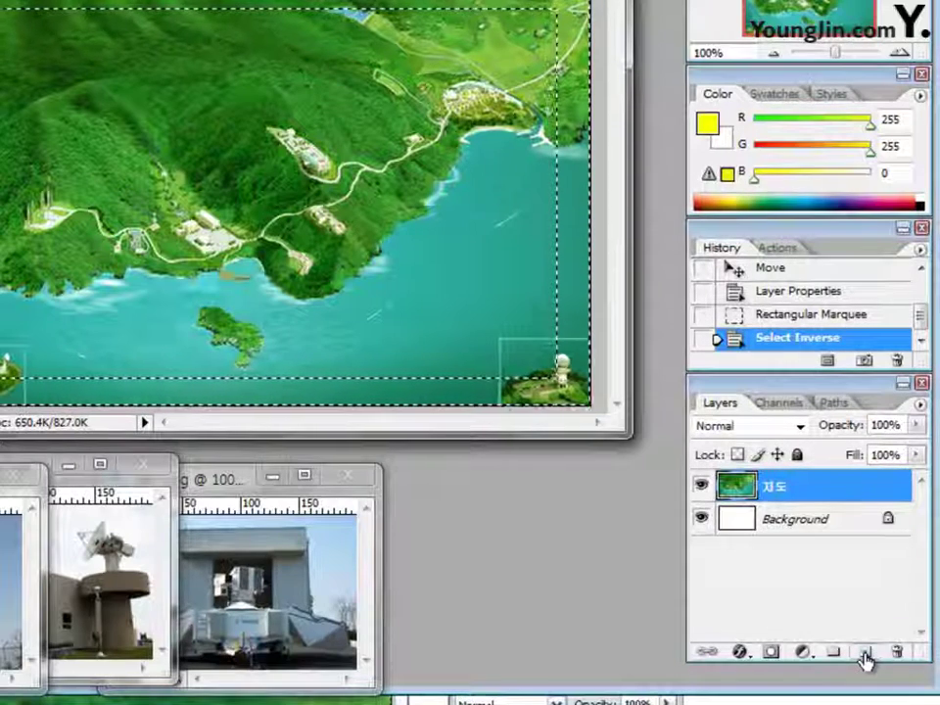
- Create a new layer above 지도 and name it 액자
left_click(865, 653)
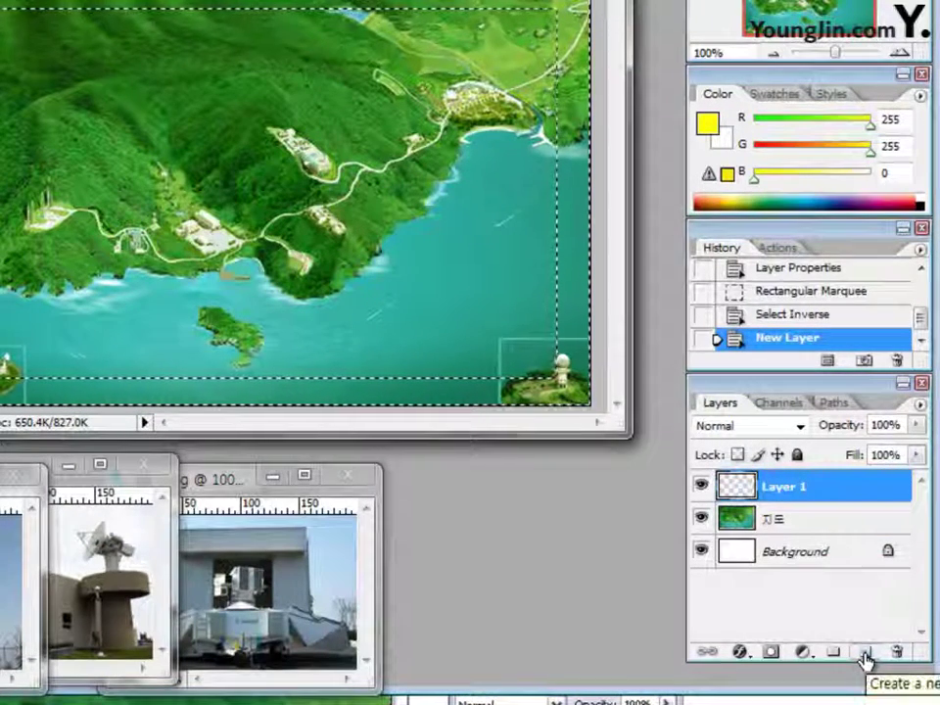
double_click(799, 488)
type("ㅇ")
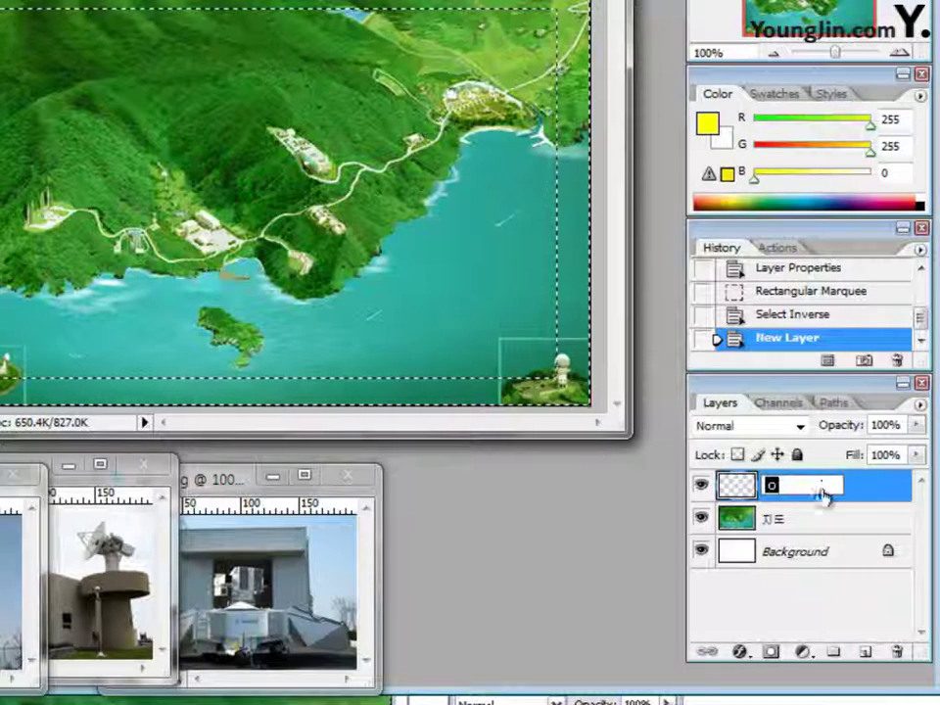
type("액자")
key("Return")
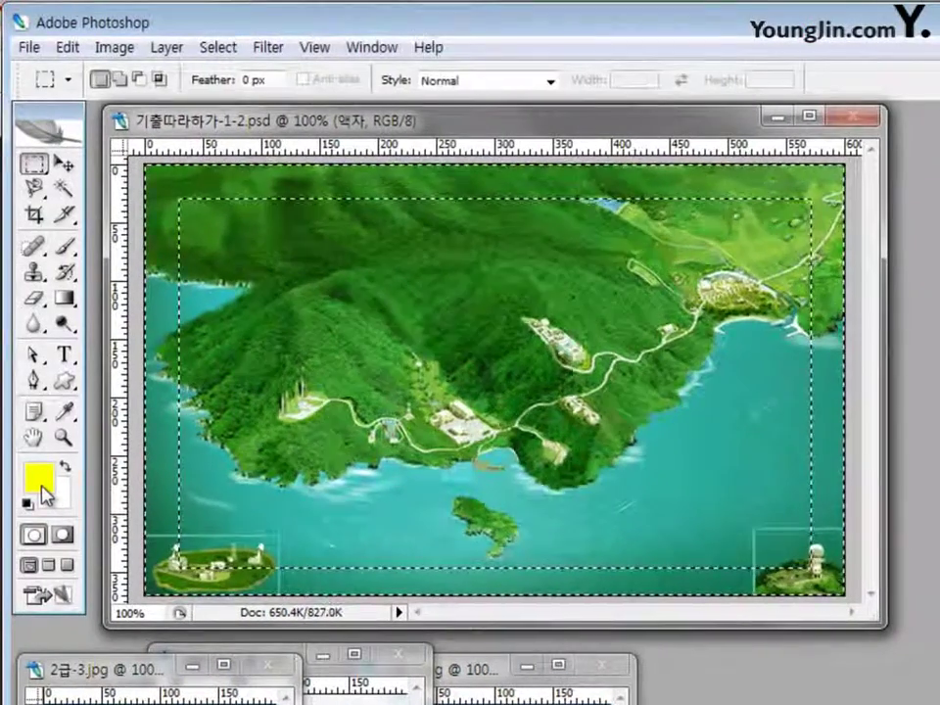
- Set the foreground color to #cc9933 and fill the border selection on the 액자 layer with it
left_click(37, 483)
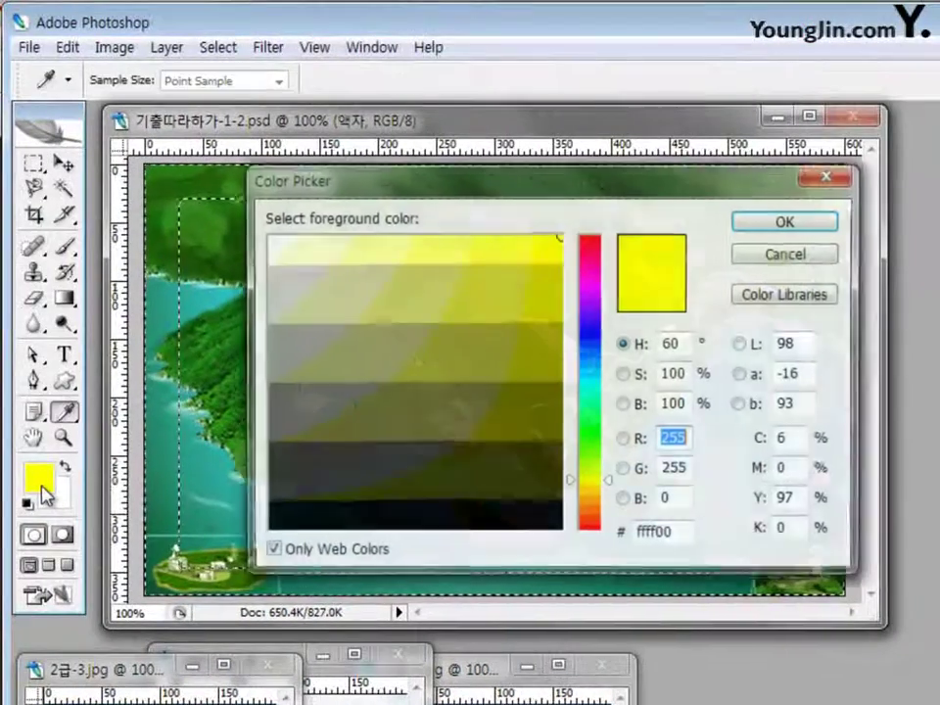
double_click(683, 537)
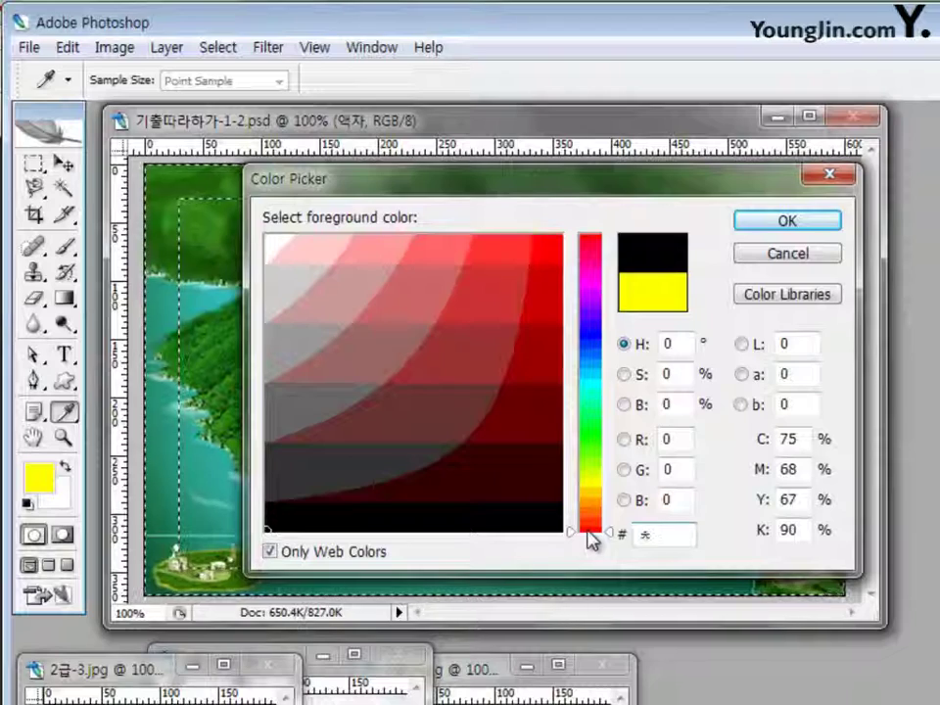
type("cc9933")
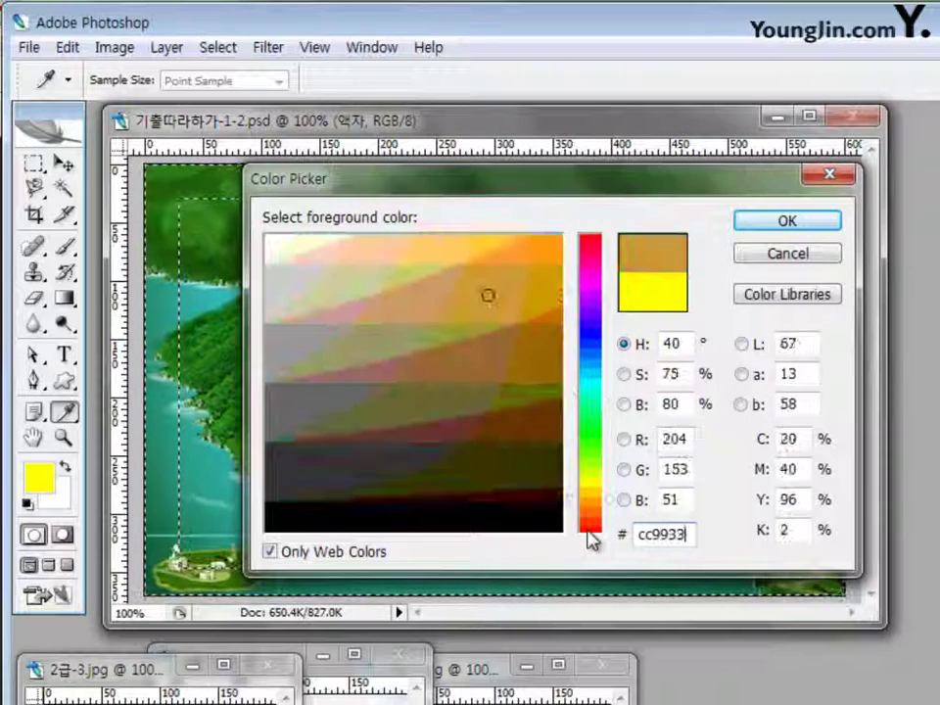
left_click(810, 224)
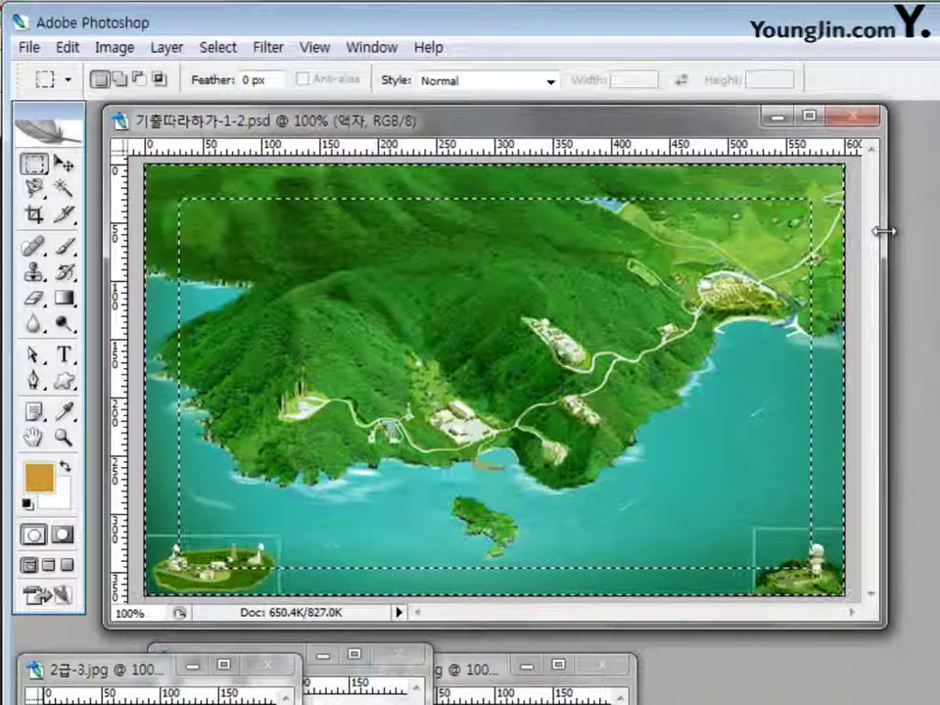
key("alt")
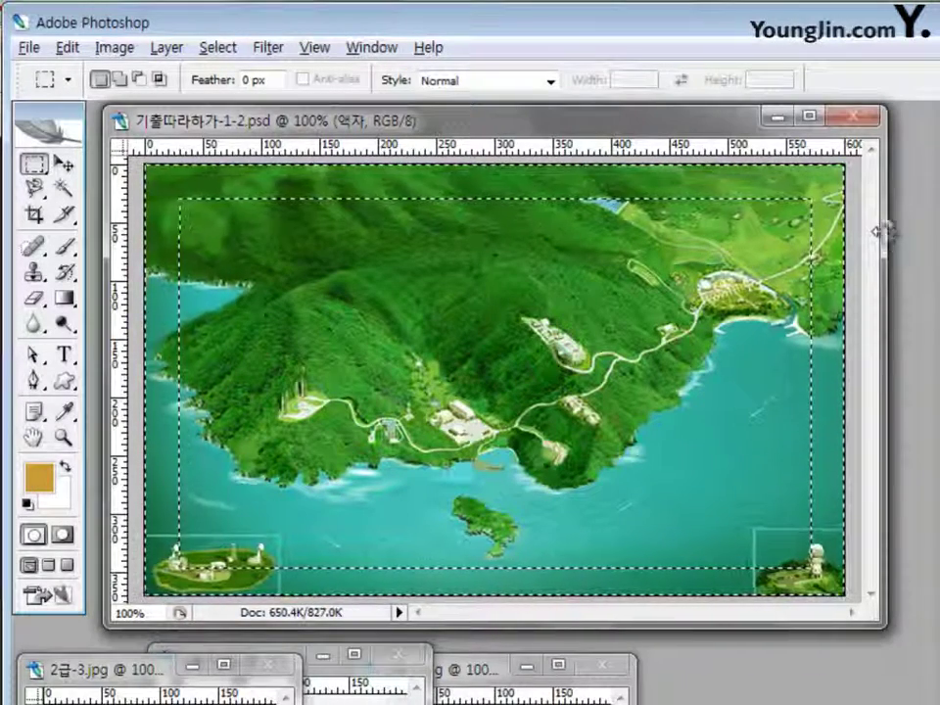
key("alt+BackSpace")
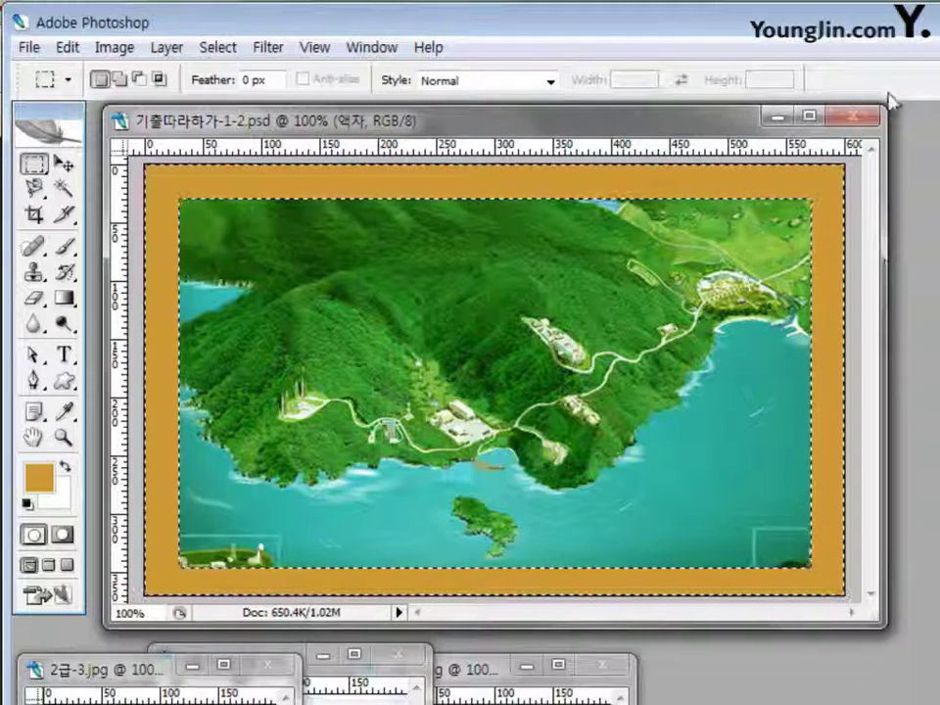
- Apply the Mosaic Tiles texture filter to the selected border on the 액자 layer
left_click(268, 49)
mouse_move(217, 47)
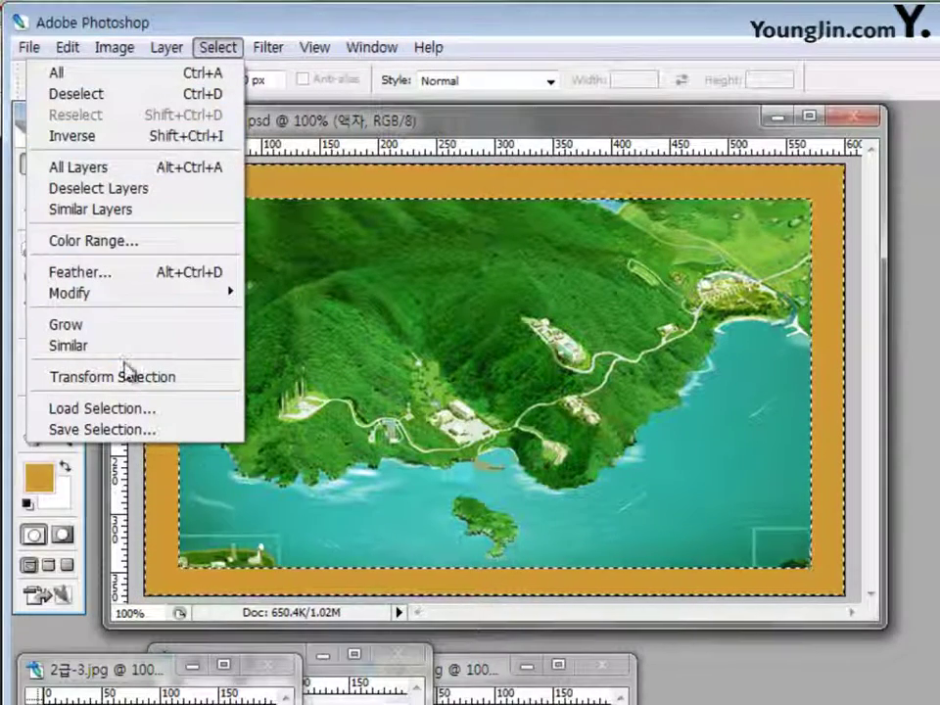
mouse_move(268, 47)
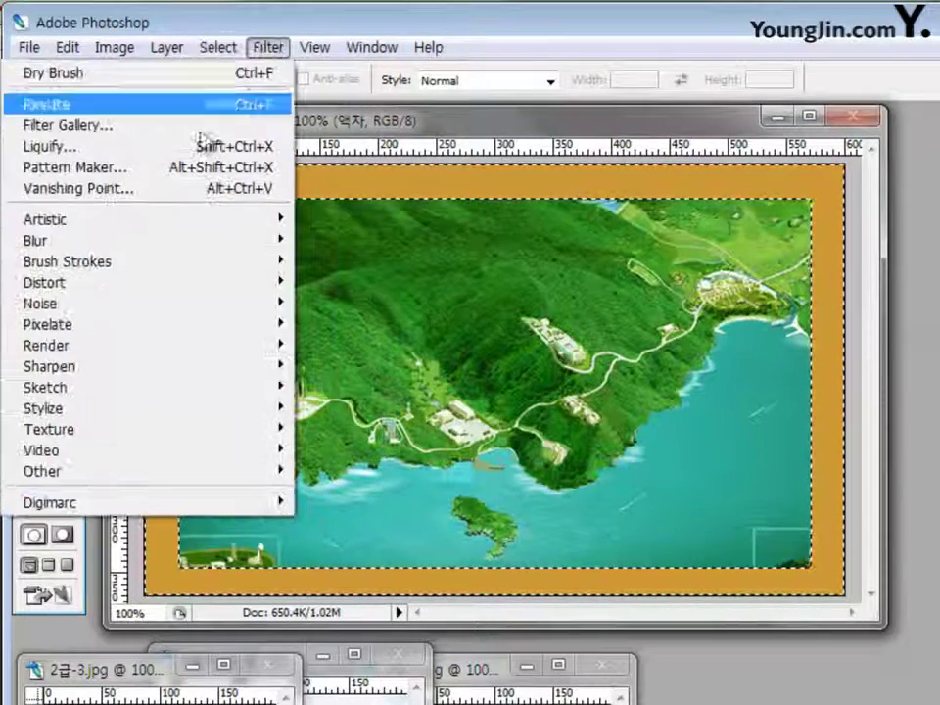
mouse_move(147, 430)
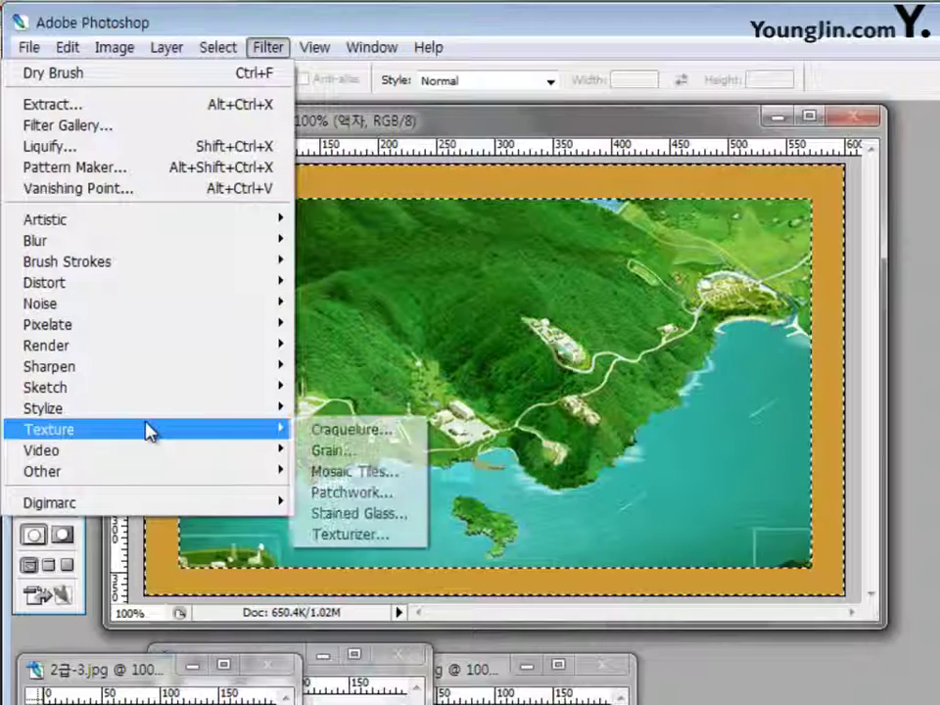
left_click(374, 474)
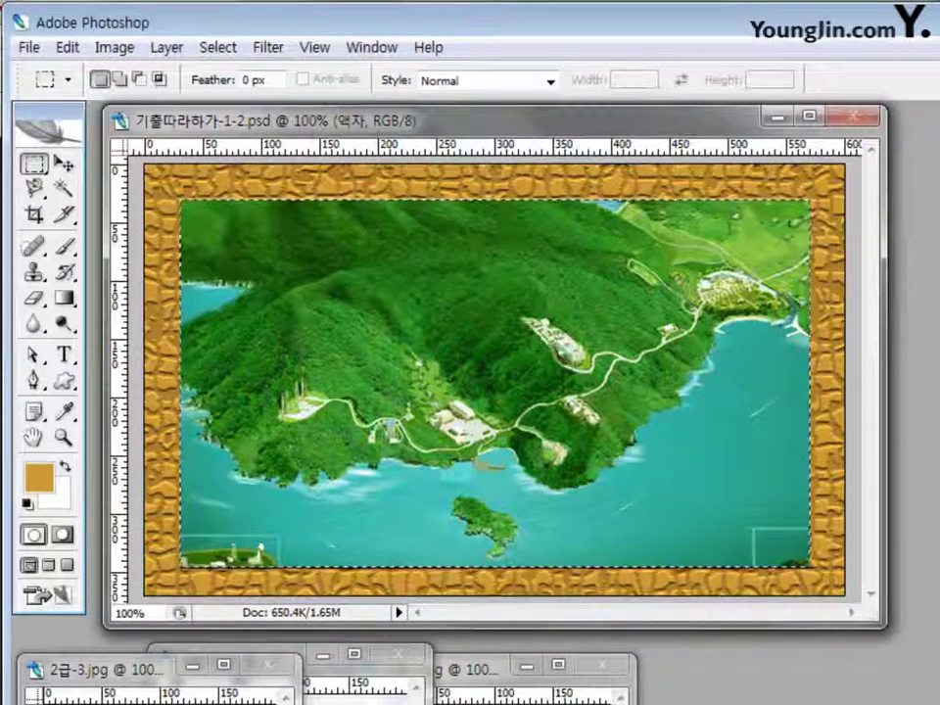
- Stroke the frame's inner edge with a 5 px centered line in #ffcc33, and clear the selection
left_click(71, 49)
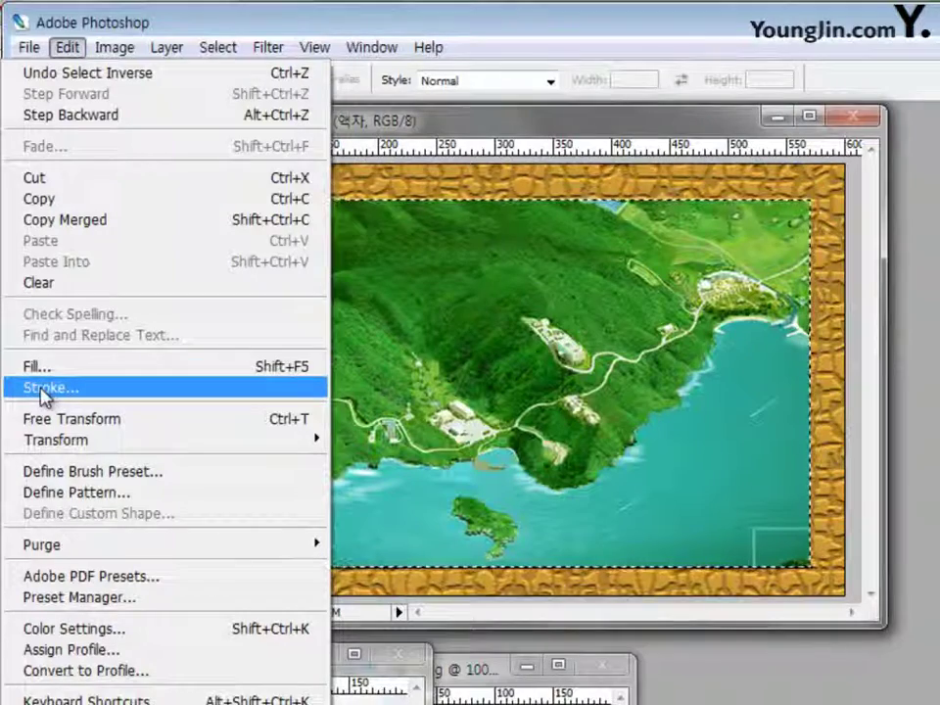
left_click(44, 390)
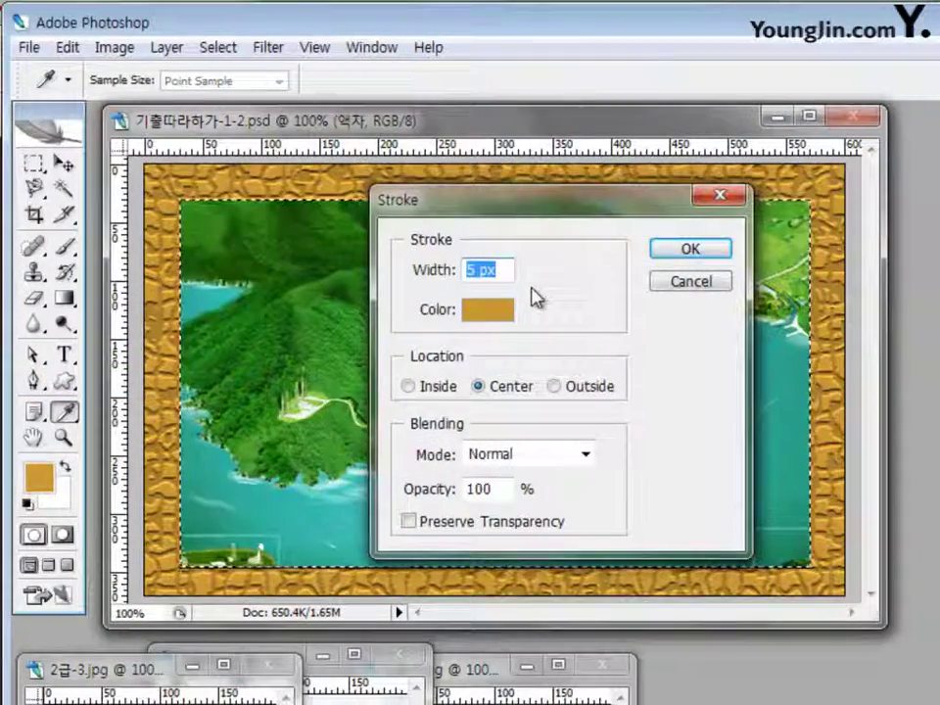
type("5")
left_click(500, 317)
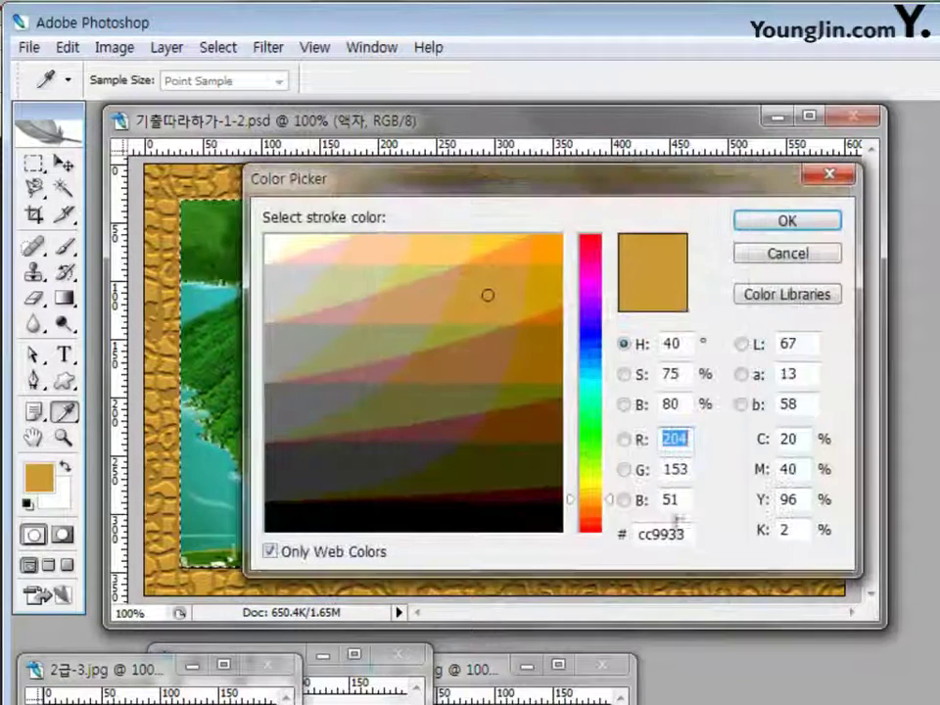
left_click_drag(686, 535, 566, 537)
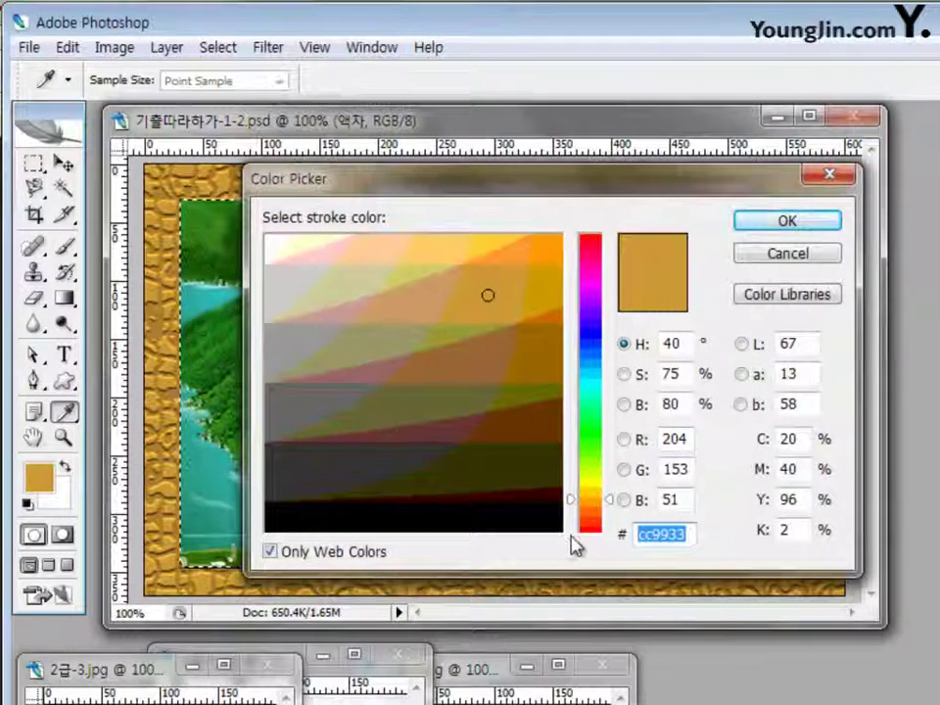
type("ffcc33")
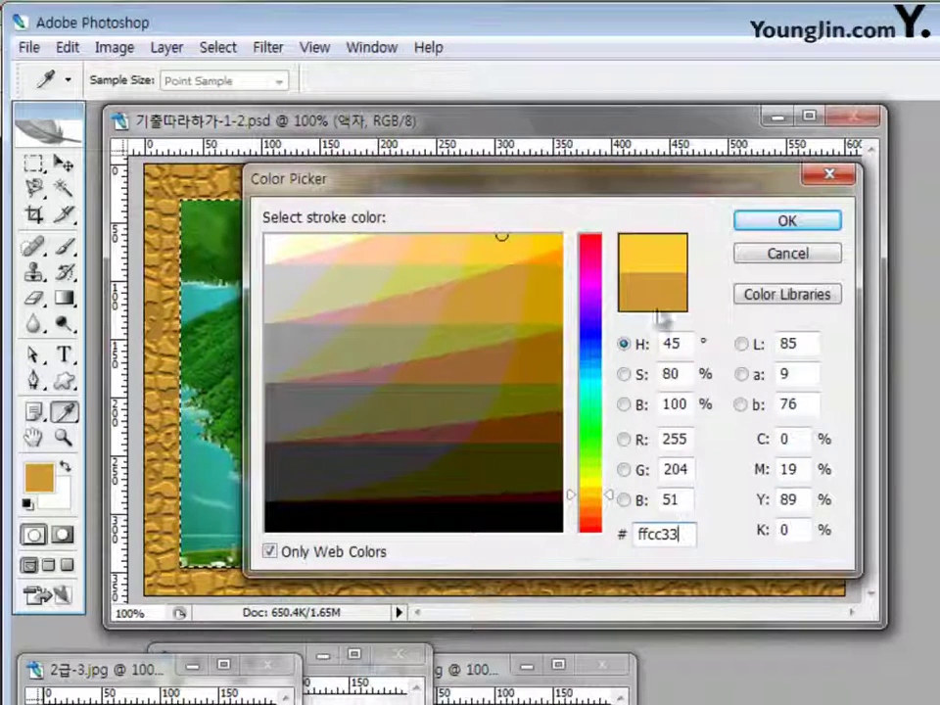
left_click(788, 222)
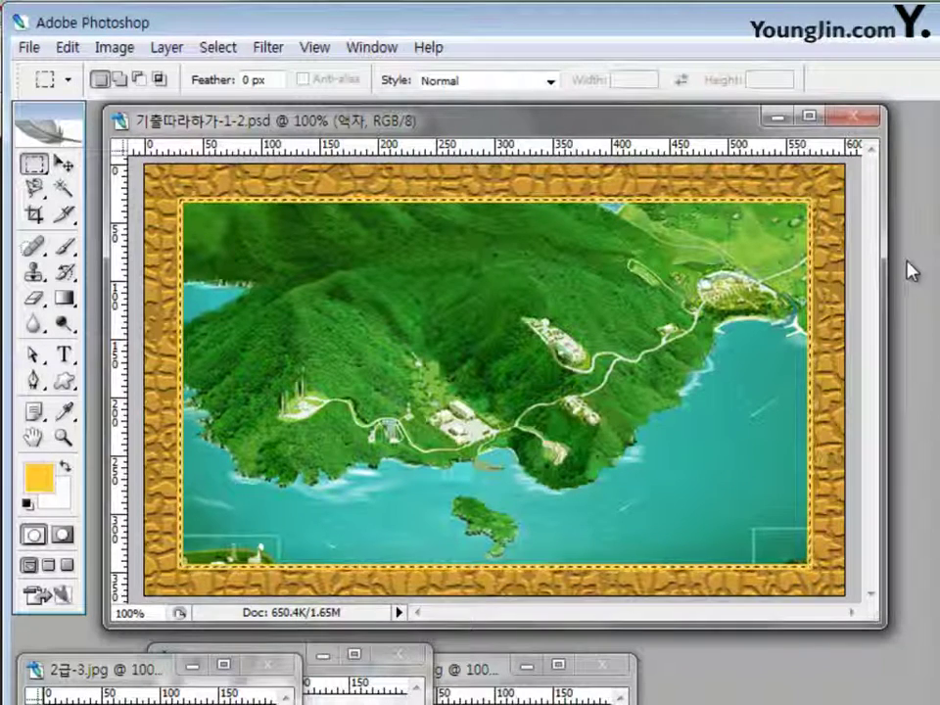
key("ctrl+d")
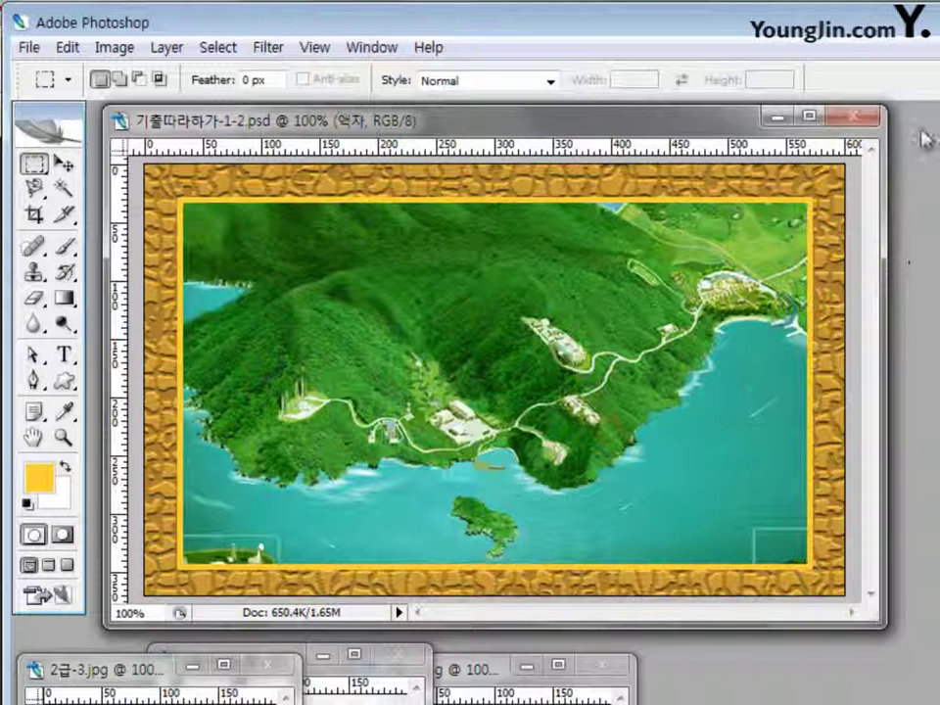
- Copy the tower photo from 2급-3.jpg into the lower-right corner of the map and scale it proportionally to about 67.6%
left_click(62, 165)
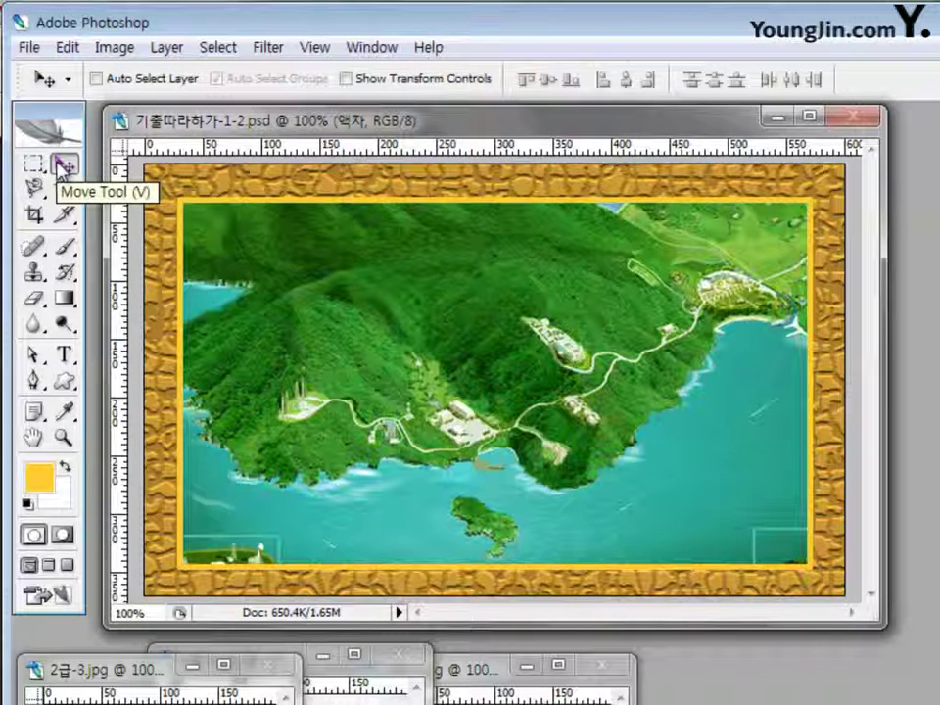
left_click_drag(105, 676, 254, 582)
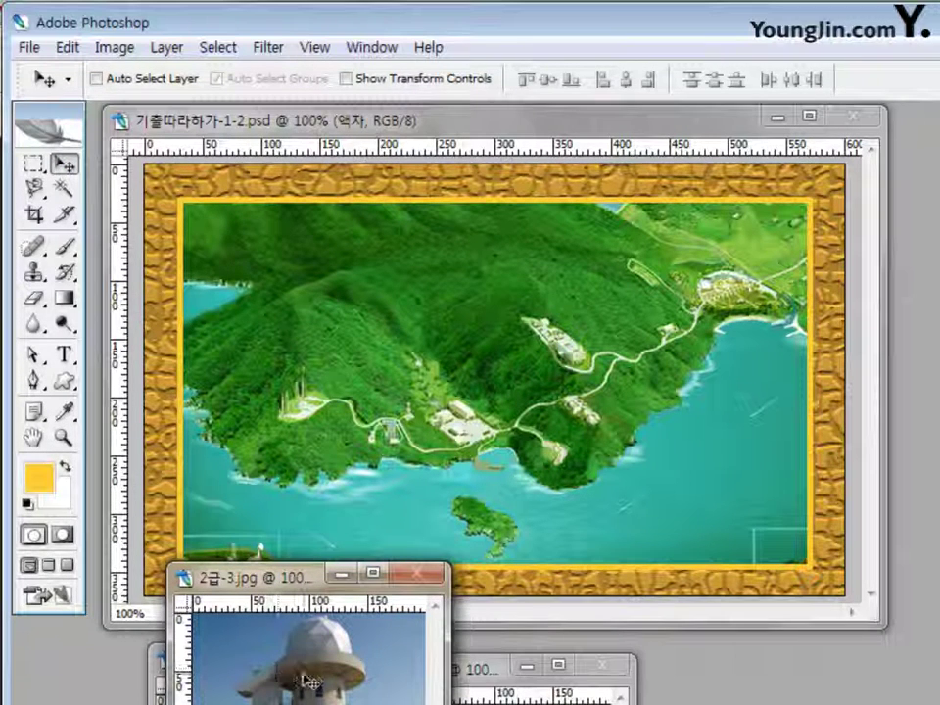
left_click_drag(310, 683, 702, 512)
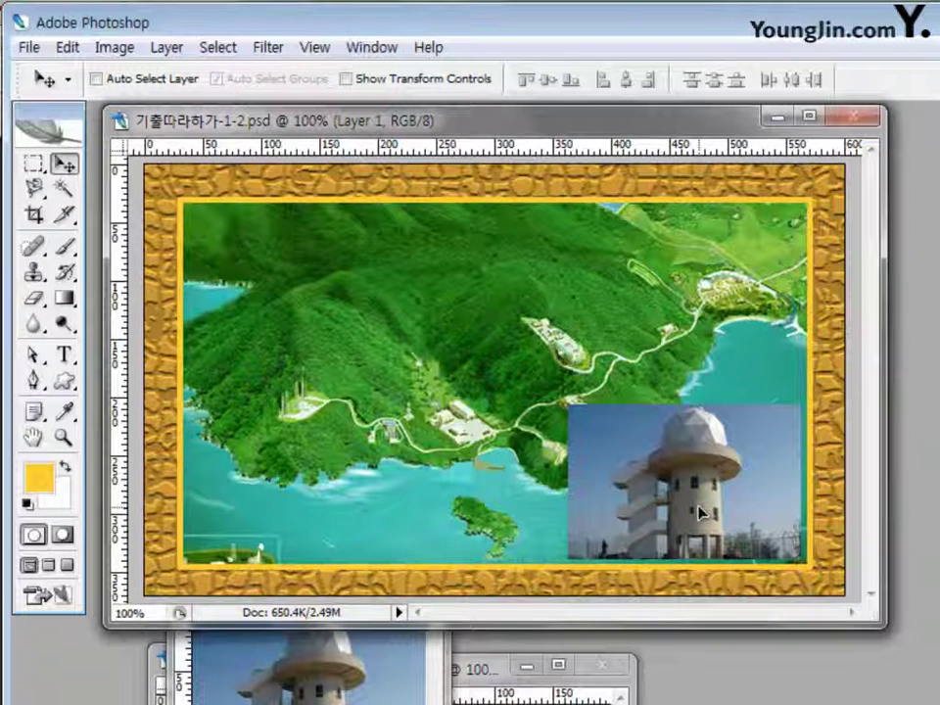
key("ctrl+t")
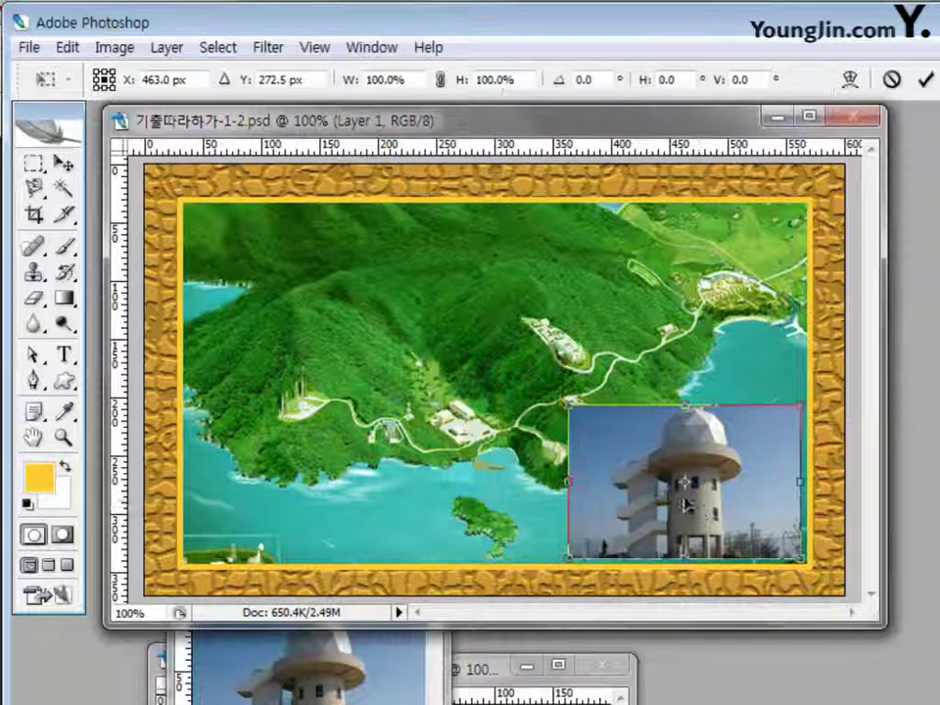
left_click_drag(569, 406, 644, 456)
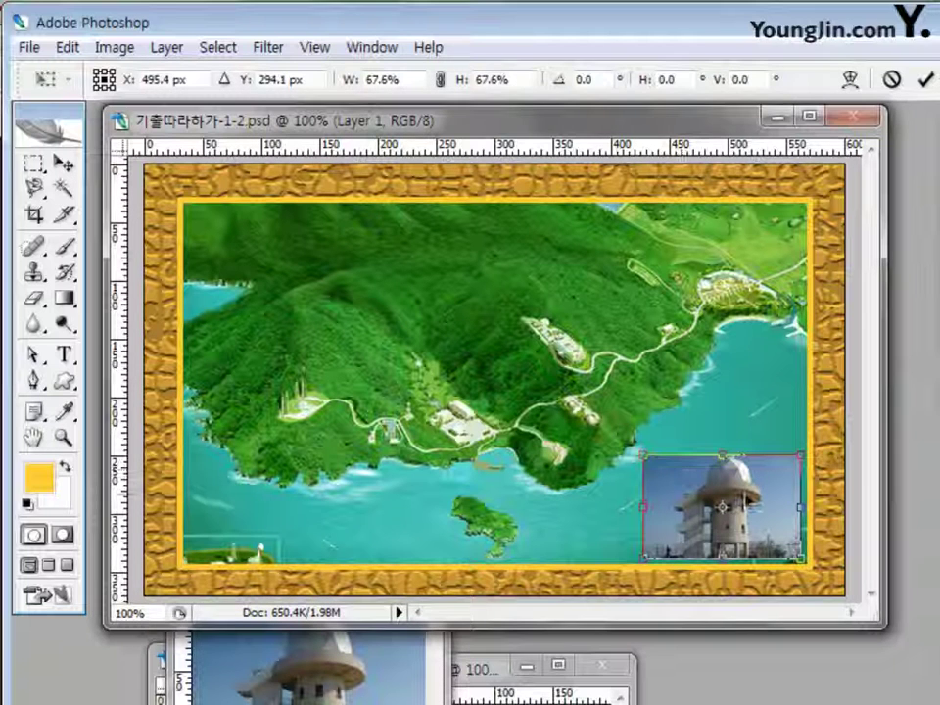
key("Return")
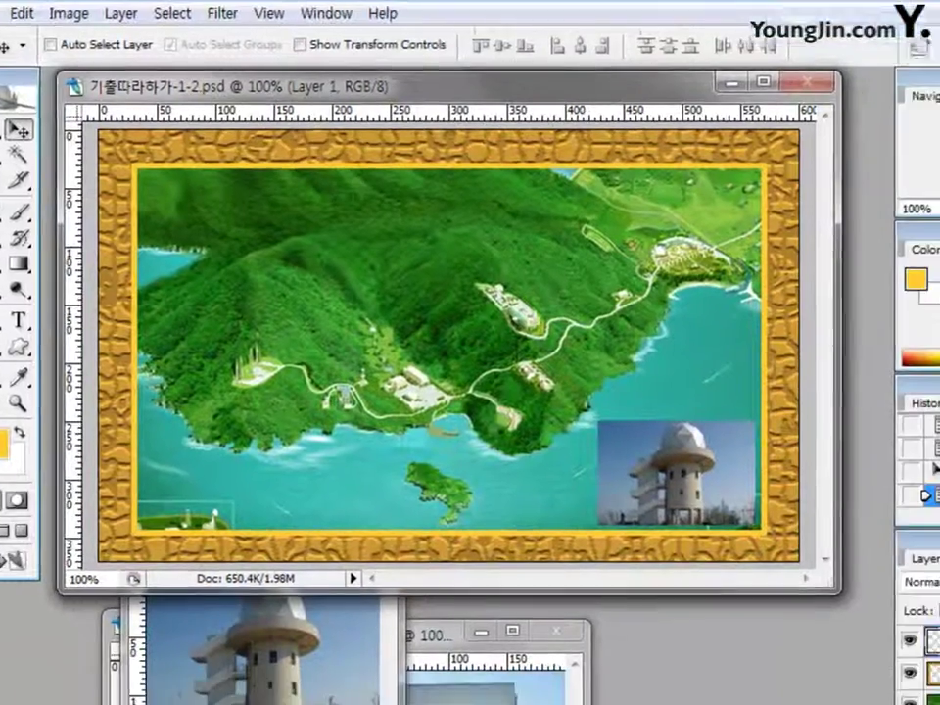
- Rename the tower photo's layer to 사진1
double_click(819, 505)
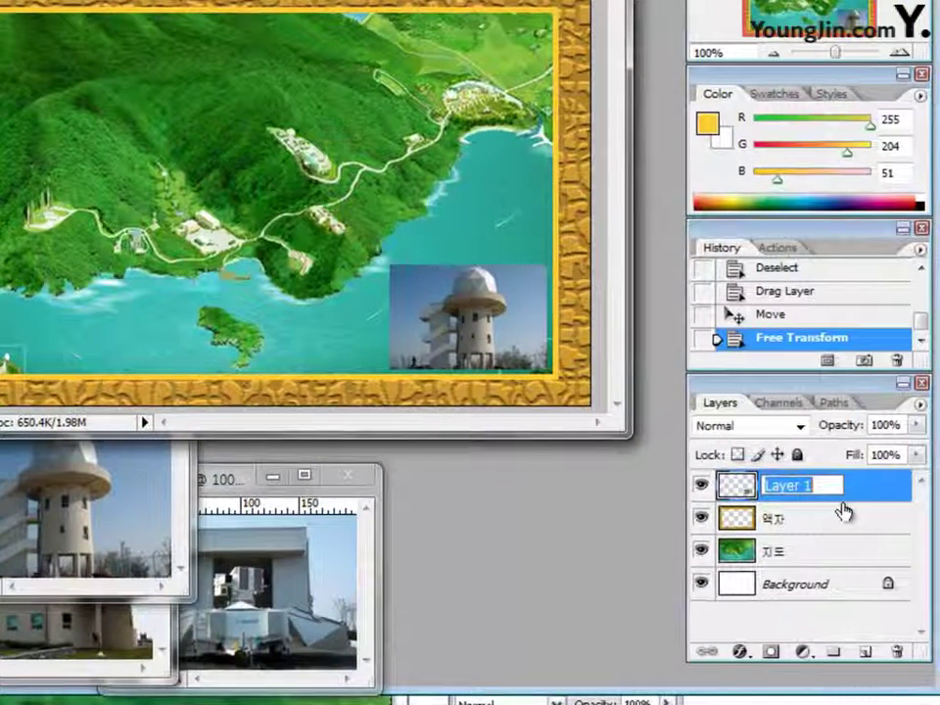
type("tk")
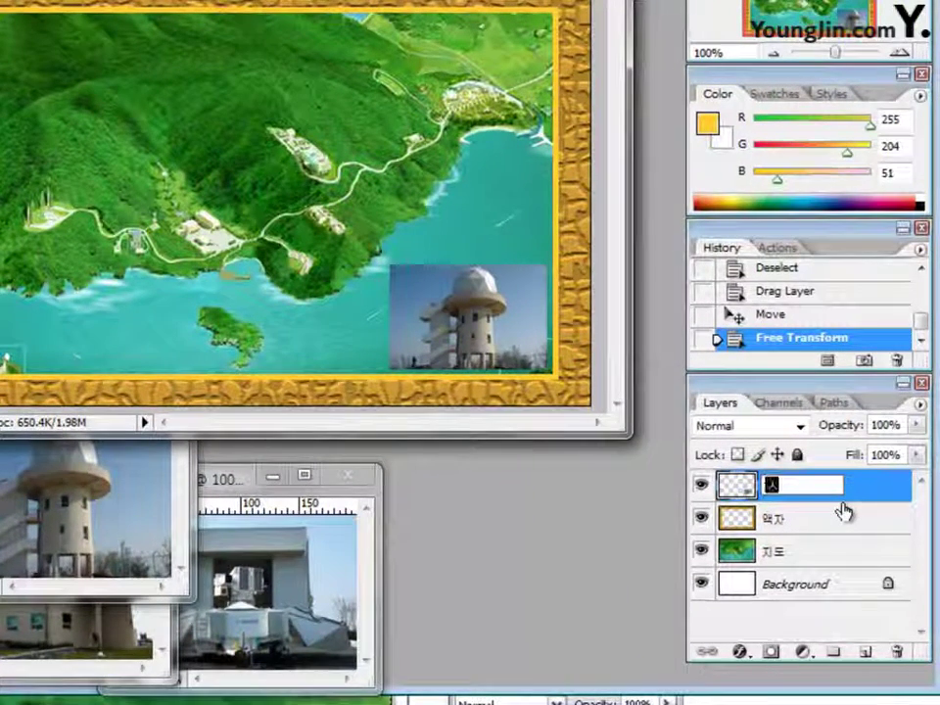
type("wls")
key("Return")
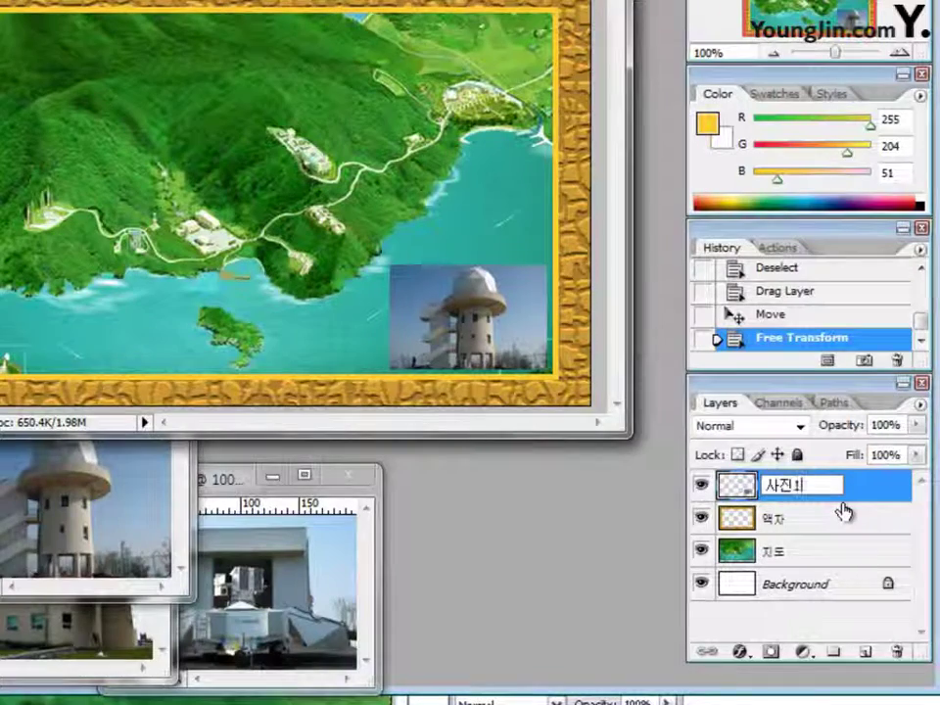
key("Return")
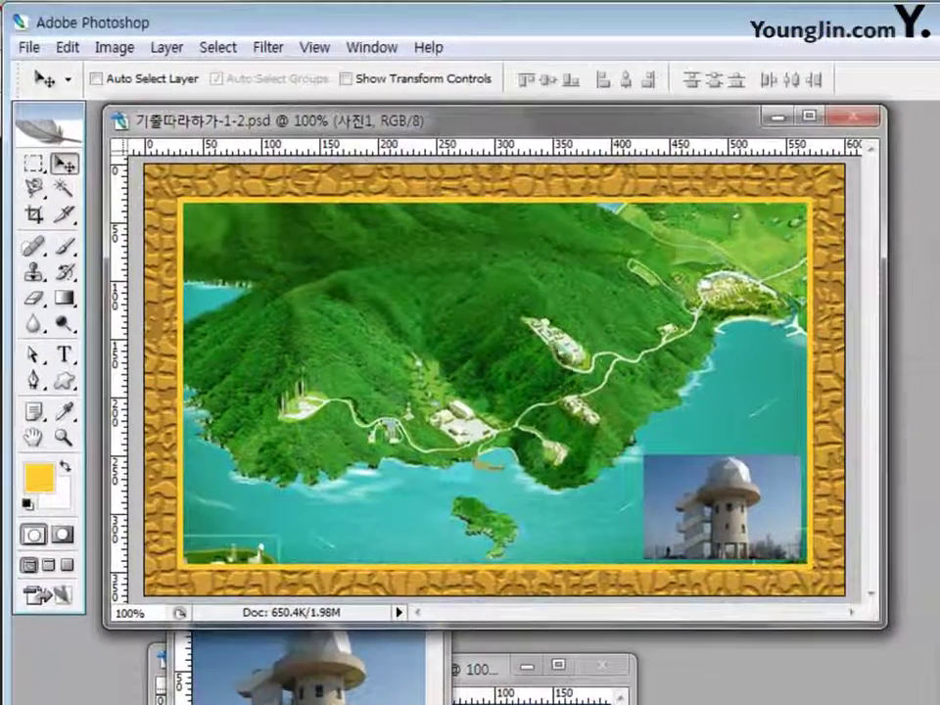
- Desaturate the tower photo on the 사진1 layer
left_click(106, 50)
mouse_move(116, 111)
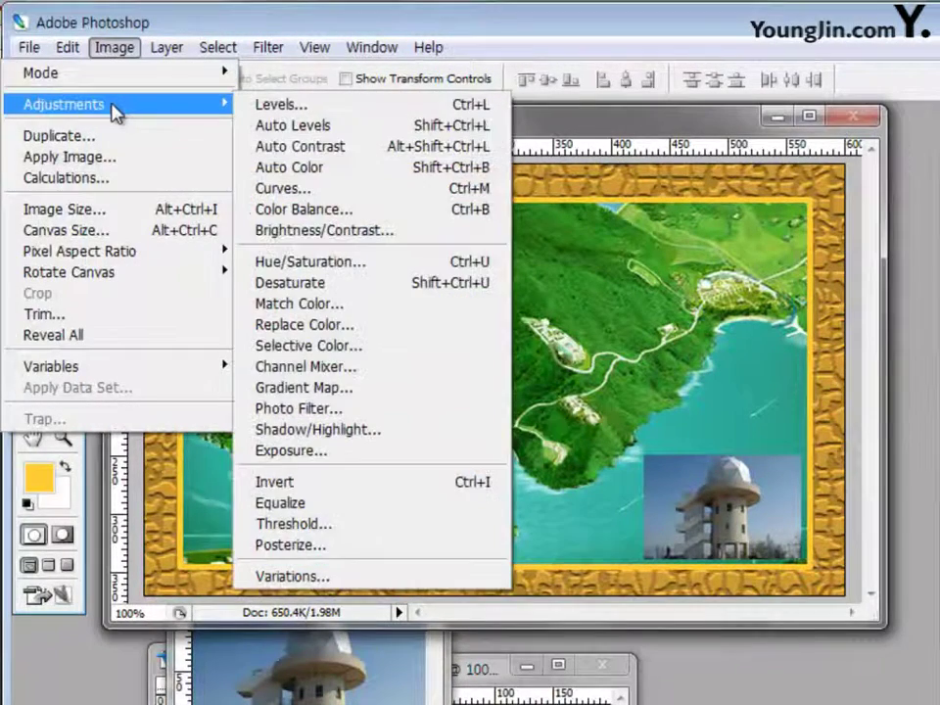
left_click(399, 286)
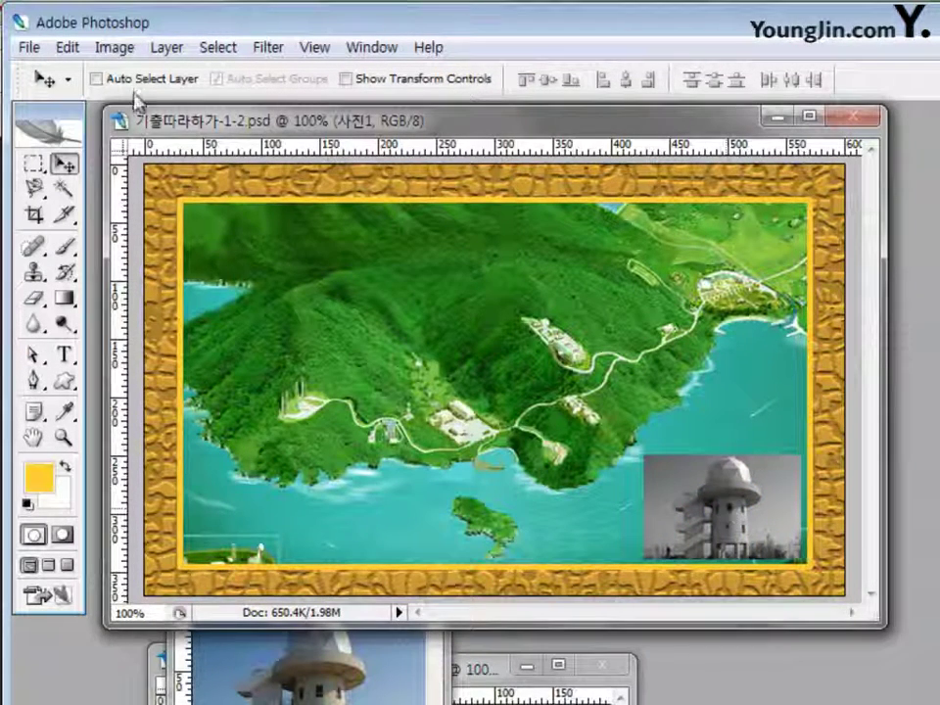
- Tint the tower photo sepia with Color Balance midtone levels of 60, -25 and -100
left_click(116, 49)
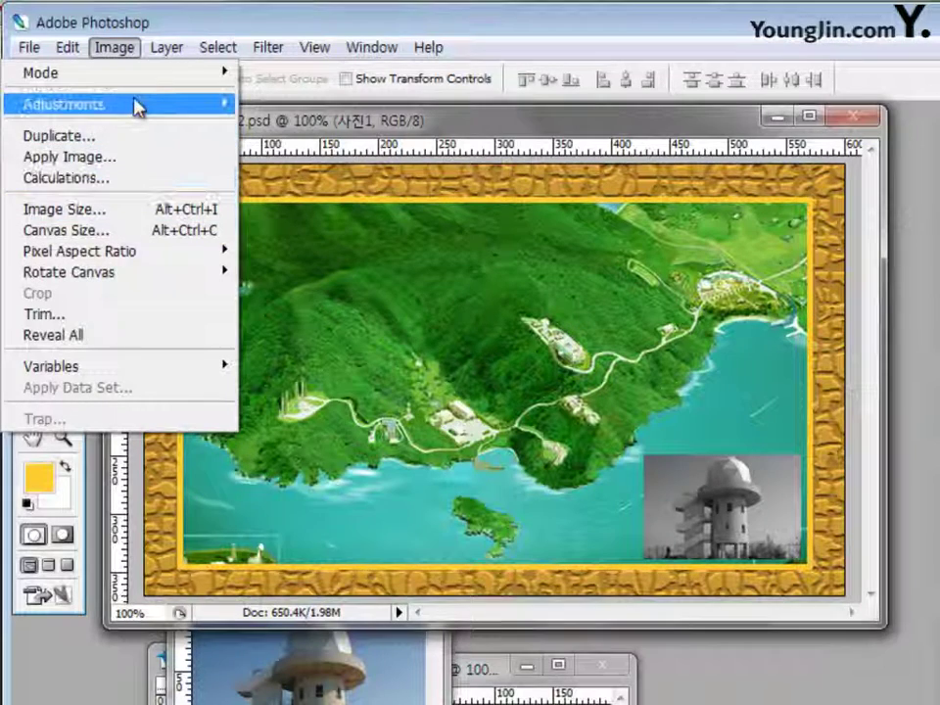
mouse_move(137, 108)
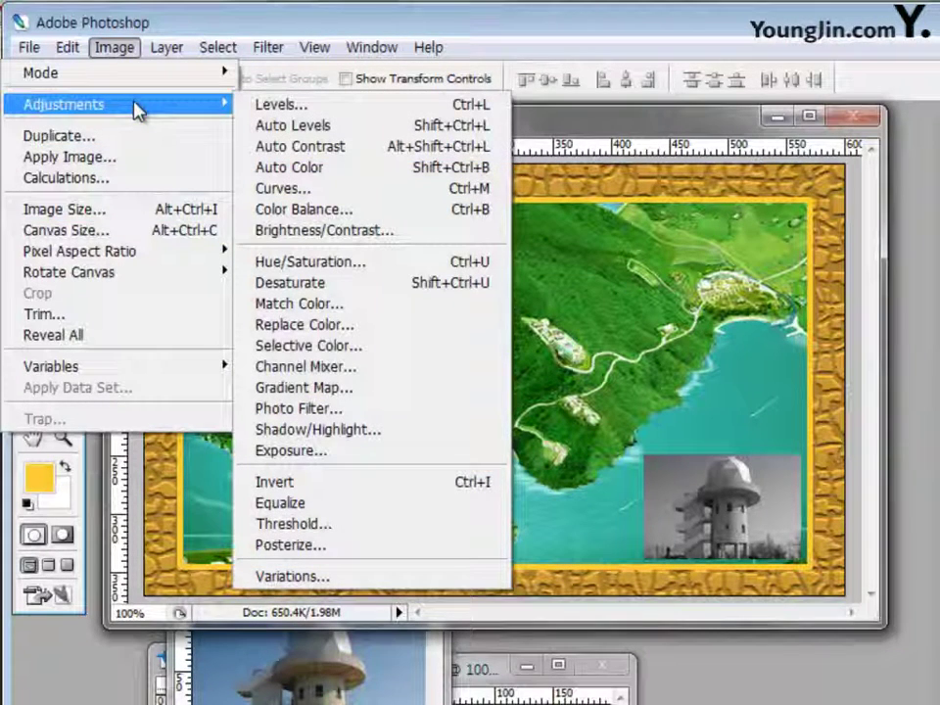
left_click(336, 210)
left_click_drag(448, 191, 477, 204)
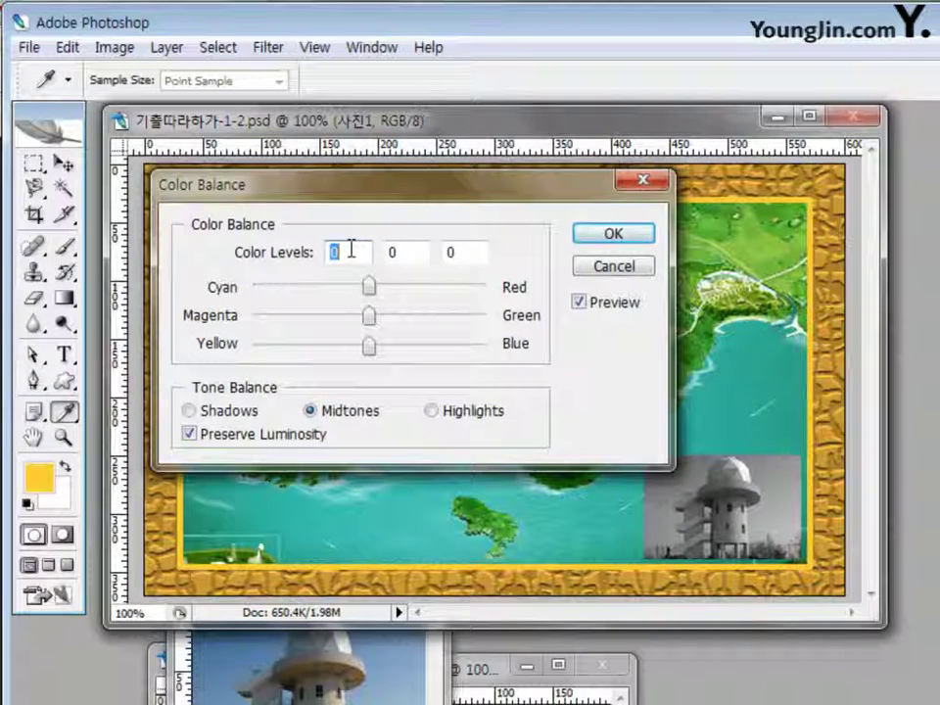
type("60")
type("-")
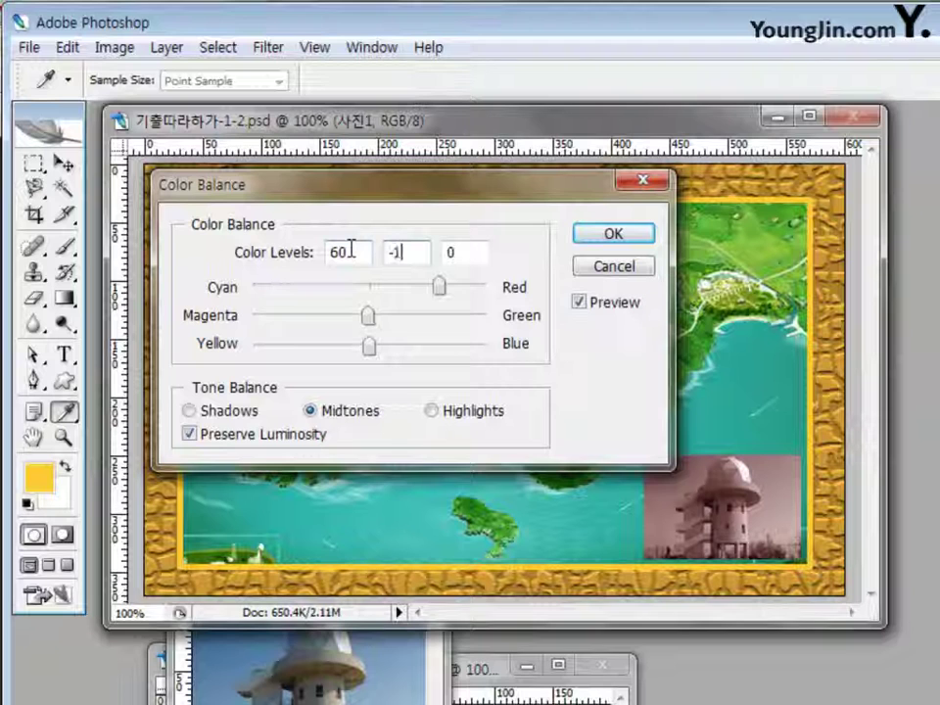
type("25")
key("Tab")
type("-10")
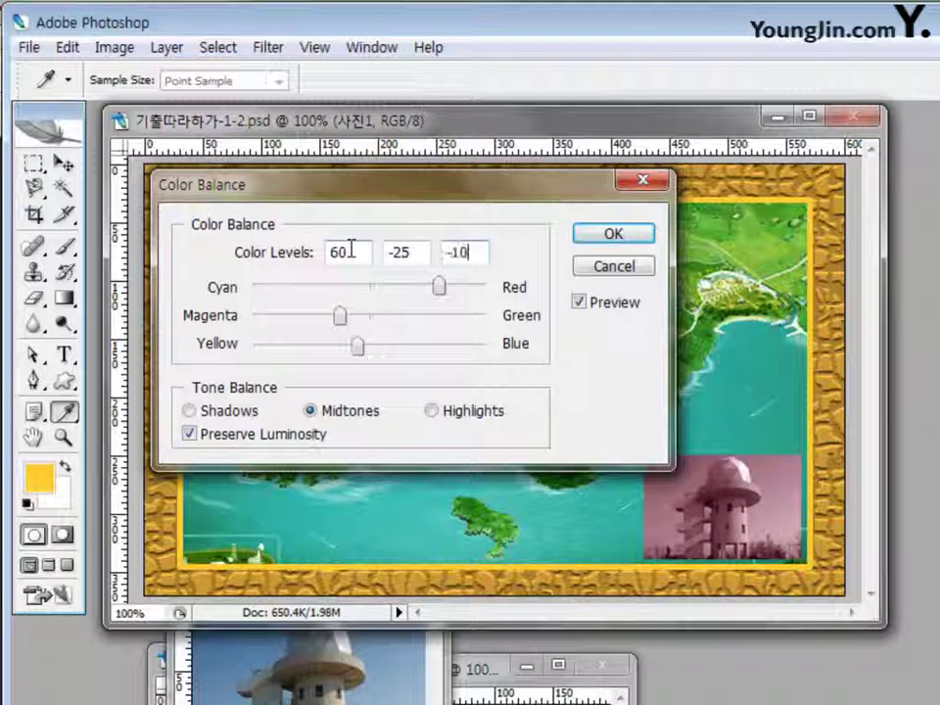
type("0")
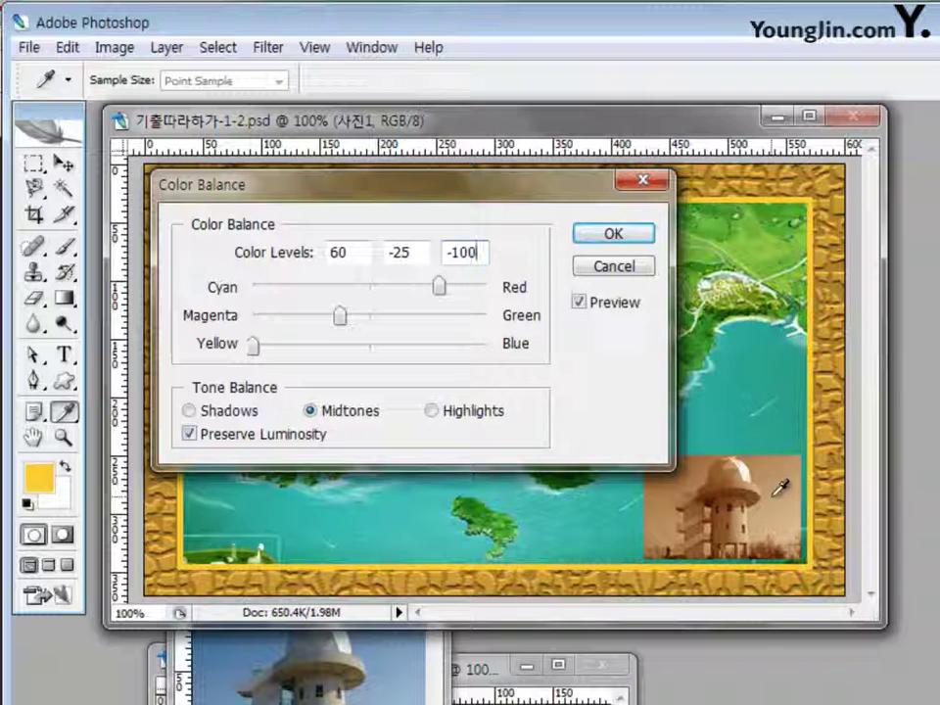
left_click(614, 235)
key("v")
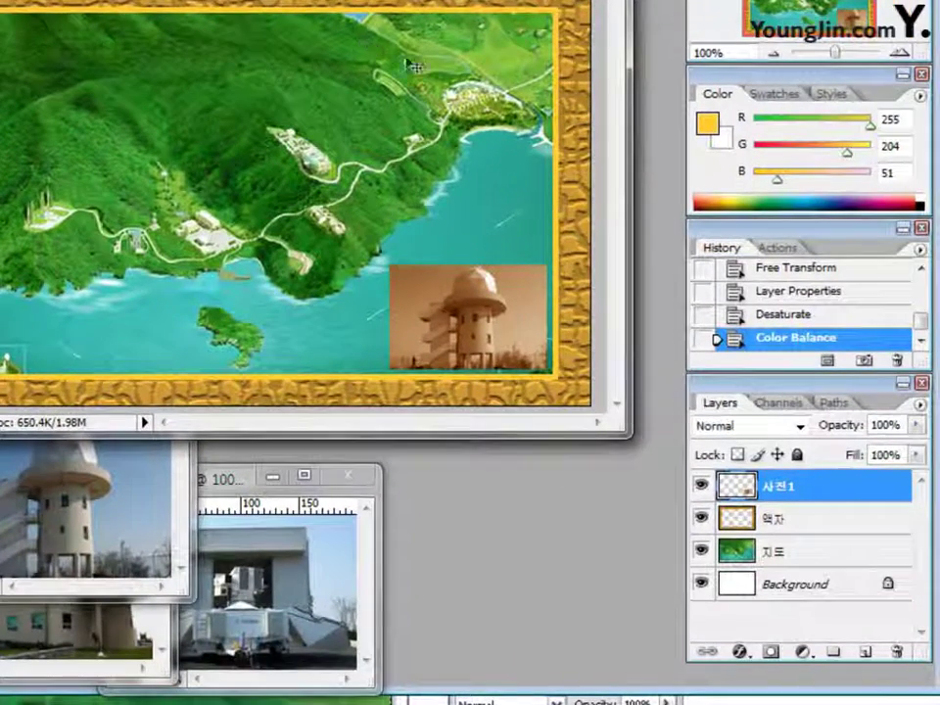
- Add a 3 px outside stroke in color ff9999 to the tower photo on the 사진1 layer
left_click(739, 655)
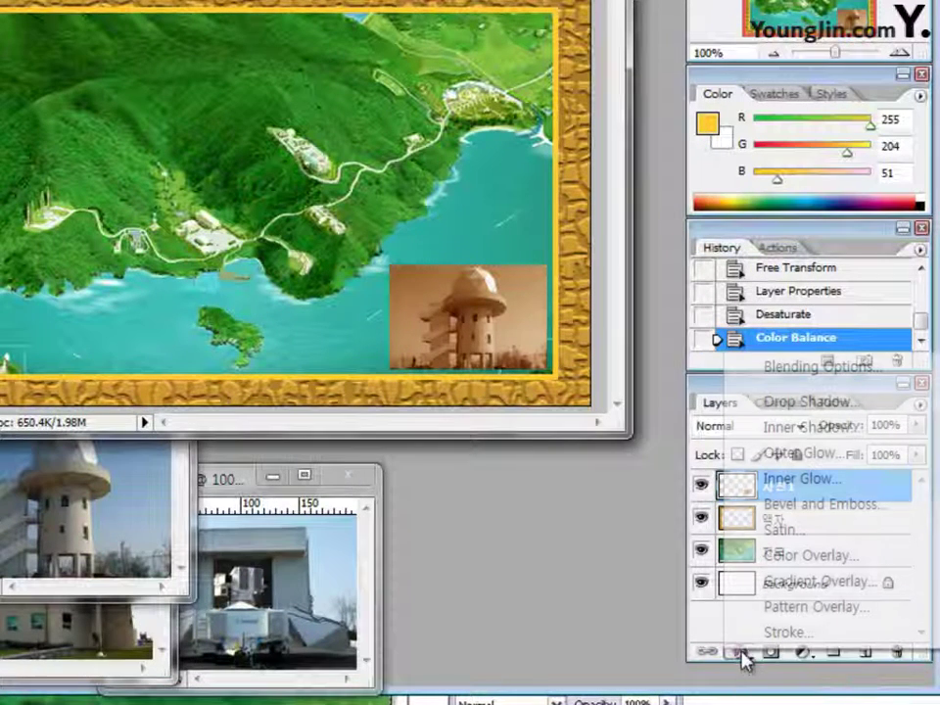
left_click(796, 635)
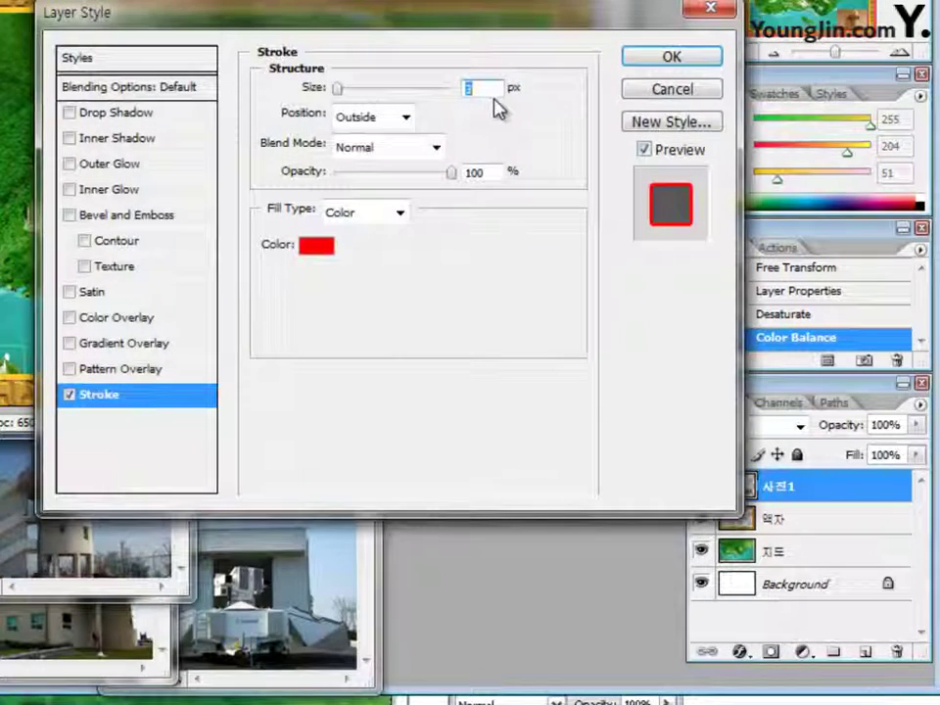
type("3")
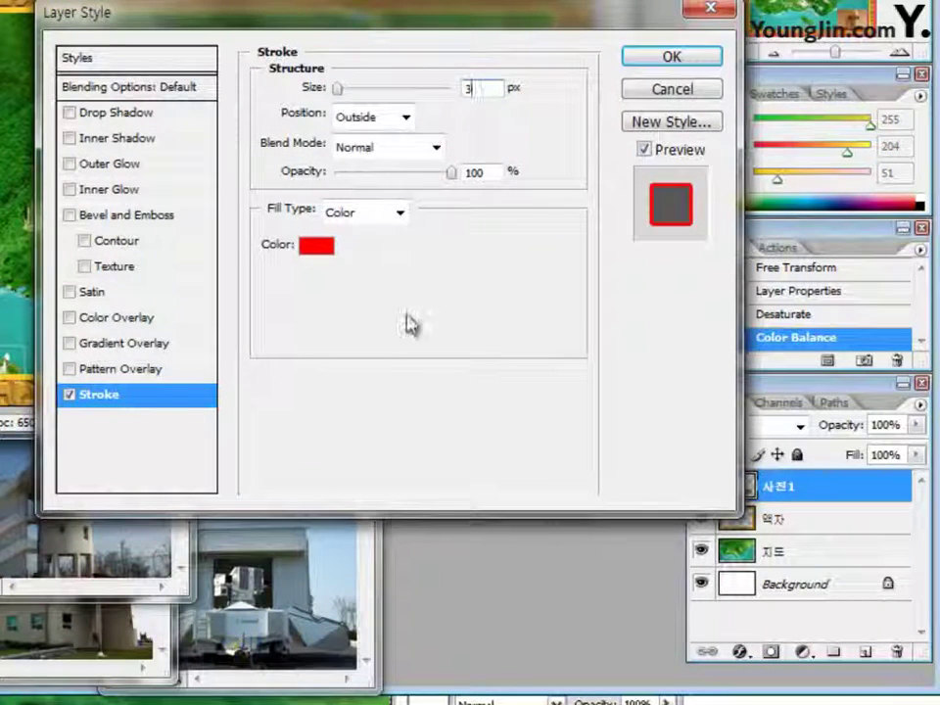
left_click(317, 245)
left_click(430, 339)
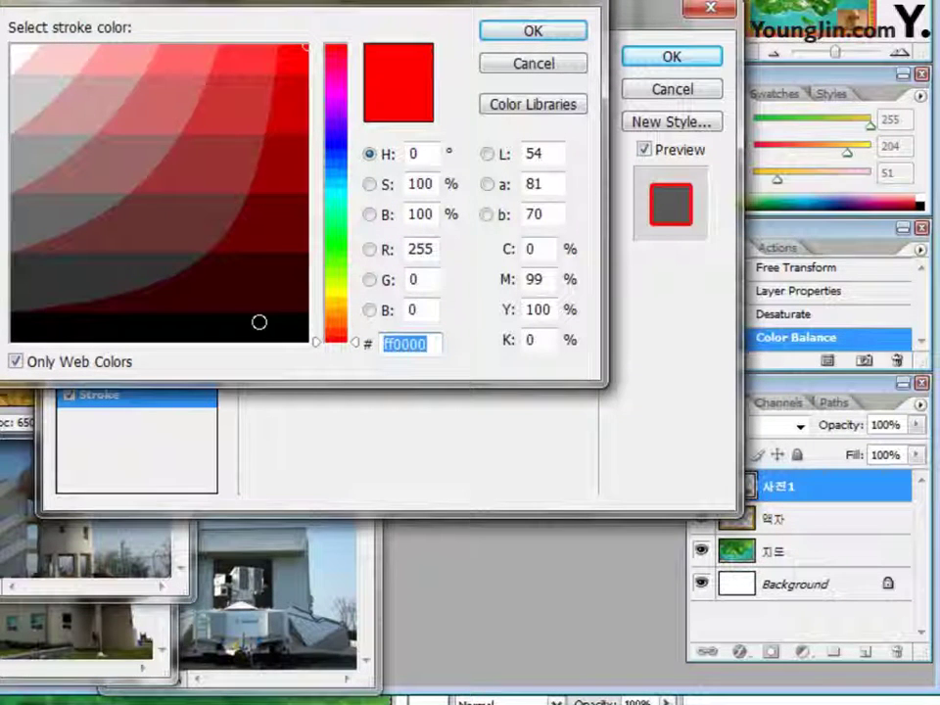
type("ff9999")
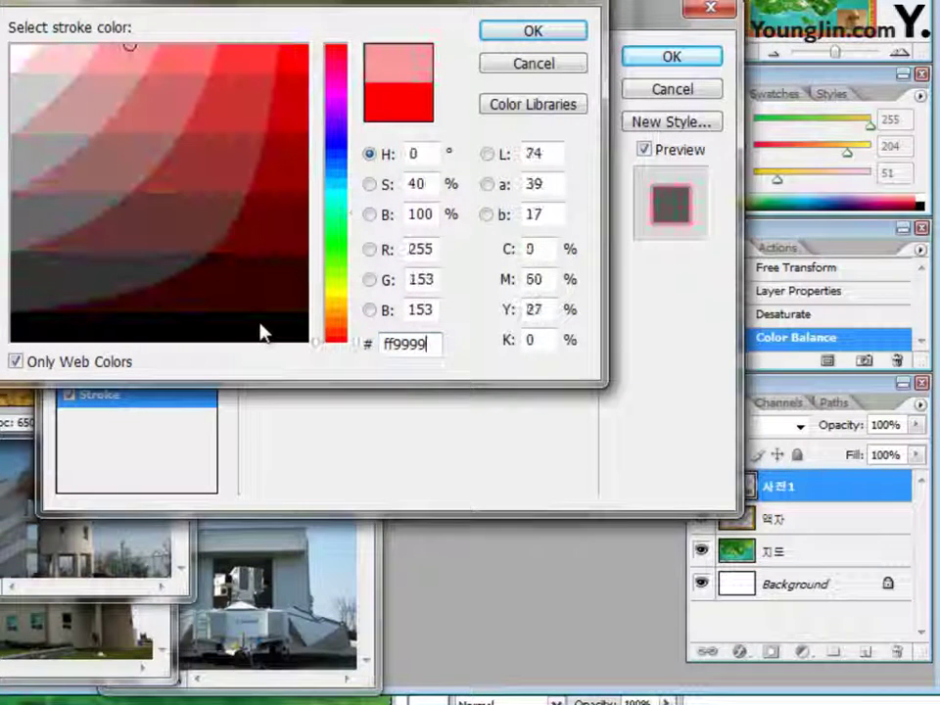
left_click(549, 39)
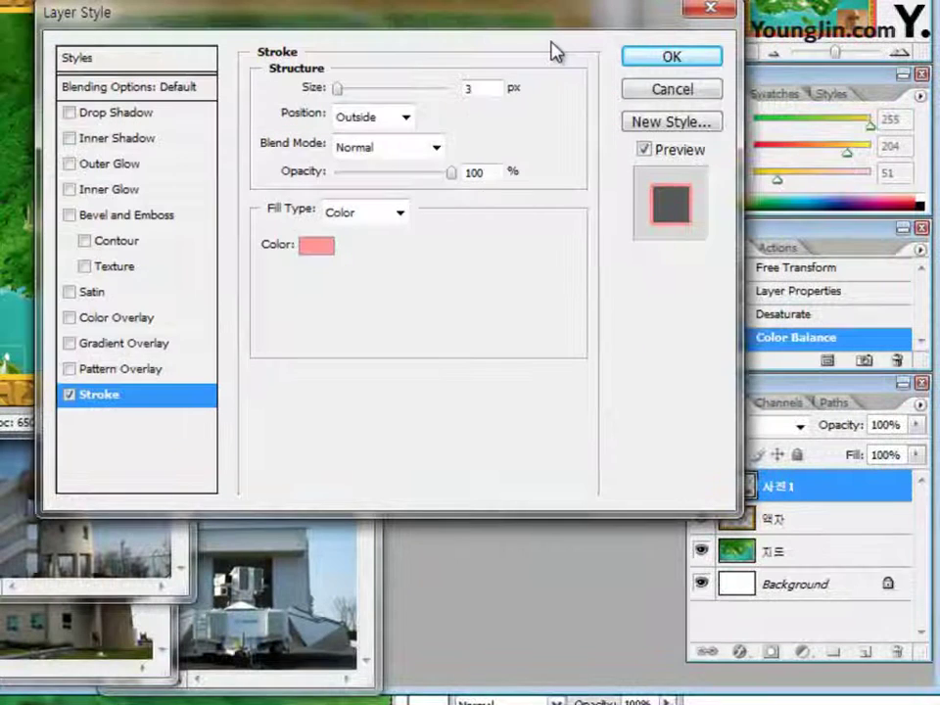
- Add a drop shadow with the default settings to the tower photo and nudge the photo slightly up and left
left_click(114, 116)
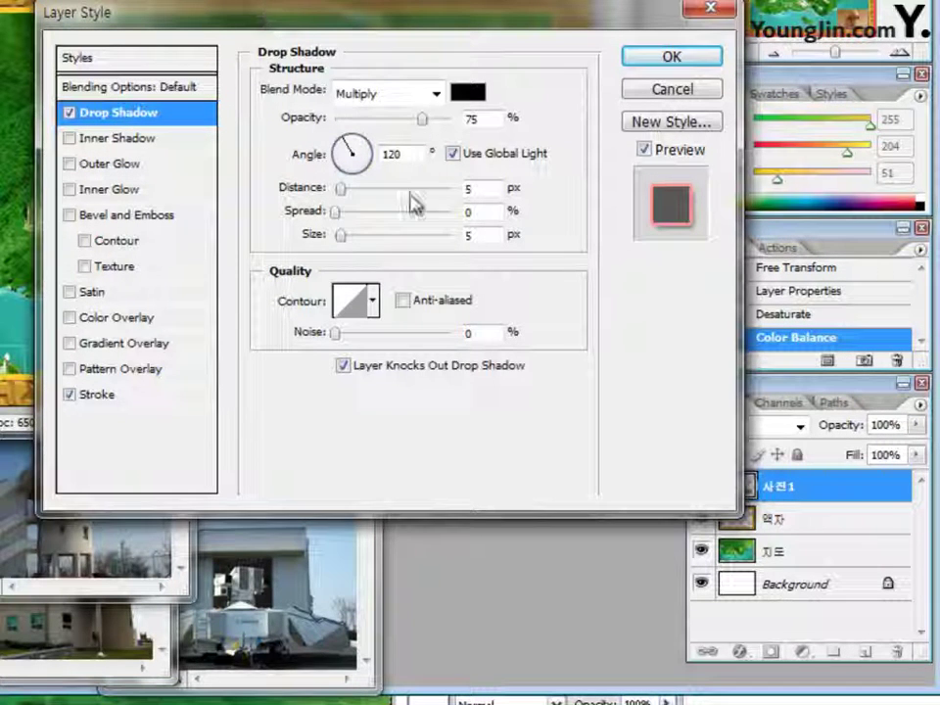
left_click(668, 61)
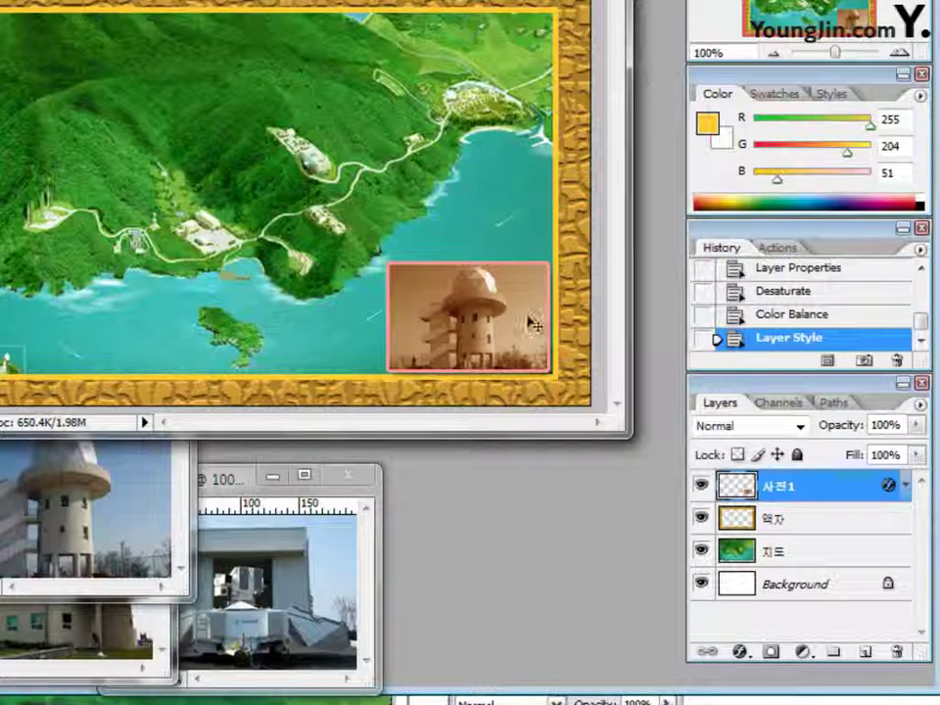
key("Left")
key("Up")
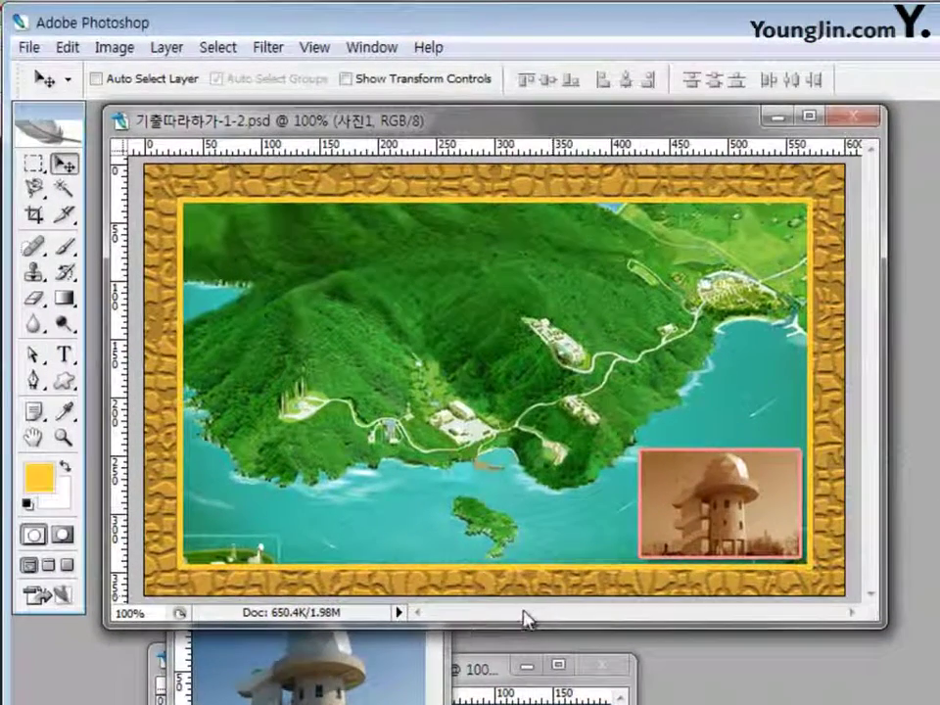
- Close 2급-3.jpg and copy the building photo from 2급-4.jpg onto the map beside the tower photo
left_click(308, 636)
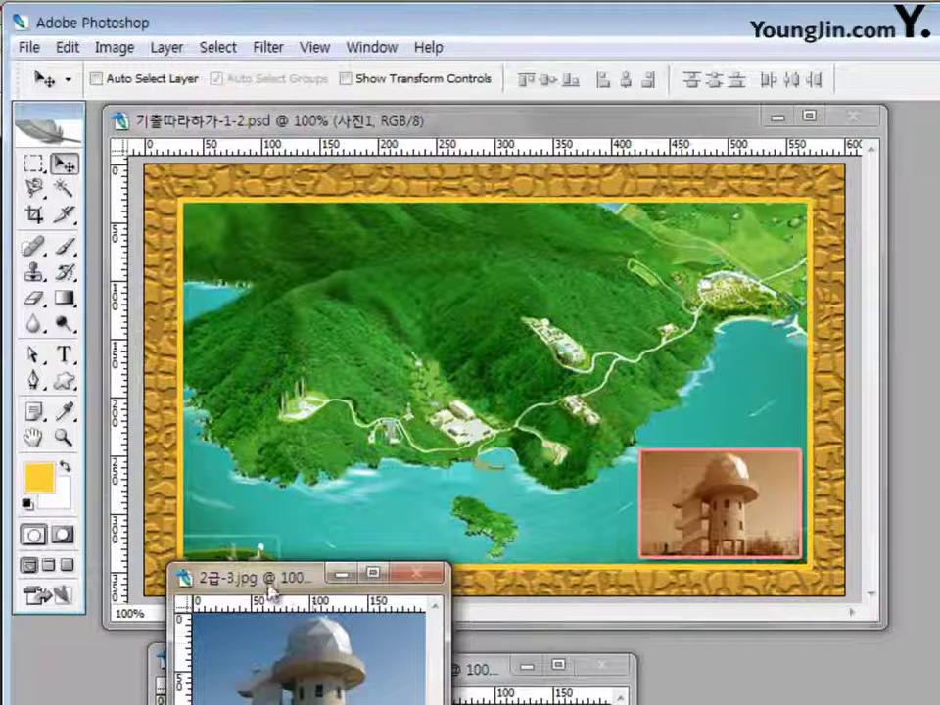
key("ctrl+w")
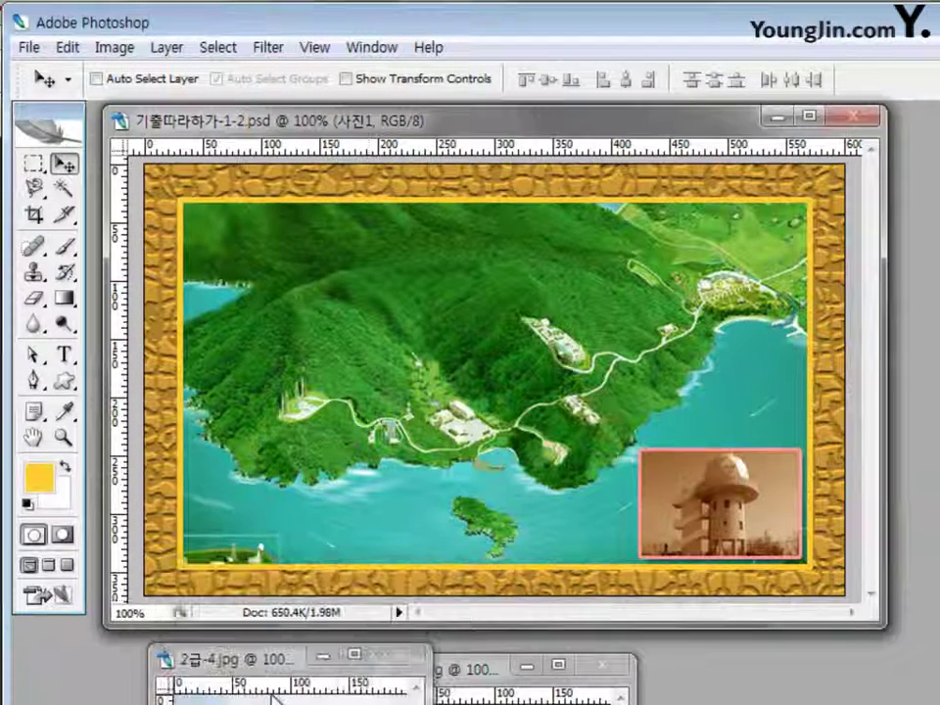
left_click(257, 663)
left_click_drag(257, 662, 252, 638)
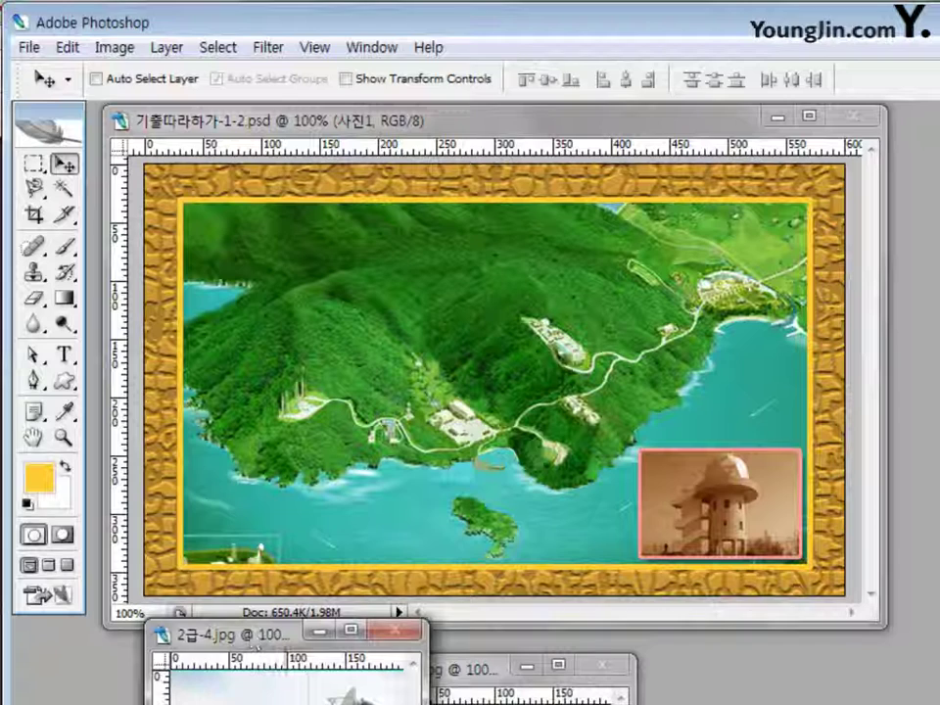
left_click_drag(260, 686, 532, 443)
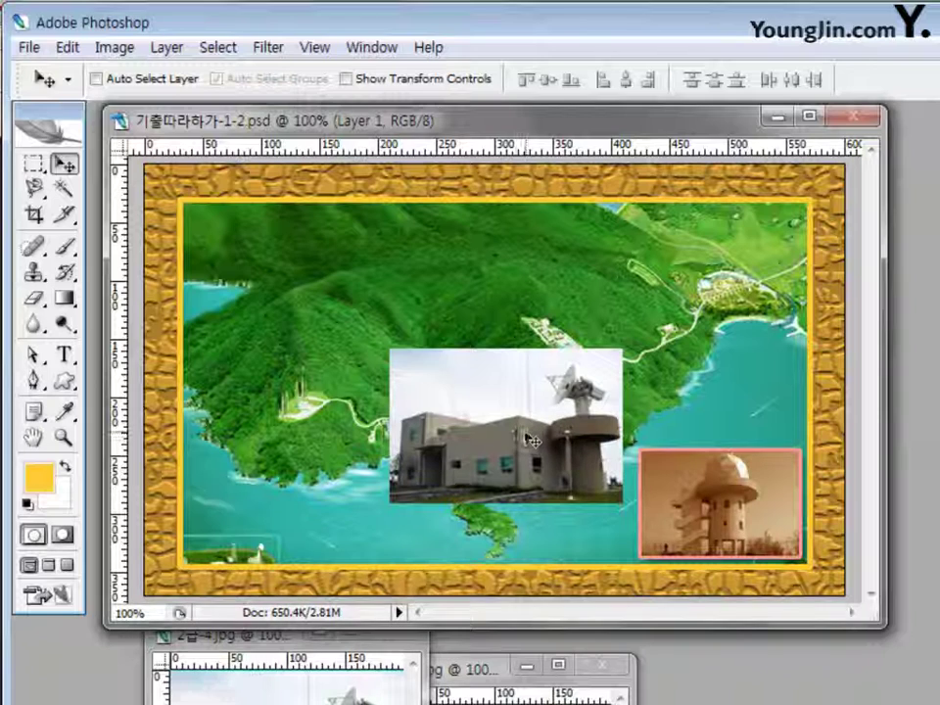
- Scale the copied building photo proportionally to about 72.1%, keeping its lower-right corner in place
key("ctrl+t")
left_click_drag(390, 350, 455, 393)
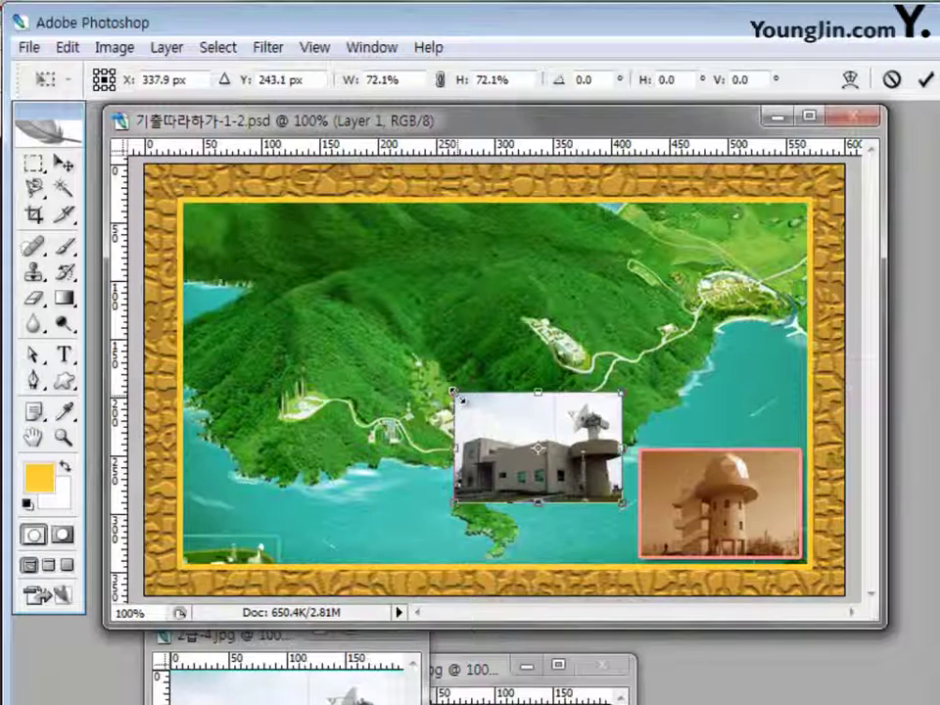
key("Return")
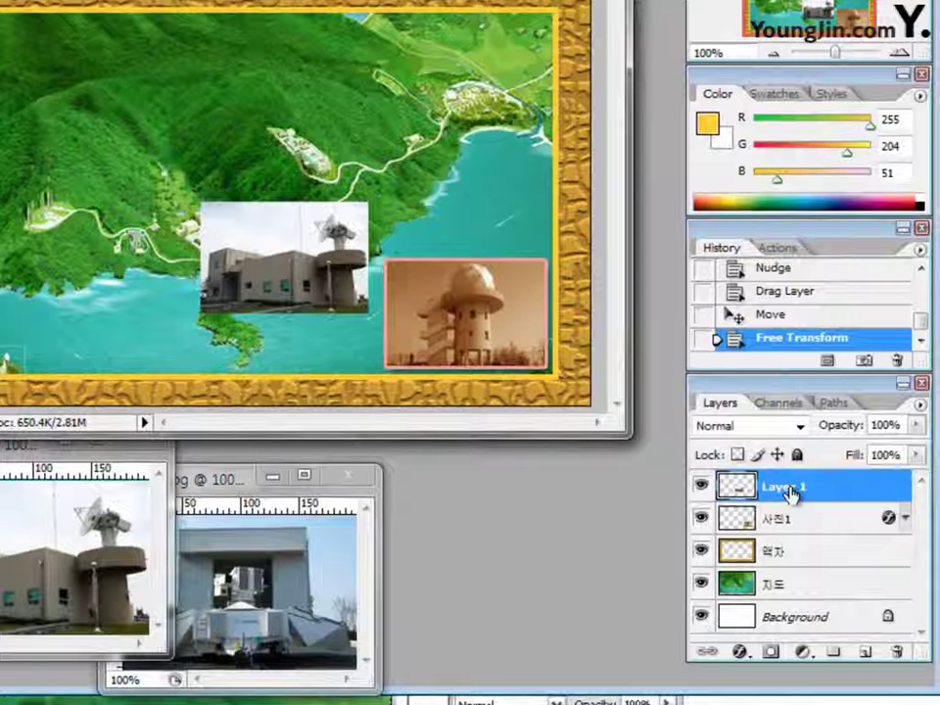
- Rename the building photo's layer to 사진2
double_click(789, 488)
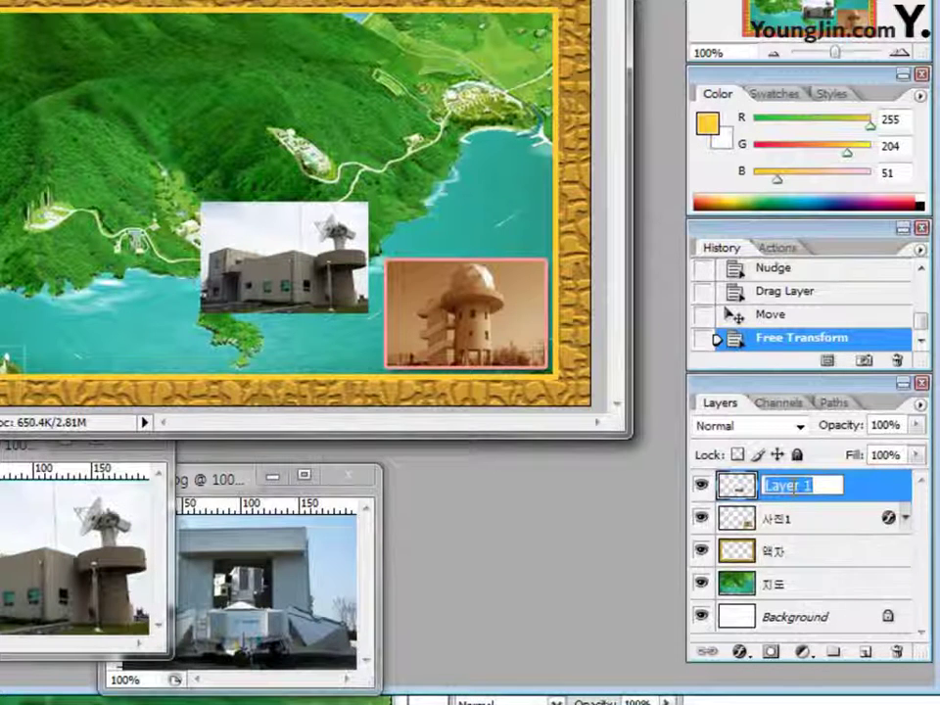
type("Tkw")
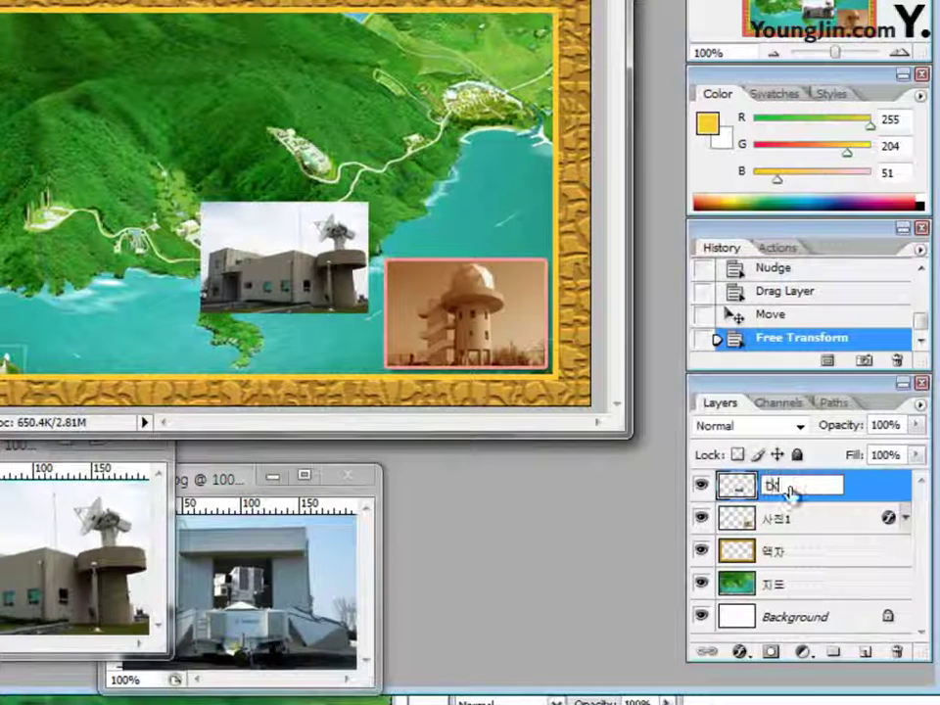
key("BackSpace")
key("BackSpace")
key("BackSpace")
type("사")
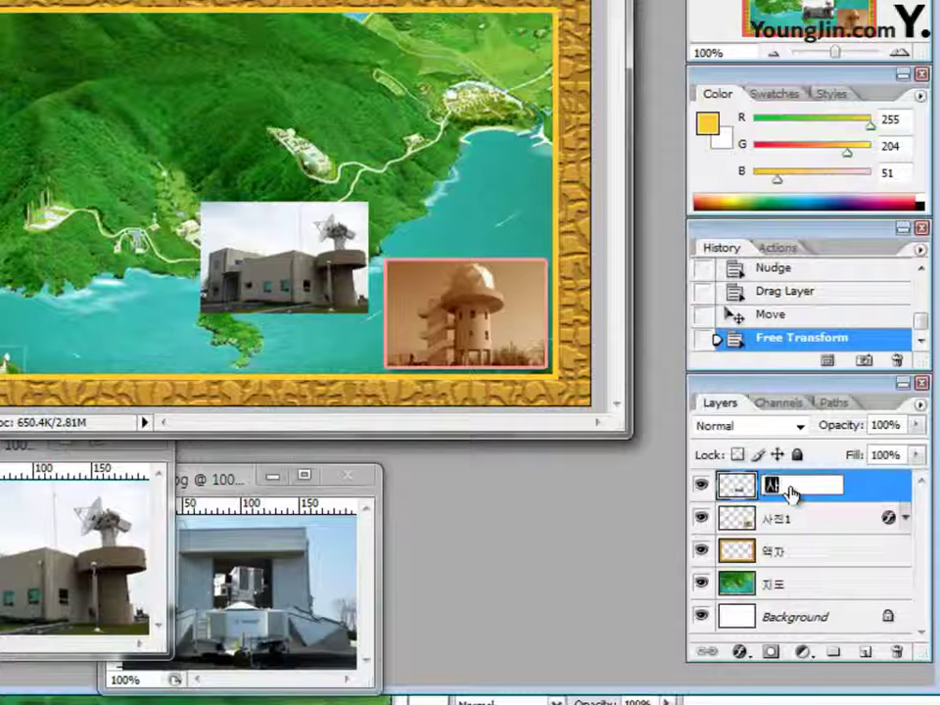
type("진2")
key("Return")
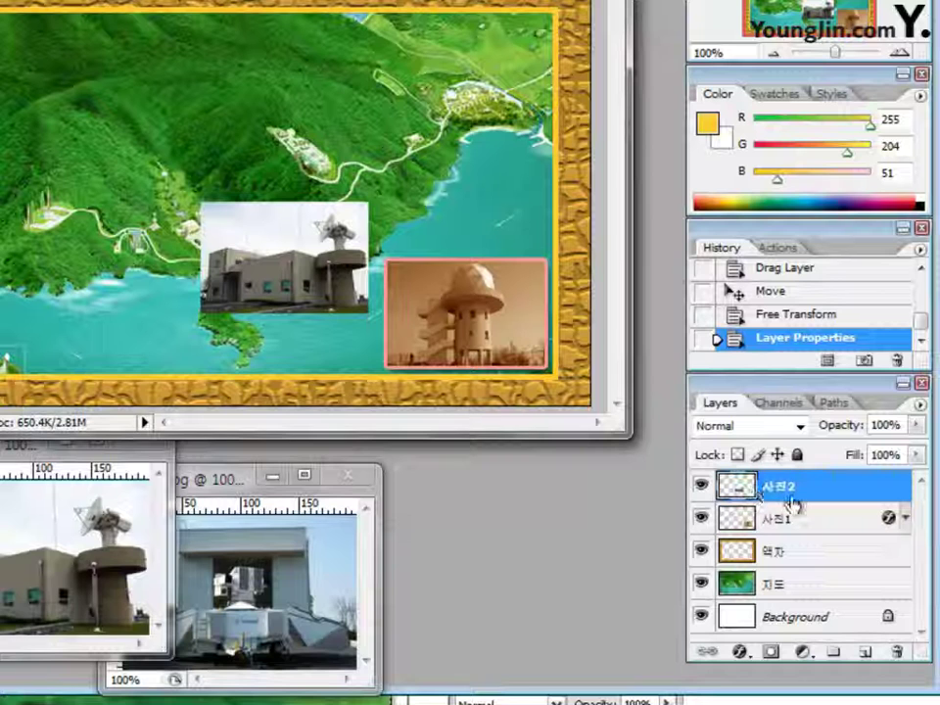
- Copy the layer style of 사진1 and paste it onto the 사진2 layer
right_click(769, 526)
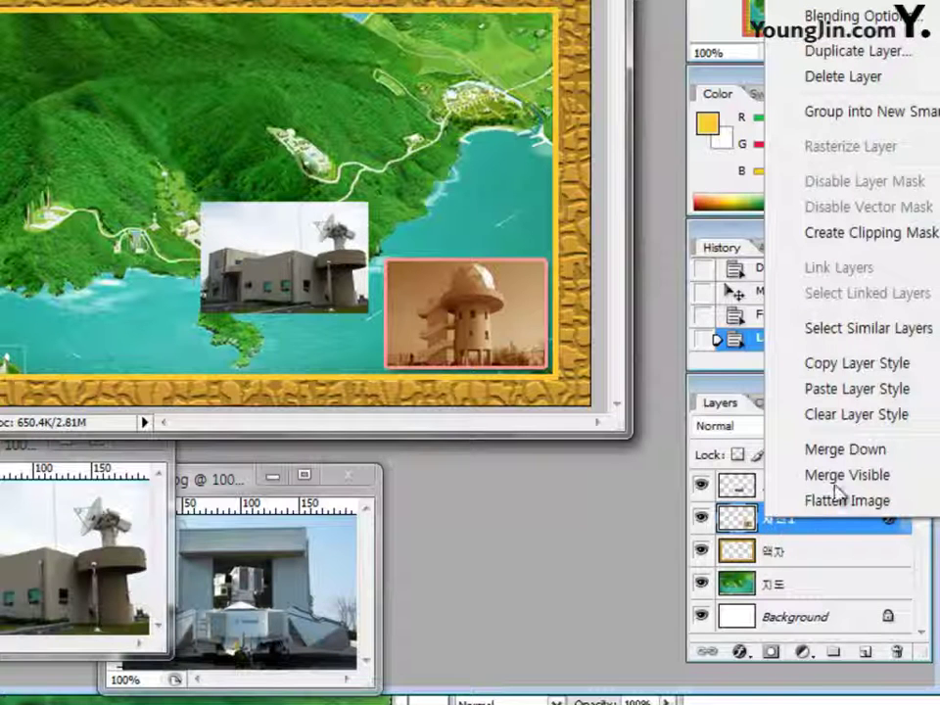
left_click(832, 366)
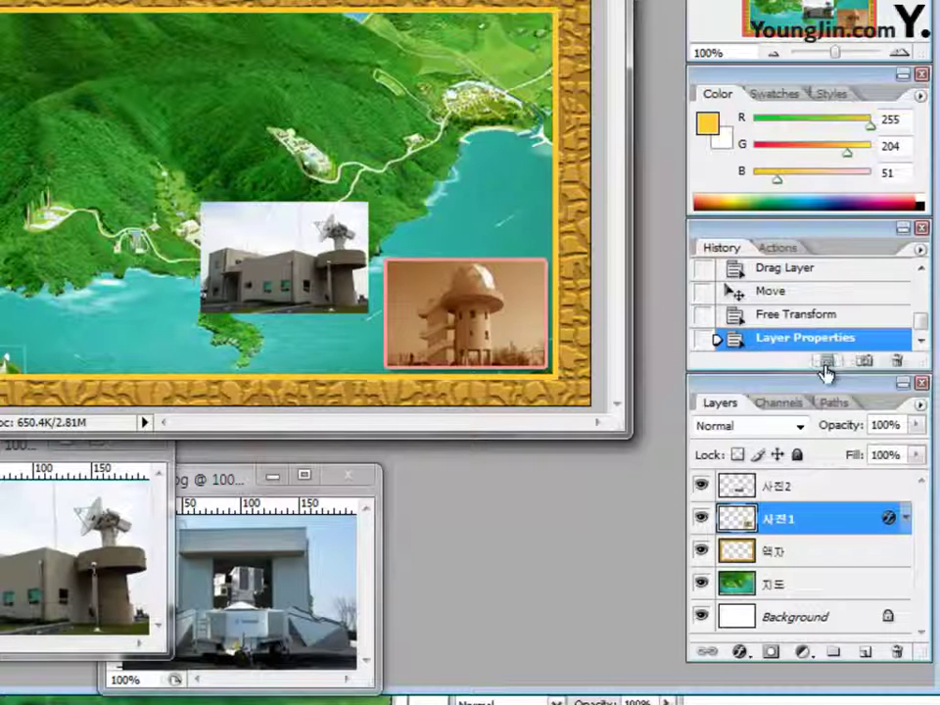
left_click(770, 487)
right_click(774, 492)
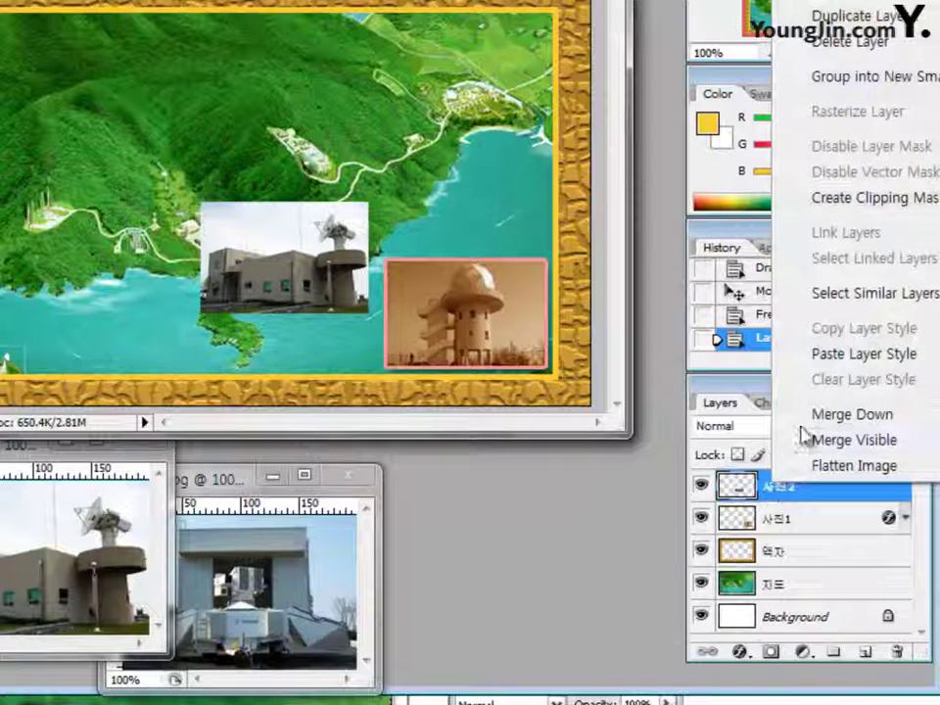
left_click(824, 357)
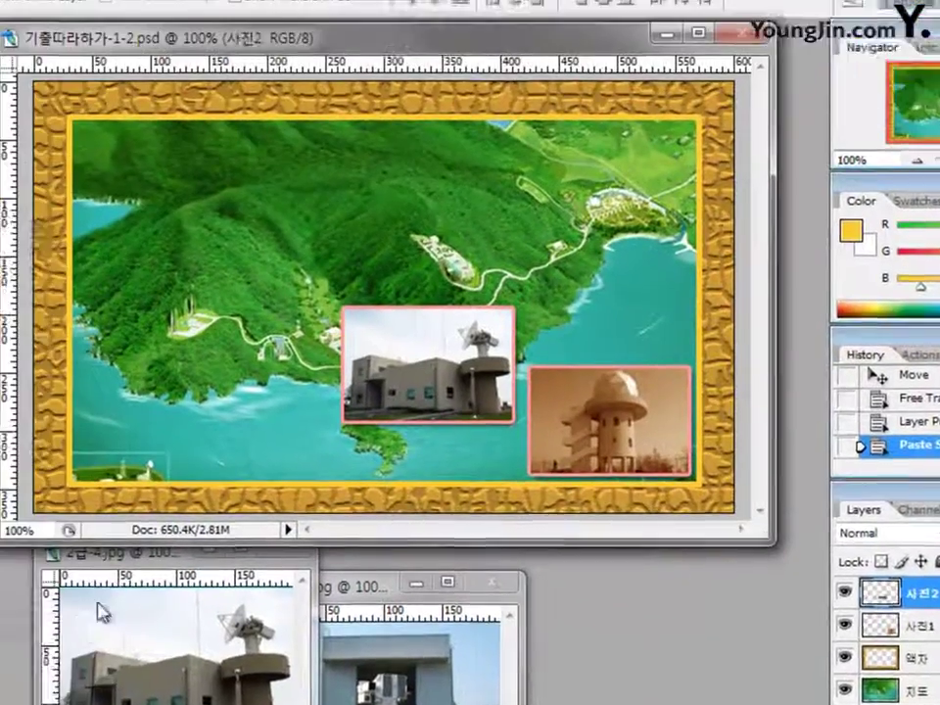
- Close 2급-4.jpg without saving and copy the photo from 2급-5.jpg onto the upper-left part of the map
left_click(4, 446)
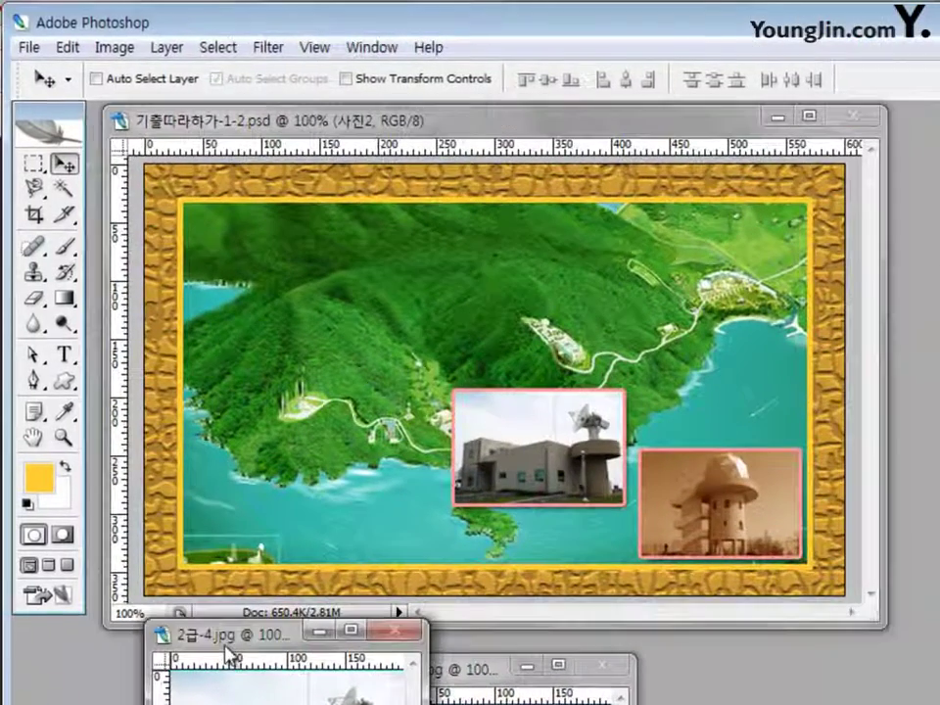
left_click(384, 649)
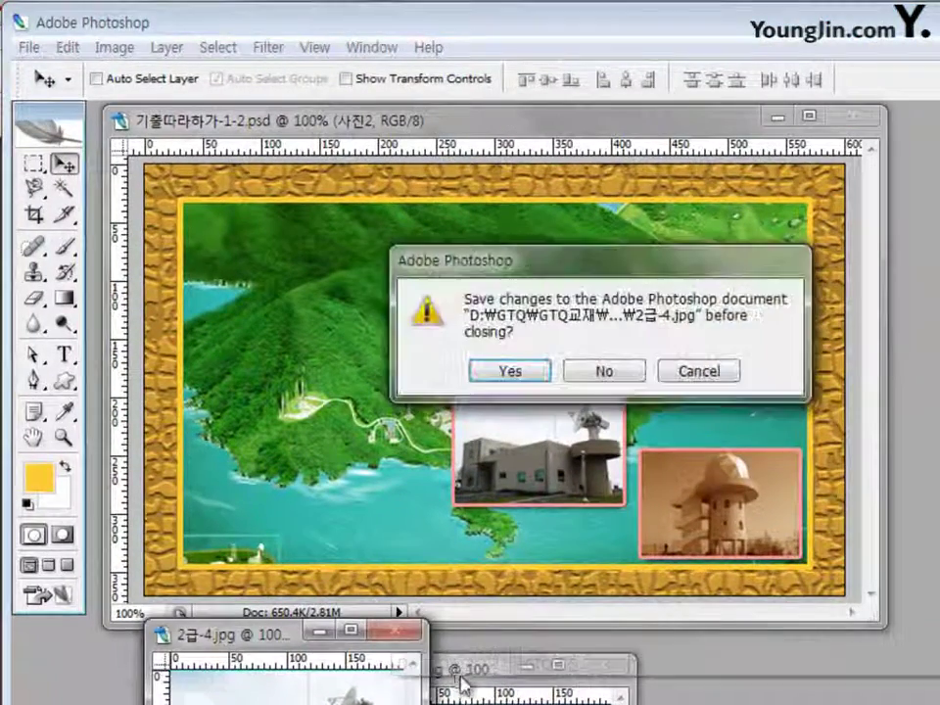
left_click(624, 377)
left_click_drag(455, 674, 309, 633)
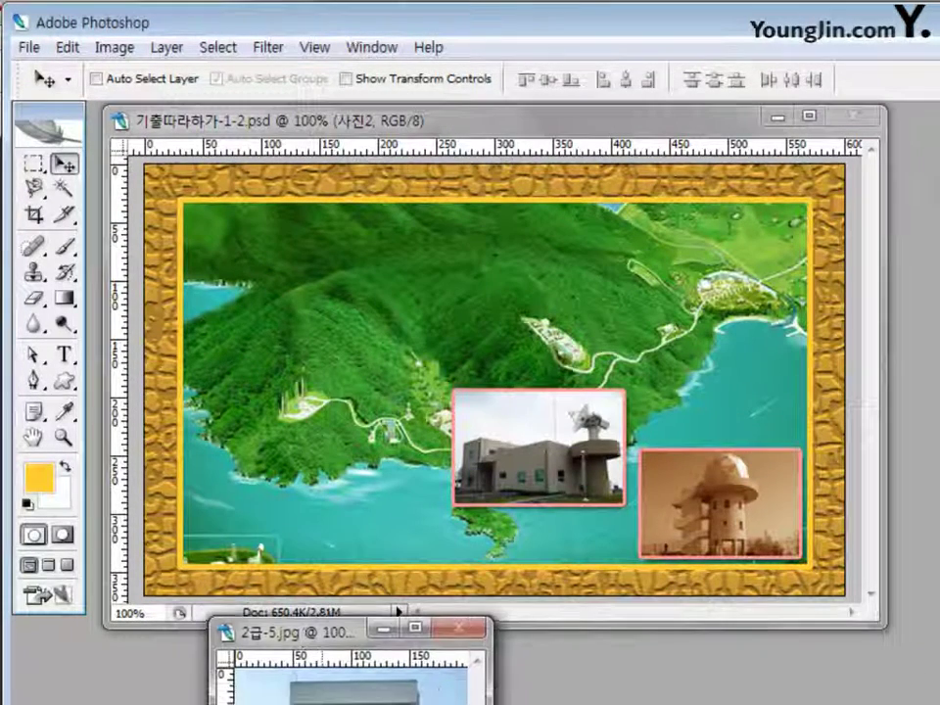
left_click_drag(225, 459, 370, 345)
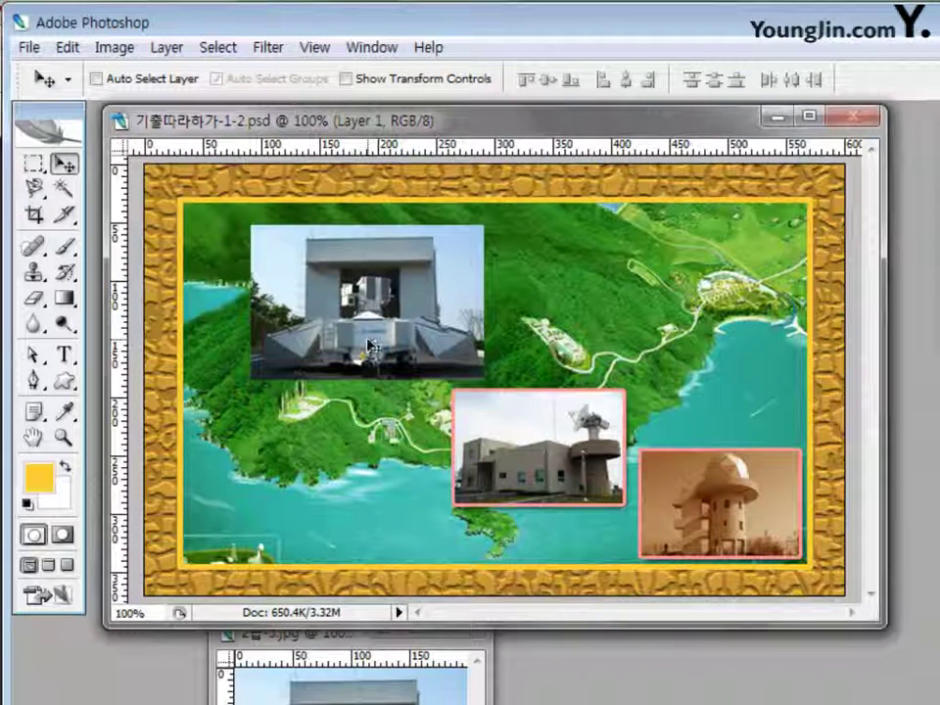
- Scale the 2급-5.jpg photo proportionally to about 70.2% and center it at about X 214.8 px, Y 137.3 px
key("ctrl+t")
left_click_drag(252, 227, 304, 267)
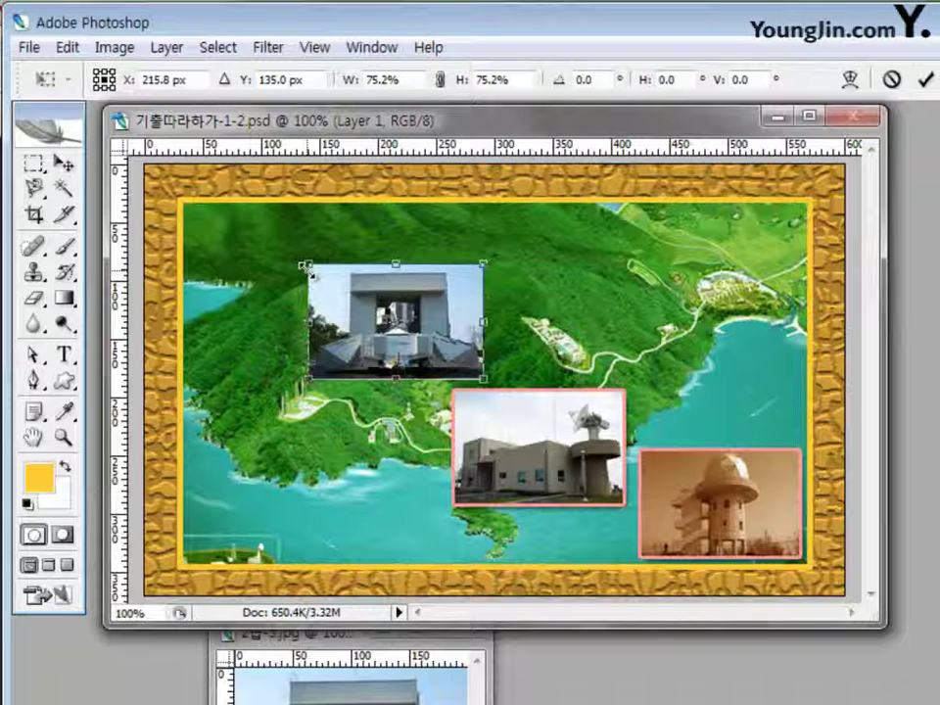
left_click_drag(311, 273, 324, 278)
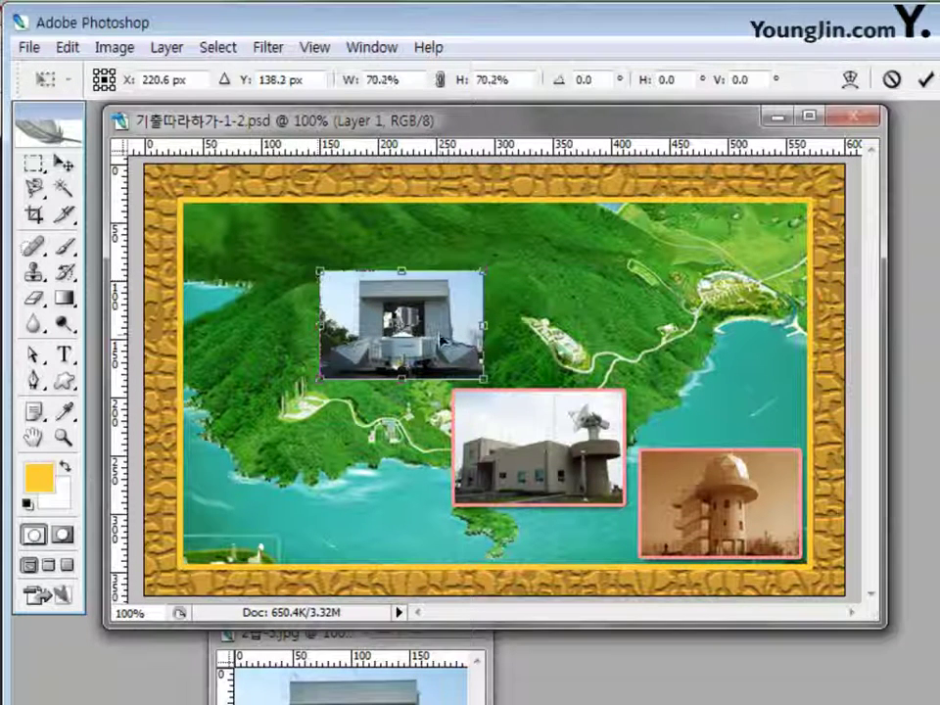
left_click_drag(441, 341, 436, 340)
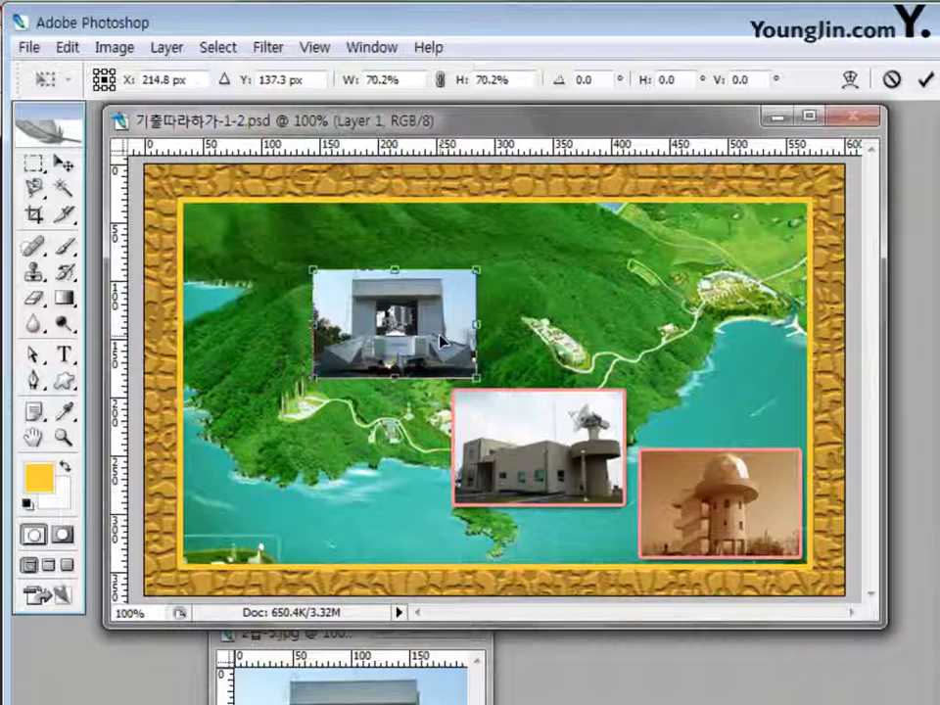
key("Return")
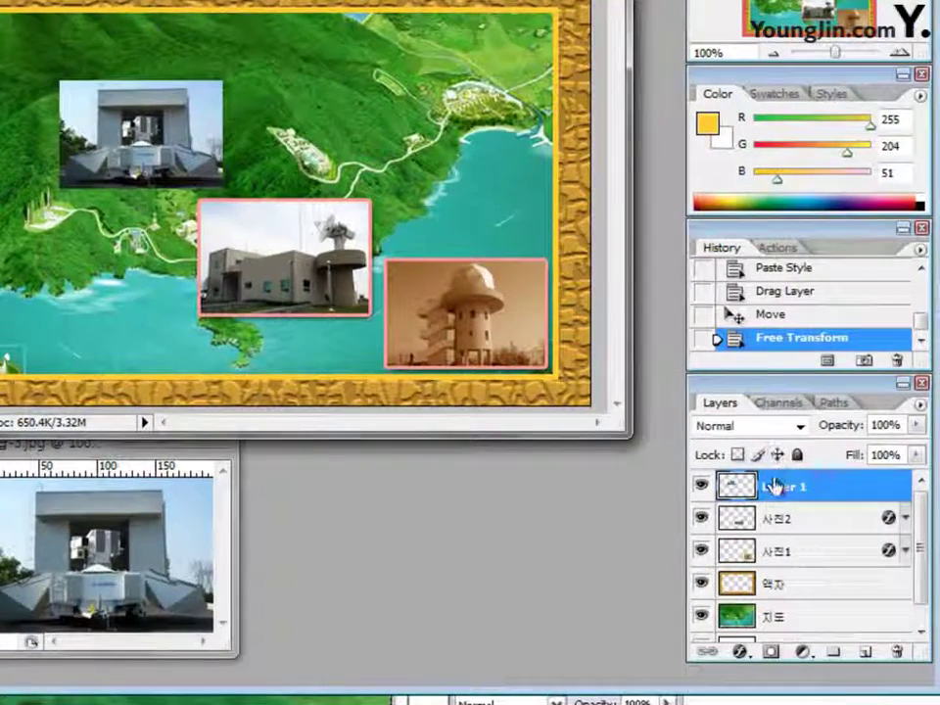
- Paste the copied stroke and shadow style onto the newly added photo's layer, and close 2급-5.jpg
right_click(776, 487)
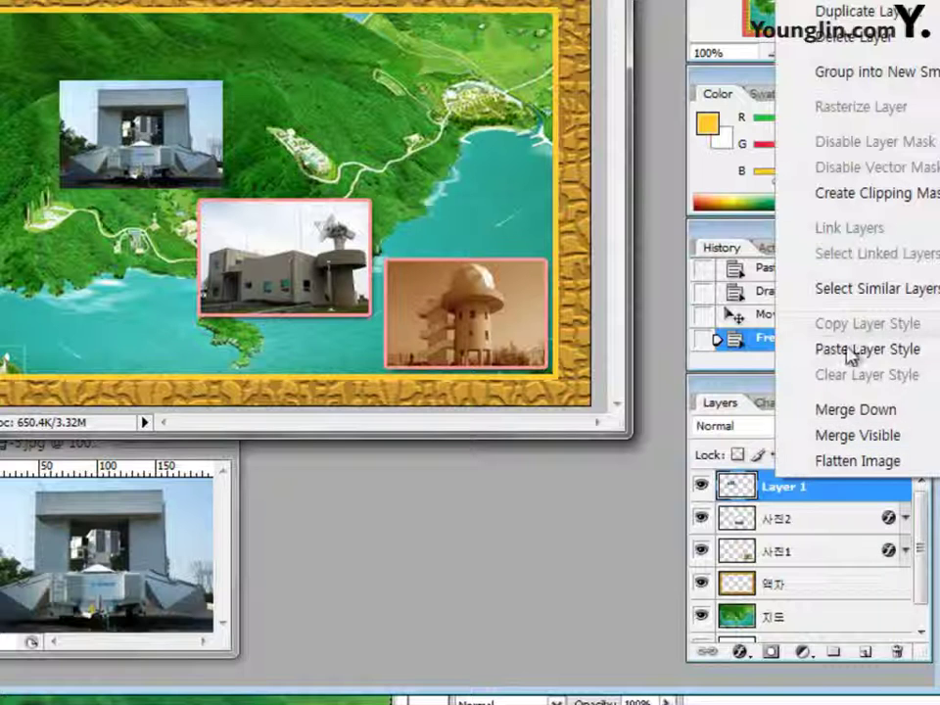
left_click(850, 350)
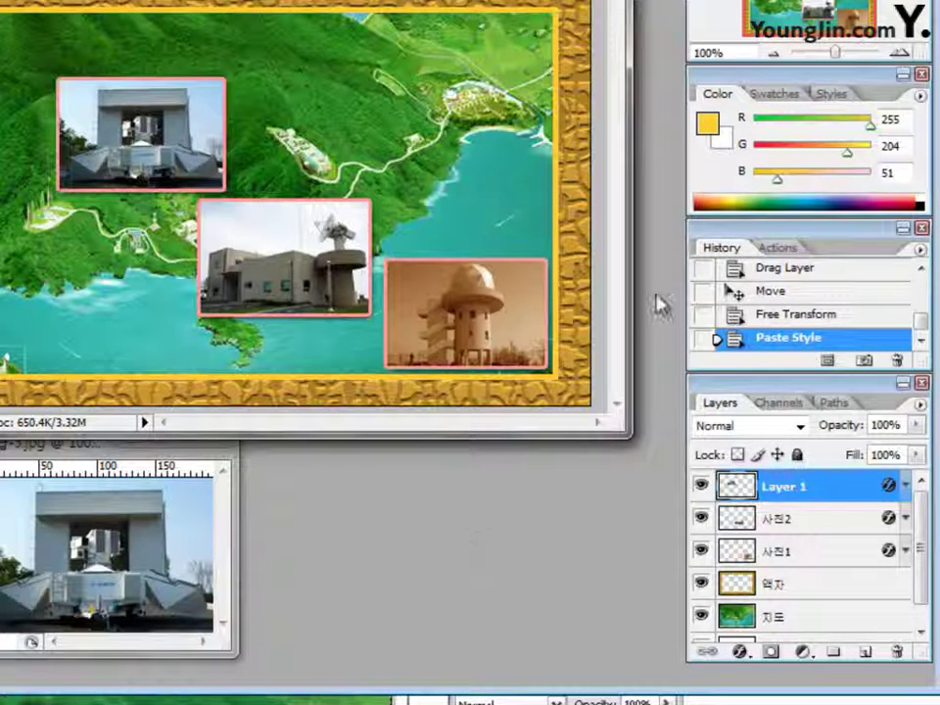
left_click(161, 443)
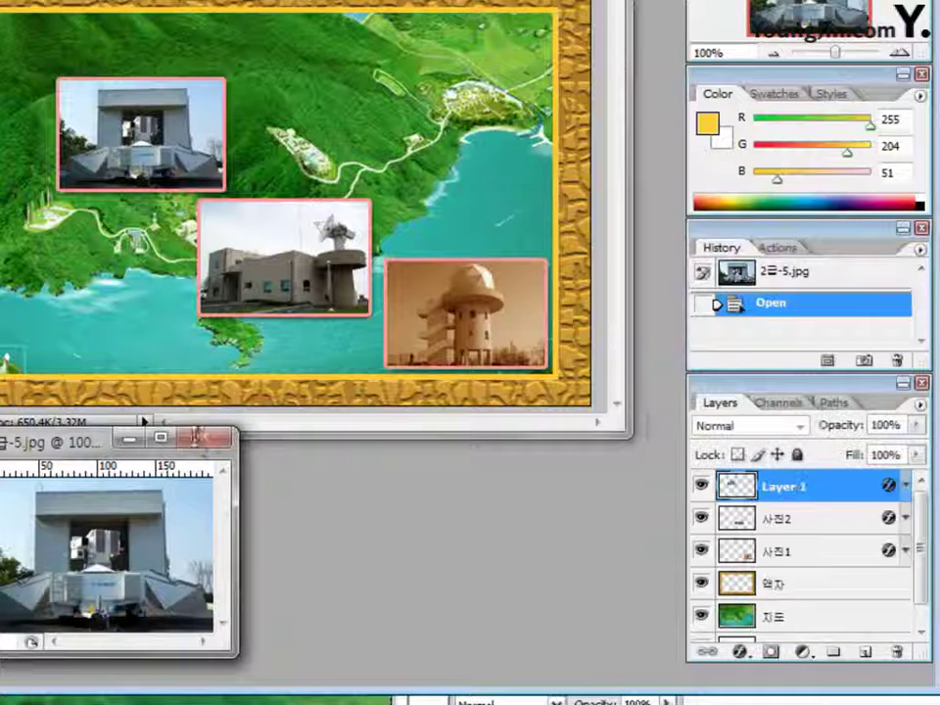
left_click(196, 438)
- Rename the newest photo layer as 사진3
double_click(787, 486)
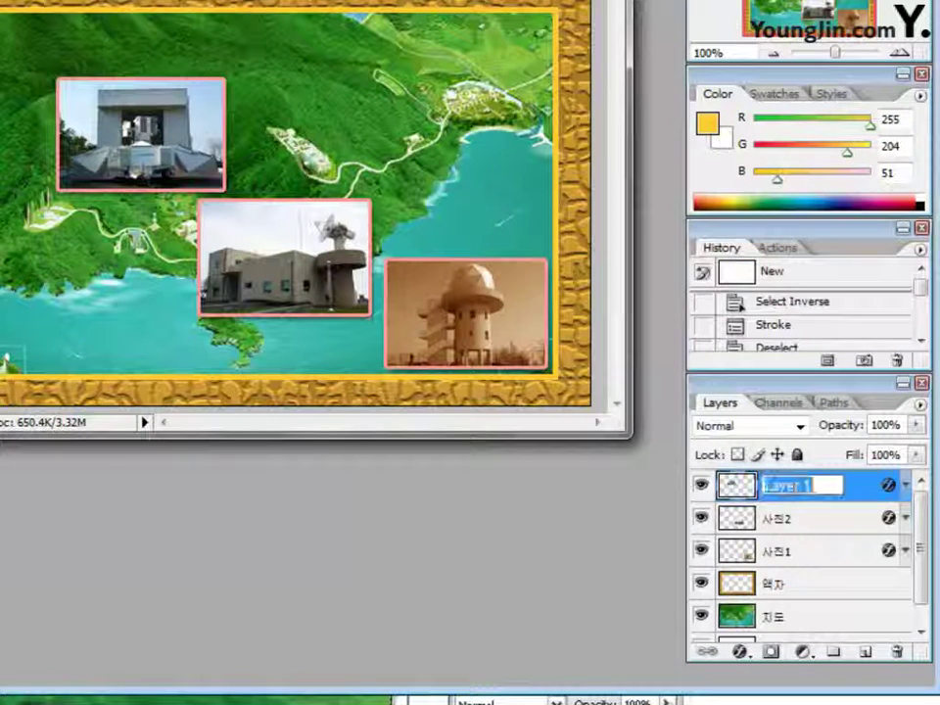
type("샂")
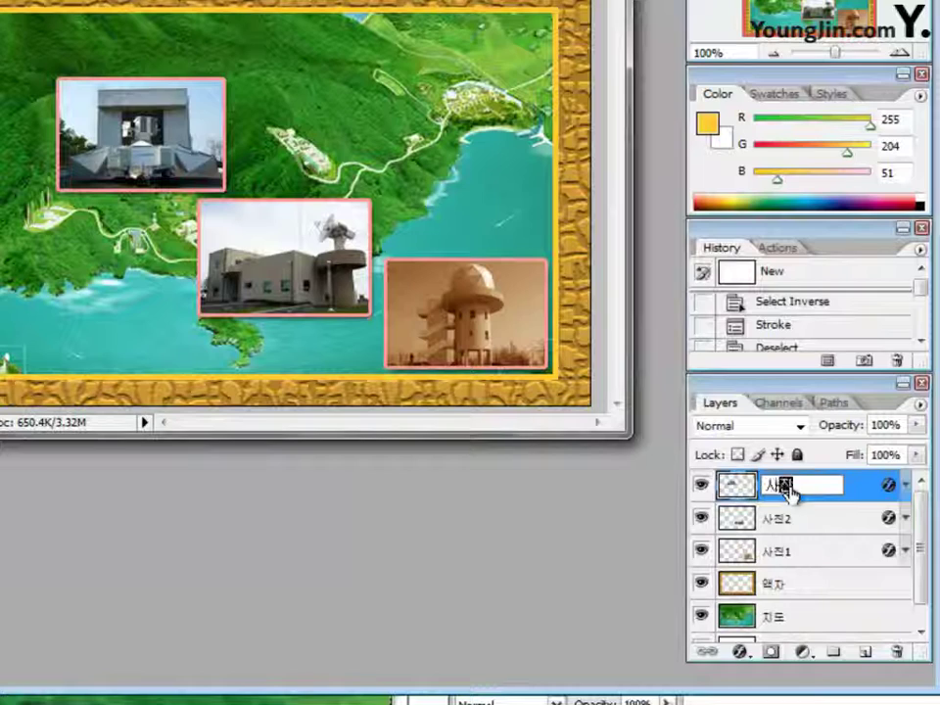
type("3")
key("Return")
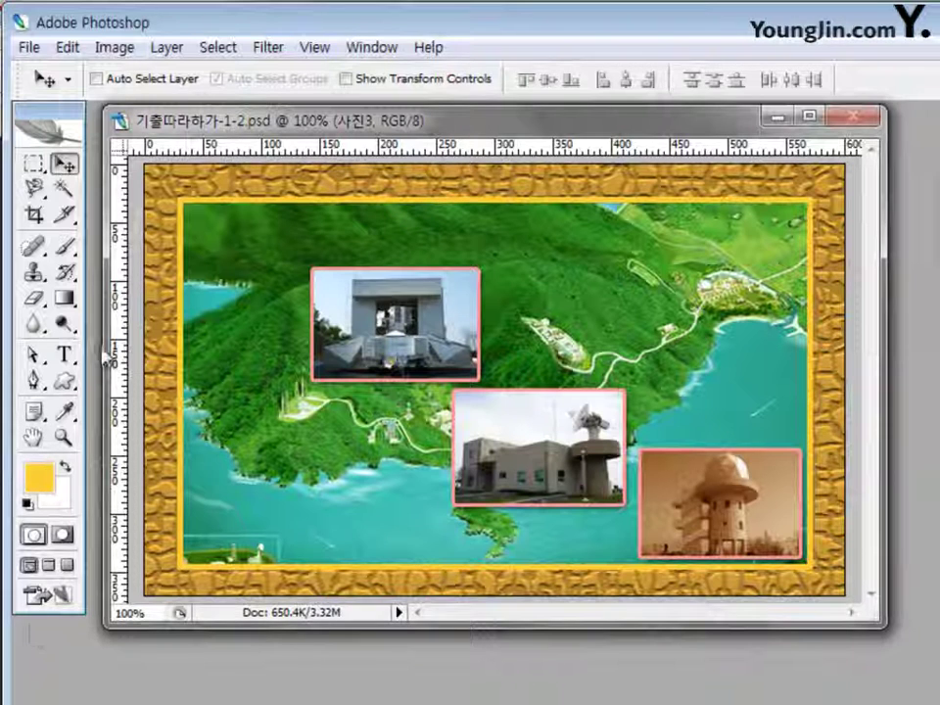
- Set the horizontal Type tool to the 굴림 font at 40 pt with white text
left_click(63, 356)
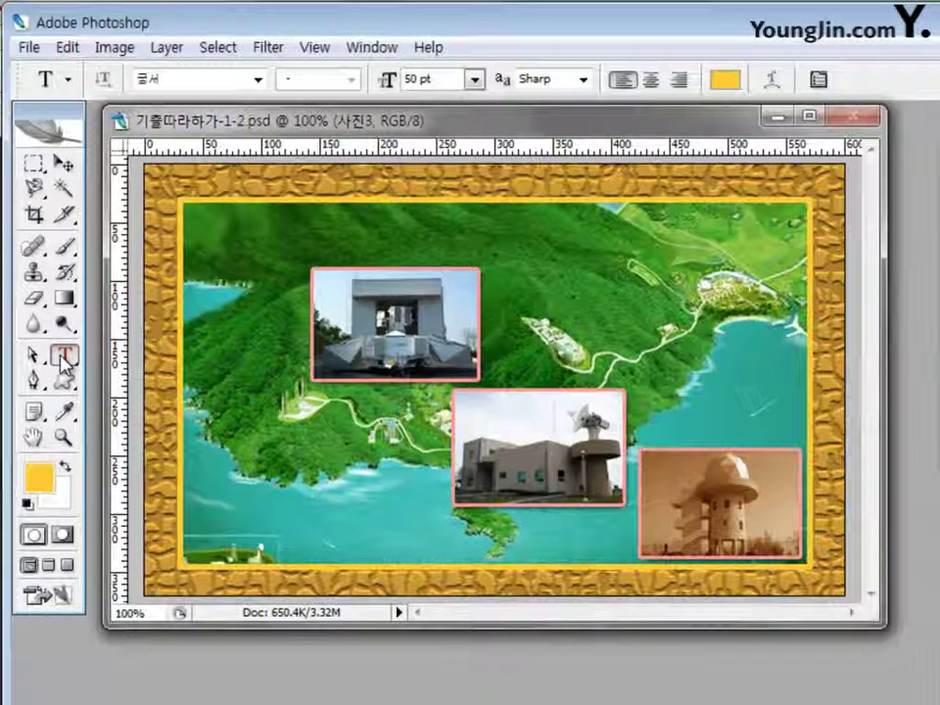
left_click(63, 358)
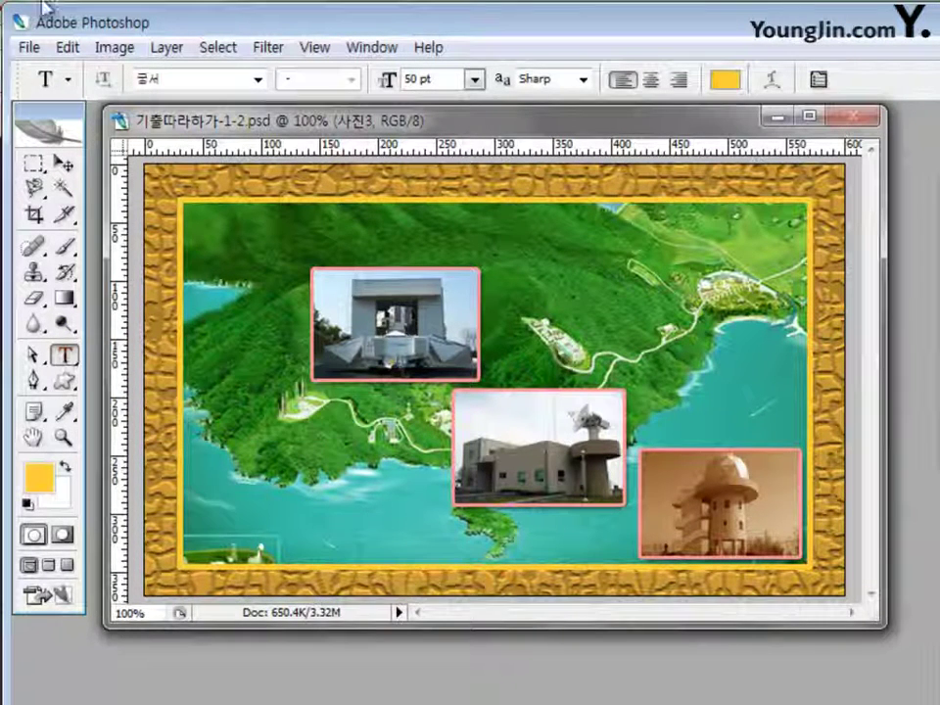
left_click(258, 79)
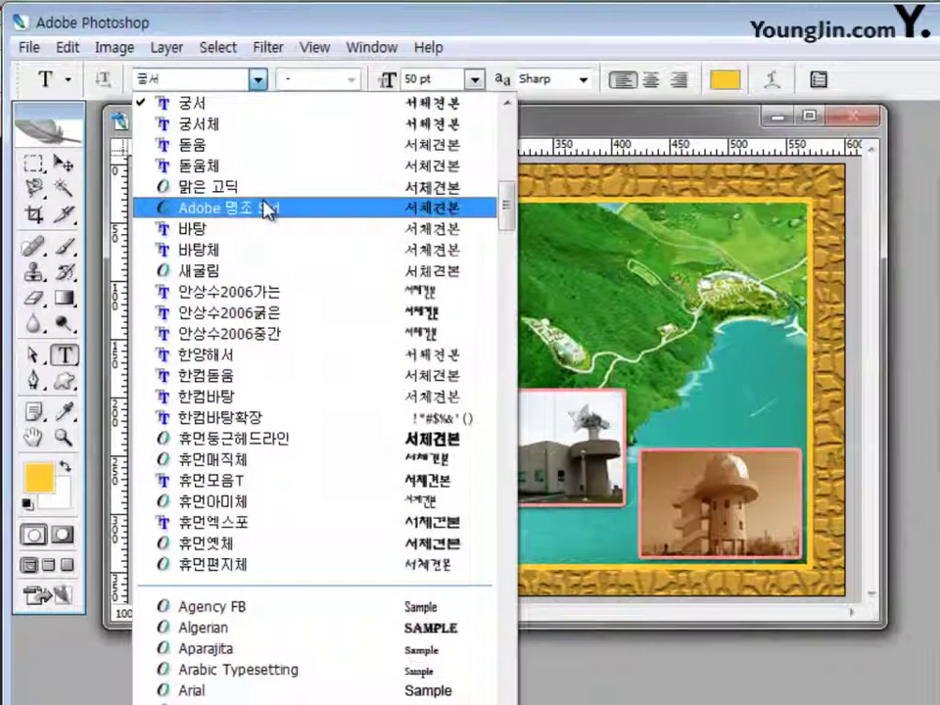
scroll(249, 162, "up", 2)
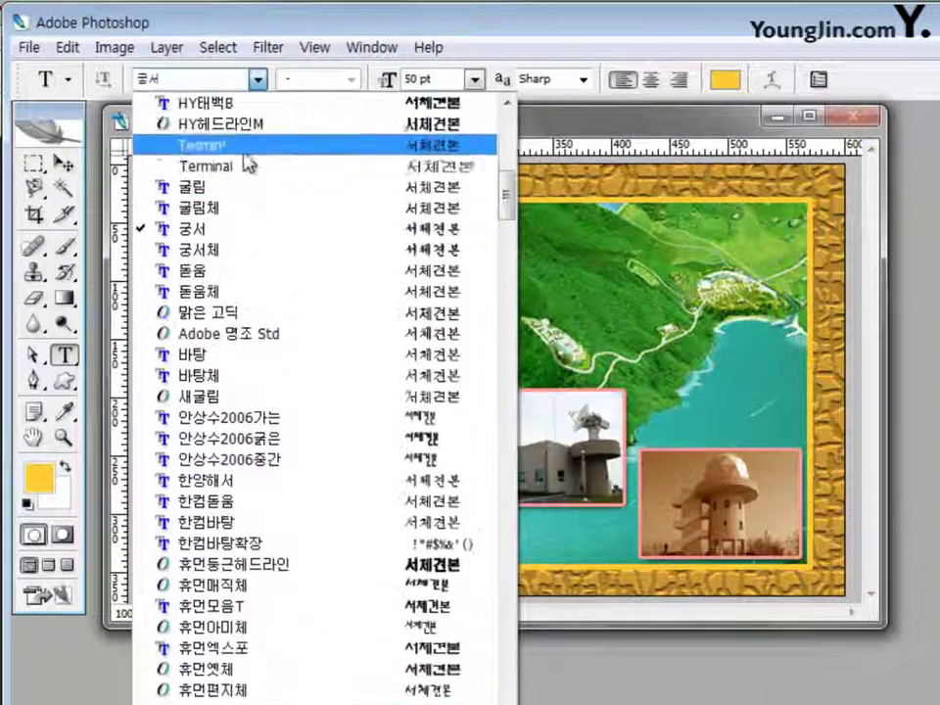
left_click(253, 204)
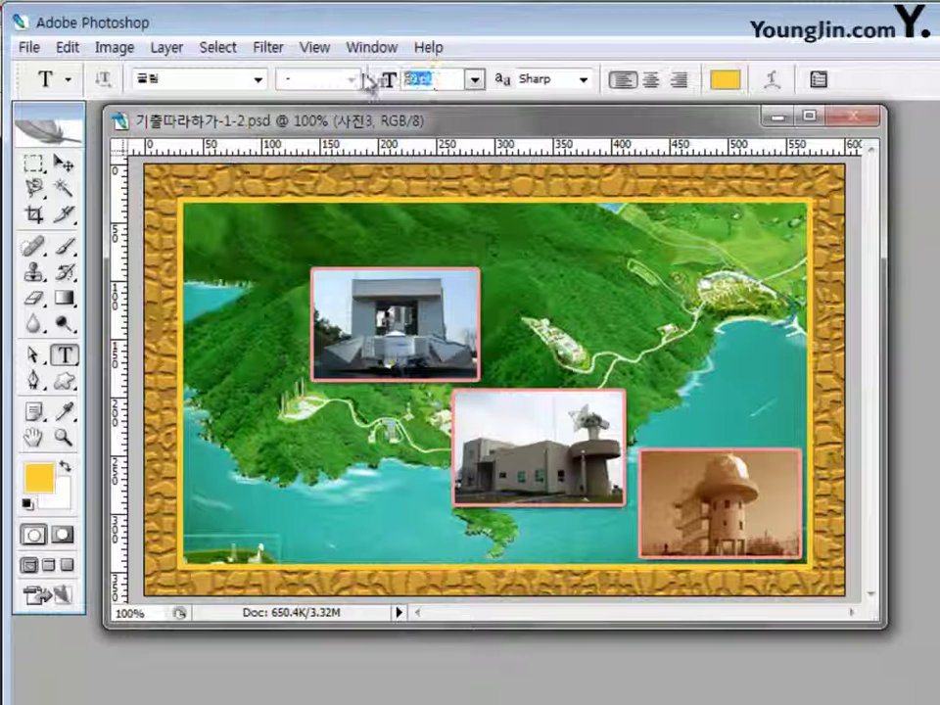
type("4")
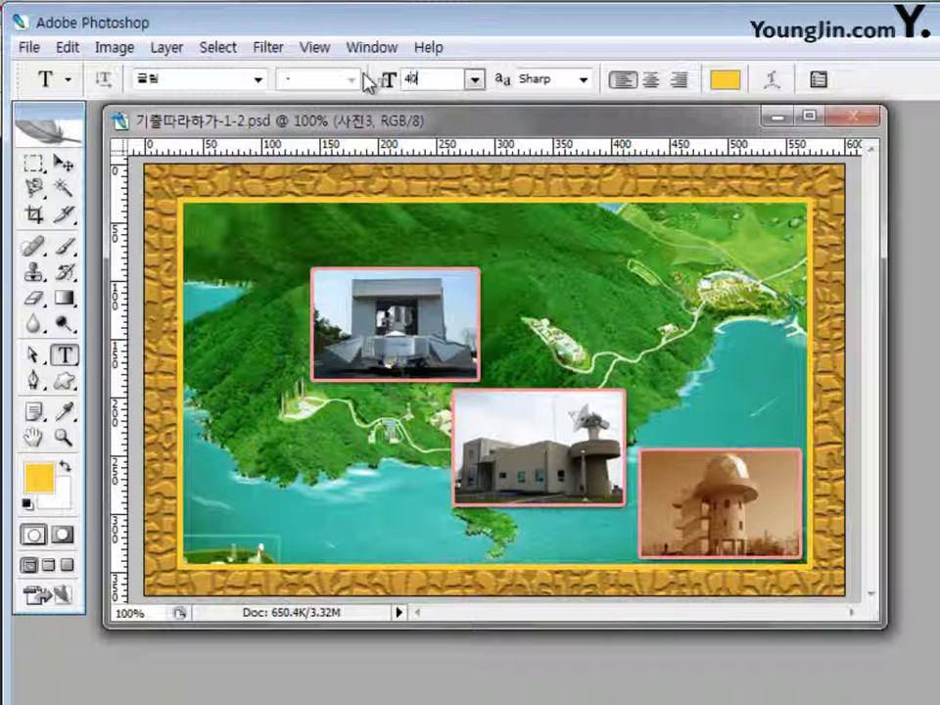
type("0")
key("Return")
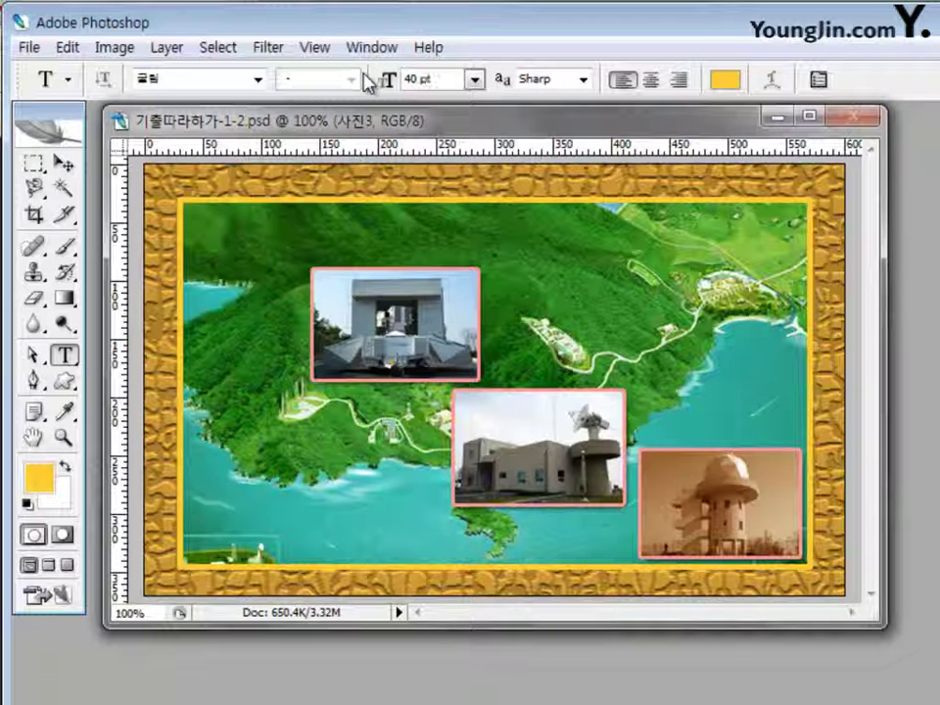
left_click(723, 82)
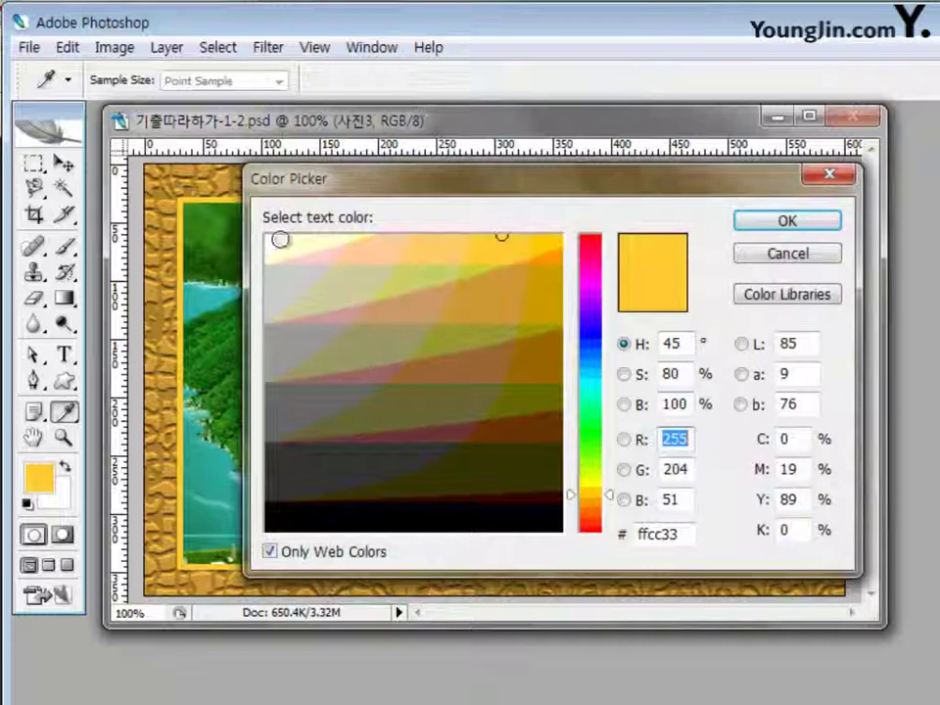
left_click(280, 239)
left_click(802, 225)
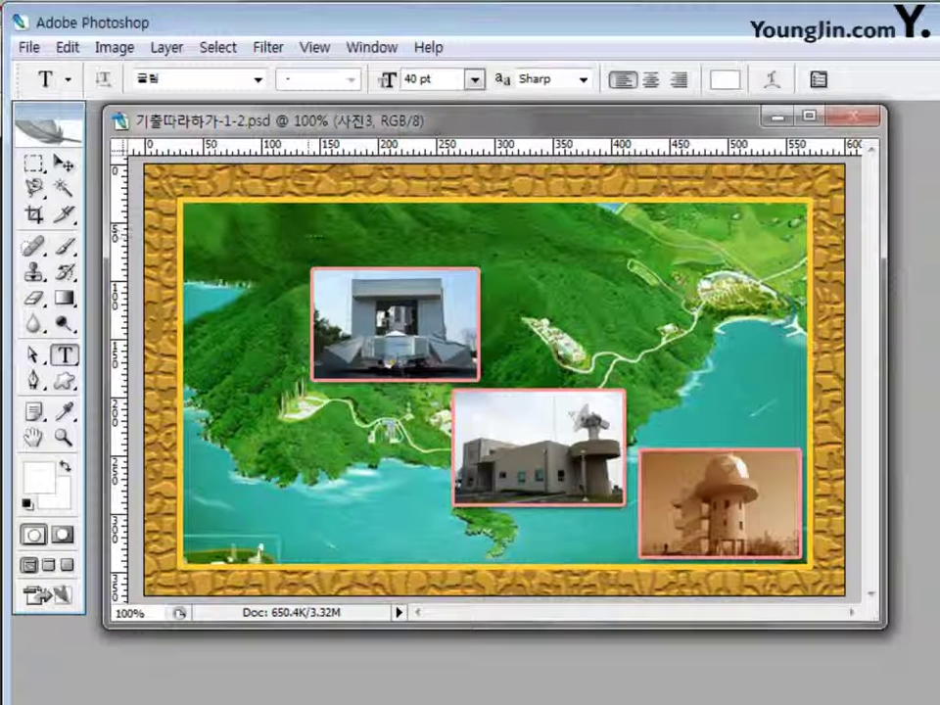
- Add the title 나로 조감도 on the map above the upper-left building photo and commit the text
left_click(211, 245)
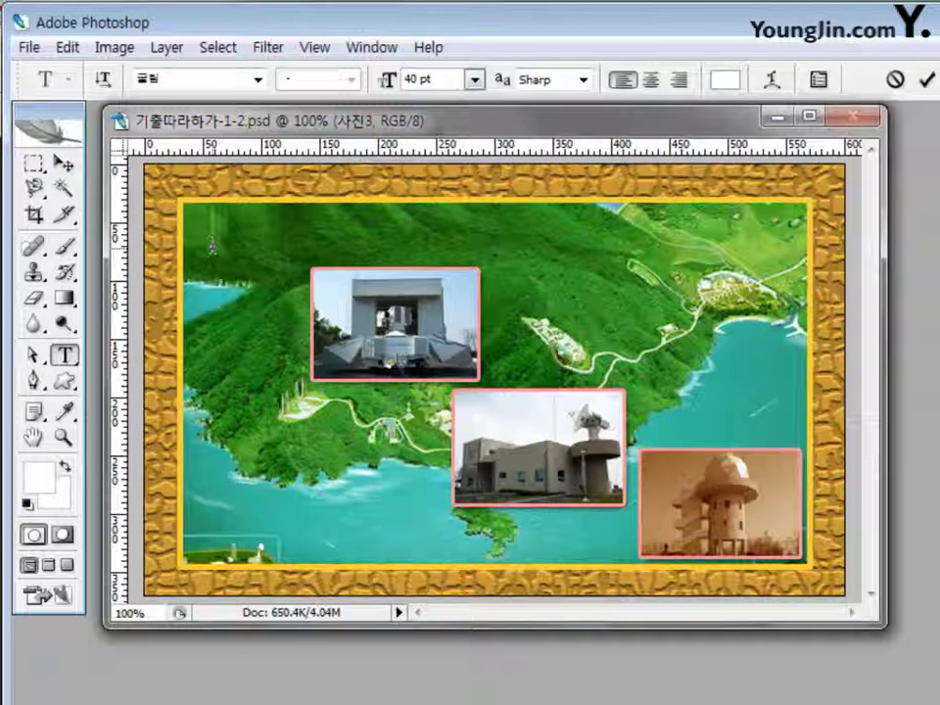
type("나")
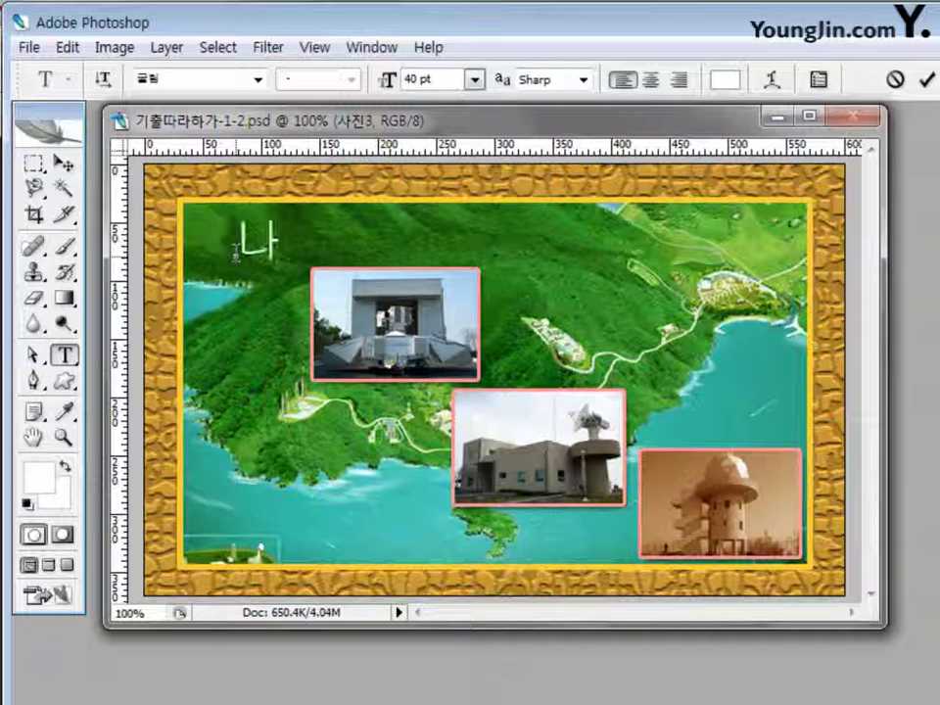
type("로 조감도")
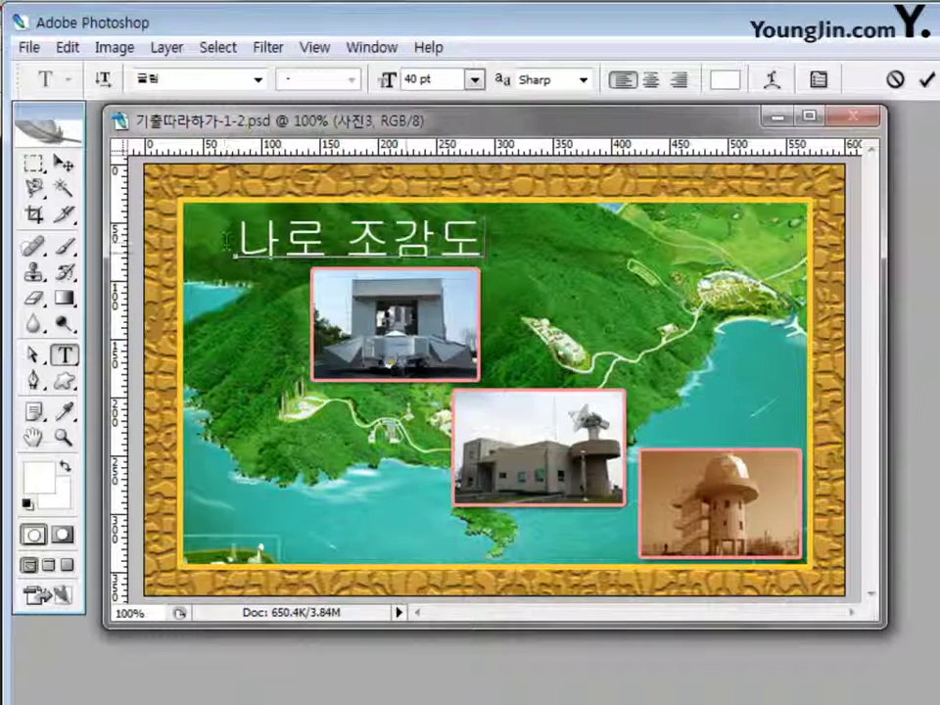
left_click_drag(227, 240, 215, 238)
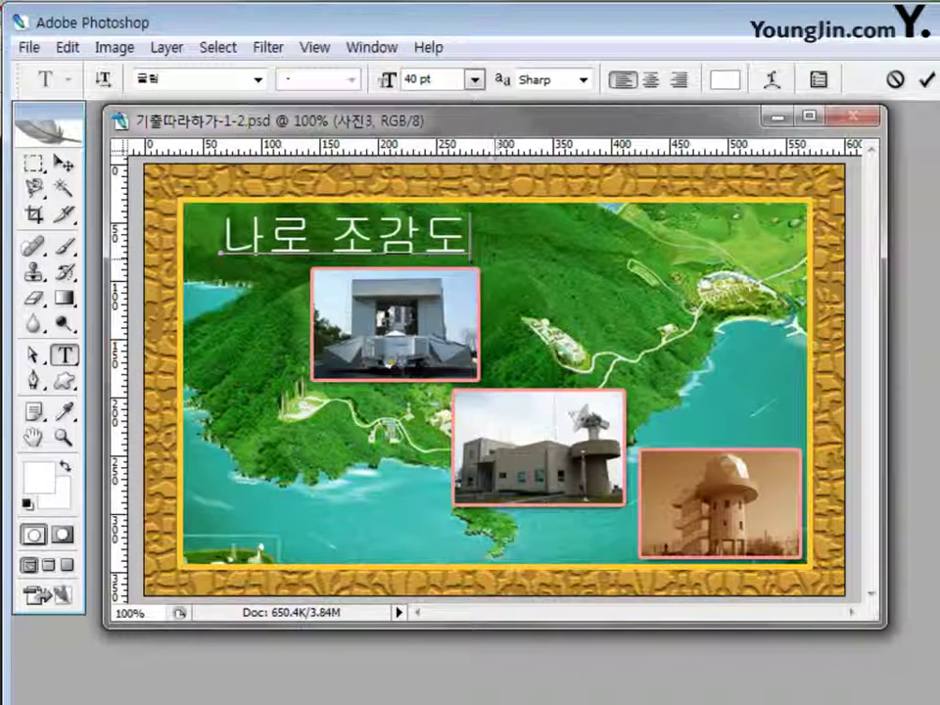
left_click(926, 79)
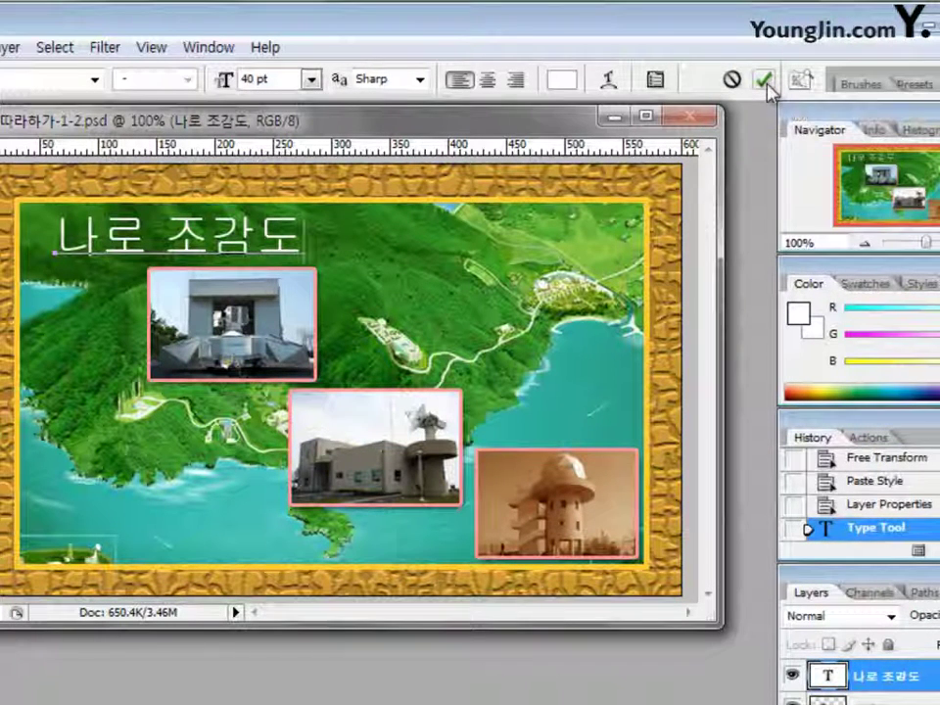
left_click(765, 82)
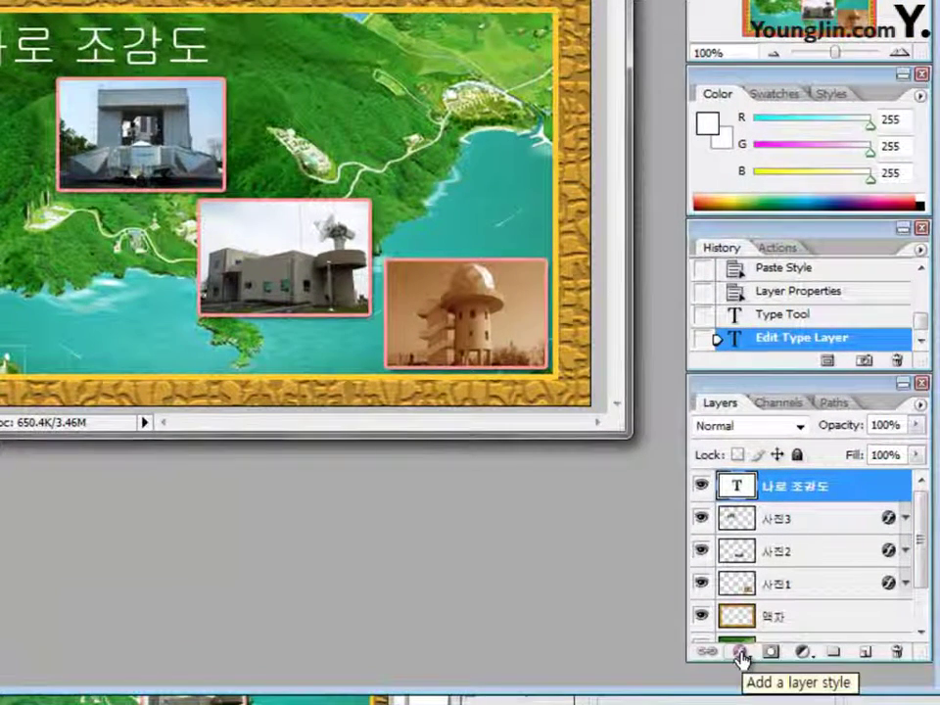
- Give the 나로 조감도 text layer a 2 px outside stroke in colour #ff6666
left_click(740, 653)
left_click(799, 635)
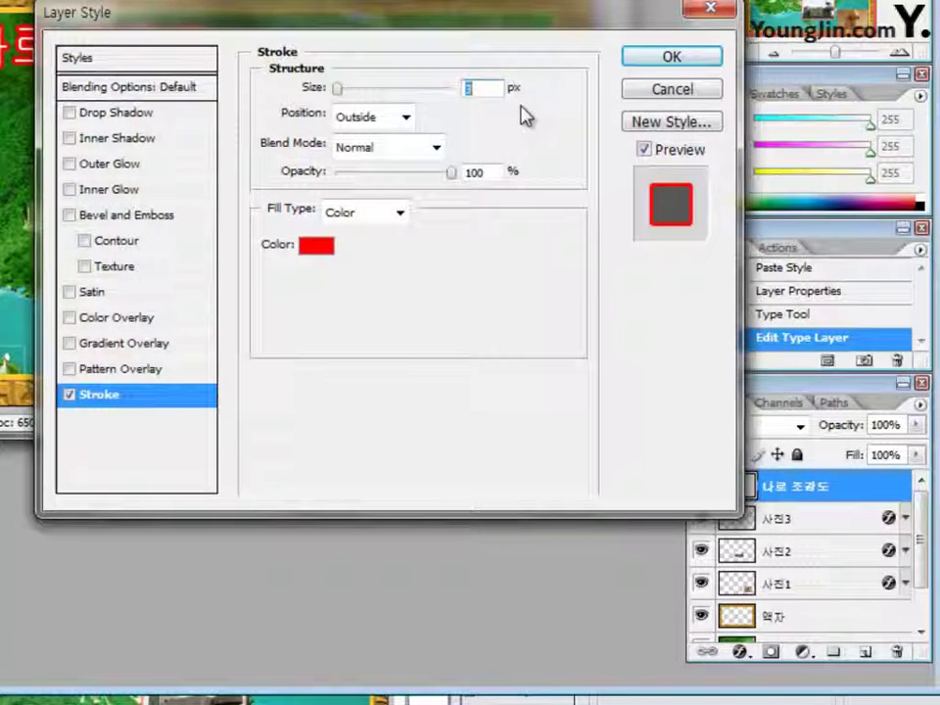
type("2")
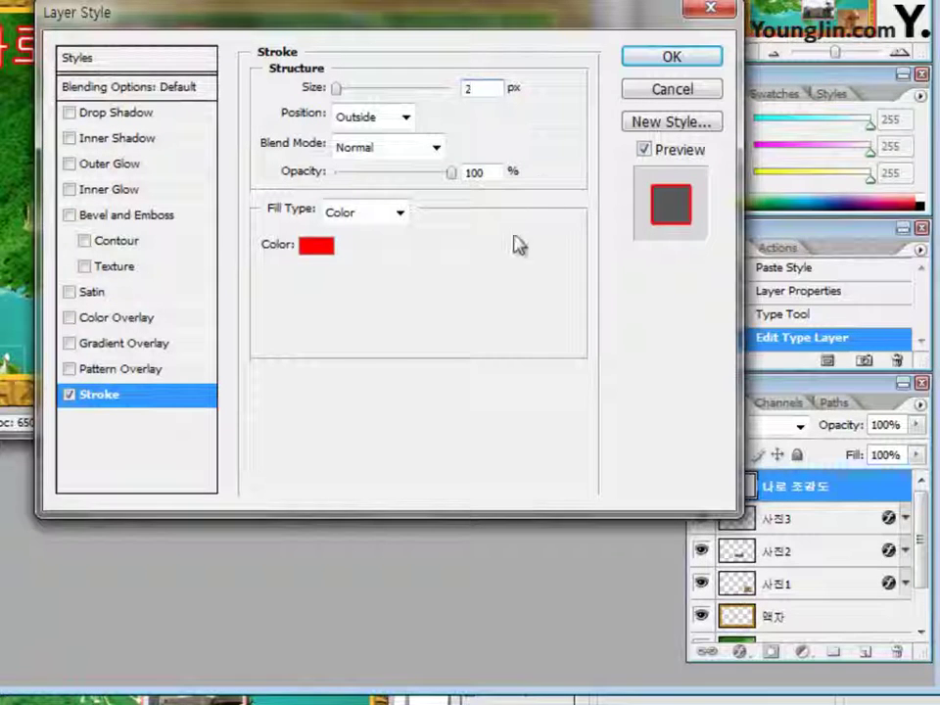
left_click(316, 247)
double_click(421, 343)
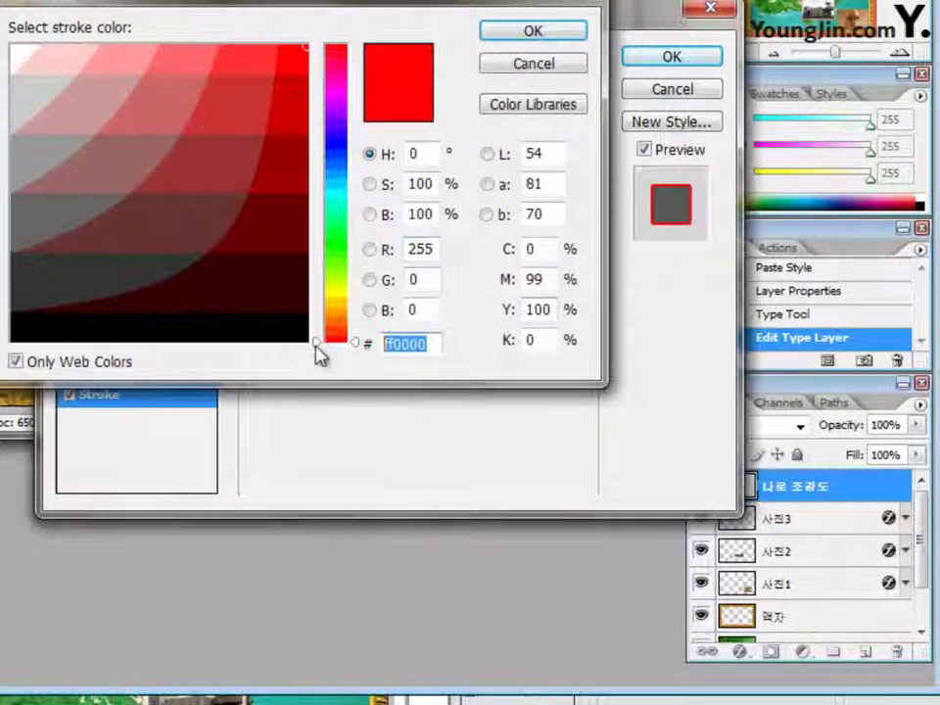
left_click(426, 345)
double_click(430, 343)
type("ff6")
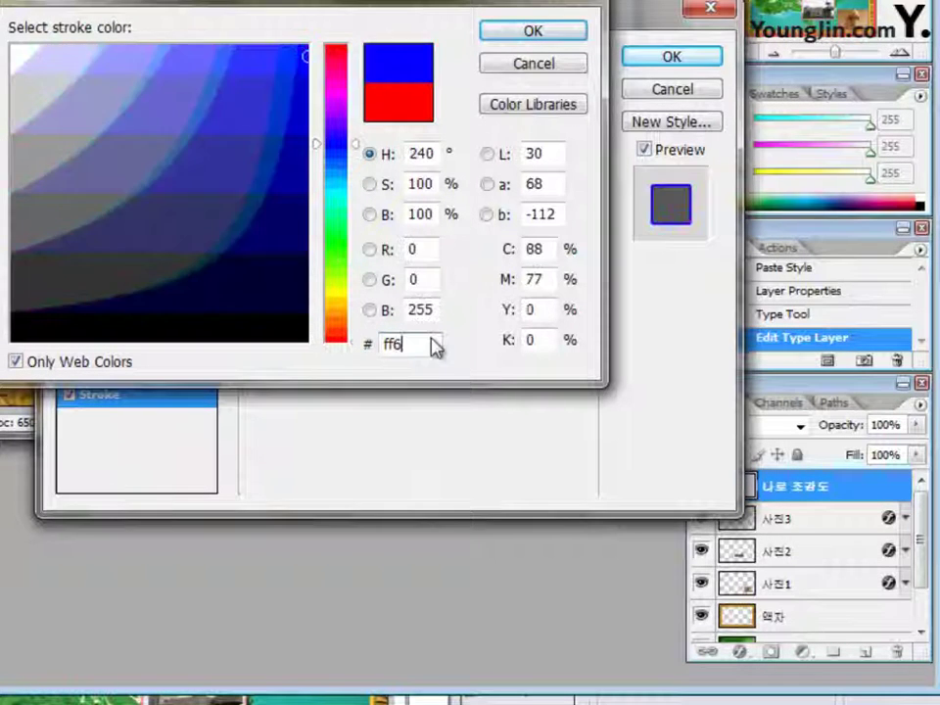
type("666")
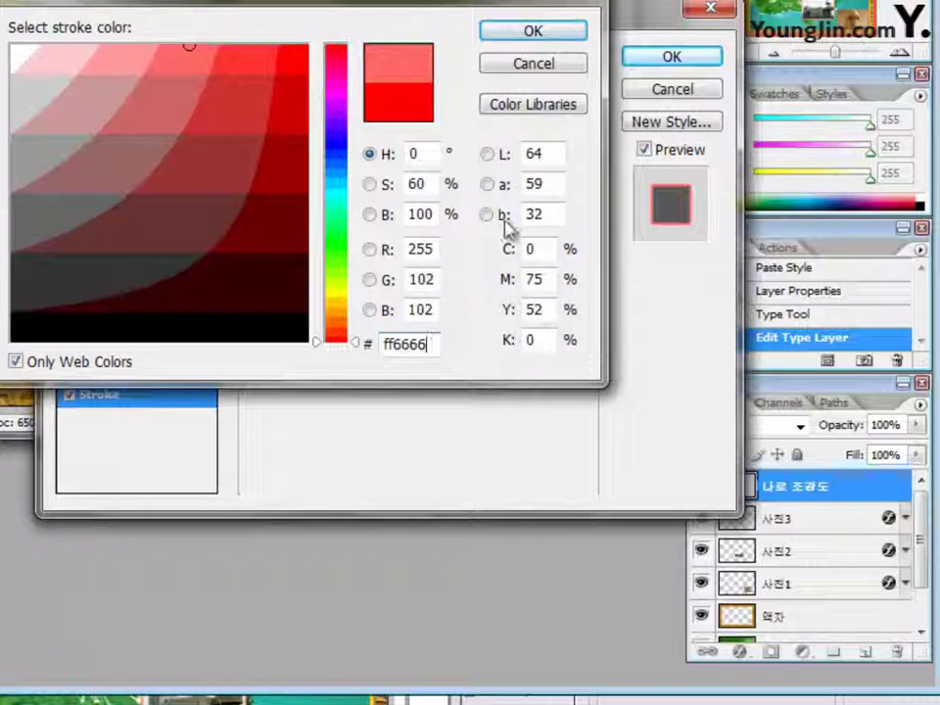
left_click(522, 36)
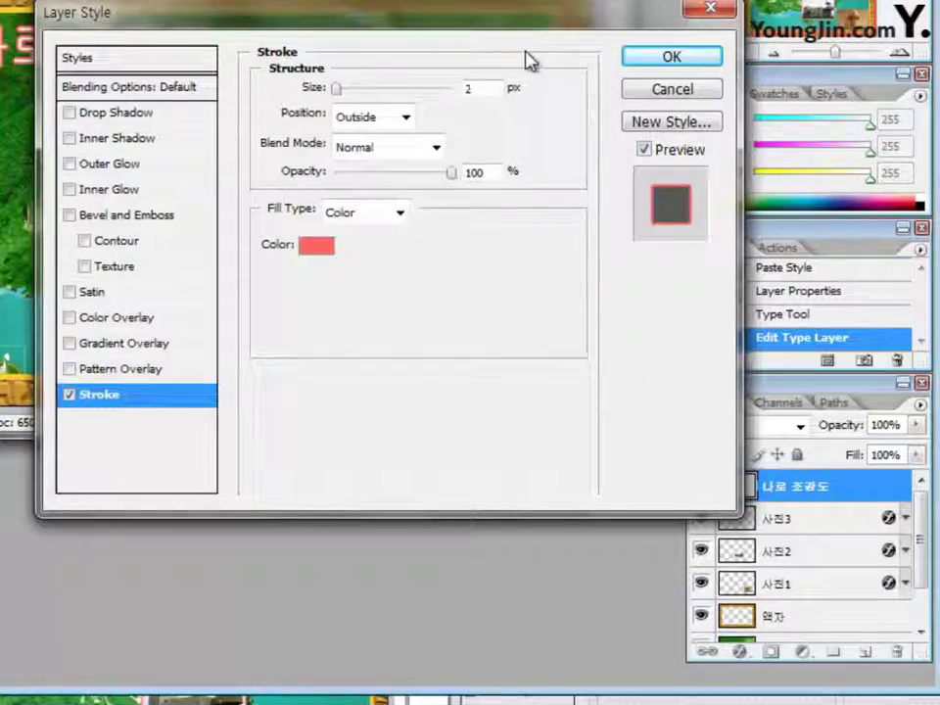
left_click(646, 67)
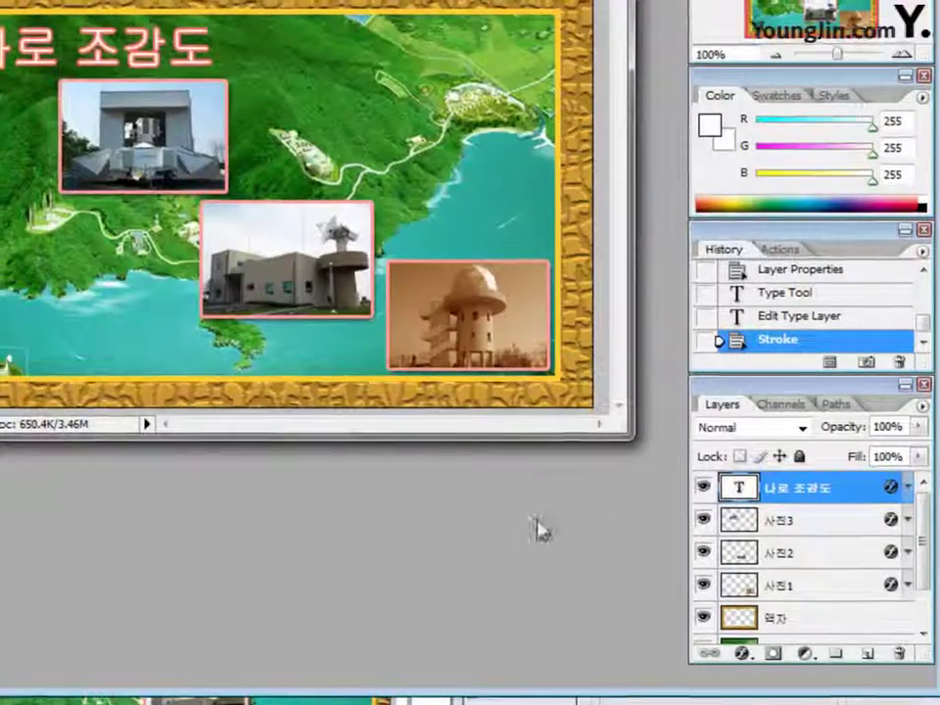
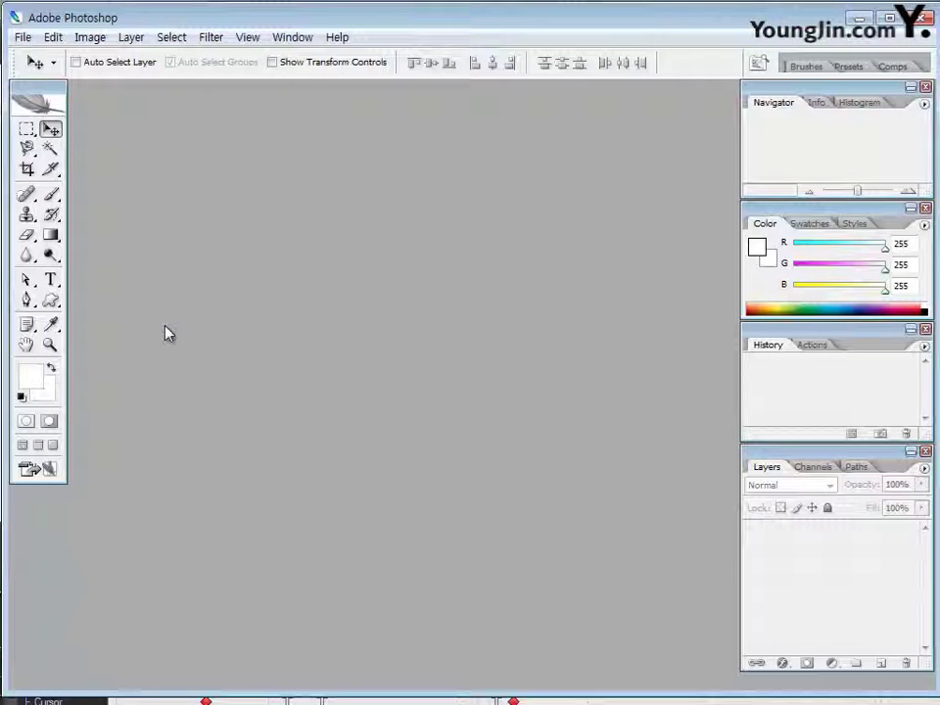
- Create a 650 × 550 pixel RGB document at 72 pixels/inch with a white background, and enlarge its window to fit the canvas
key("ctrl+n")
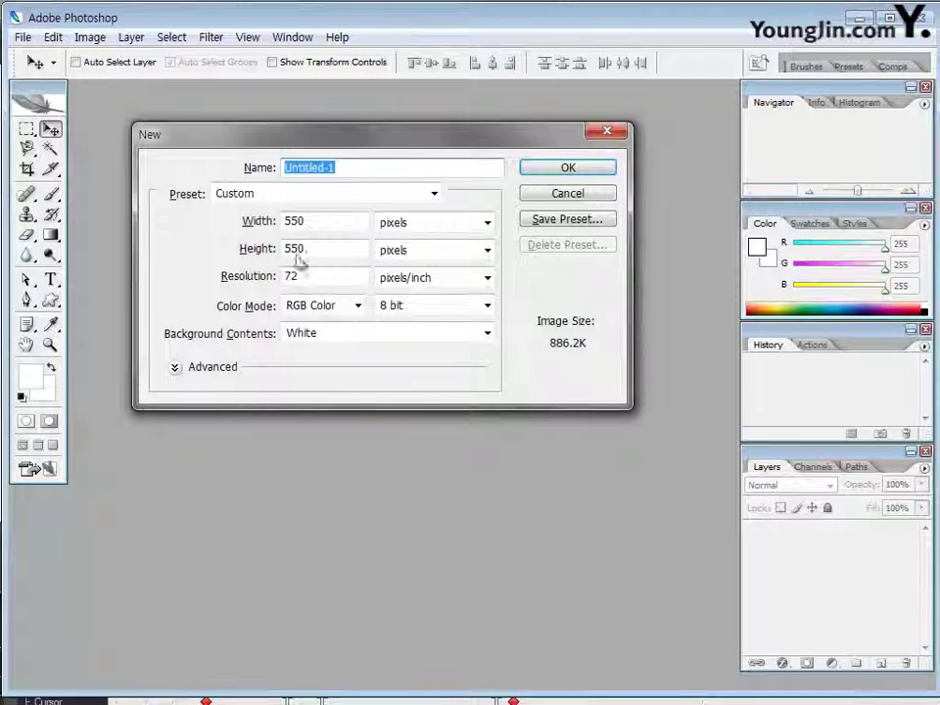
left_click(322, 224)
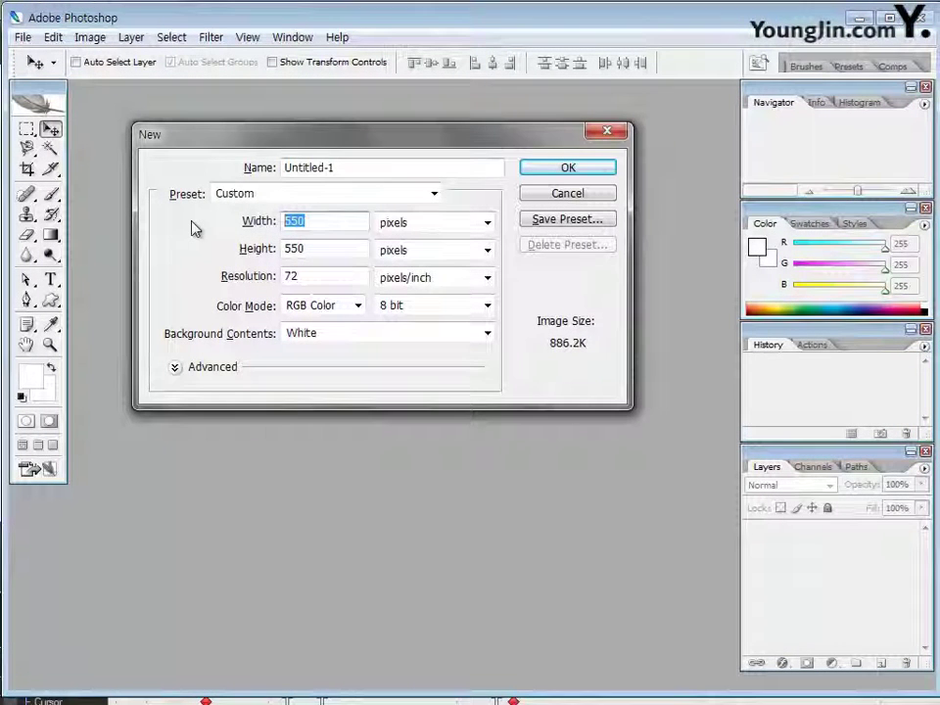
type("6")
key("Tab")
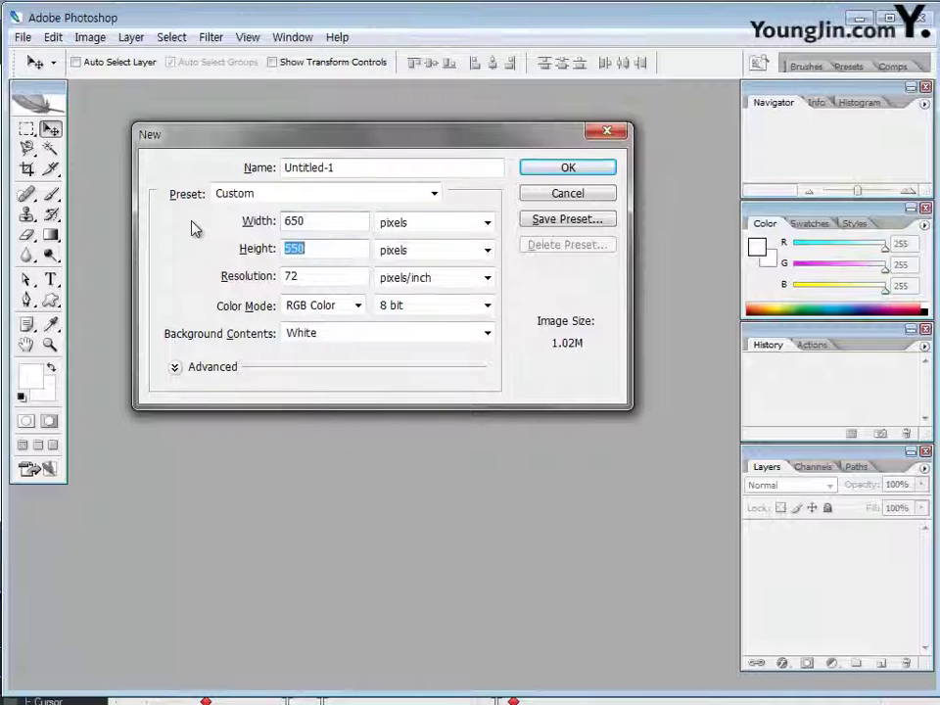
type("550")
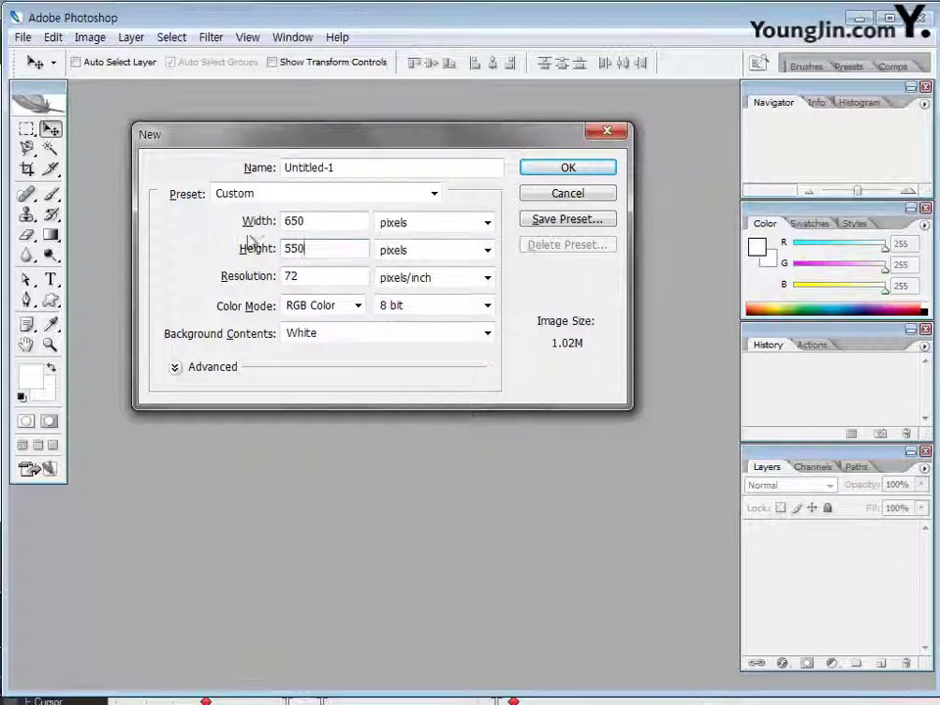
key("ctrl+a")
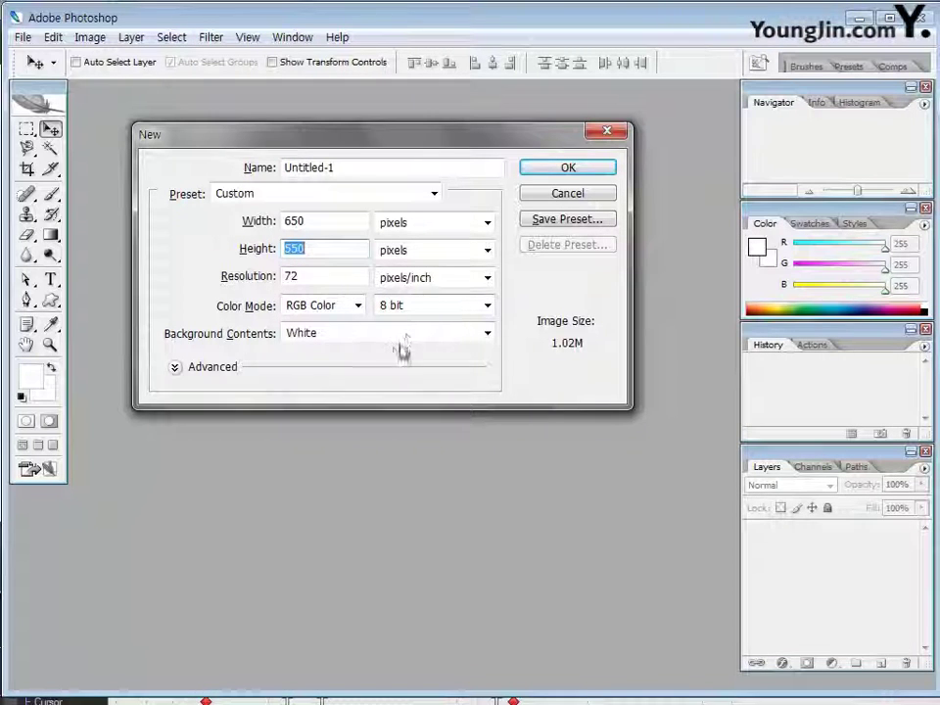
left_click(537, 173)
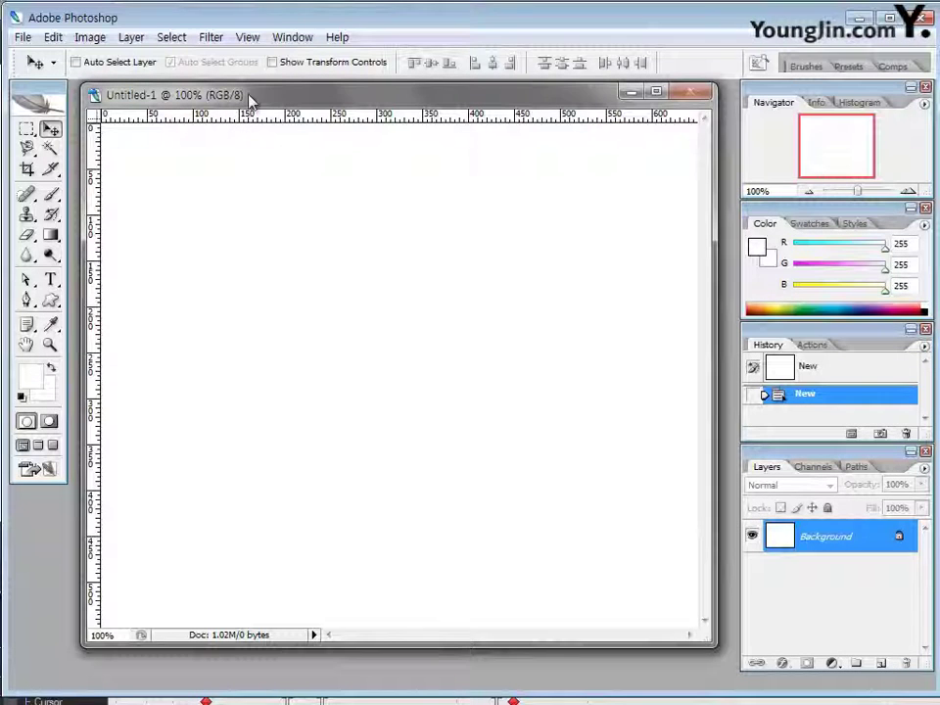
left_click_drag(250, 97, 242, 100)
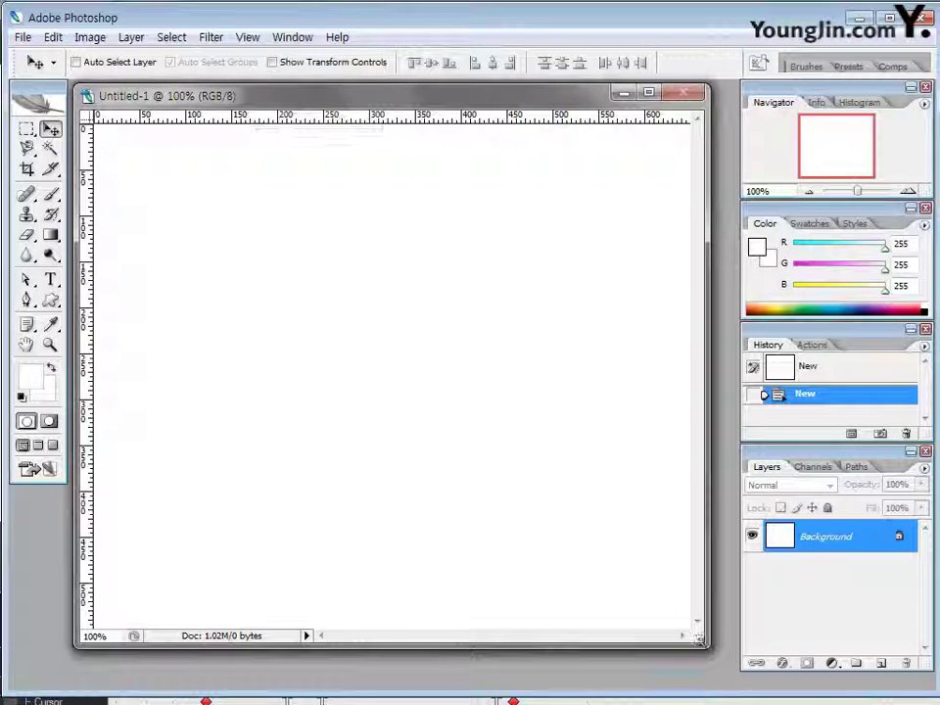
left_click_drag(699, 640, 708, 651)
- Save the new document in Photoshop format in the GTQ folder as 기출따라하가-1-3
left_click(21, 36)
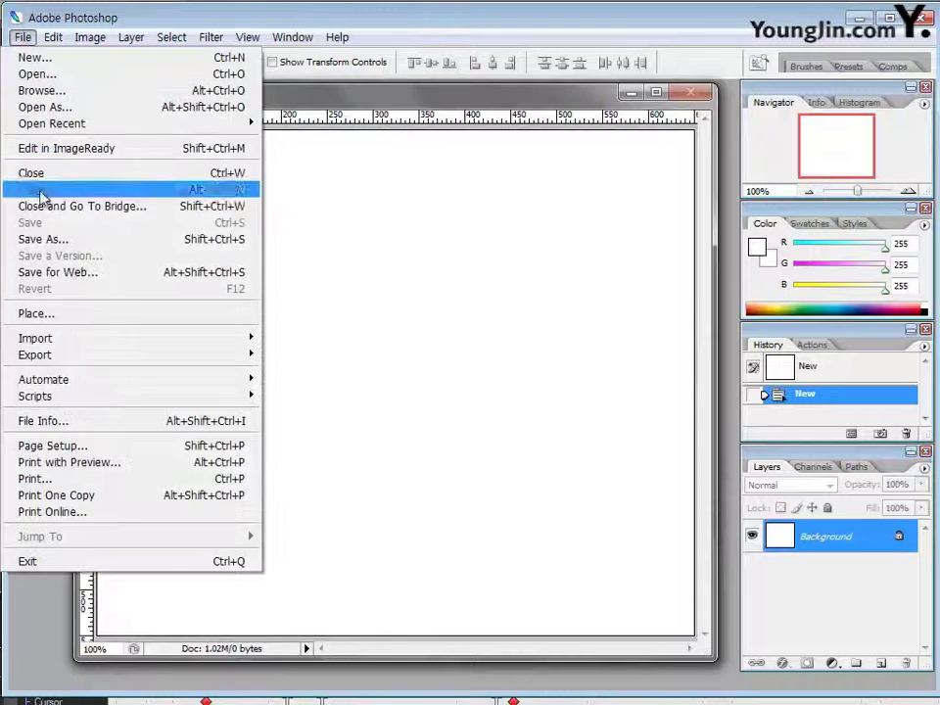
left_click(51, 241)
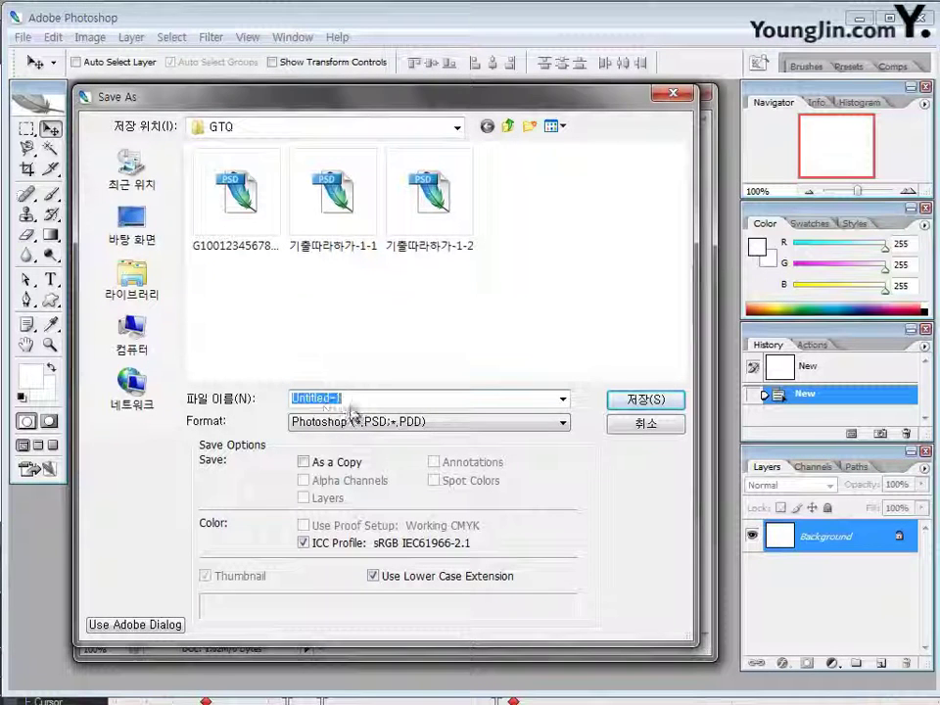
left_click(447, 250)
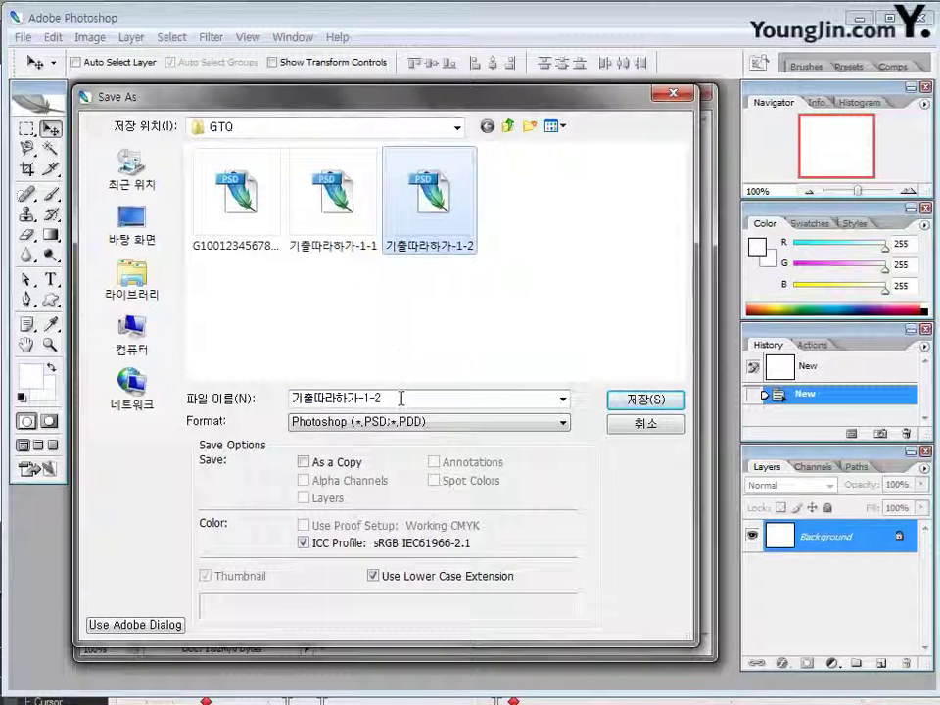
left_click(401, 399)
left_click(401, 399)
key("BackSpace")
type("ㅓ")
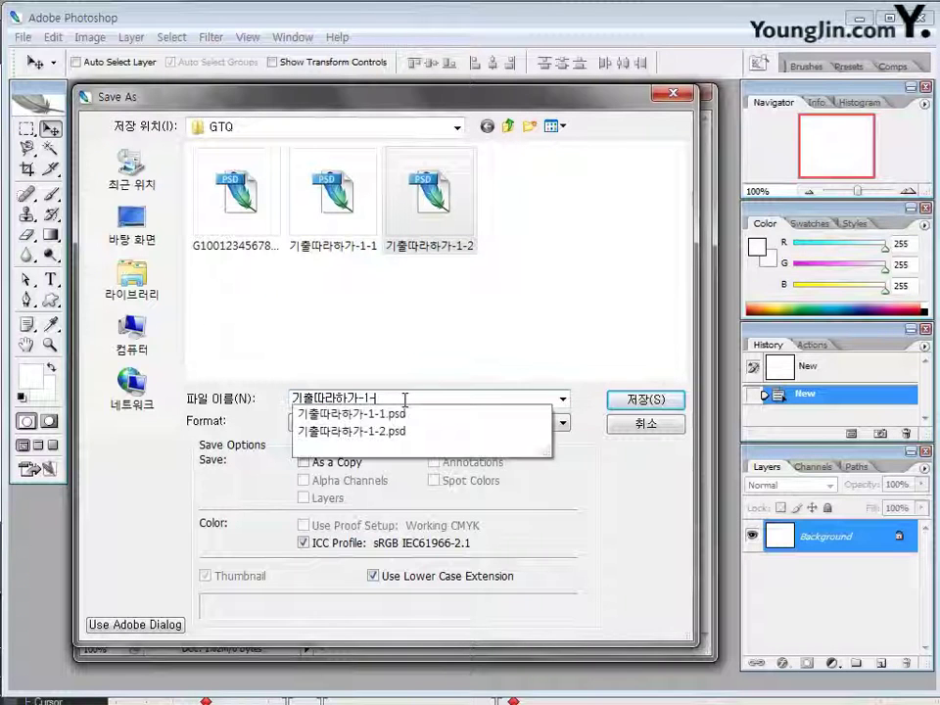
key("BackSpace")
type("3")
left_click(665, 400)
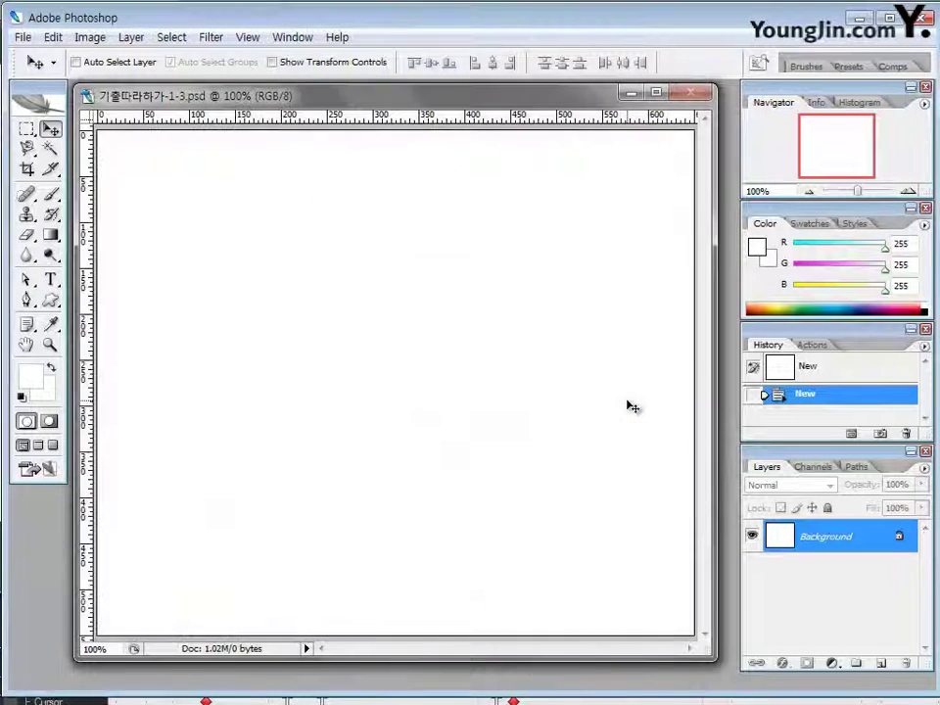
- Open the source images 2급-6 through 2급-9 together from the Chapter01 folder
double_click(54, 526)
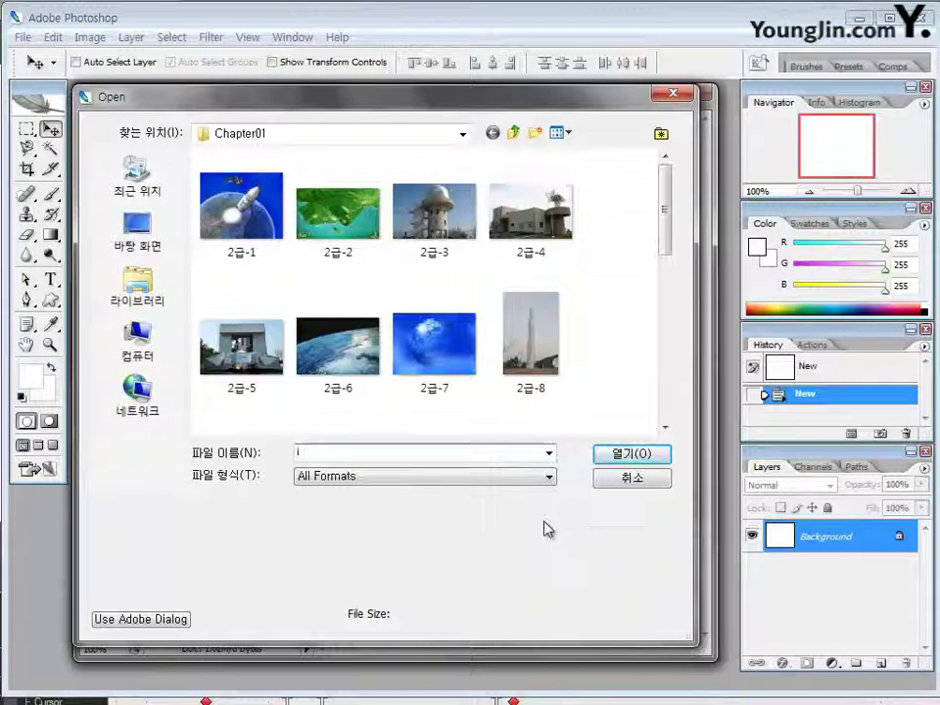
left_click(324, 364)
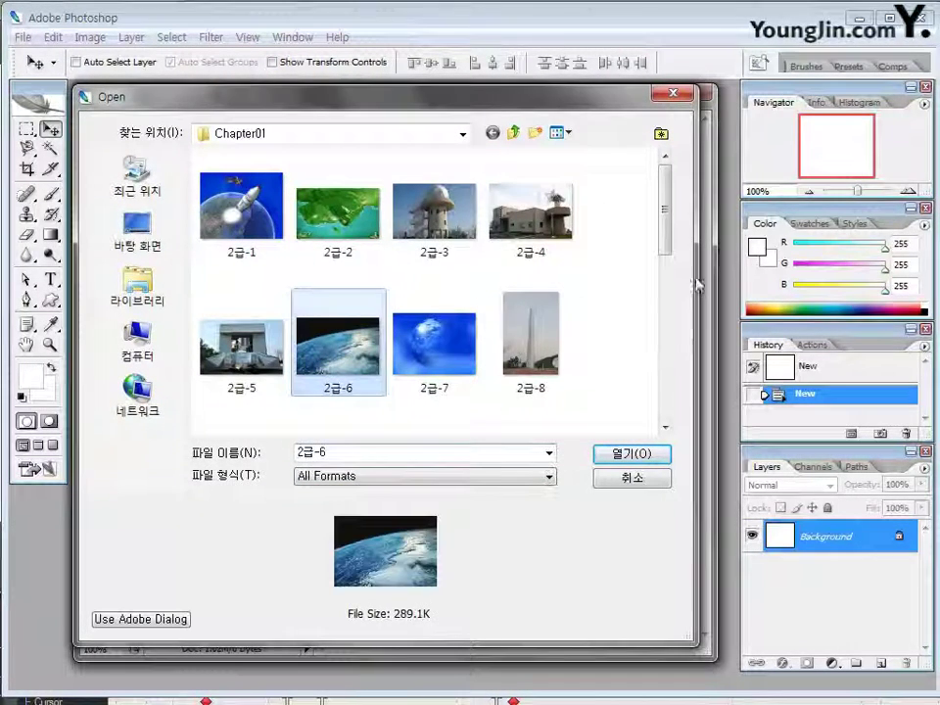
left_click_drag(665, 248, 674, 292)
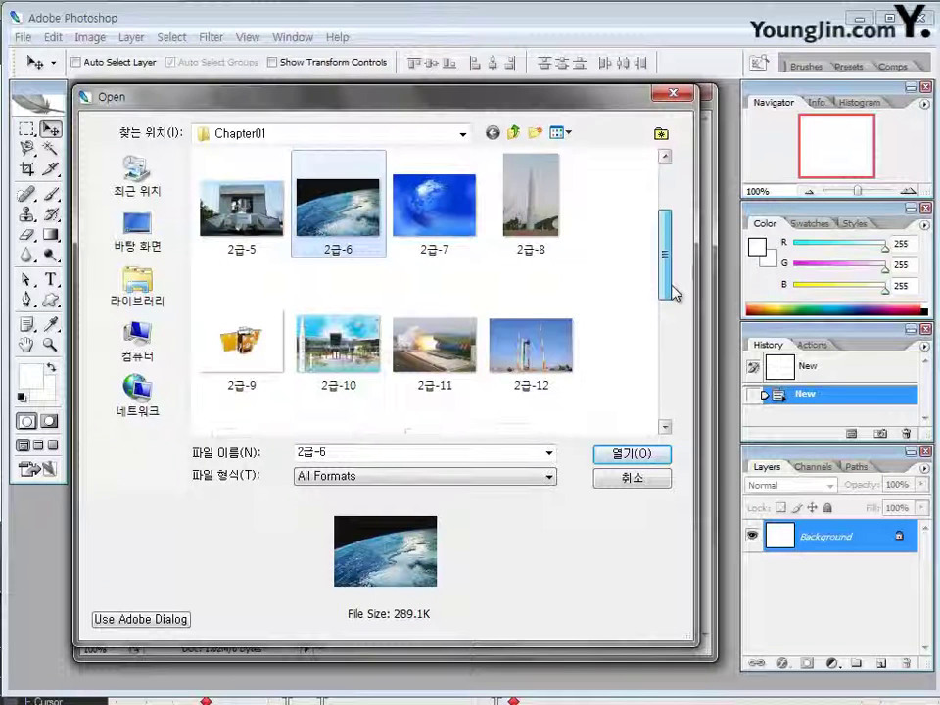
left_click(241, 343, "shift")
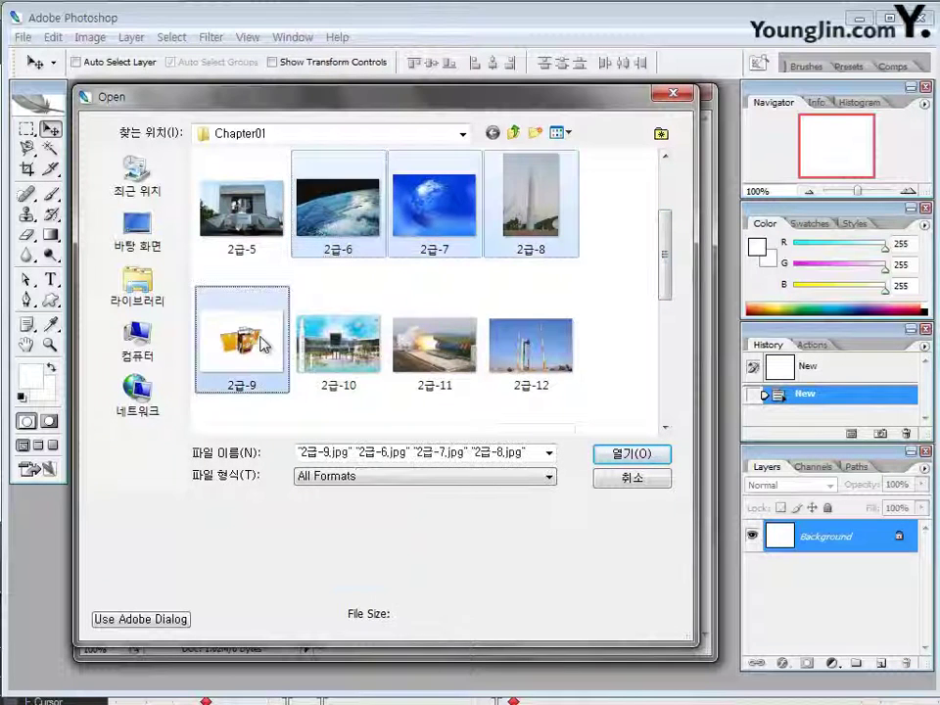
left_click(630, 456)
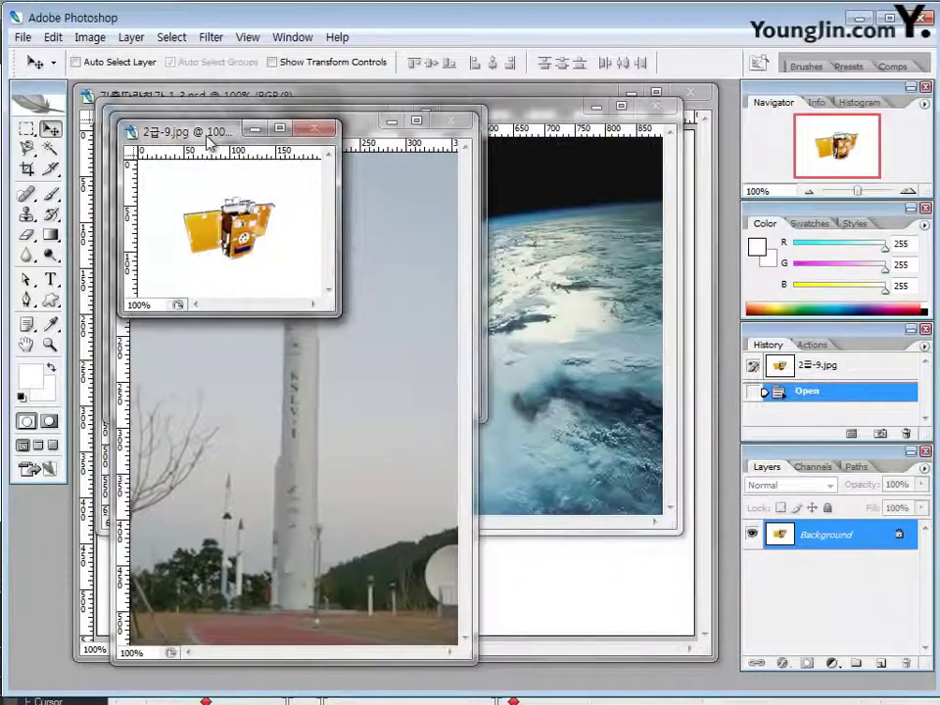
- Move the four source image windows down out of the way to uncover the 기출따라하가-1-3 canvas
left_click_drag(209, 143, 660, 579)
left_click_drag(240, 135, 76, 626)
left_click_drag(309, 128, 383, 641)
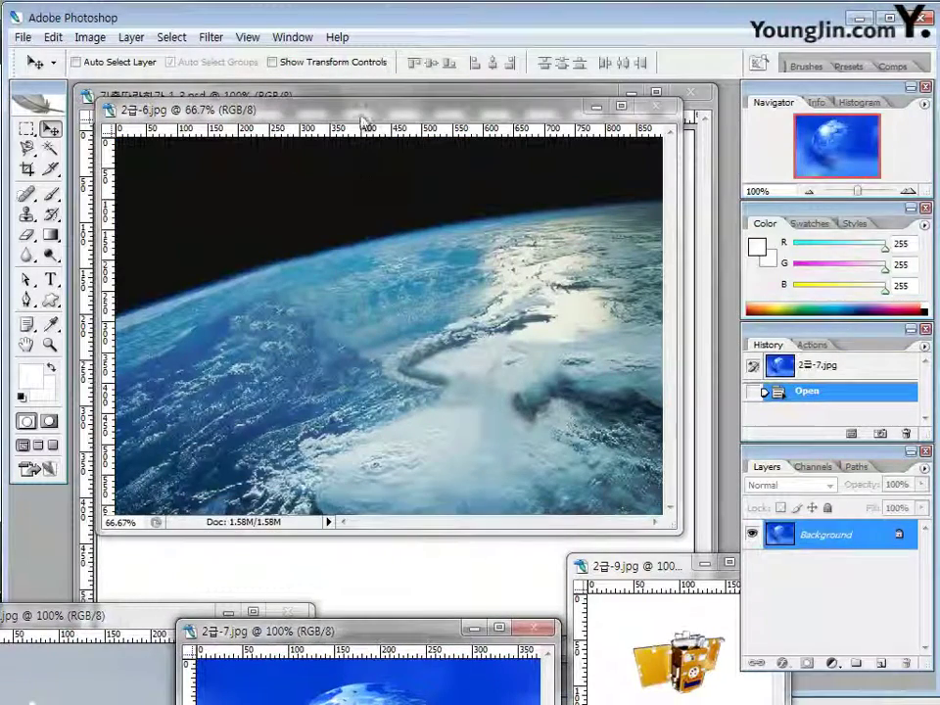
left_click_drag(365, 121, 317, 683)
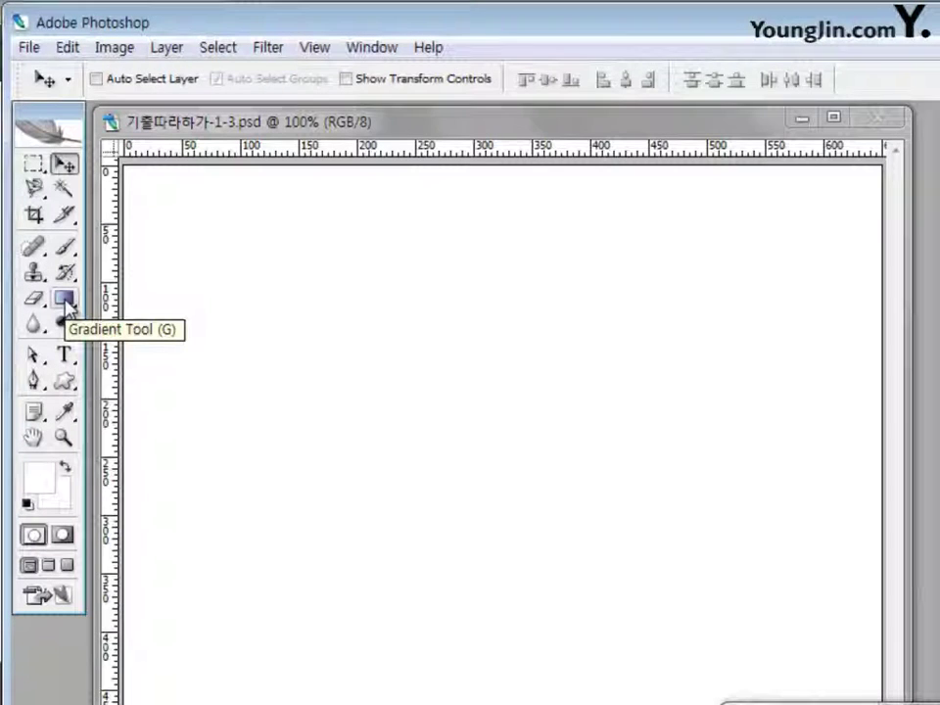
- Edit the Gradient tool's Black, White gradient and set its starting colour stop to #003366
left_click(65, 302)
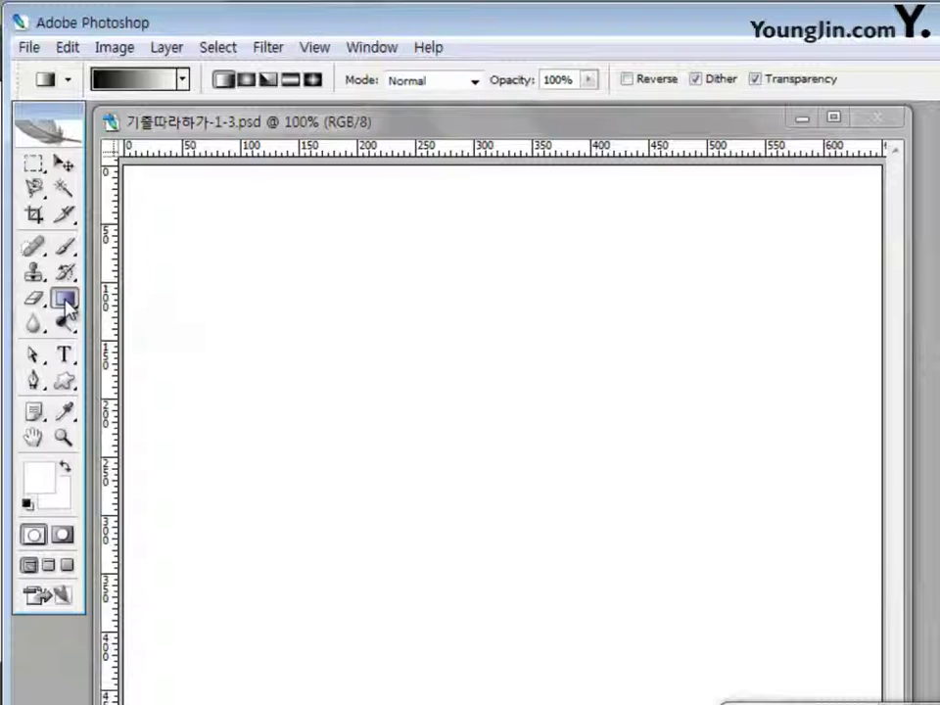
left_click(128, 82)
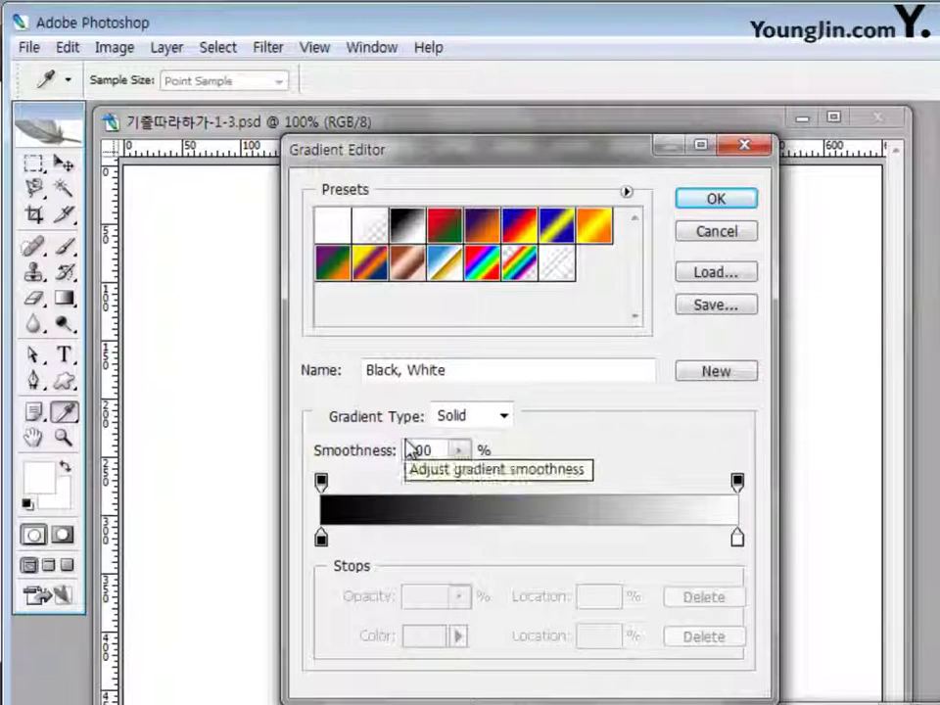
double_click(321, 537)
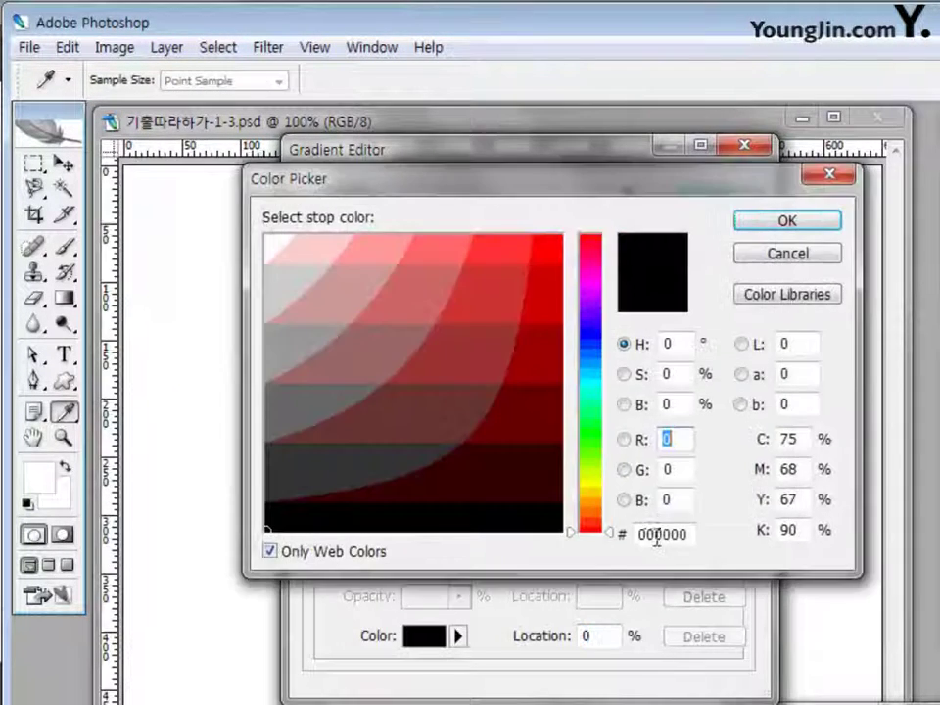
left_click_drag(703, 539, 598, 537)
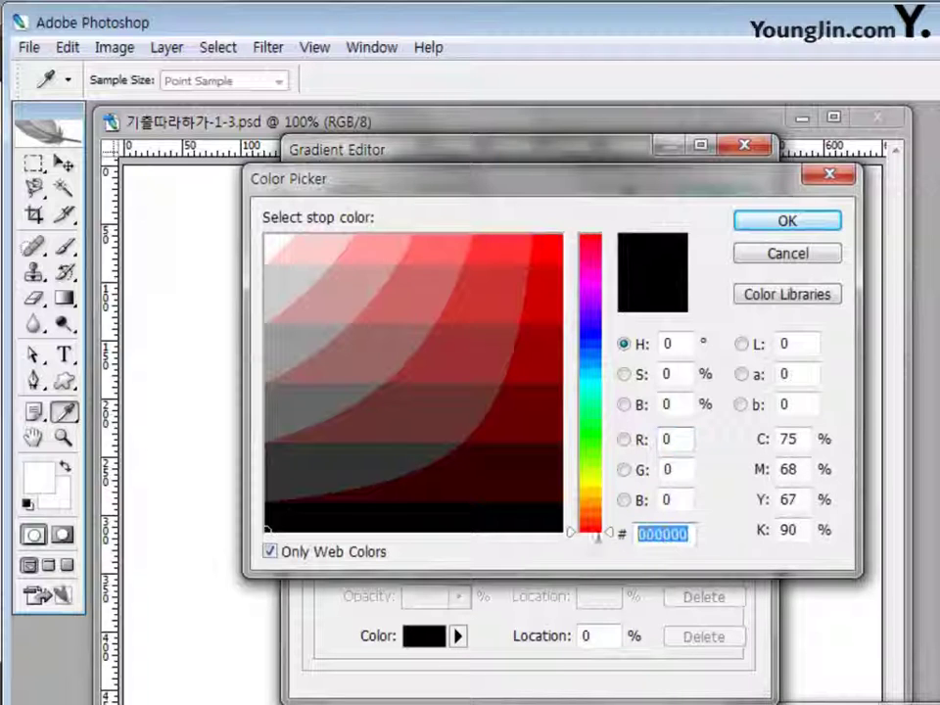
type("00336")
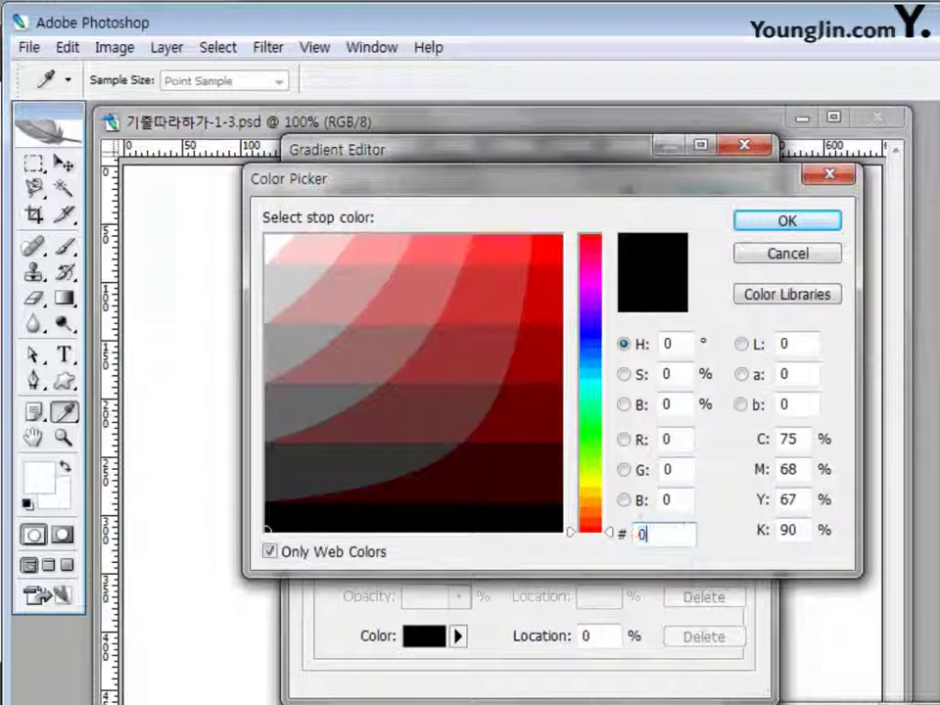
type("6")
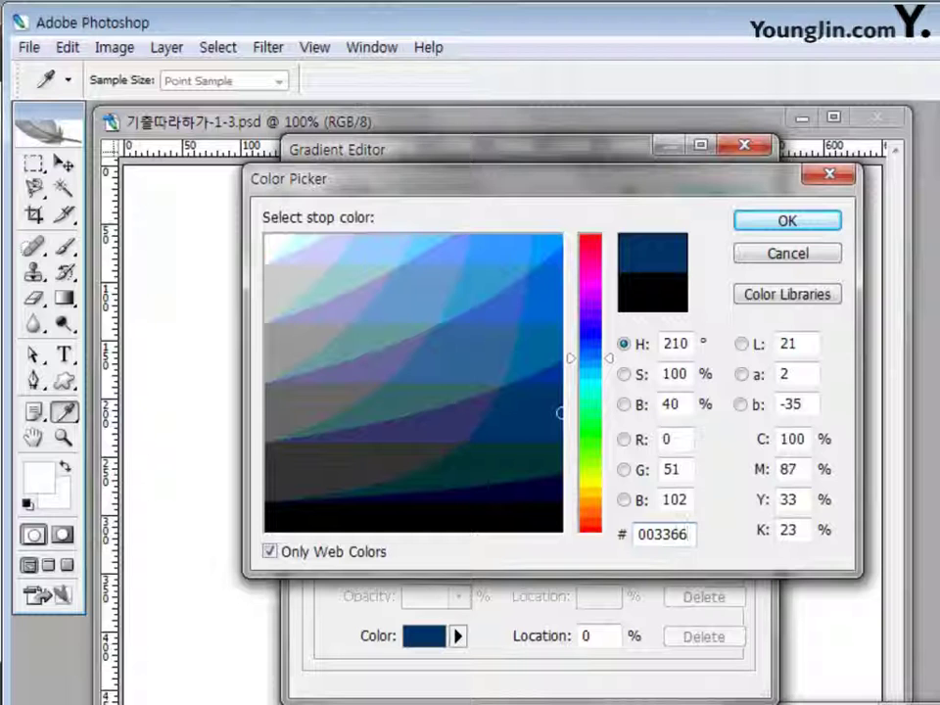
left_click(788, 219)
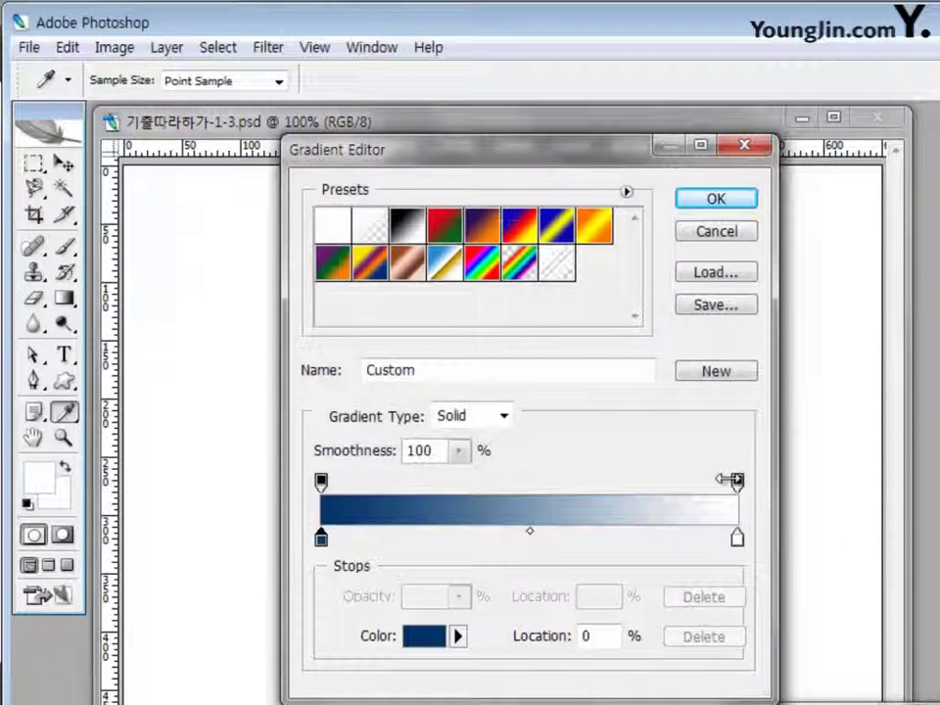
- Set the gradient's ending colour stop to #000000, accept it, and fill the background with a linear gradient from bottom to top
double_click(738, 538)
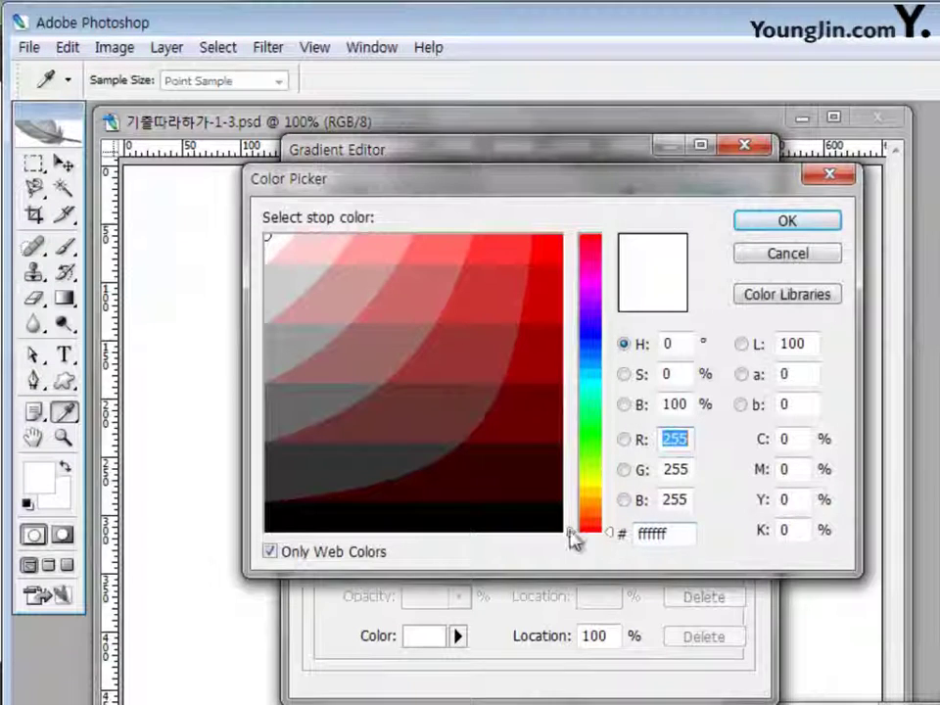
left_click(524, 518)
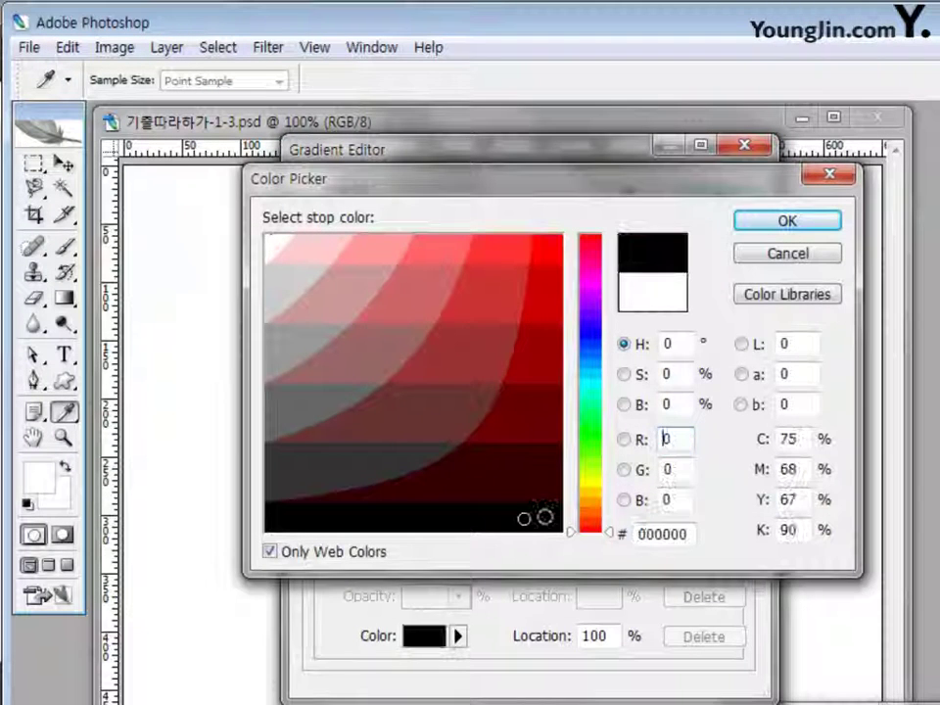
left_click(793, 228)
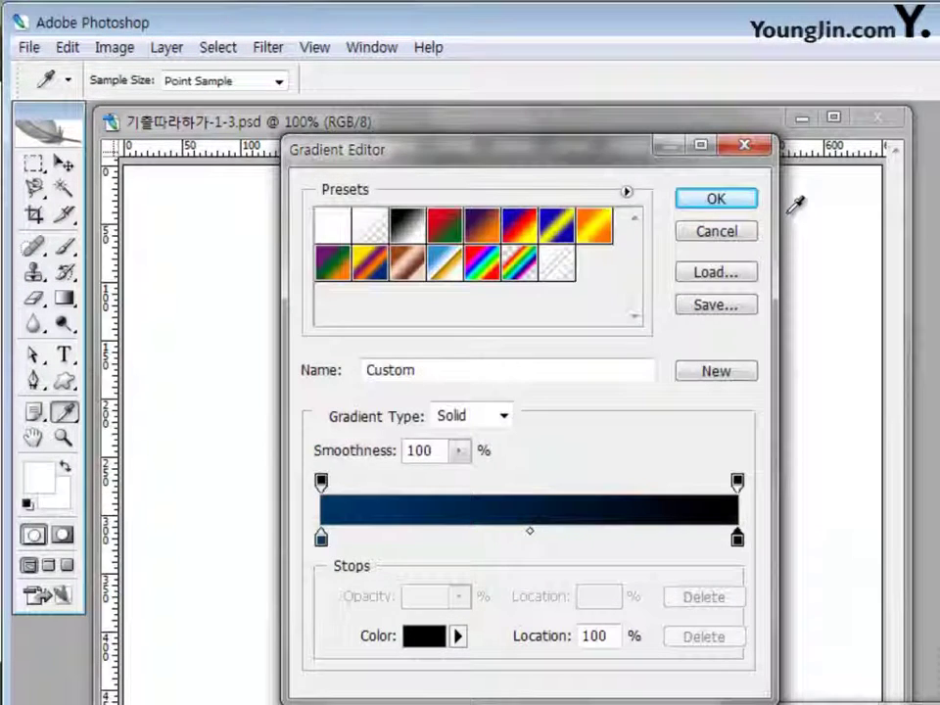
left_click(716, 200)
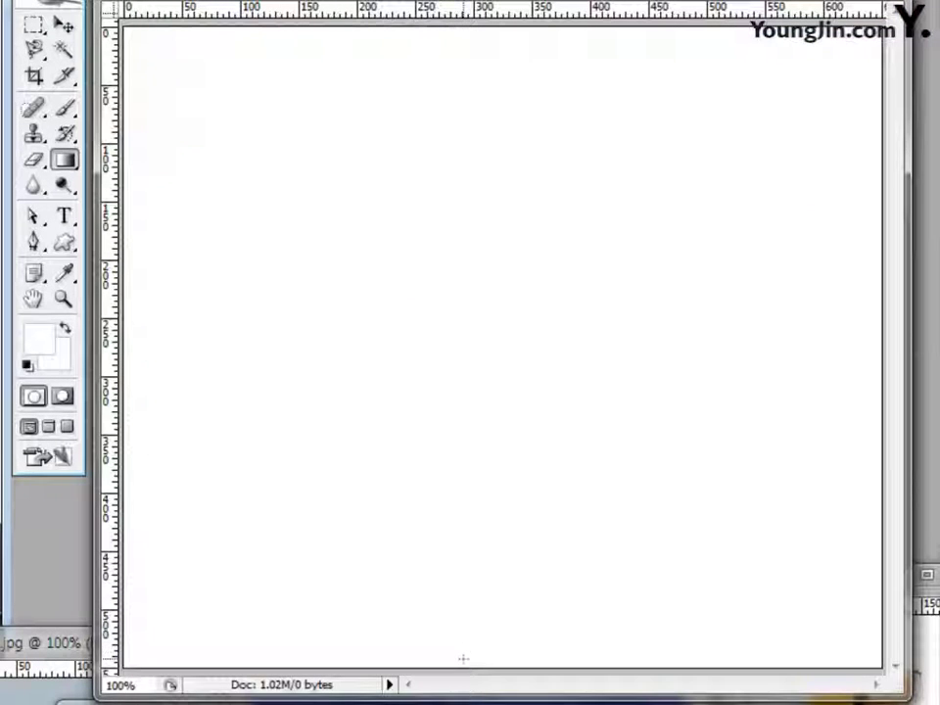
left_click_drag(464, 659, 488, 46)
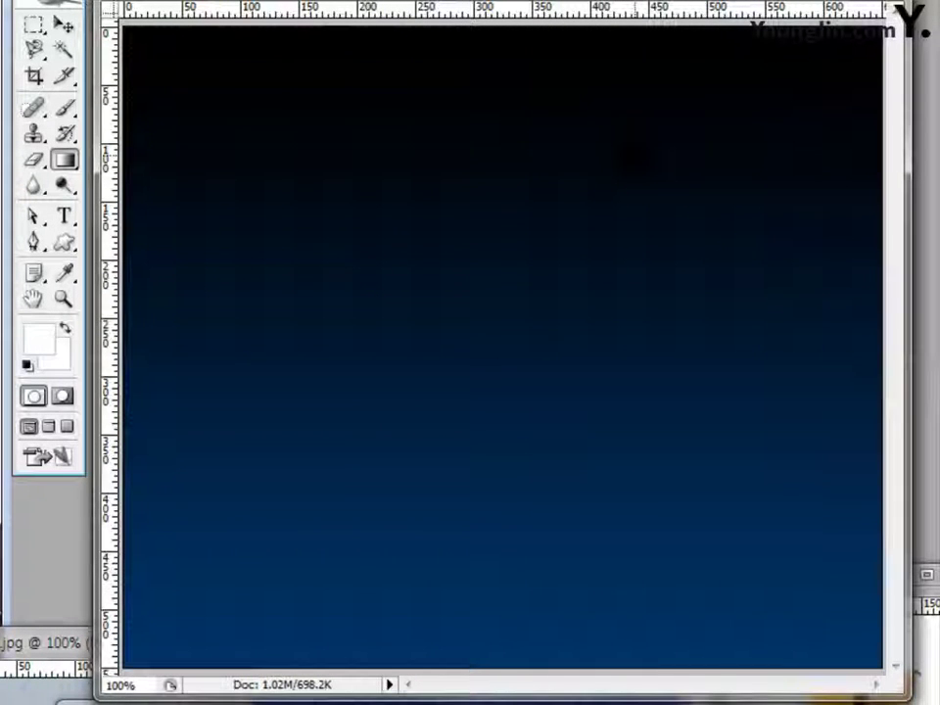
left_click_drag(797, 441, 797, 241)
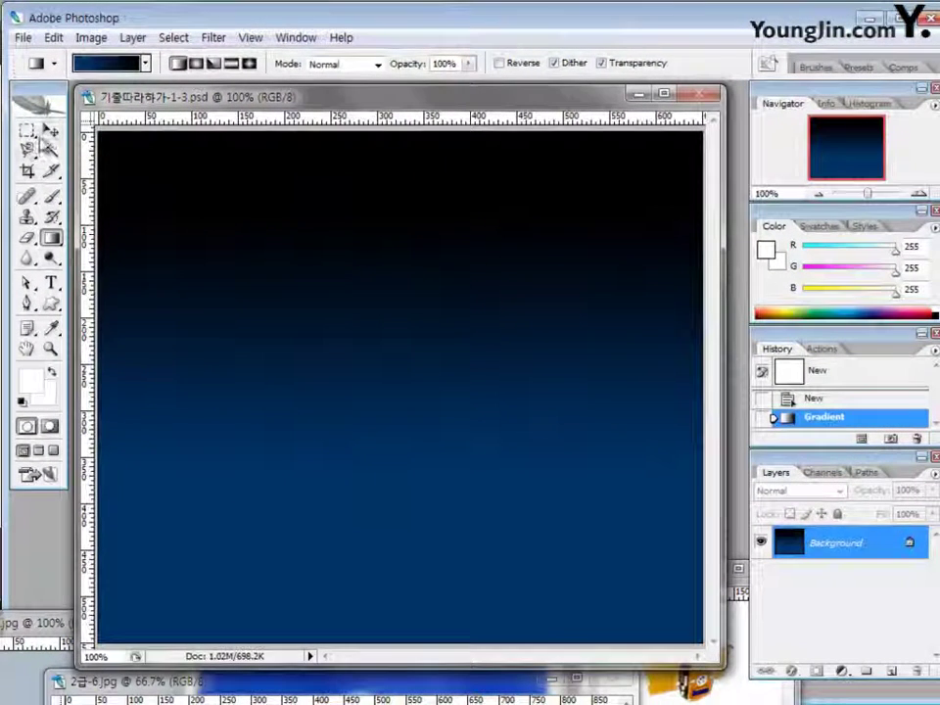
- Copy the 2급-6 Earth image into the composition and place it so the horizon crosses the lower half of the canvas
left_click(59, 153)
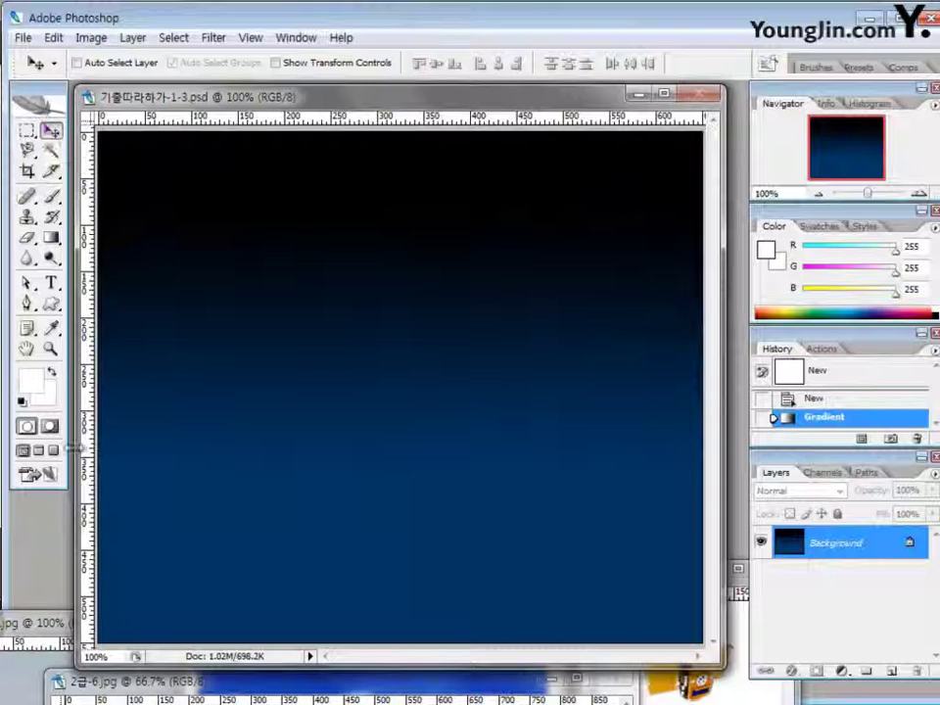
left_click_drag(224, 682, 270, 485)
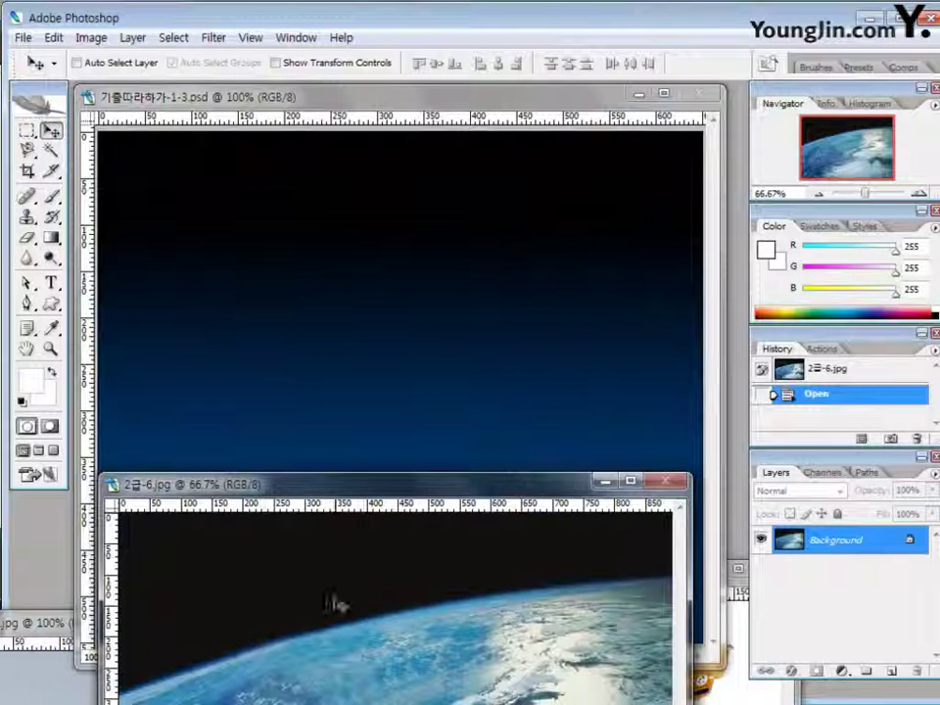
left_click_drag(333, 604, 325, 361)
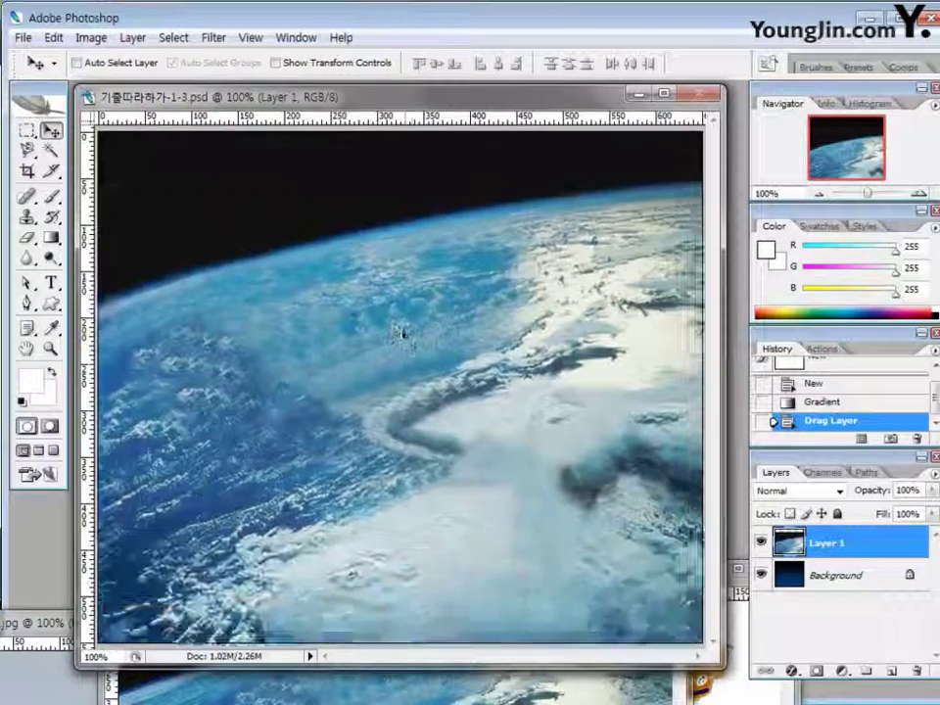
mouse_move(401, 333)
left_mouse_down()
mouse_move(403, 326)
mouse_move(408, 348)
mouse_move(407, 336)
left_mouse_up()
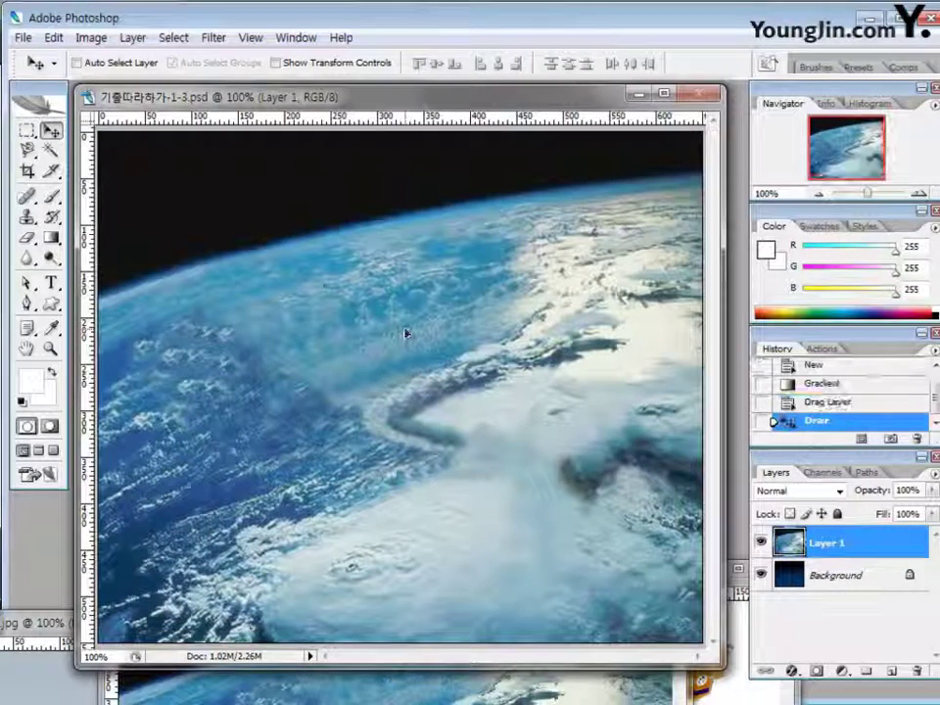
left_click_drag(469, 378, 461, 552)
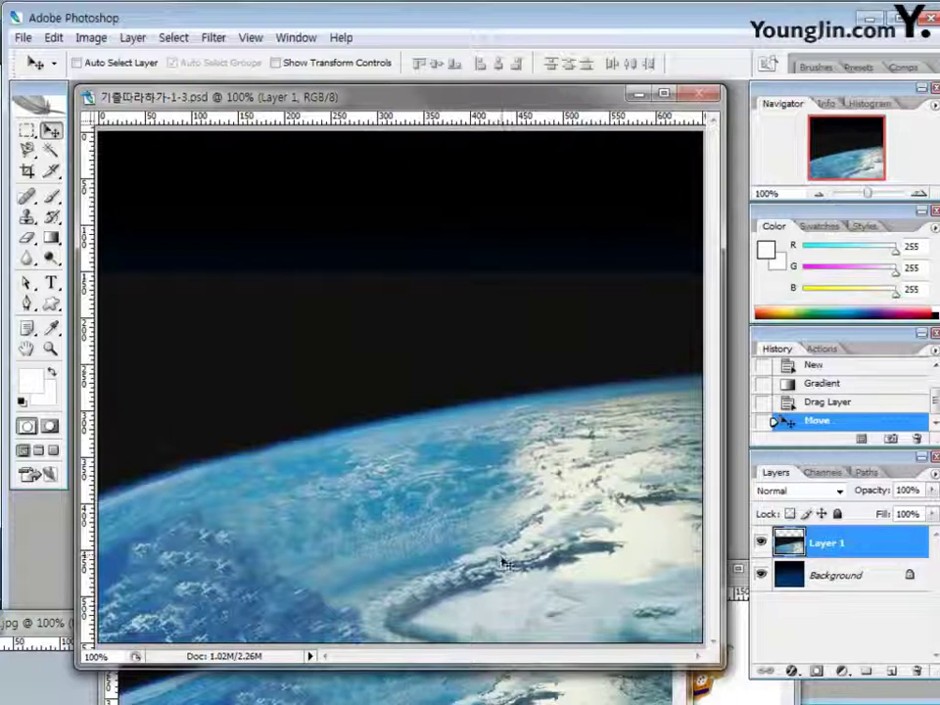
left_click_drag(504, 563, 504, 576)
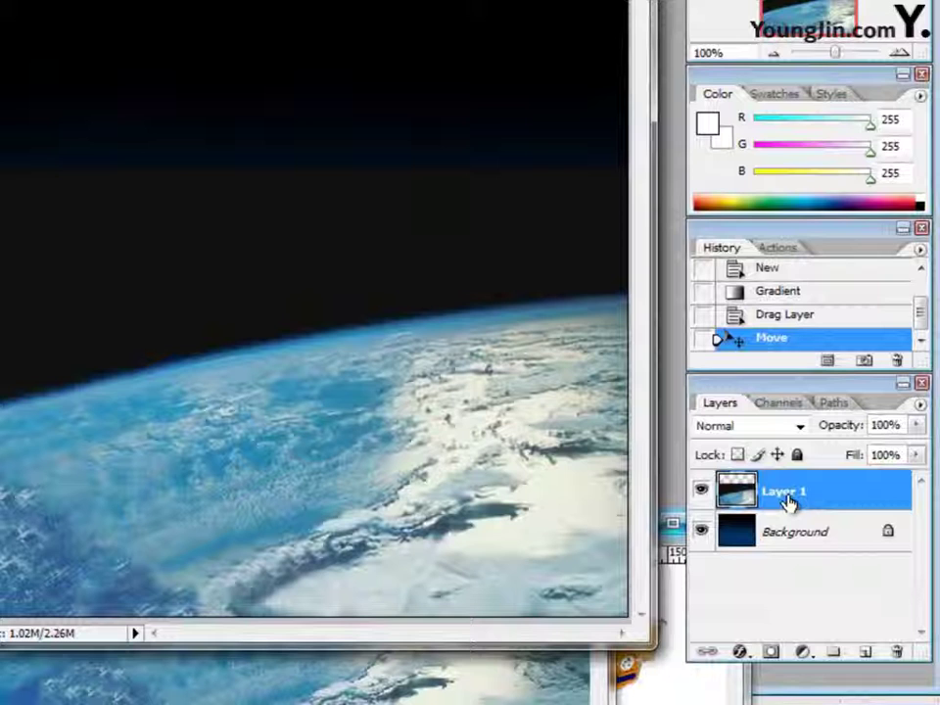
- Rename the Earth image layer to 지구 and set its blend mode to Hard Light
double_click(831, 544)
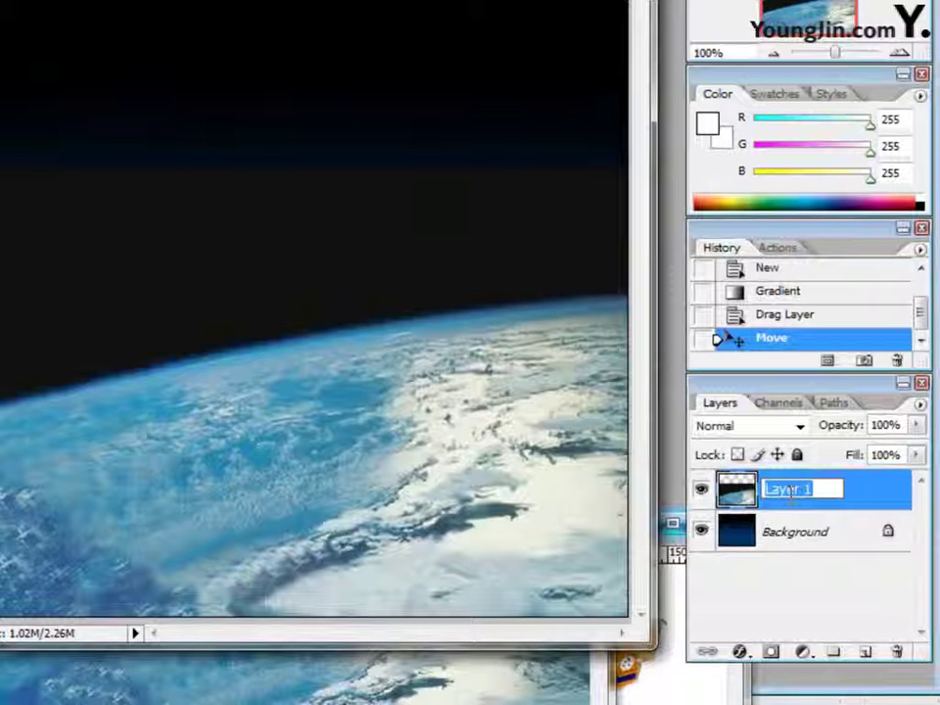
type("지구")
key("Return")
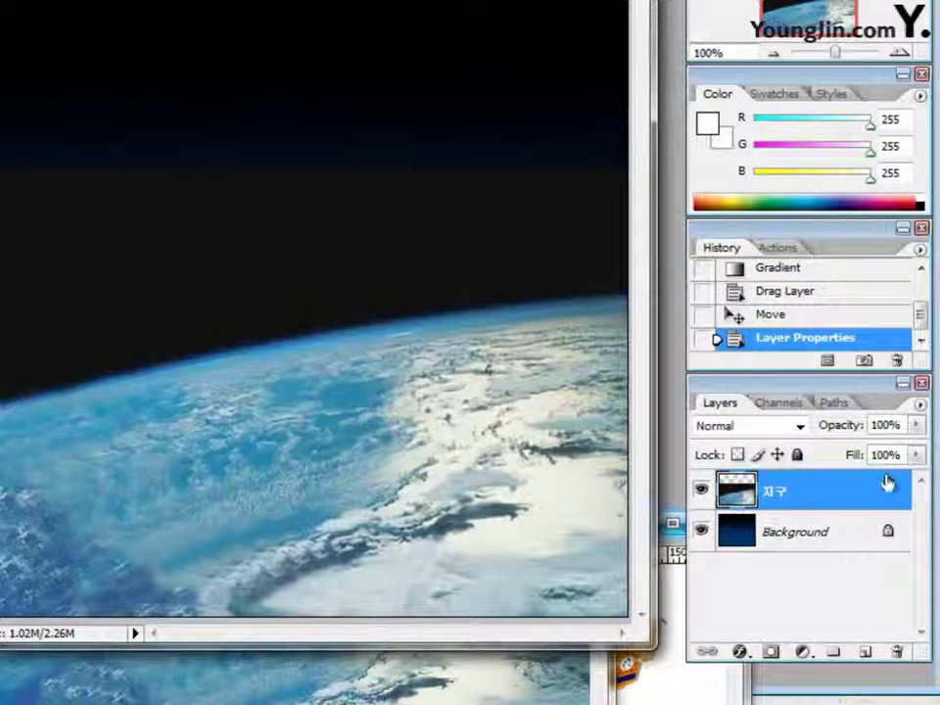
left_click(800, 431)
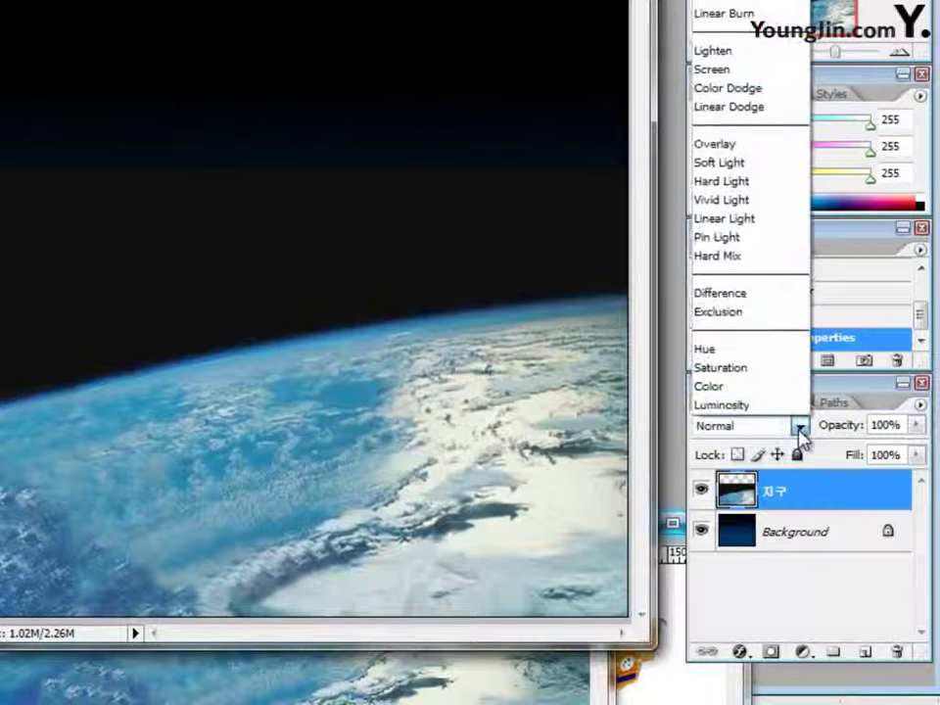
left_click(747, 184)
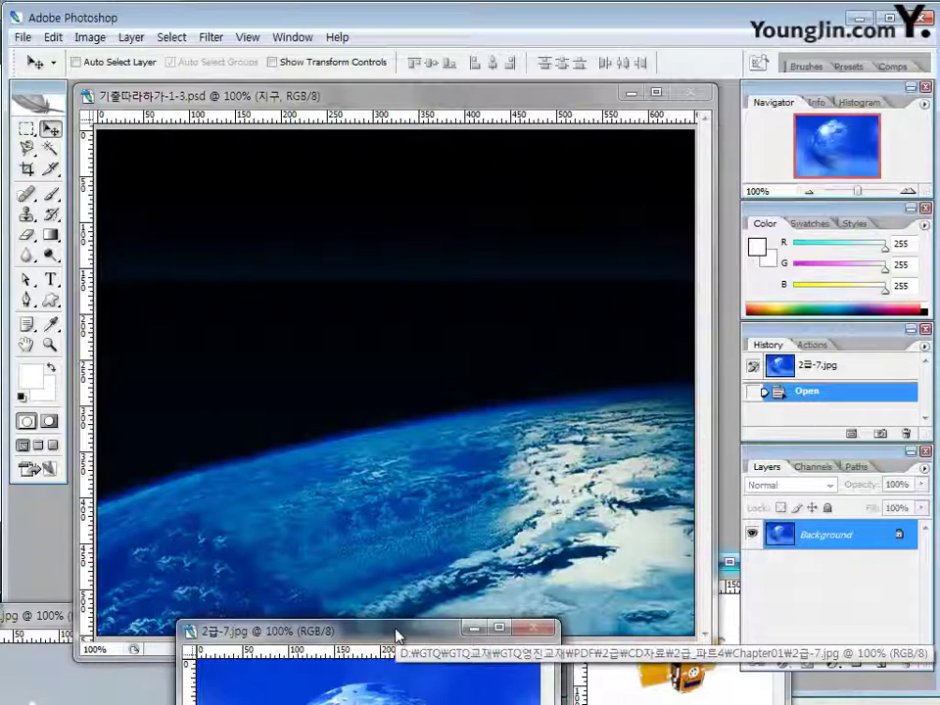
- In the 2급-7 image, place guides at the globe's top and left edges and select the globe with a circular marquee
left_click_drag(396, 635, 320, 151)
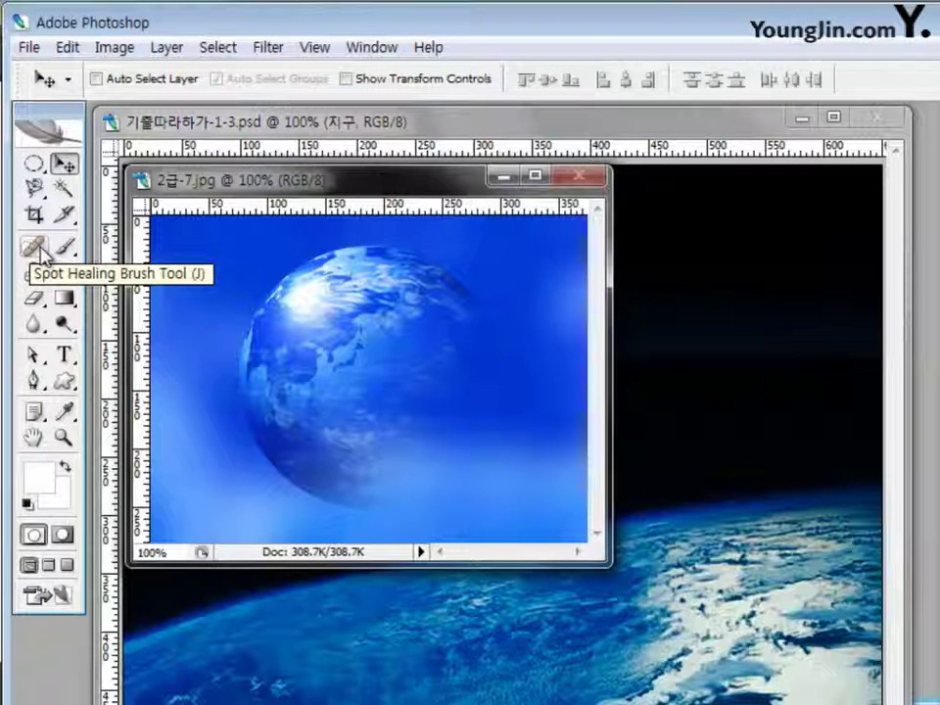
left_click_drag(183, 207, 185, 246)
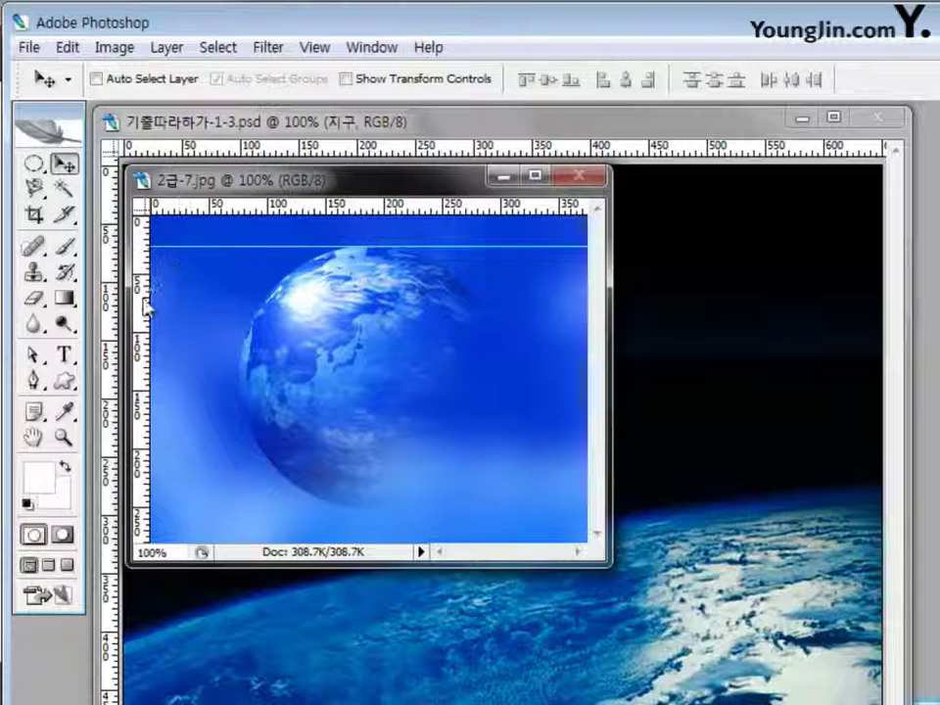
left_click_drag(147, 306, 237, 310)
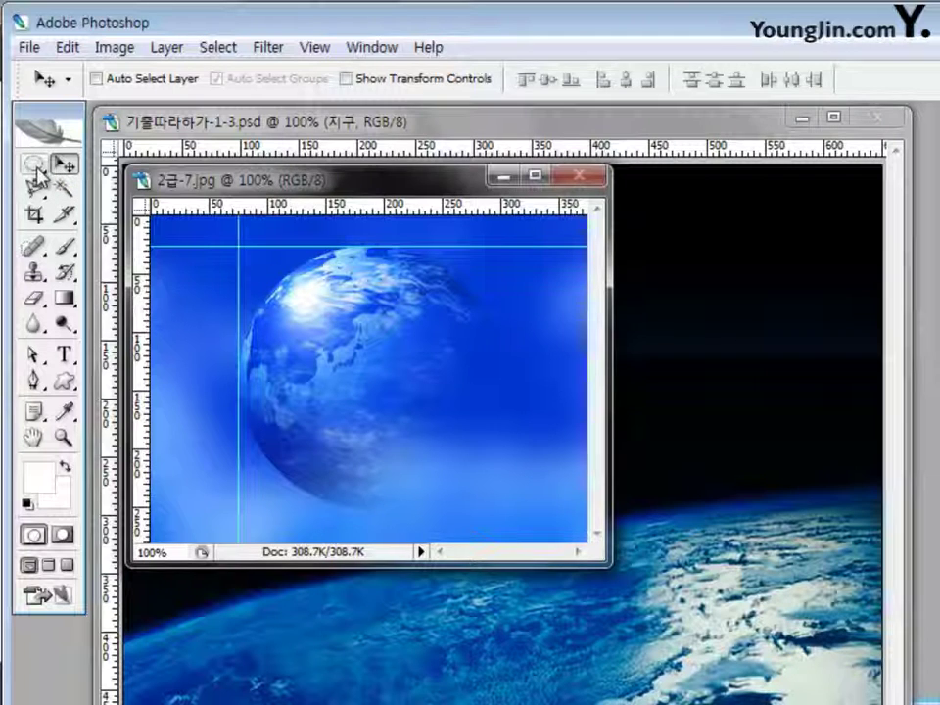
left_click_drag(35, 166, 94, 201)
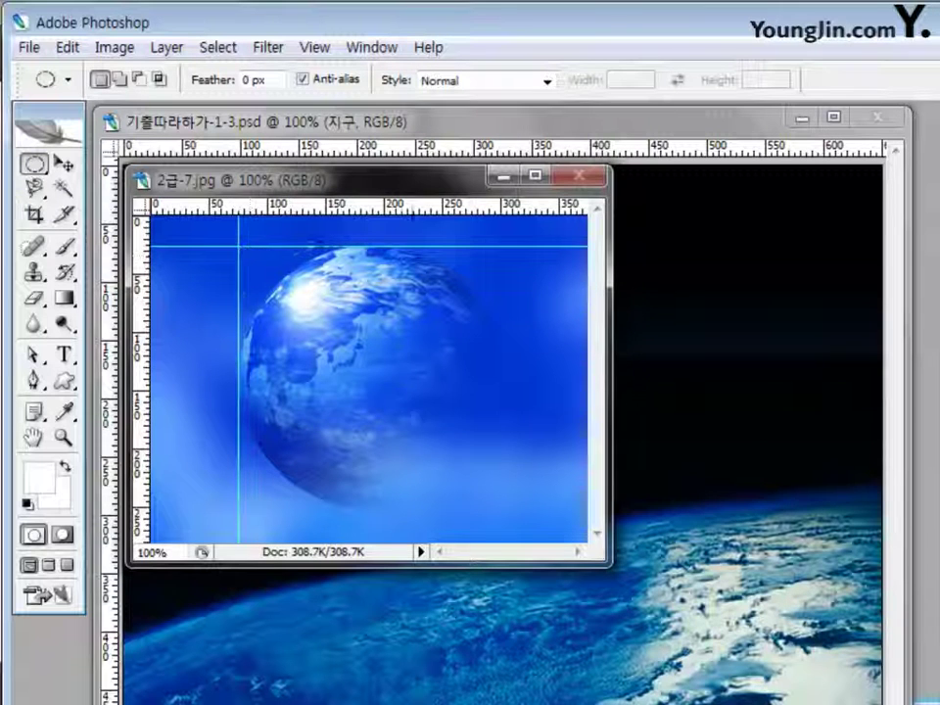
left_click_drag(239, 246, 501, 500)
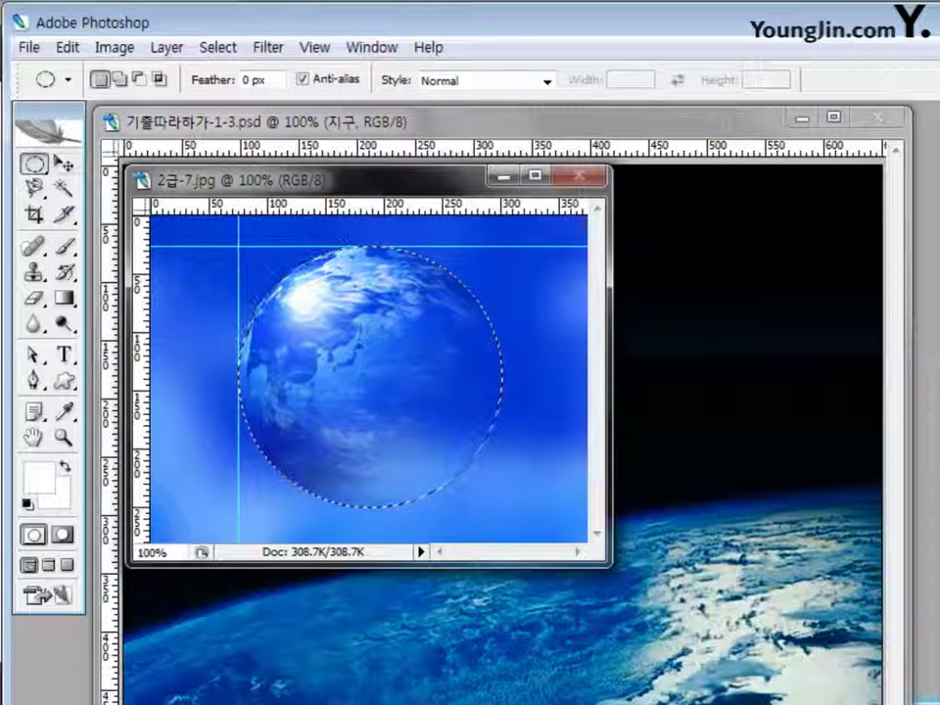
- Copy the selected globe into the composition's upper-left corner and scale it proportionally to about 83.4%
left_click(63, 164)
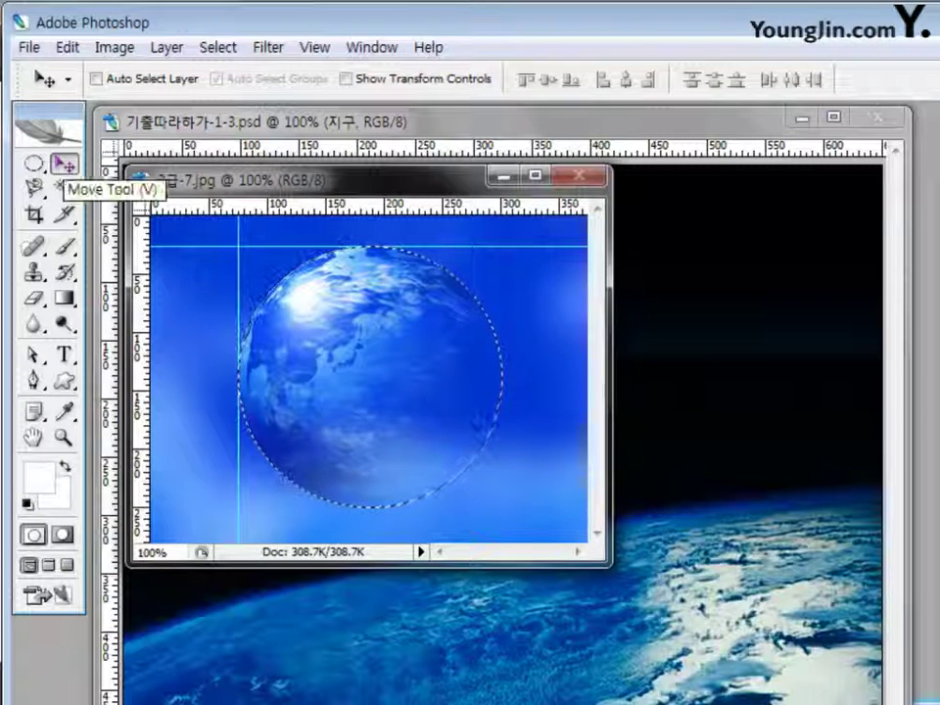
left_click_drag(392, 179, 563, 194)
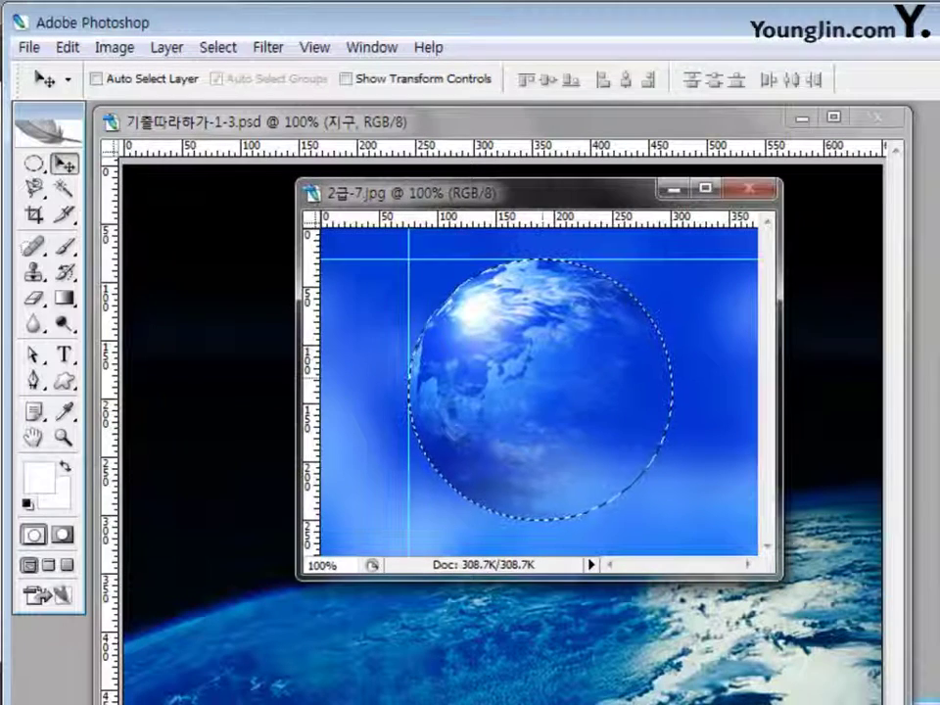
left_click_drag(540, 392, 262, 298)
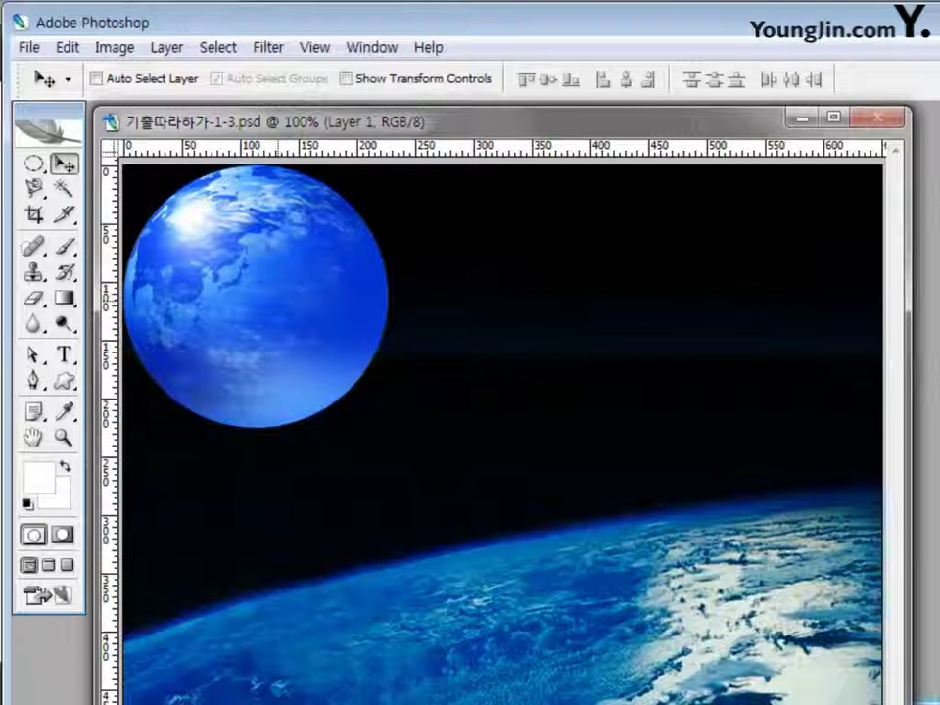
key("ctrl+t")
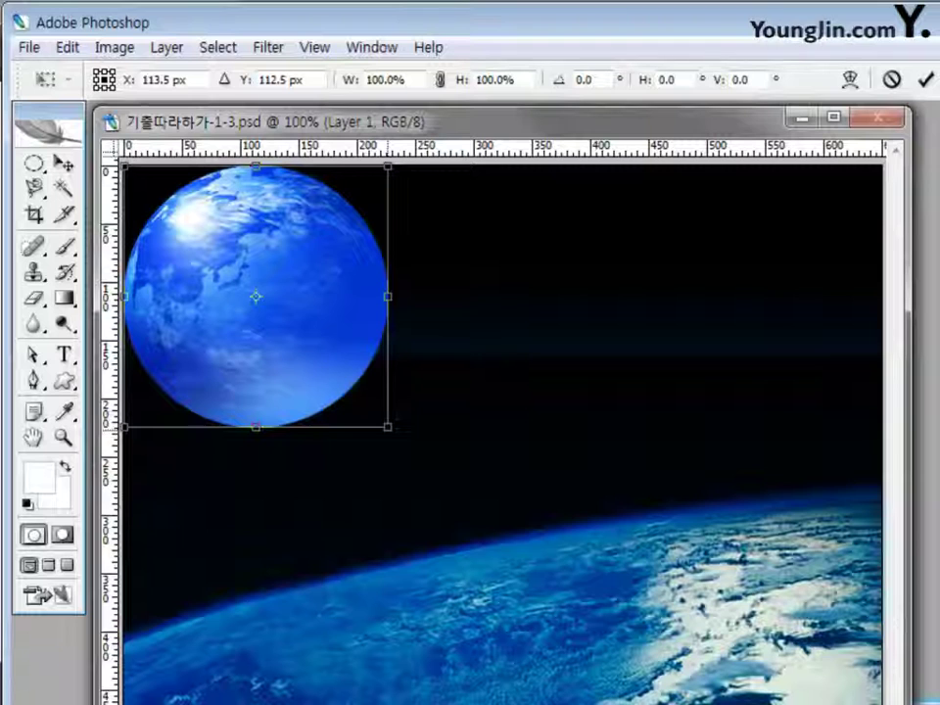
left_click_drag(388, 426, 345, 384)
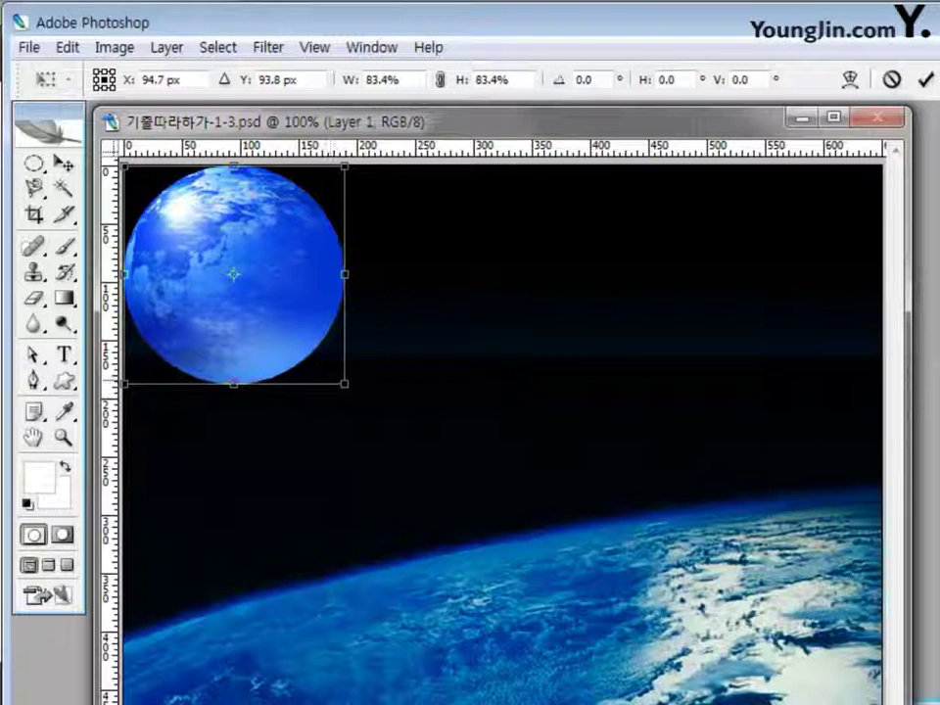
key("Return")
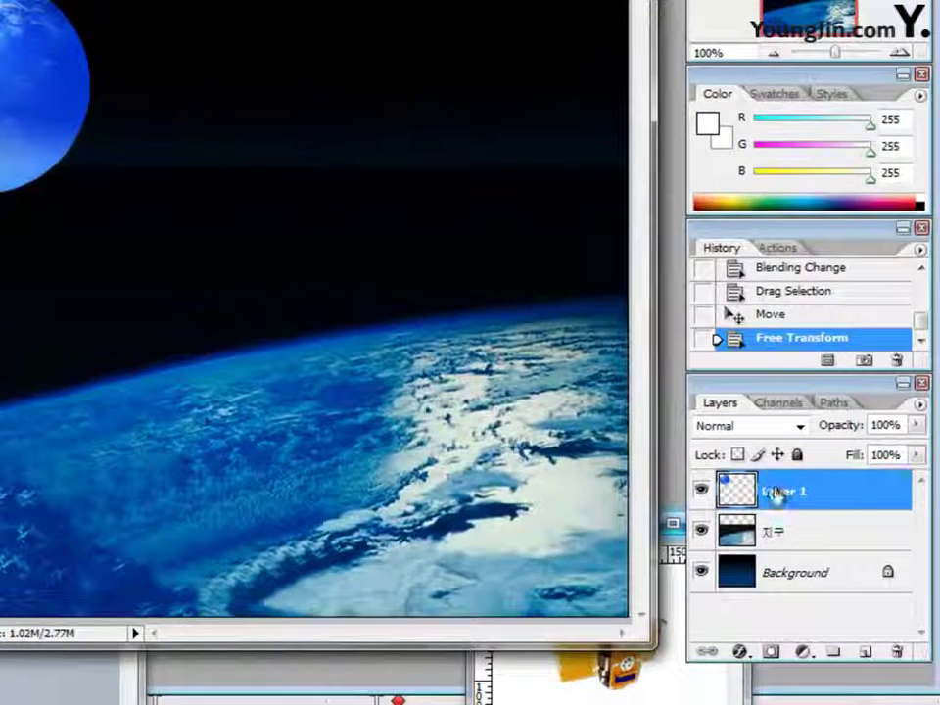
- Rename the small globe's layer to 작은지구 and add a layer mask to it
double_click(779, 494)
type("작은지구")
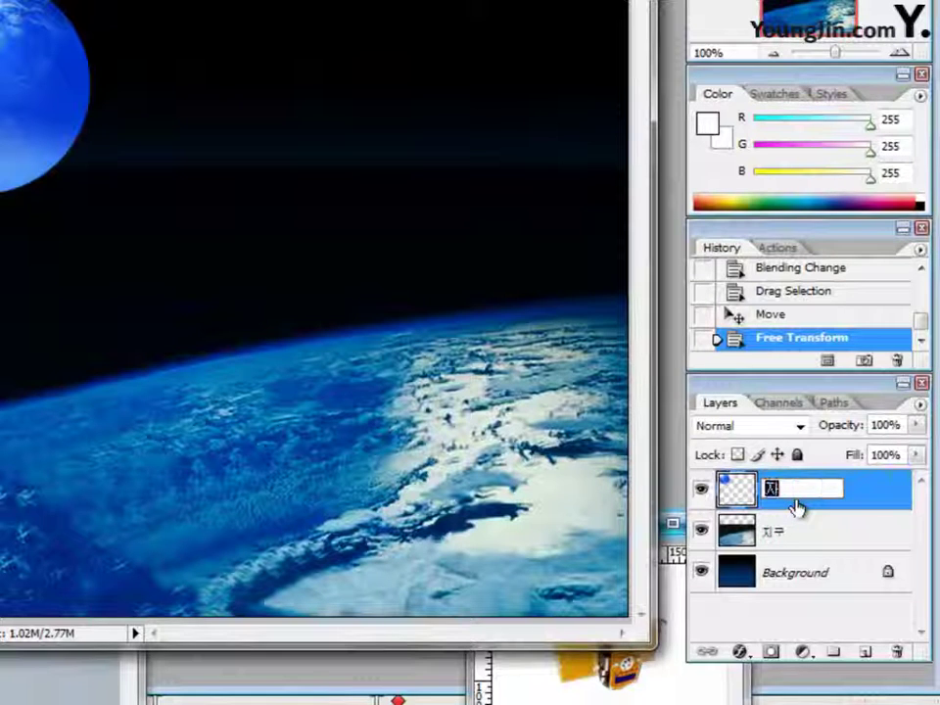
key("Return")
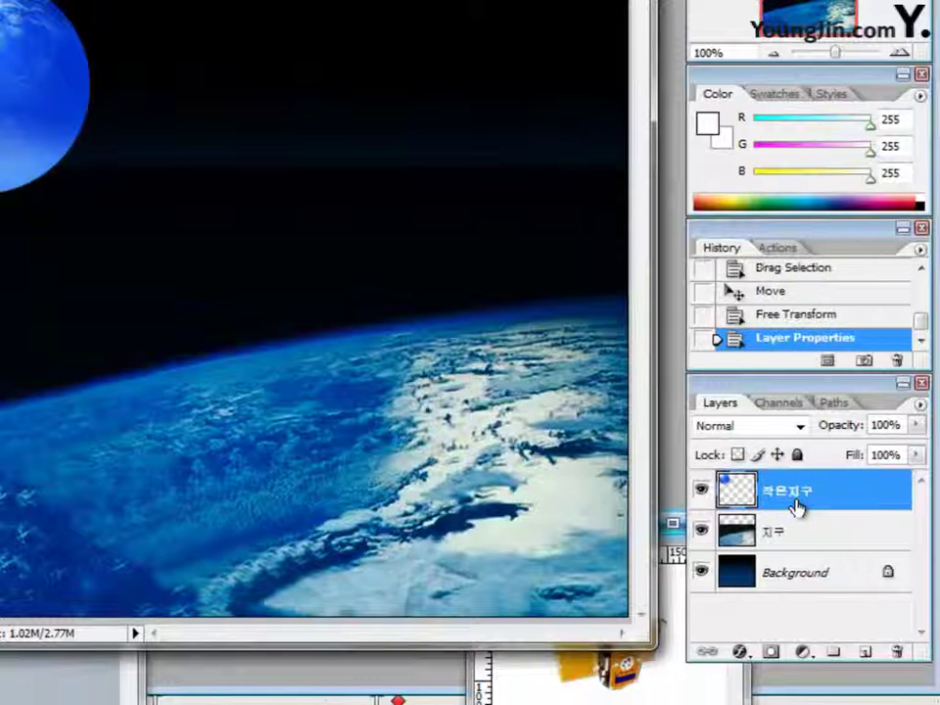
left_click(772, 652)
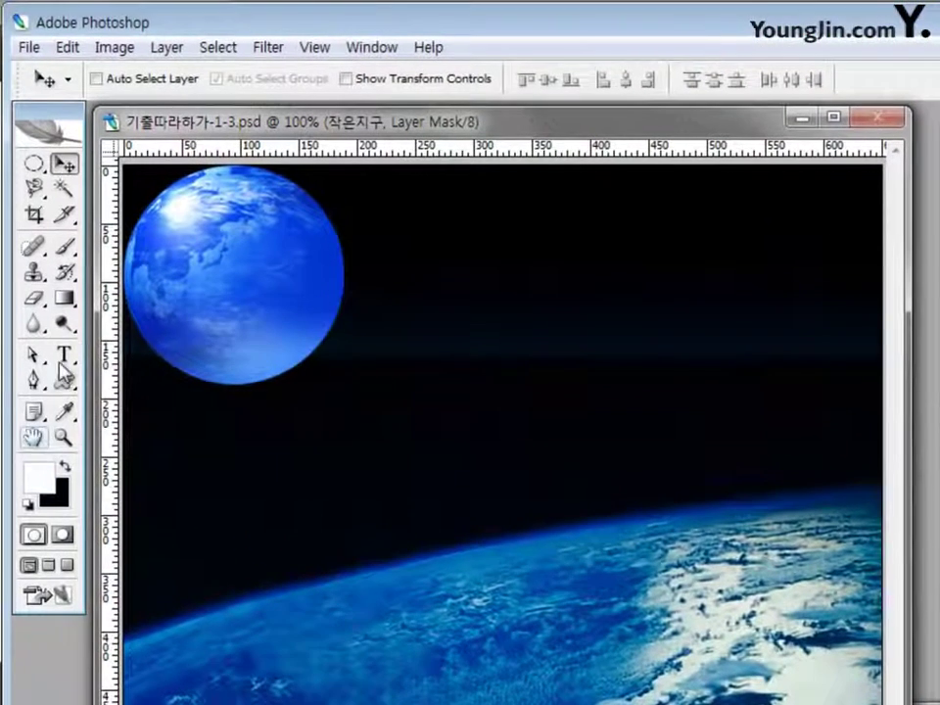
- Apply the Black, White linear gradient diagonally on the 작은지구 layer mask so the globe fades toward its lower right
left_click(64, 299)
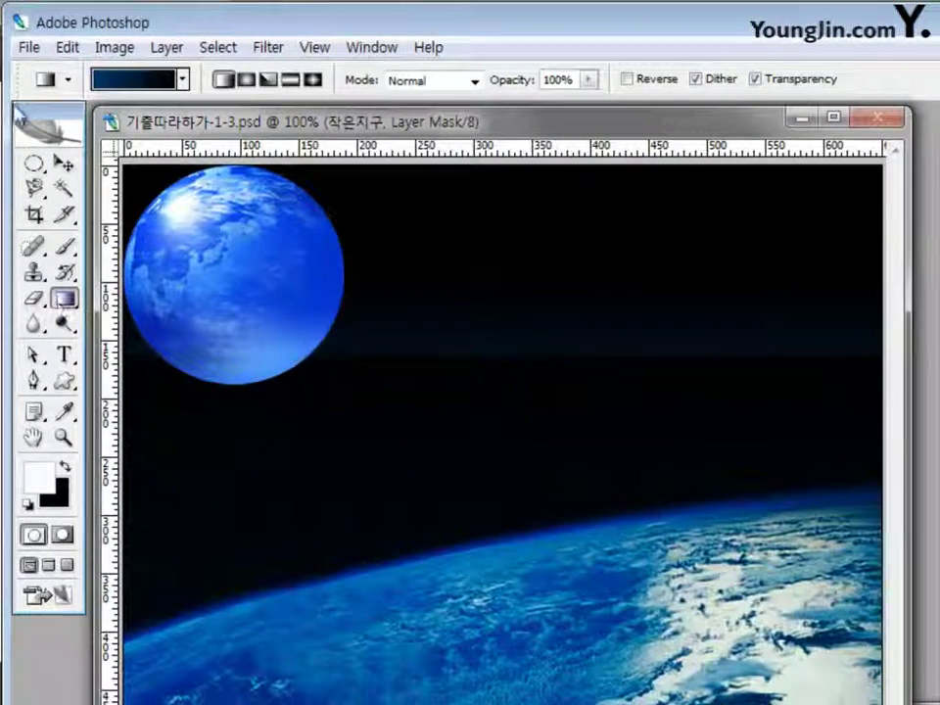
left_click(128, 80)
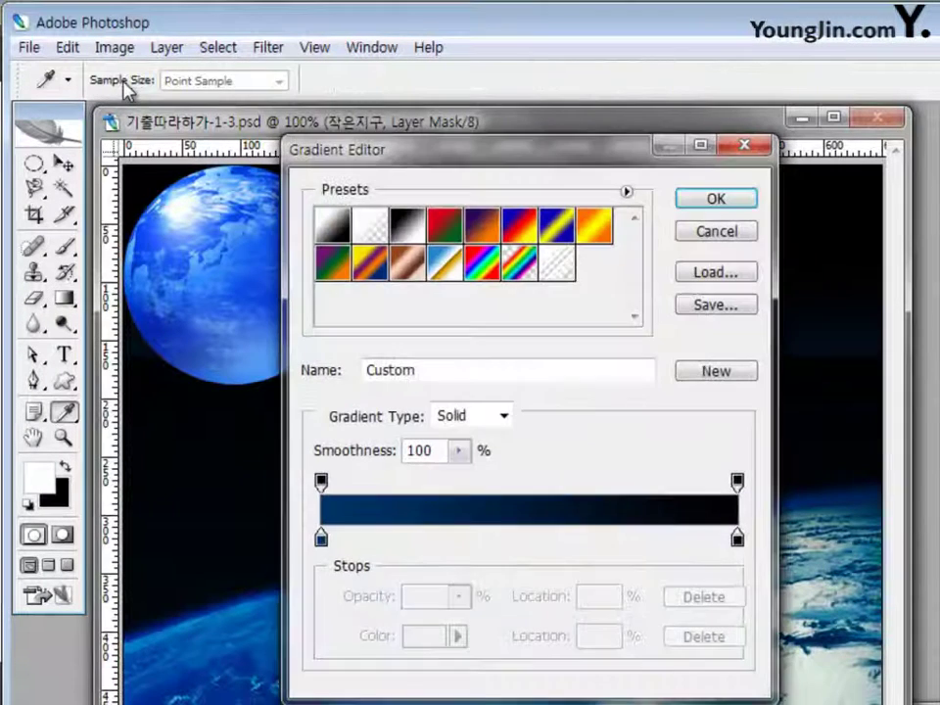
left_click(409, 240)
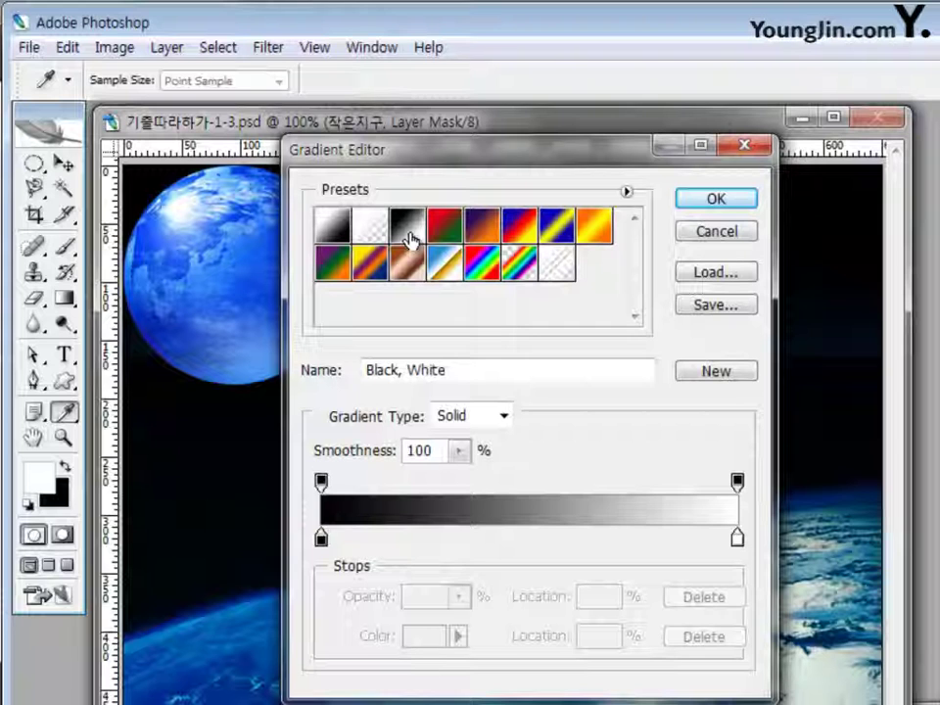
left_click(721, 200)
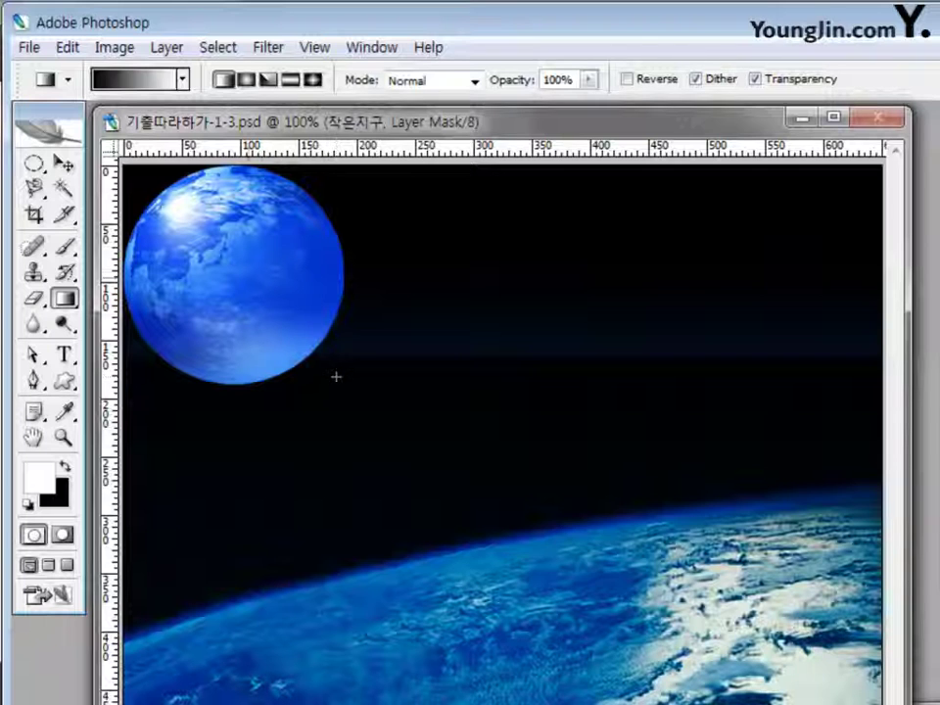
left_click_drag(240, 271, 336, 376)
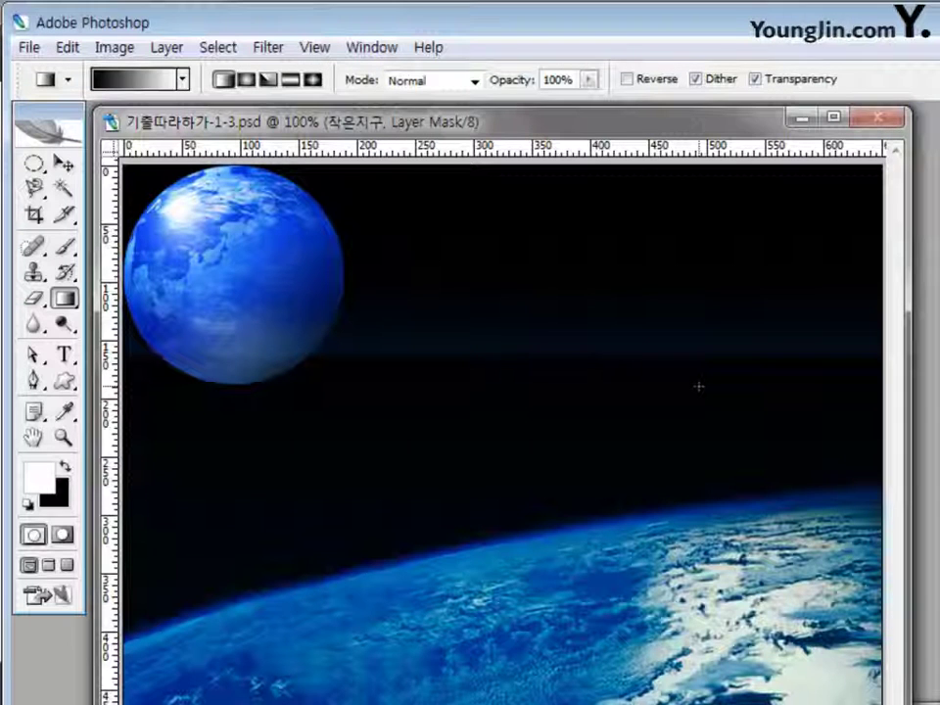
- Bring up the 2급-8 image and select the rocket by tracing its outline with the Magnetic Lasso
key("v")
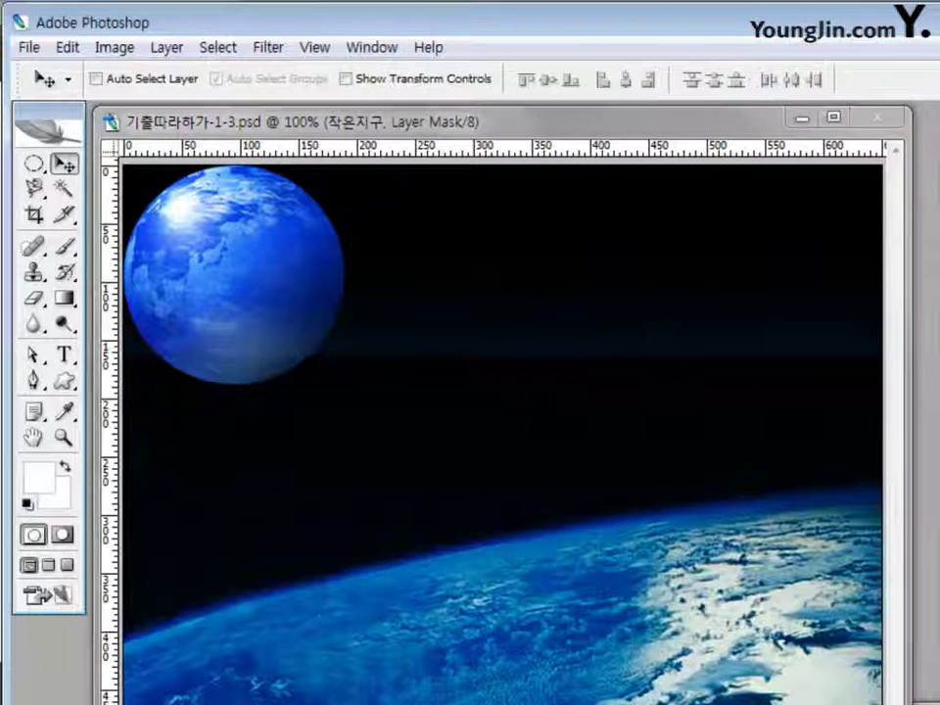
left_click_drag(372, 704, 253, 142)
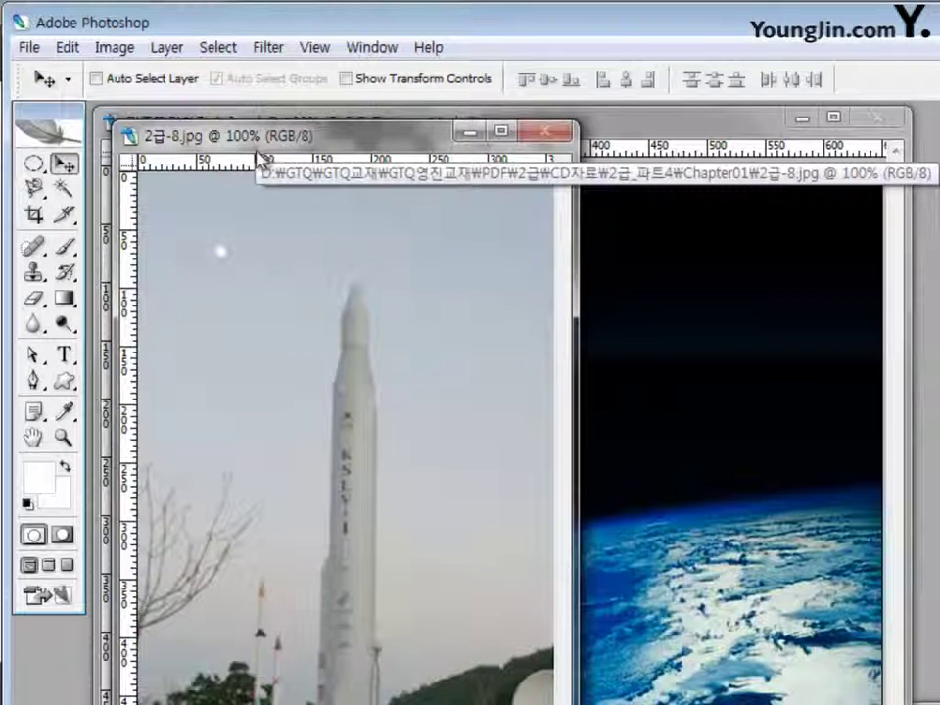
left_click(34, 190)
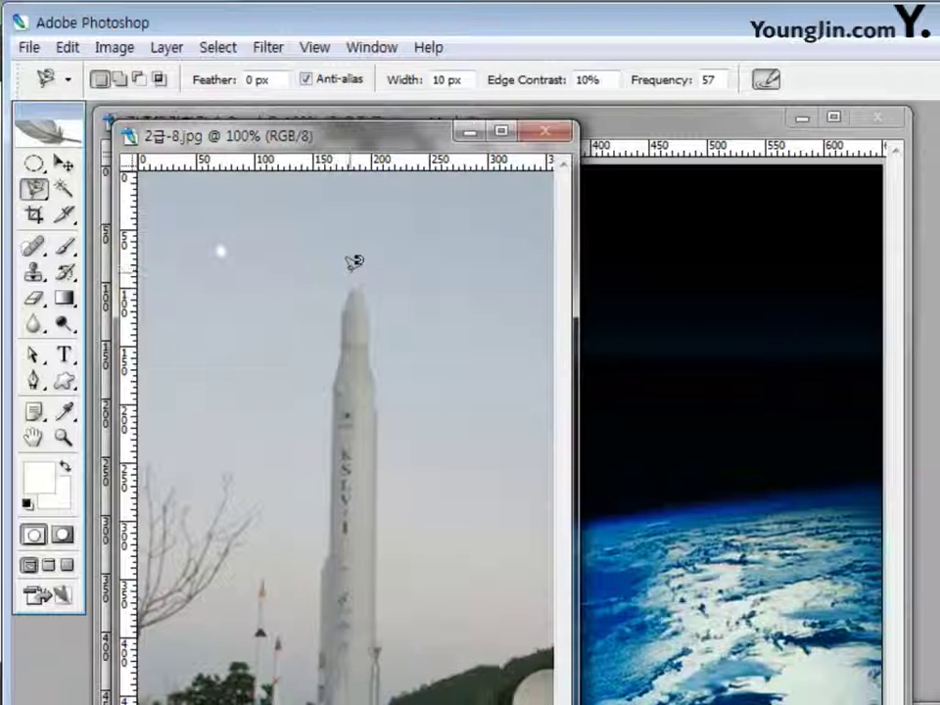
left_click(352, 283)
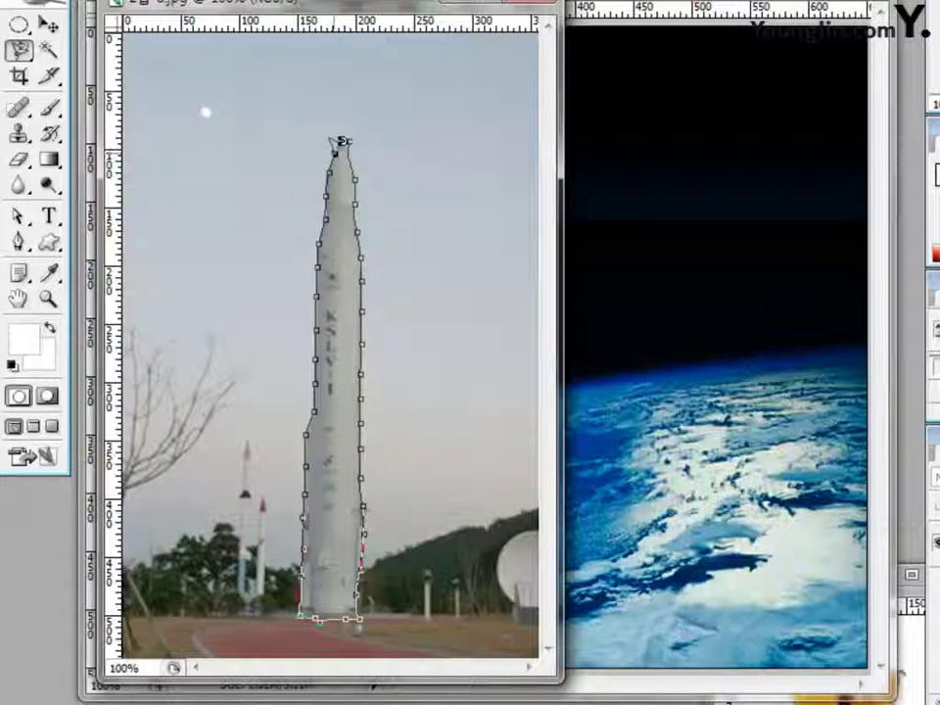
left_click(342, 142)
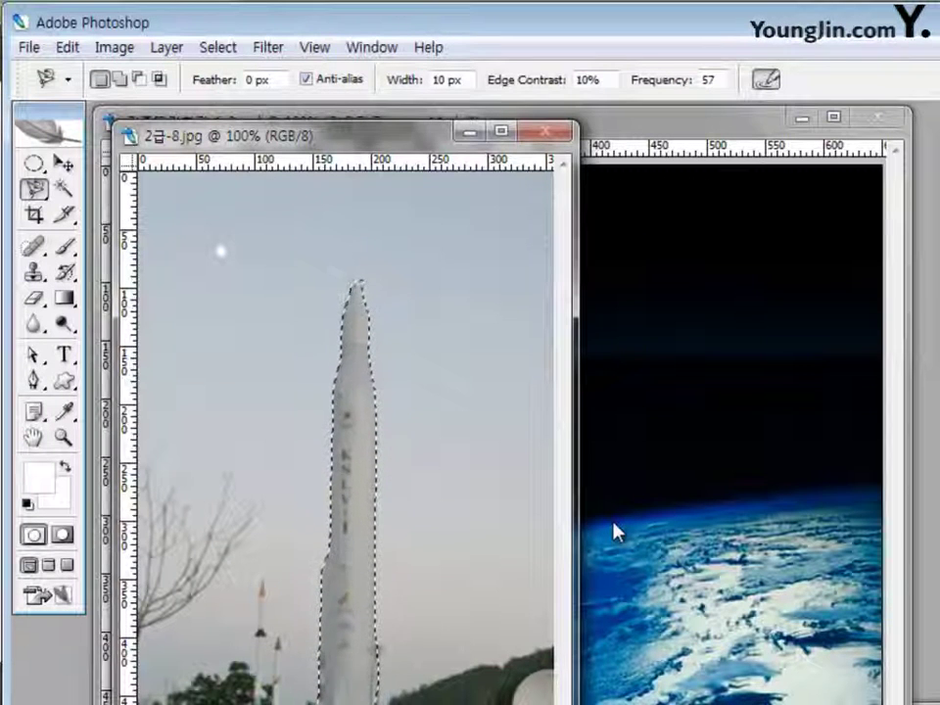
- Copy the selected rocket from 2급-8 into the composition, just beside the small globe
left_click(63, 165)
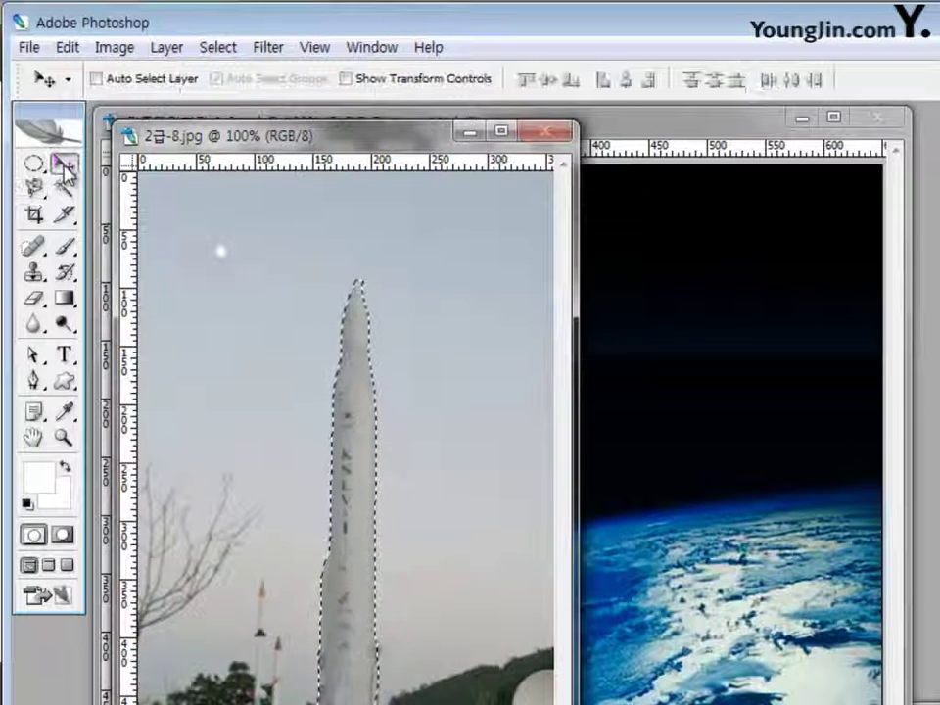
left_click_drag(255, 134, 705, 193)
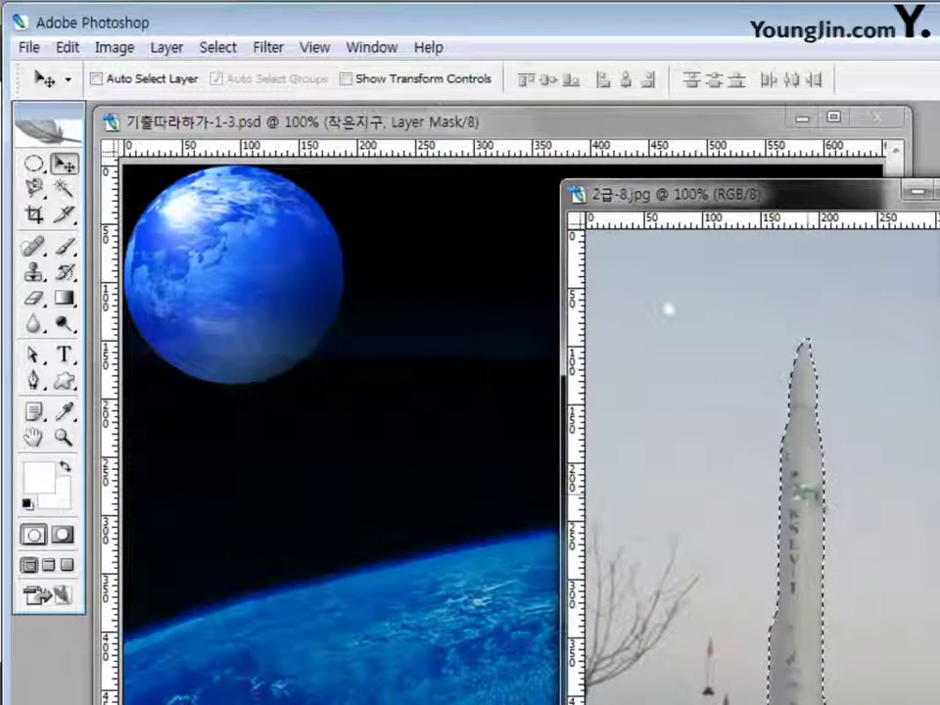
left_click_drag(819, 505, 411, 371)
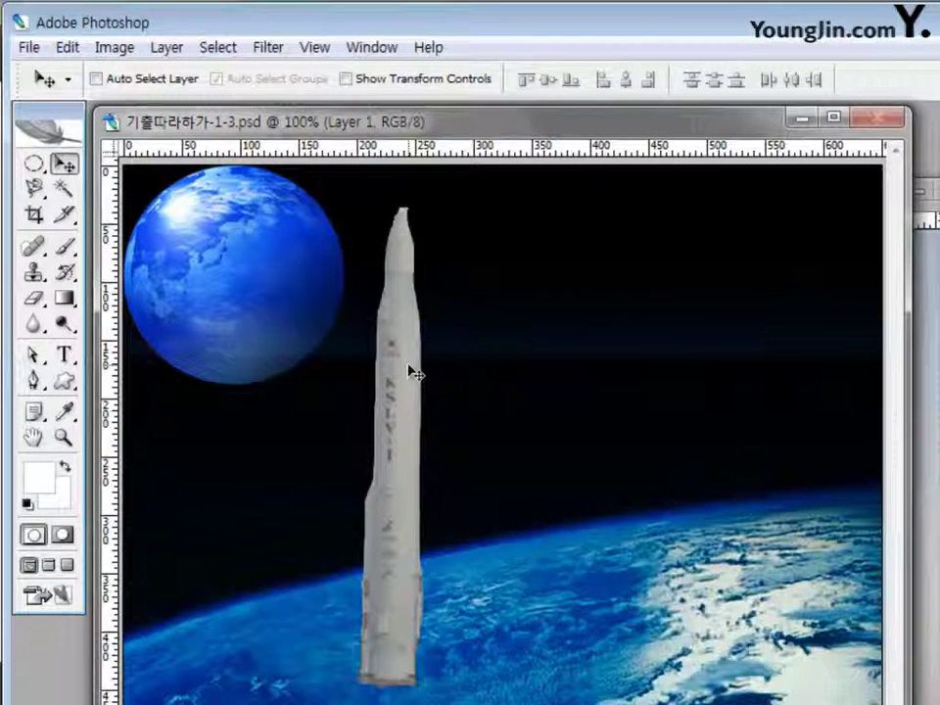
- Rotate the rocket about 144.6°, scale it to about 72.9% width and 52.9% height, and place it between the globe and the horizon
key("ctrl+t")
left_click_drag(444, 204, 495, 671)
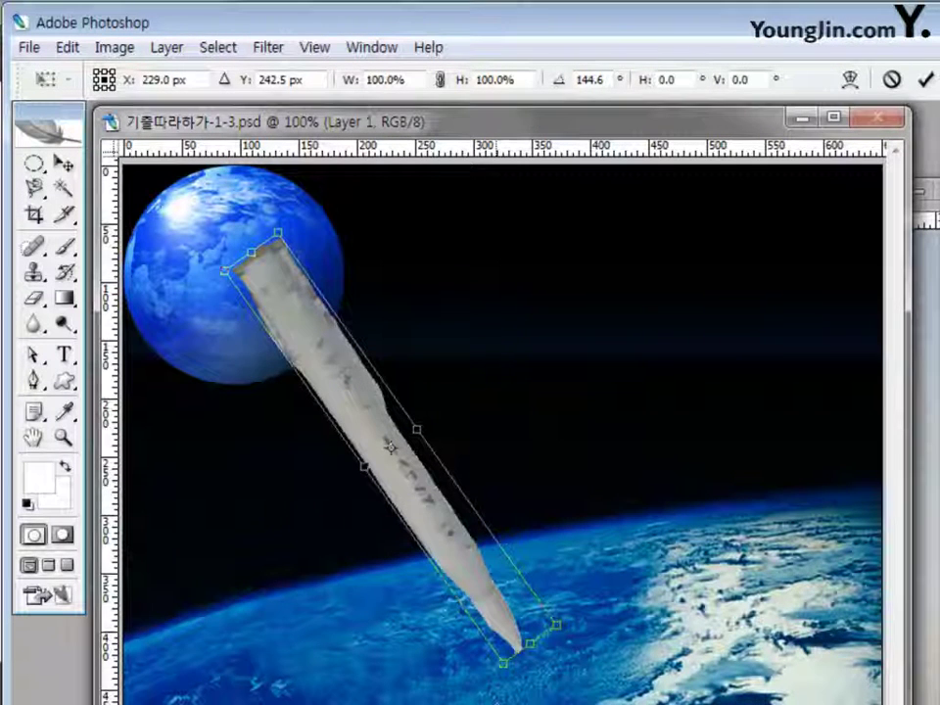
left_click_drag(532, 644, 424, 484)
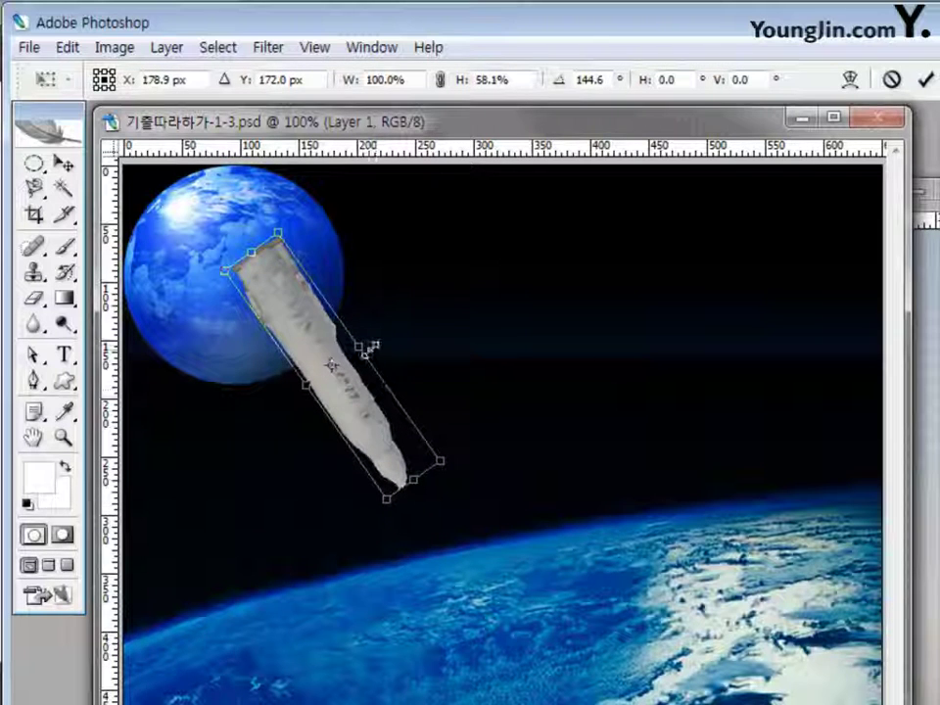
left_click_drag(370, 347, 363, 357)
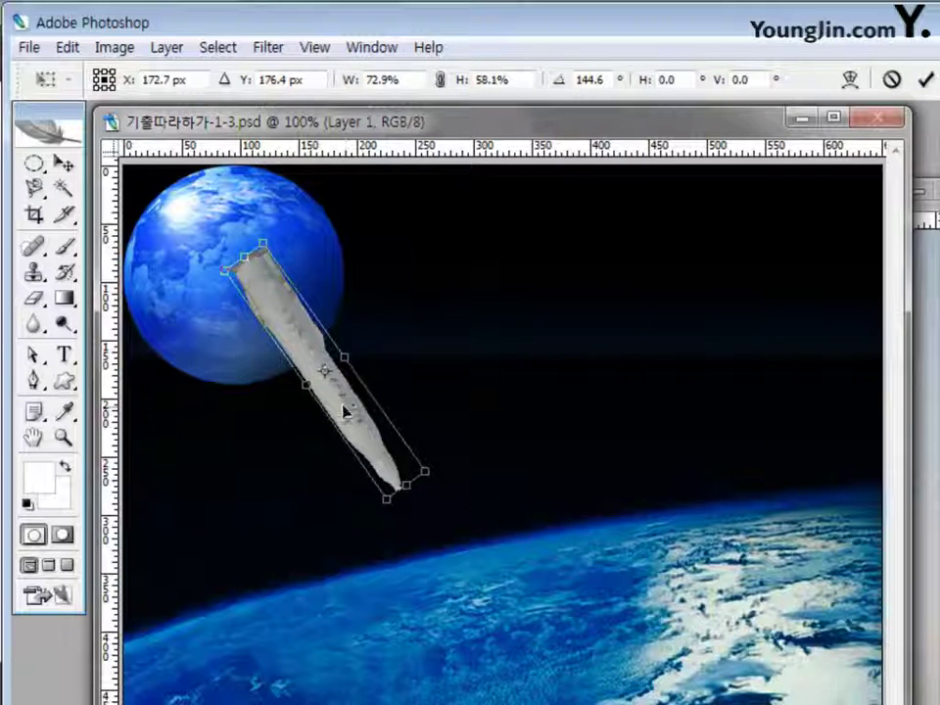
left_click_drag(345, 412, 386, 470)
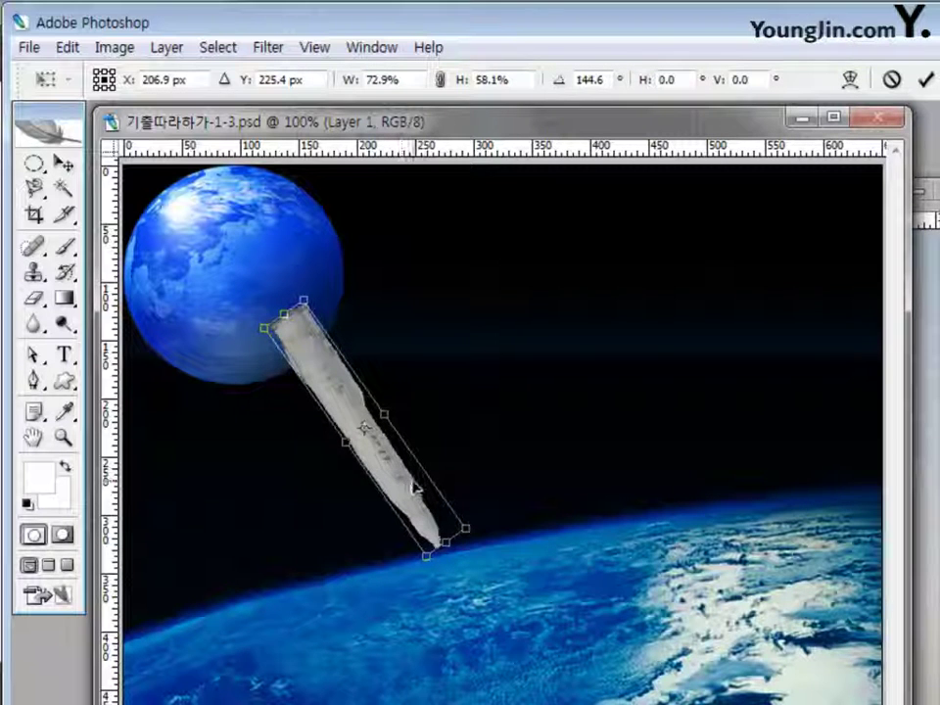
left_click_drag(397, 468, 378, 487)
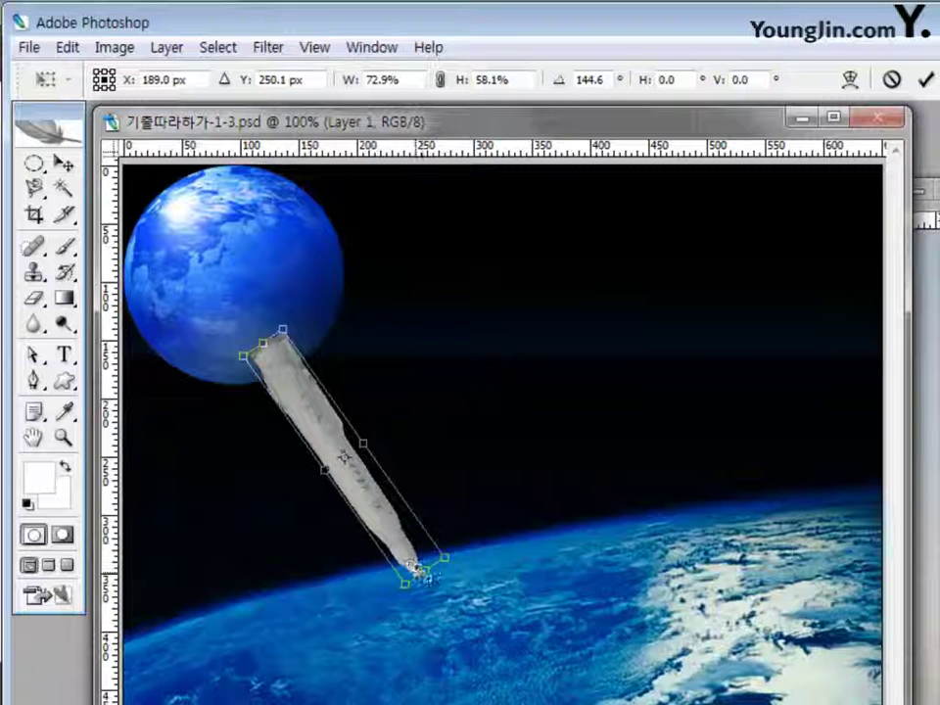
left_click_drag(422, 567, 403, 550)
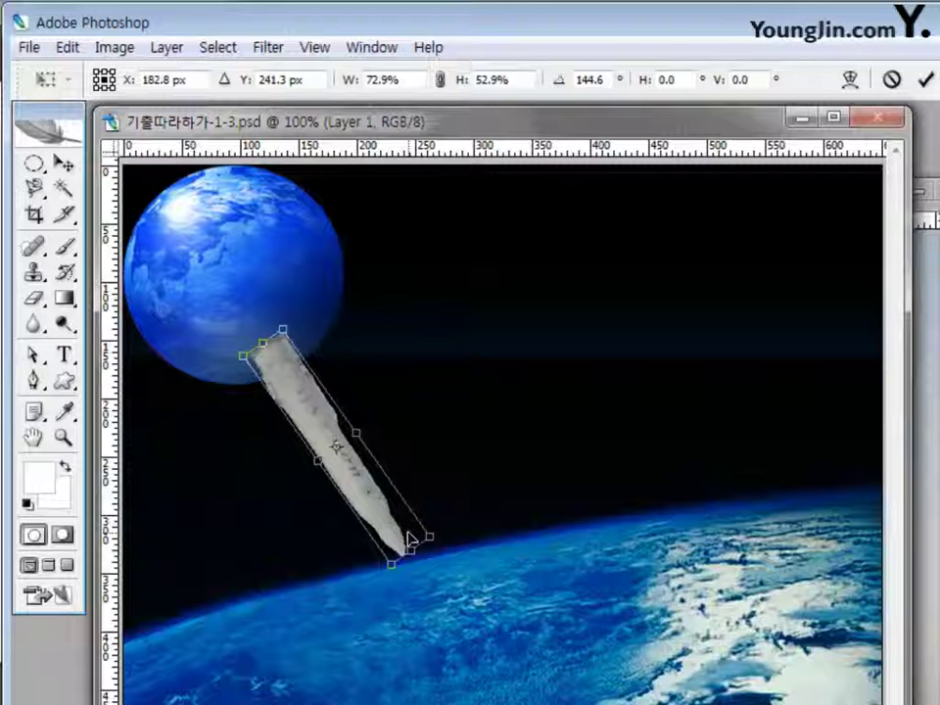
key("Return")
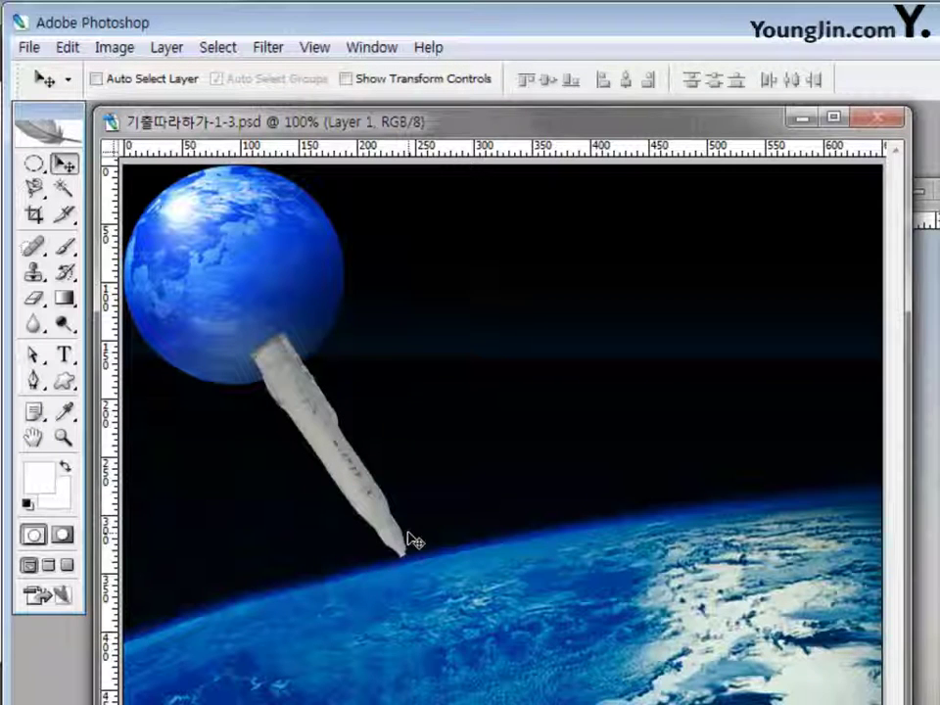
- Finish the rocket's free transform and rename its layer as 로켓
key("ctrl+t")
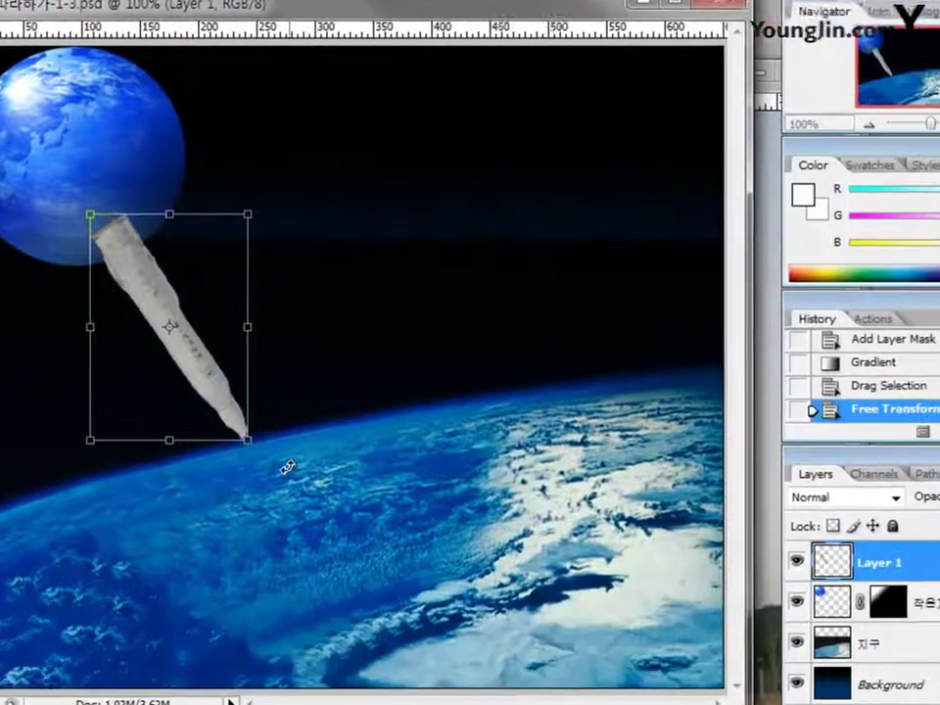
key("Return")
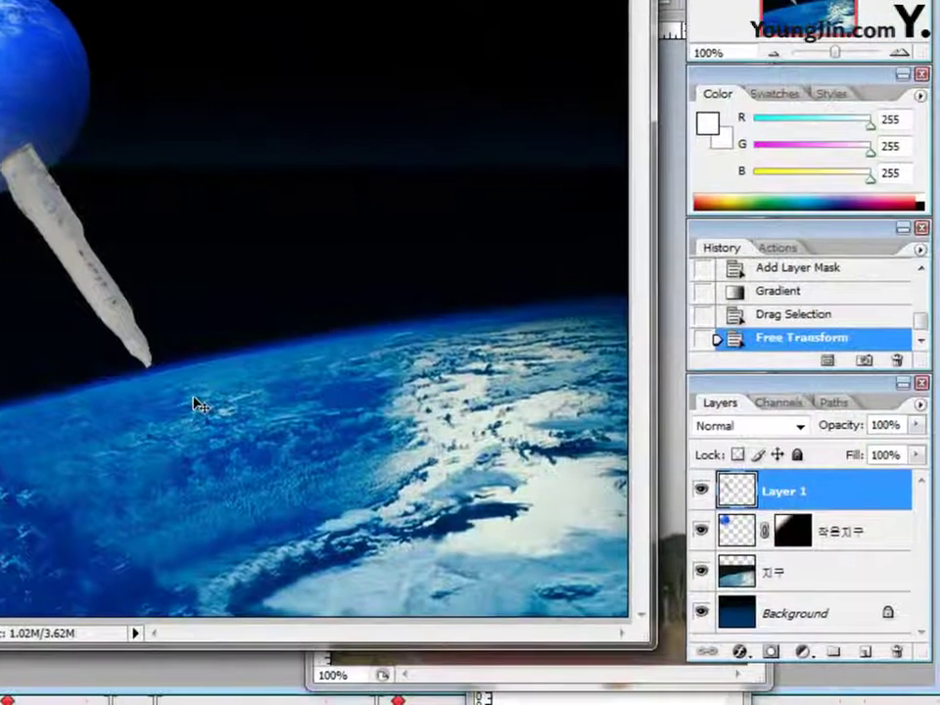
double_click(798, 495)
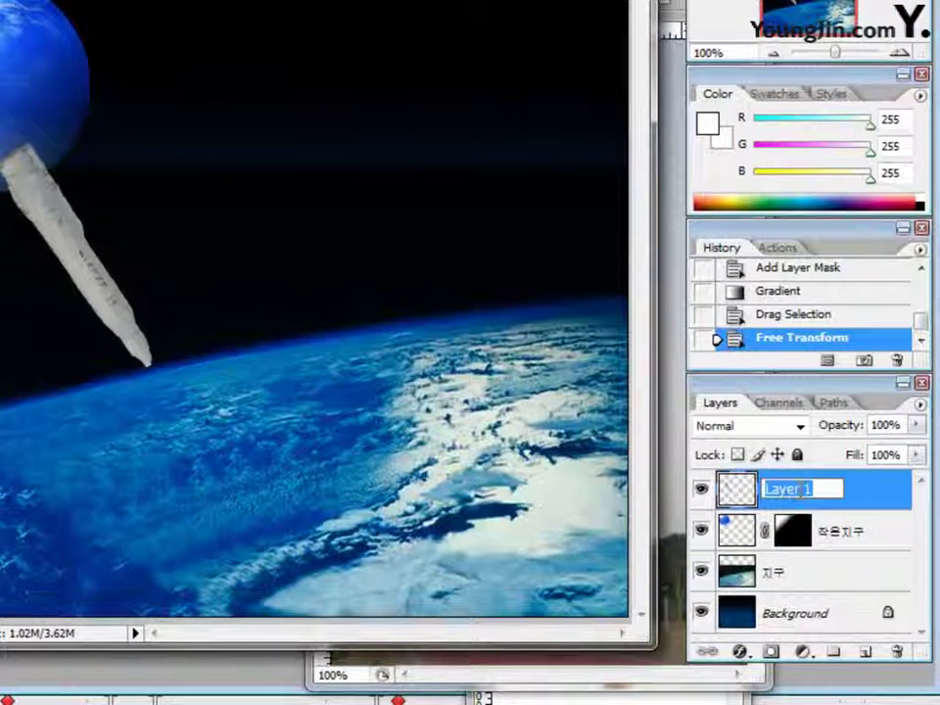
type("로켓")
key("Return")
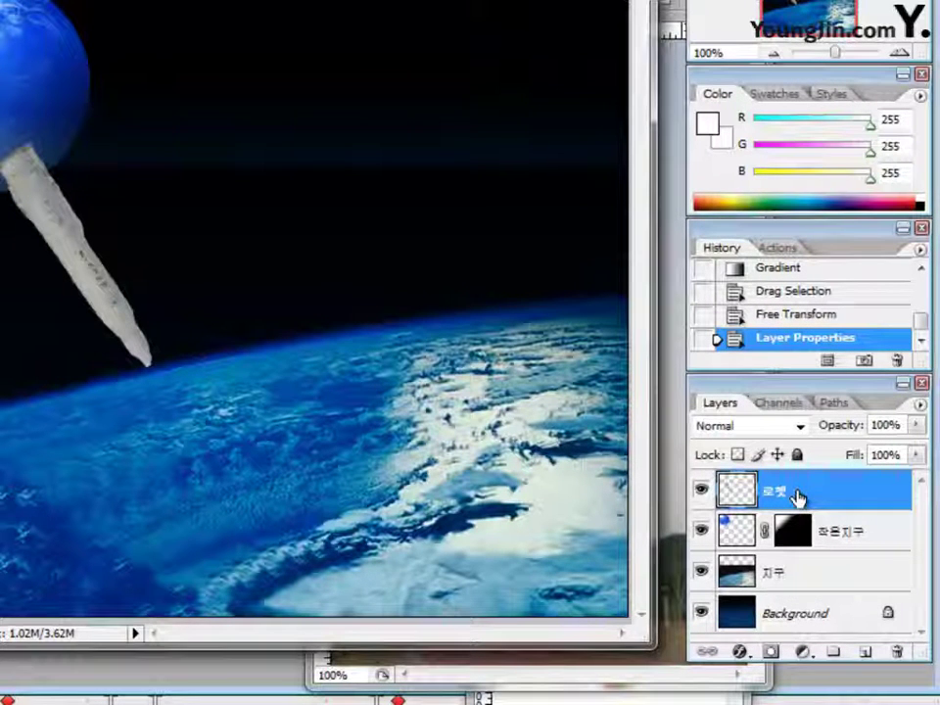
- Add an Outer Glow with a size of 16 px to the 로켓 layer
left_click(742, 653)
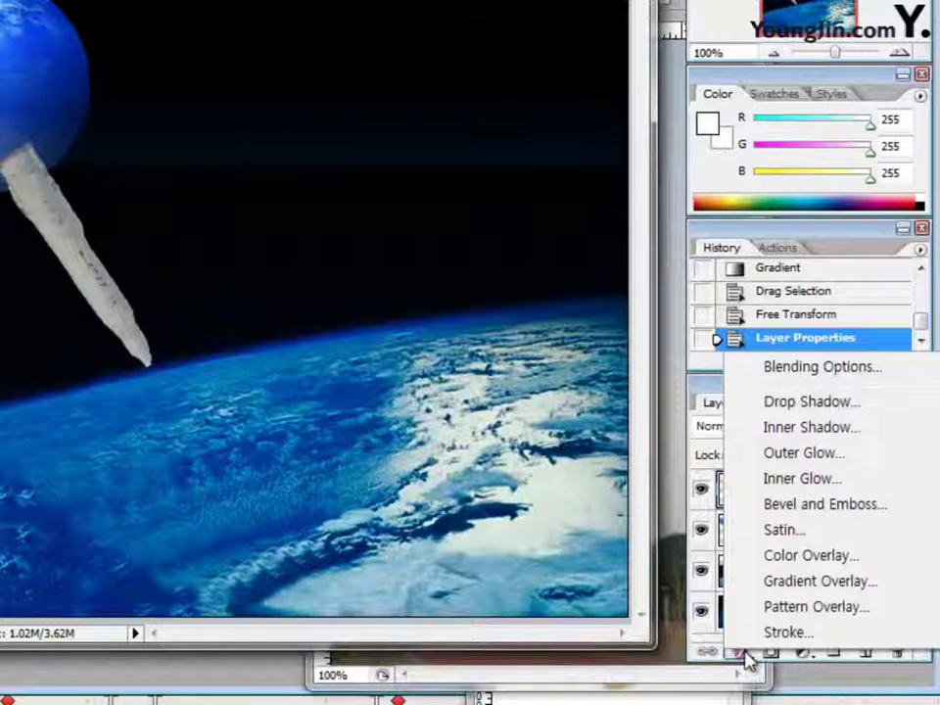
left_click(796, 454)
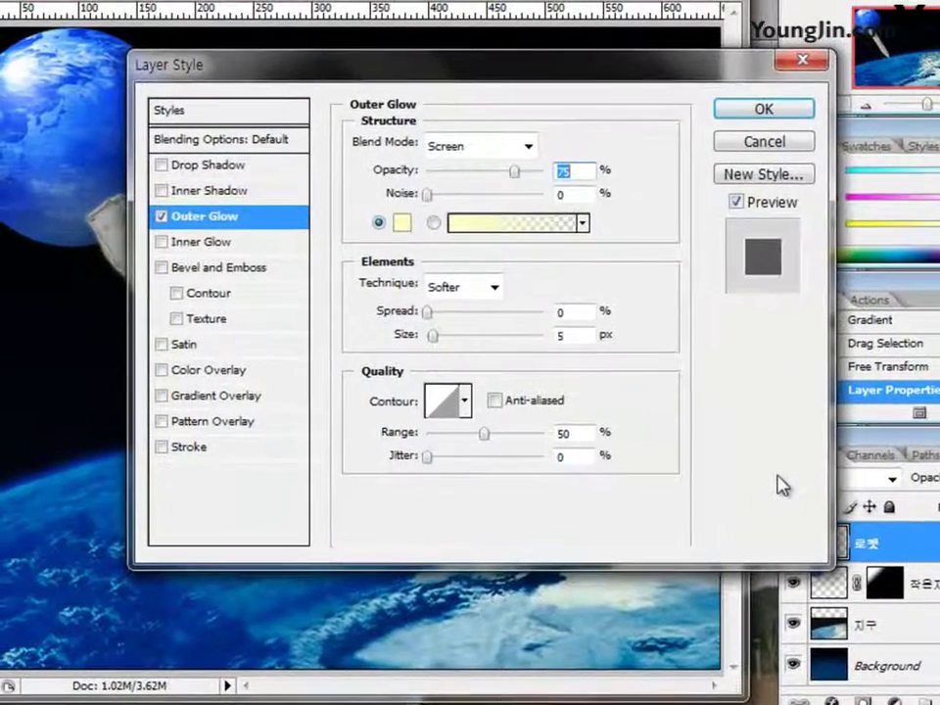
left_click(372, 330)
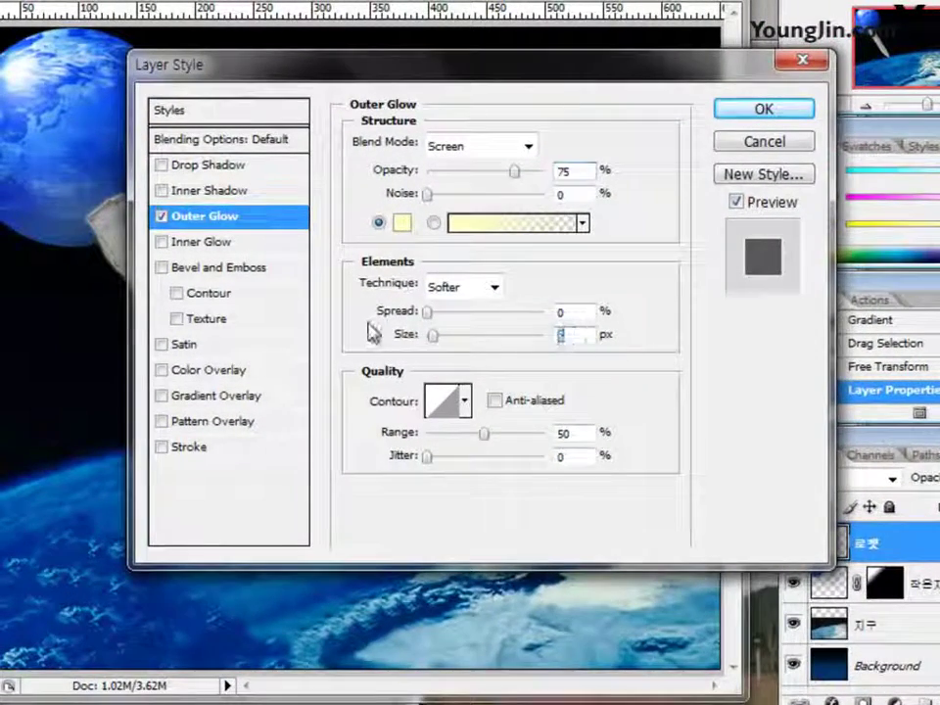
type("16")
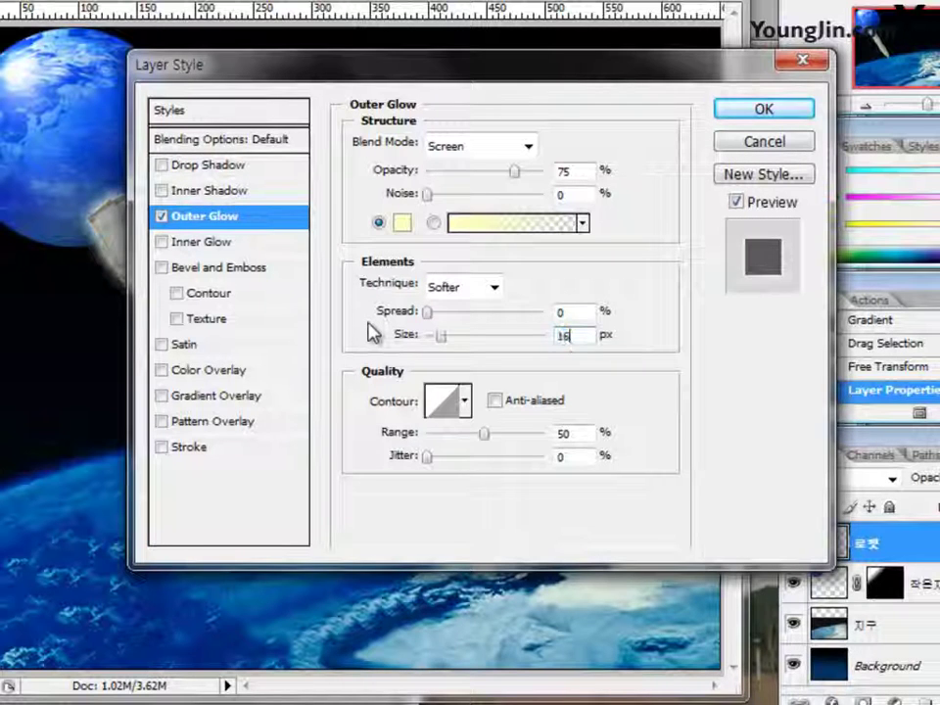
left_click(752, 114)
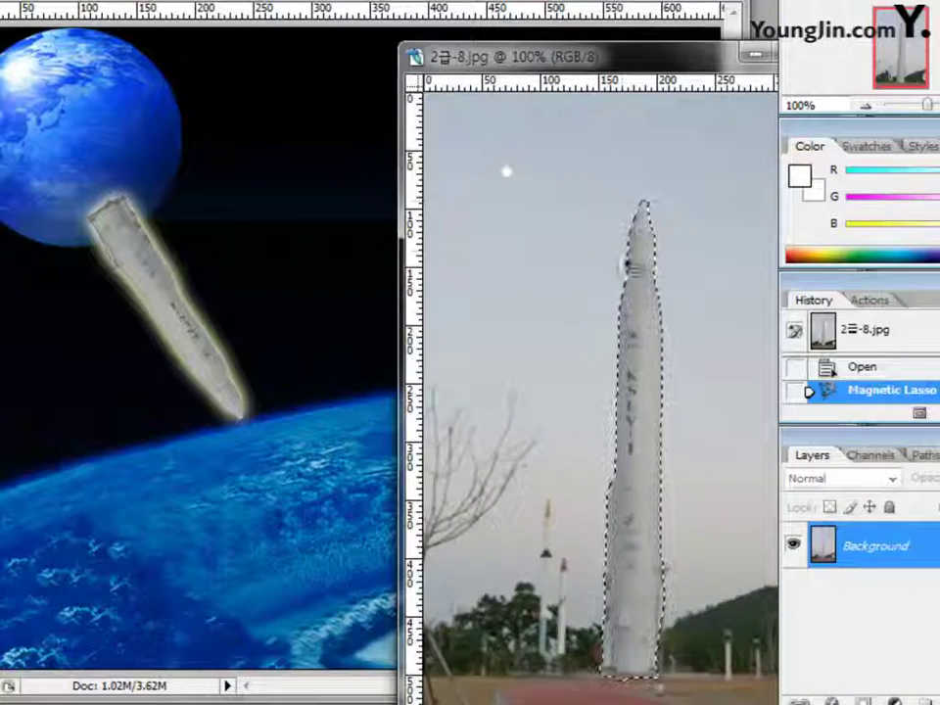
- Close the 2급-8 image and bring the 2급-9 satellite image over the small globe in the composition
left_click_drag(602, 56, 330, 46)
left_click(560, 45)
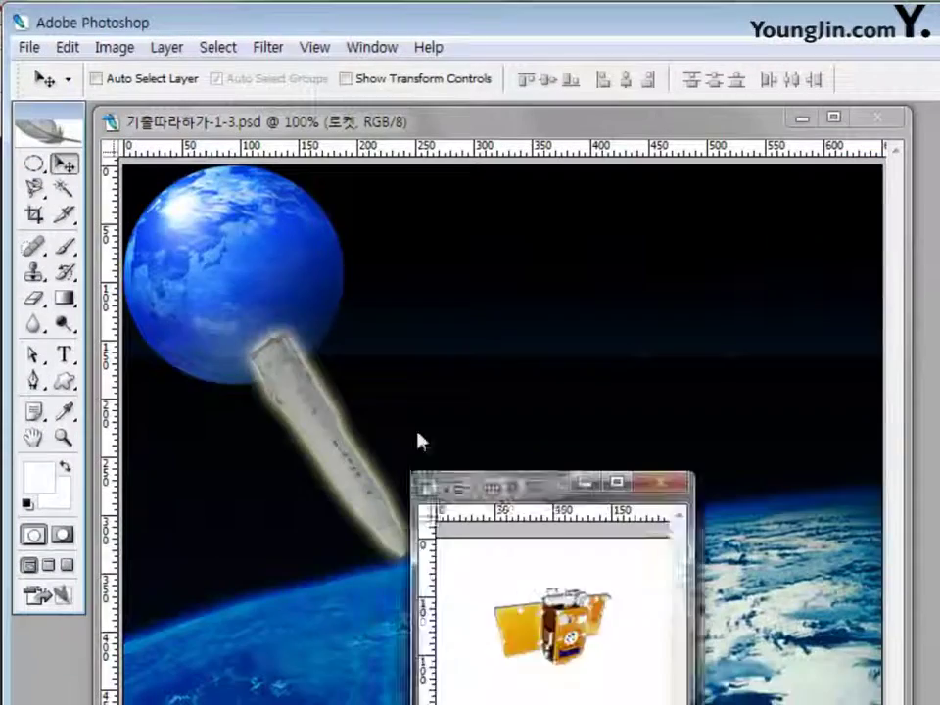
left_click_drag(330, 351, 73, 111)
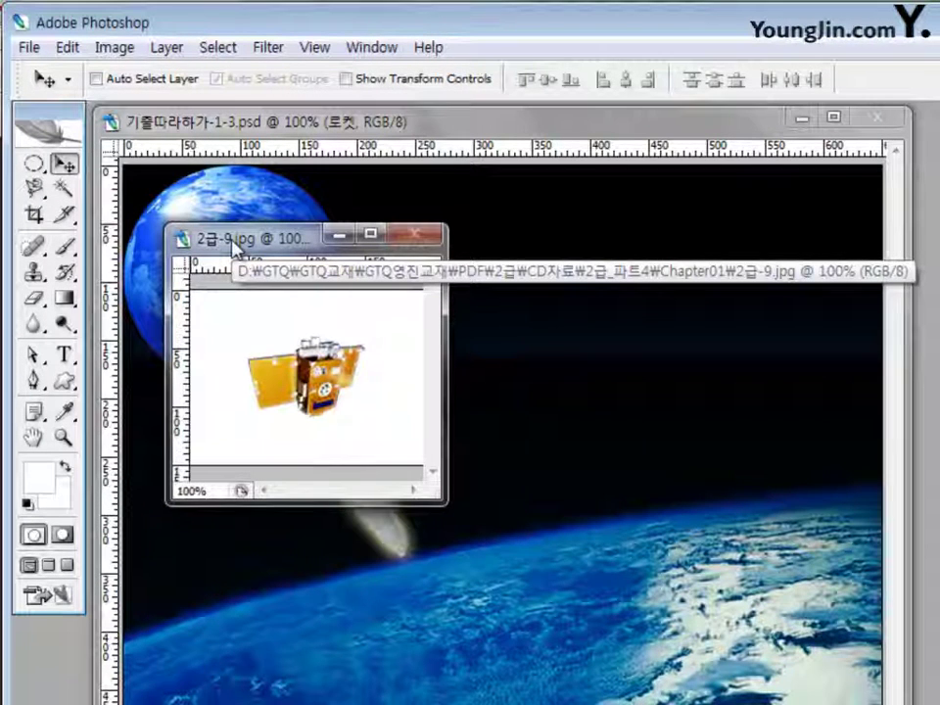
left_click_drag(231, 245, 193, 205)
- Select the satellite in 2급-9 by picking the white background with the Magic Wand and inverting the selection
left_click(63, 193)
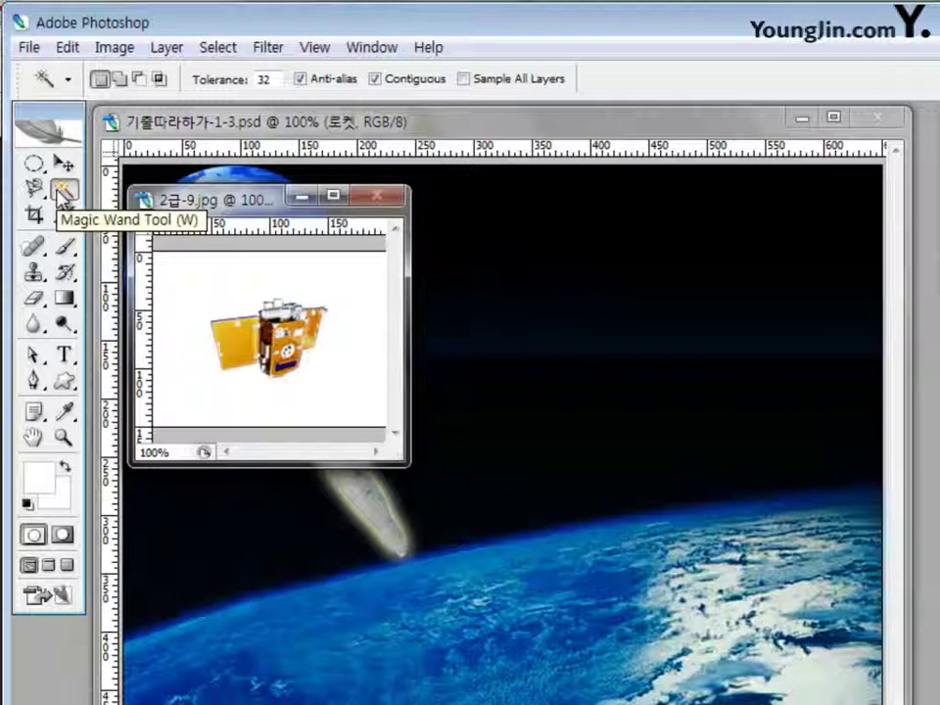
left_click(195, 281)
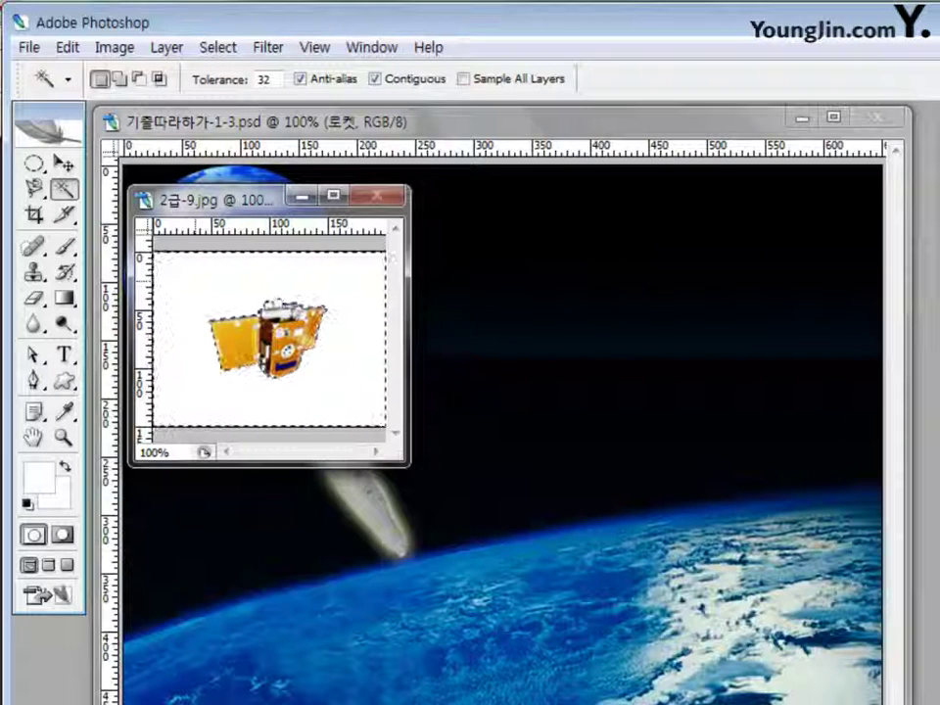
left_click(120, 78)
left_click(99, 78)
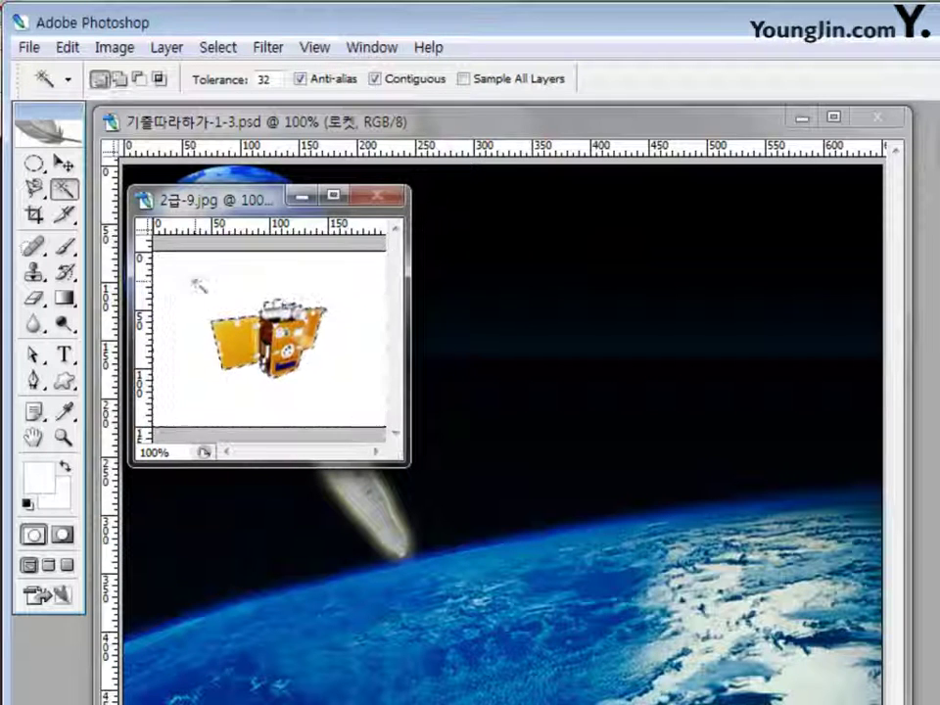
key("ctrl+shift+i")
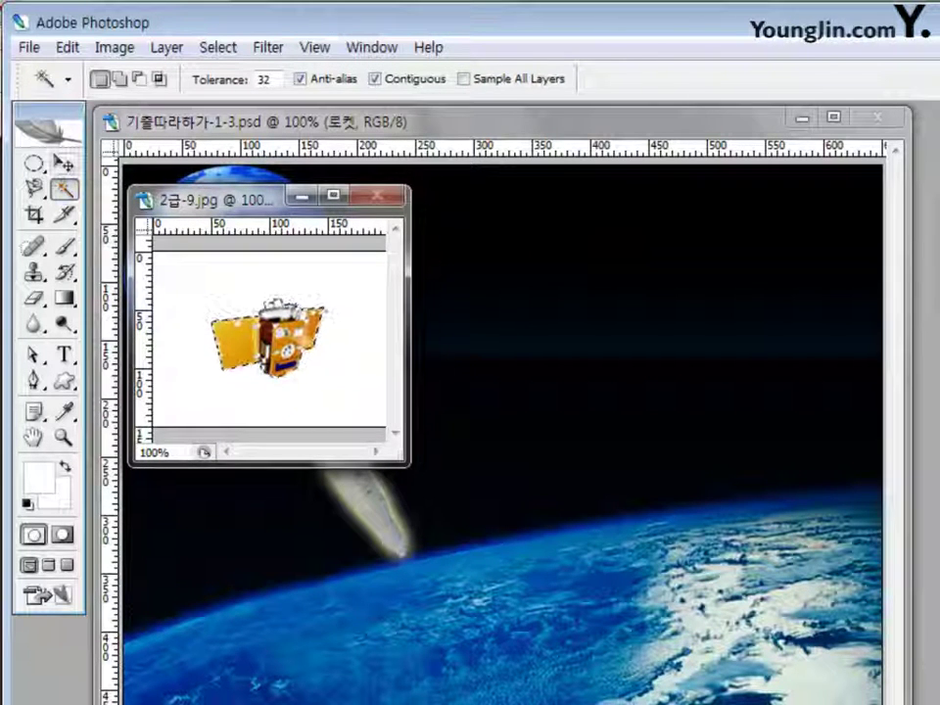
- Copy the selected satellite from 2급-9 into the composition, in the dark sky beside the small globe
left_click(63, 163)
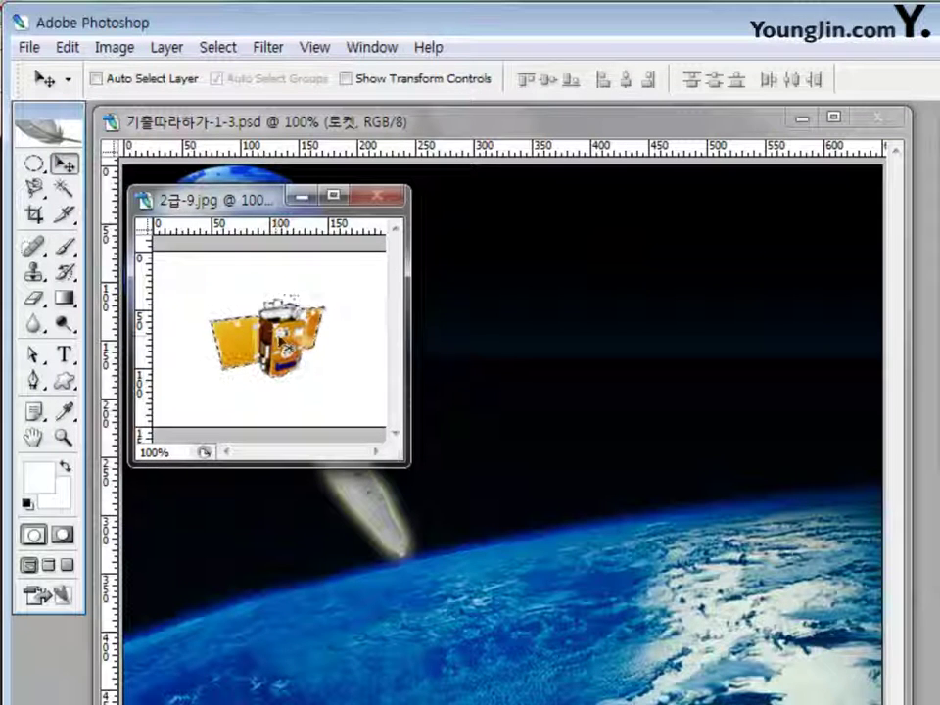
left_click_drag(246, 199, 604, 228)
left_click_drag(647, 377, 443, 323)
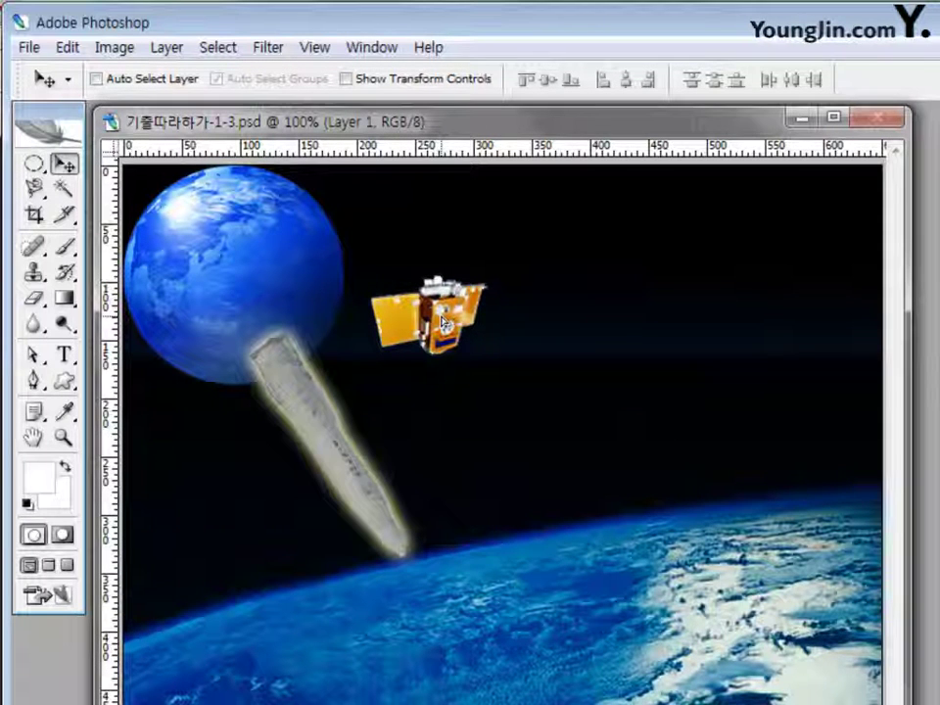
- Flip the satellite horizontally and nudge it slightly in the sky beside the small globe
left_click(66, 48)
mouse_move(135, 443)
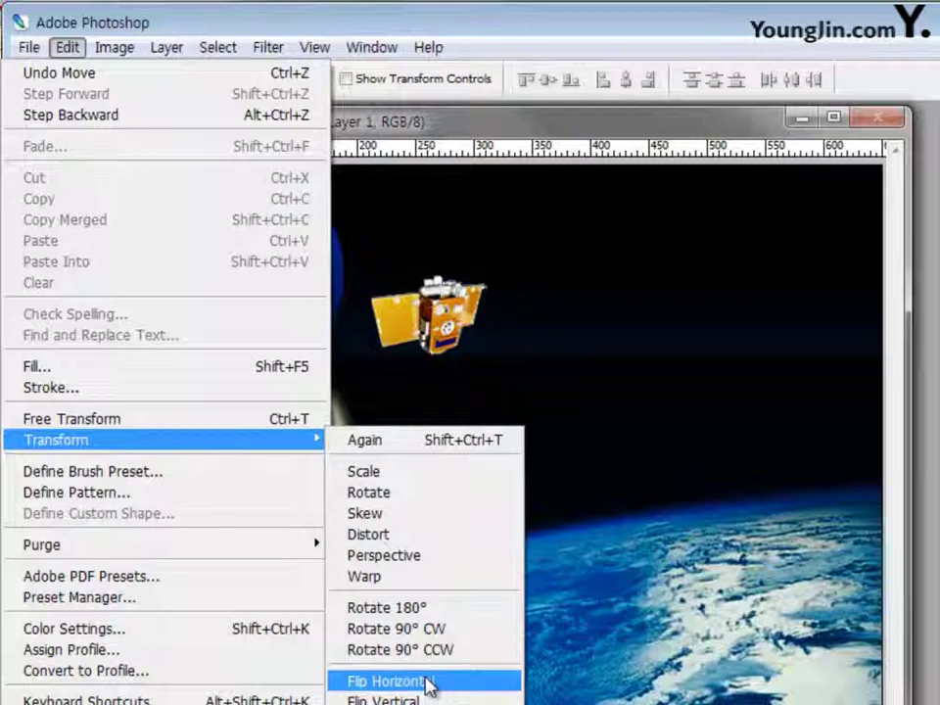
left_click(427, 683)
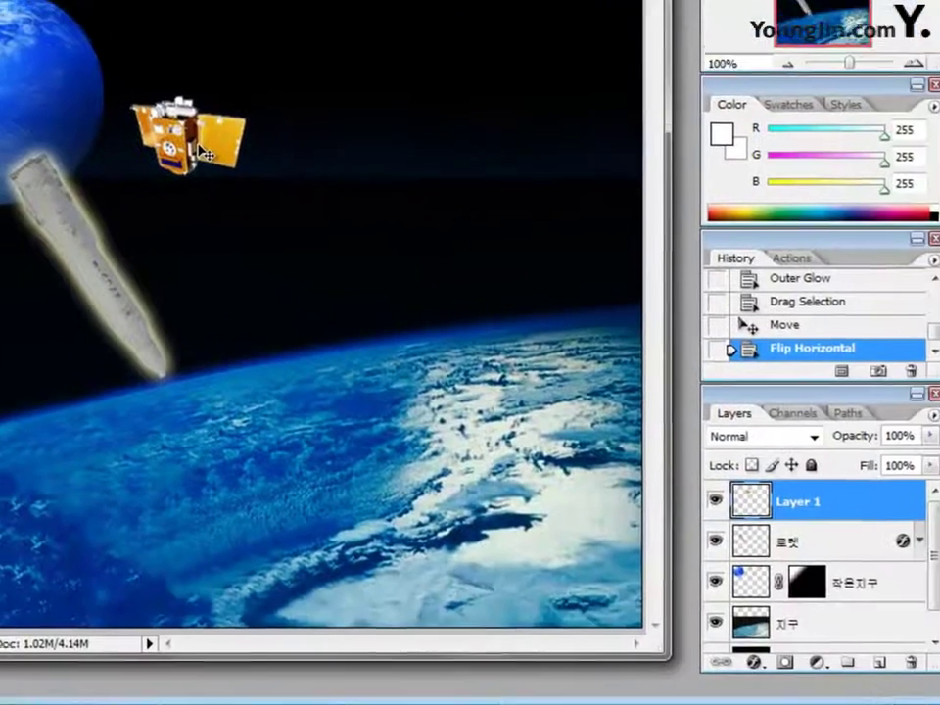
left_click_drag(199, 152, 203, 155)
- Rename the satellite layer as 인공위성
double_click(805, 503)
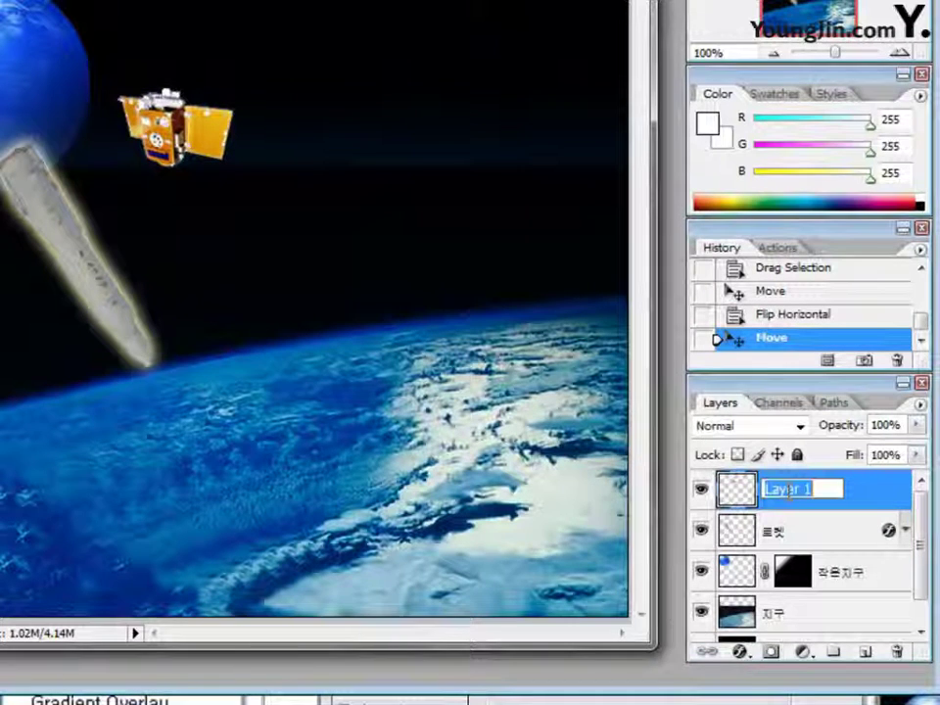
type("이공")
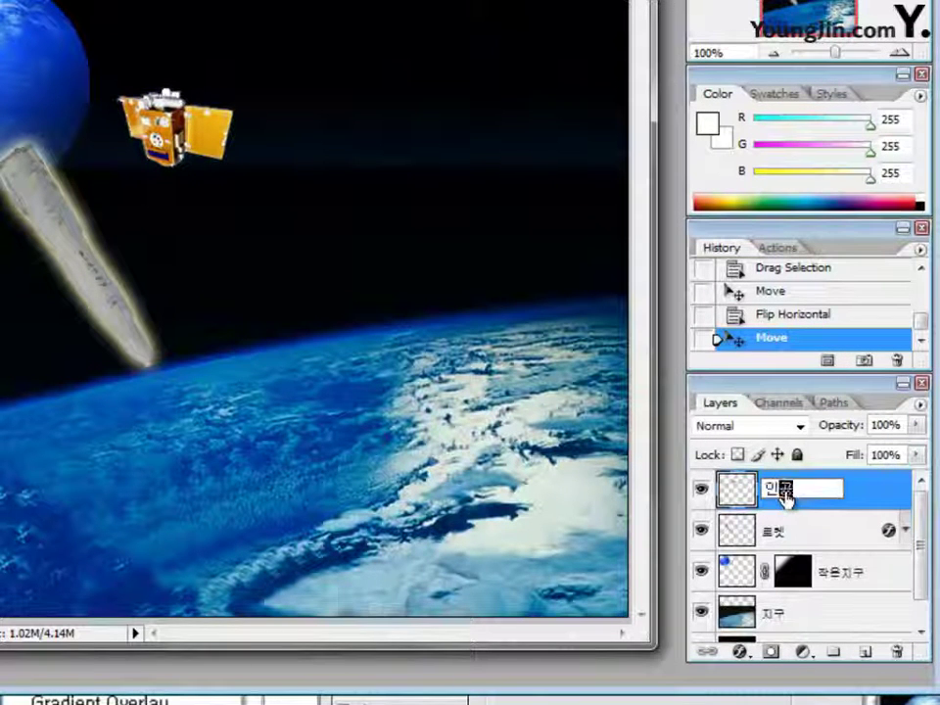
type("위성")
key("Return")
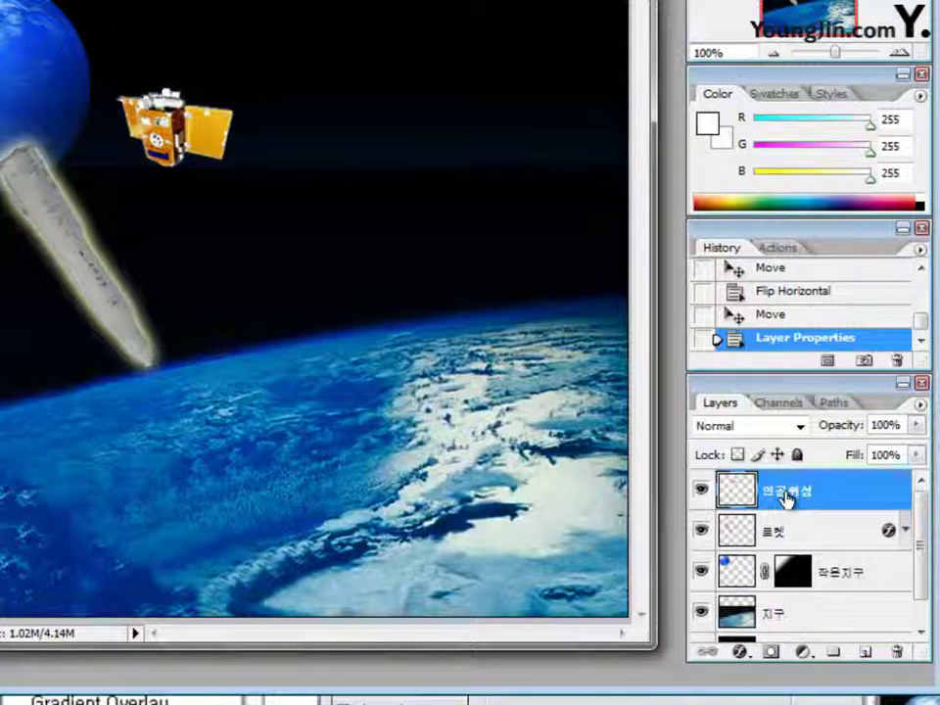
- Add an Inner Shadow to the 인공위성 layer with distance 7 px, choke 4% and size 13 px
left_click(741, 653)
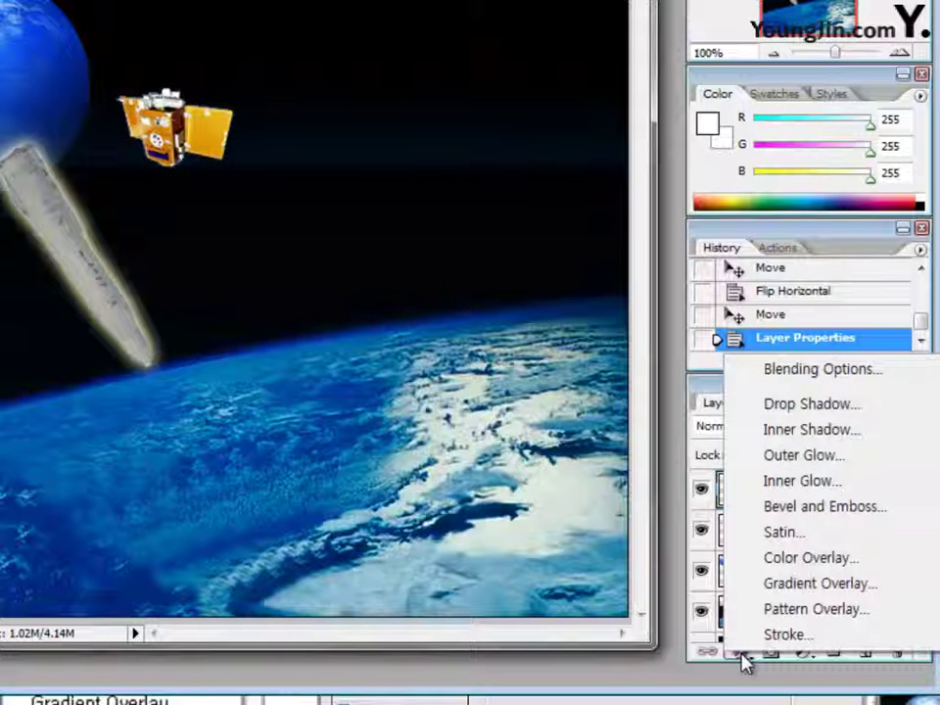
left_click(807, 431)
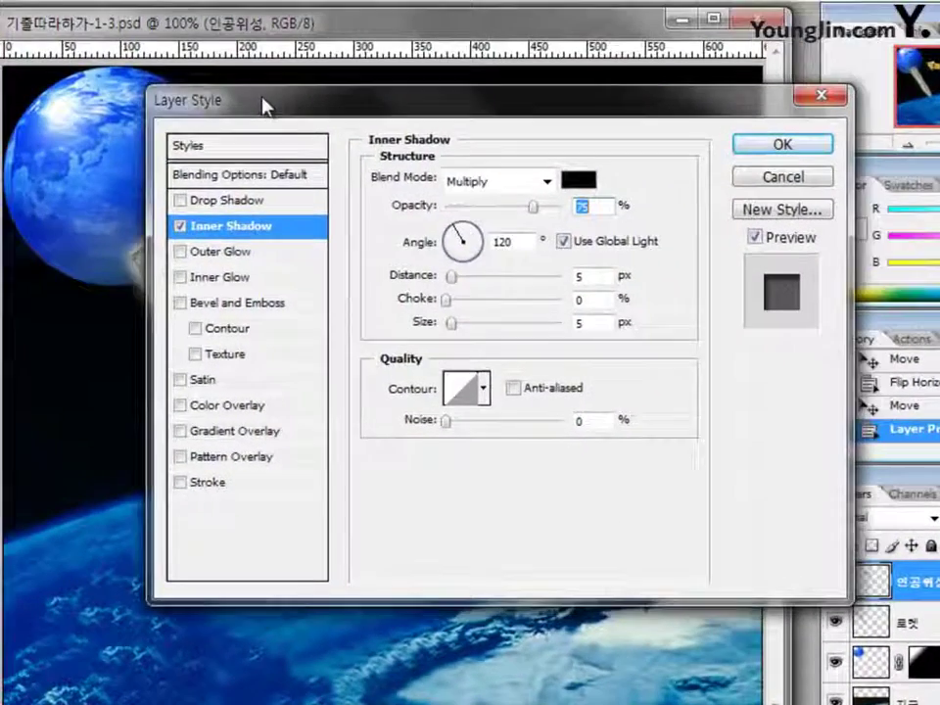
left_click_drag(262, 105, 235, 100)
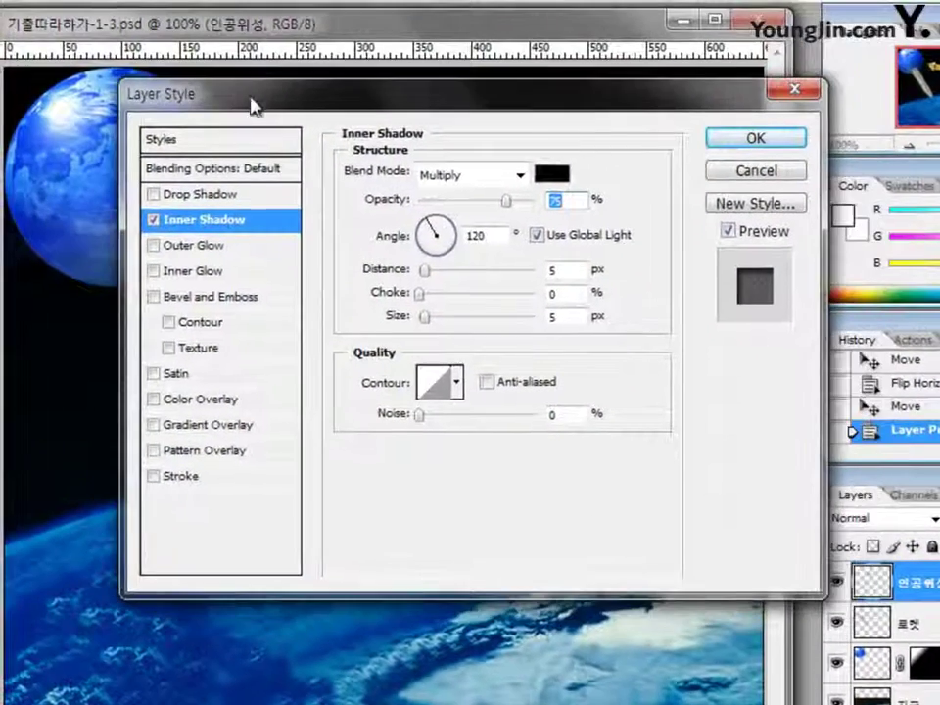
key("Tab")
key("Tab")
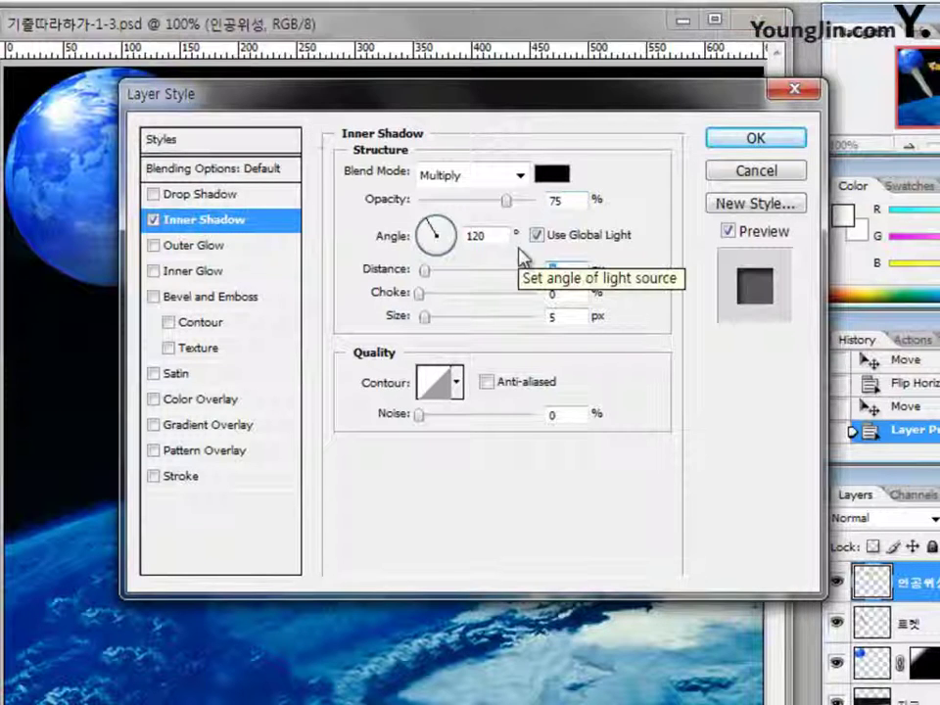
type("7")
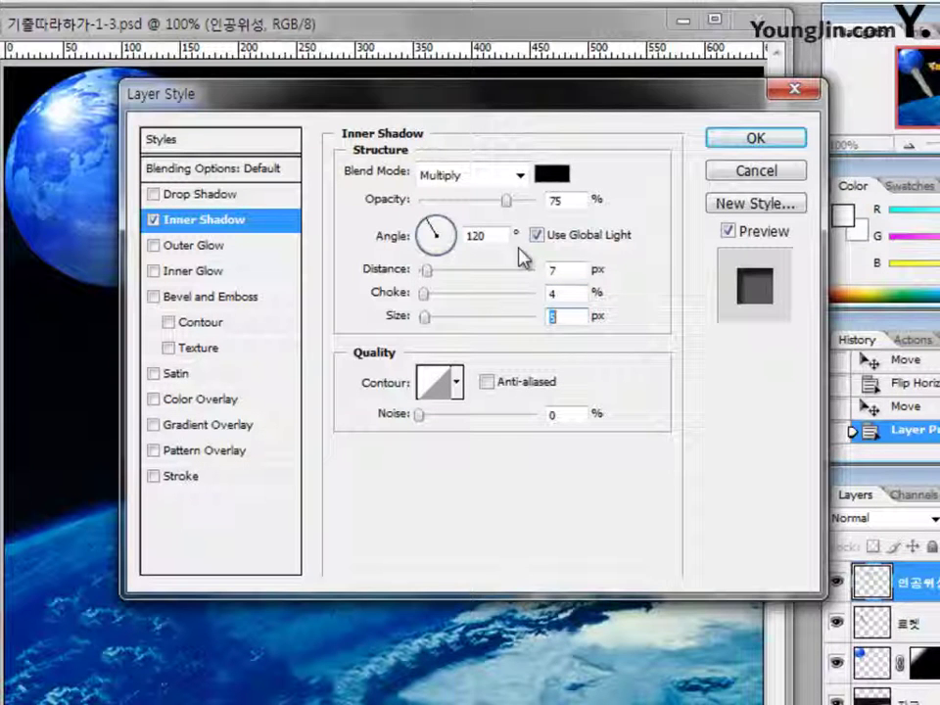
type("13")
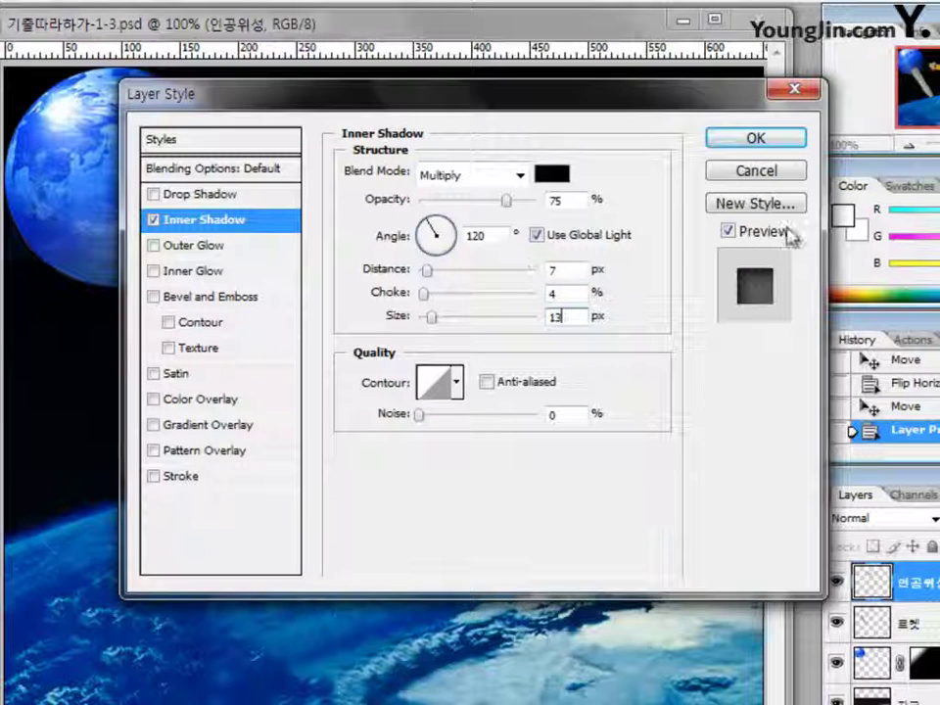
left_click(741, 144)
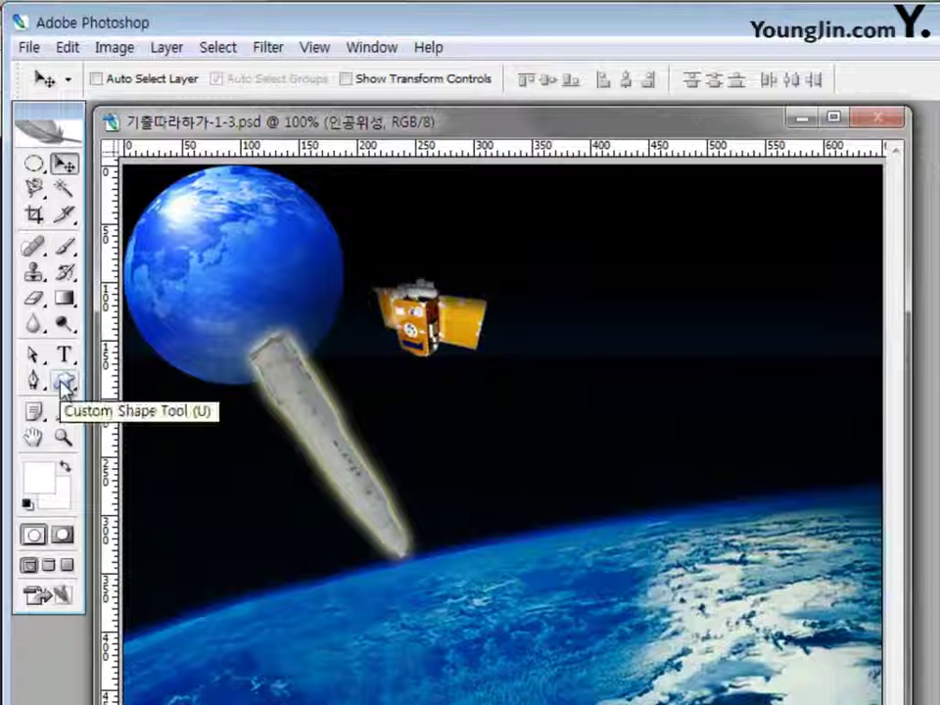
- Switch to the Rounded Rectangle tool for drawing on the composition
left_click(64, 384)
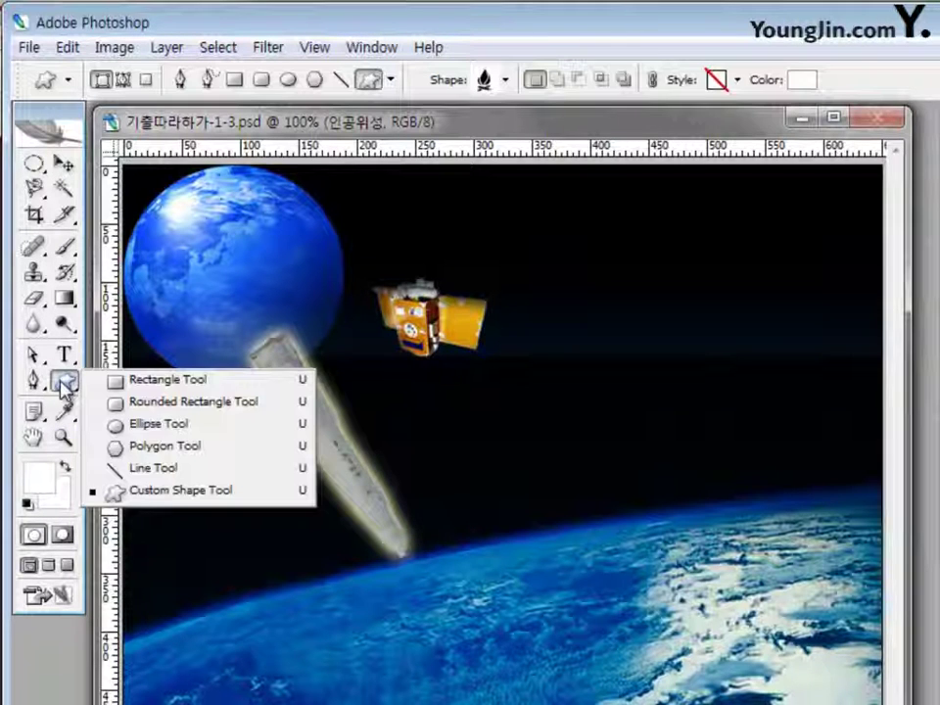
left_click(137, 410)
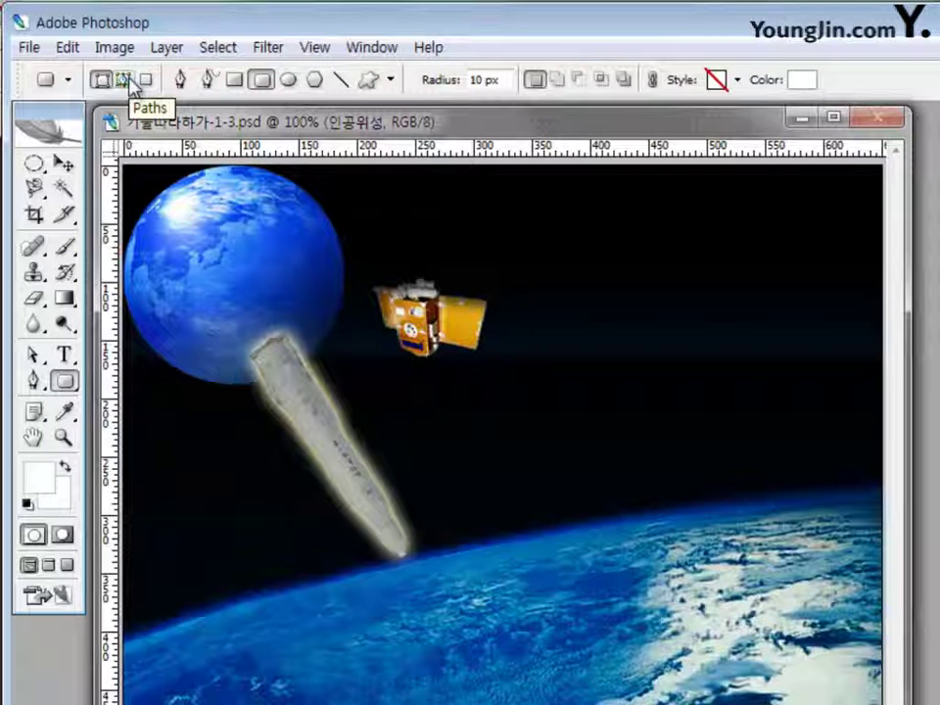
- Draw a rounded rectangle shape with a 15 px radius and colour #333333 along the lower-left edge of the image
double_click(477, 79)
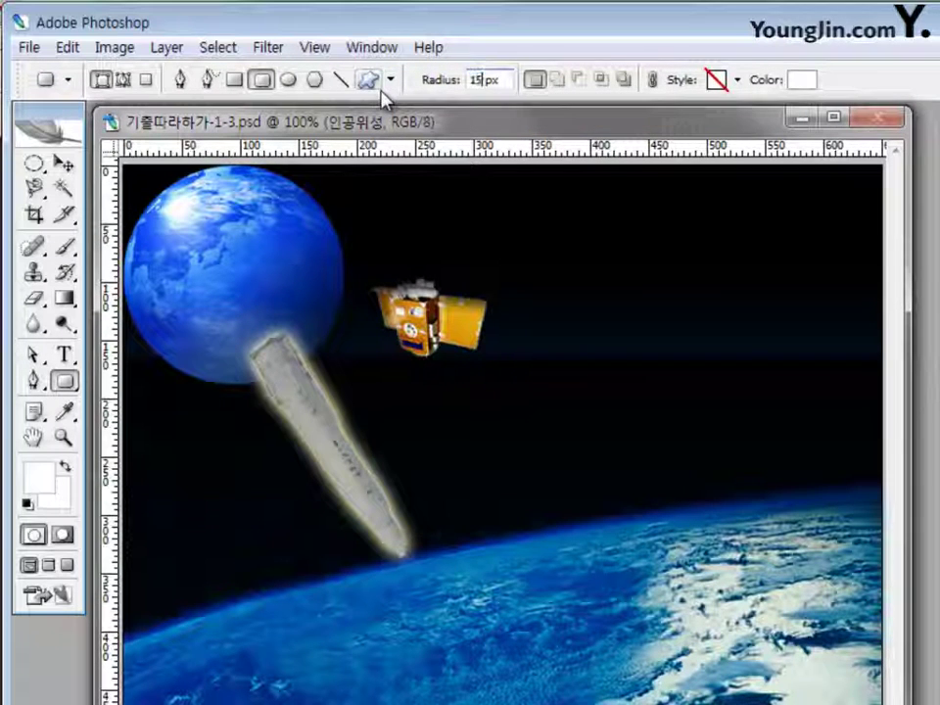
key("Return")
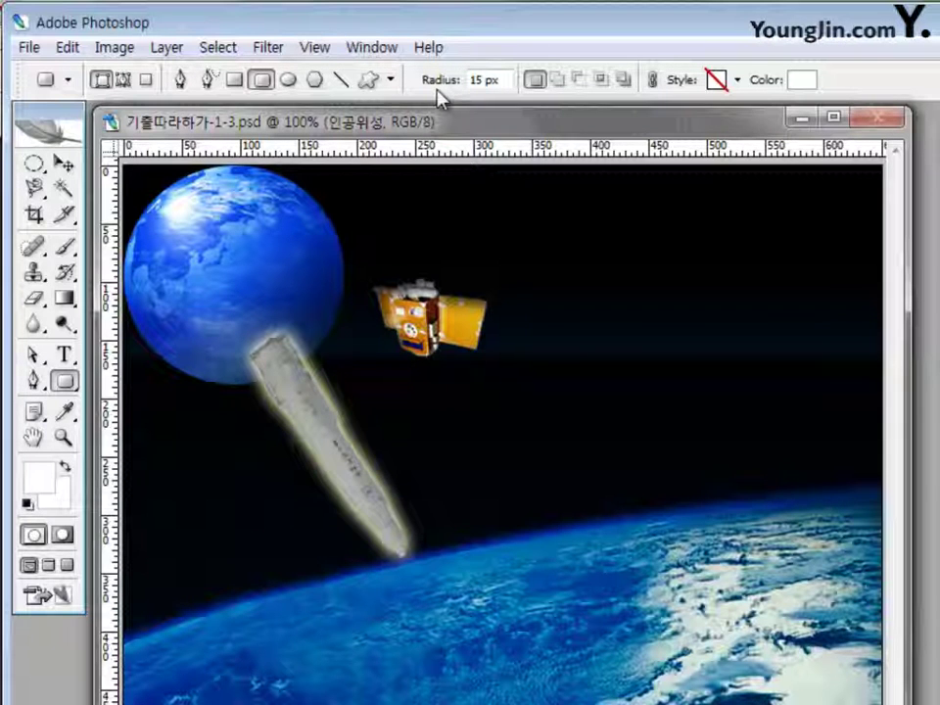
left_click(796, 85)
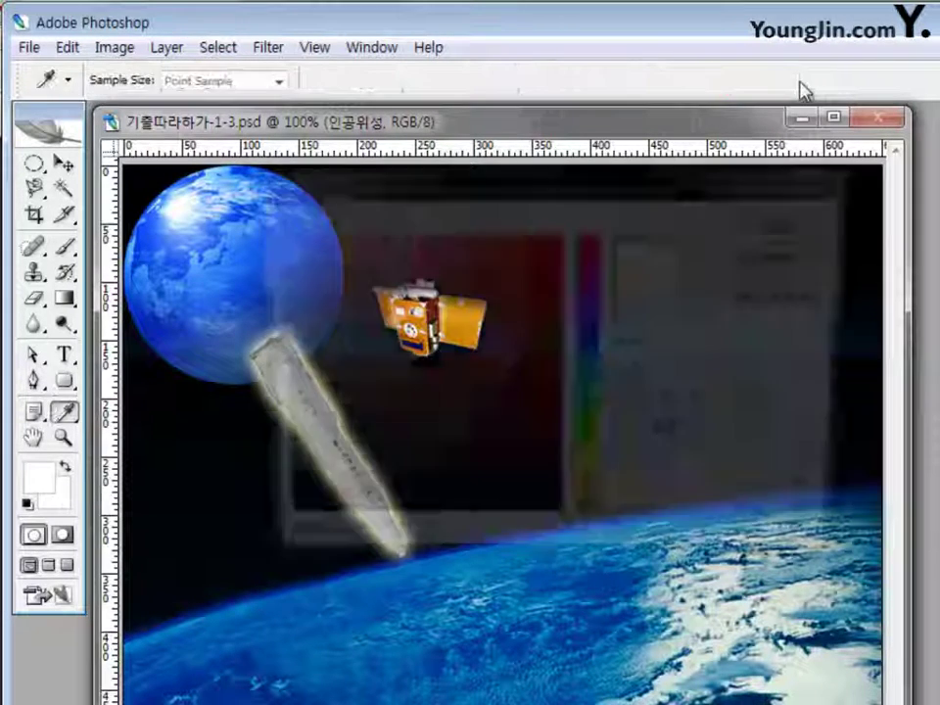
double_click(657, 534)
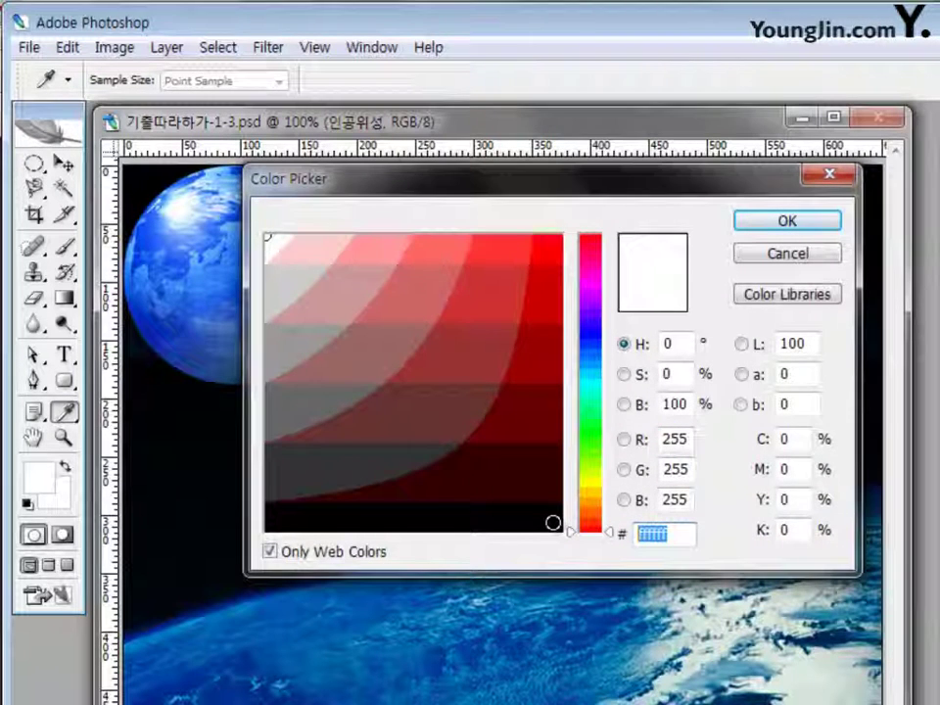
type("333333")
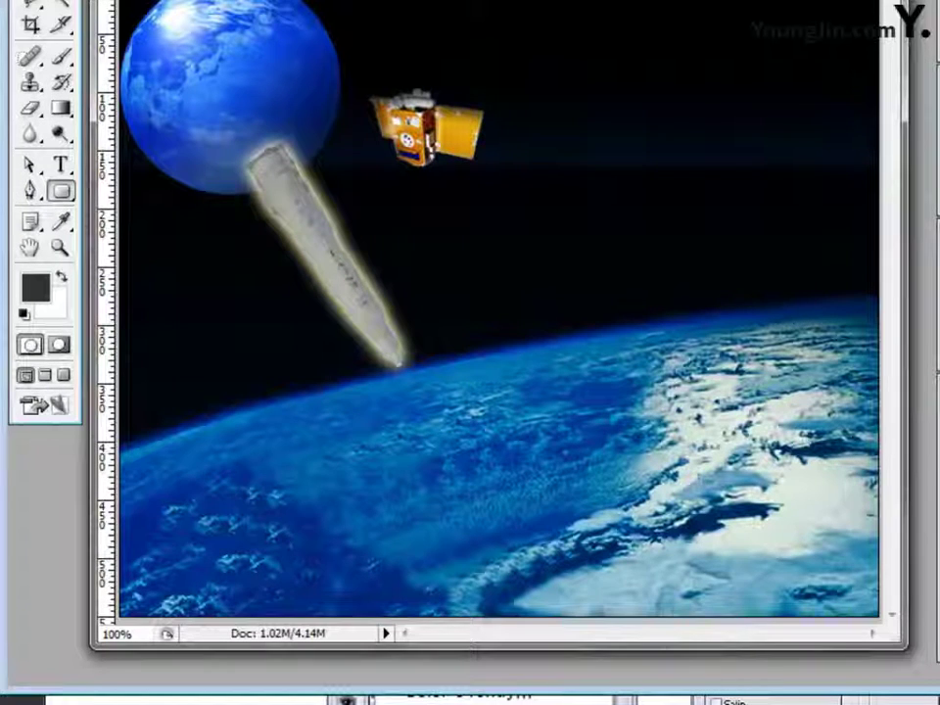
left_click_drag(117, 500, 554, 622)
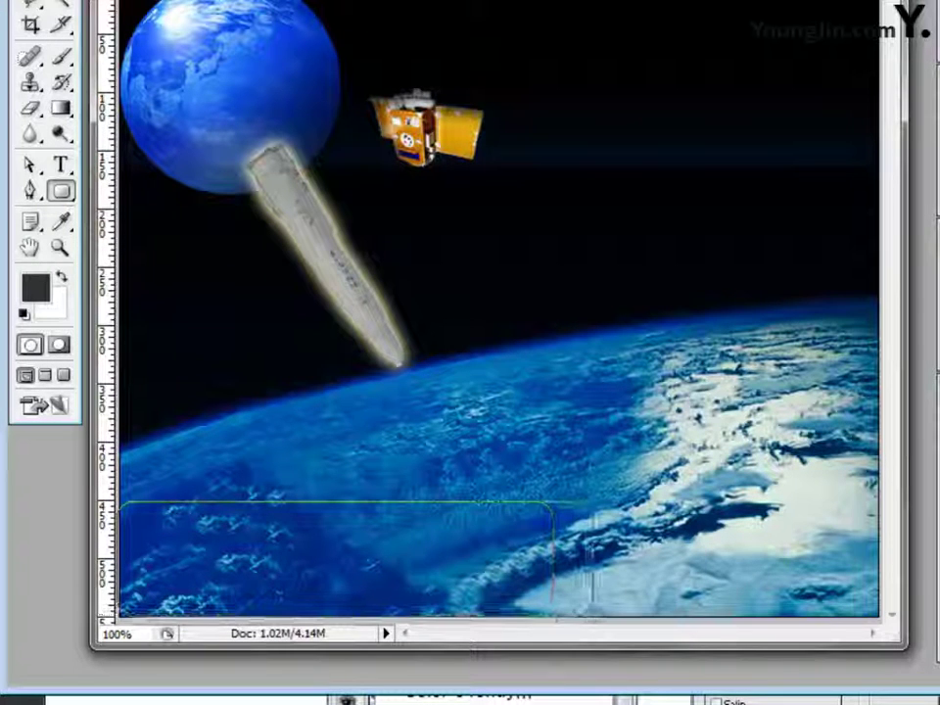
left_click_drag(592, 568, 628, 618)
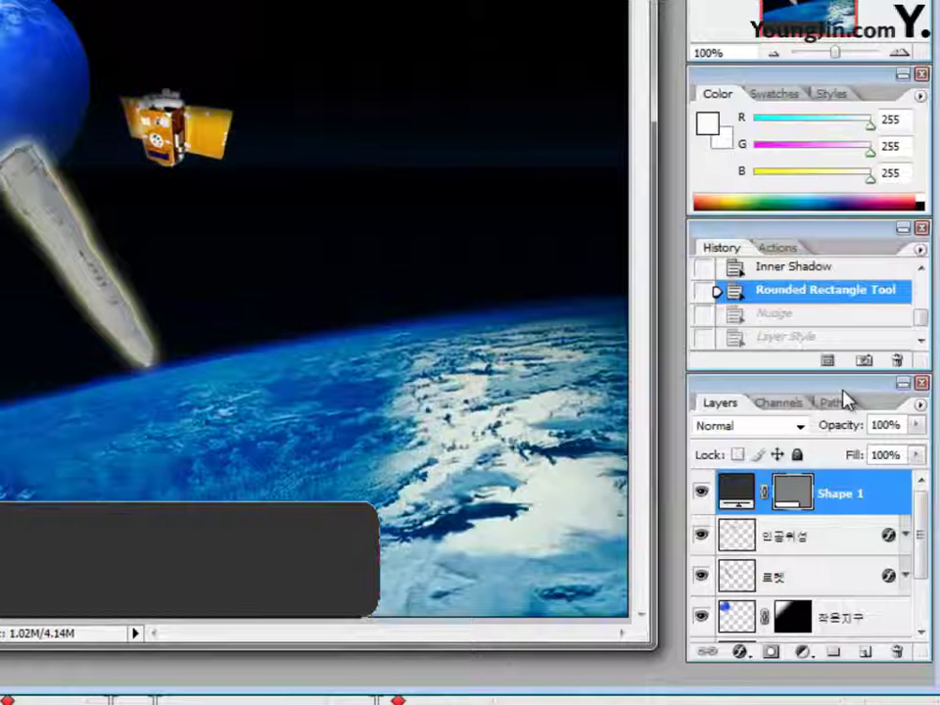
- Set the opacity of the Shape 1 layer to 70%
left_click(887, 425)
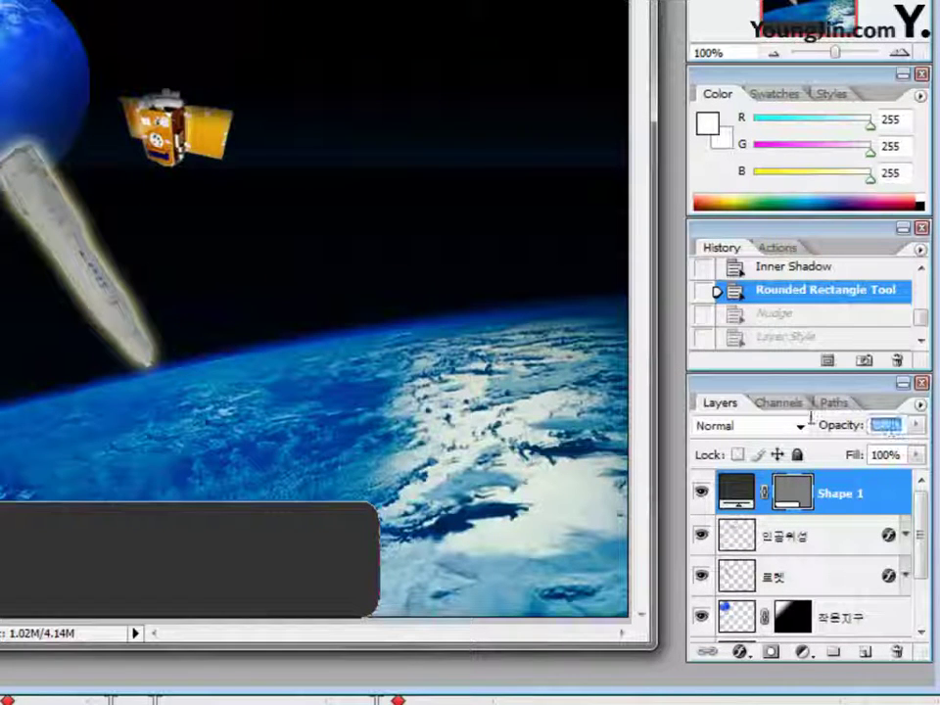
type("70")
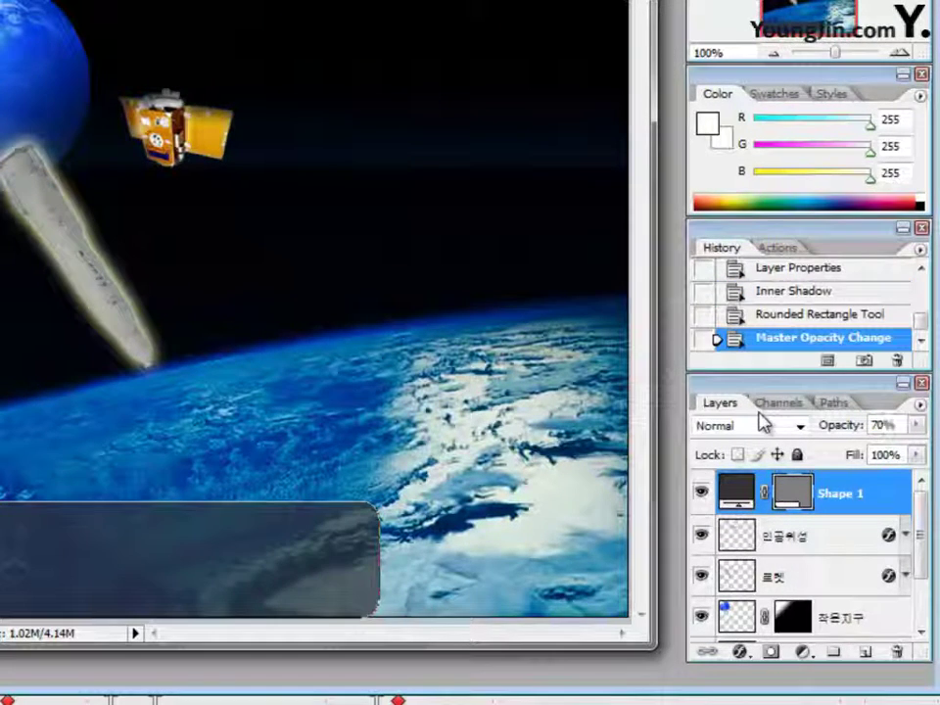
key("Return")
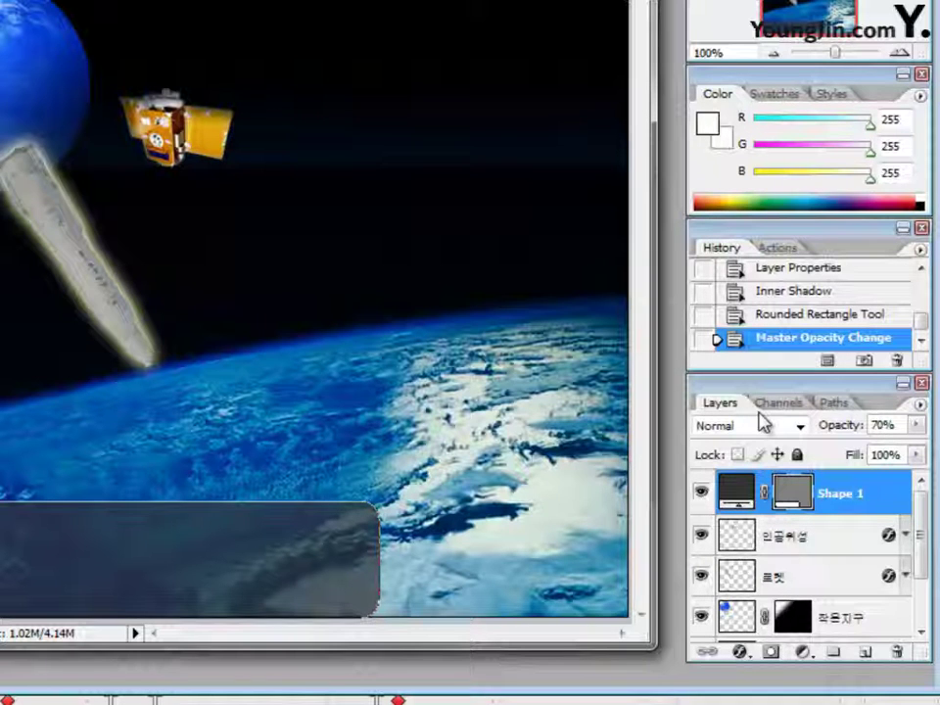
- Give the Shape 1 layer a 3 px black (#000000) outside stroke and a drop shadow with default settings
left_click(743, 652)
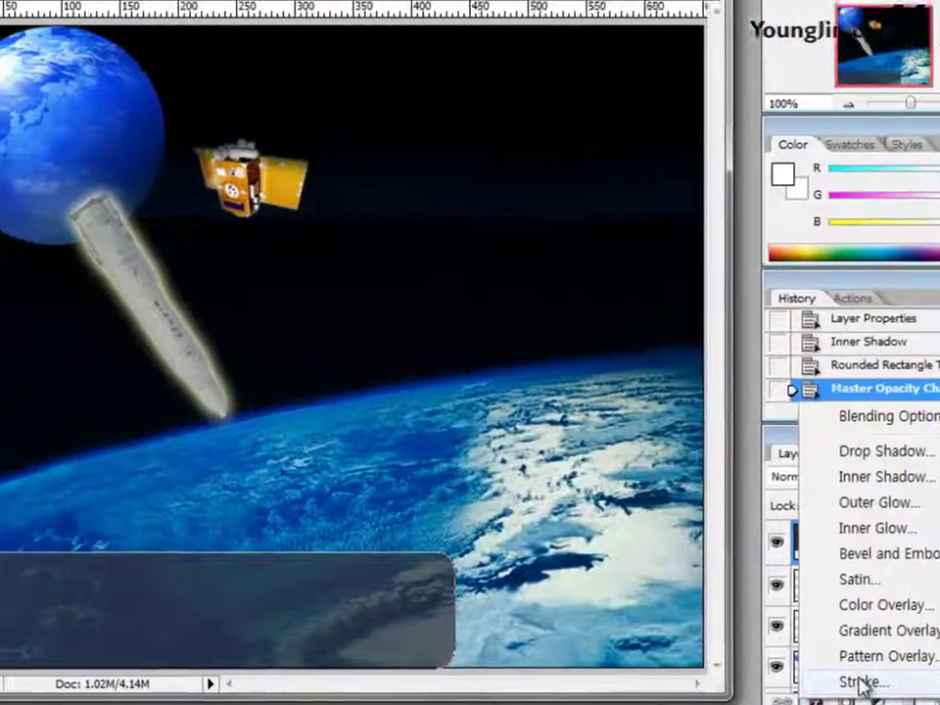
left_click(862, 684)
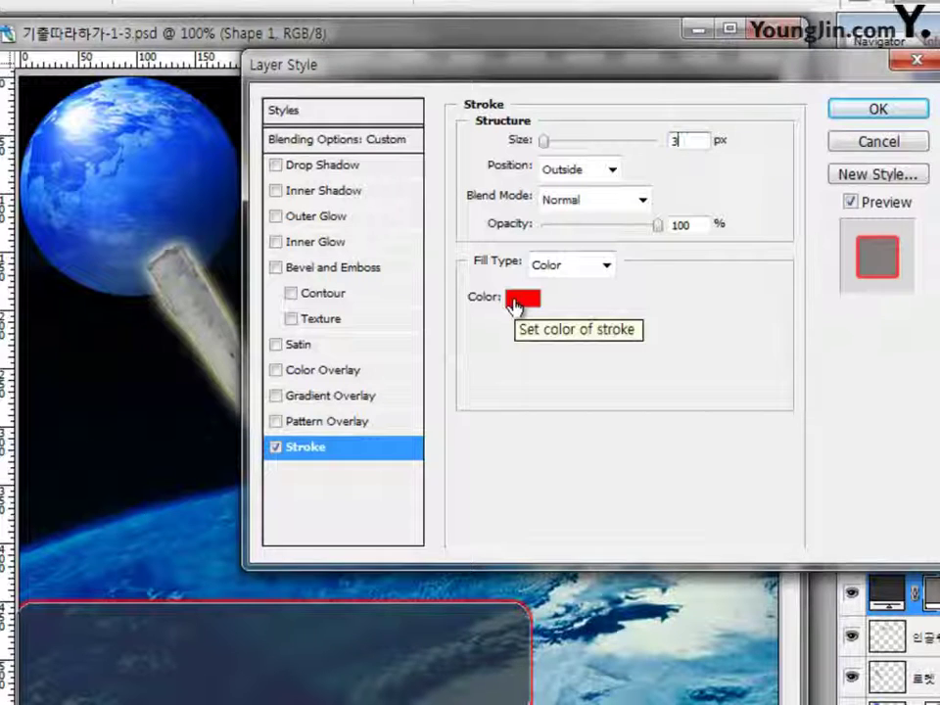
left_click(513, 307)
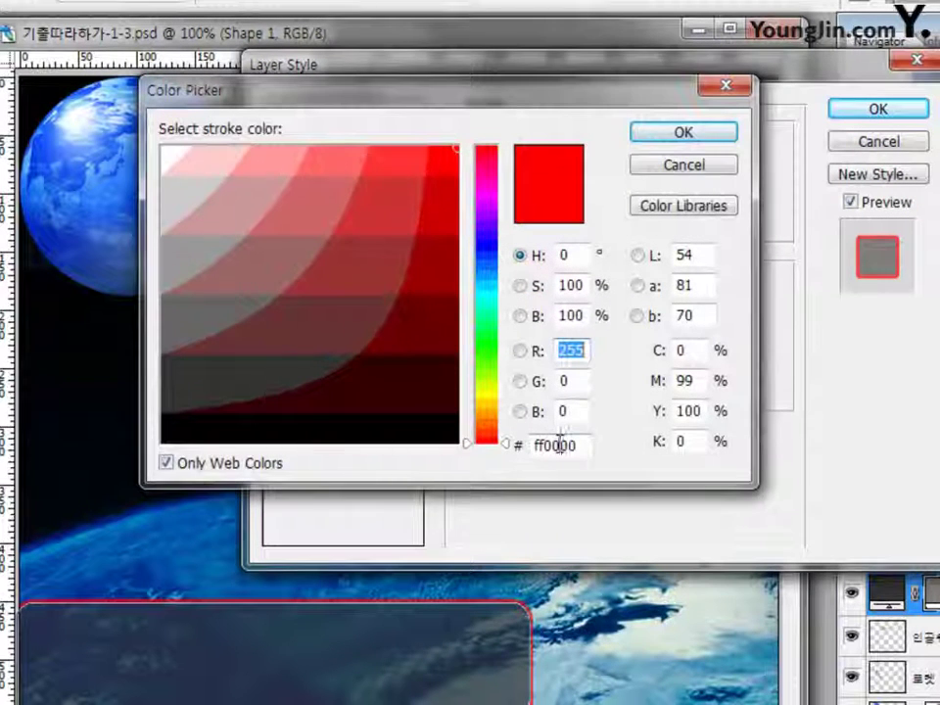
left_click(393, 426)
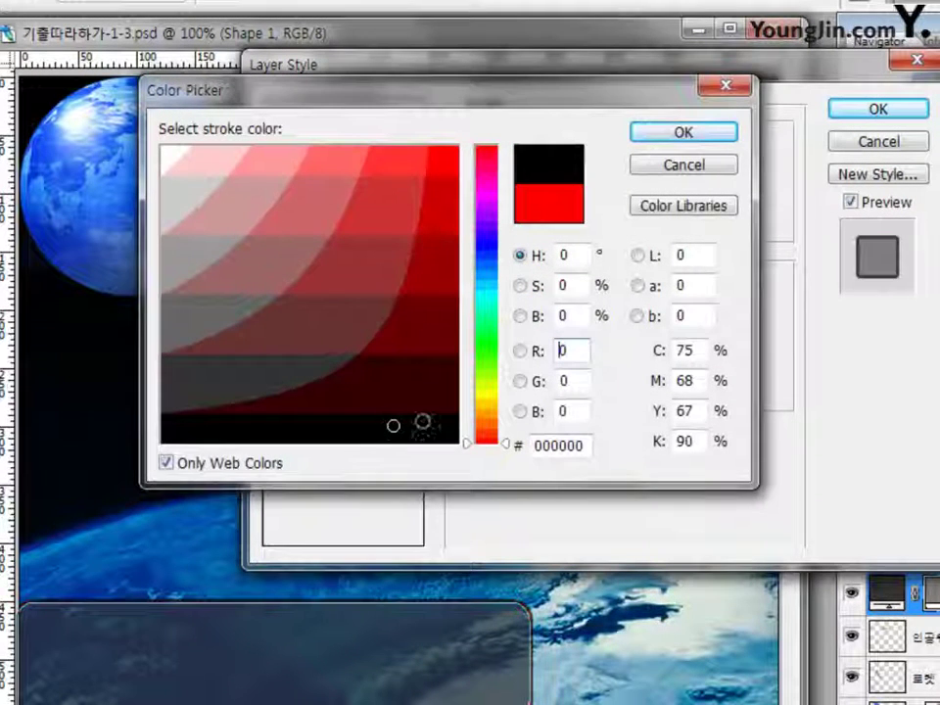
left_click(661, 138)
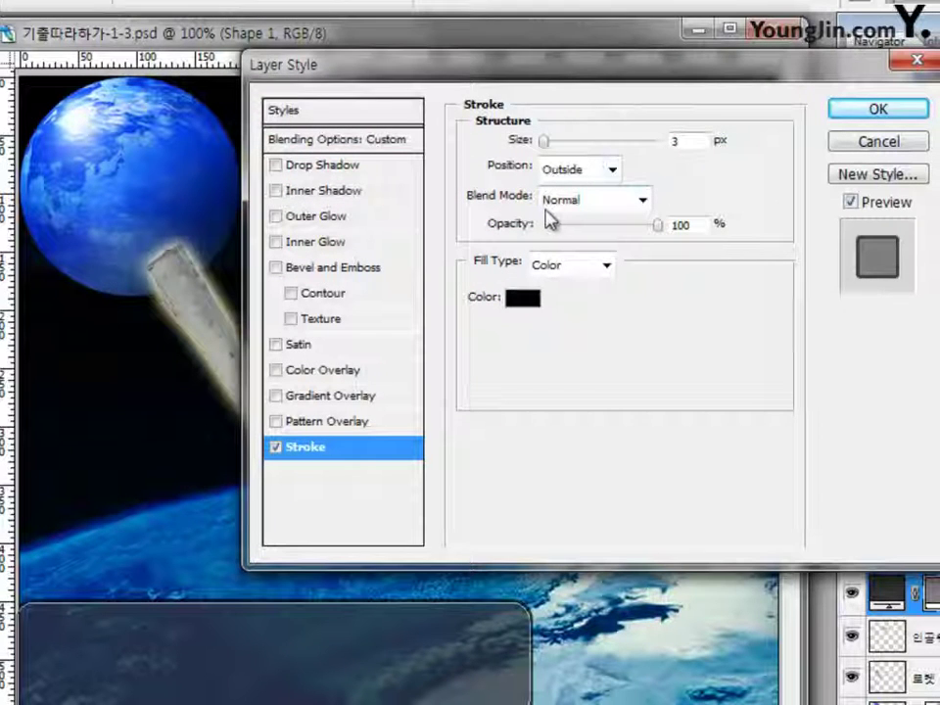
left_click(326, 170)
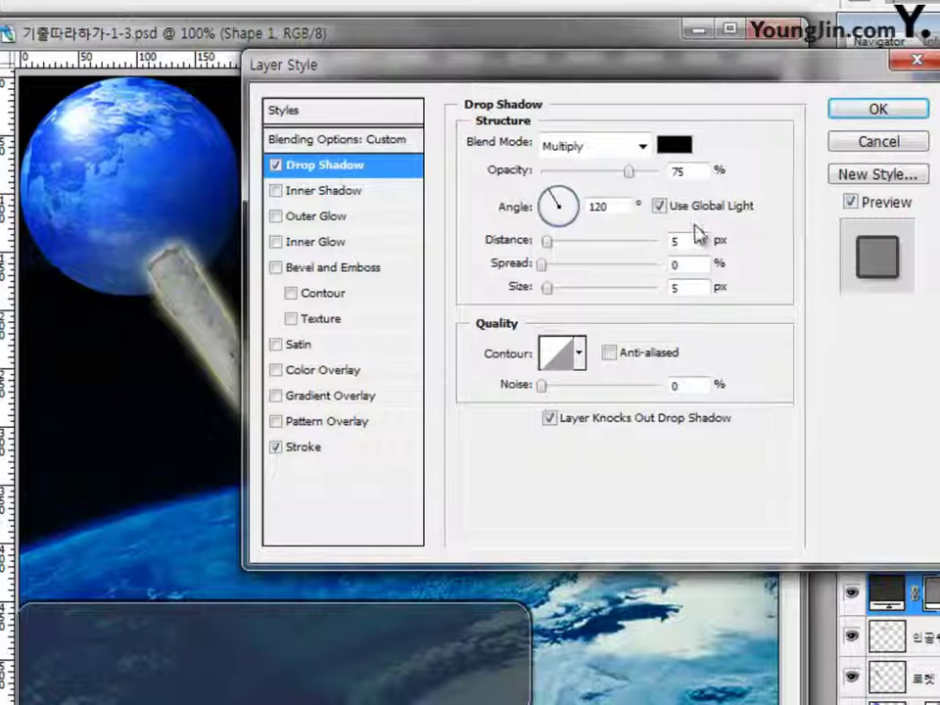
left_click(877, 111)
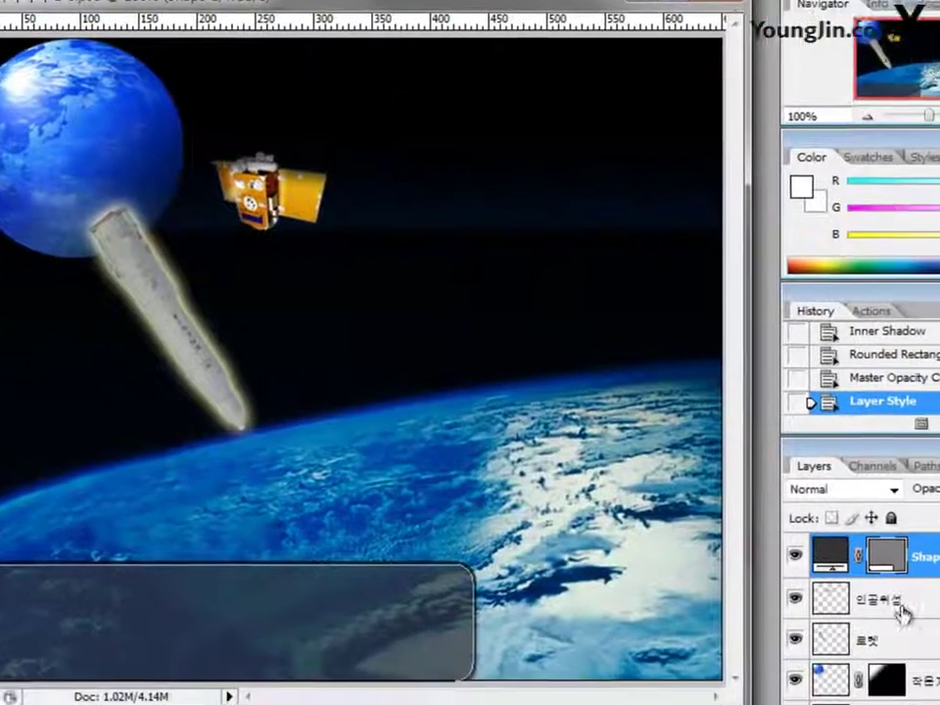
- Above the 작은지구 layer, draw a white (#ffffff) Boom 1 custom shape with no style behind the rocket's upper end
left_click(936, 691)
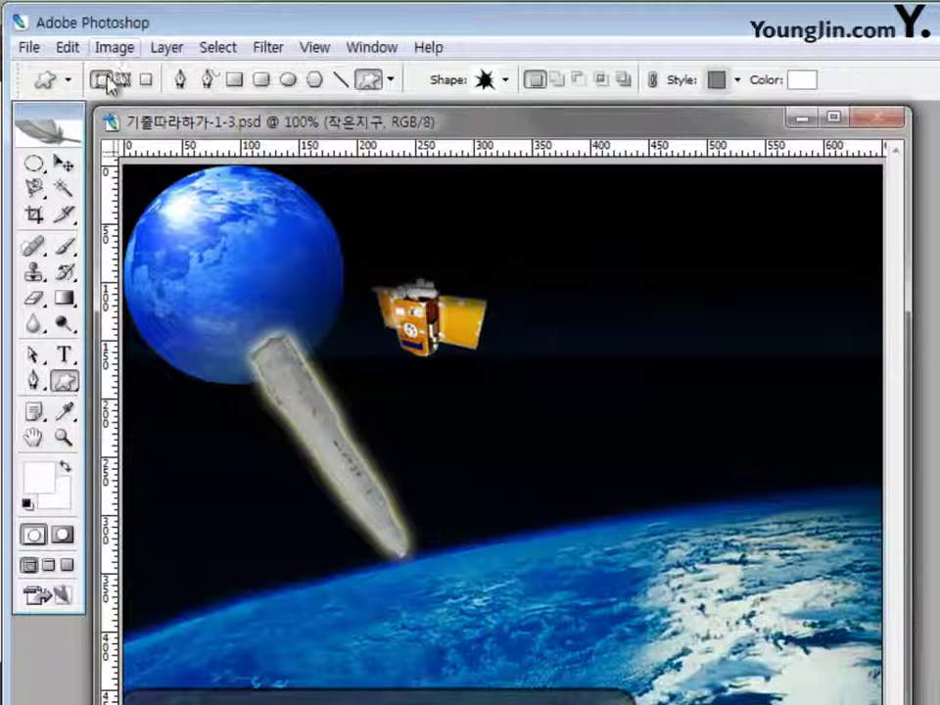
left_click(505, 82)
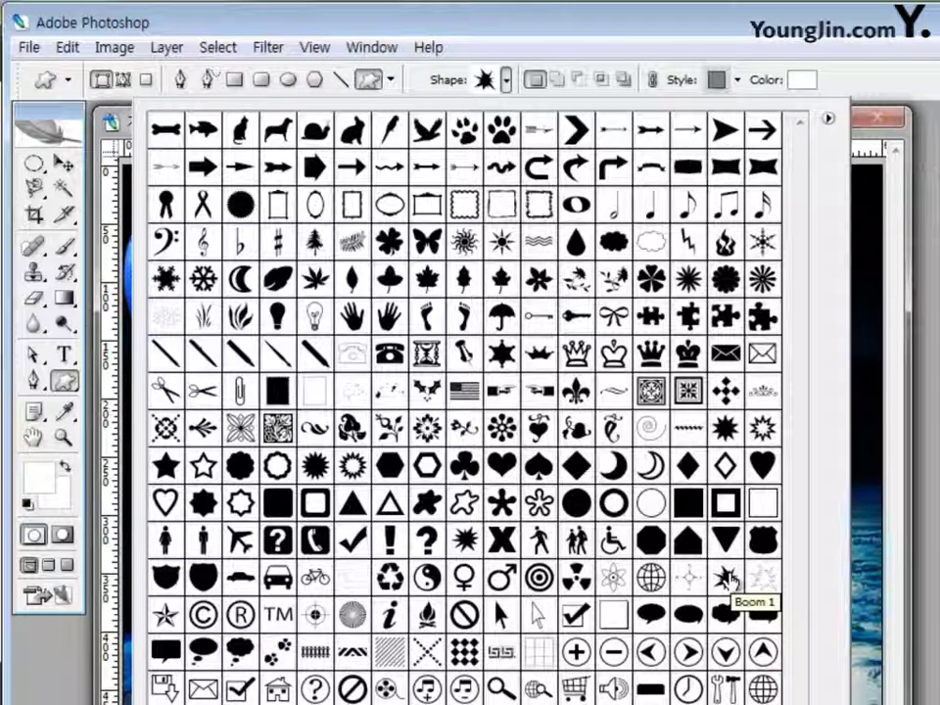
left_click(738, 79)
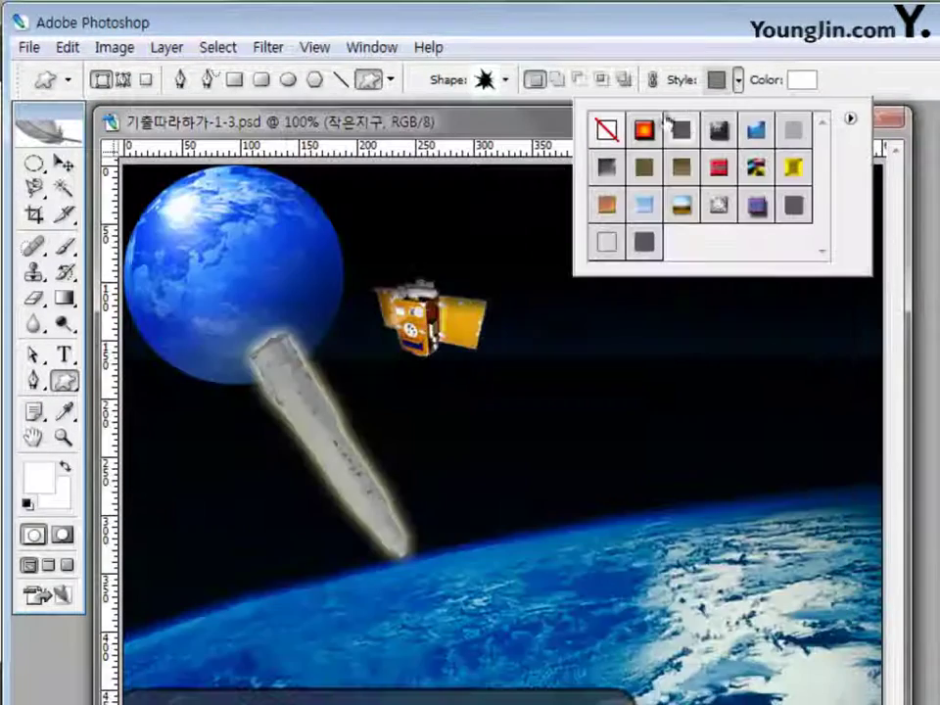
left_click(606, 128)
left_click(803, 83)
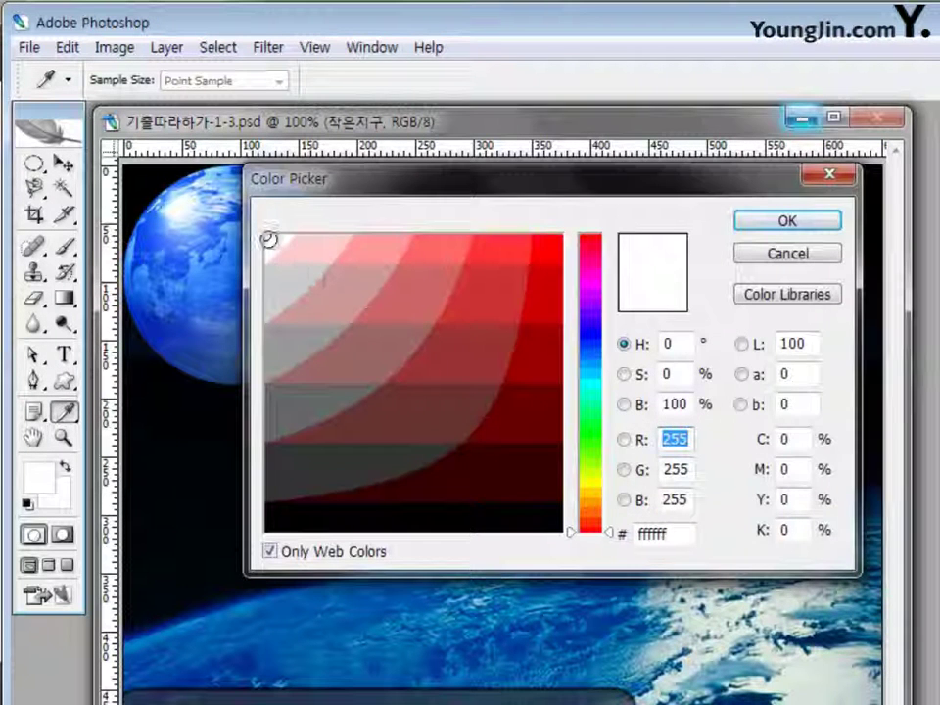
left_click(789, 223)
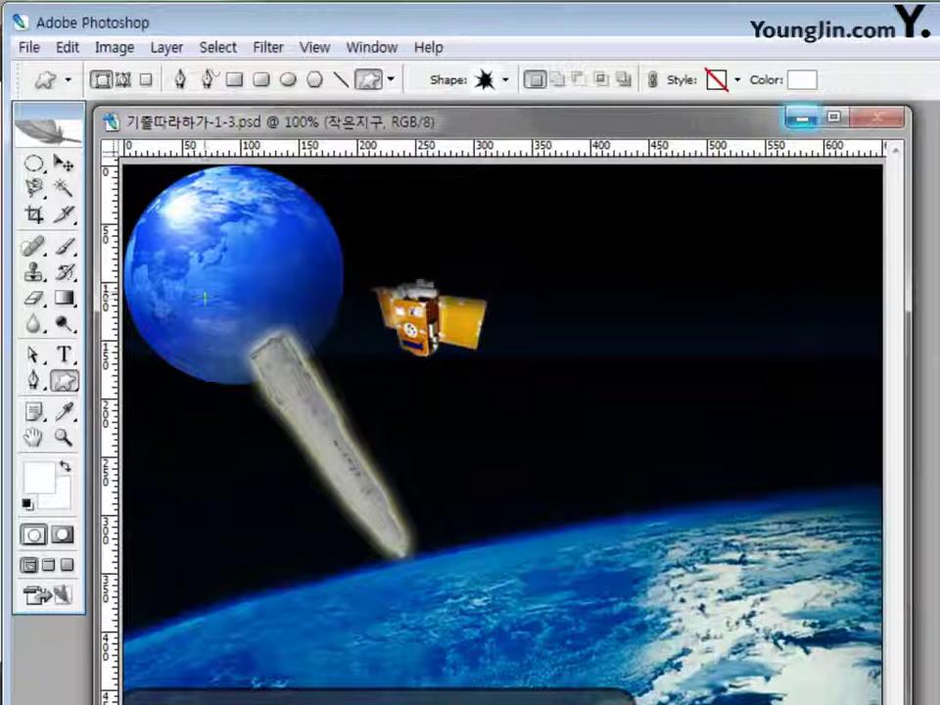
left_click_drag(204, 297, 340, 396)
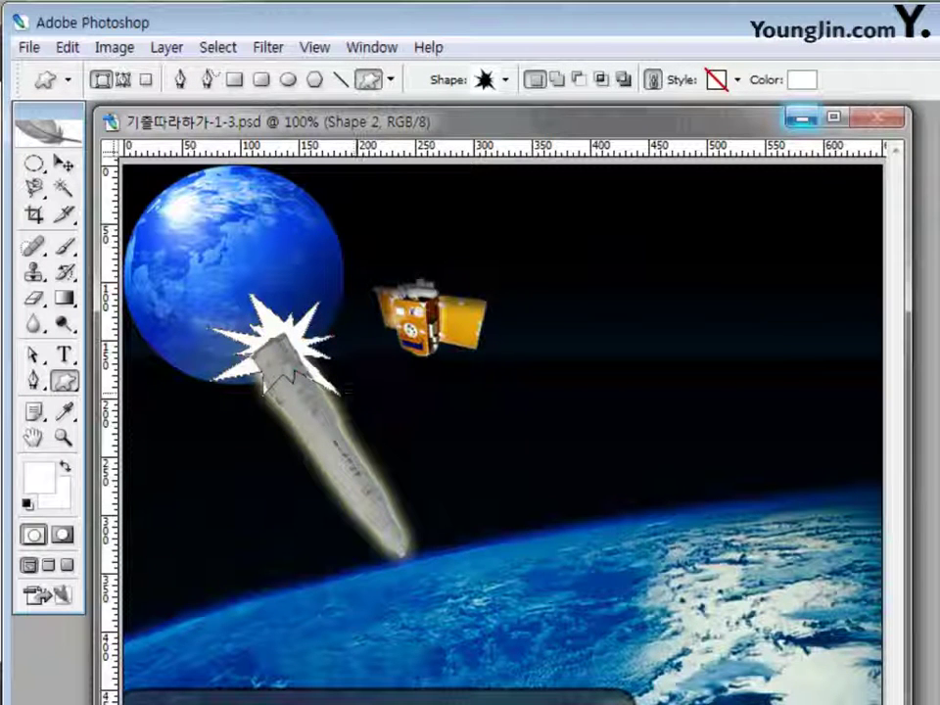
- Transform the burst shape, shifting it slightly left and scaling it to about 112% width and 103% height
key("ctrl+t")
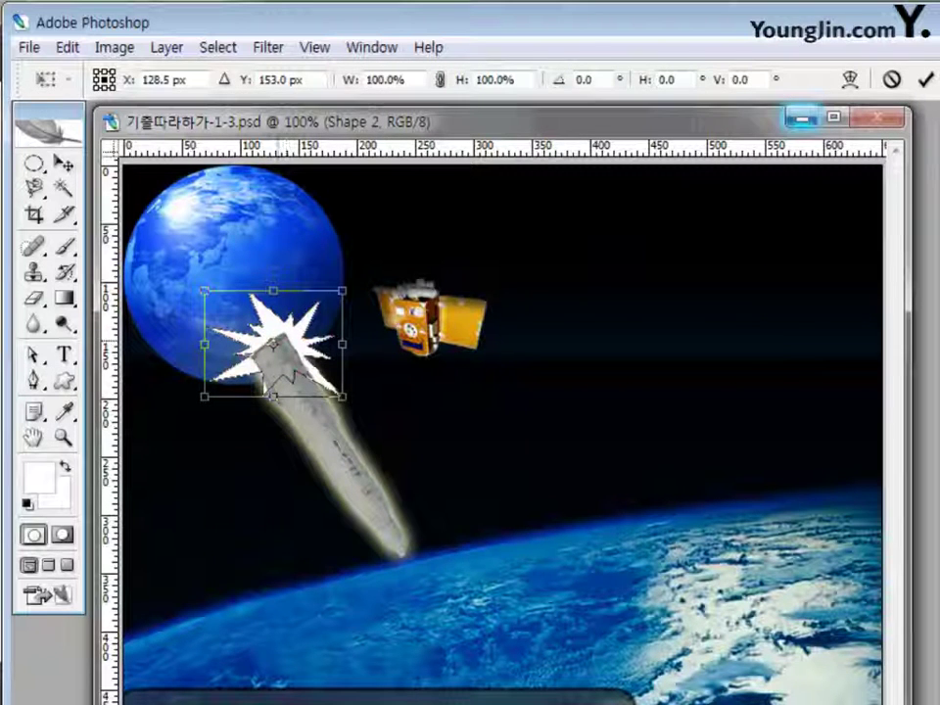
left_click_drag(284, 362, 270, 361)
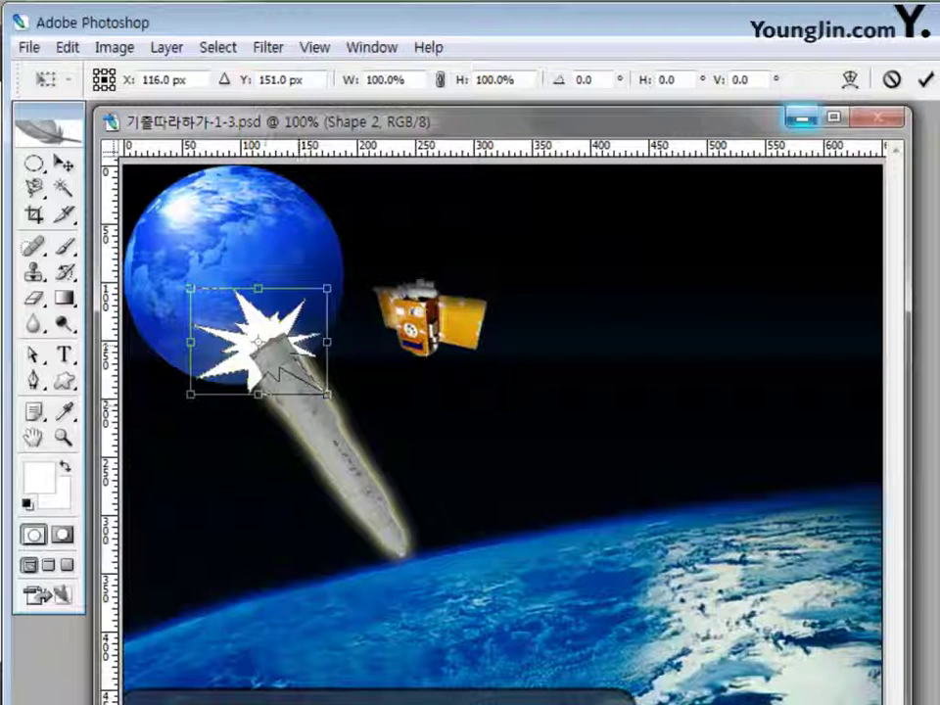
left_click_drag(327, 395, 343, 398)
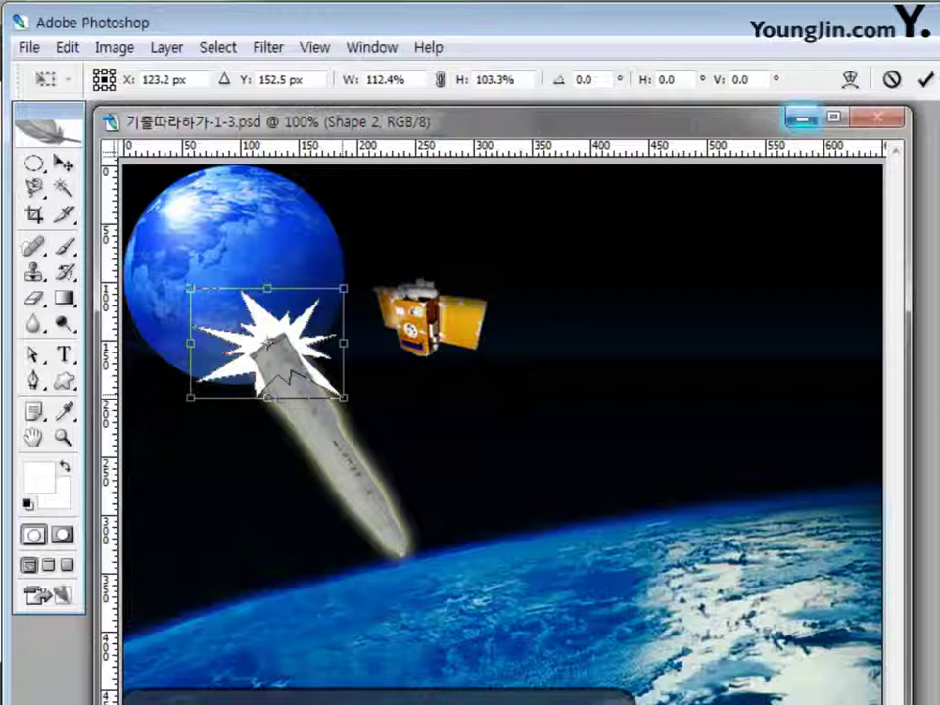
key("Return")
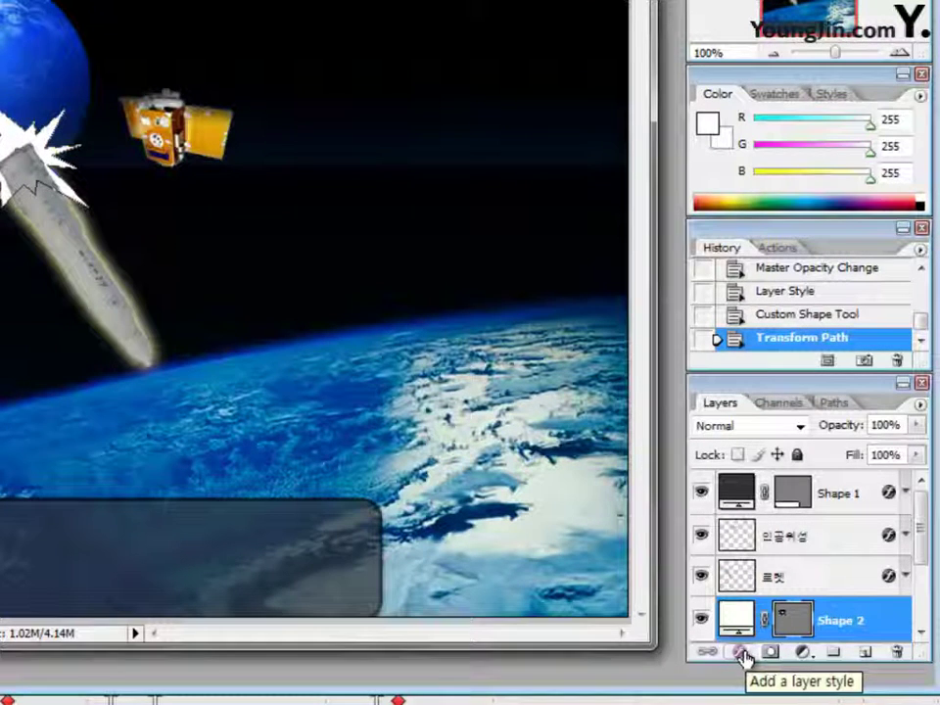
- Add an Outer Glow with default settings to the Shape 2 burst layer
left_click(740, 653)
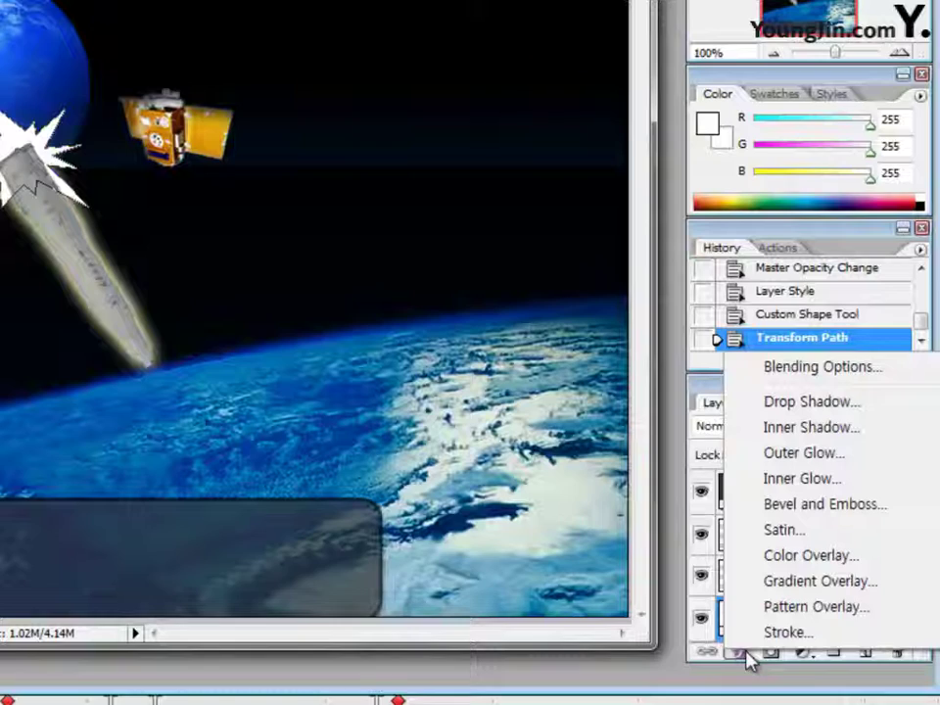
left_click(821, 455)
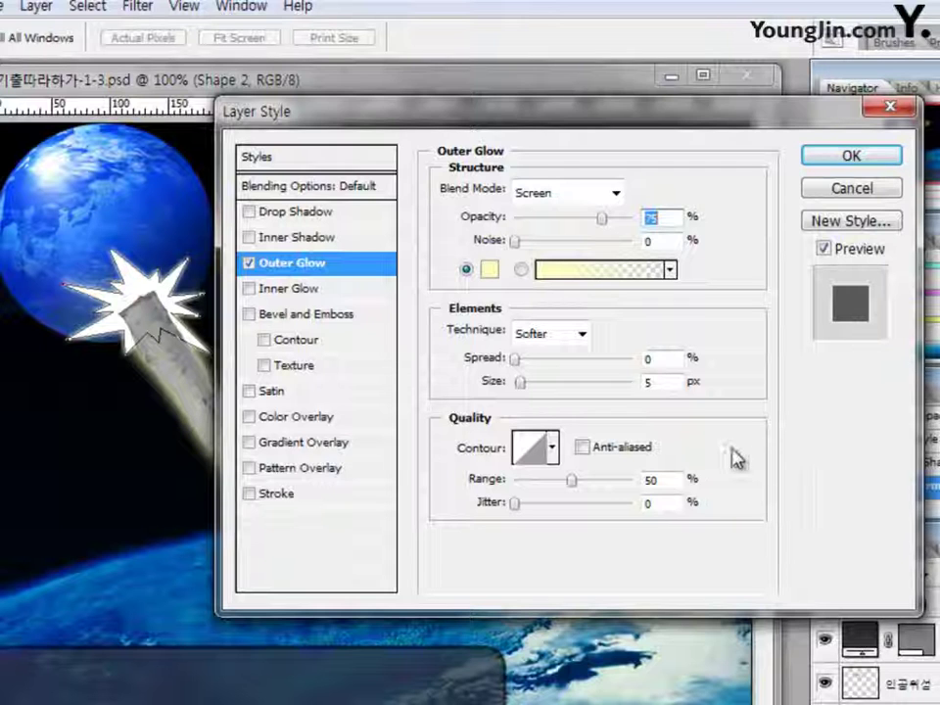
left_click(840, 161)
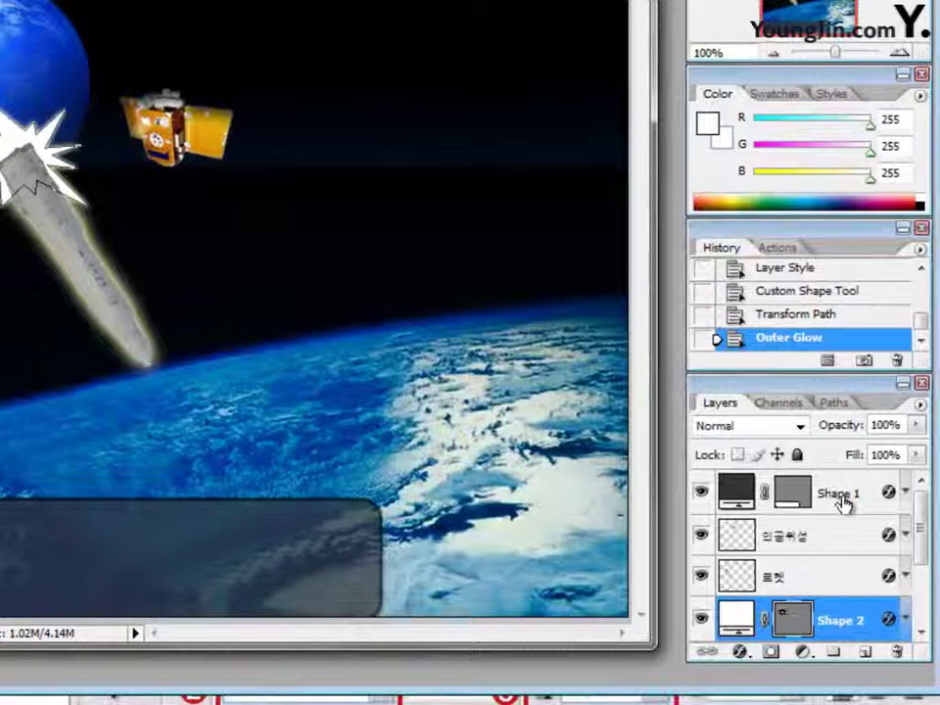
- With the Shape 1 layer selected, set up the Horizontal Type tool with the 돋움 font at 60 pt in white (#ffffff)
left_click(844, 502)
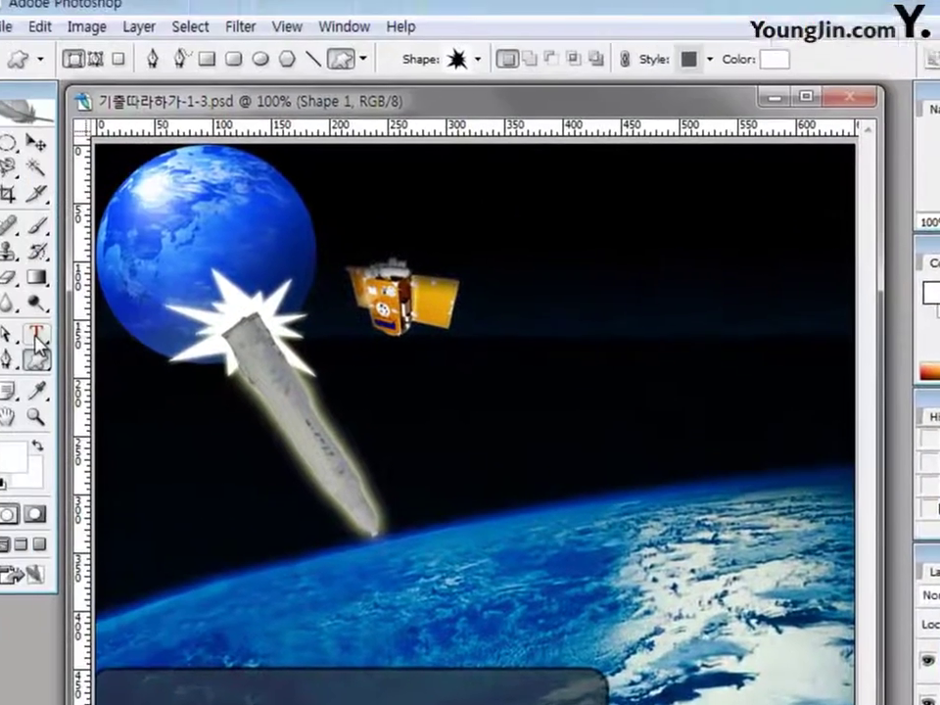
left_click(37, 337)
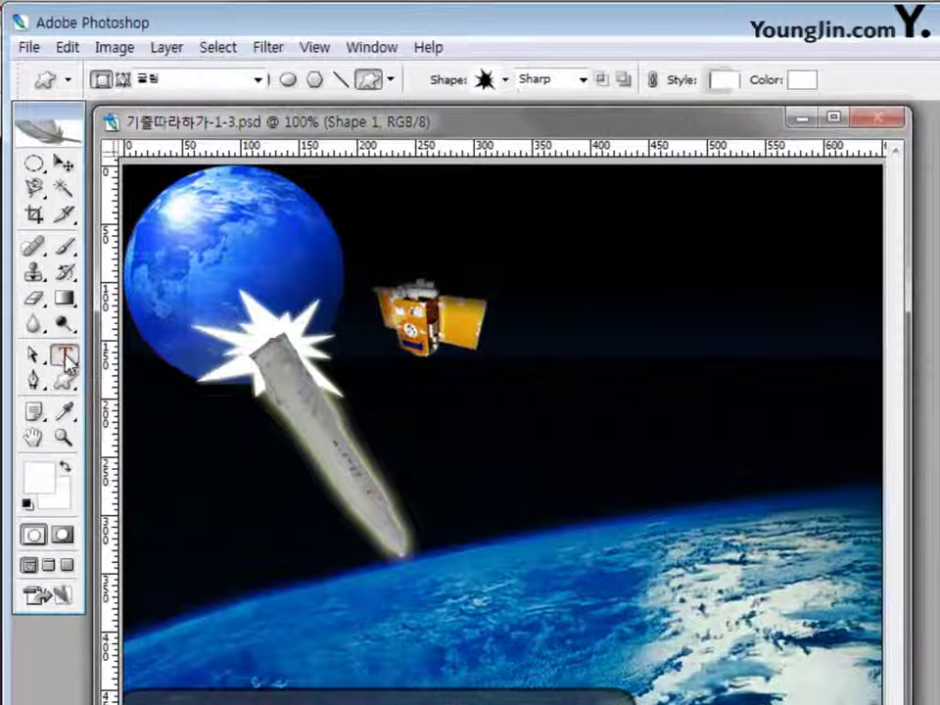
left_click(65, 358)
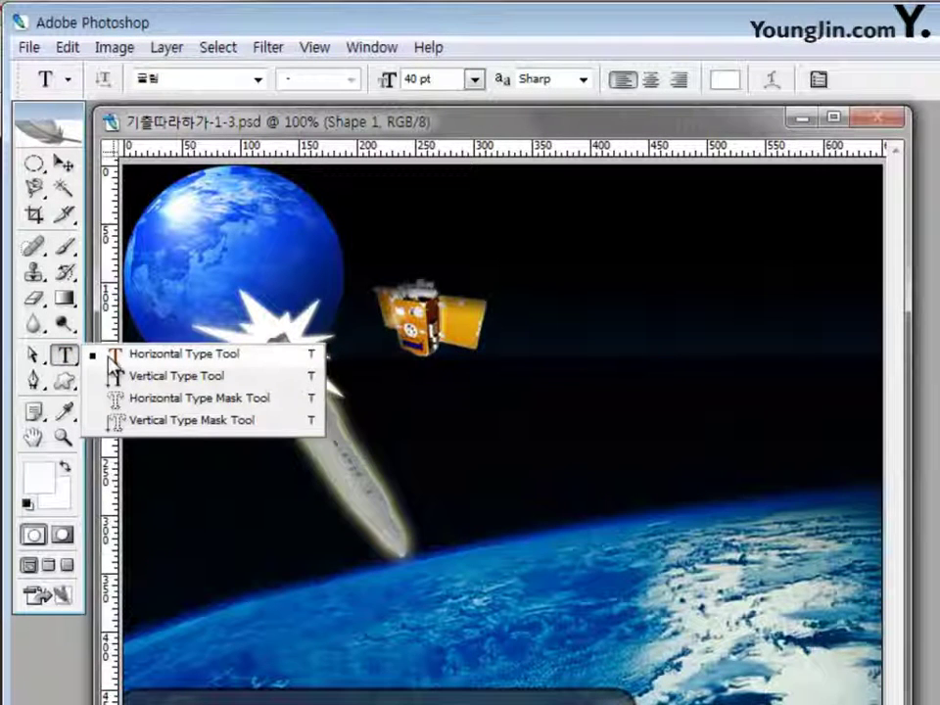
left_click(68, 356)
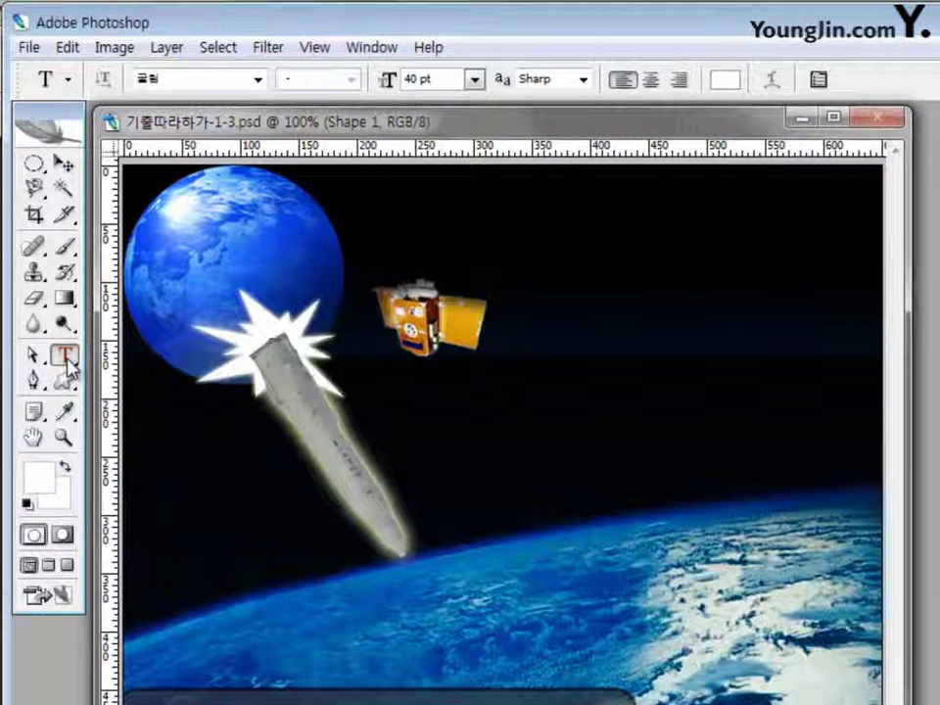
left_click(258, 83)
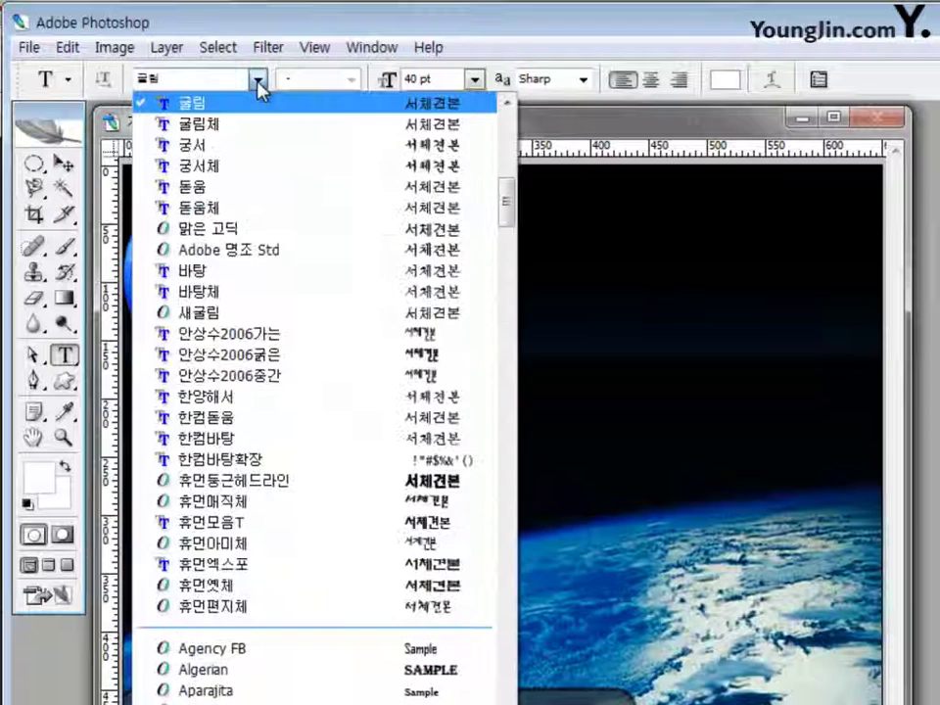
left_click(245, 147)
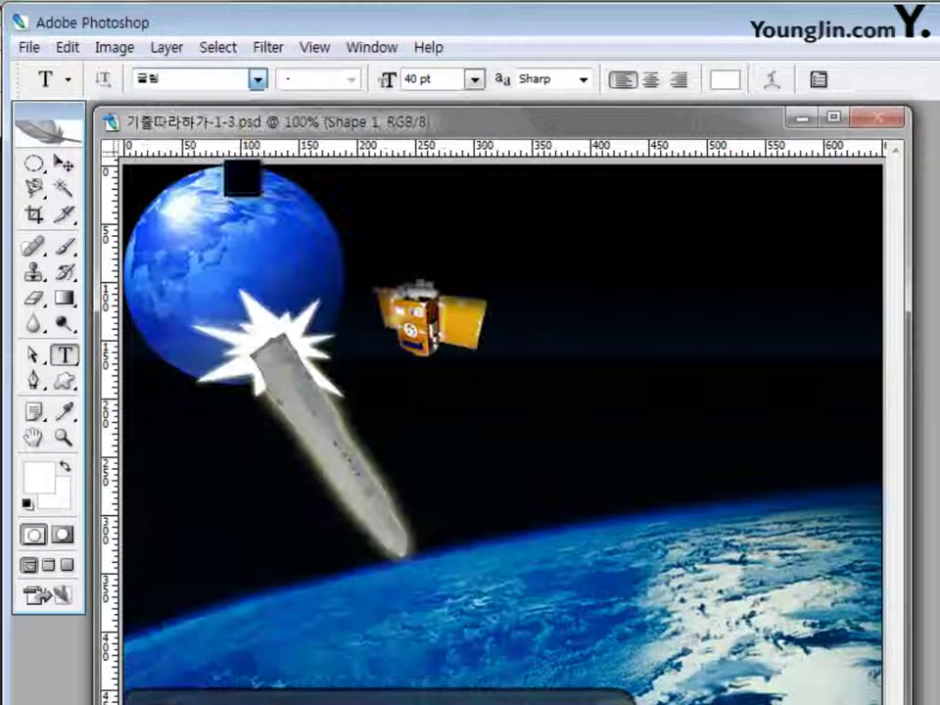
left_click(448, 75)
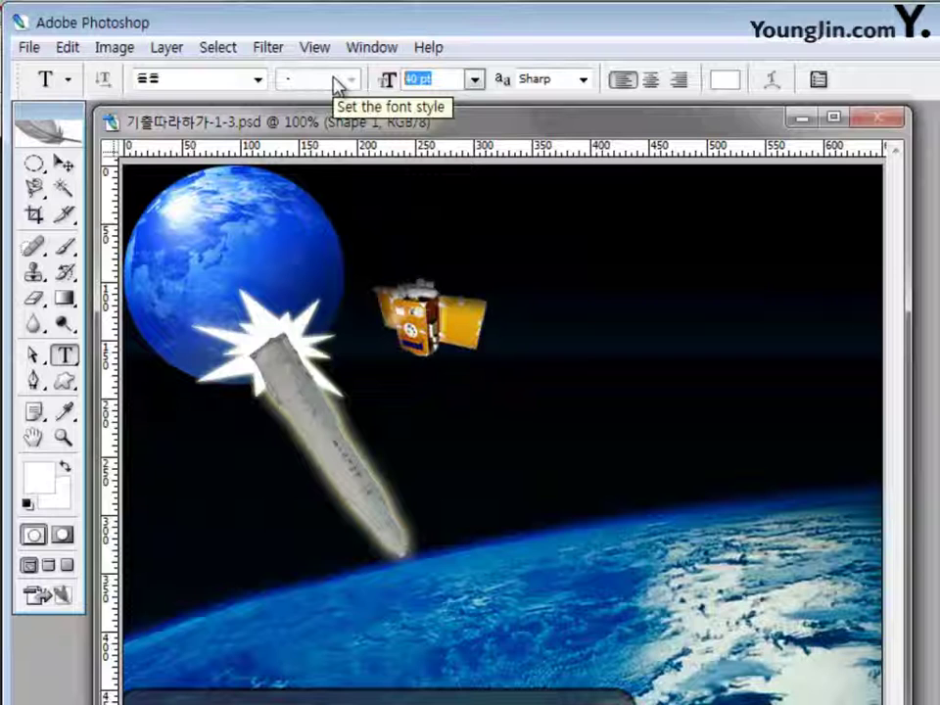
type("60")
key("Return")
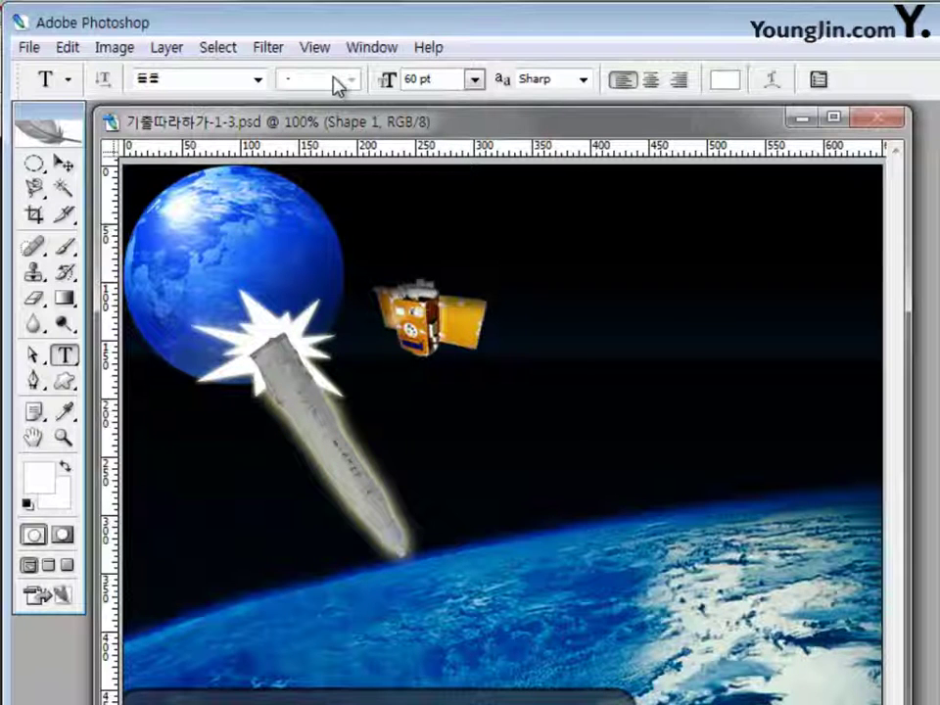
left_click(733, 91)
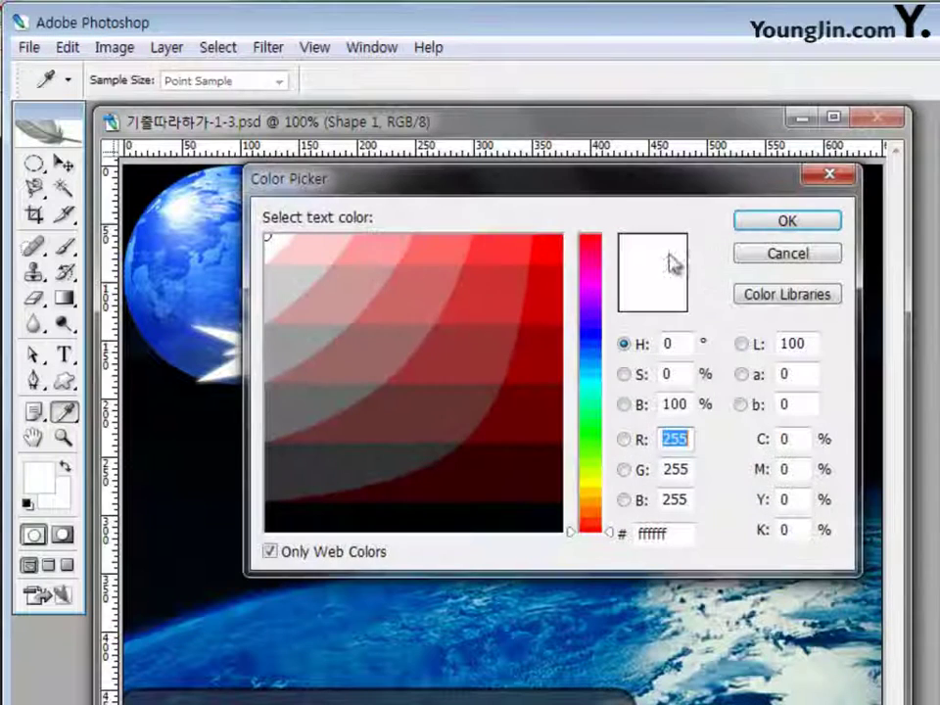
left_click(774, 223)
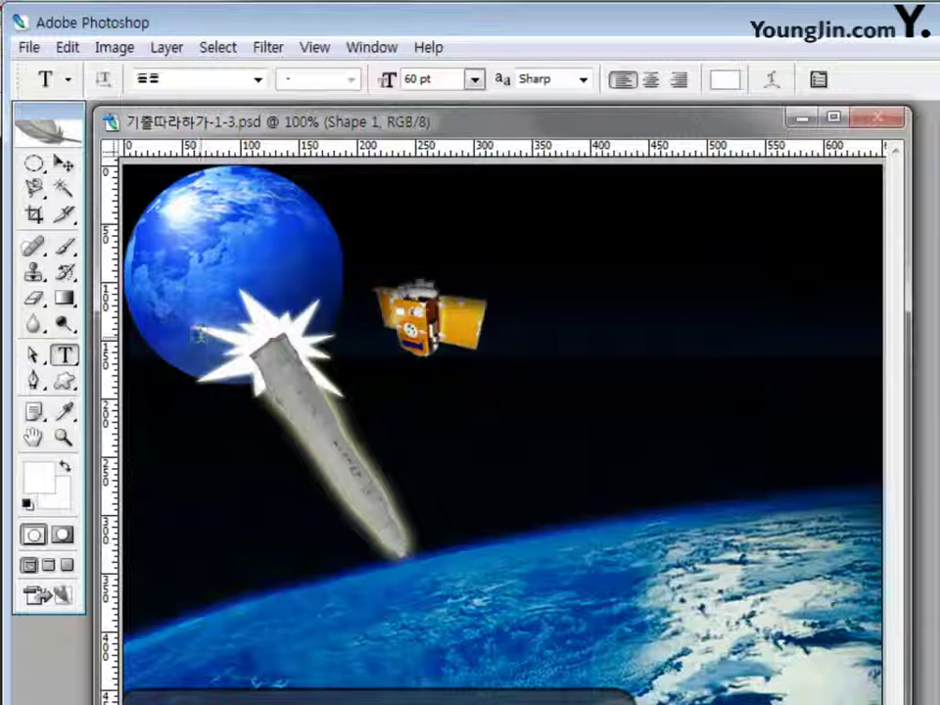
- Add the text "꿈을 현실로..." above the satellite, starting just beside the small Earth, and commit it
left_click(383, 244)
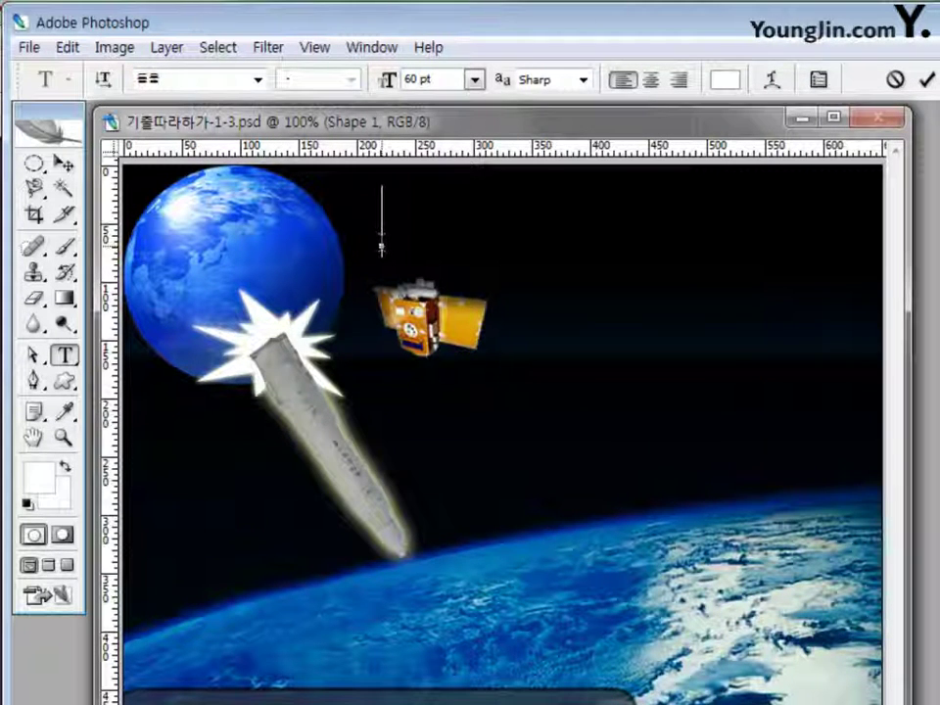
type("꿈을 현")
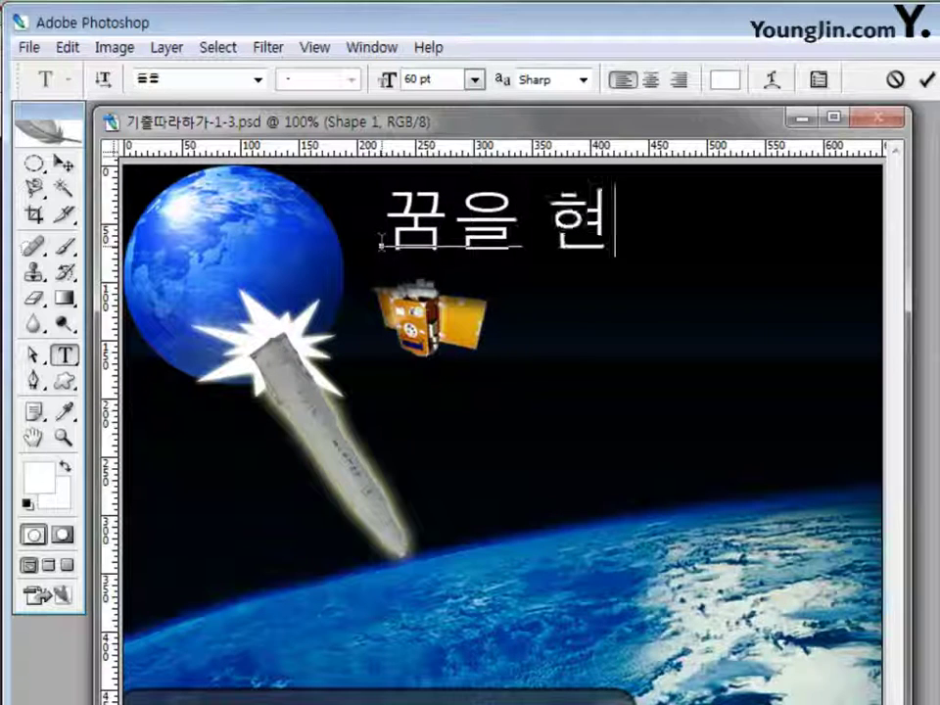
type("실로")
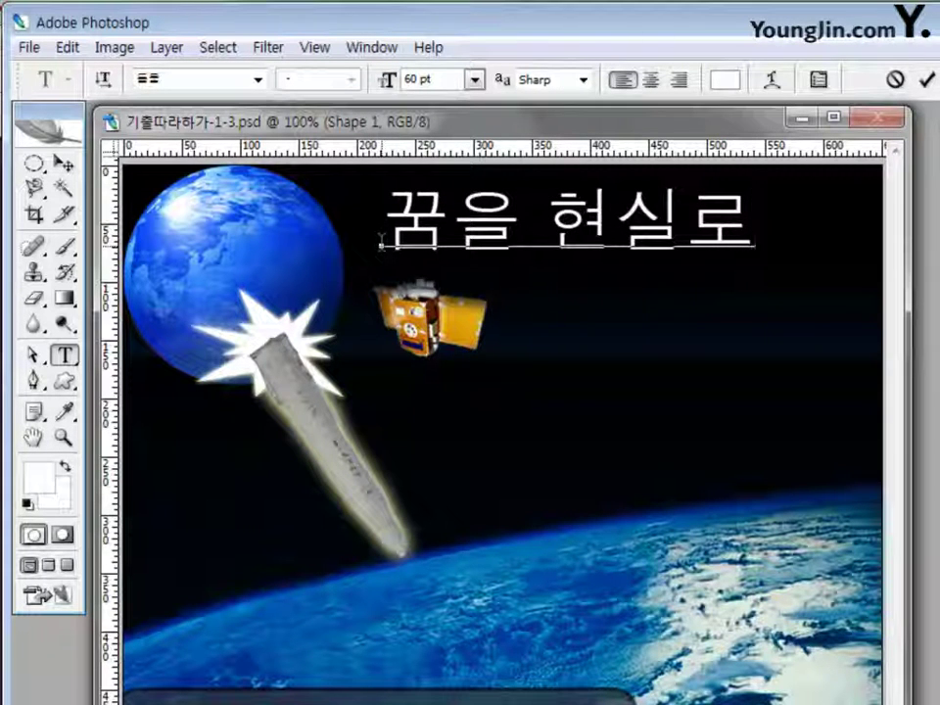
type("...")
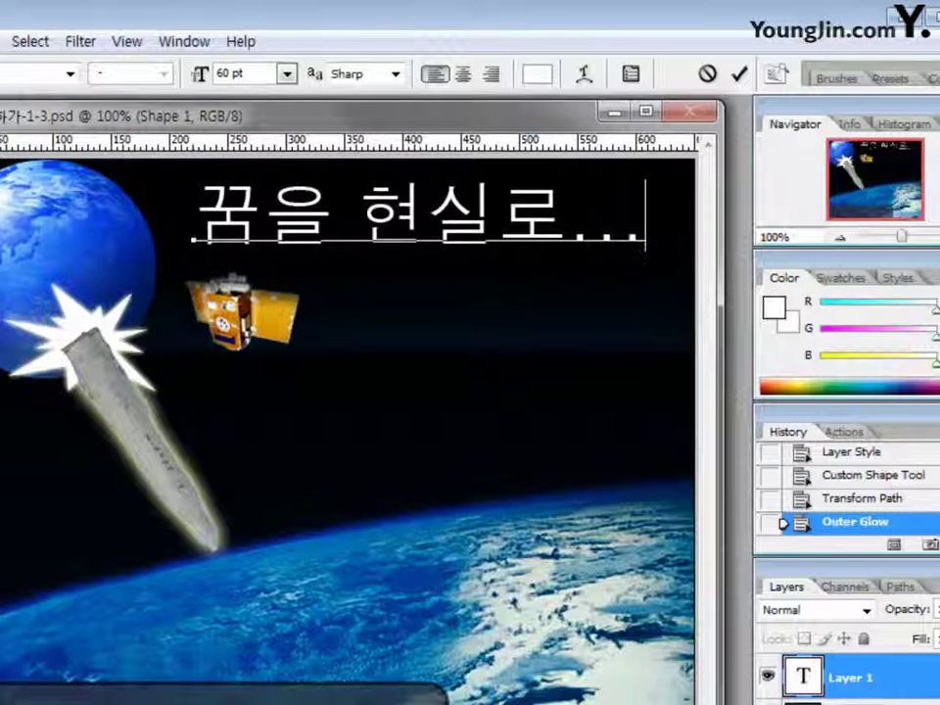
left_click(740, 75)
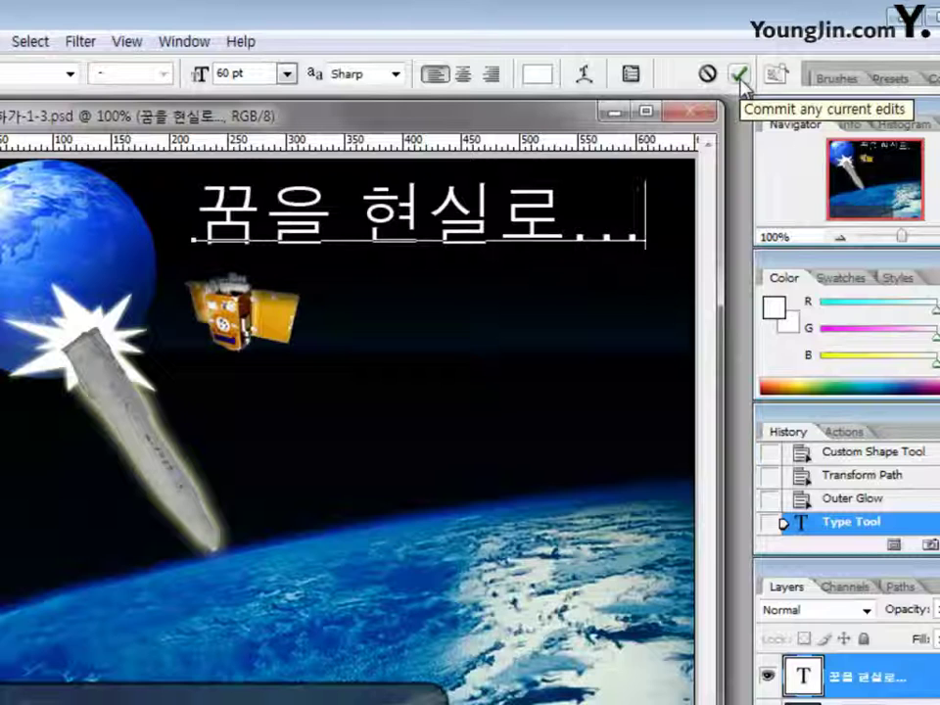
left_click(740, 76)
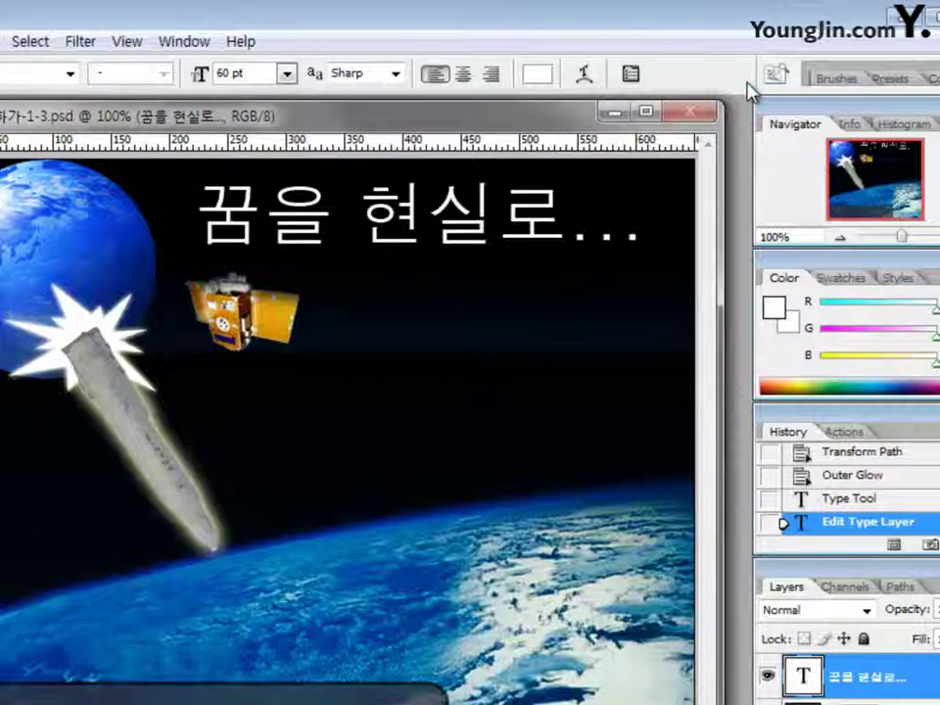
- Give the "꿈을 현실로..." text layer a 1 px outside stroke in green (#00ff00)
left_click(741, 654)
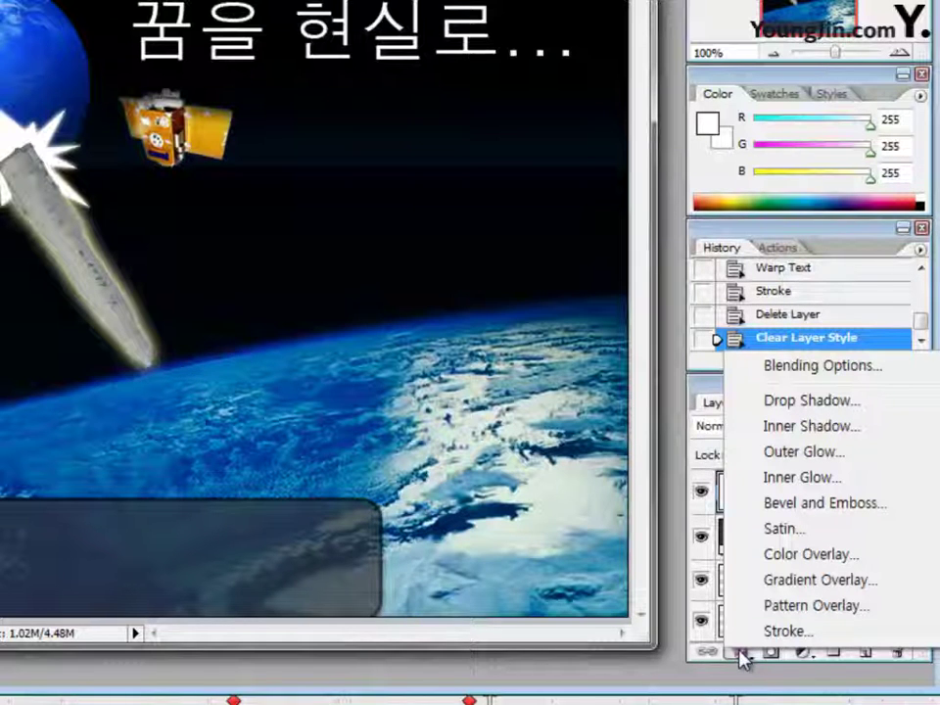
left_click(791, 632)
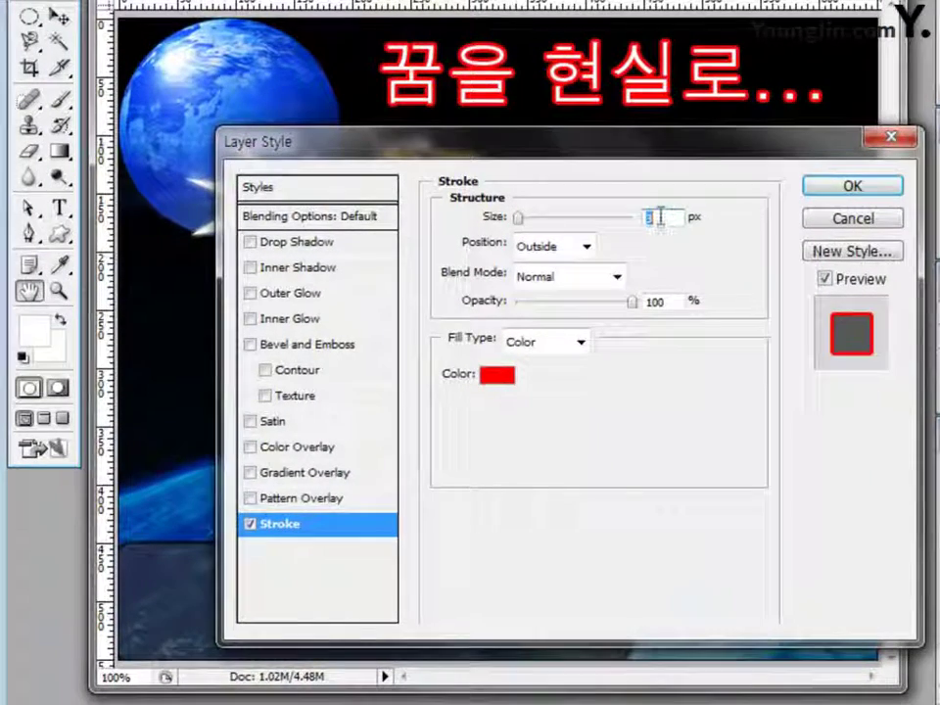
type("1")
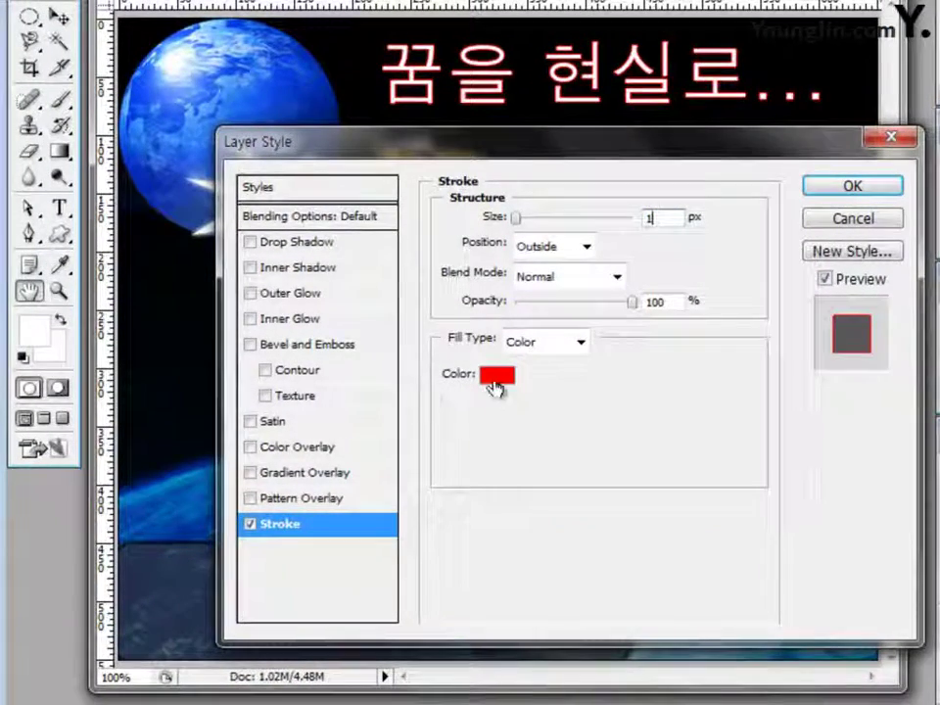
left_click(494, 377)
double_click(675, 388)
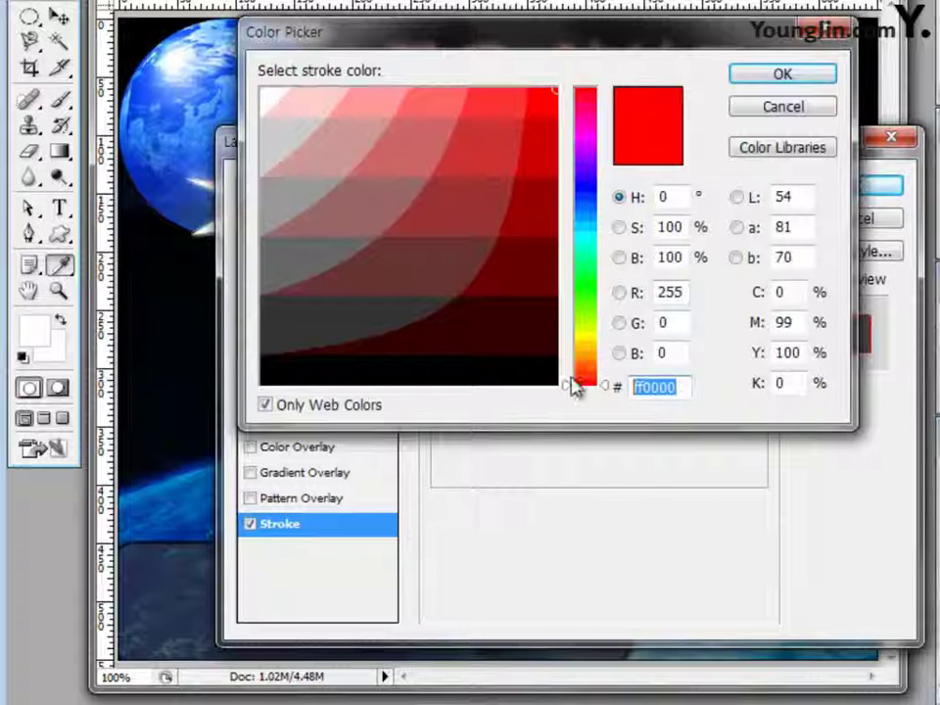
type("00")
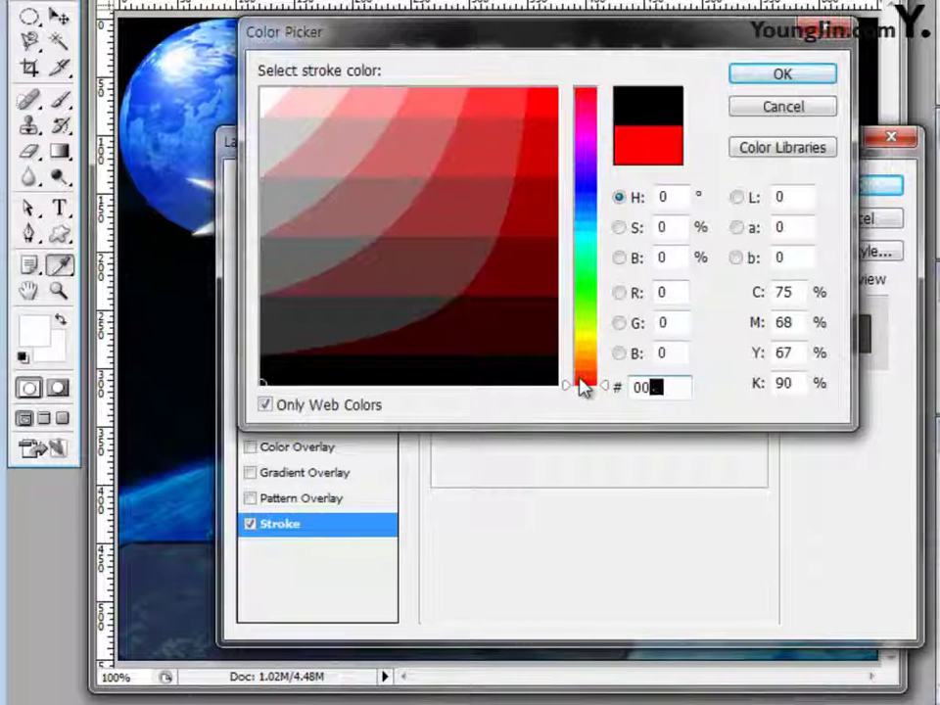
type("ff")
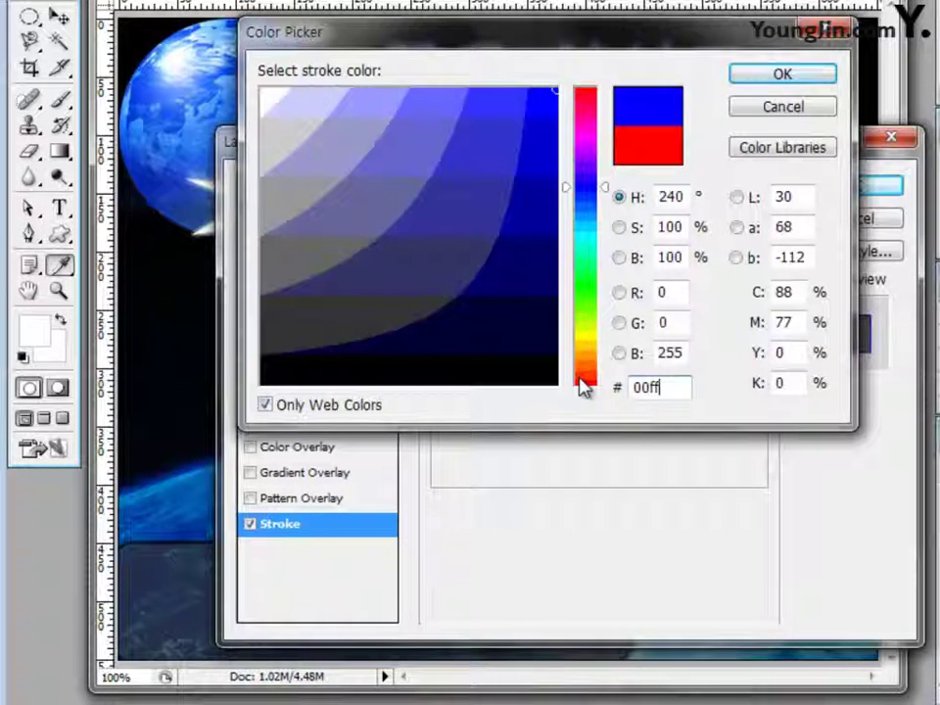
type("00")
left_click(792, 78)
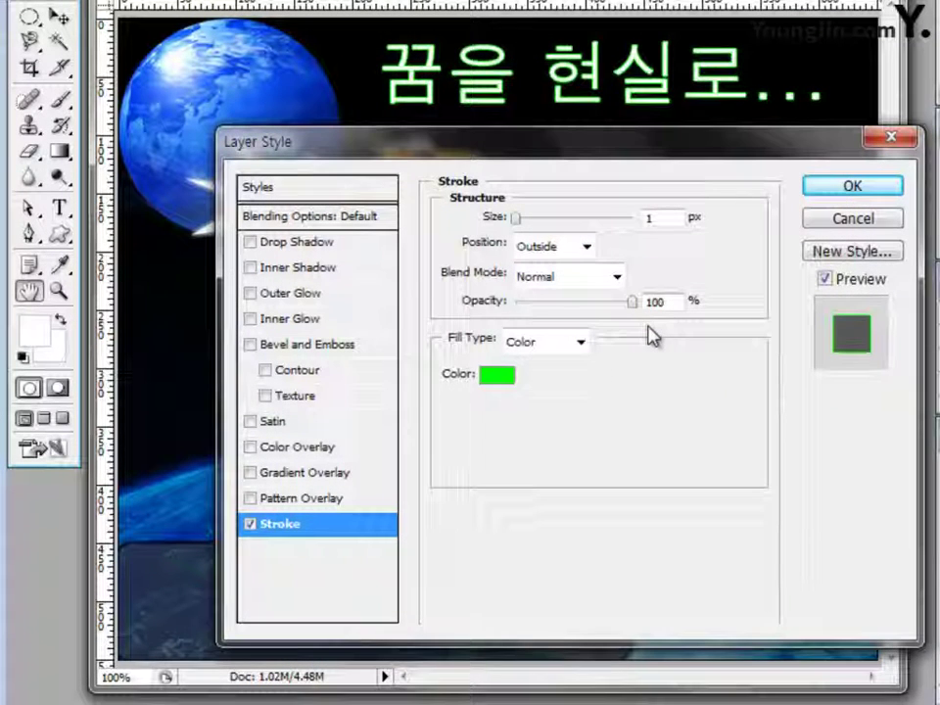
- Add a Gradient Overlay to the text layer and set the gradient's starting colour stop to orange (#ff6600)
left_click(311, 473)
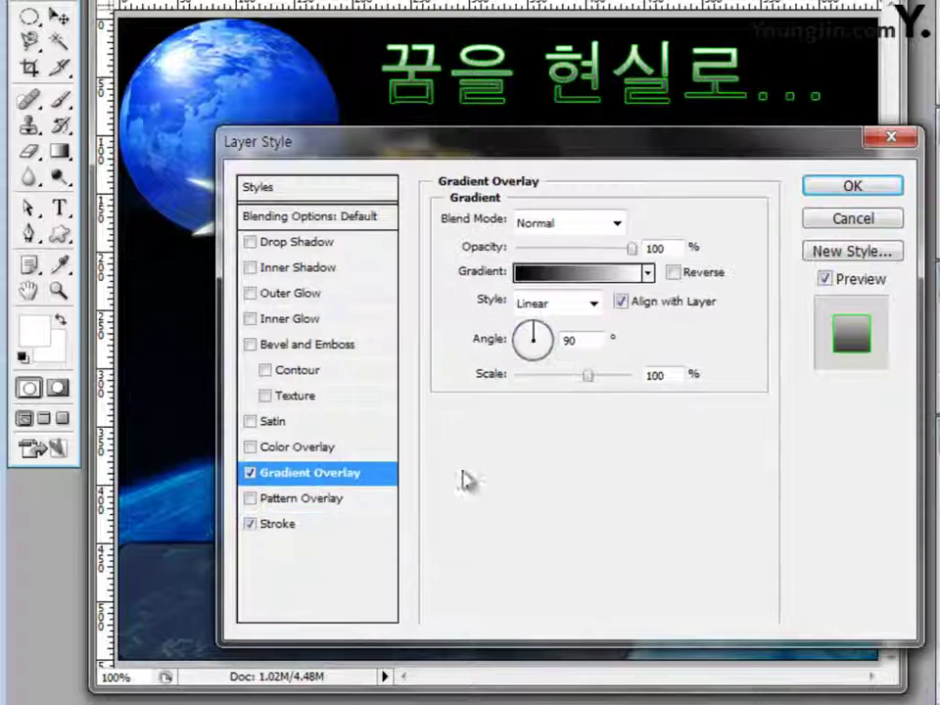
left_click(582, 277)
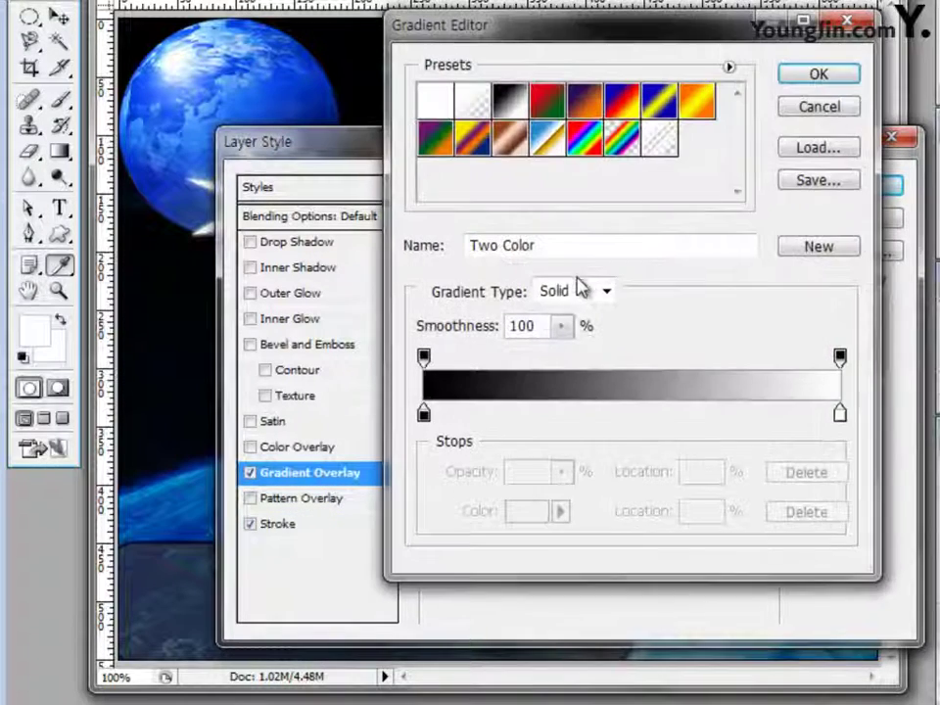
double_click(424, 413)
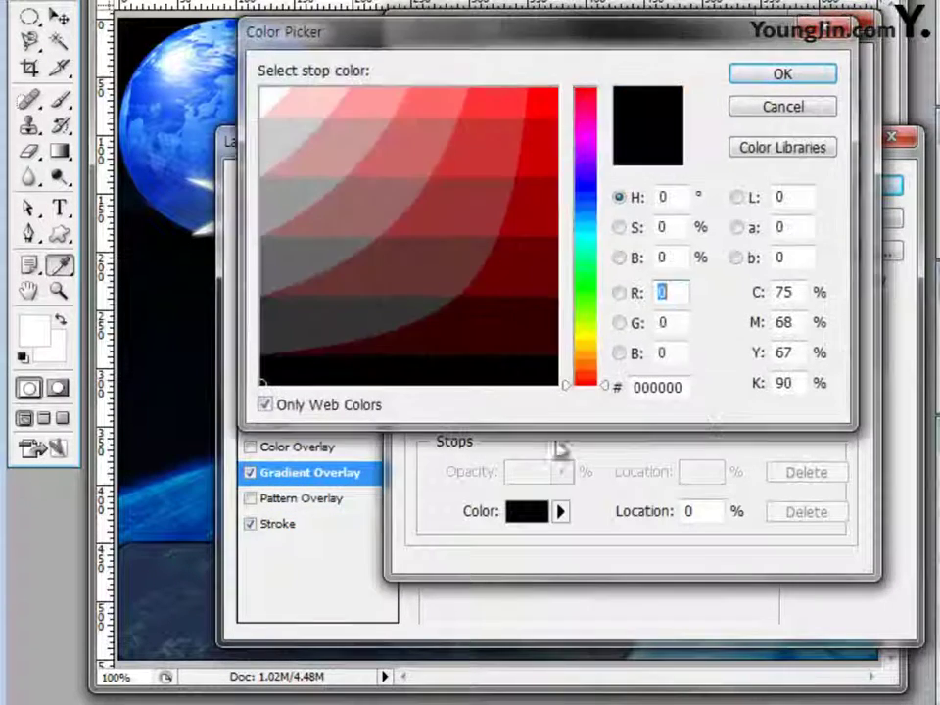
double_click(676, 387)
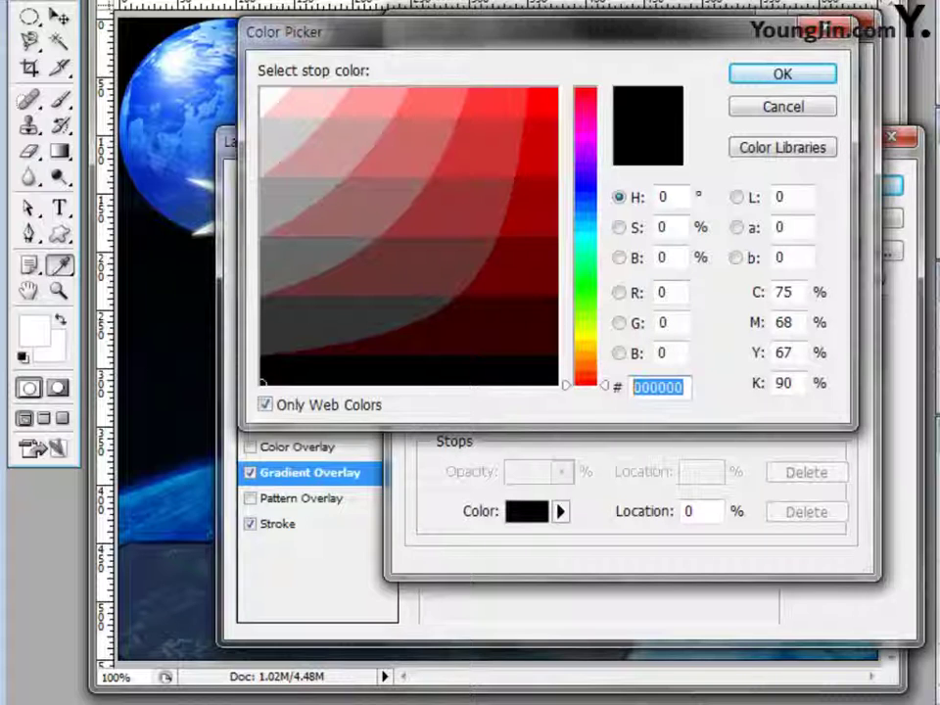
type("ff6600")
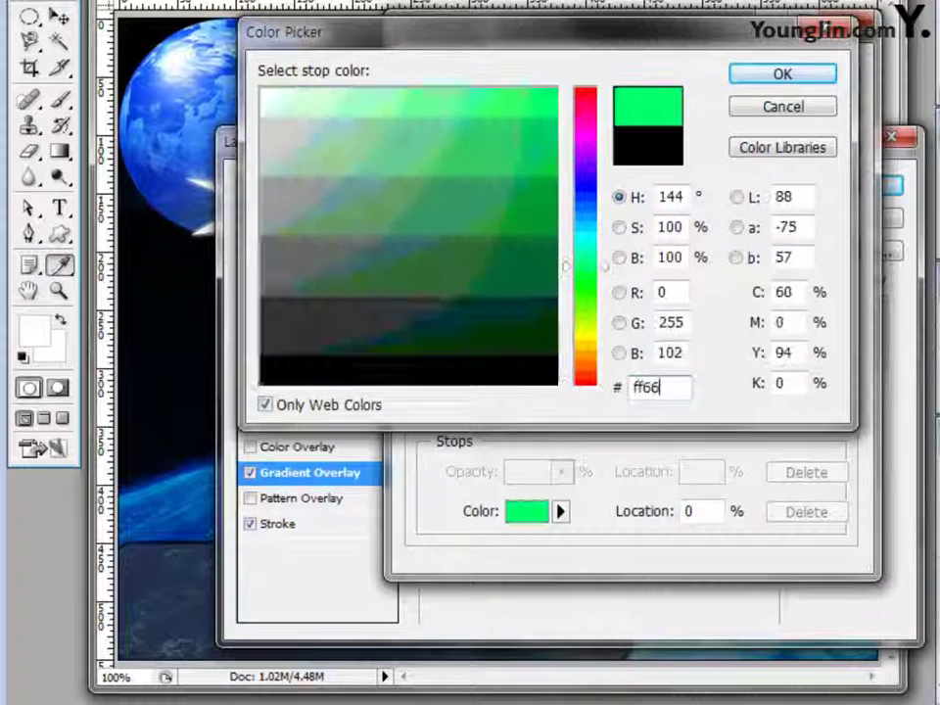
left_click(782, 73)
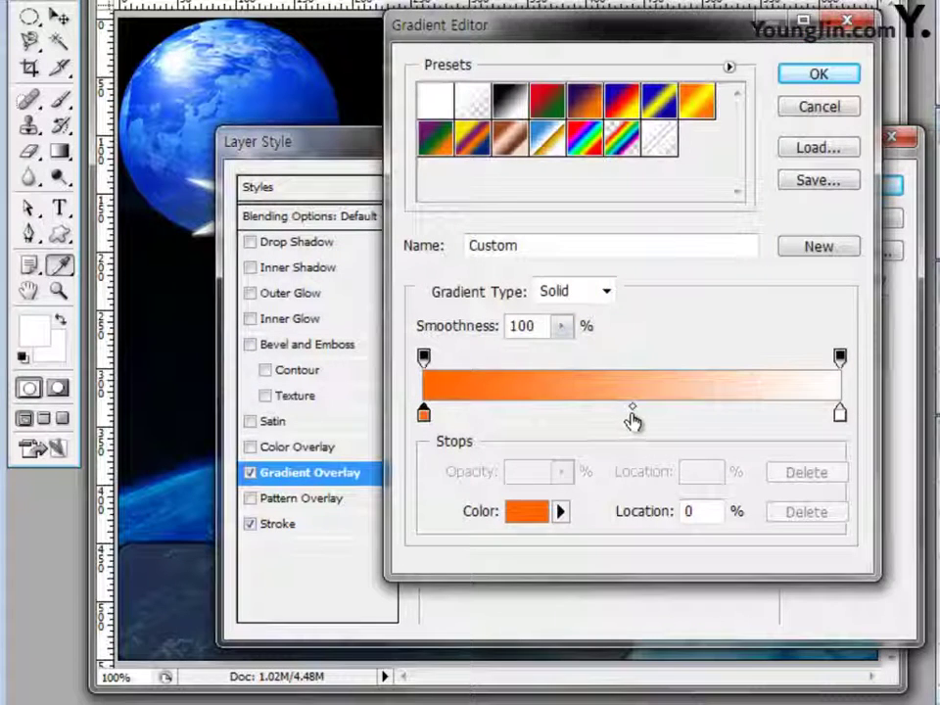
- Insert a colour stop at the gradient's 50% location and set it to yellow (#ffff00)
left_click(633, 419)
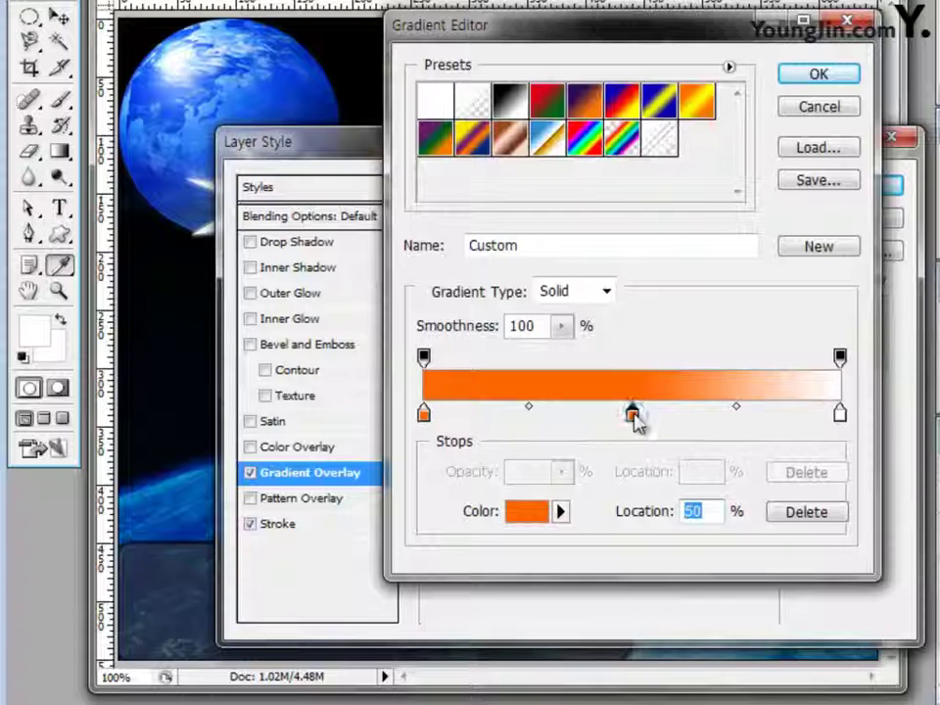
double_click(633, 415)
double_click(671, 388)
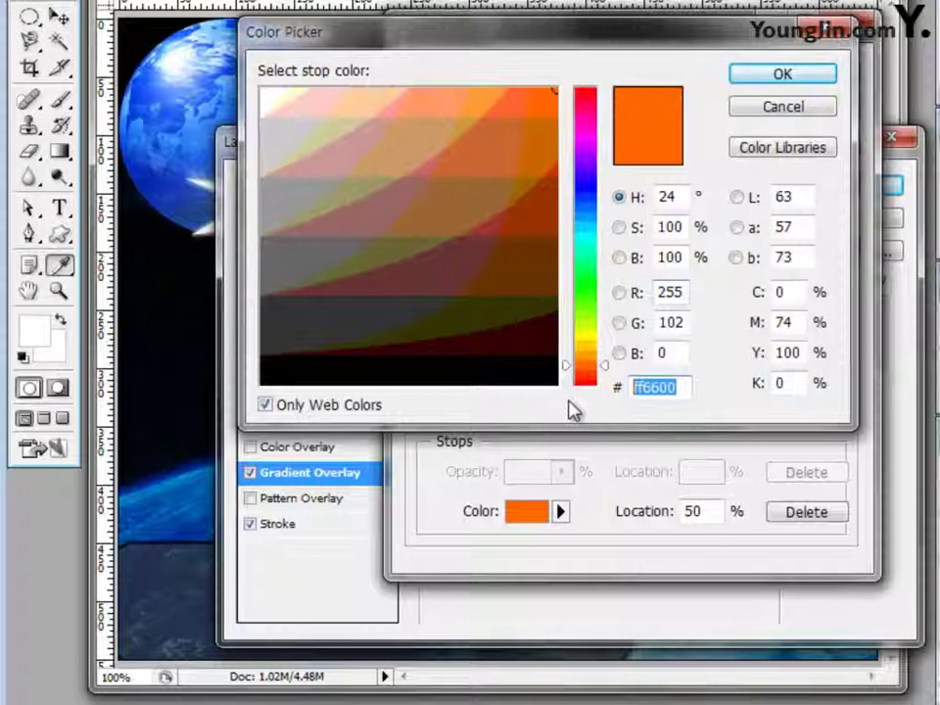
type("ffff00")
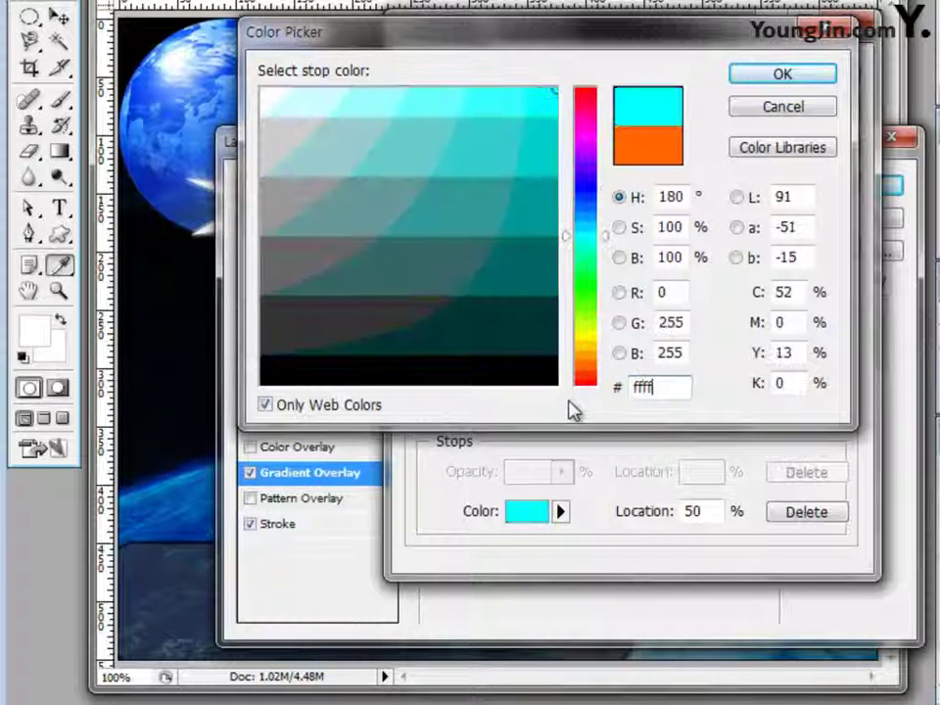
left_click(790, 78)
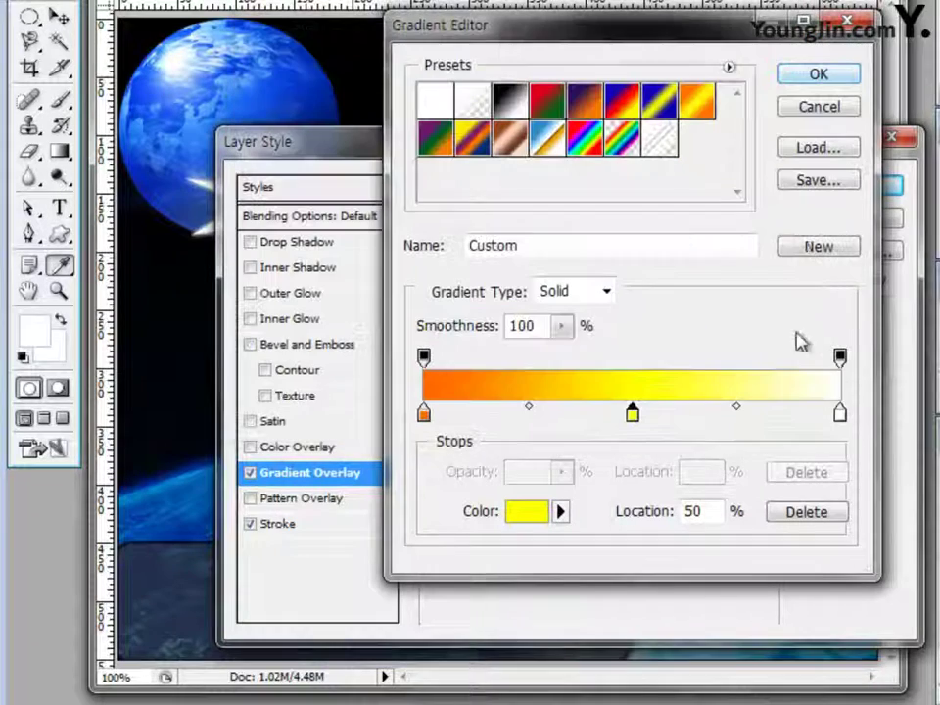
- Set the gradient's end colour stop to orange (#ff6600) and accept the gradient
double_click(840, 413)
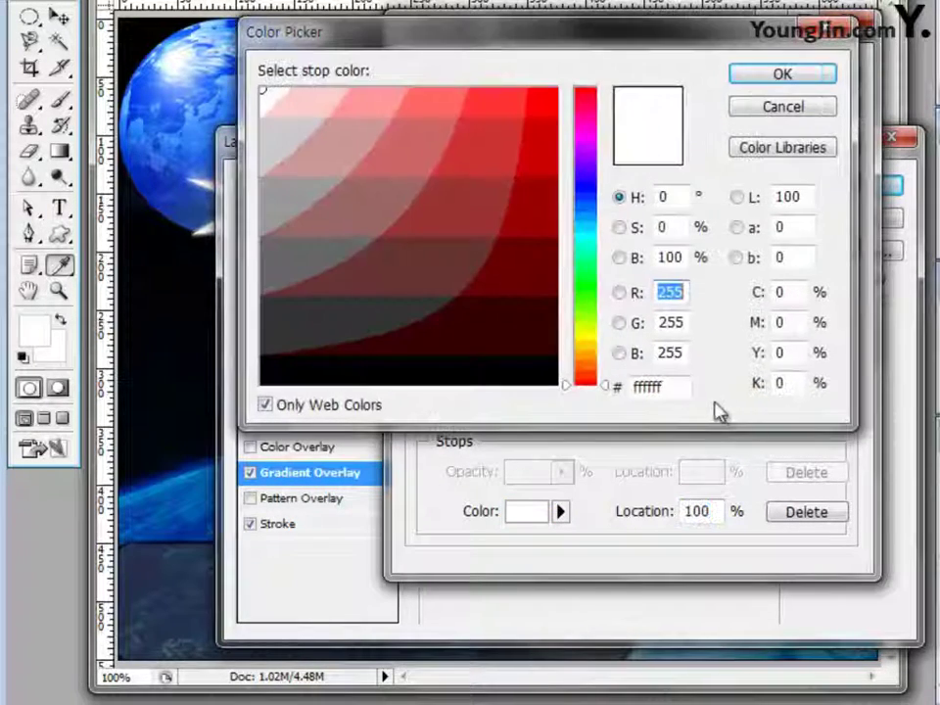
double_click(666, 388)
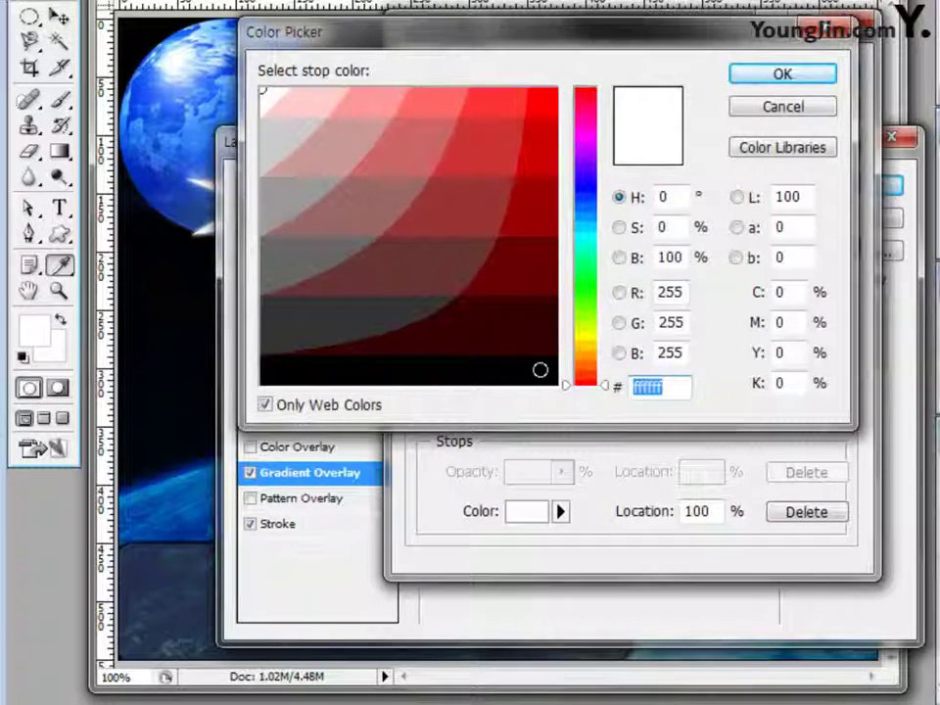
type("ff6600")
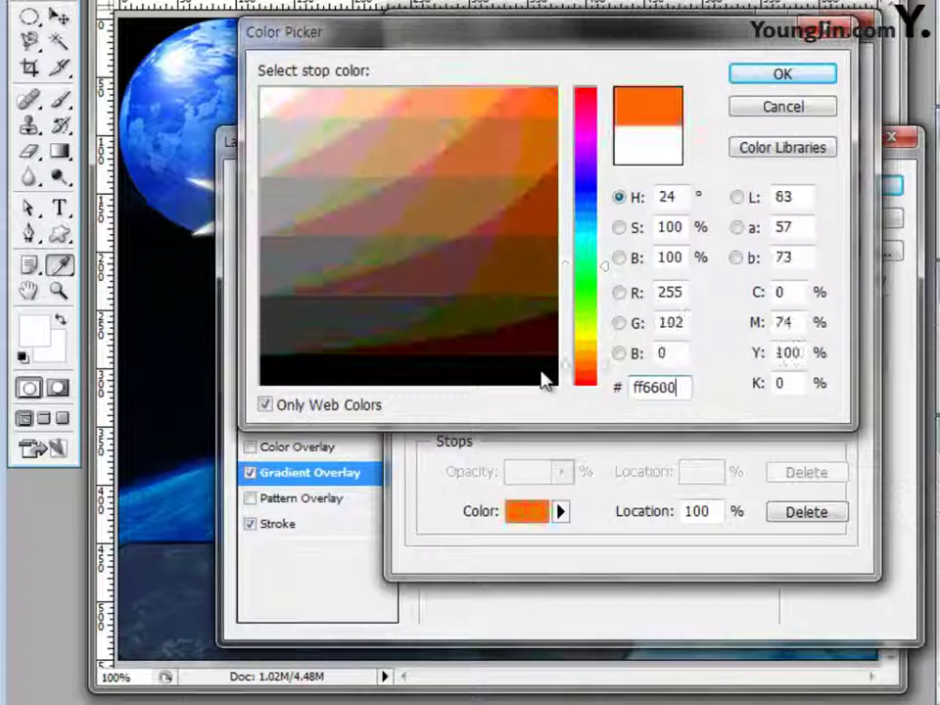
left_click(759, 74)
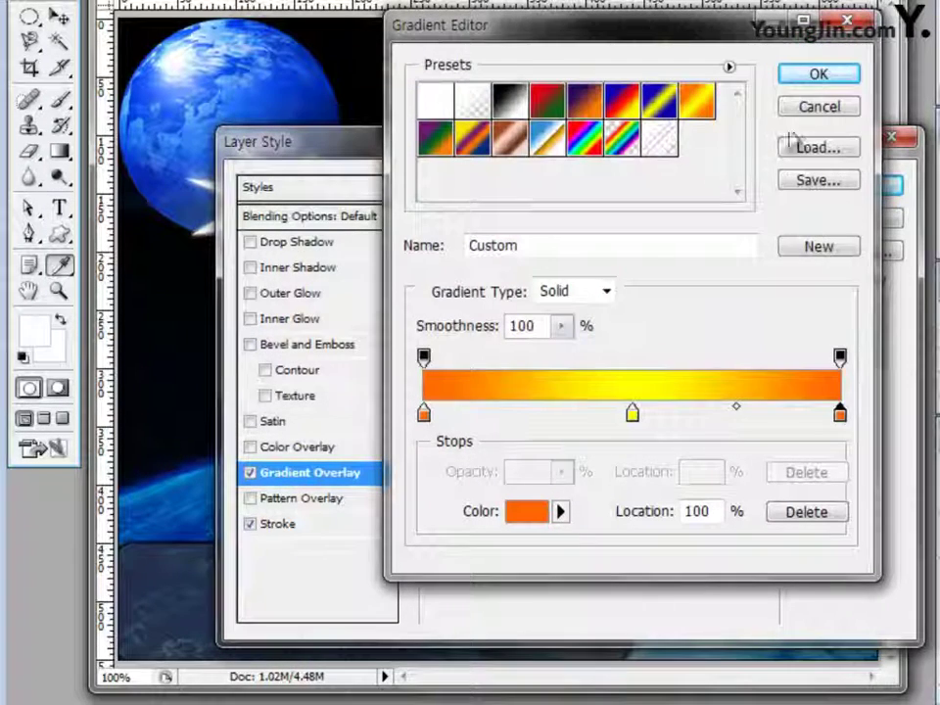
left_click(814, 78)
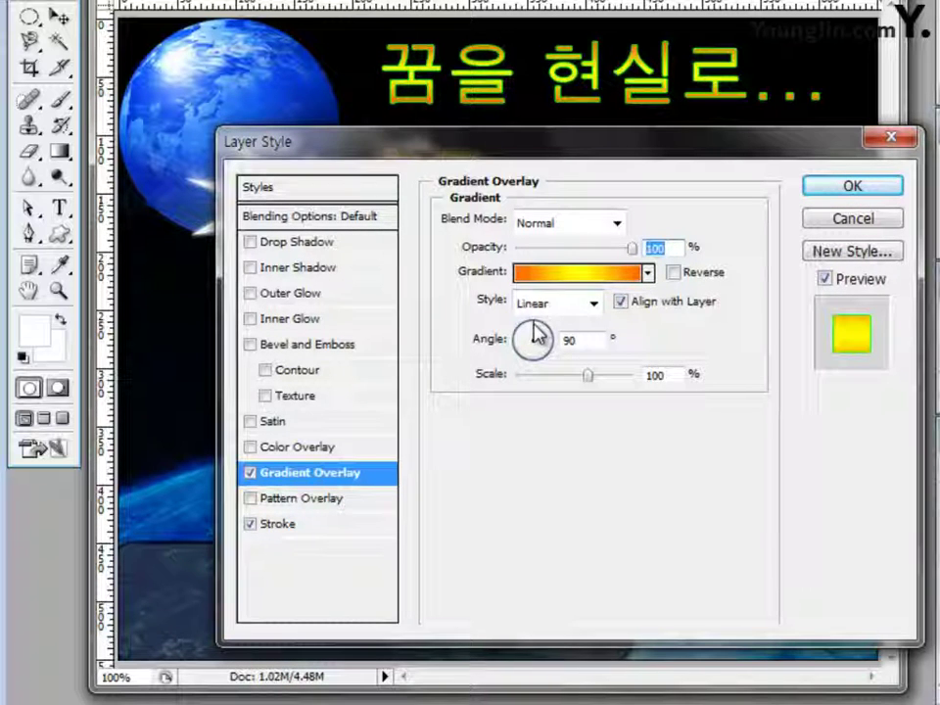
- Set the Gradient Overlay angle to 0° and apply the layer style to the title text
left_click_drag(537, 333, 563, 351)
left_click(598, 335)
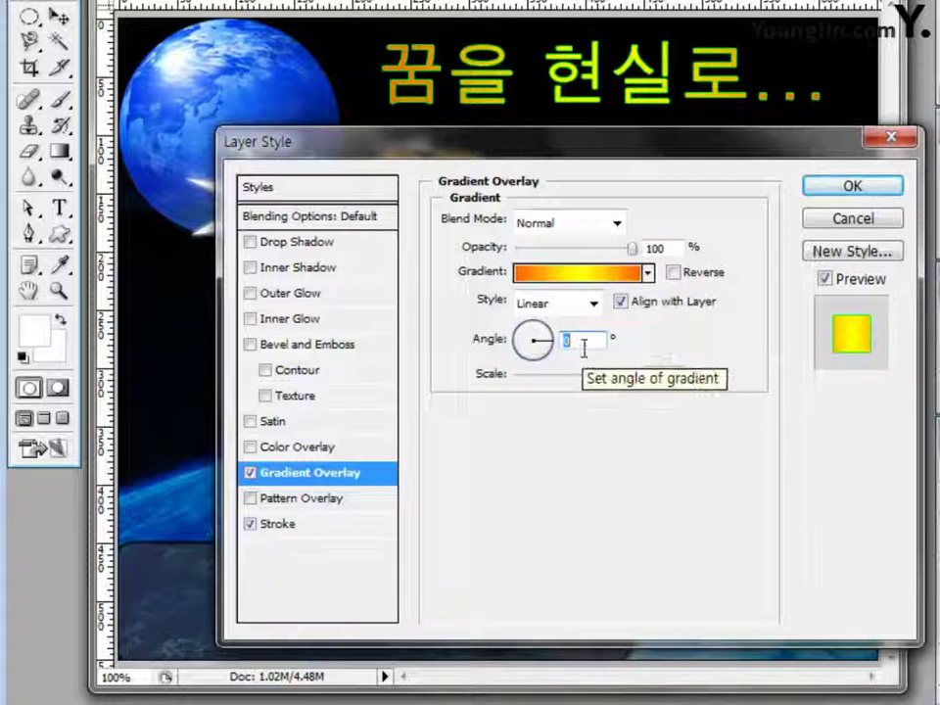
left_click(569, 336)
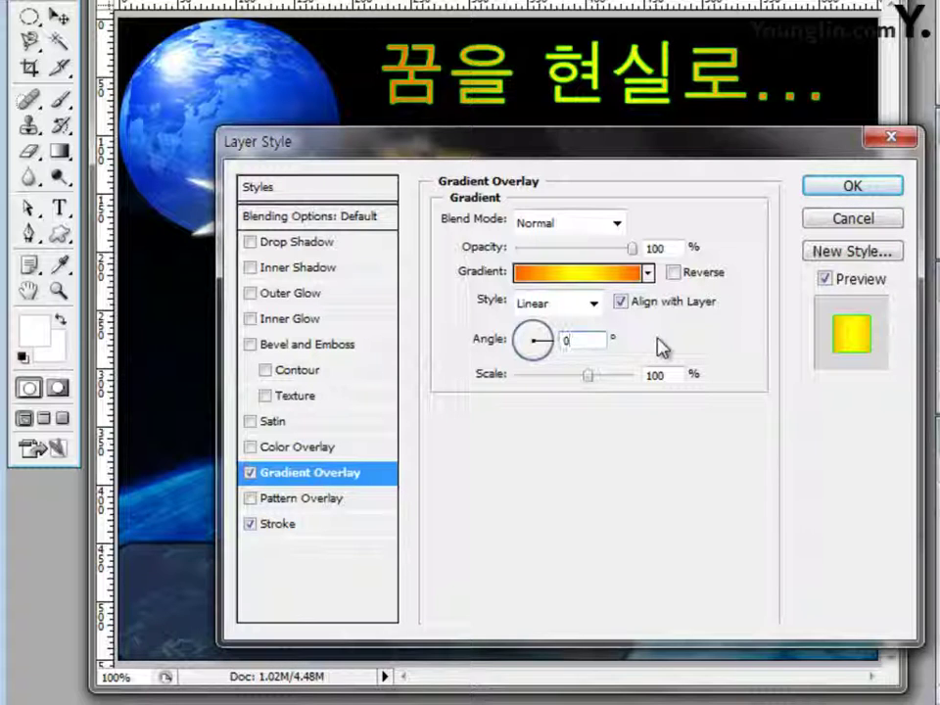
left_click(850, 193)
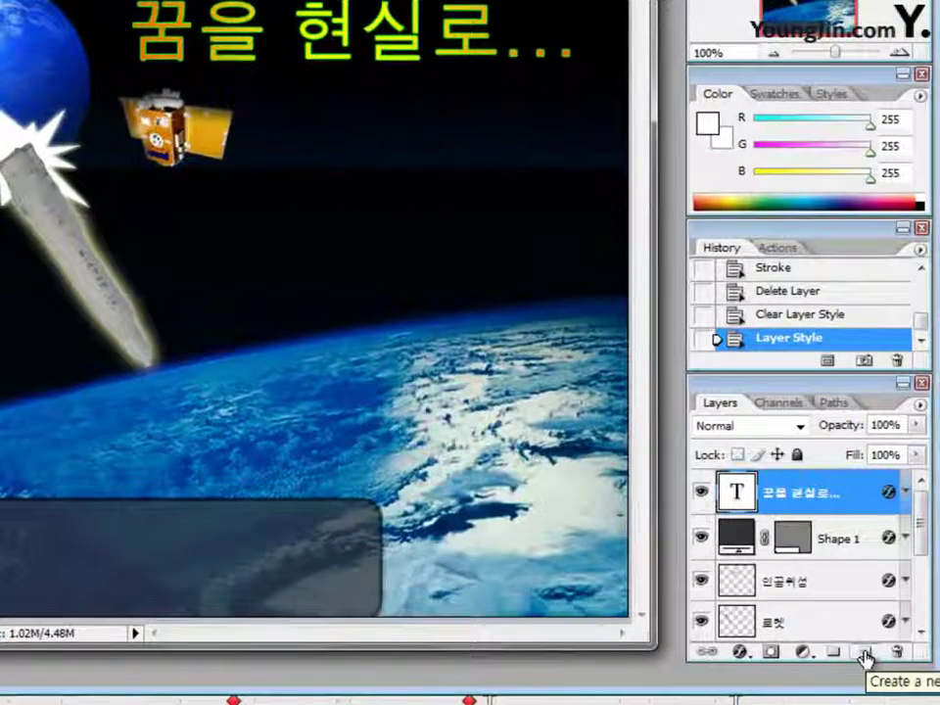
- Add a new layer and set up the Horizontal Type tool with the 돋움 font, 35 pt size and white (#ffffff) text
left_click(864, 654)
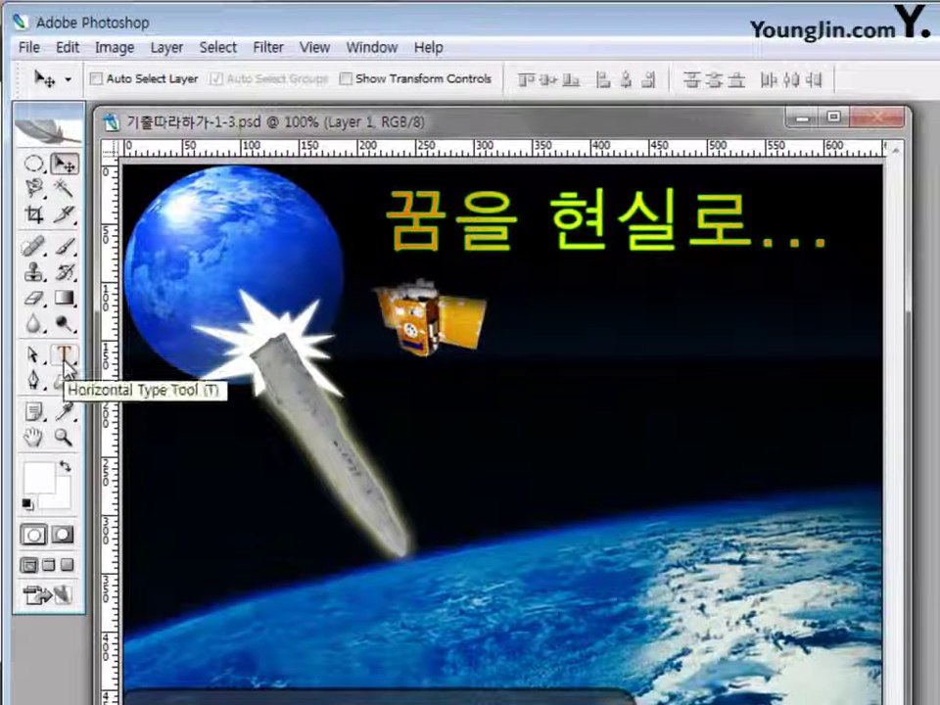
left_click(64, 360)
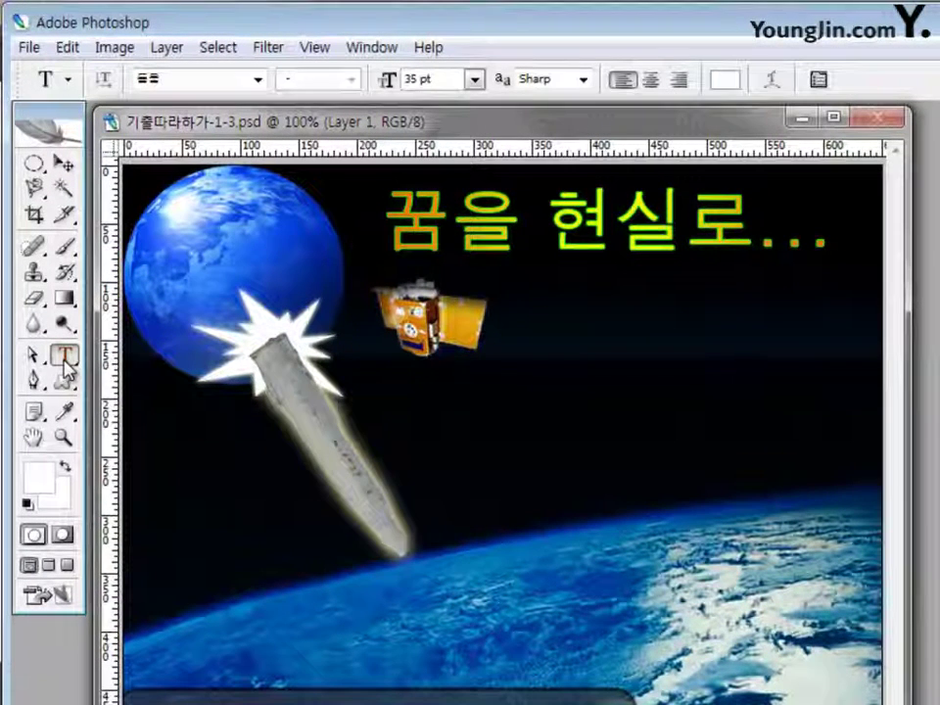
left_click(257, 79)
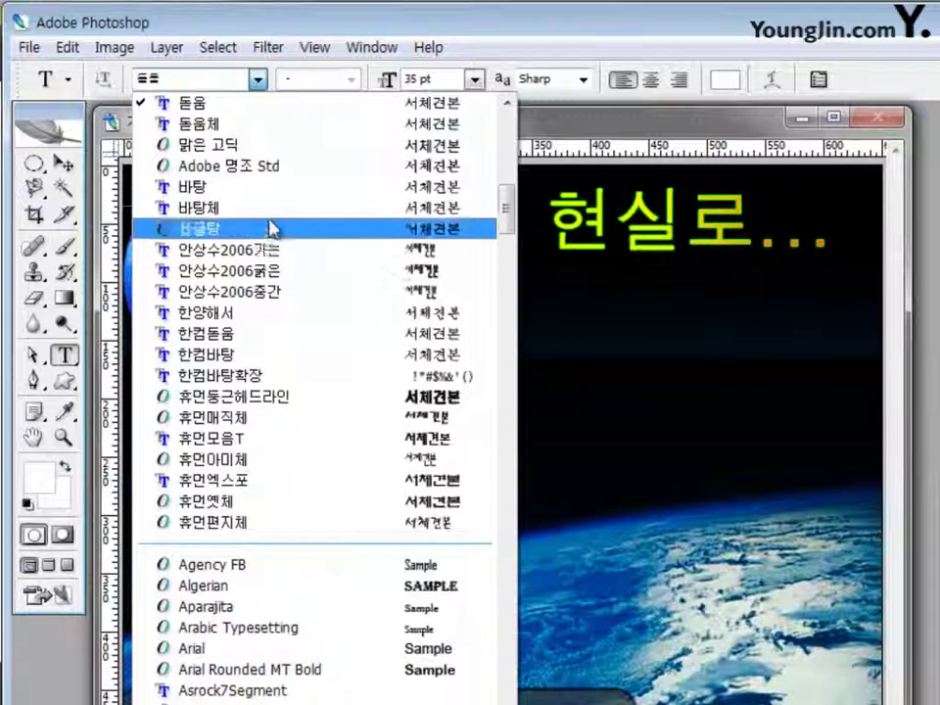
left_click(268, 102)
left_click(442, 79)
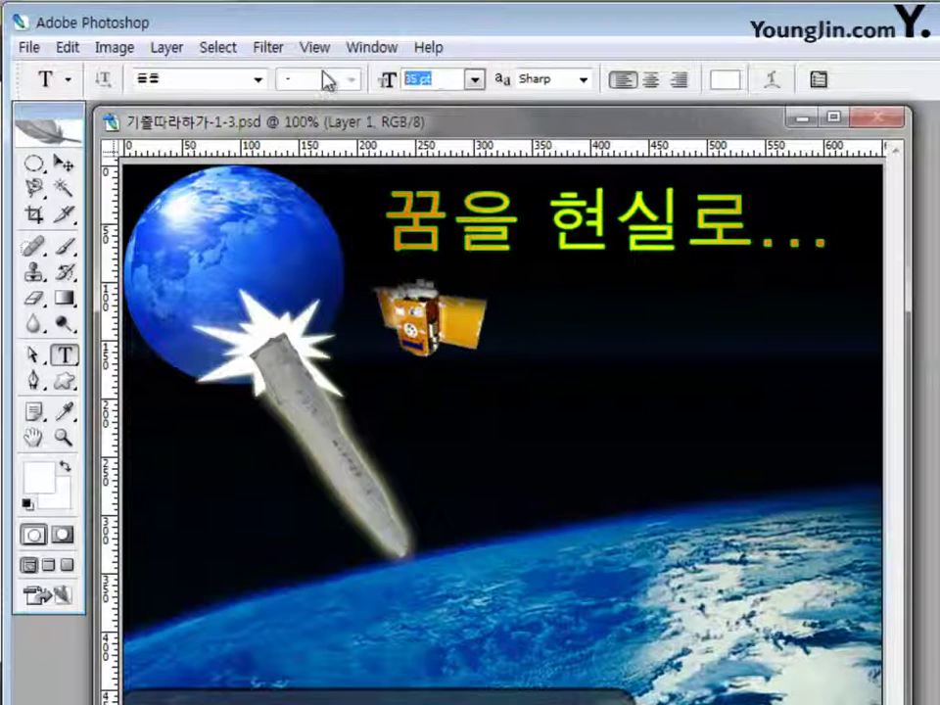
left_click(284, 80)
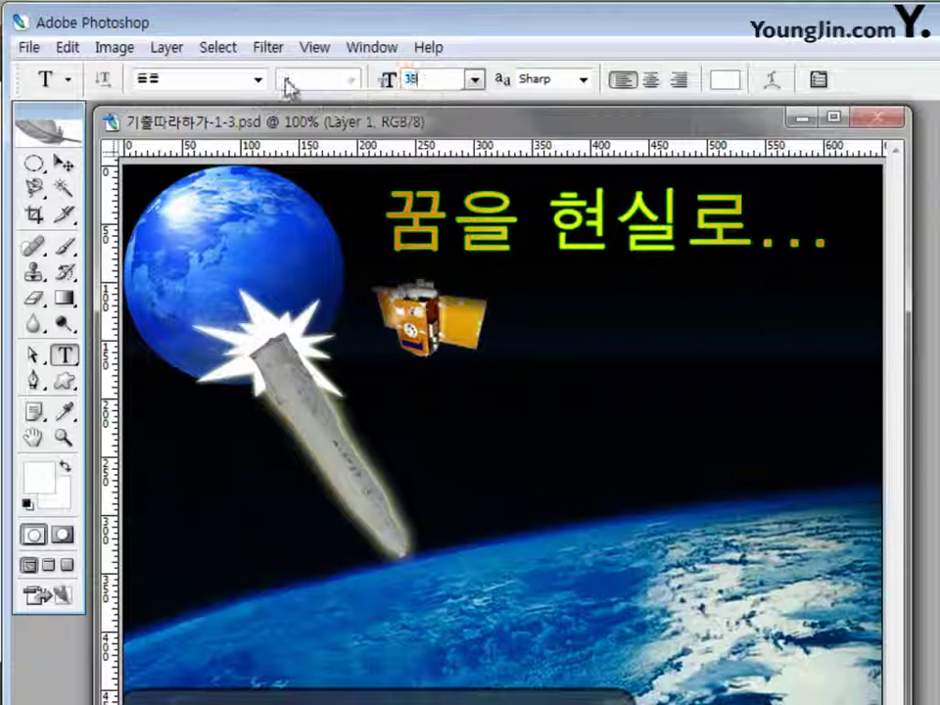
left_click(724, 80)
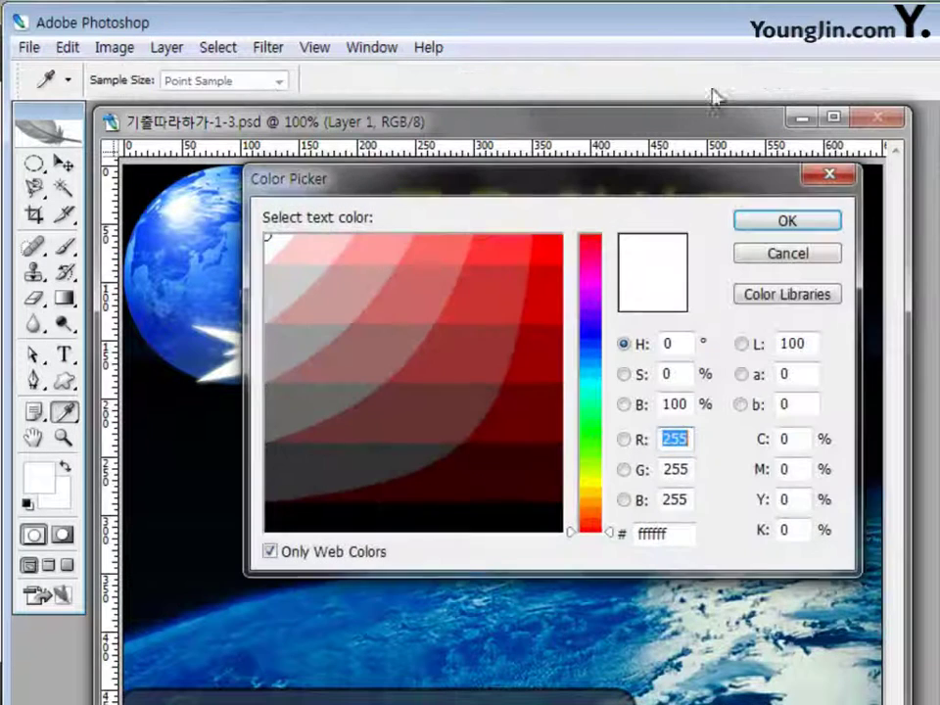
left_click(278, 239)
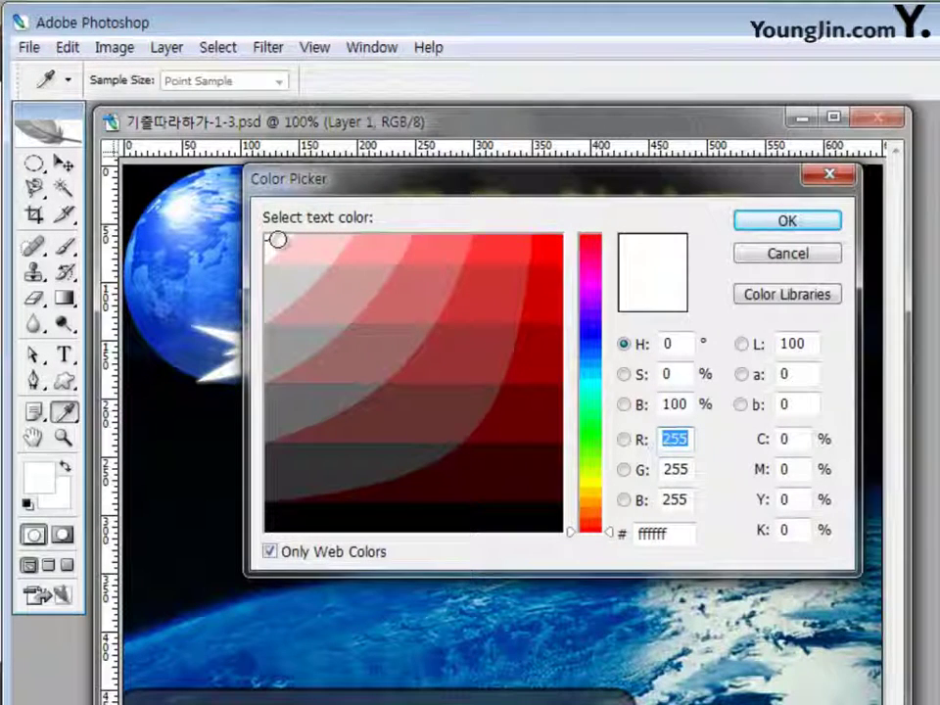
left_click(782, 223)
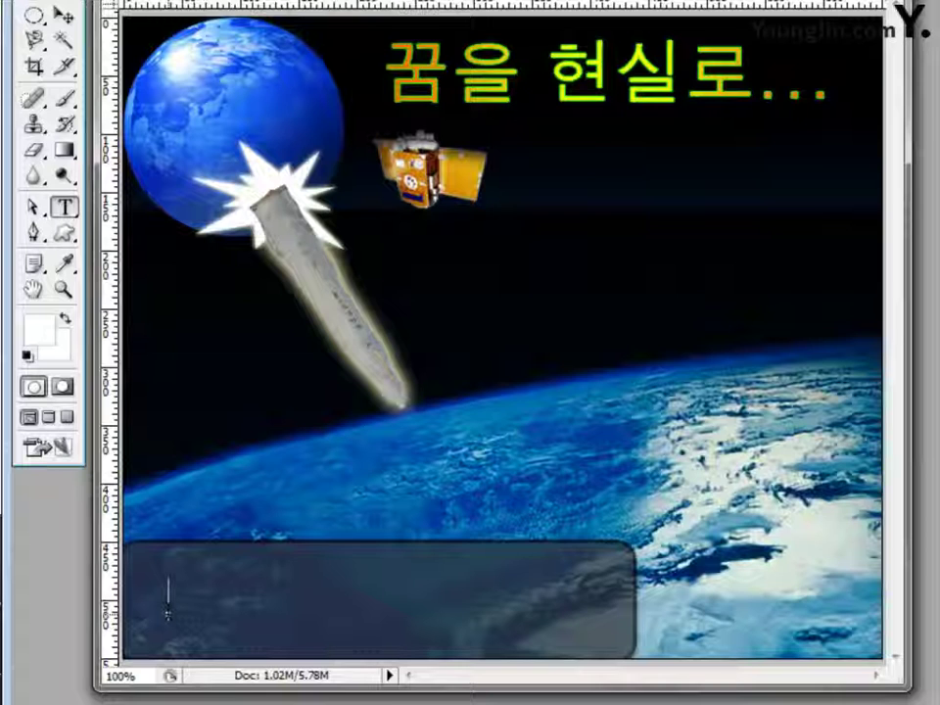
- Add the text "함께 떠나요! 우주여행~" inside the dark rounded banner and commit it
left_click(167, 611)
type("함께")
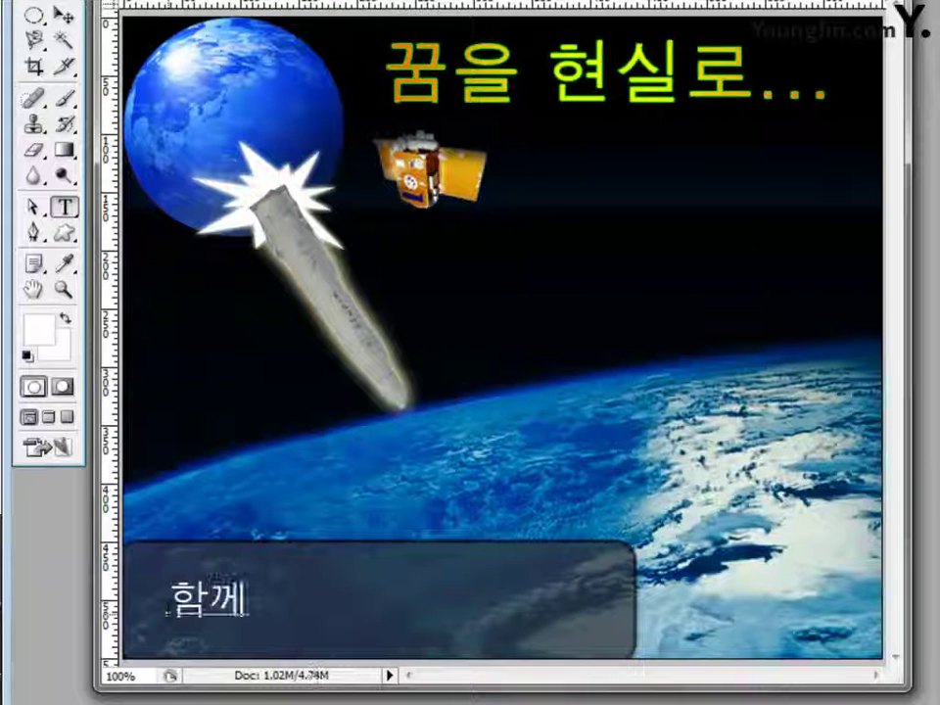
type(" 떠나요")
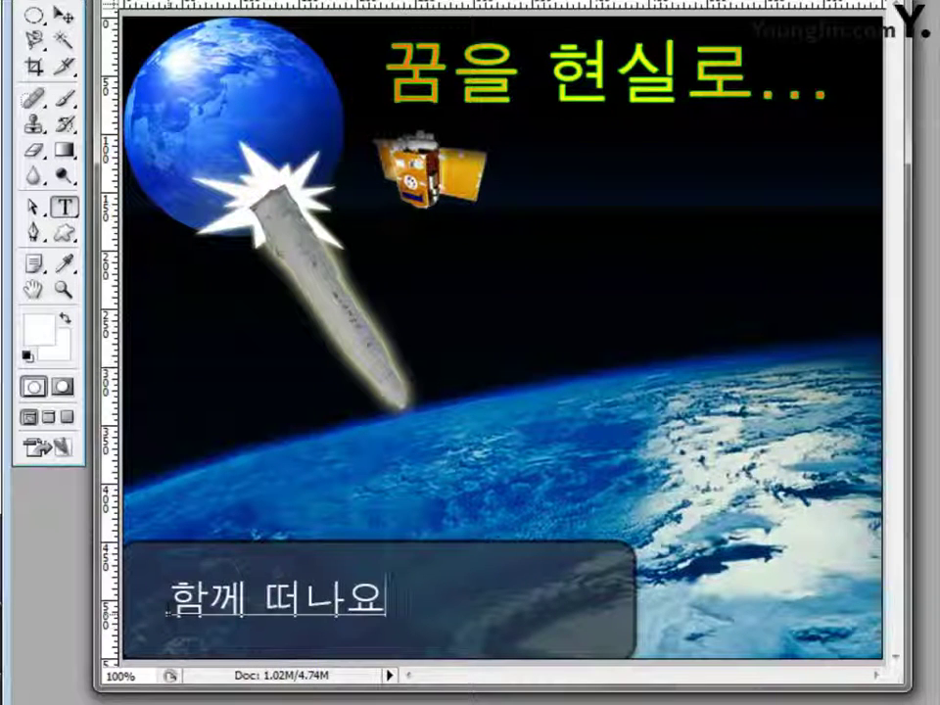
type("! 우주여행")
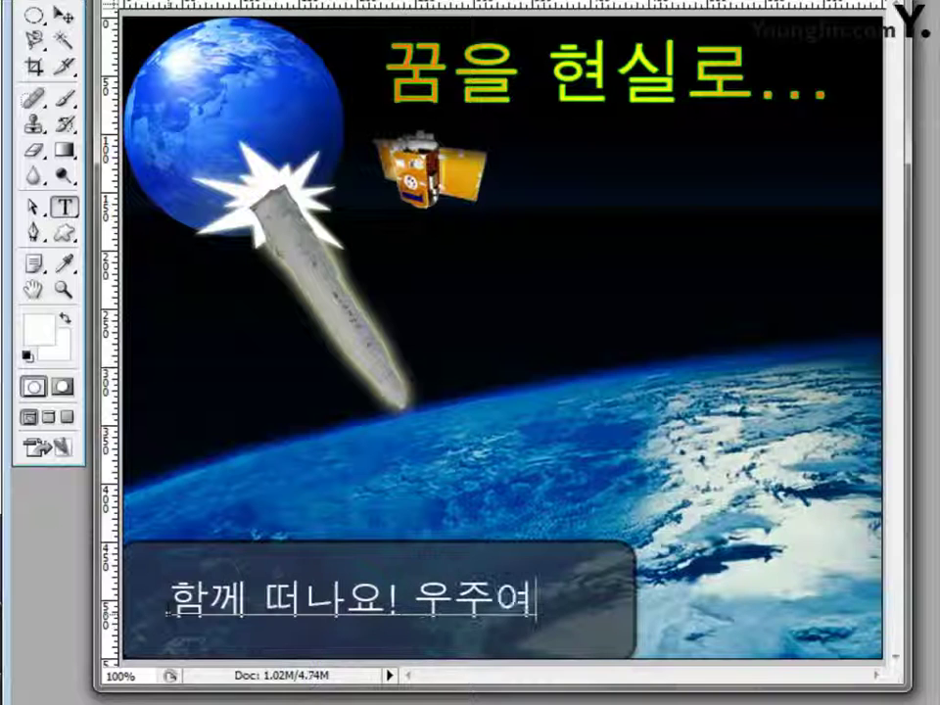
type("~")
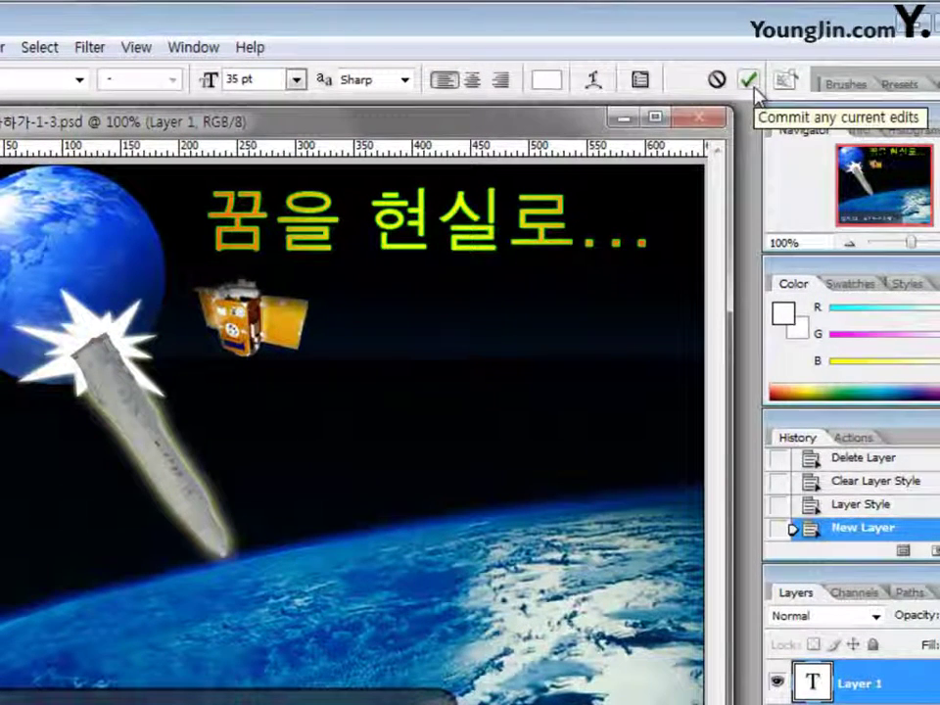
left_click(749, 80)
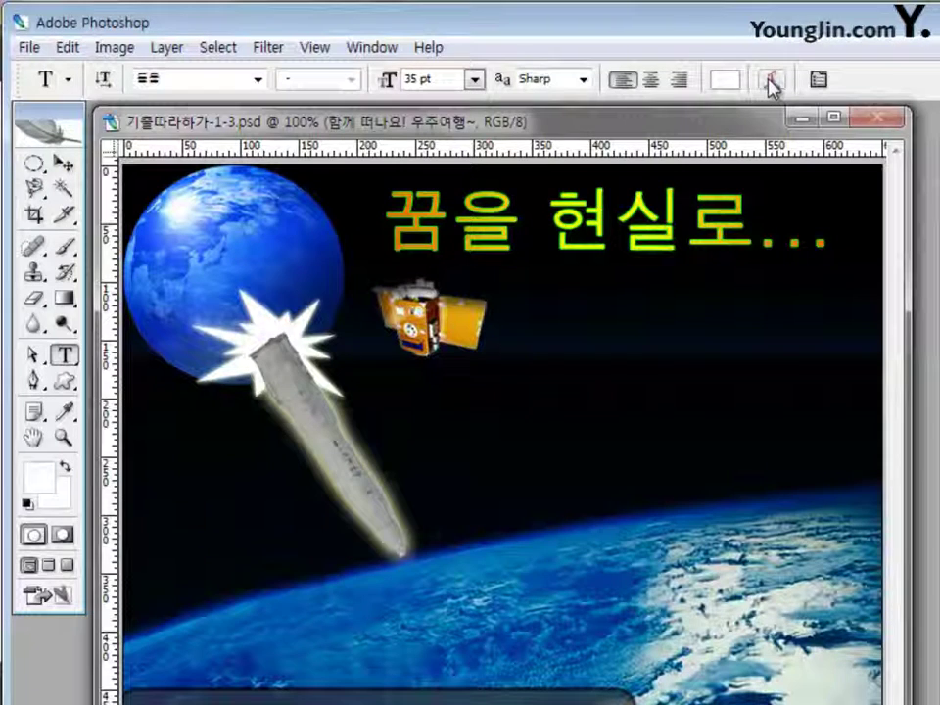
- Warp the banner text with the Fish style, horizontal, at +50% bend
left_click(773, 83)
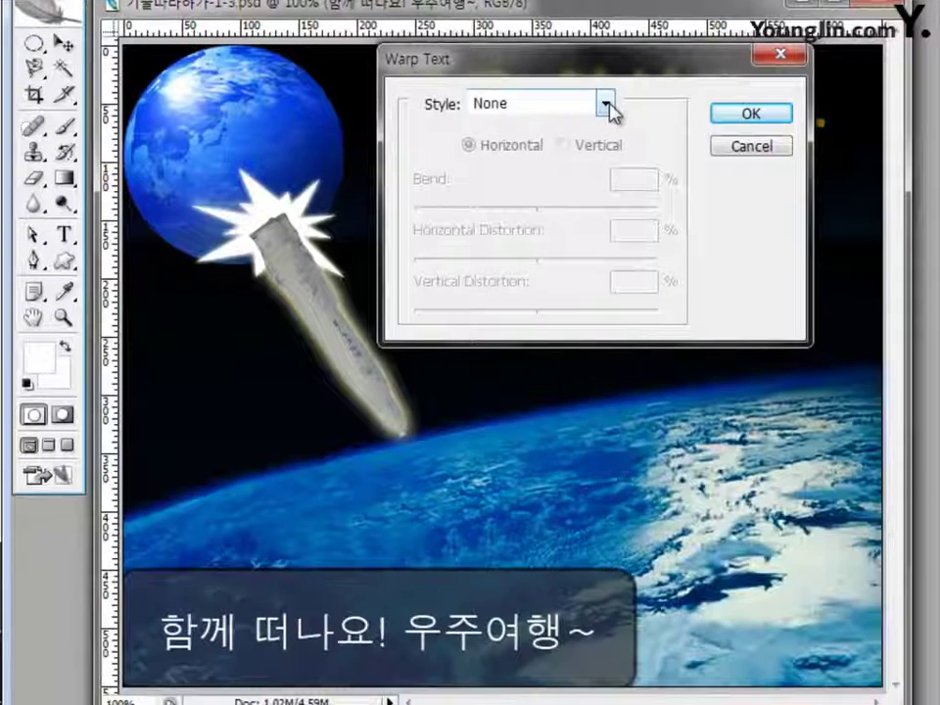
left_click(606, 225)
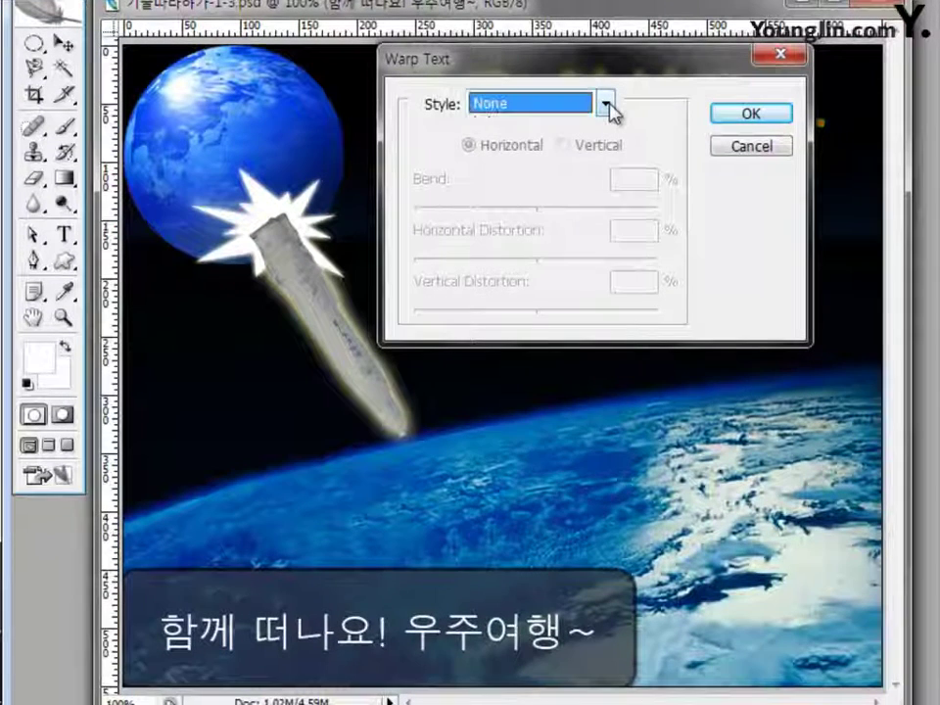
left_click(607, 104)
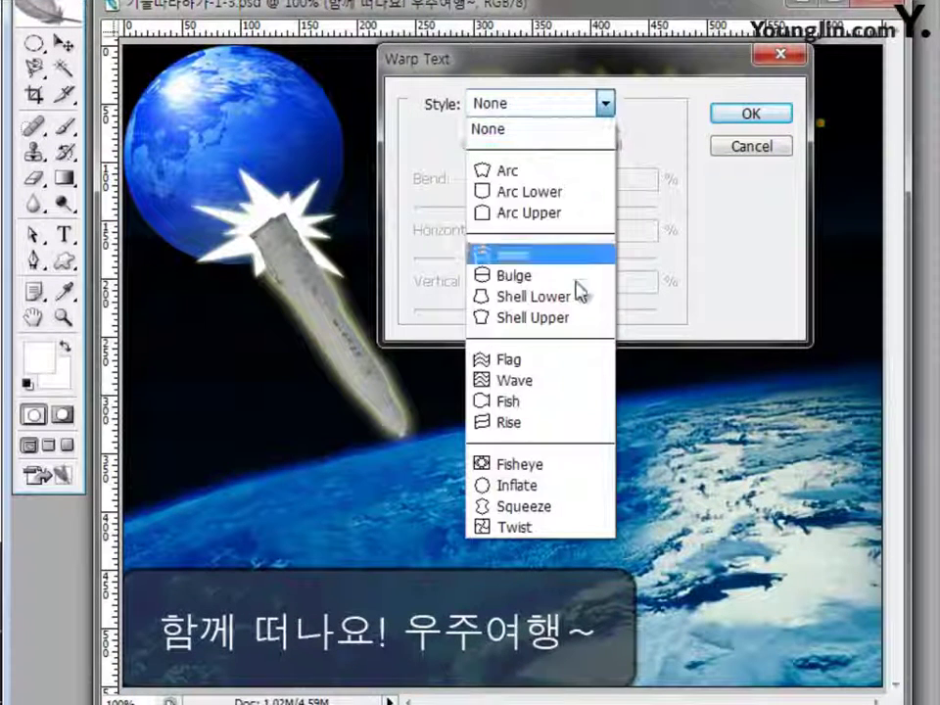
left_click(555, 415)
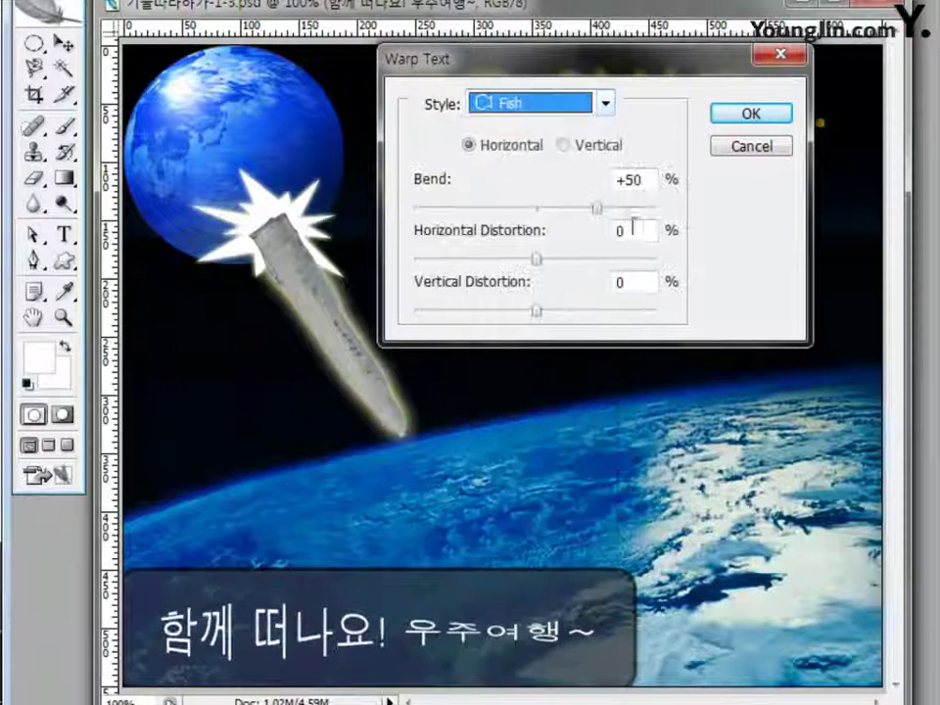
left_click(651, 186)
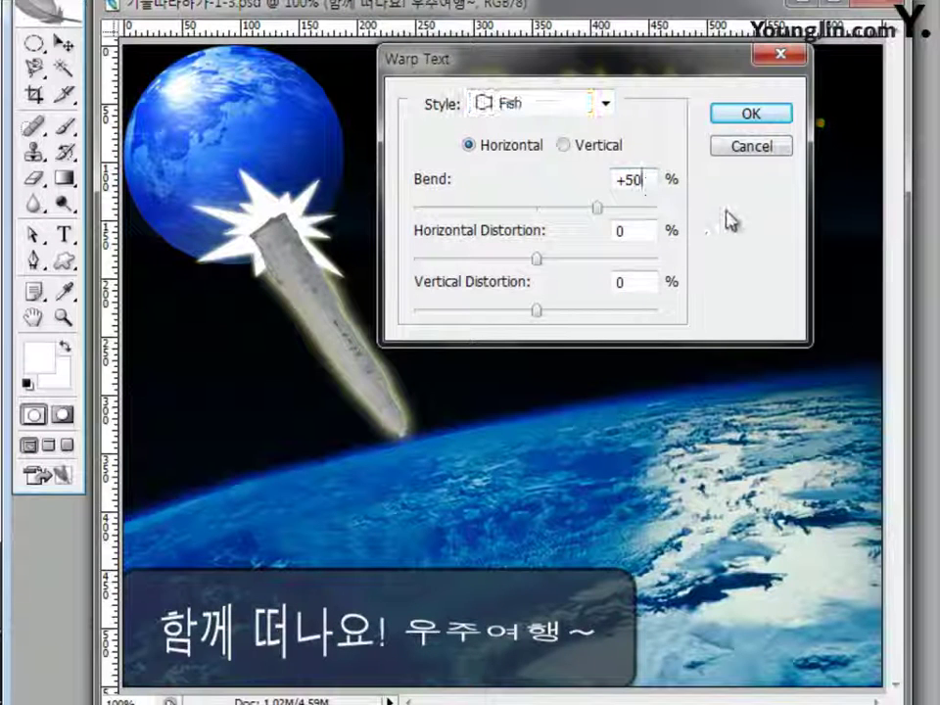
left_click(751, 116)
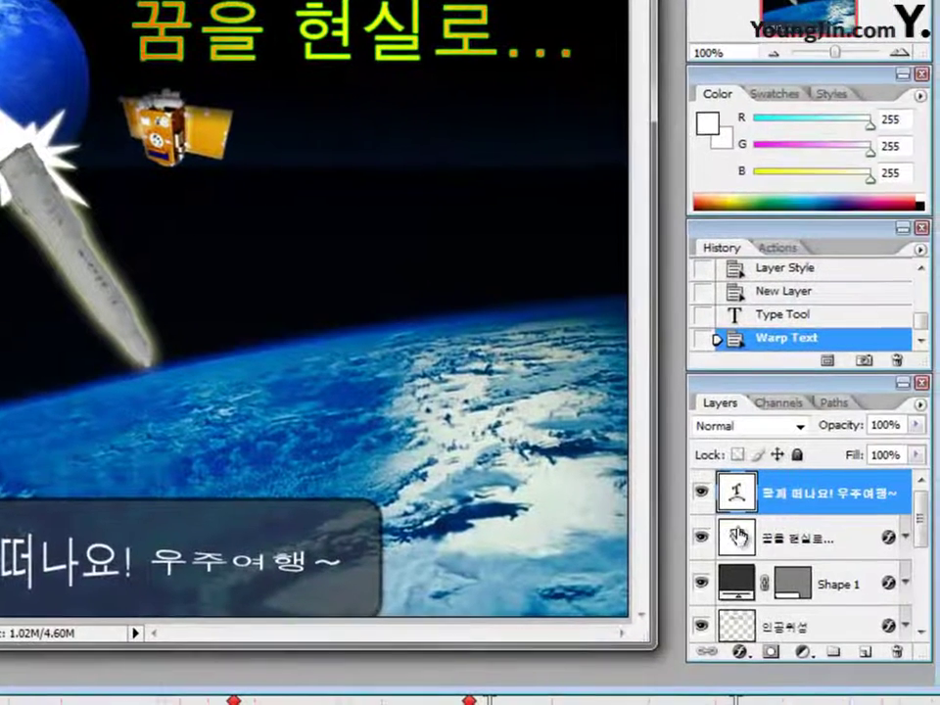
- Give the warped banner text a 2 px outside stroke in red (#ff0000)
left_click(741, 654)
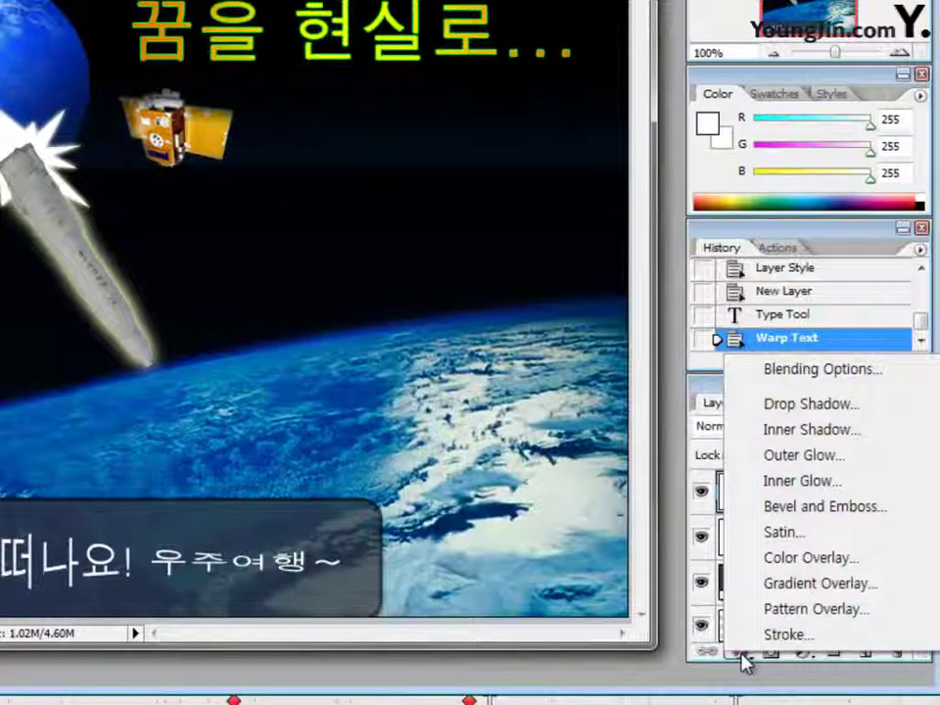
left_click(789, 635)
type("2")
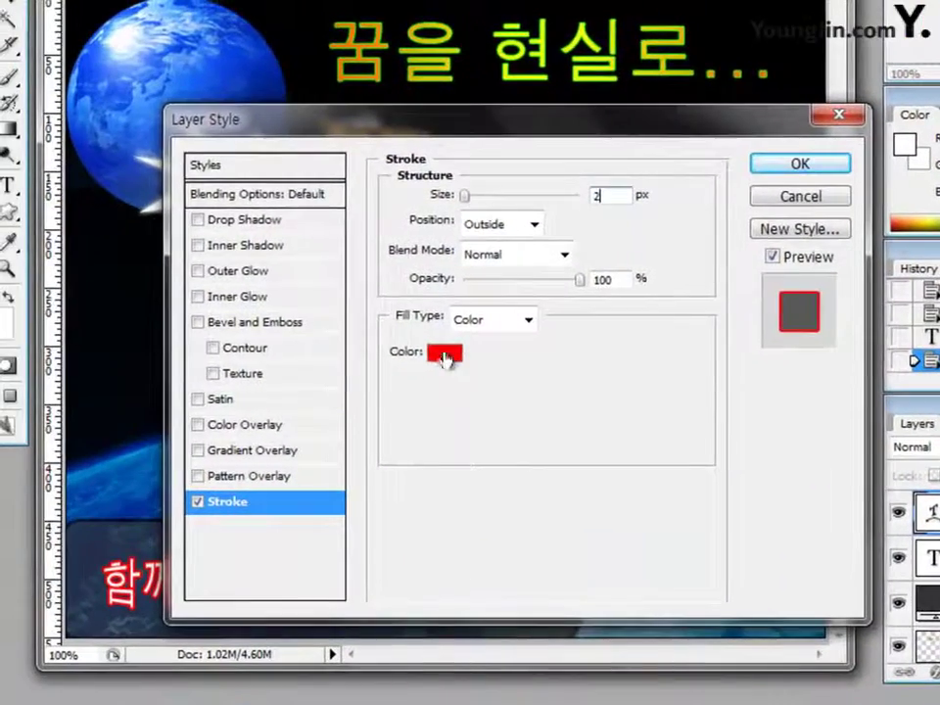
left_click(252, 332)
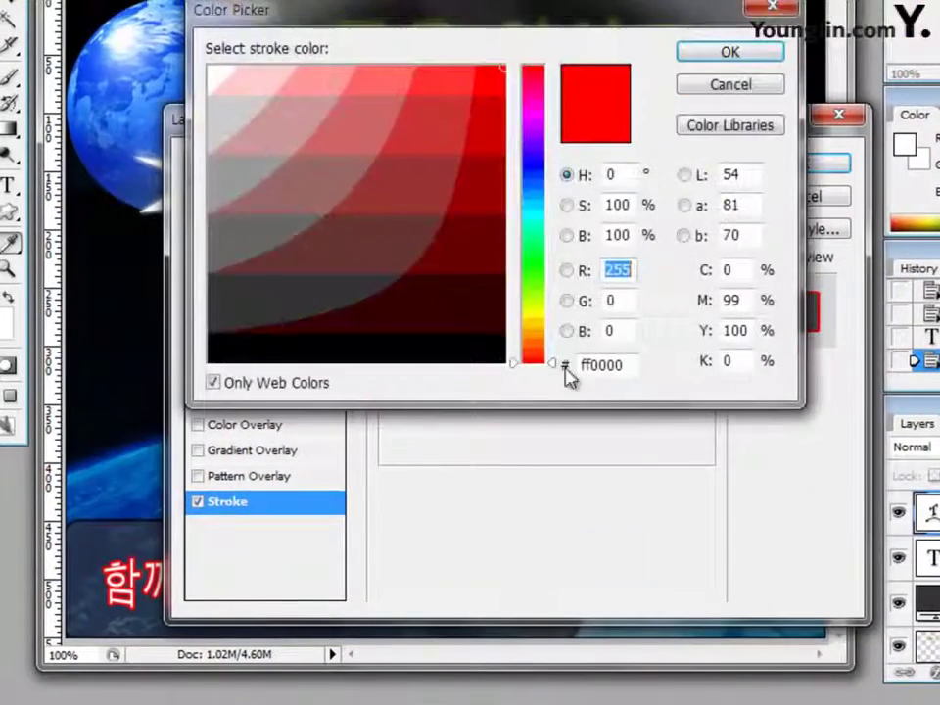
left_click(624, 366)
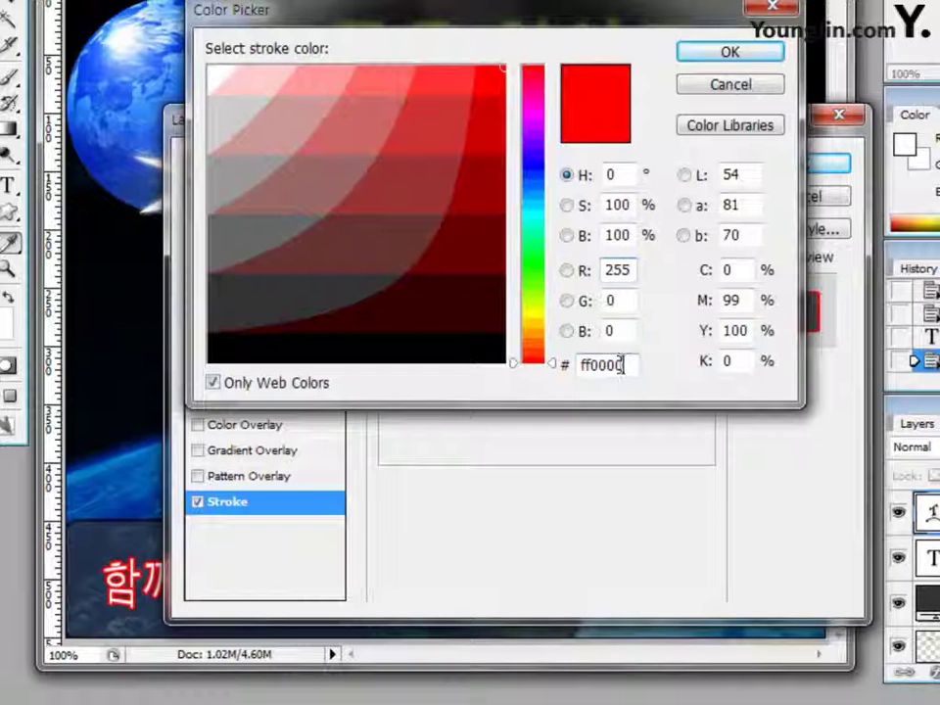
left_click(729, 55)
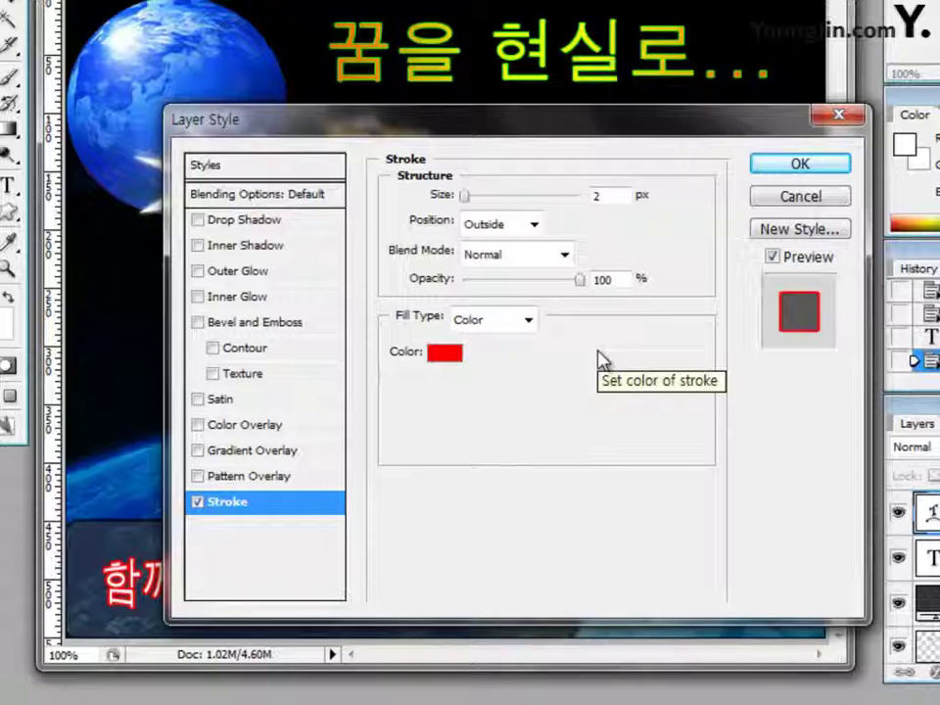
left_click(801, 165)
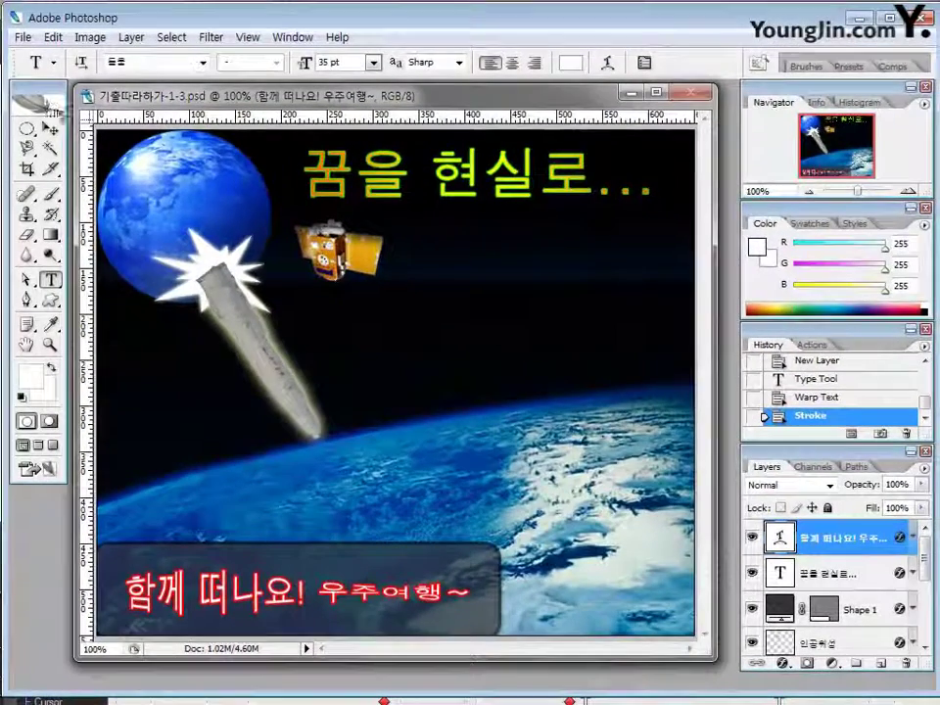
- Create a new RGB document 400 pixels wide and 460 pixels high at 72 pixels/inch with a white background, and enlarge its window
key("v")
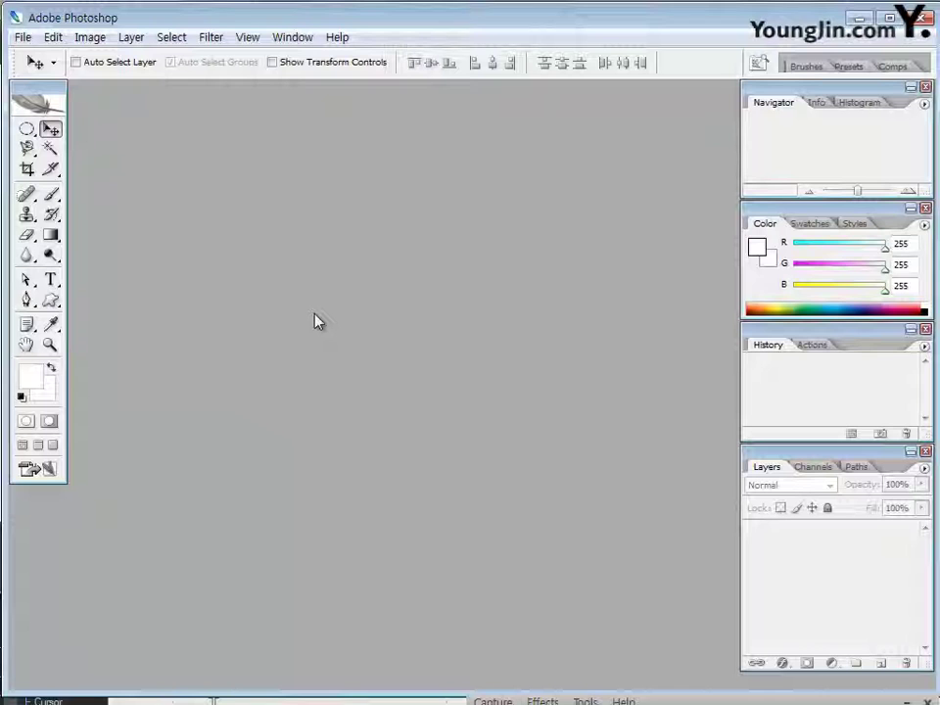
key("ctrl+n")
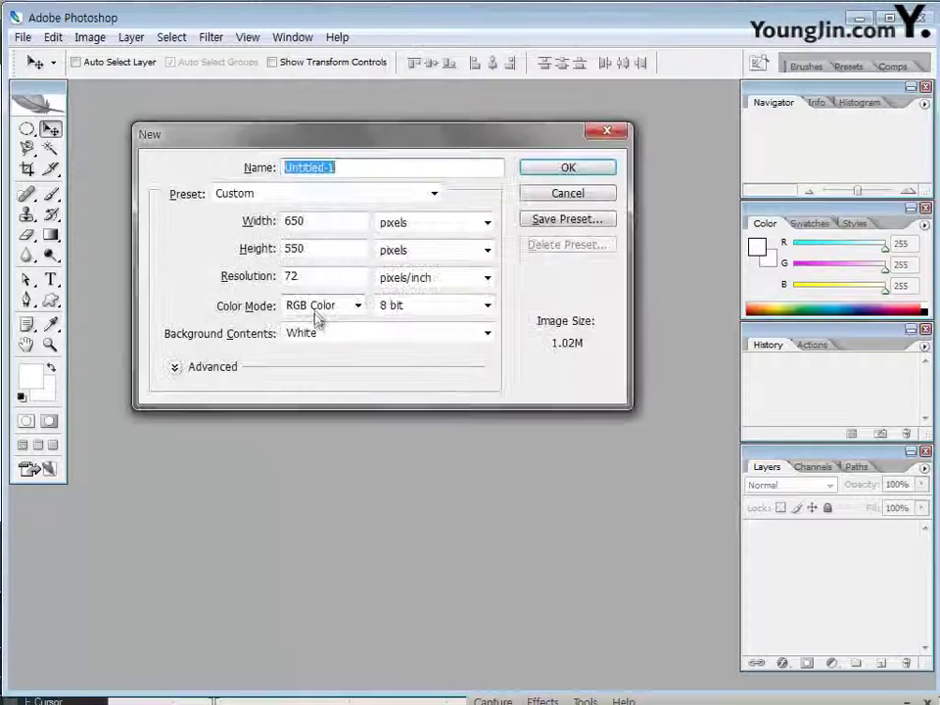
left_click(319, 223)
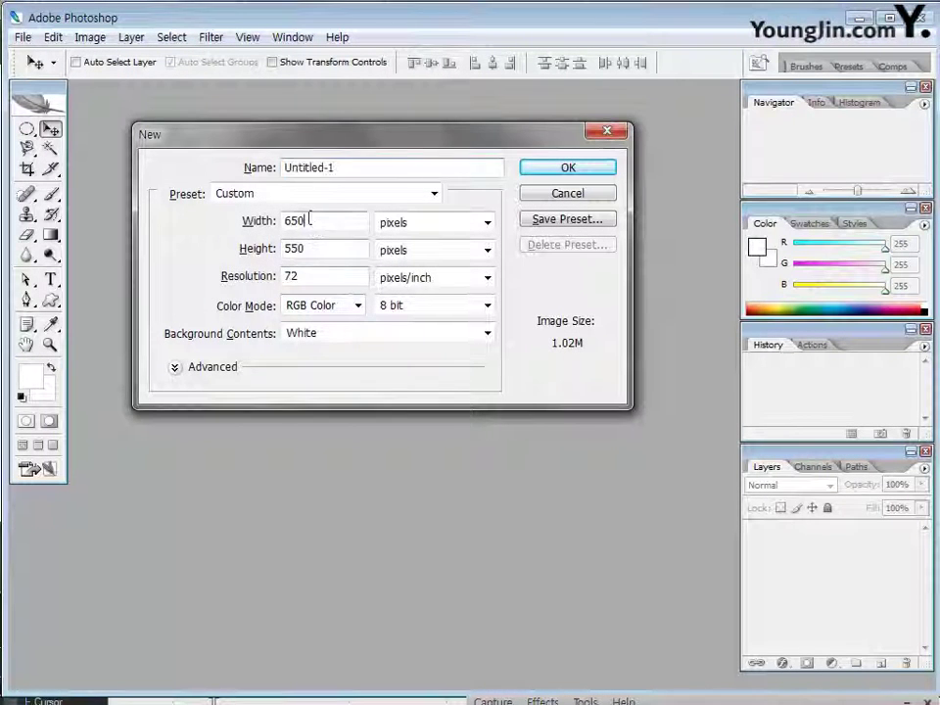
left_click_drag(319, 222, 263, 224)
type("400")
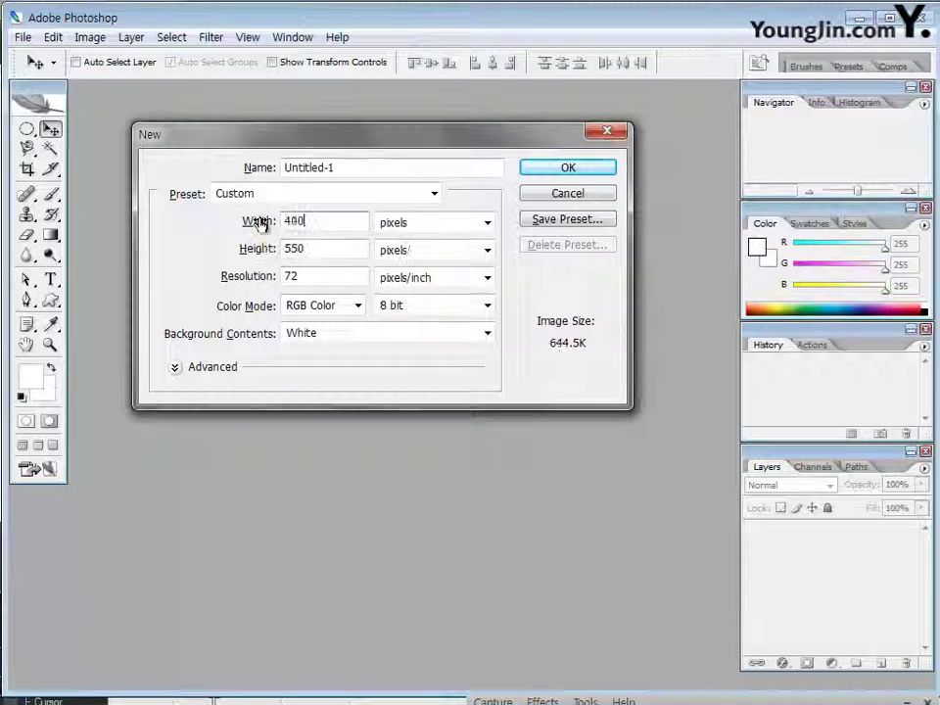
key("Tab")
type("46")
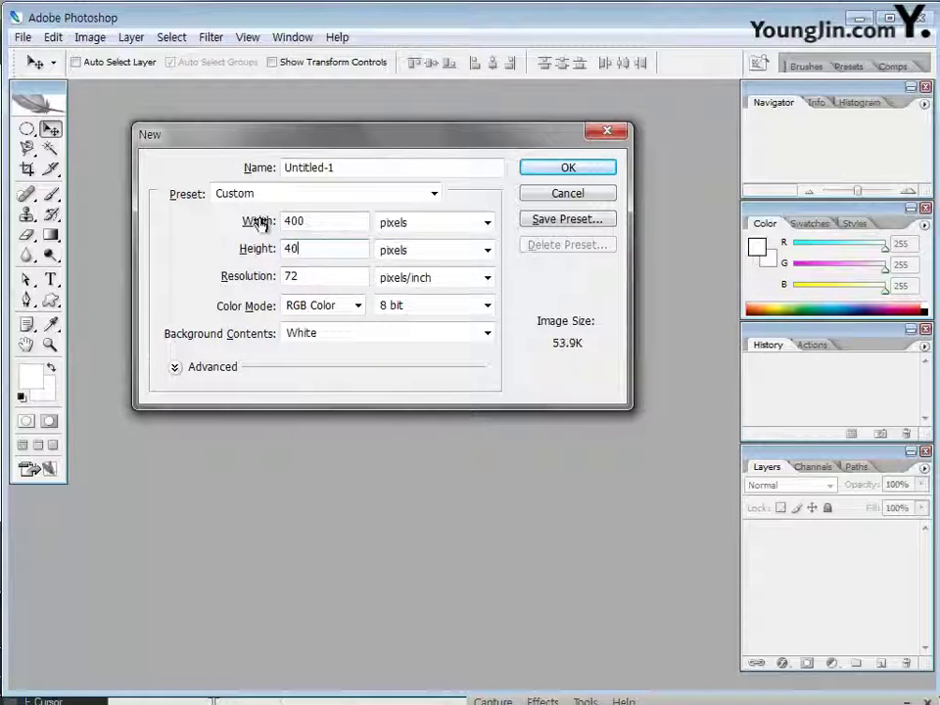
type("0")
key("Tab")
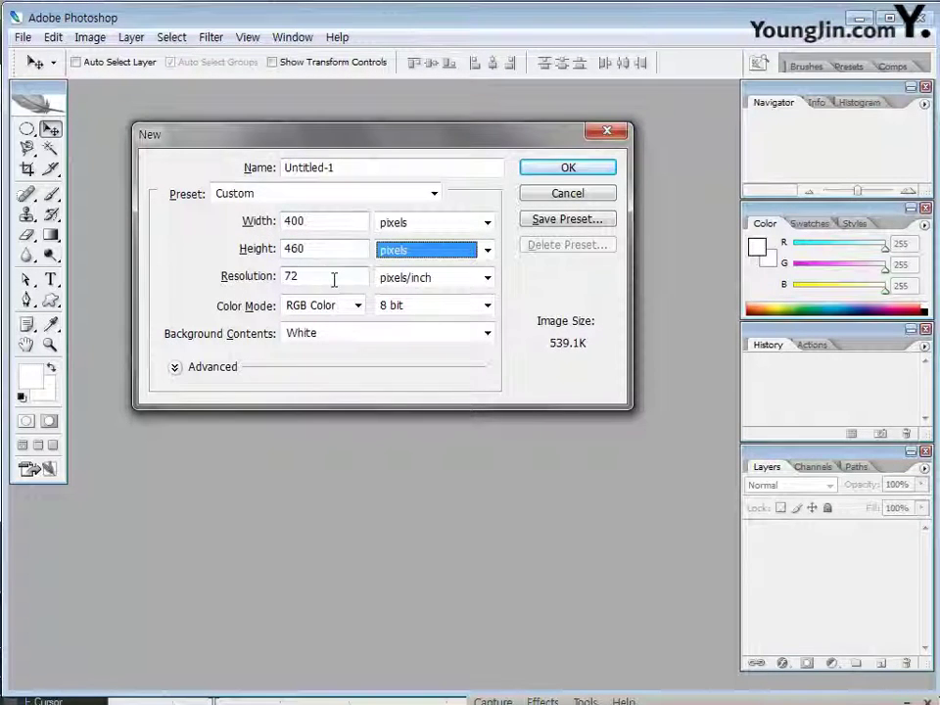
left_click(305, 275)
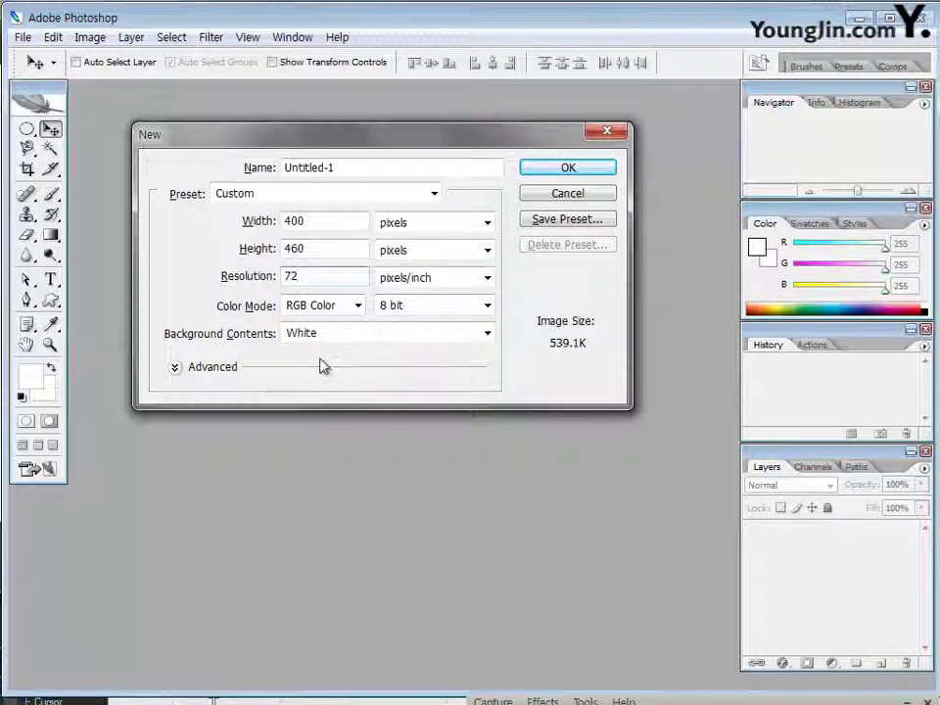
left_click(539, 175)
left_click_drag(485, 564, 510, 592)
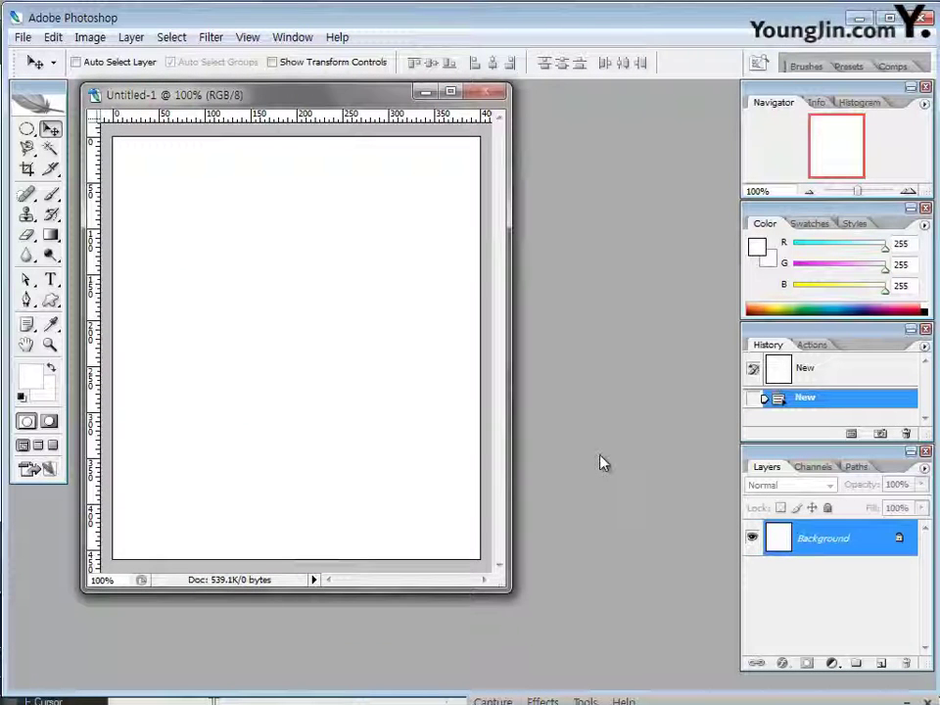
- Try to save the blank document as 기출따라하가-1-4 in the GTQ folder
left_click(22, 37)
left_click(76, 239)
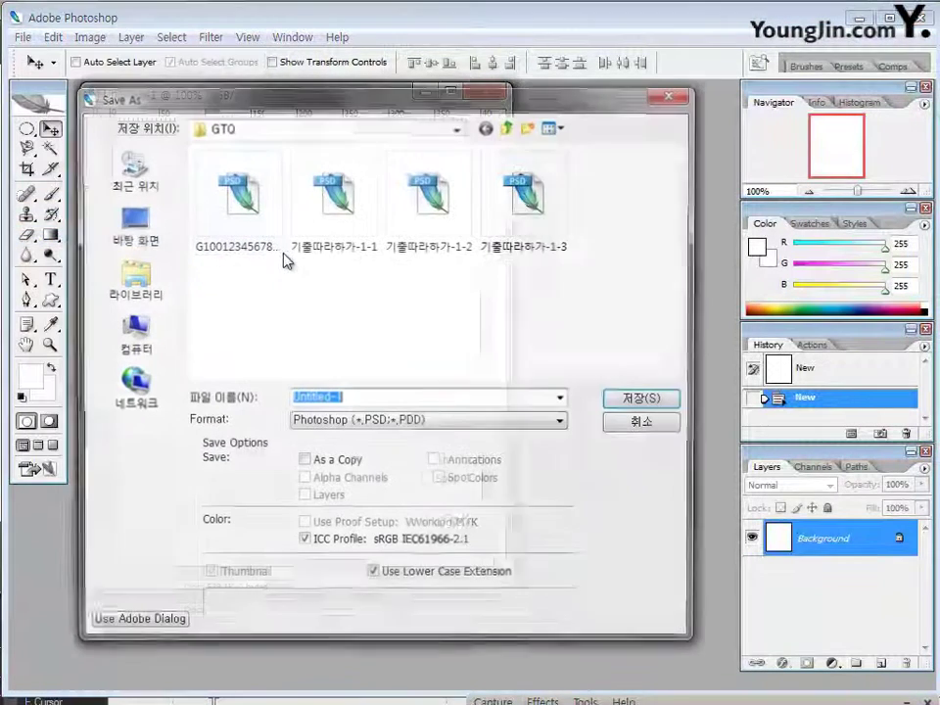
left_click(524, 205)
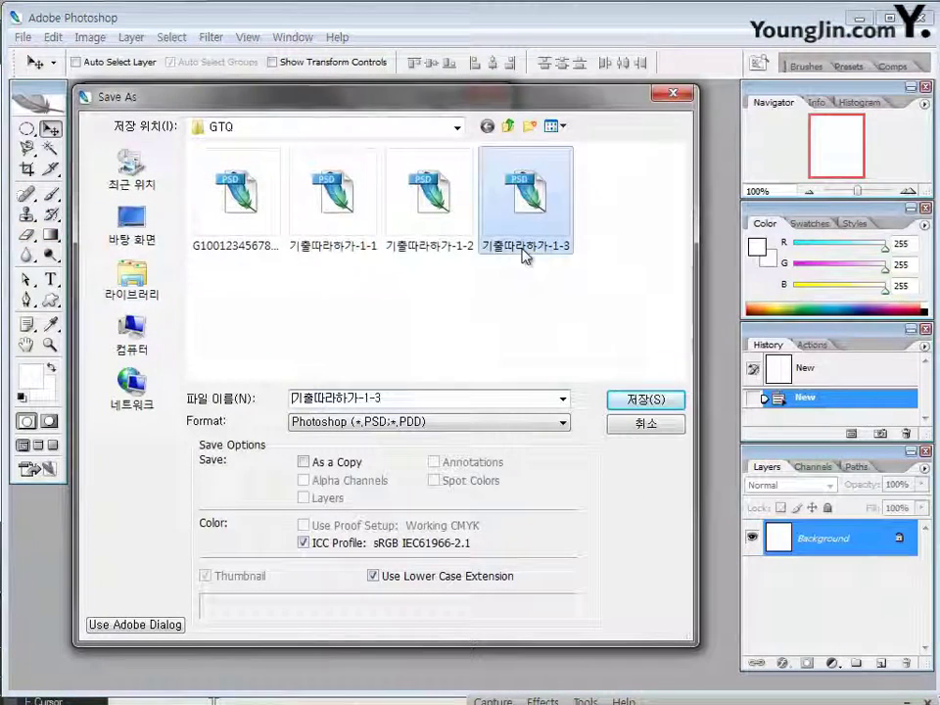
left_click(405, 397)
left_click(404, 397)
key("BackSpace")
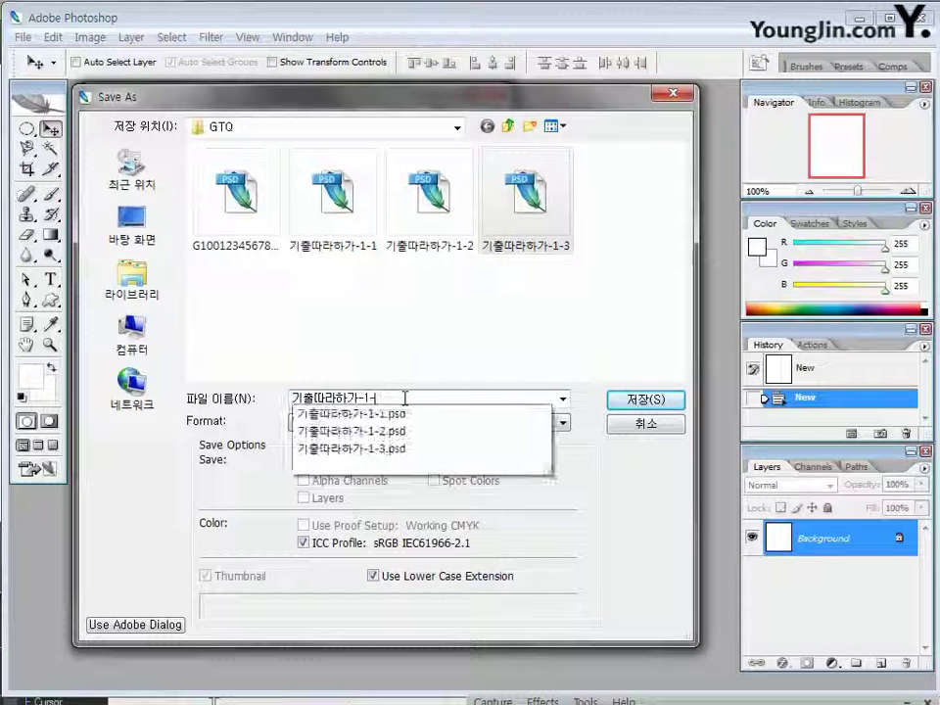
type("4")
key("Return")
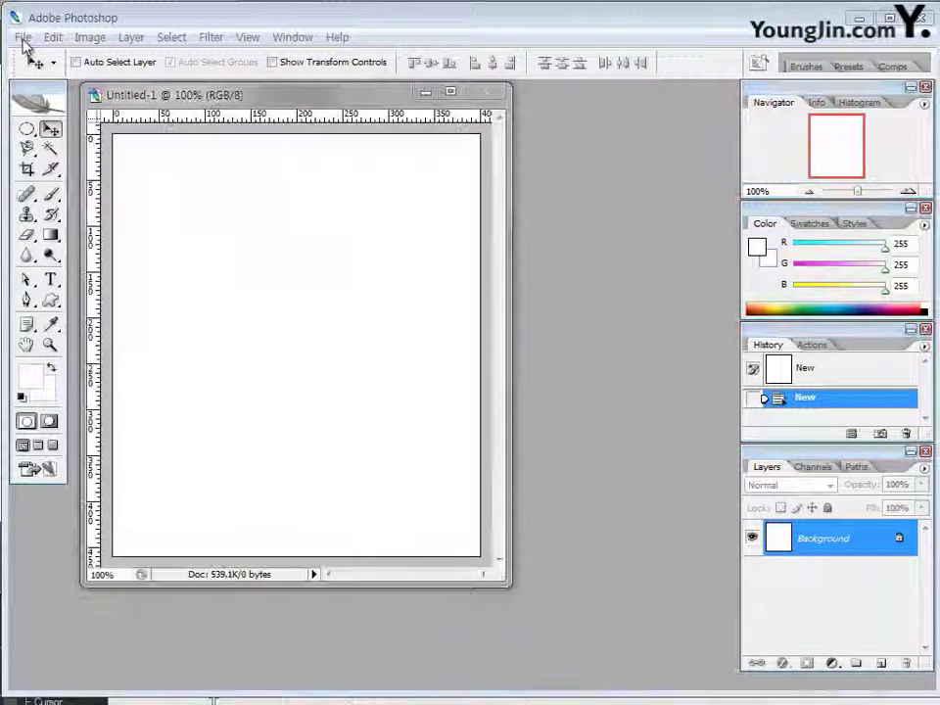
- Save the blank document in Photoshop format as 기출따라하가-1-4 in the GTQ folder
left_click(22, 39)
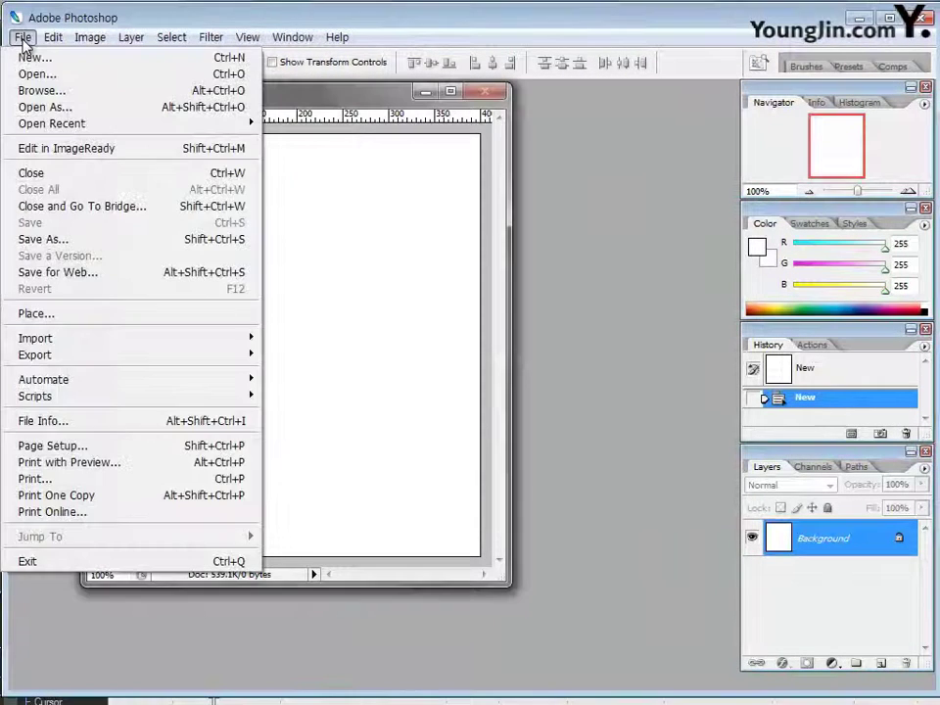
left_click(46, 242)
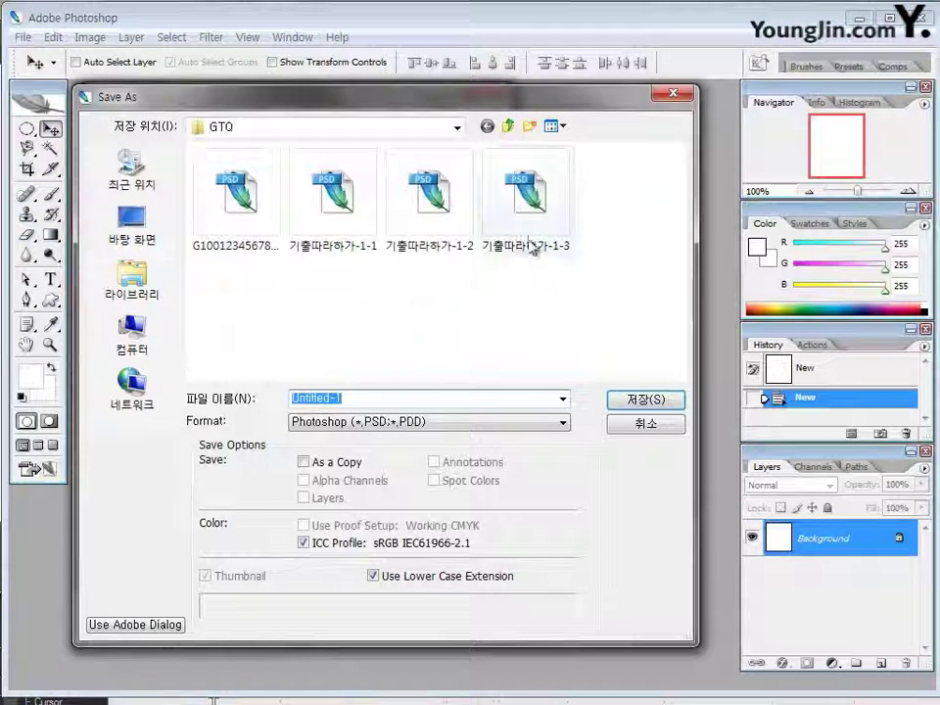
left_click(532, 250)
double_click(393, 397)
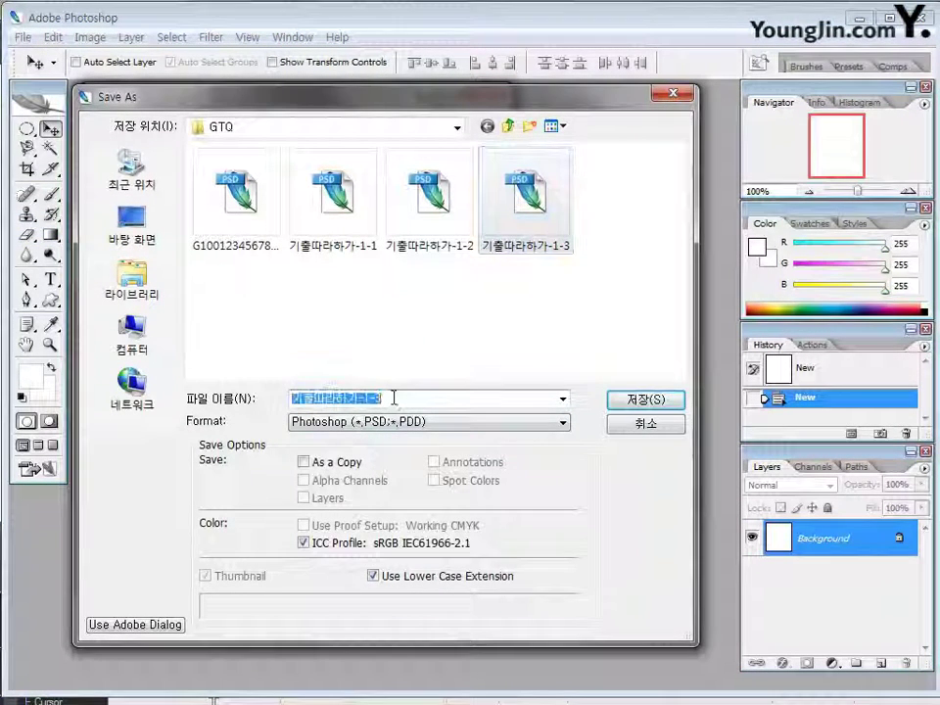
left_click(394, 398)
key("BackSpace")
type("4")
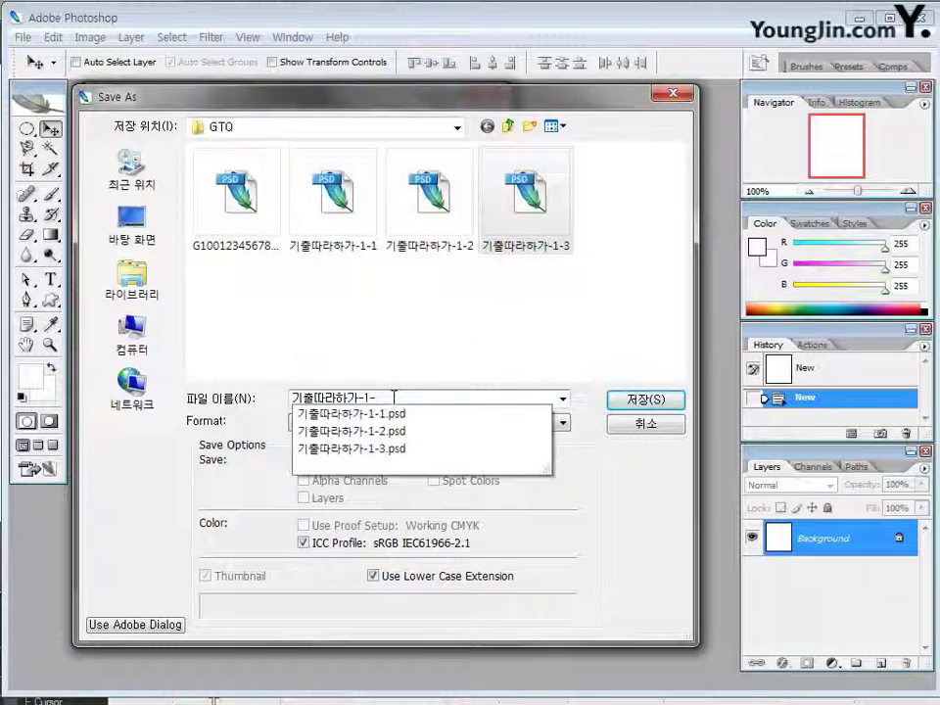
type("4")
left_click(649, 402)
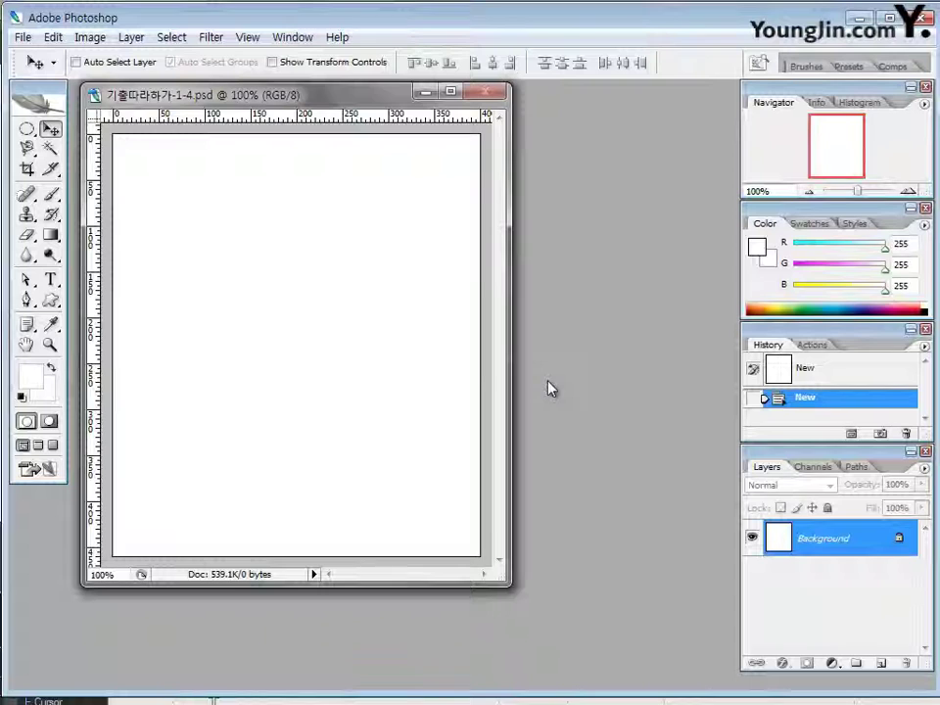
- Open the five images 2급-10 through 2급-14 from the Chapter01 folder
key("ctrl+o")
left_click_drag(670, 256, 666, 305)
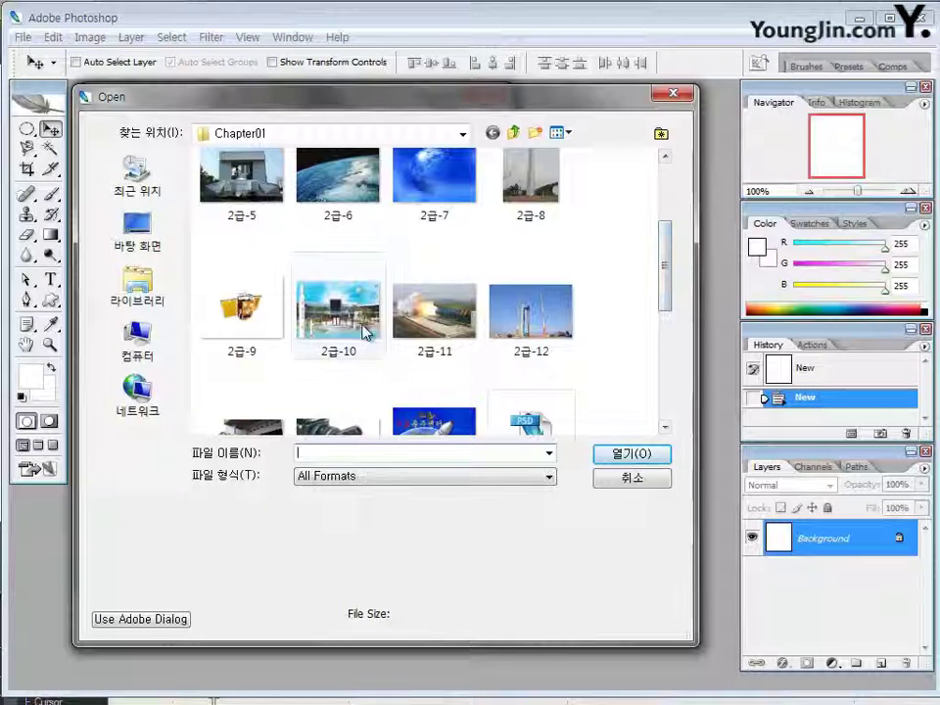
left_click(364, 327)
left_click_drag(670, 306, 672, 343)
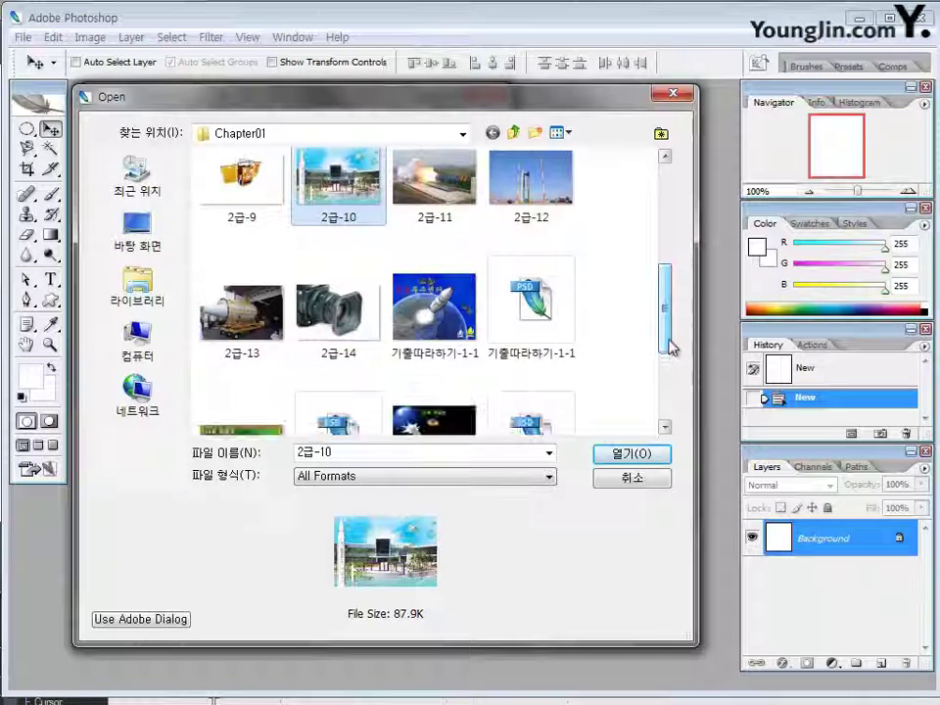
left_click(358, 338, "shift")
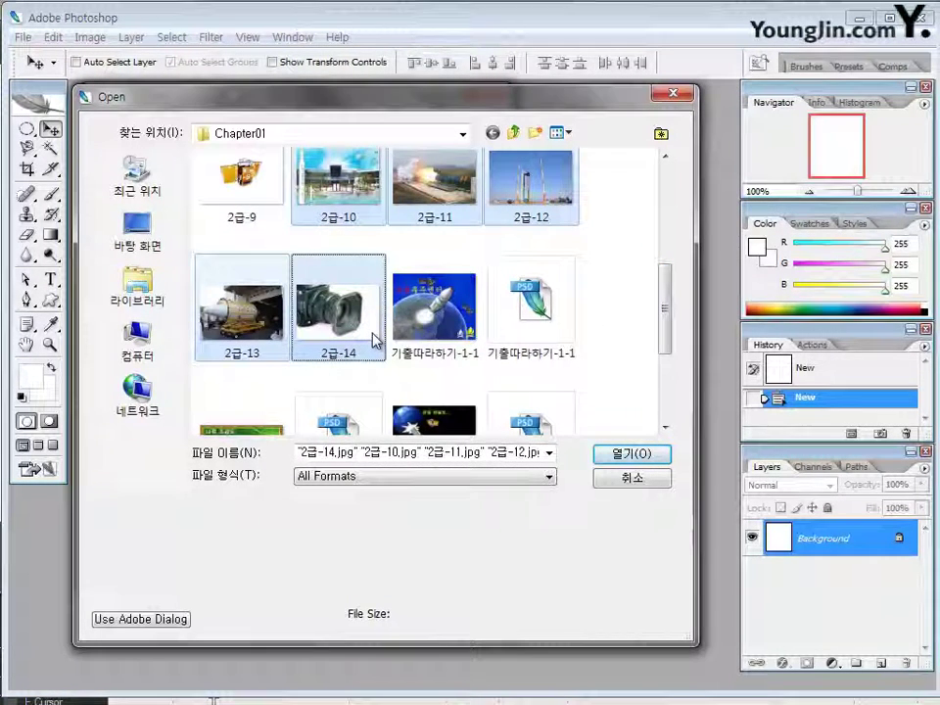
left_click(632, 453)
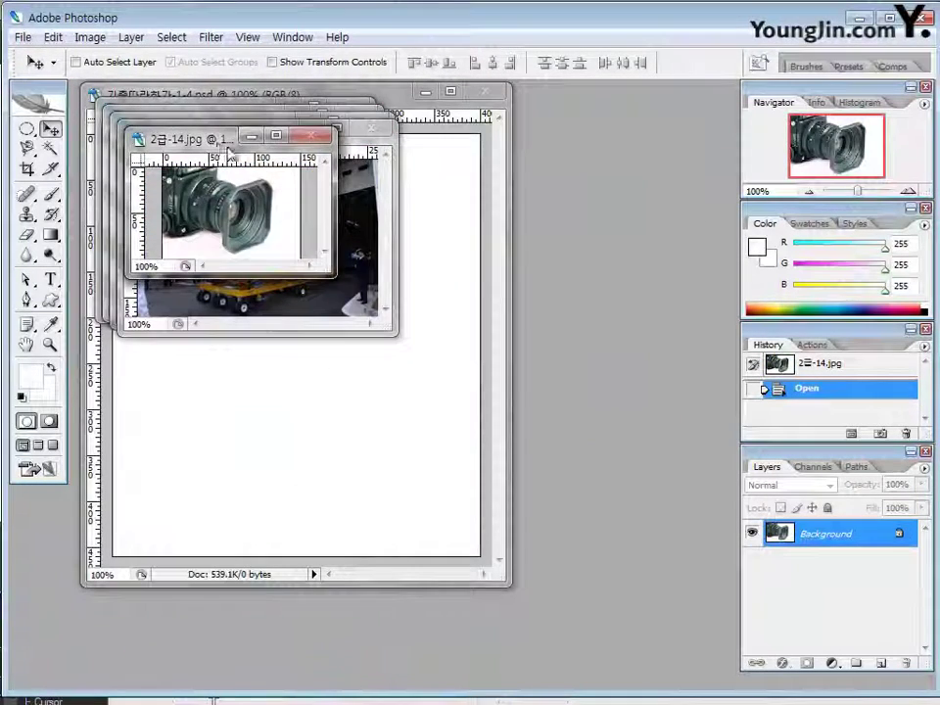
- Move the five opened image windows below the blank canvas so the new document is uncovered
left_click_drag(228, 147, 616, 579)
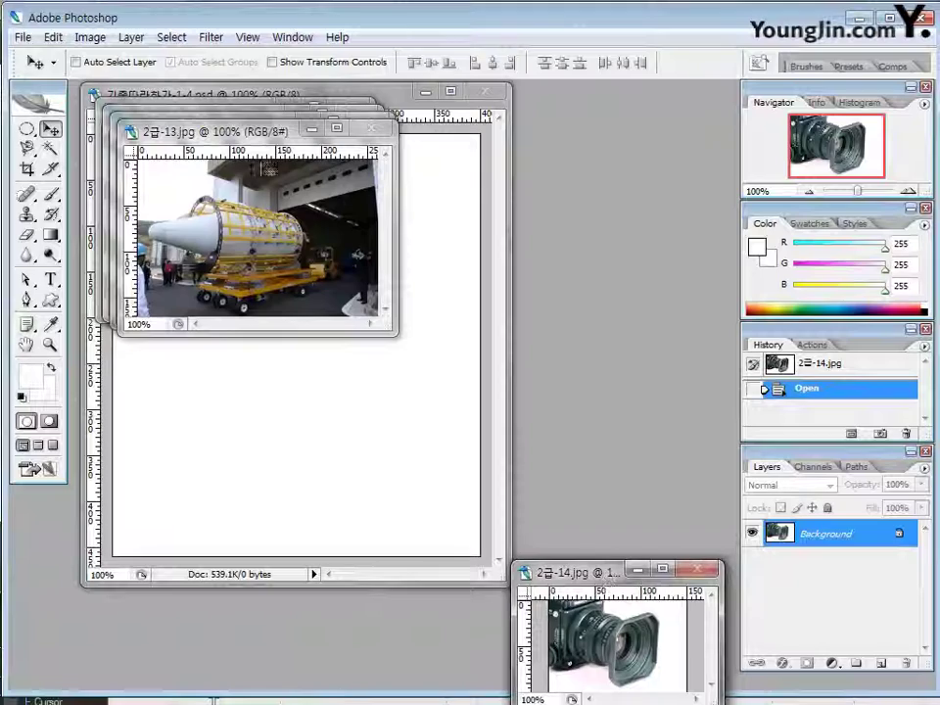
left_click_drag(202, 131, 345, 576)
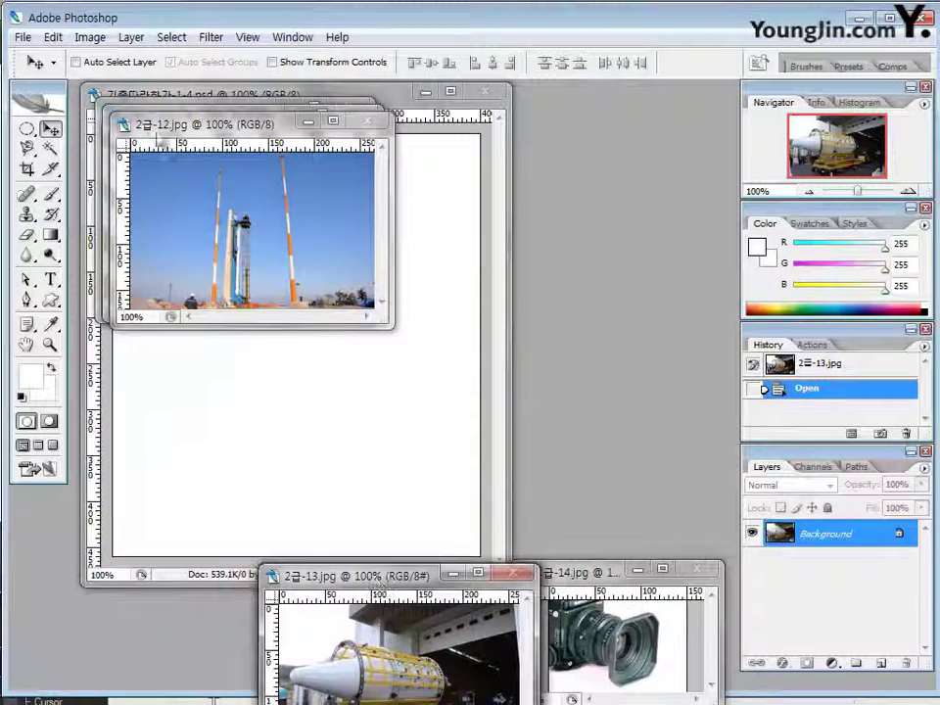
left_click_drag(180, 127, 98, 565)
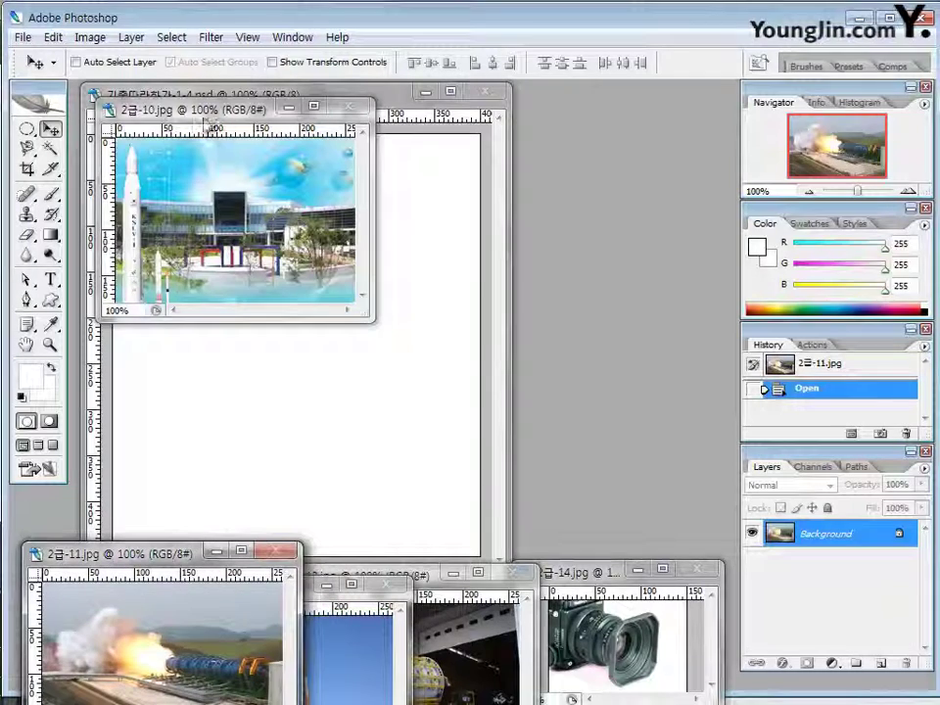
left_click_drag(208, 121, 203, 595)
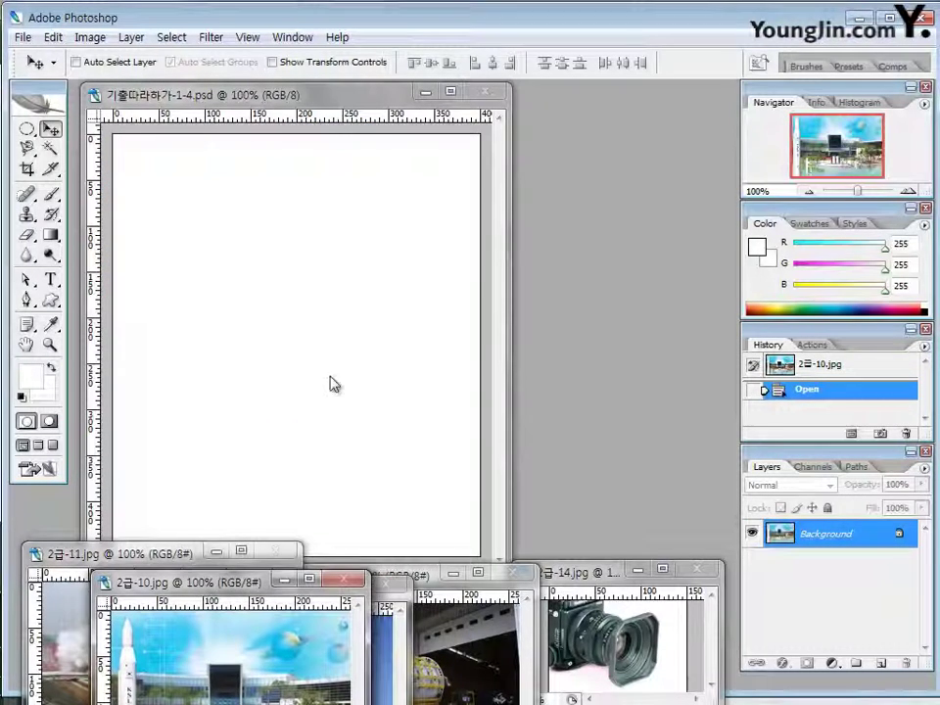
- In the 기출따라하가-1-4 document, edit the Black, White gradient so its starting colour stop is 006600
left_click(222, 96)
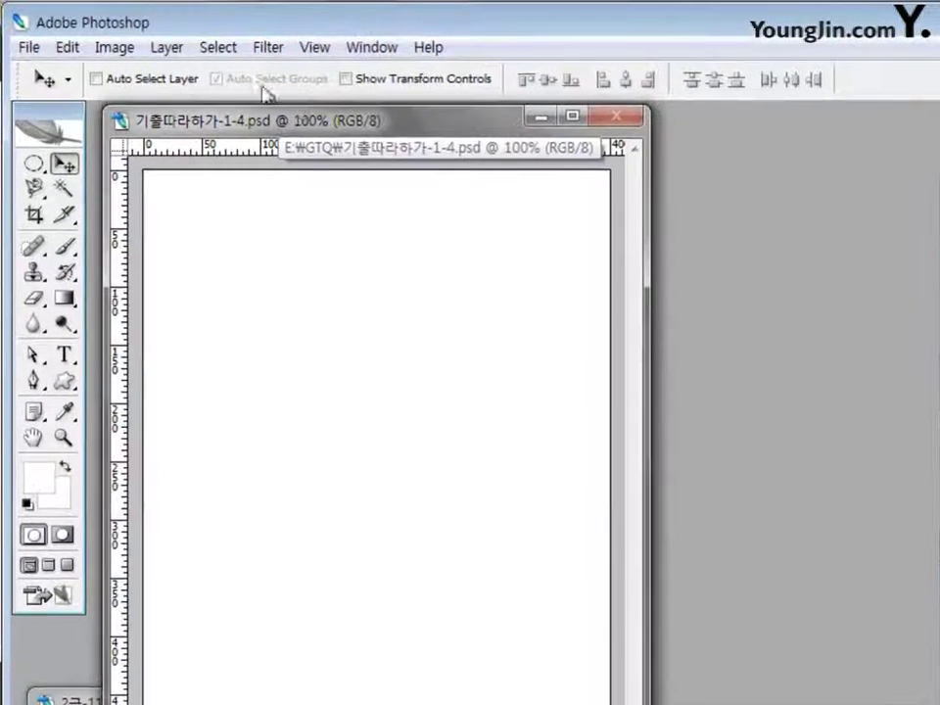
left_click(64, 299)
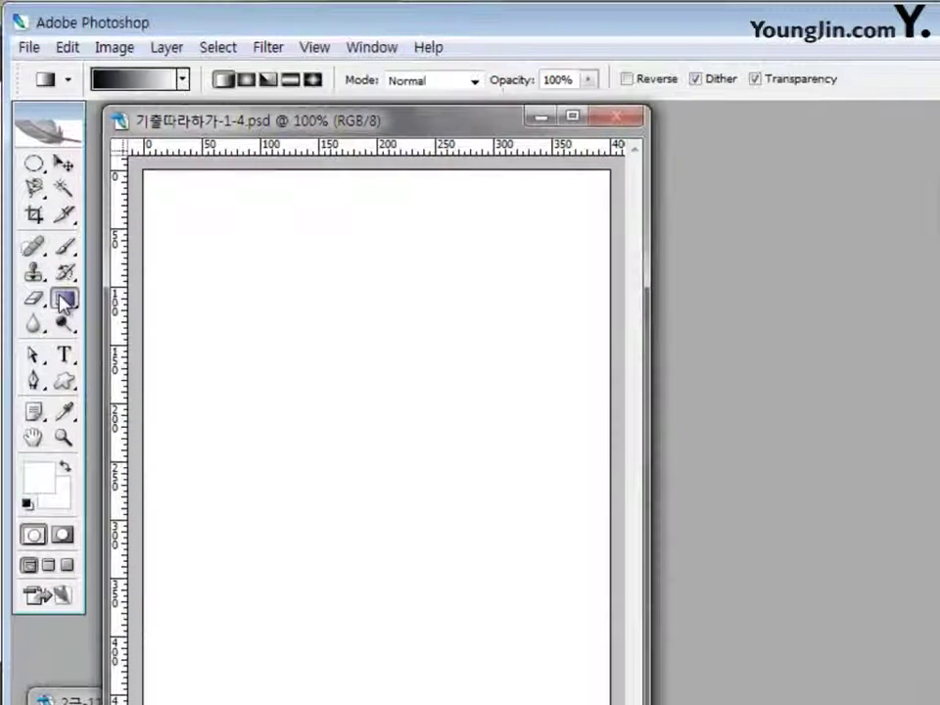
left_click(159, 82)
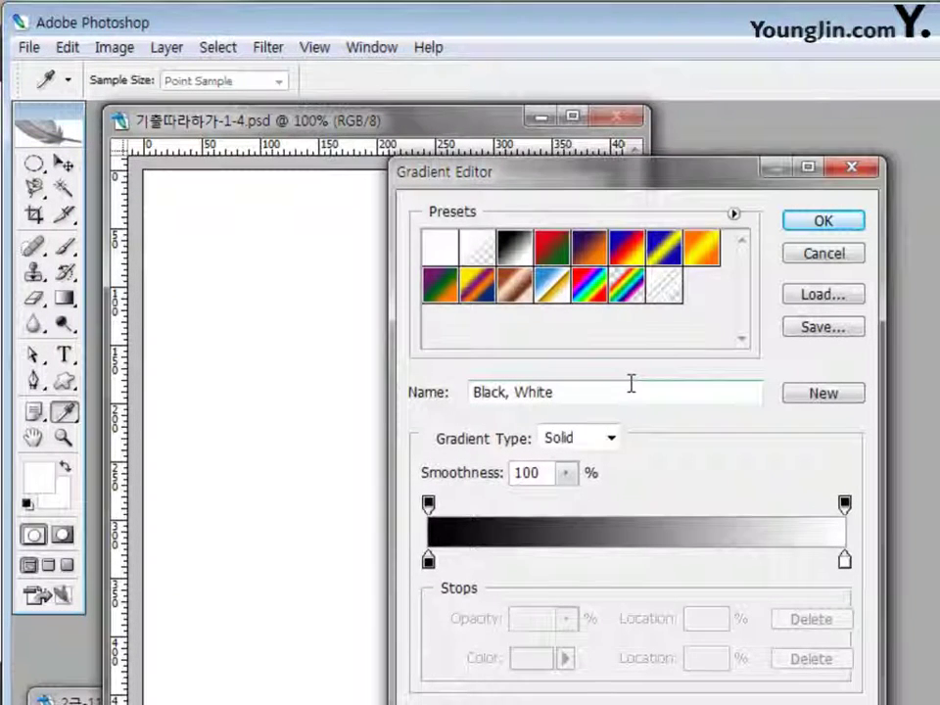
left_click(428, 562)
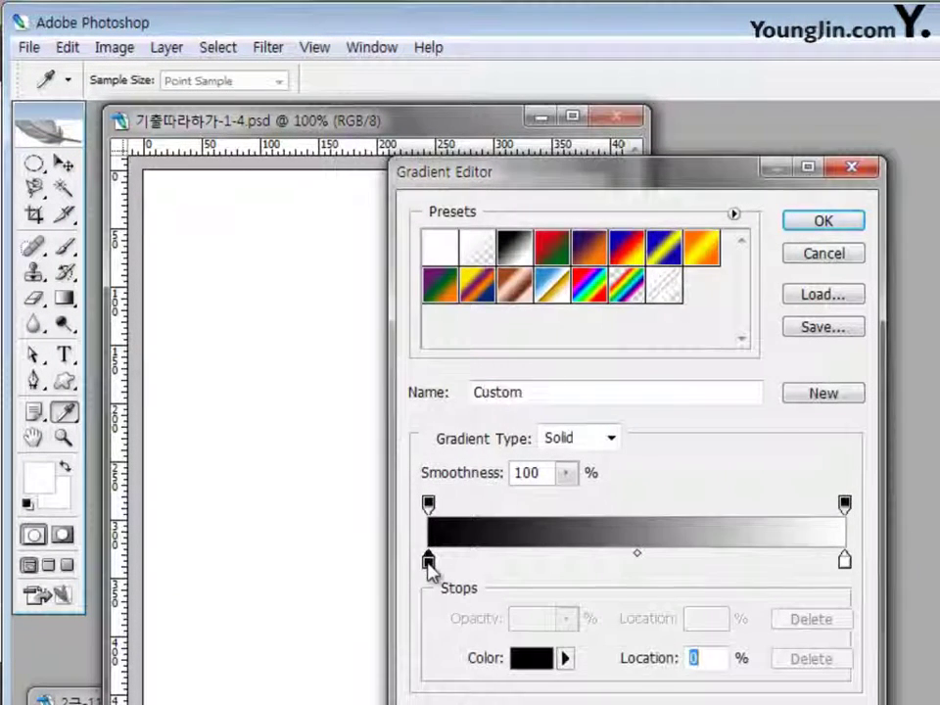
double_click(428, 562)
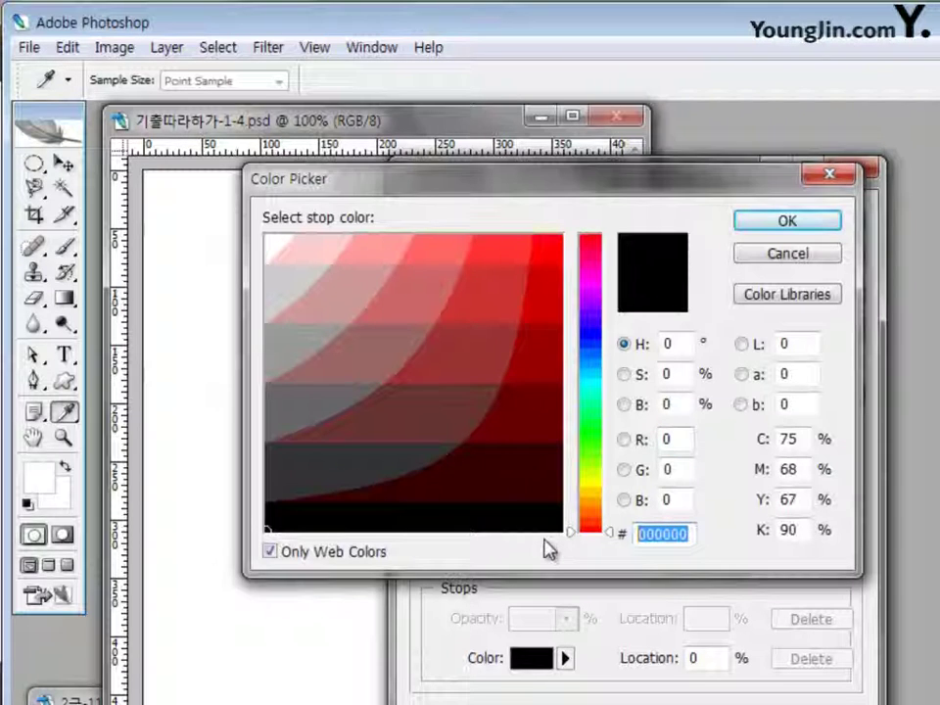
type("006600")
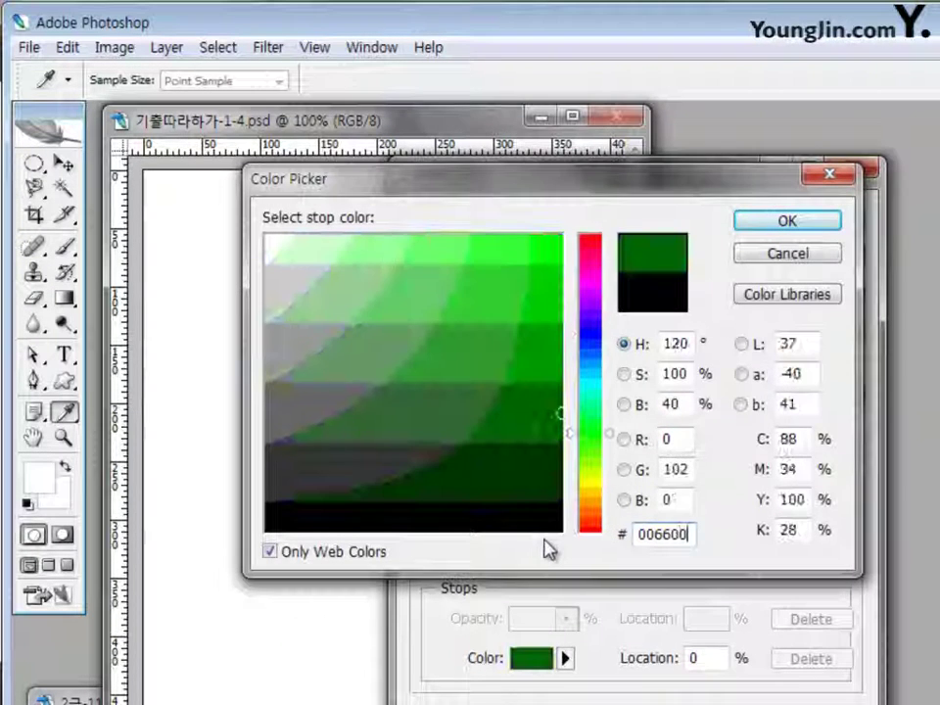
left_click(789, 222)
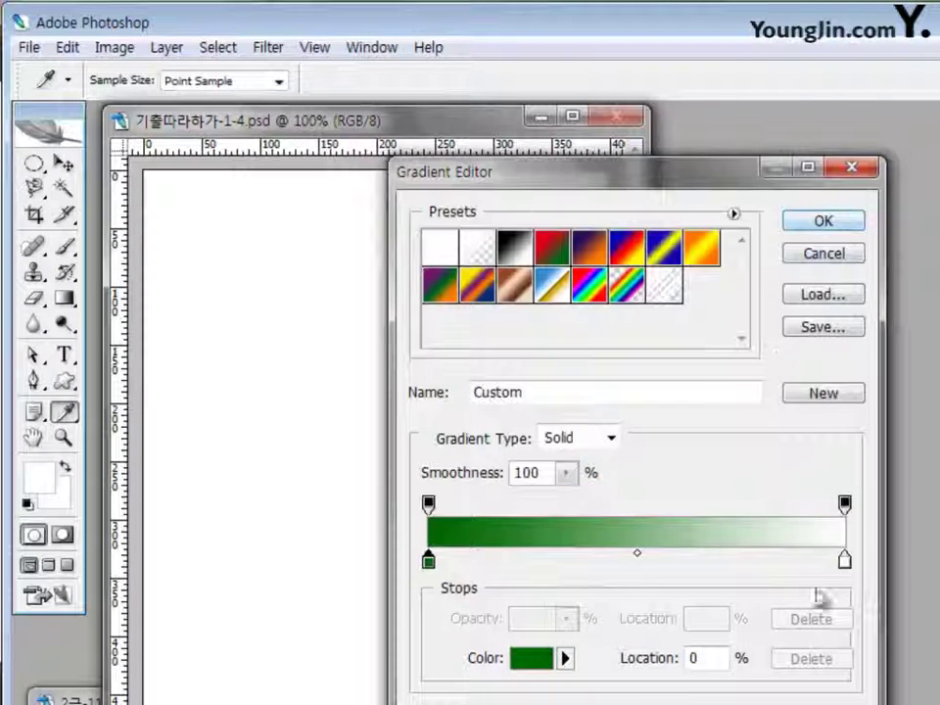
- Keep the gradient's end stop white (ffffff) and fill the canvas with the linear gradient, running from green at the top to white below
double_click(844, 562)
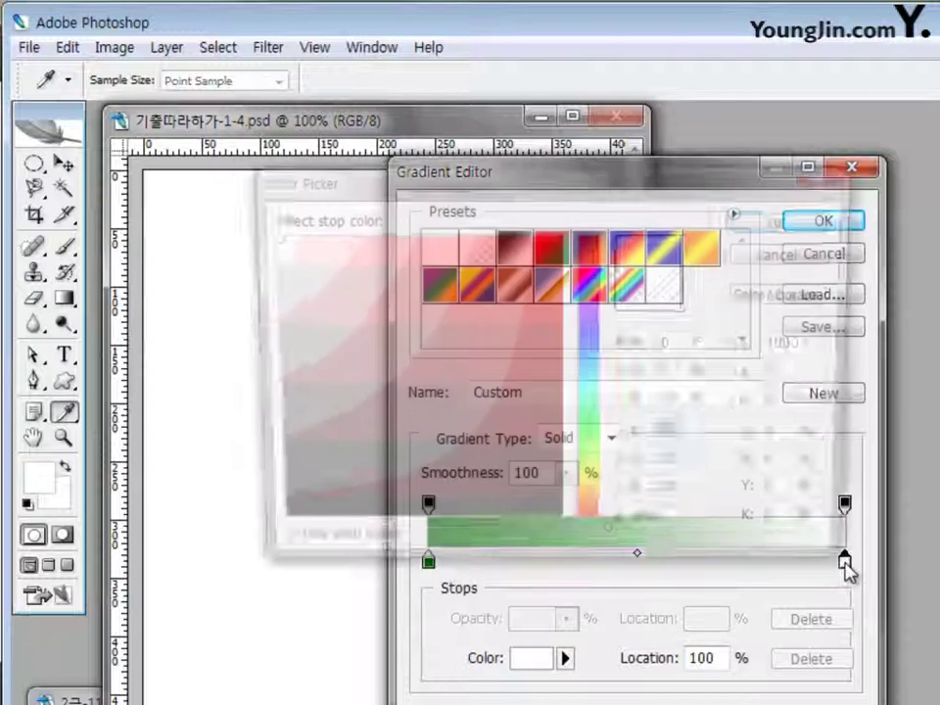
left_click(667, 530)
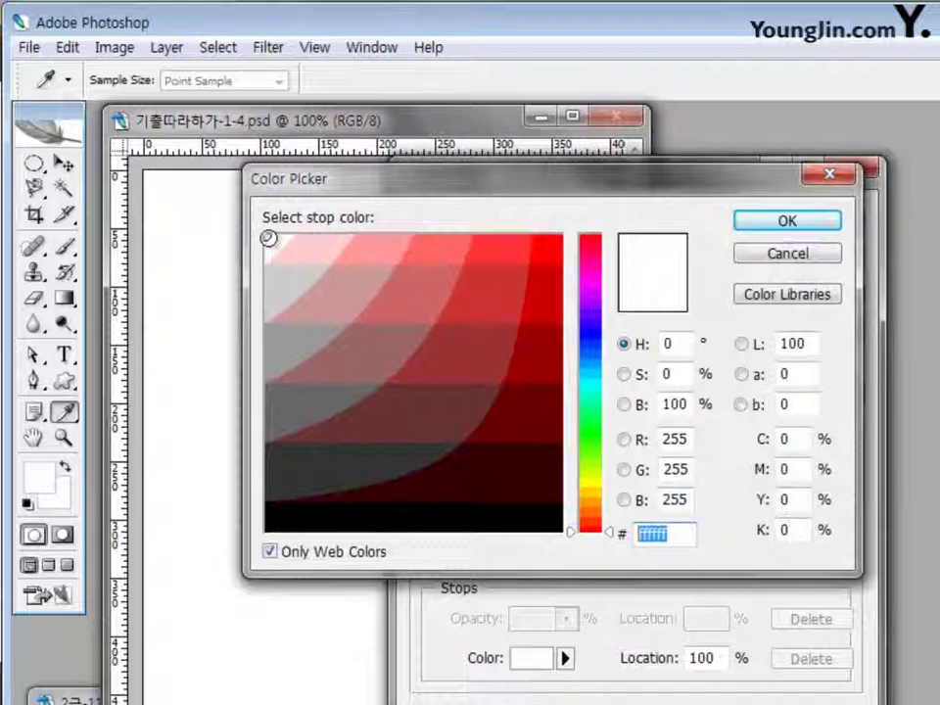
left_click(786, 221)
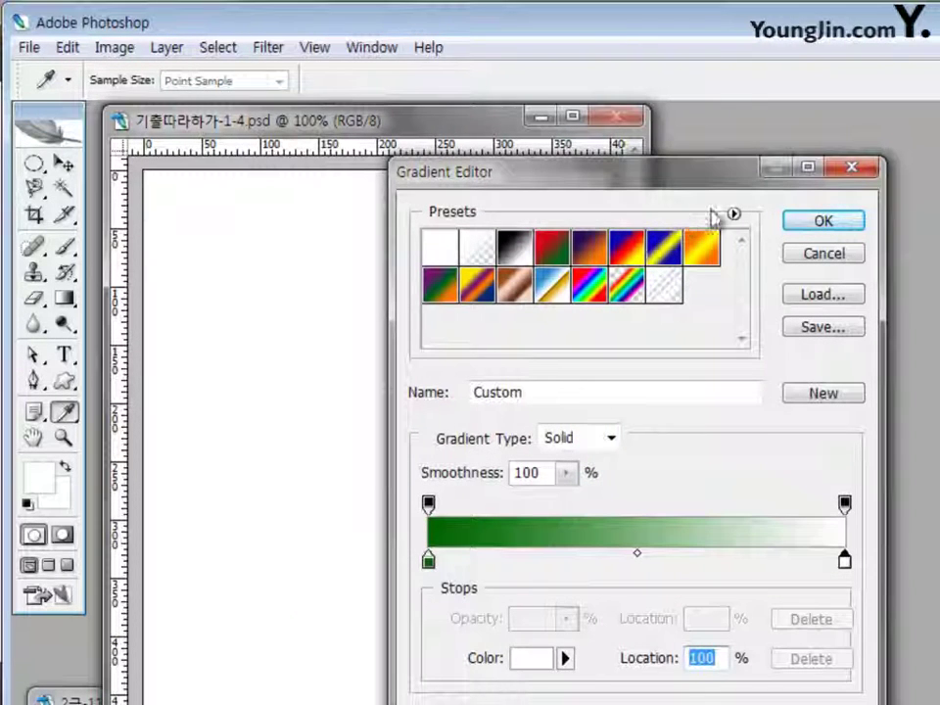
left_click(824, 223)
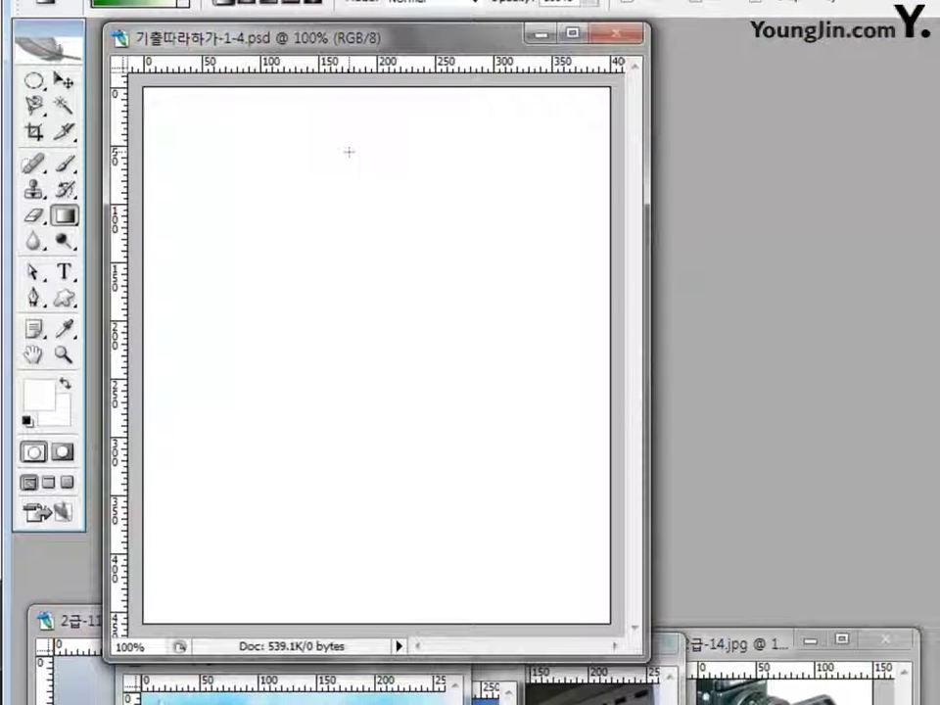
mouse_move(350, 152)
left_mouse_down()
mouse_move(315, 402)
mouse_move(315, 547)
left_mouse_up()
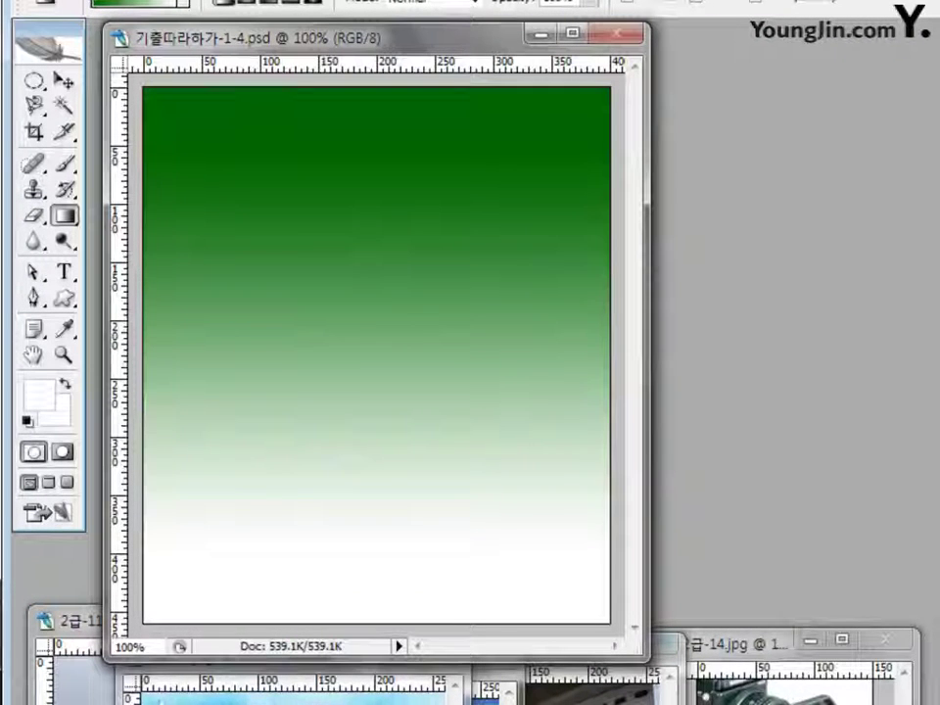
key("v")
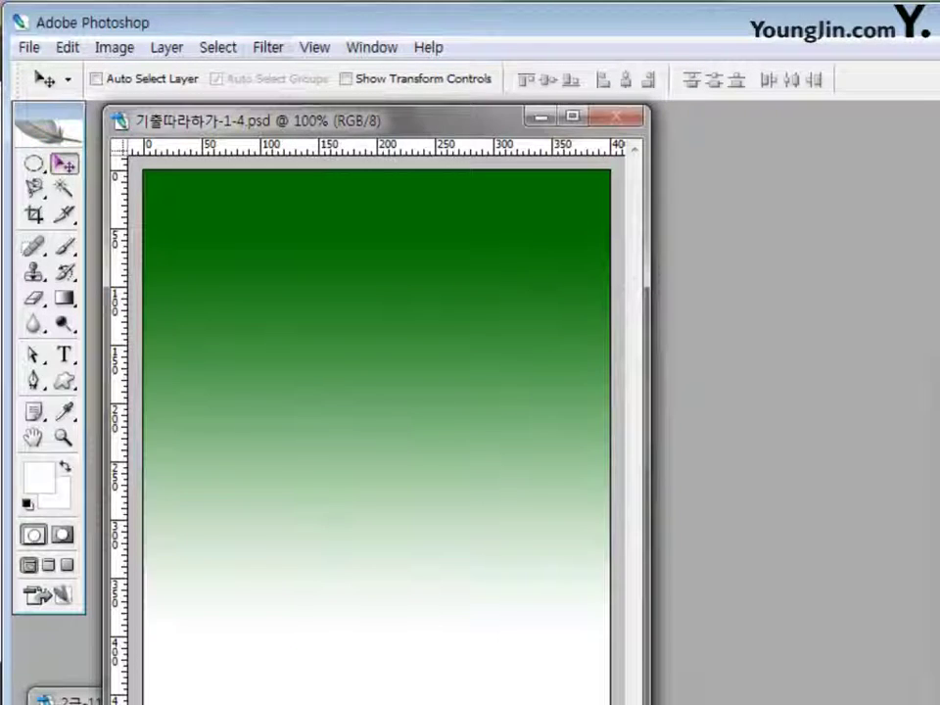
- Apply the Add Noise filter to the gradient background with an amount of 12.5% and Uniform distribution
left_click(268, 47)
mouse_move(118, 219)
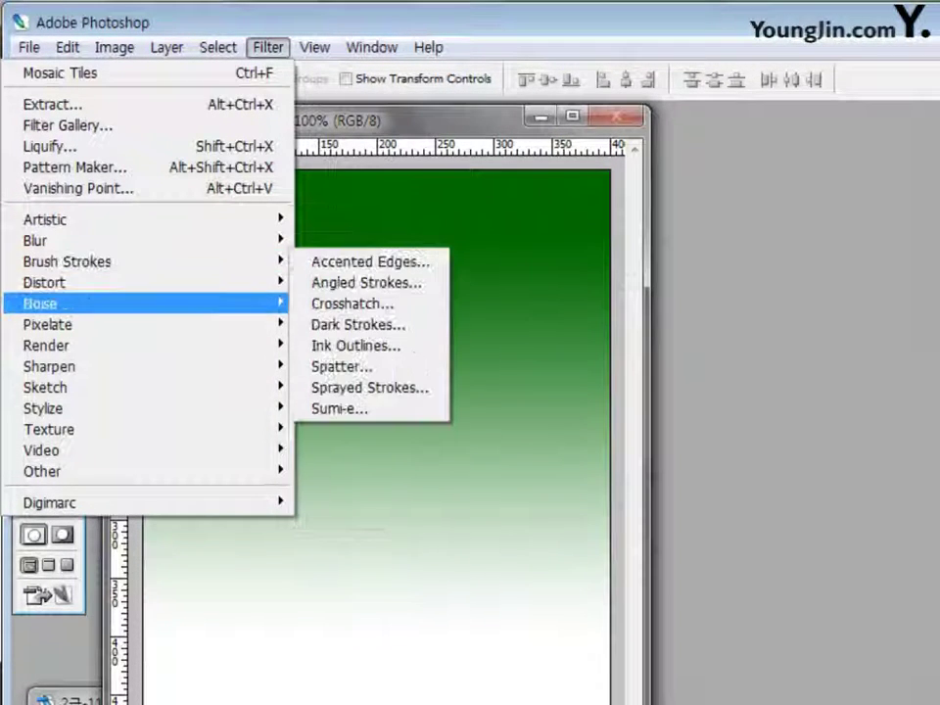
mouse_move(117, 303)
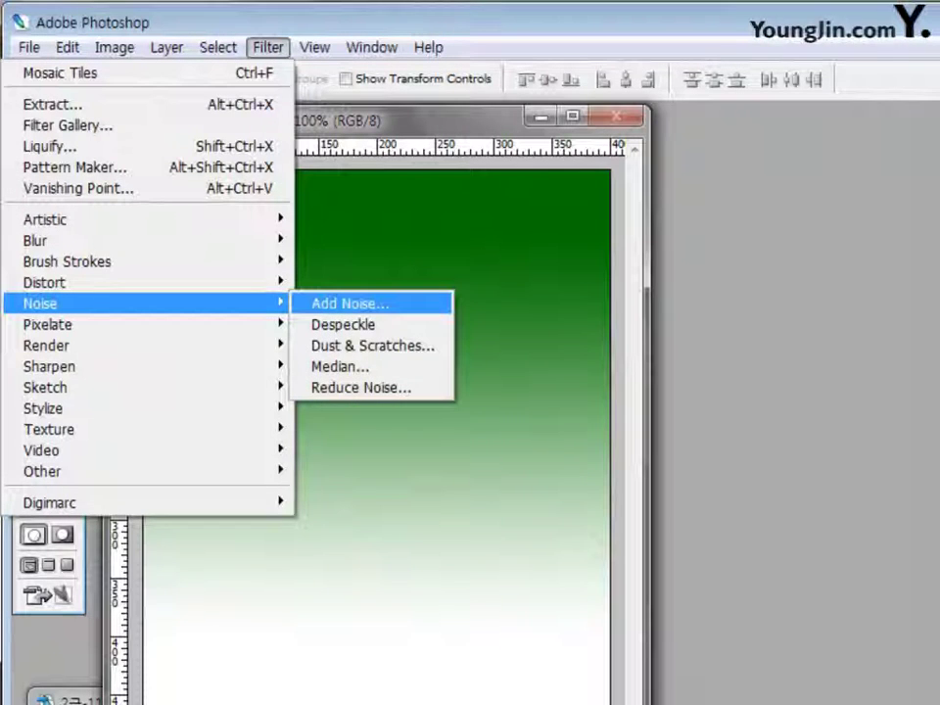
left_click(350, 303)
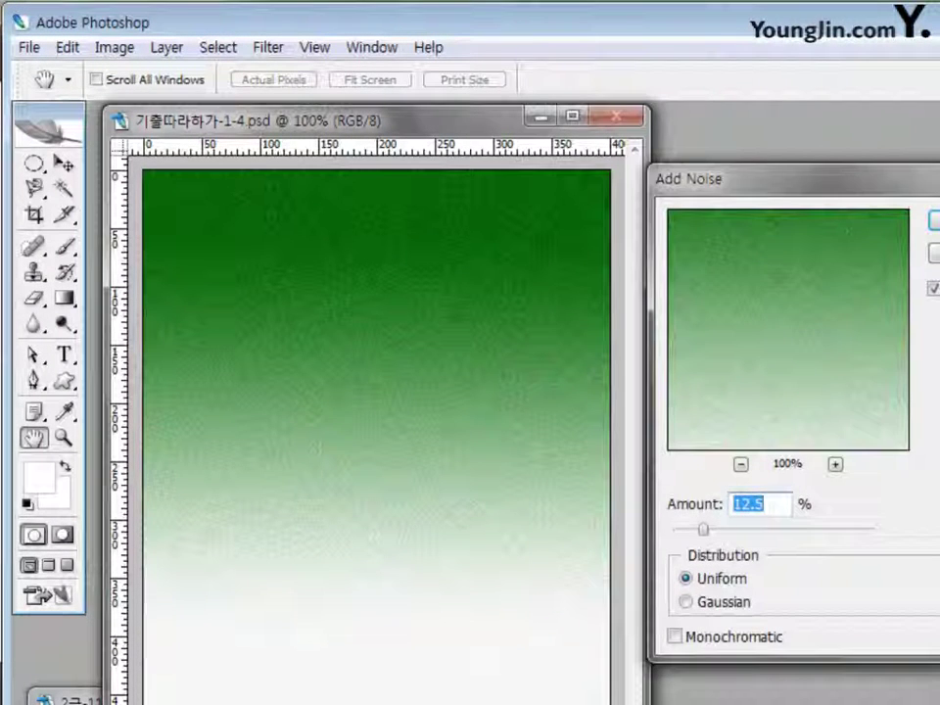
key("Return")
key("v")
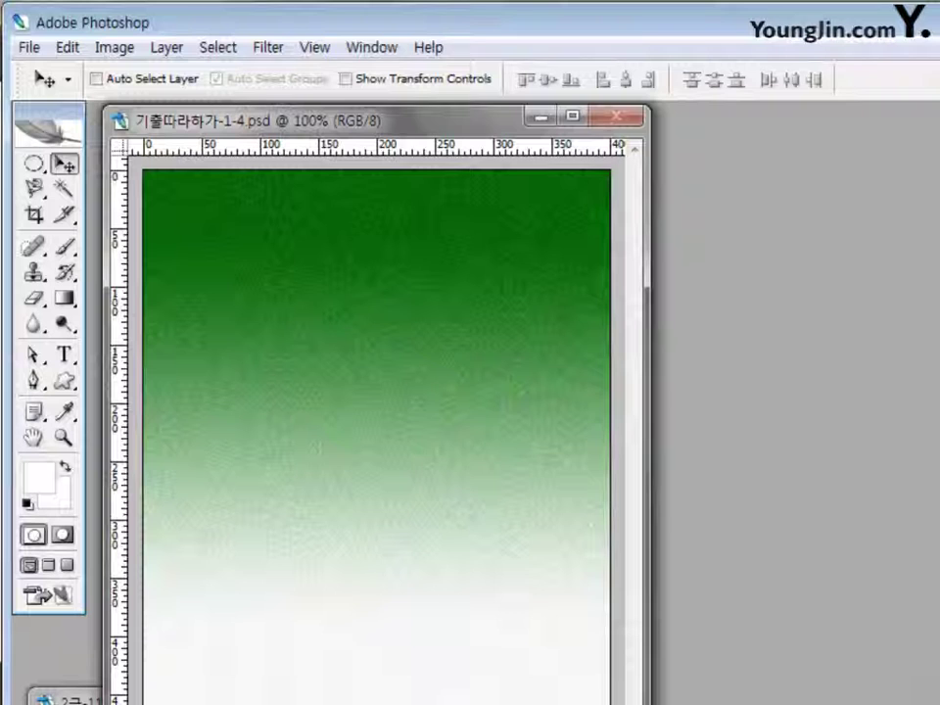
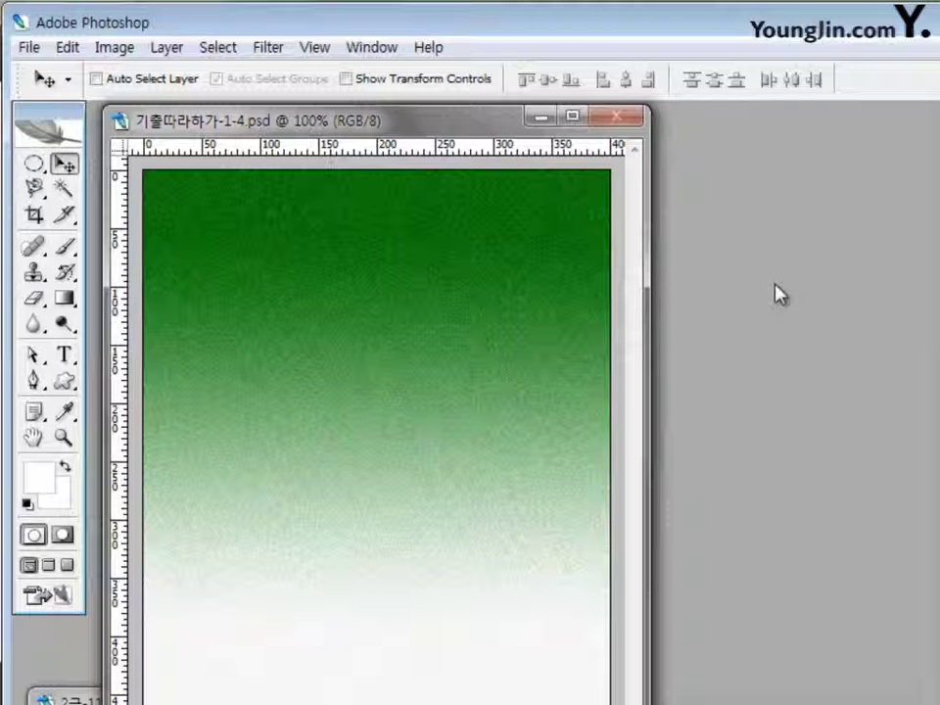
- Set the Custom Shape tool to the solid round serrated seal shape with no layer style
left_click(61, 388)
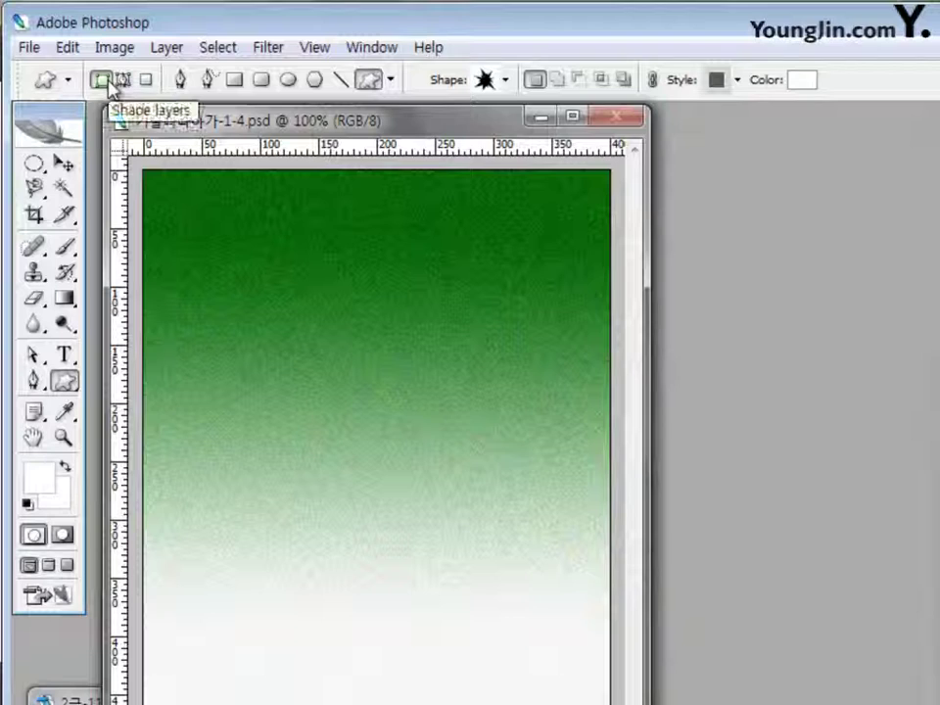
left_click(506, 85)
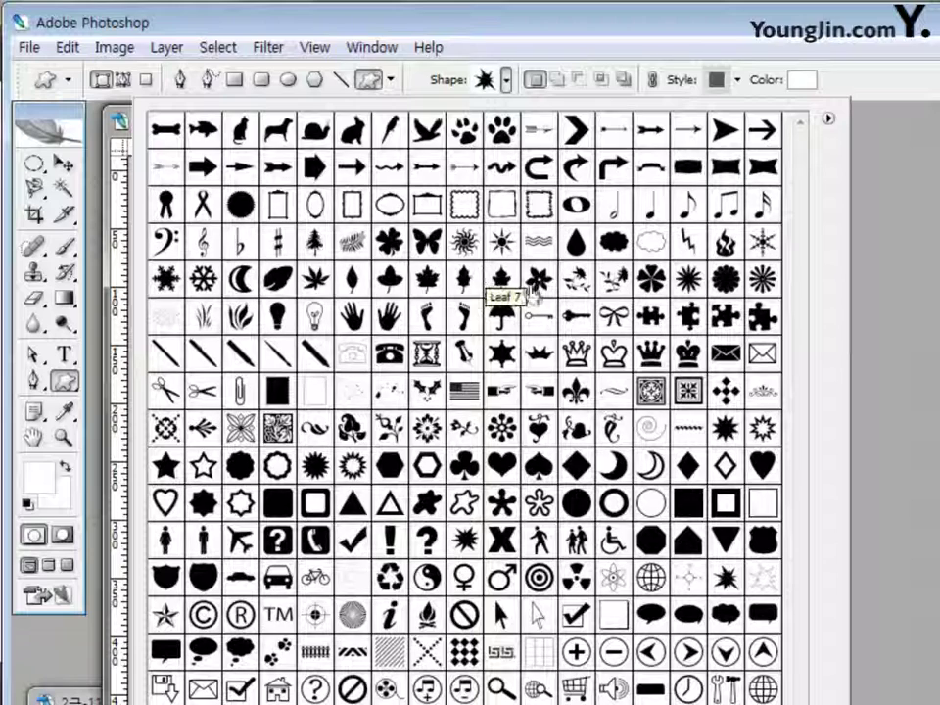
left_click(245, 212)
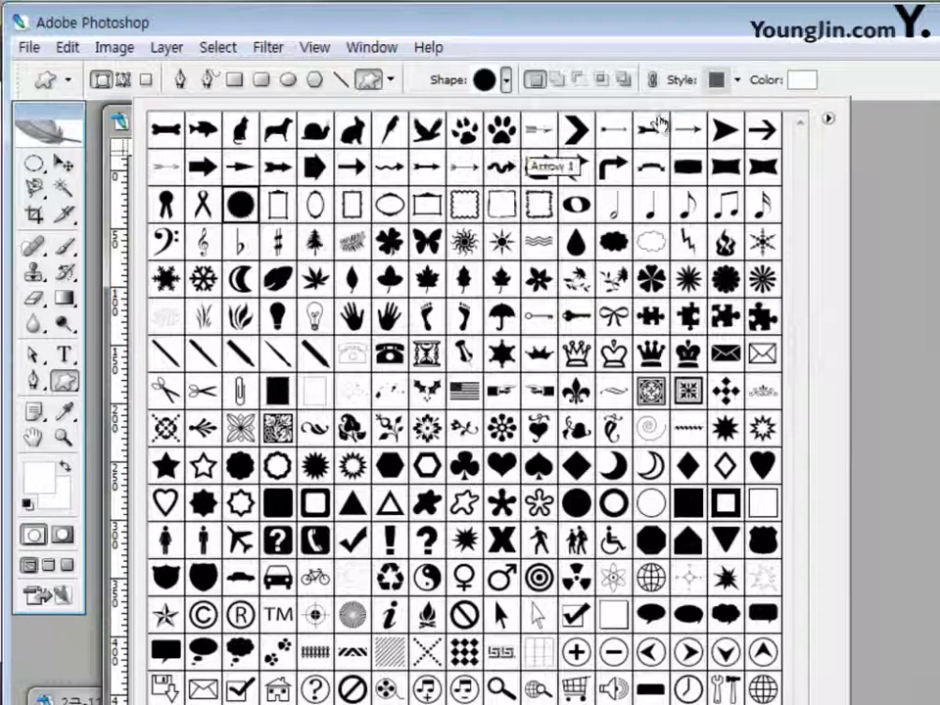
left_click(737, 79)
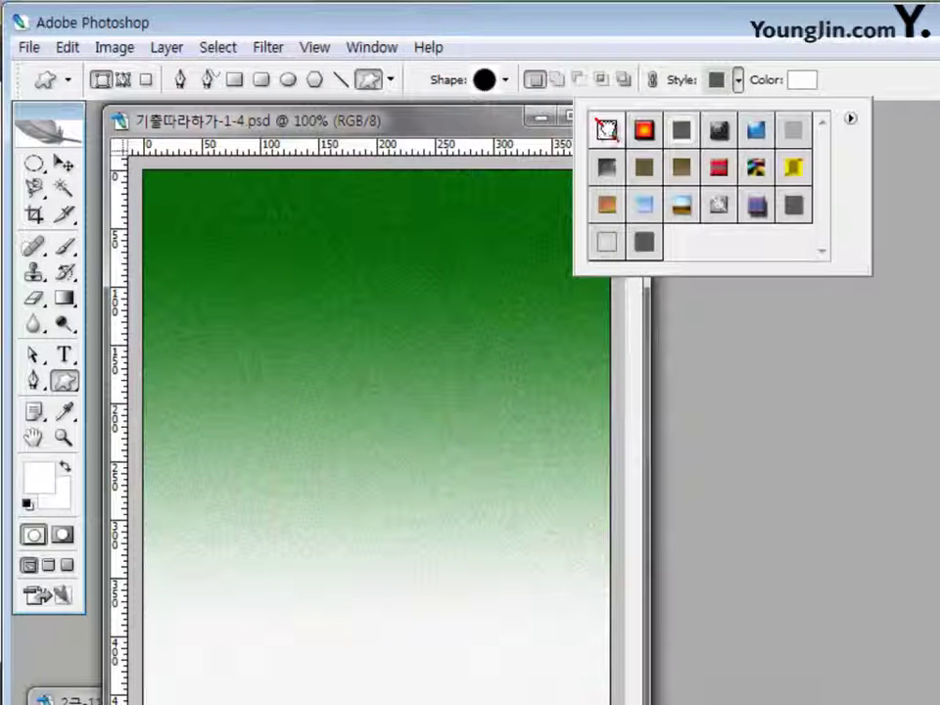
left_click(606, 128)
- Set the shape colour to ff6666 and draw a flat serrated ellipse about 190 × 45 px on the canvas's left half
left_click(802, 79)
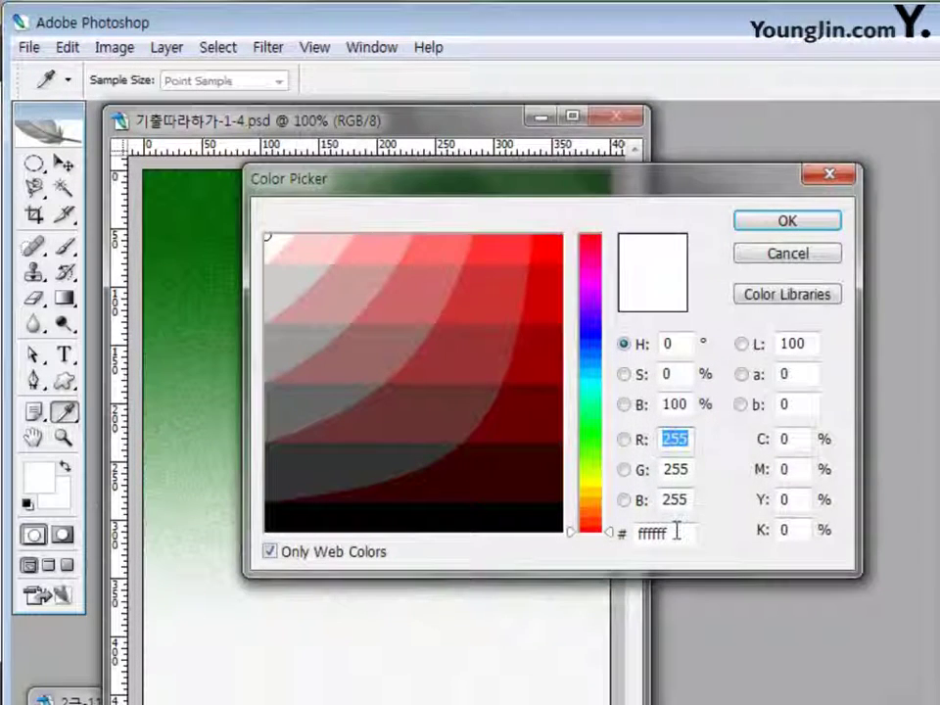
double_click(676, 530)
type("ㄹ")
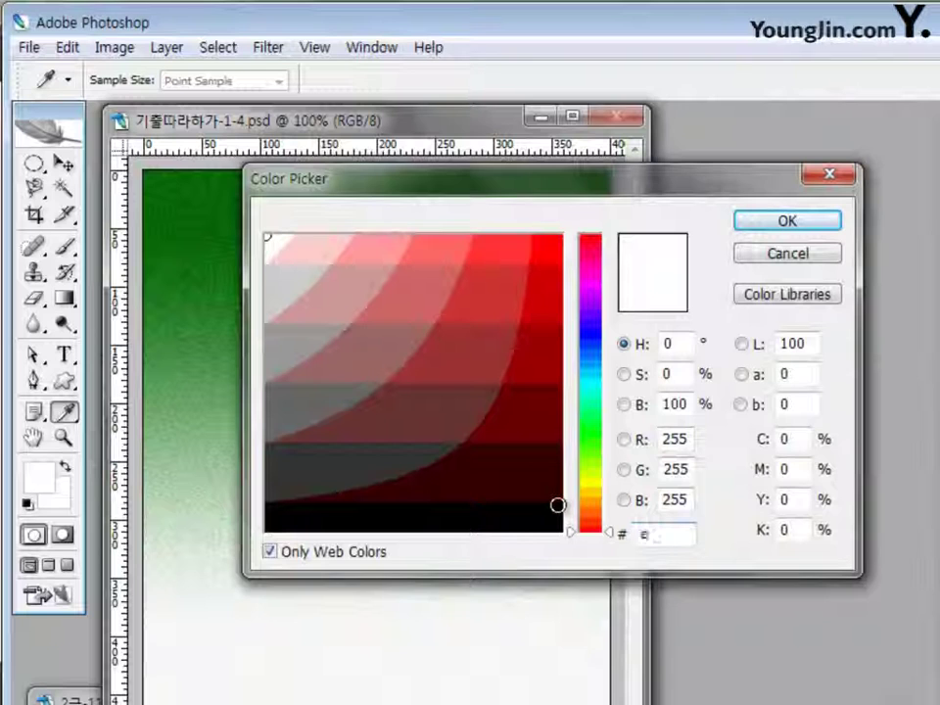
key("BackSpace")
type("ff6666")
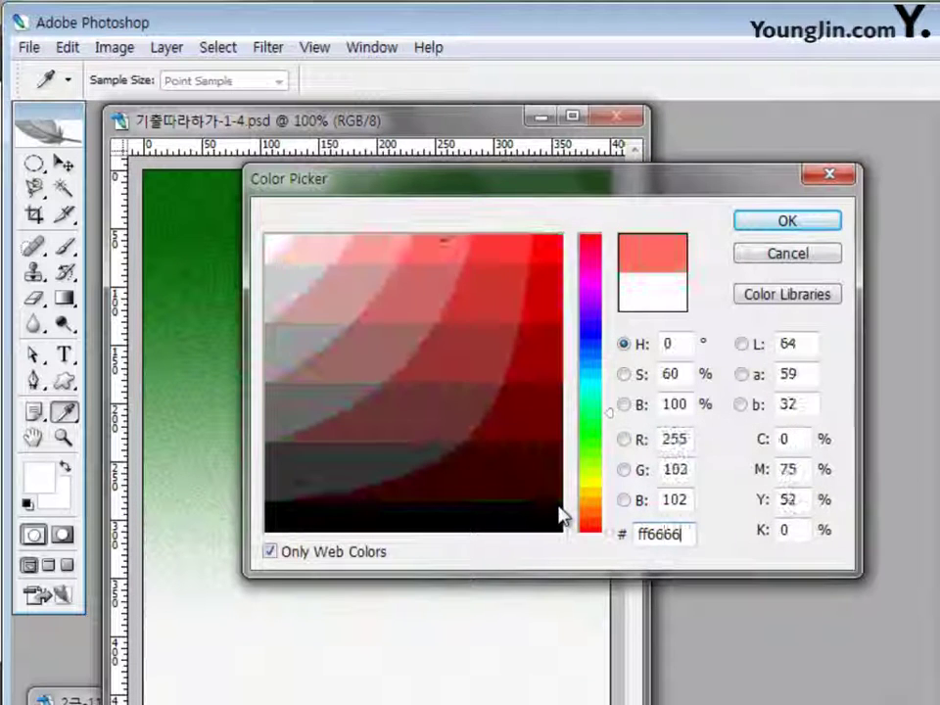
left_click(813, 222)
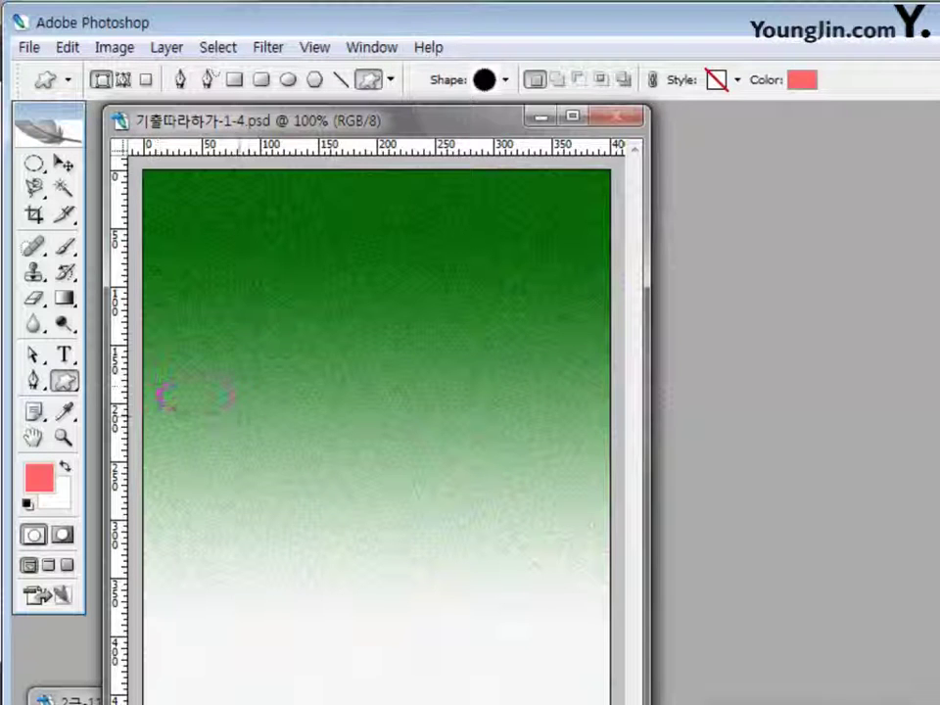
left_click_drag(233, 410, 389, 428)
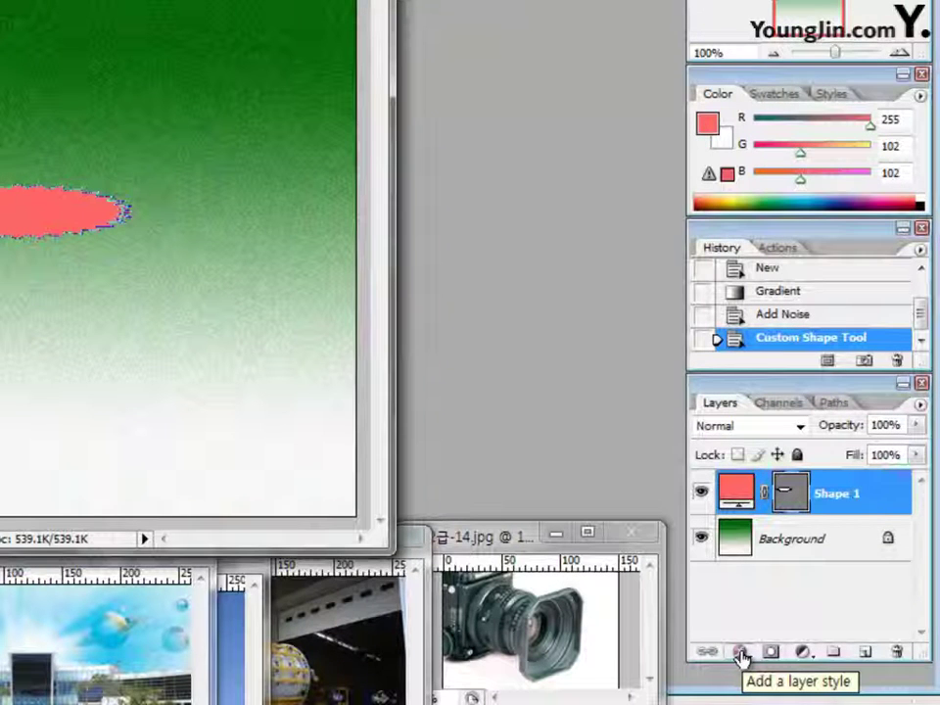
- Add a Bevel and Emboss effect with the default Inner Bevel settings to the seal shape, and keep its layer selected
left_click(741, 654)
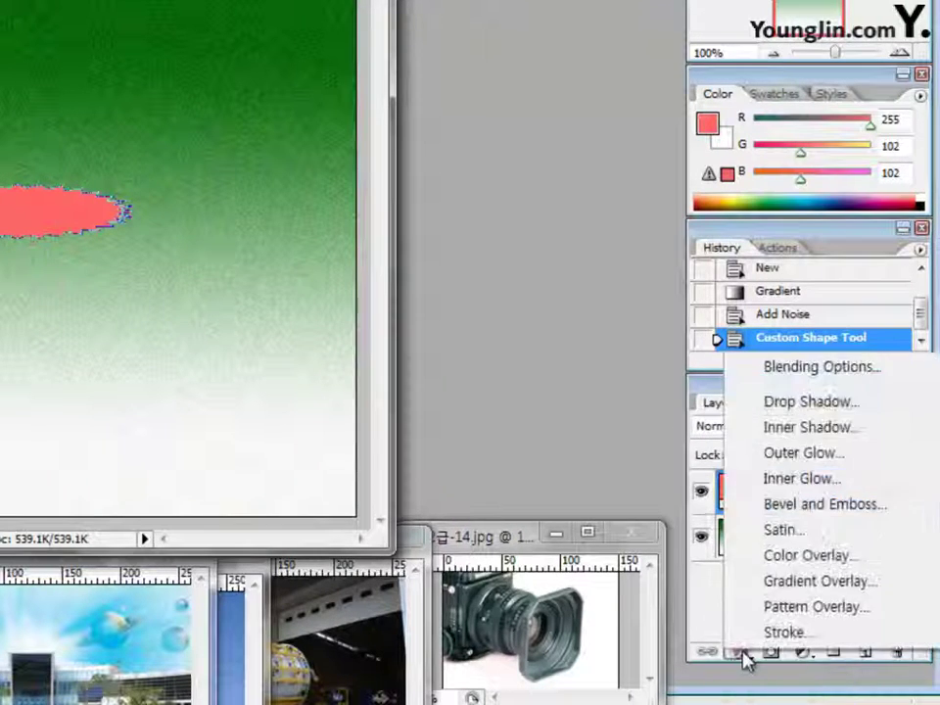
left_click(805, 506)
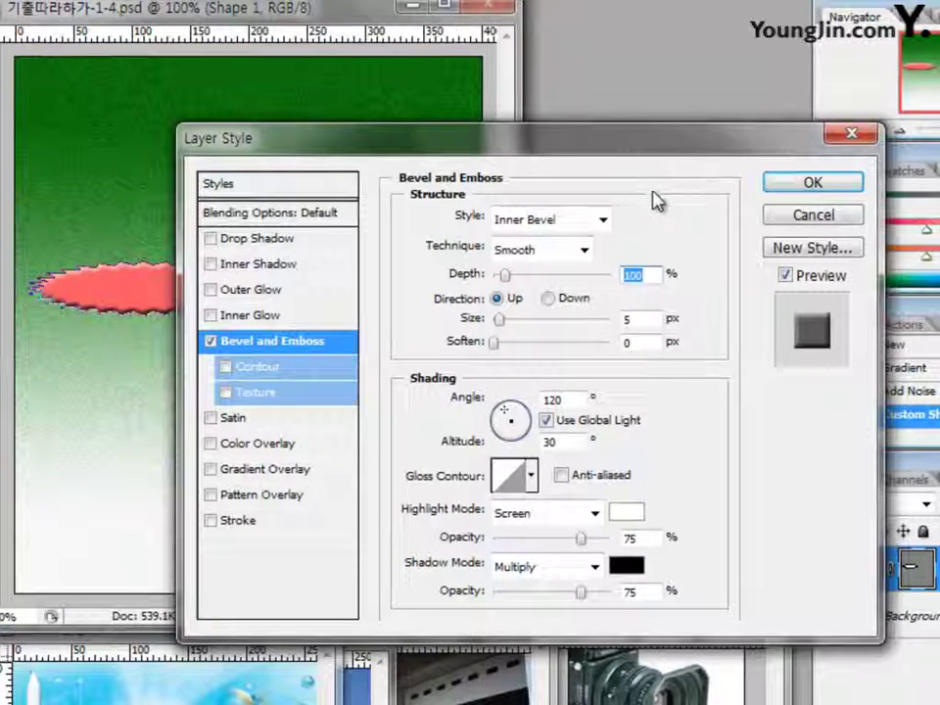
left_click(796, 185)
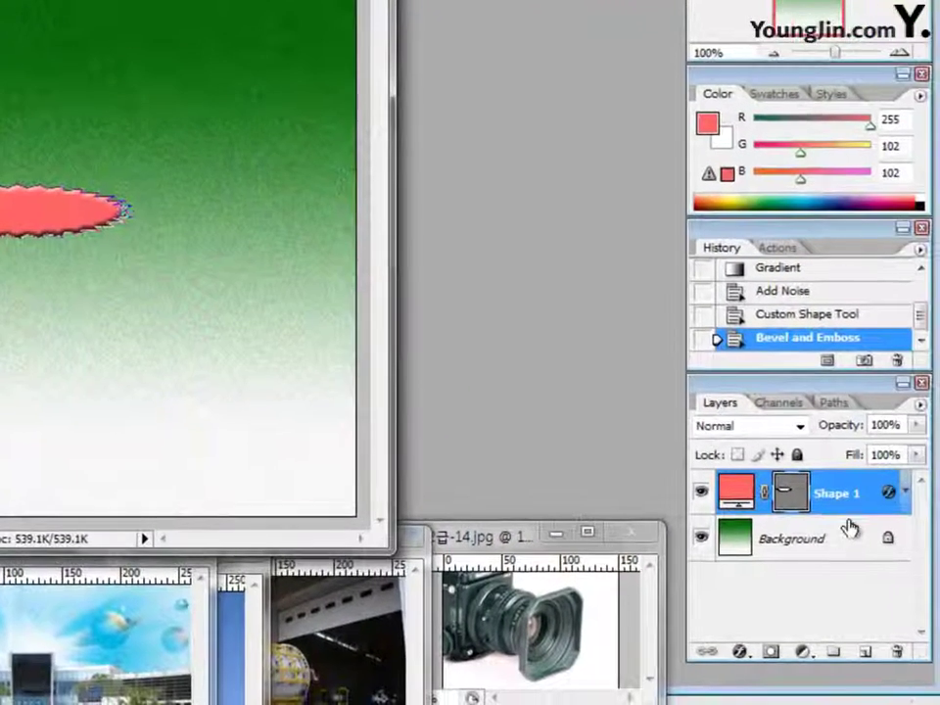
left_click(823, 586)
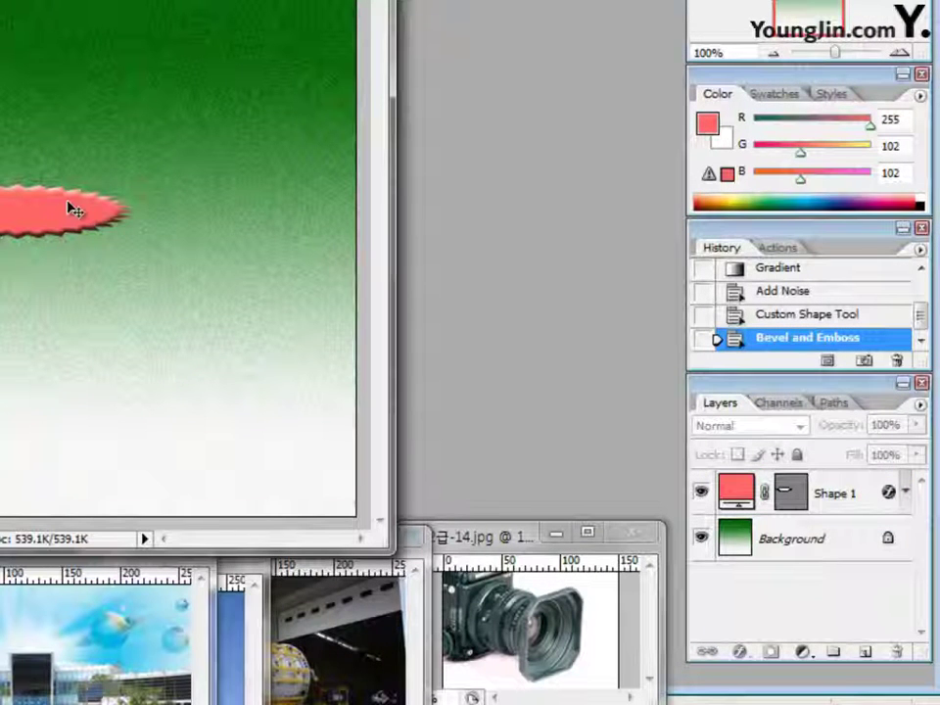
left_click(875, 496)
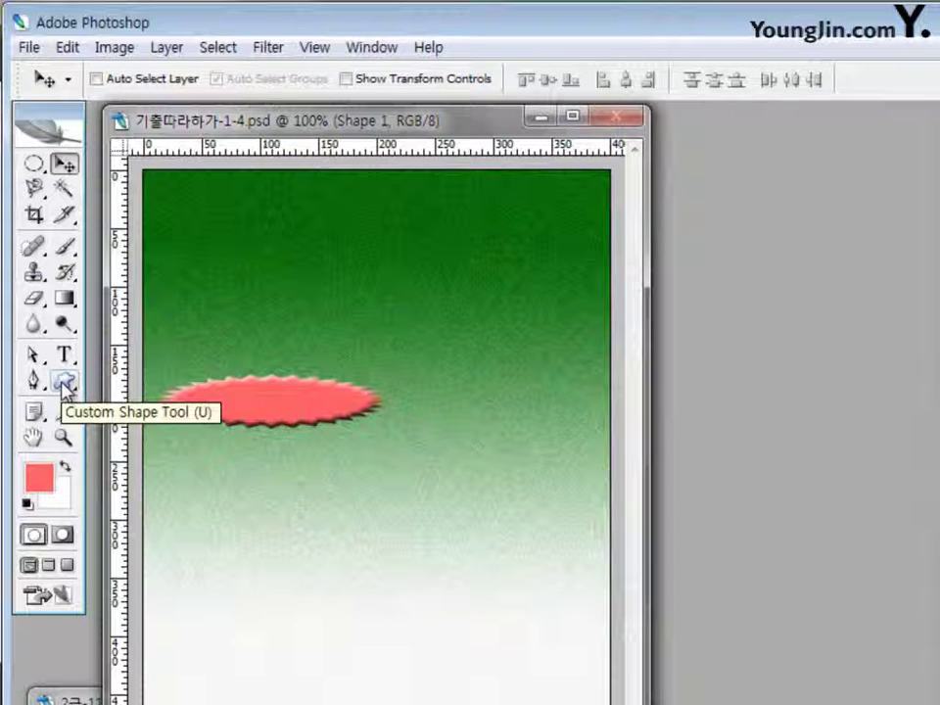
- Draw a 33ff33 rectangle with no layer style, about 400 × 118 px, across the full width of the canvas's bottom
left_click_drag(64, 389, 116, 380)
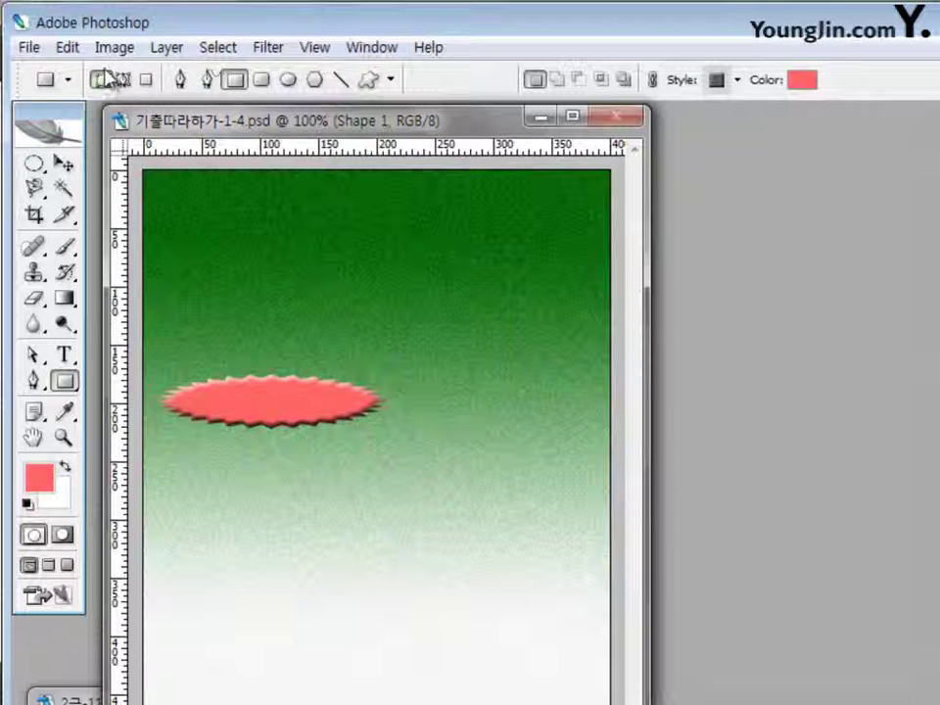
left_click(744, 87)
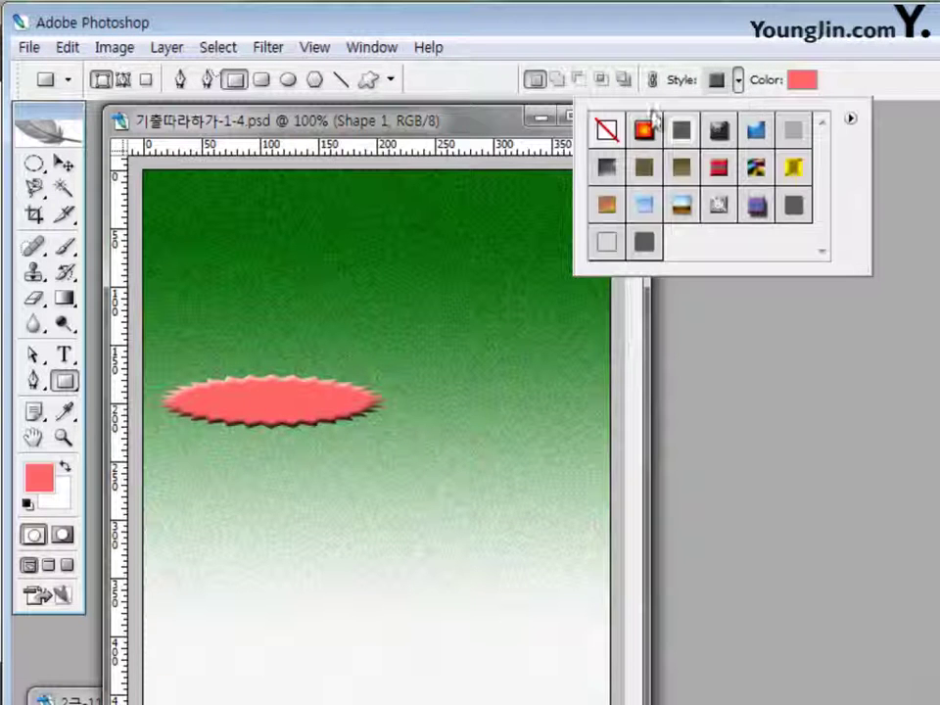
left_click(607, 130)
left_click(802, 81)
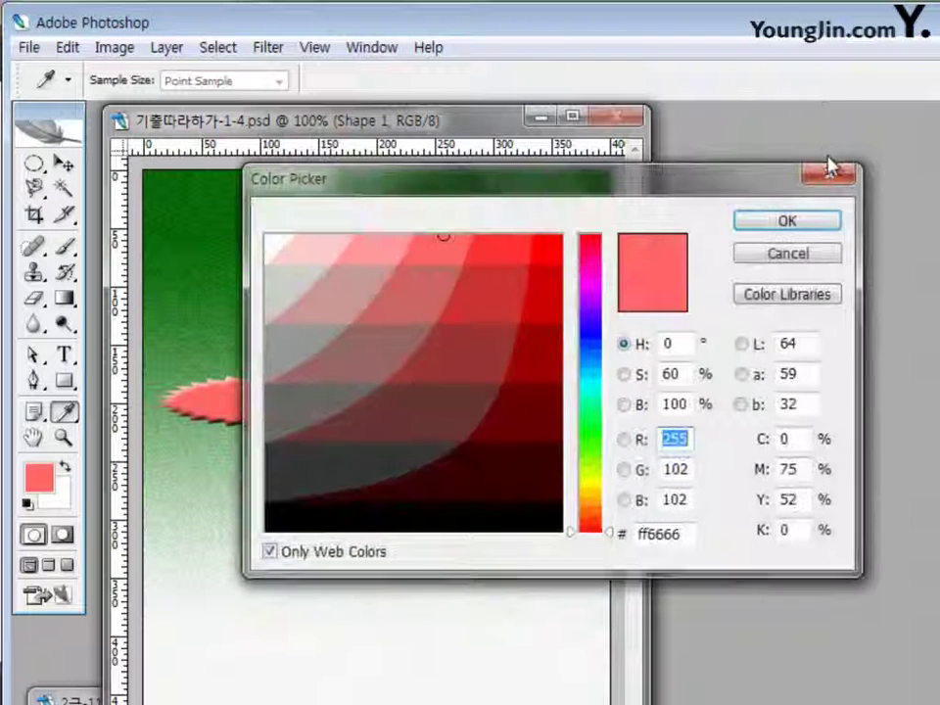
double_click(686, 534)
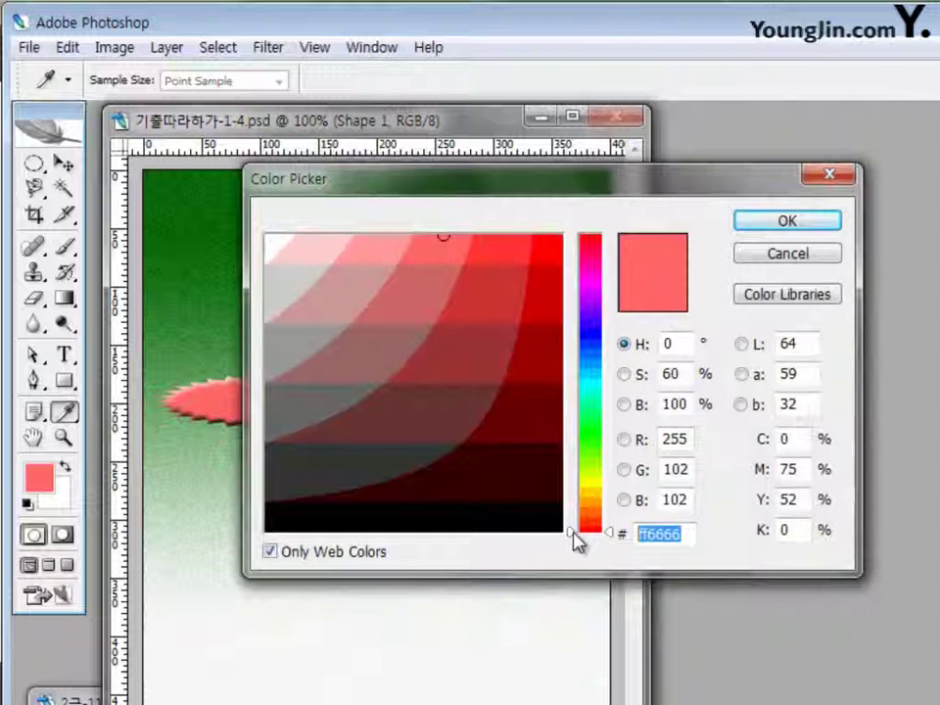
type("33ff33")
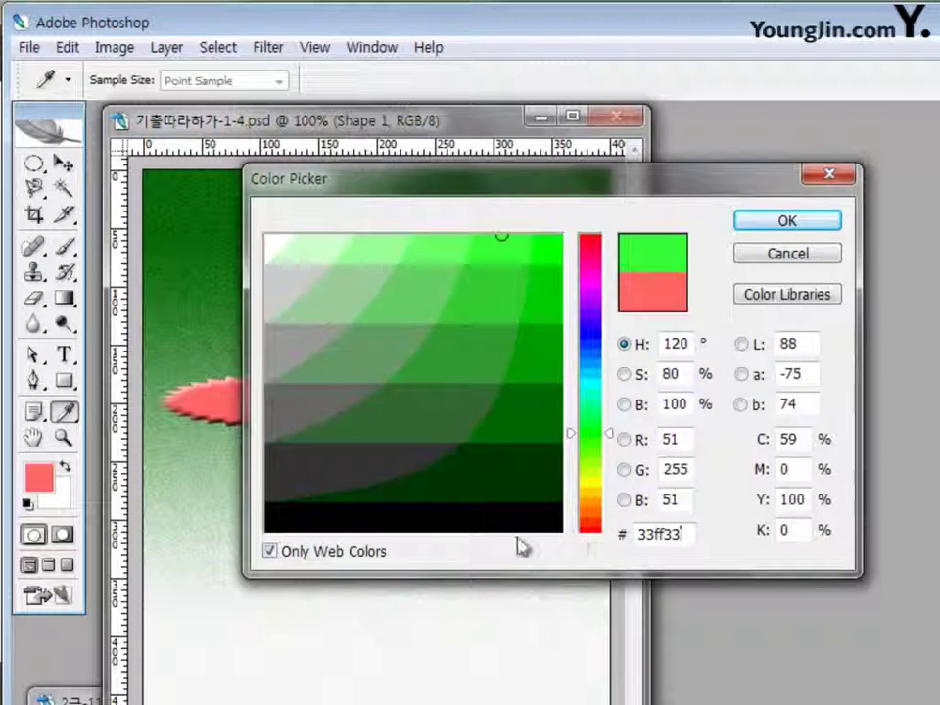
left_click(794, 223)
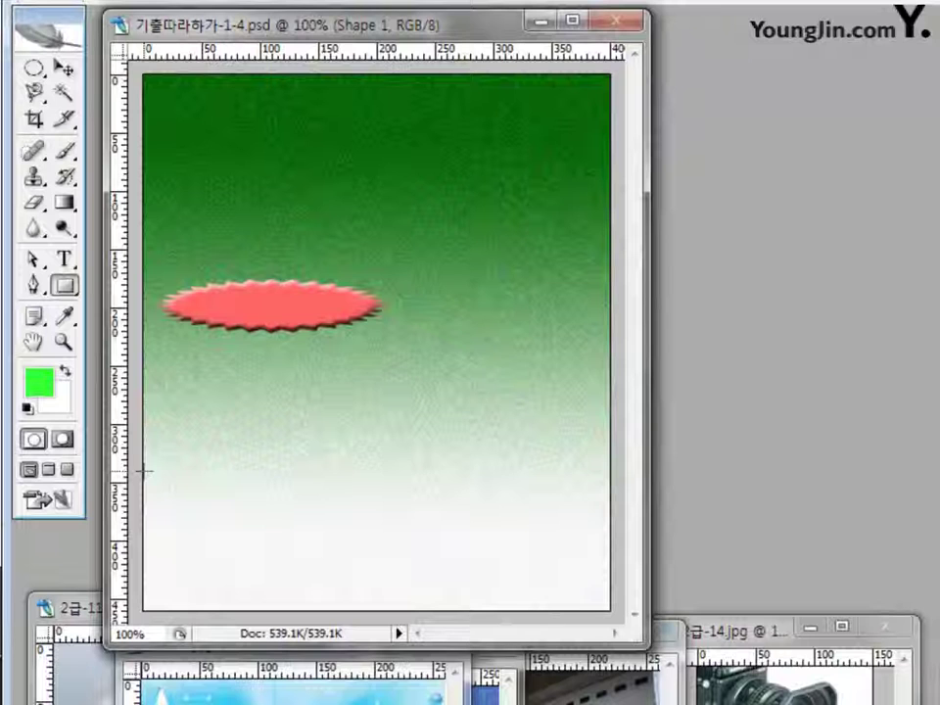
left_click_drag(142, 472, 611, 610)
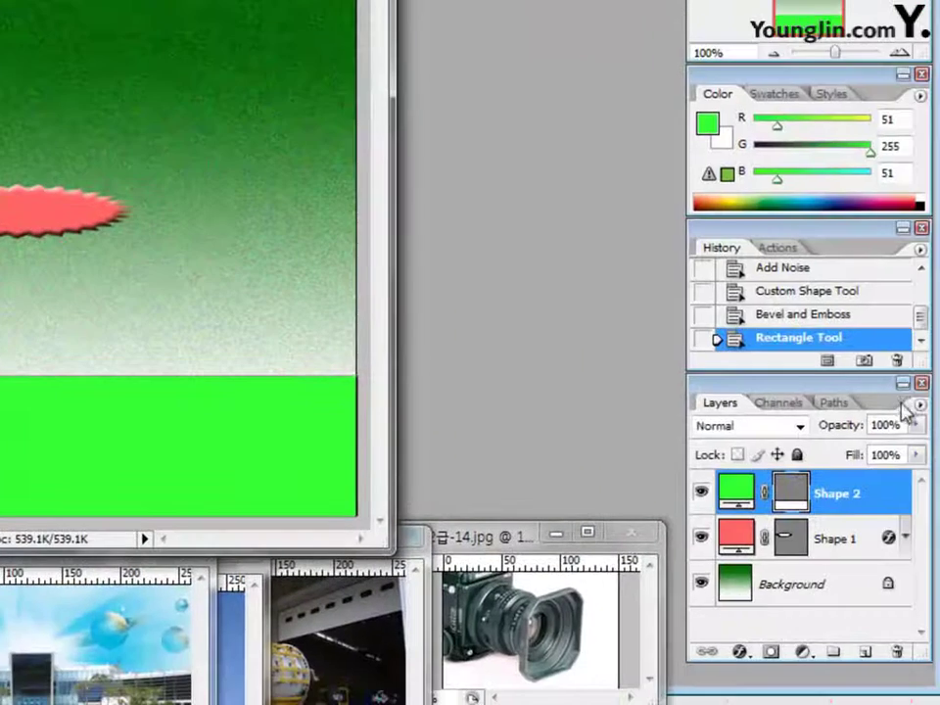
- Set the green rectangle layer's opacity to 60% and keep that layer selected
left_click_drag(902, 425, 868, 427)
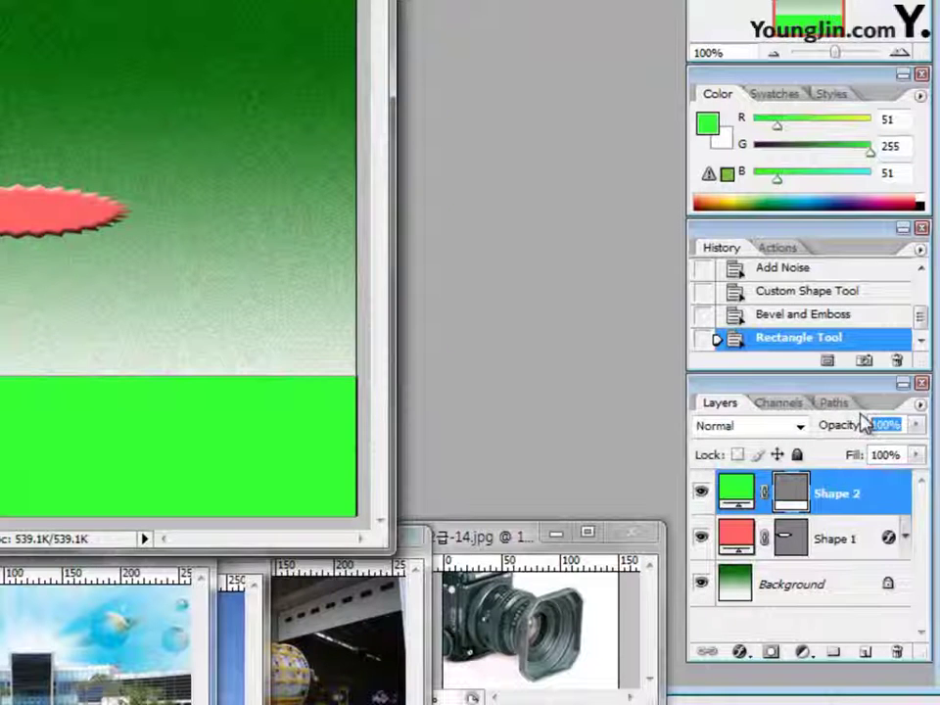
type("60")
key("Return")
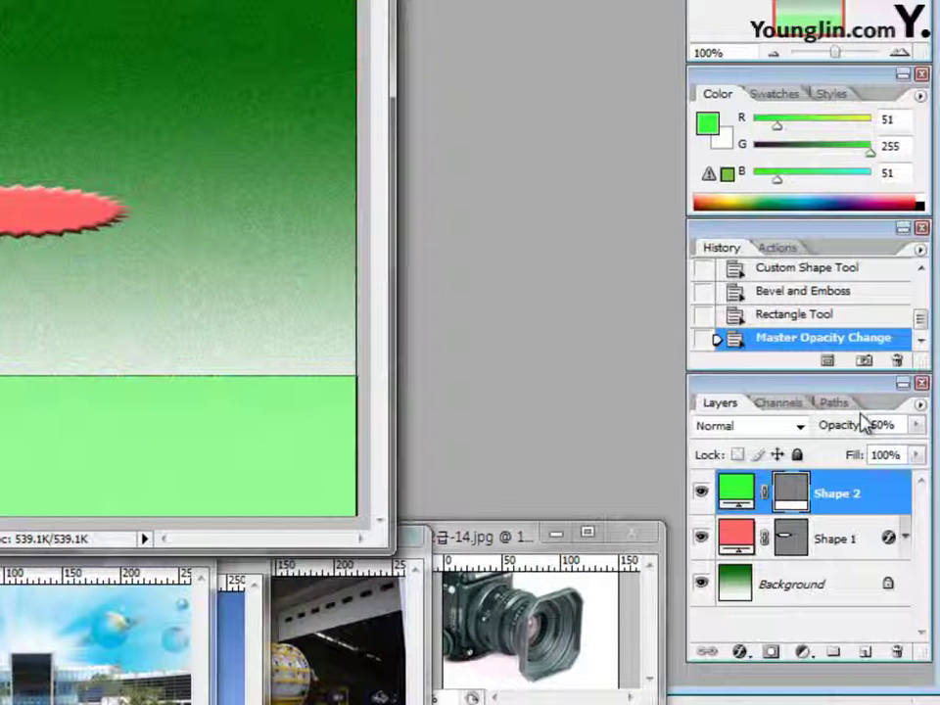
left_click(848, 593)
left_click(872, 497)
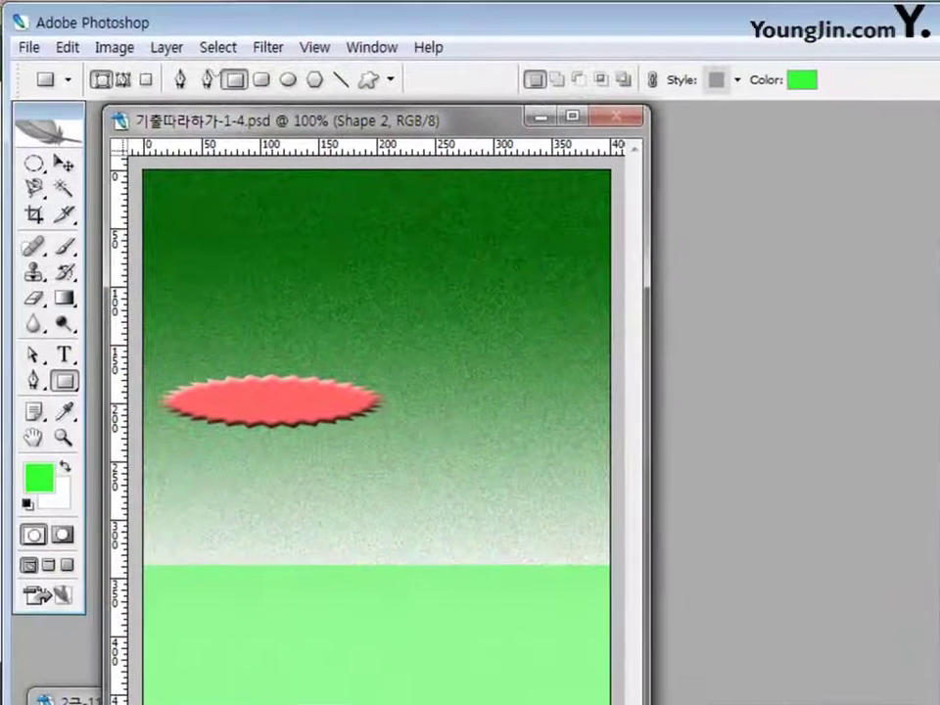
- Set the Custom Shape tool to the crown-like scroll ornament with no layer style
left_click_drag(64, 381, 113, 495)
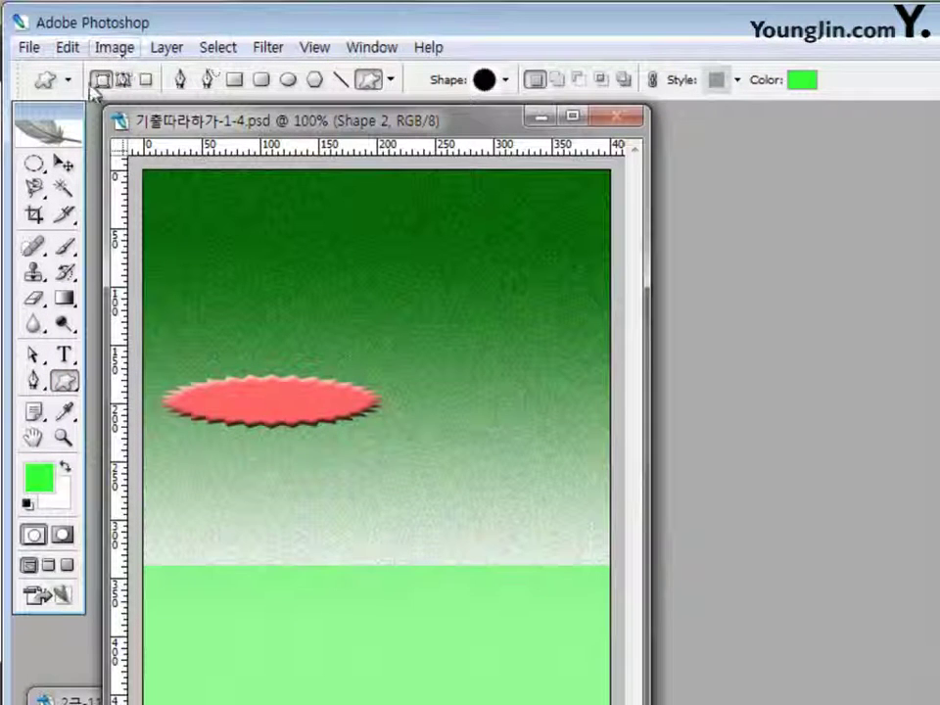
left_click(507, 83)
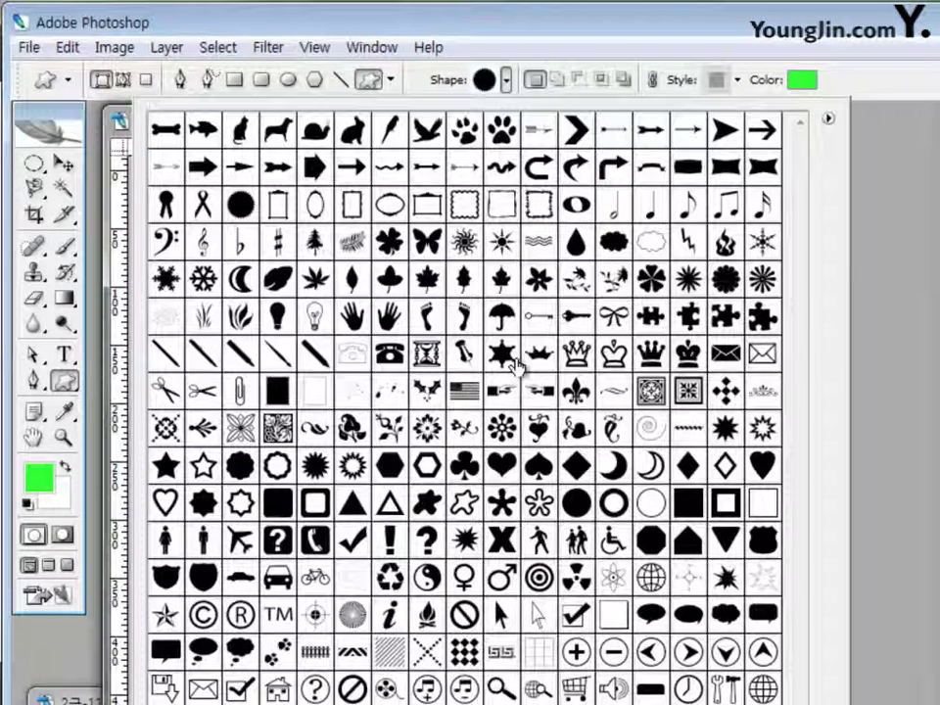
left_click(760, 395)
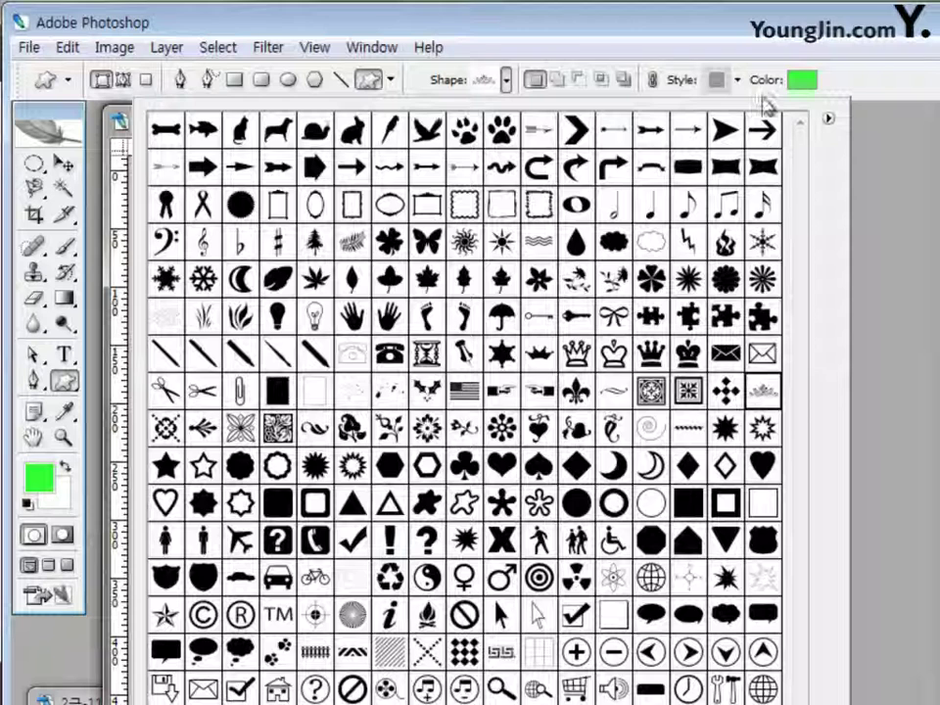
left_click(738, 80)
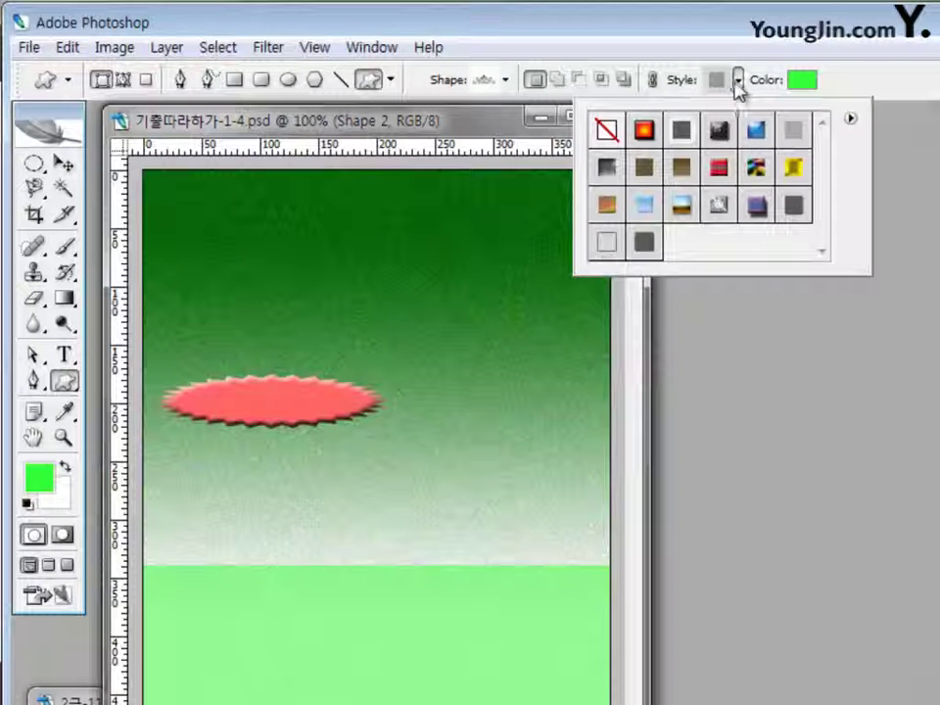
left_click(609, 129)
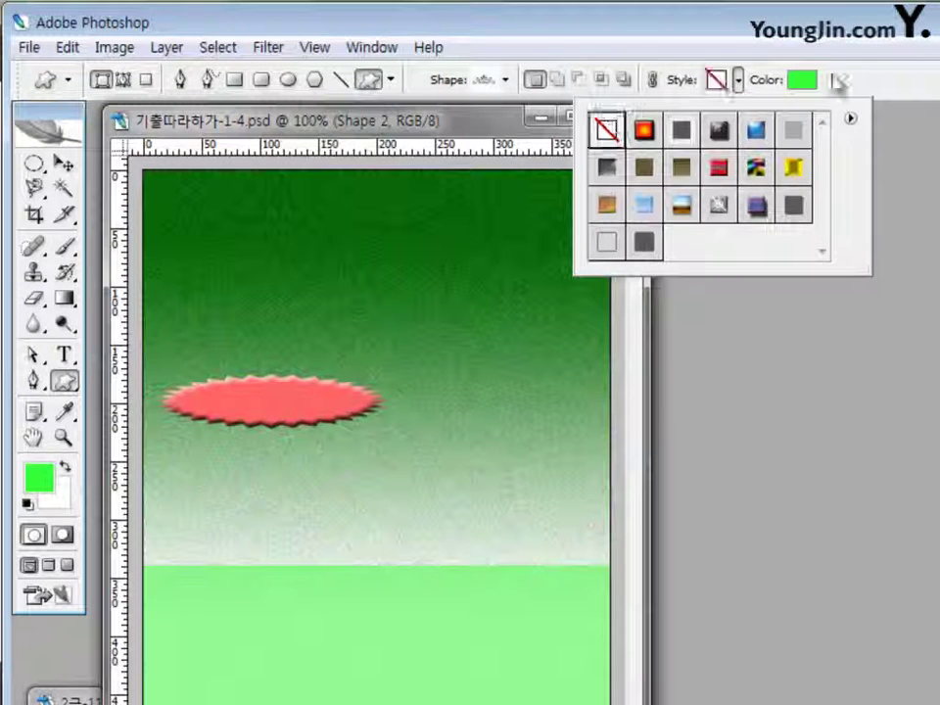
- Set the shape colour to ff6666 and draw the ornament about 143 × 56 px above the green rectangle's left end
left_click(809, 82)
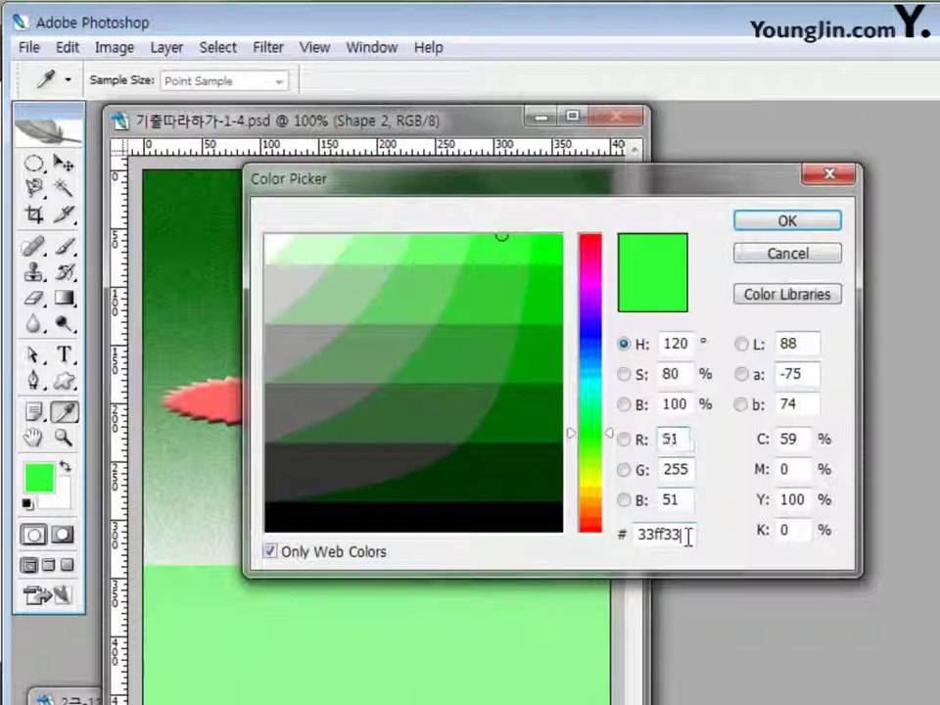
double_click(689, 537)
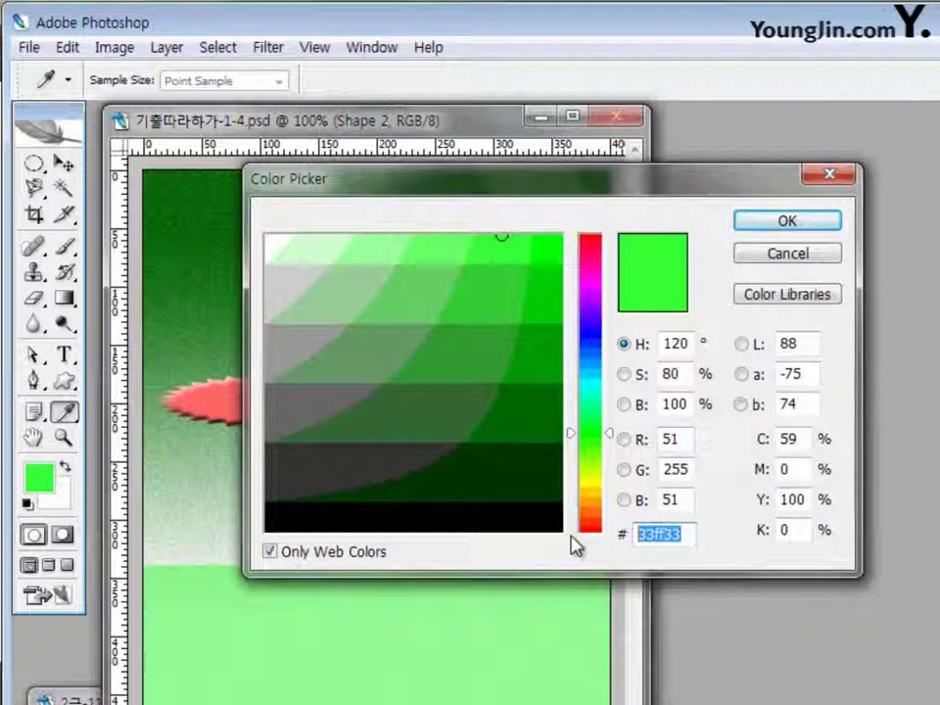
type("ff6666")
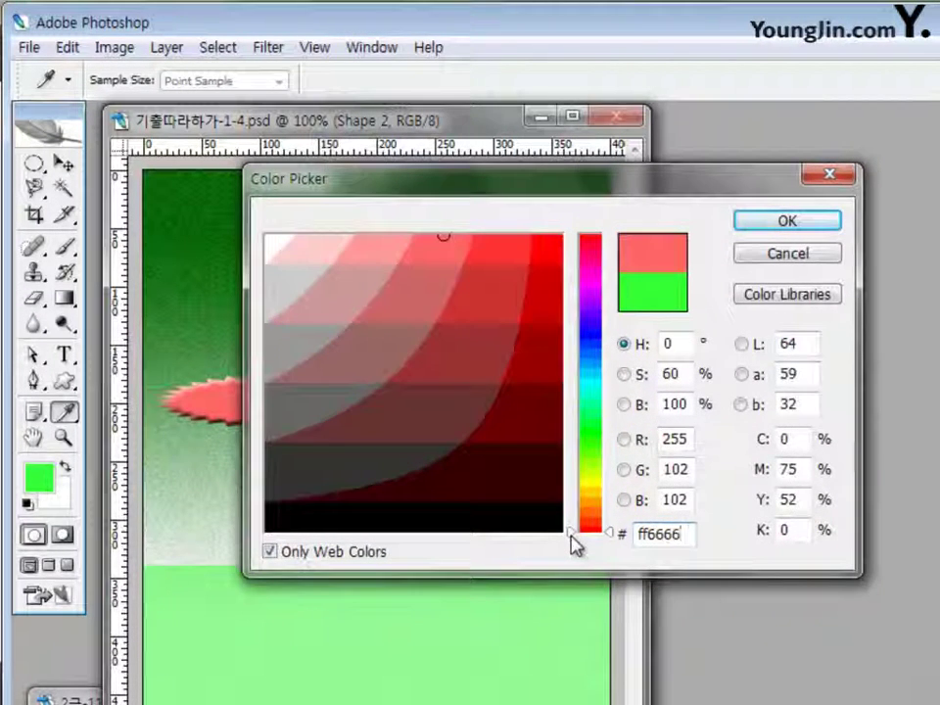
left_click(781, 224)
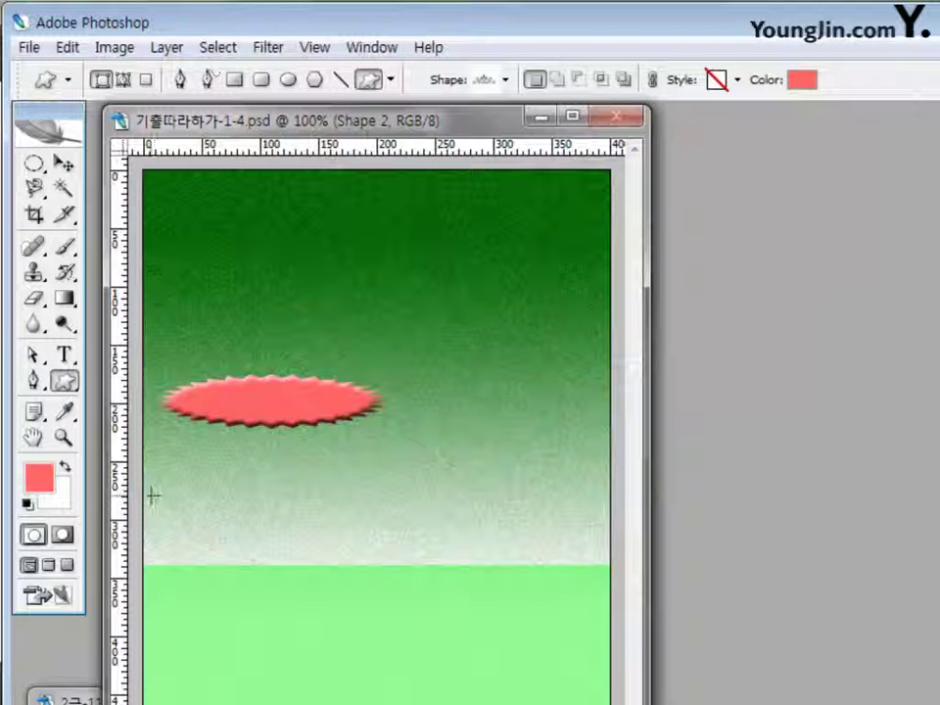
left_click_drag(153, 497, 320, 563)
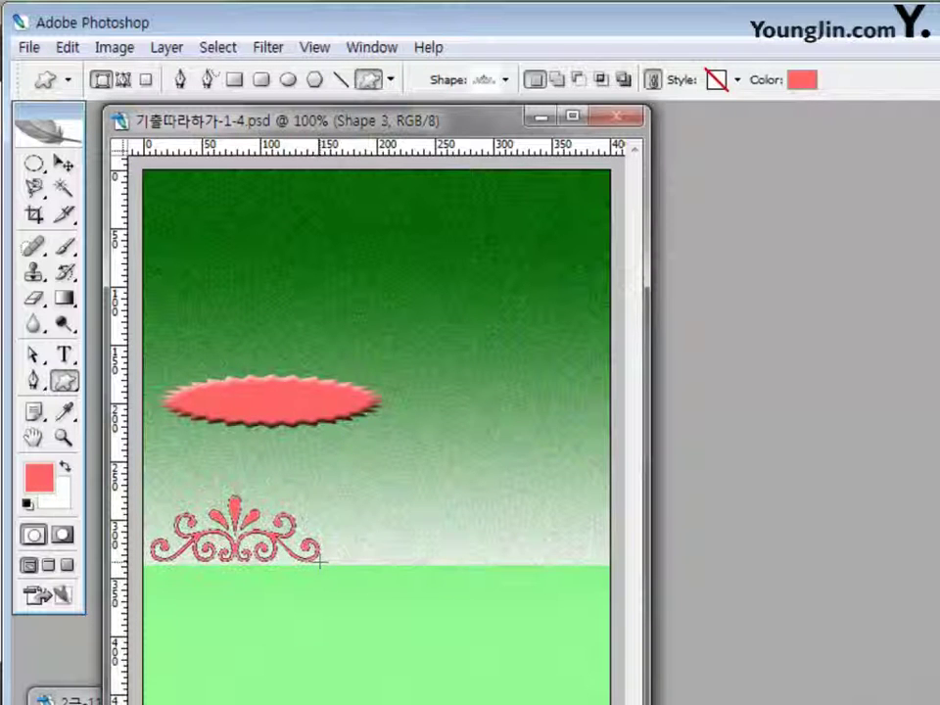
- Reduce the ornament's height to 80.7% from its top edge, keeping its width at 100%
key("ctrl+t")
left_click_drag(235, 497, 235, 509)
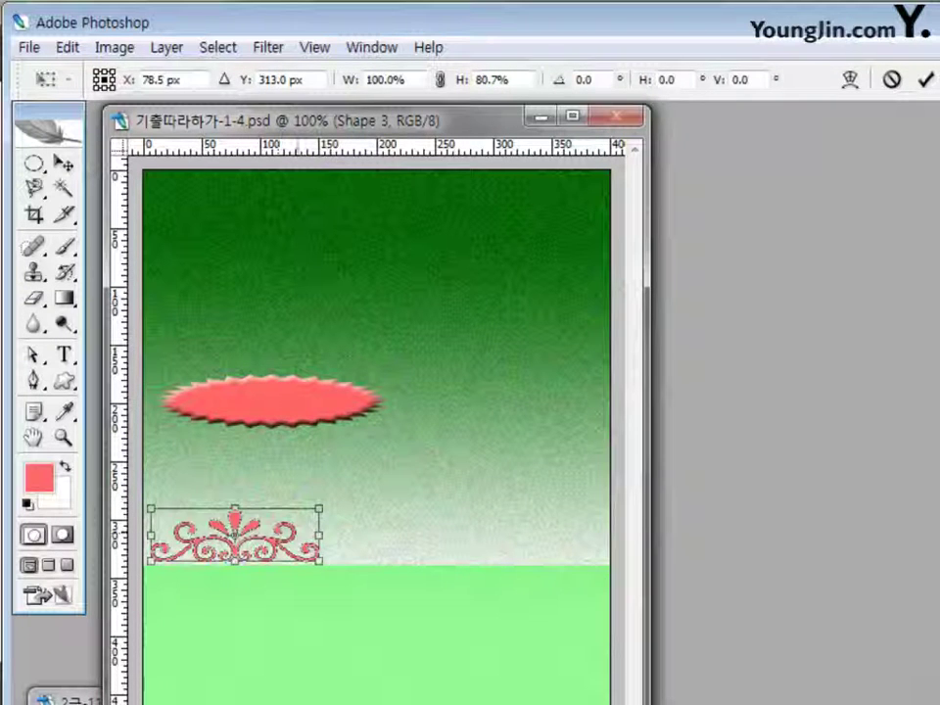
key("Return")
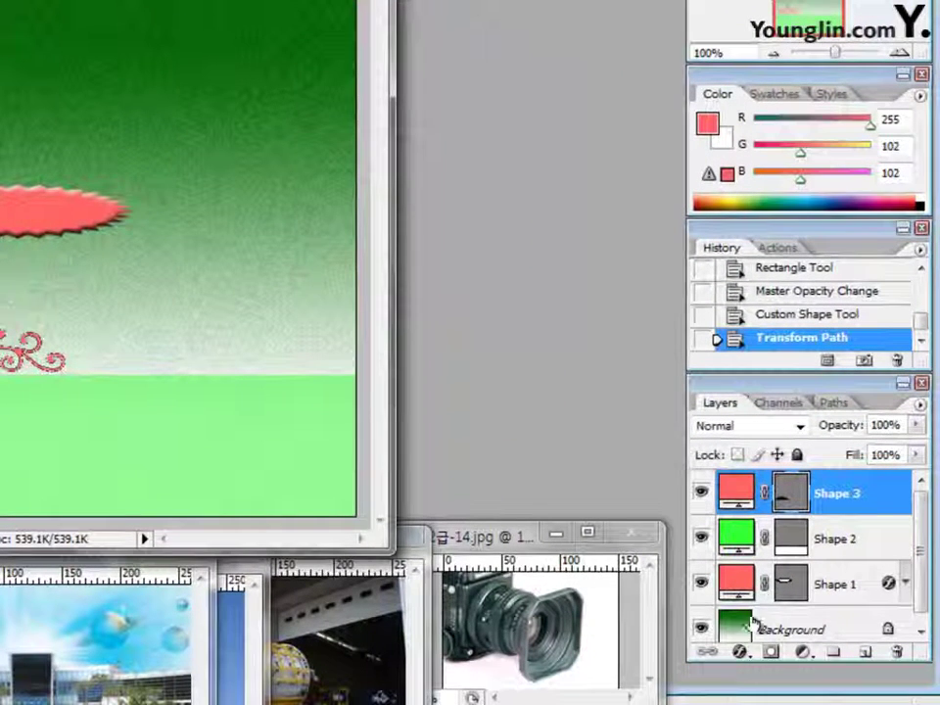
- Add a 2 px white (ffffff) Stroke effect positioned outside to the ornament shape
left_click(742, 654)
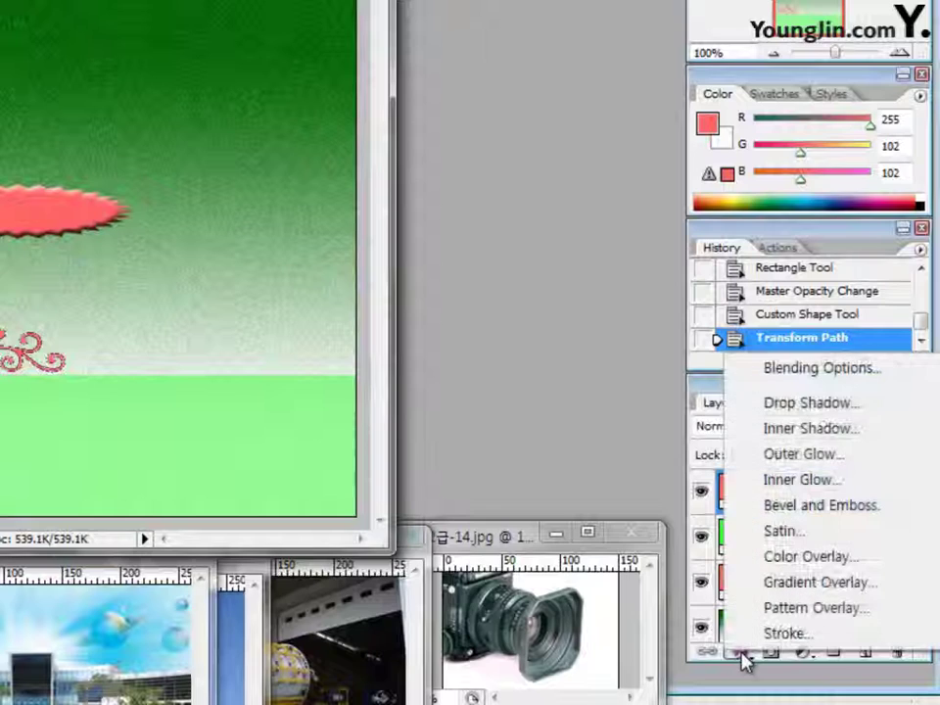
left_click(769, 637)
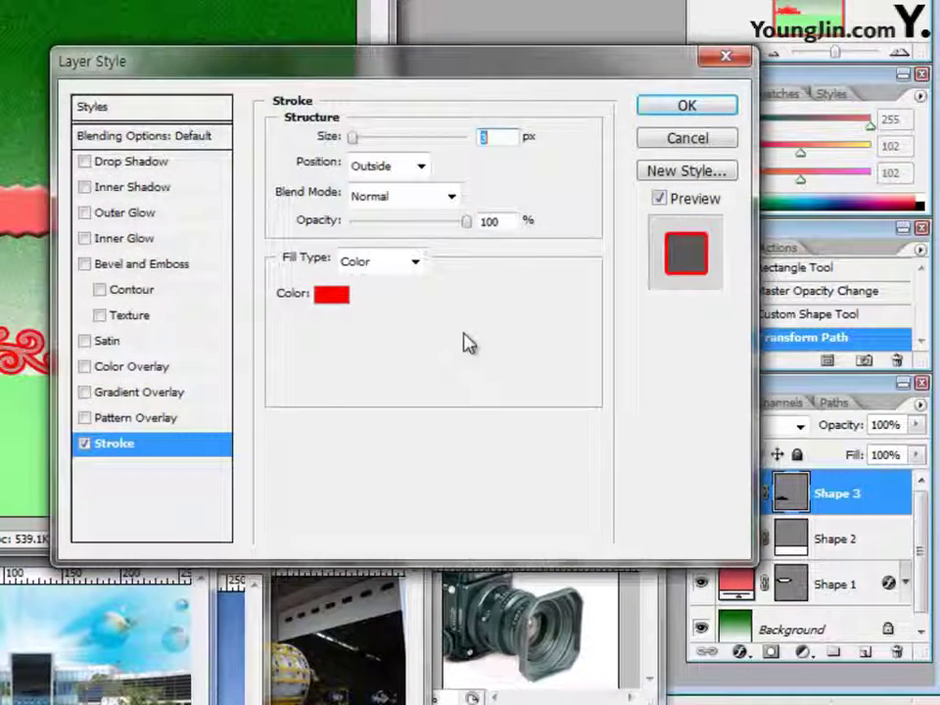
type("2")
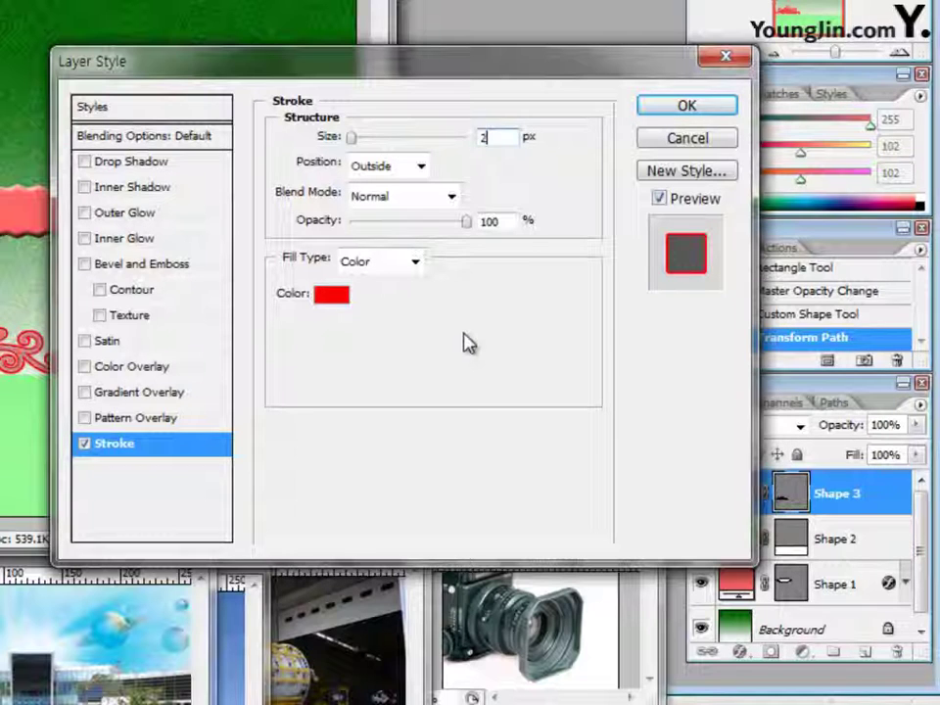
left_click(323, 295)
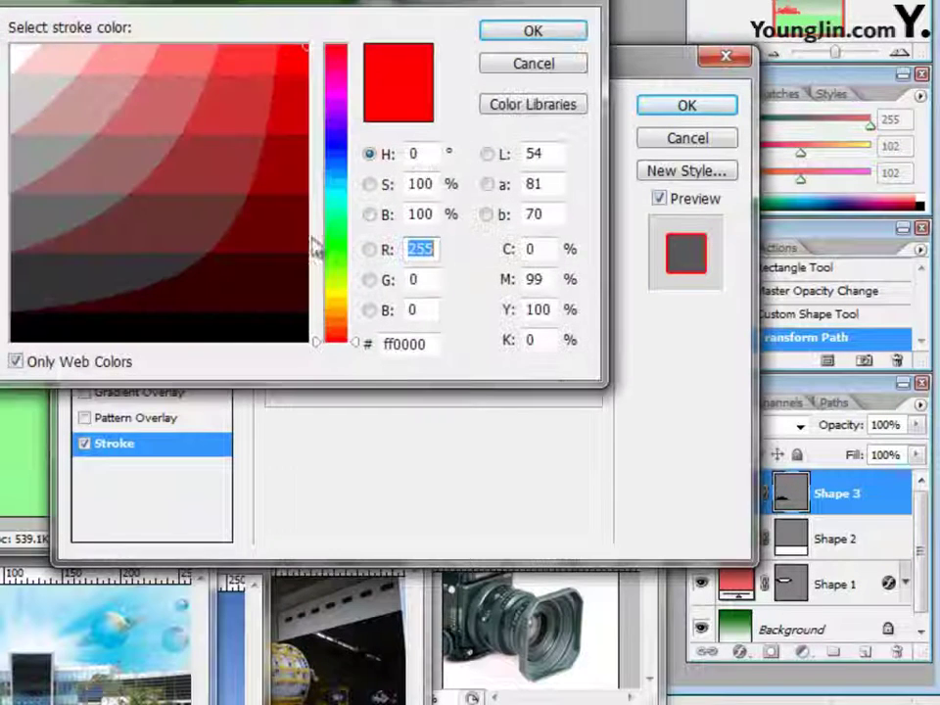
left_click(26, 53)
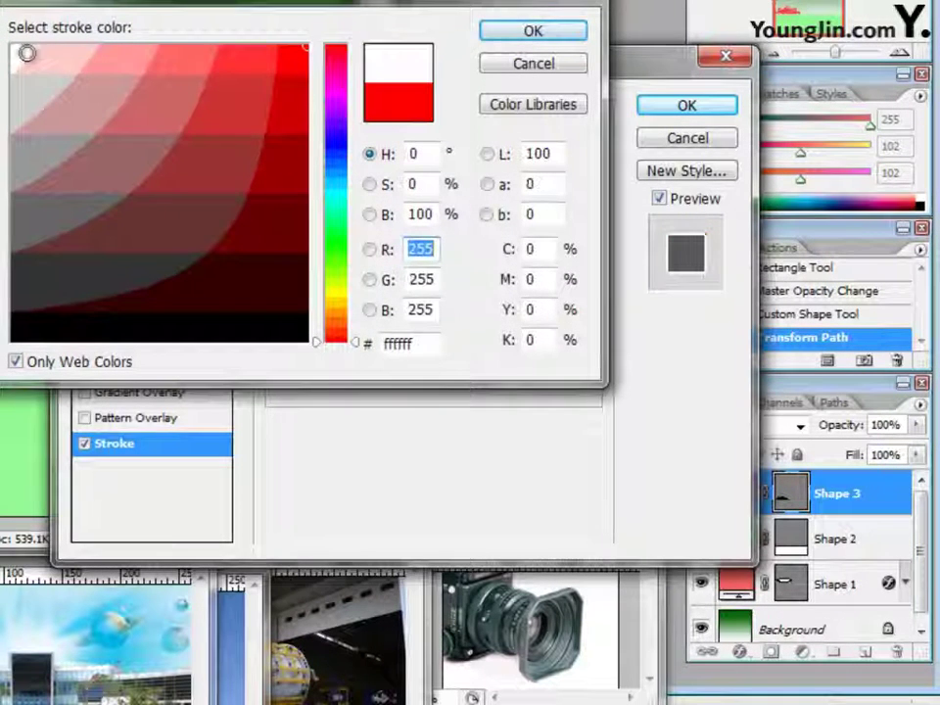
left_click(532, 35)
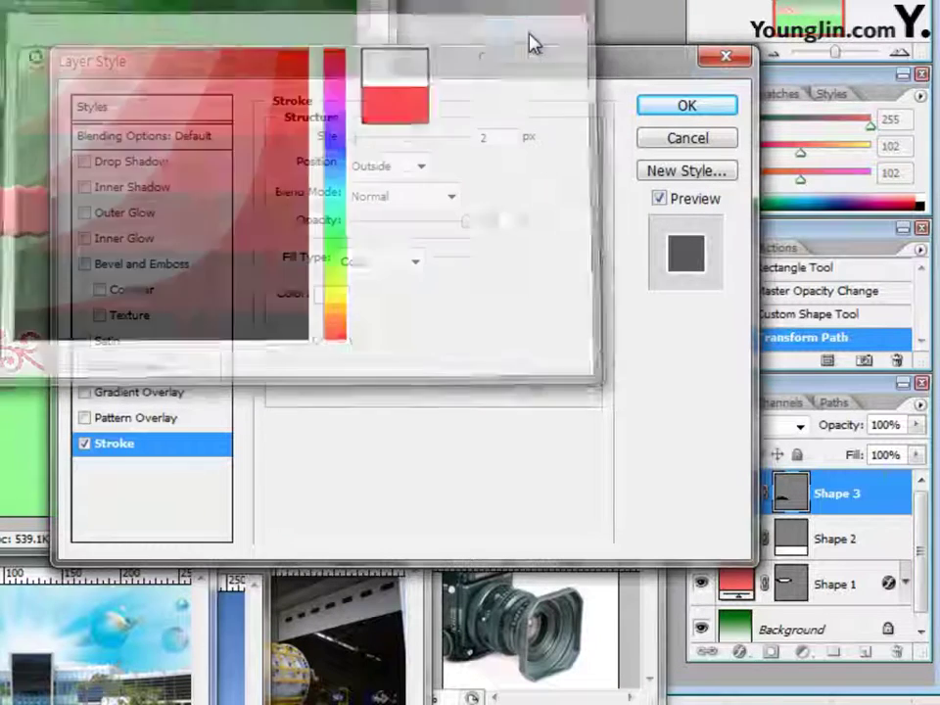
left_click(687, 105)
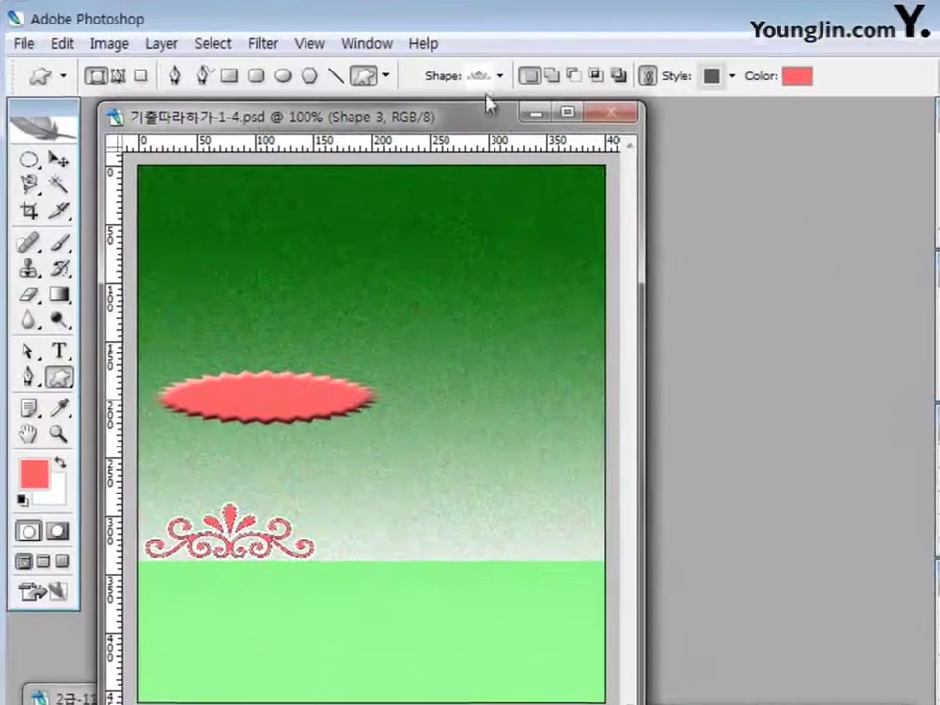
- Copy the 2급-10.jpg building image into the 기출따라하가-1-4 canvas with the Move tool, placing it in the upper part
left_click(63, 164)
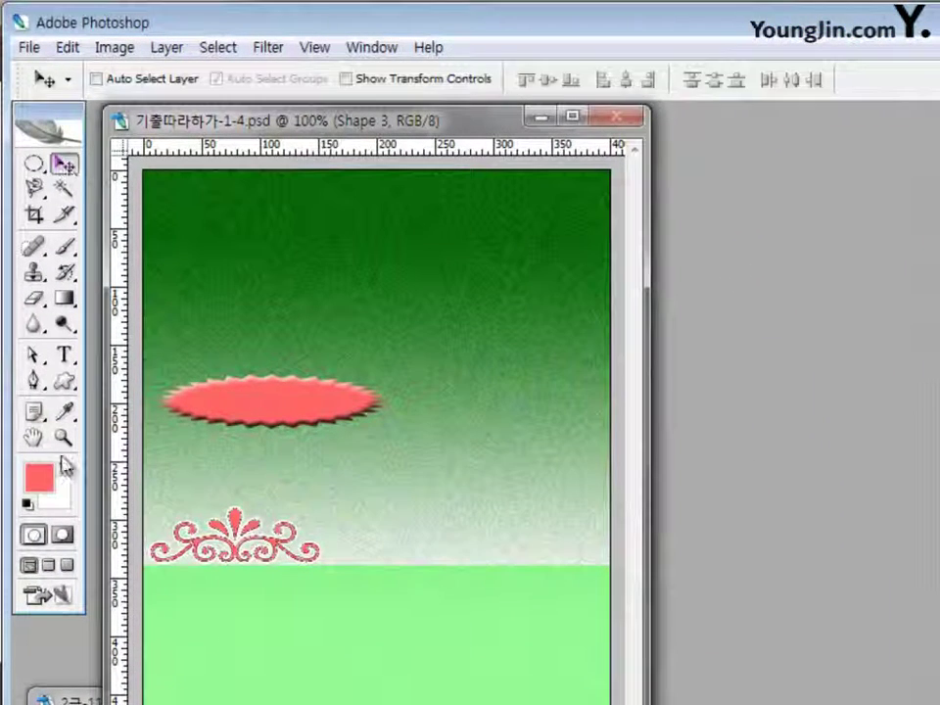
left_click(63, 600)
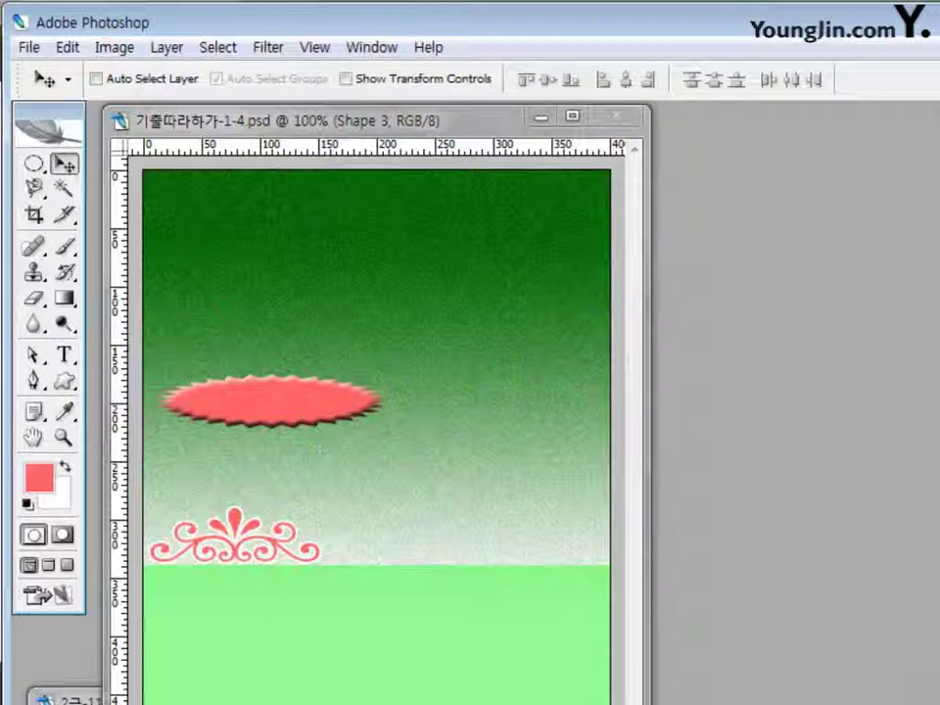
left_click_drag(378, 699, 550, 331)
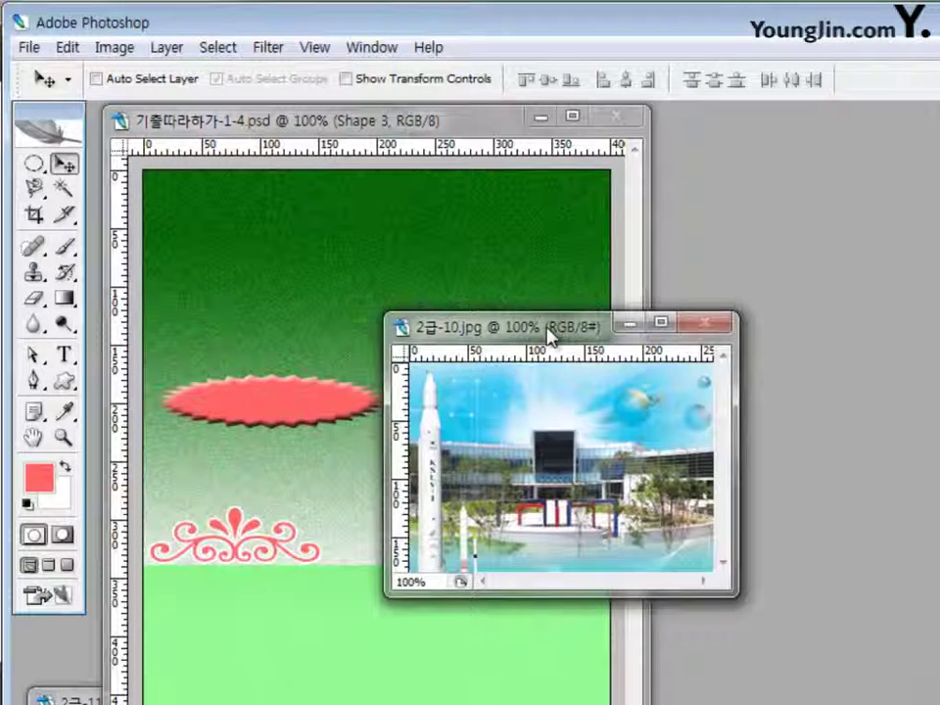
left_click_drag(432, 372, 444, 297)
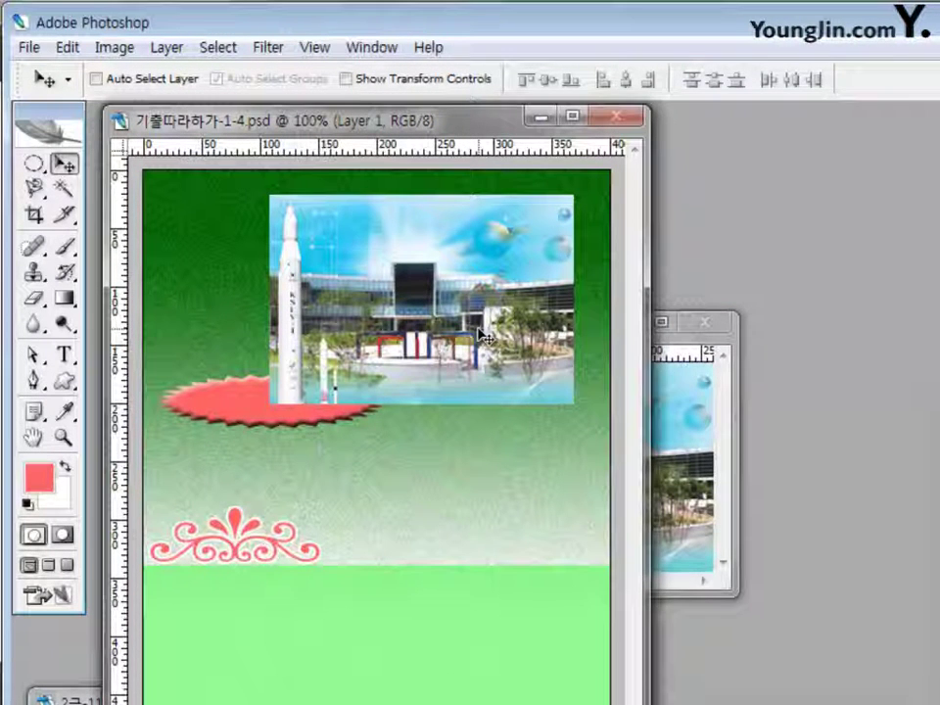
- Free Transform the building image to about half size, with 50.5% height and a 10.2° clockwise tilt, in the canvas's upper right area
key("ctrl+t")
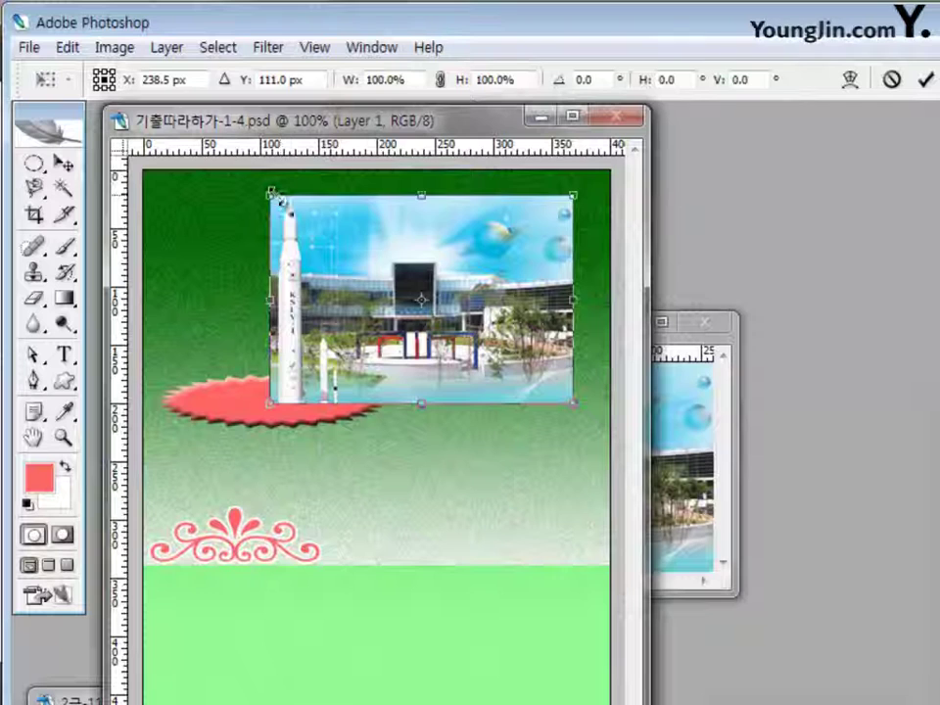
left_click_drag(280, 201, 399, 279)
left_click_drag(571, 430, 537, 456)
left_click_drag(542, 387, 509, 361)
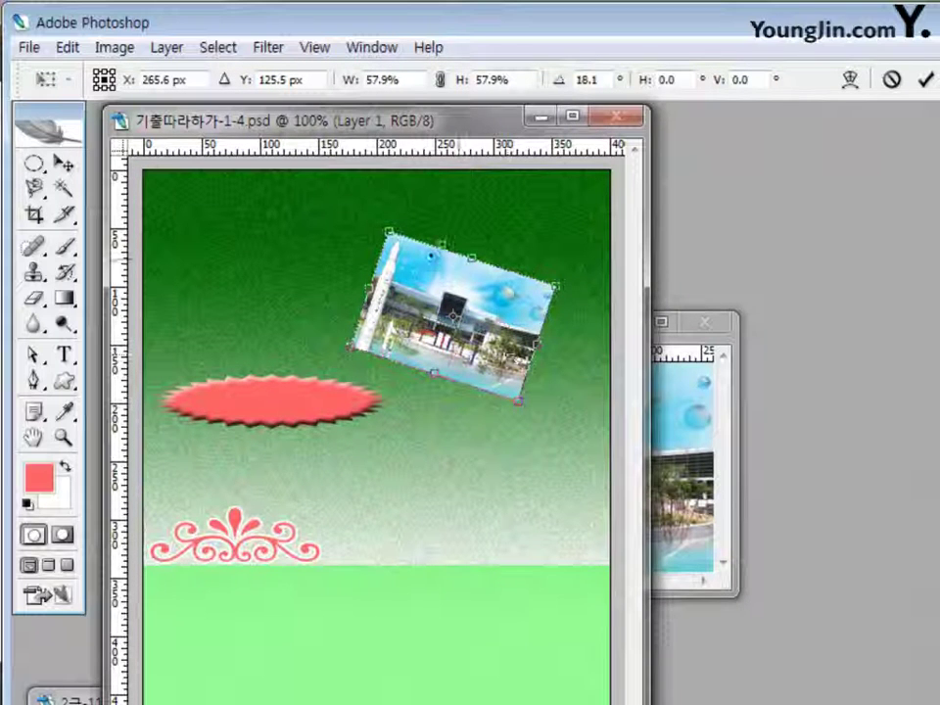
left_click_drag(389, 235, 389, 248)
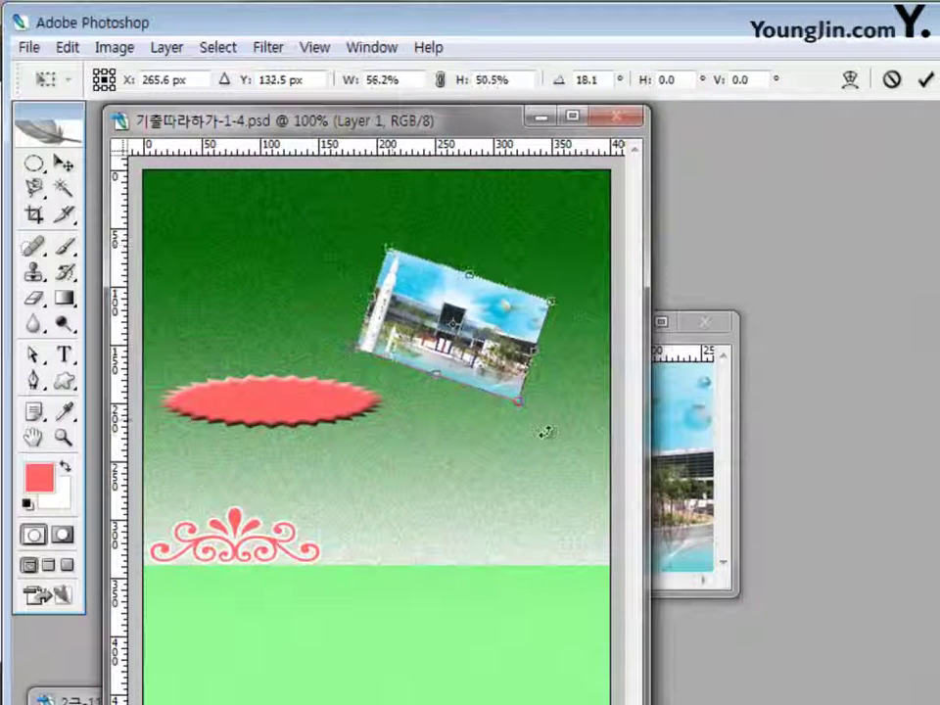
left_click_drag(530, 429, 540, 422)
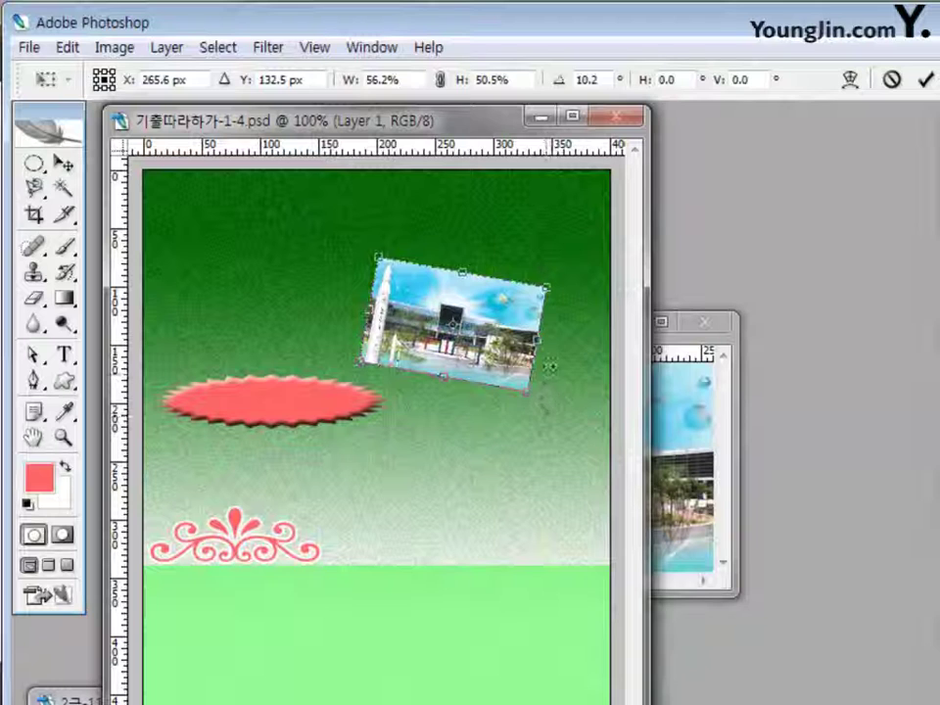
left_click_drag(536, 344, 521, 341)
key("Return")
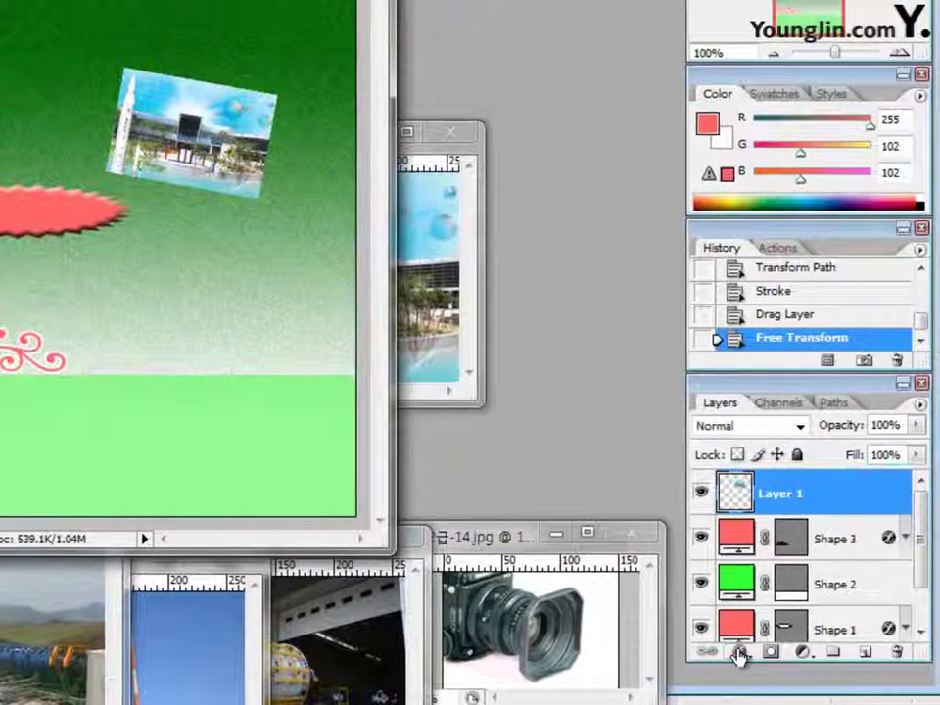
- Give the building photo layer a Stroke effect of 3 px, positioned outside, in white (ffffff)
left_click(739, 652)
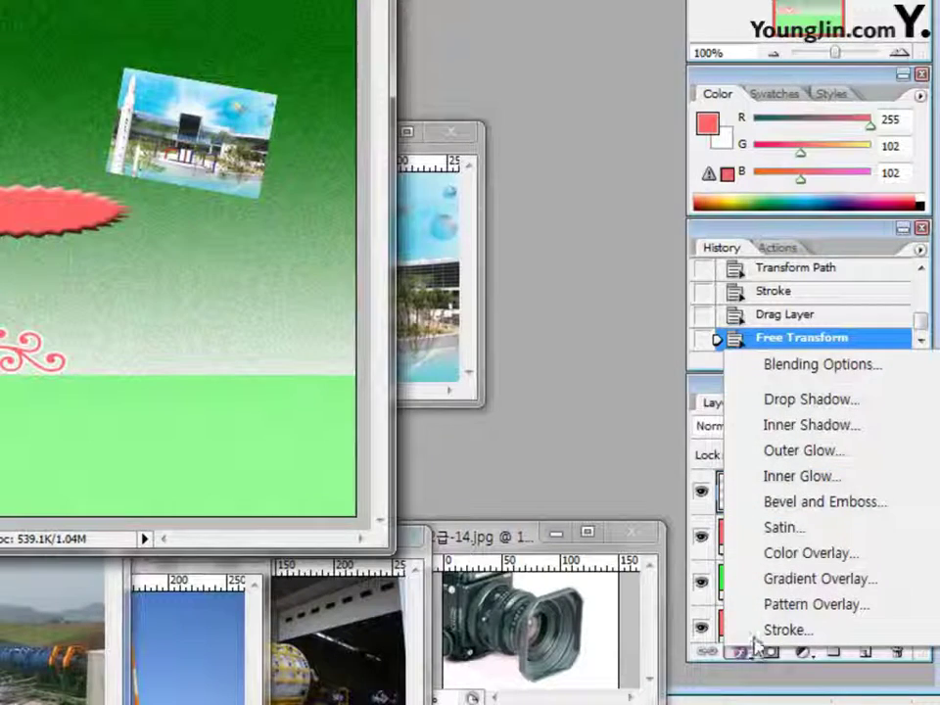
left_click(772, 630)
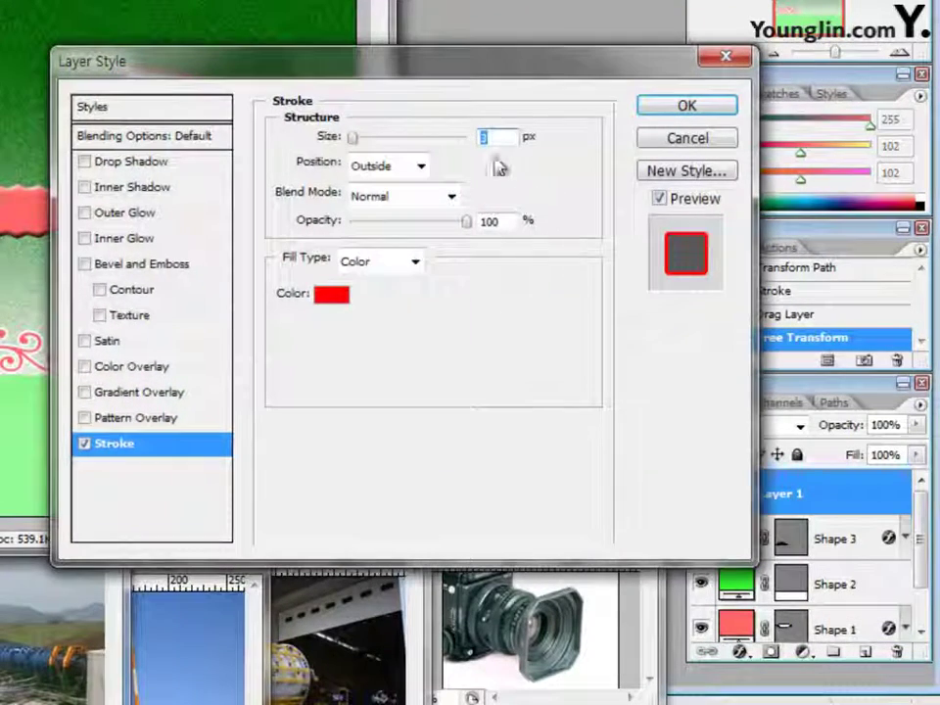
left_click(331, 294)
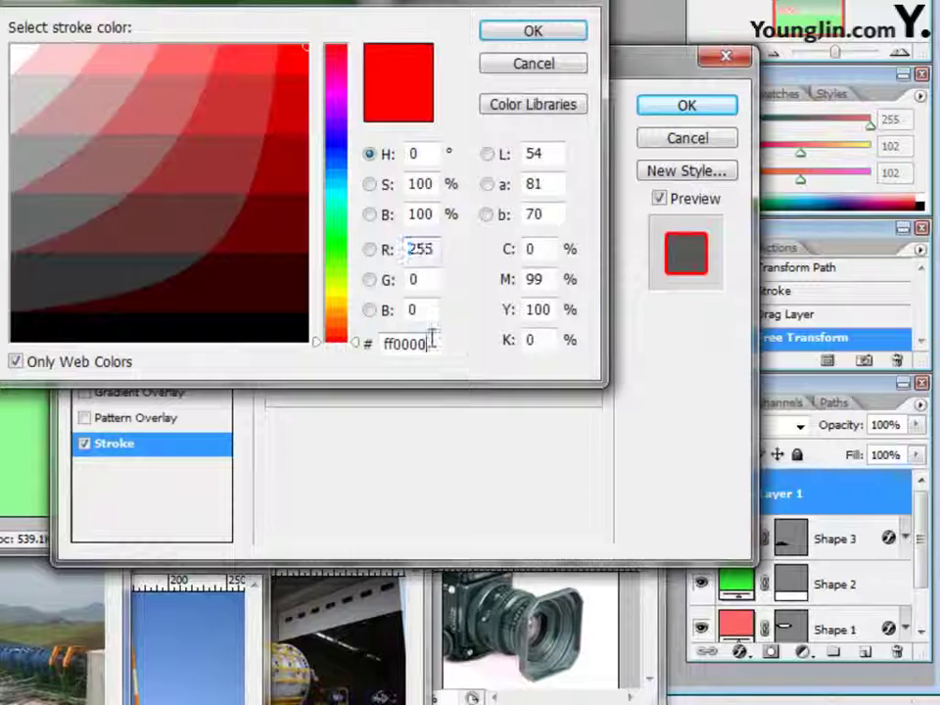
left_click(430, 342)
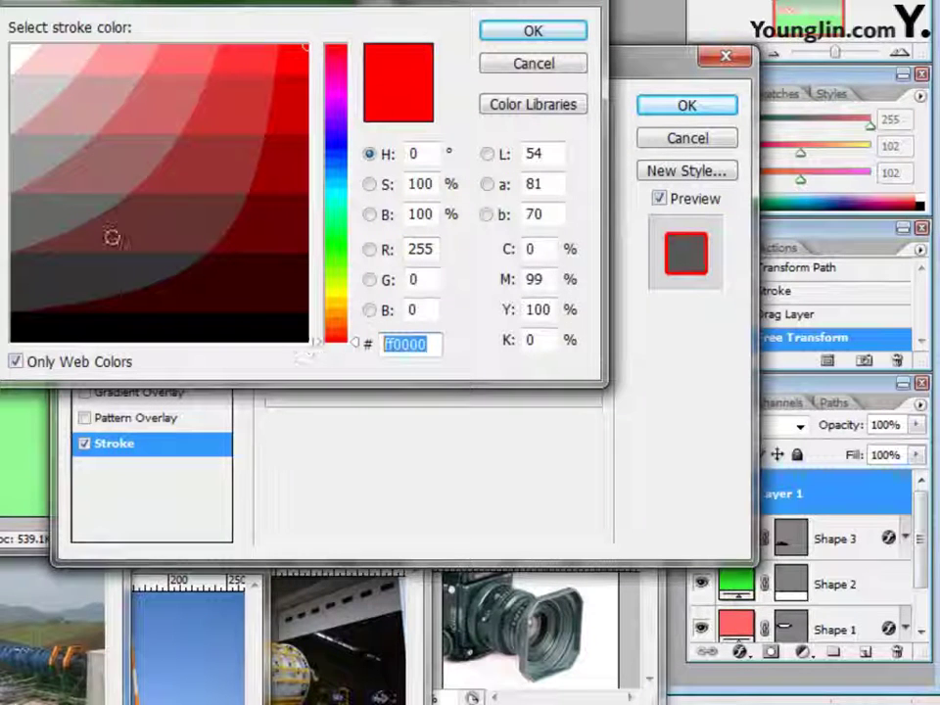
left_click(20, 54)
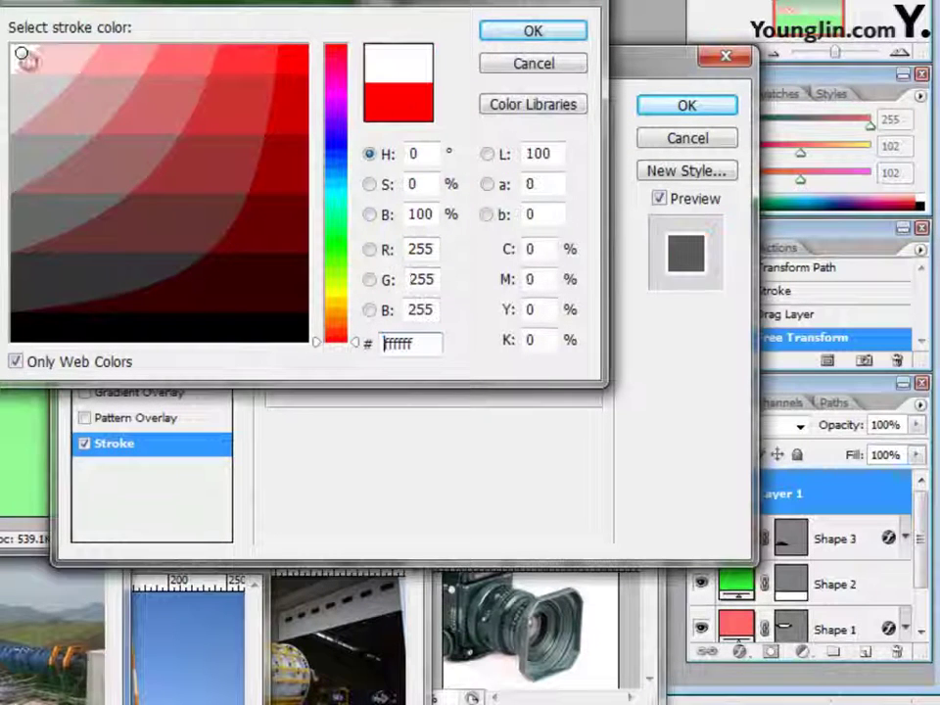
left_click(535, 32)
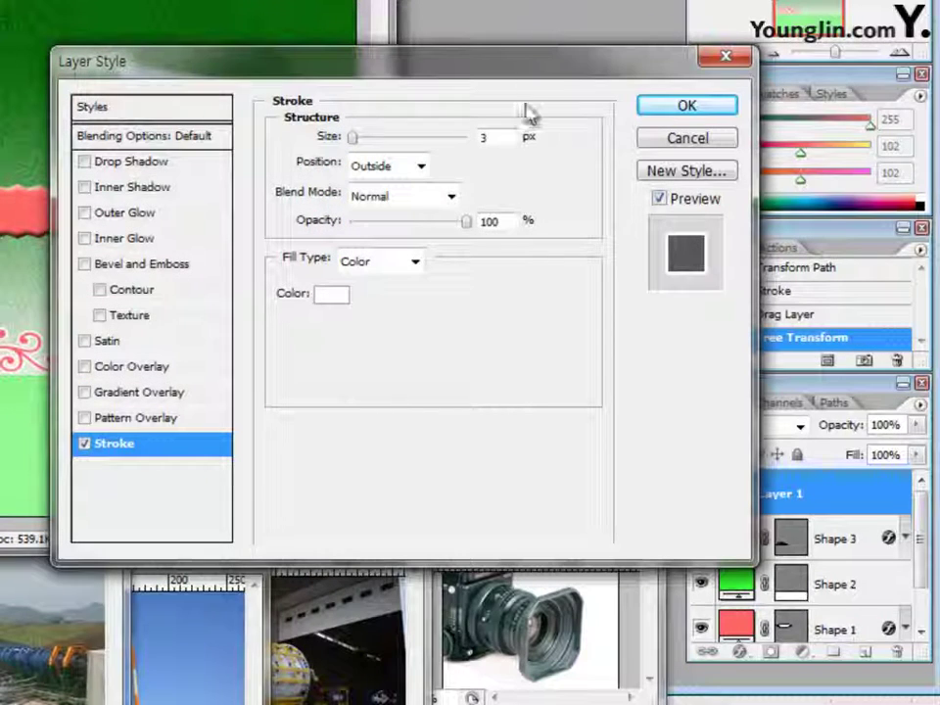
- Add a Drop Shadow to the building photo with distance 11 px, spread 4% and size 9 px, and apply the layer style
left_click(149, 167)
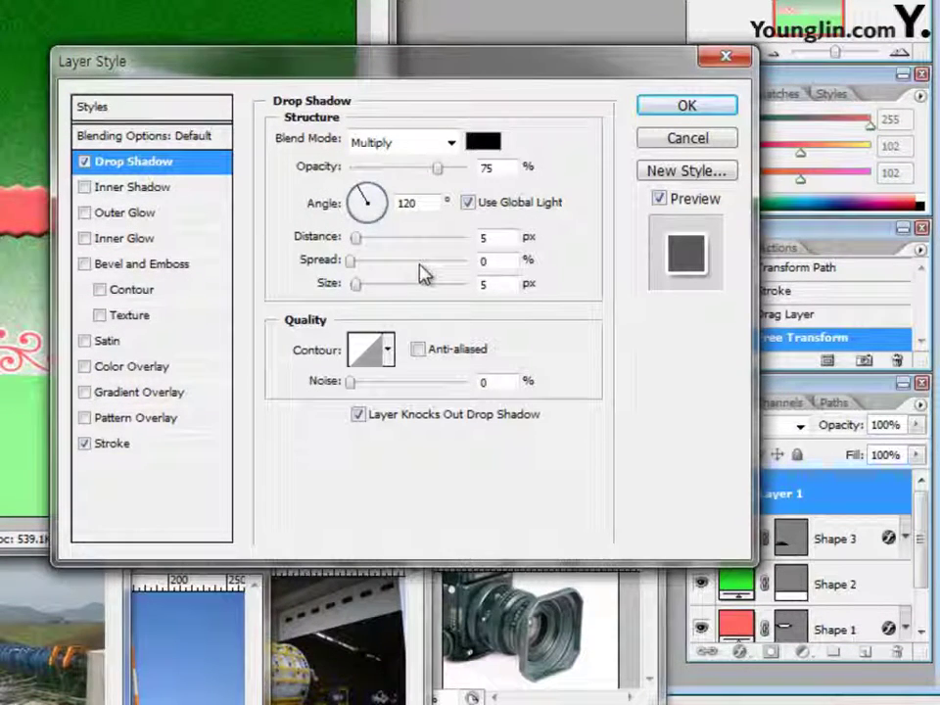
key("Tab")
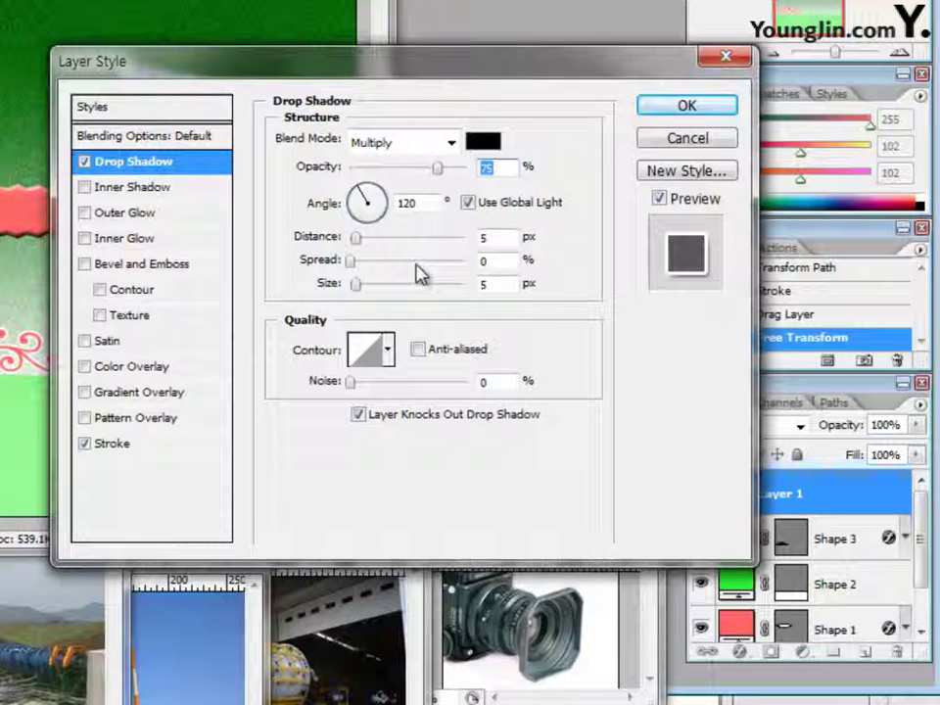
left_click(501, 239)
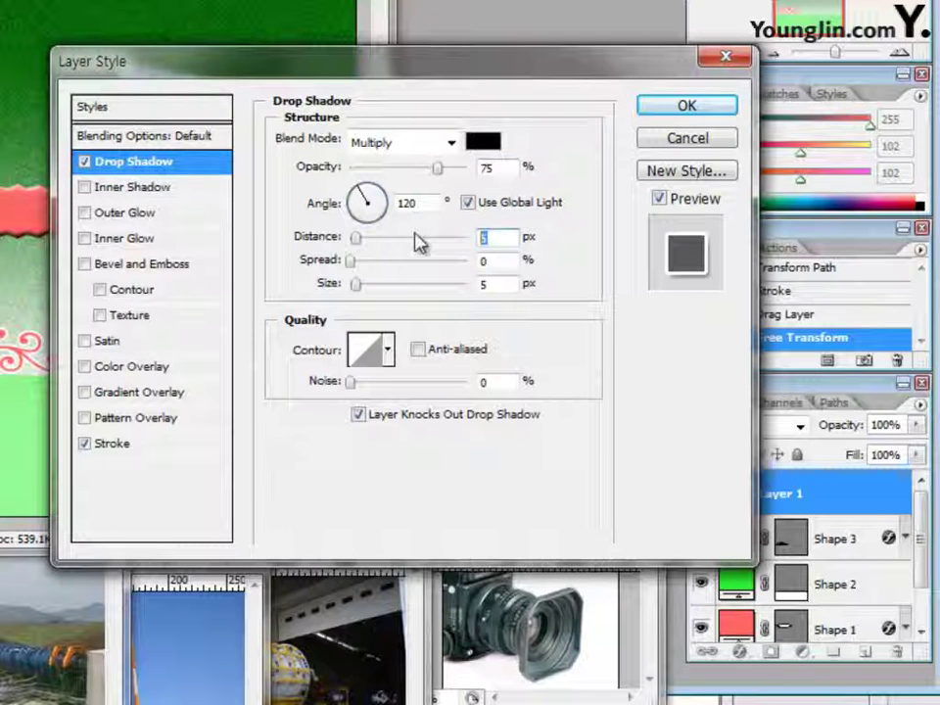
type("11")
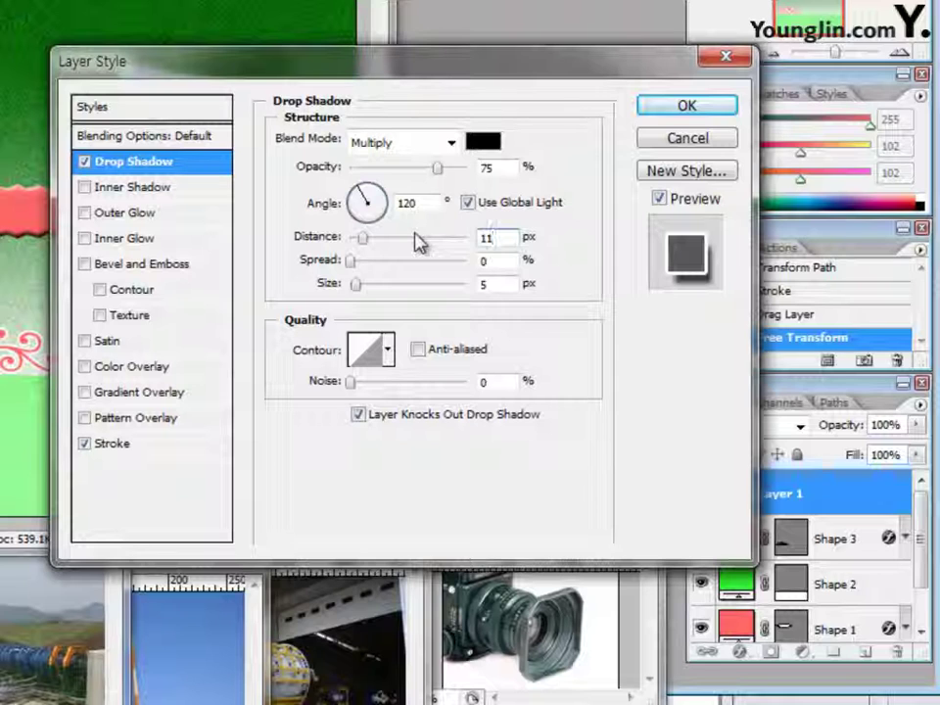
key("Tab")
type("4")
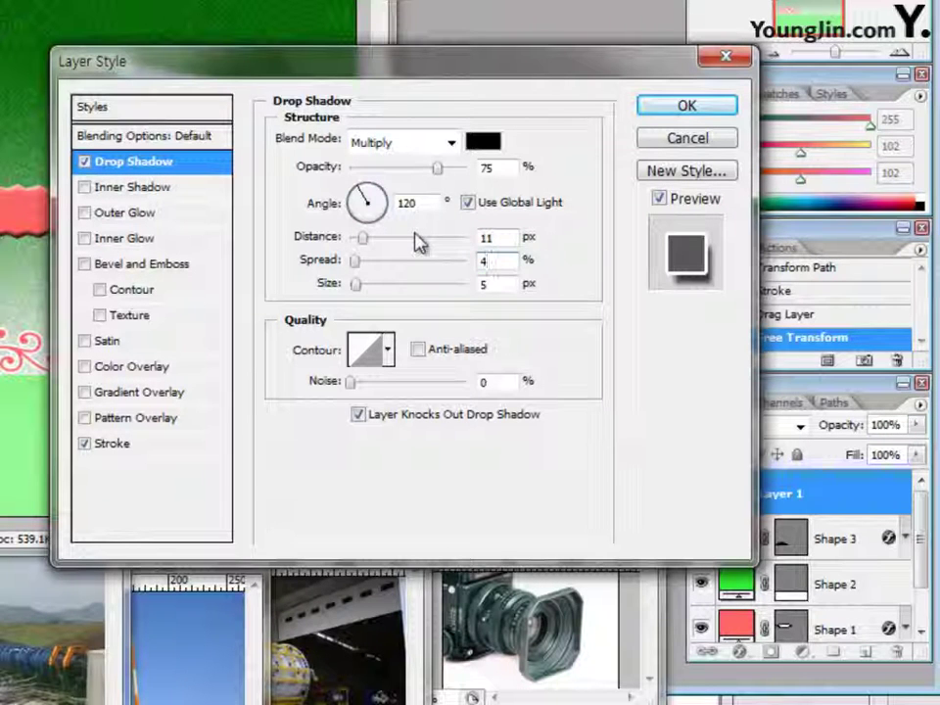
type("9")
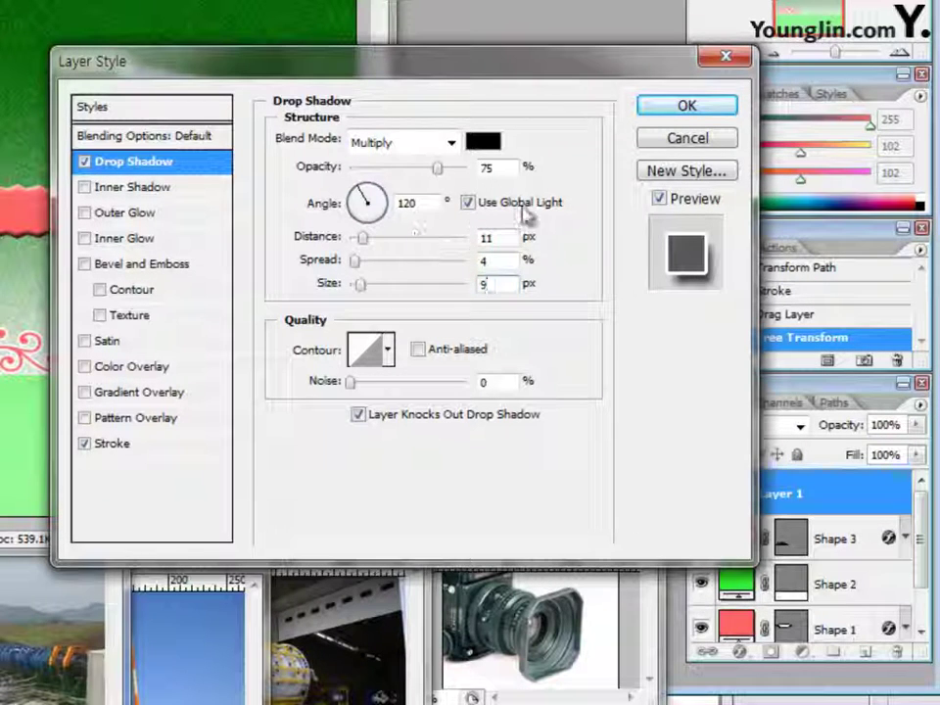
left_click(682, 118)
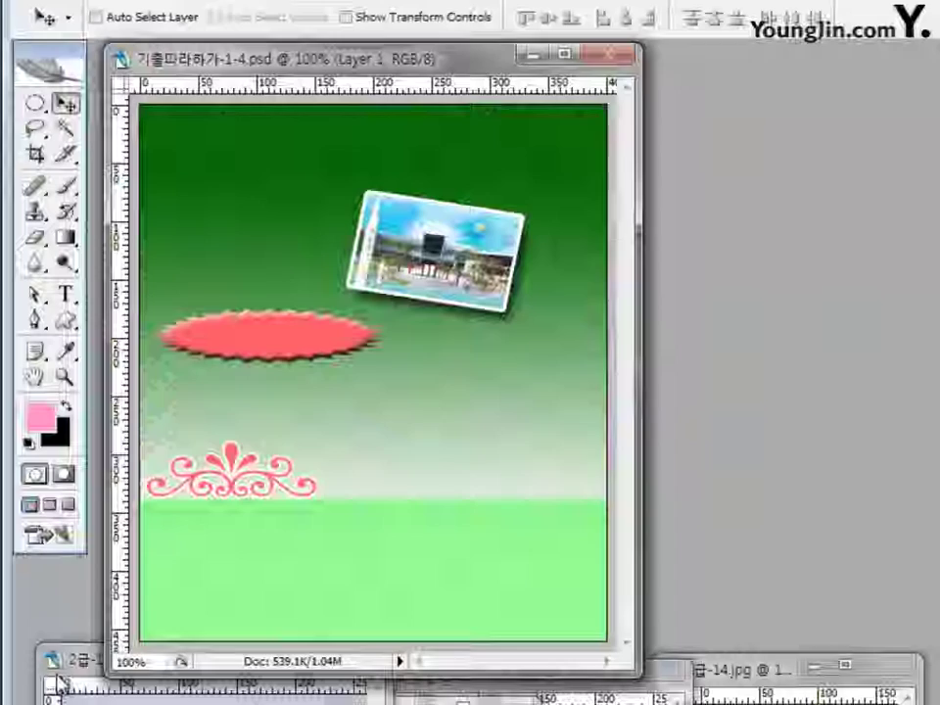
- Copy the 2급-11.jpg rocket test image into the 기출따라하가-1-4 canvas, close its source file, and place it just below the building photo
left_click(65, 676)
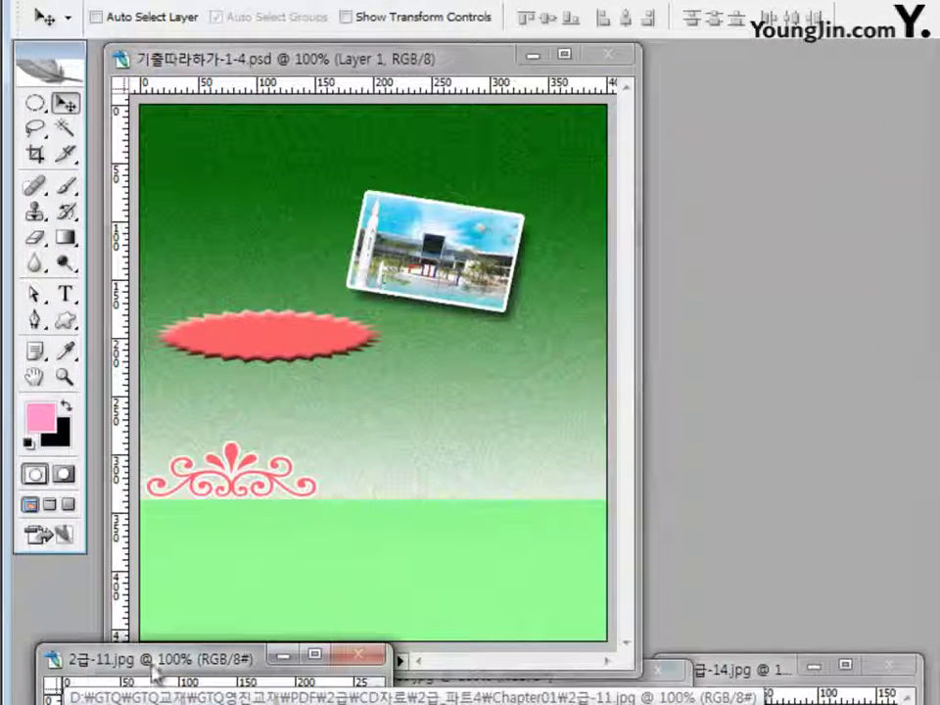
left_click_drag(209, 668, 650, 232)
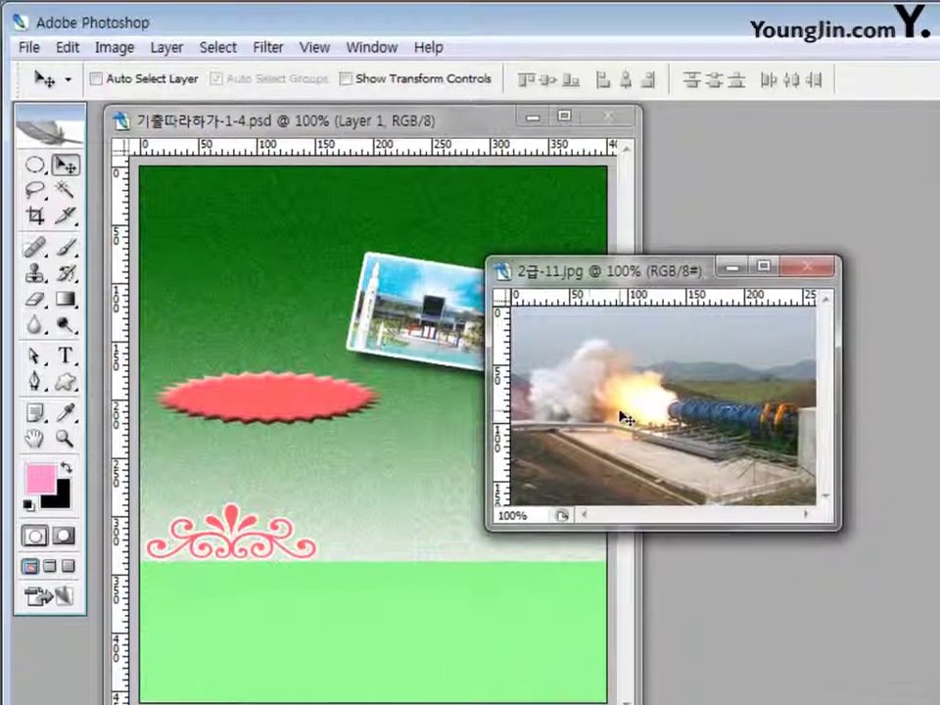
left_click_drag(626, 366, 399, 381)
left_click(807, 267)
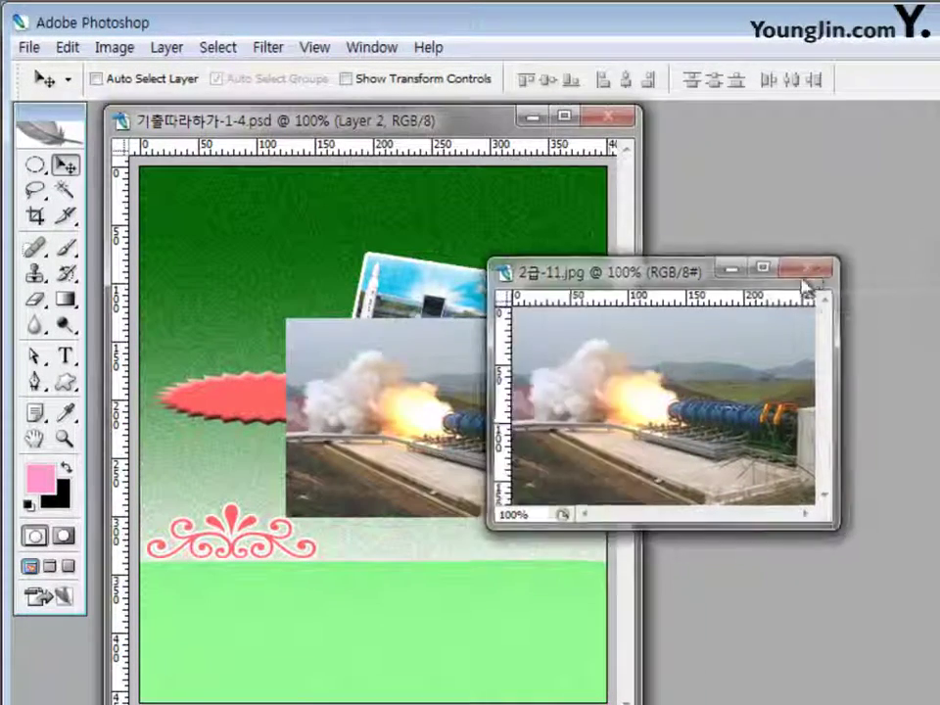
left_click_drag(364, 314, 360, 354)
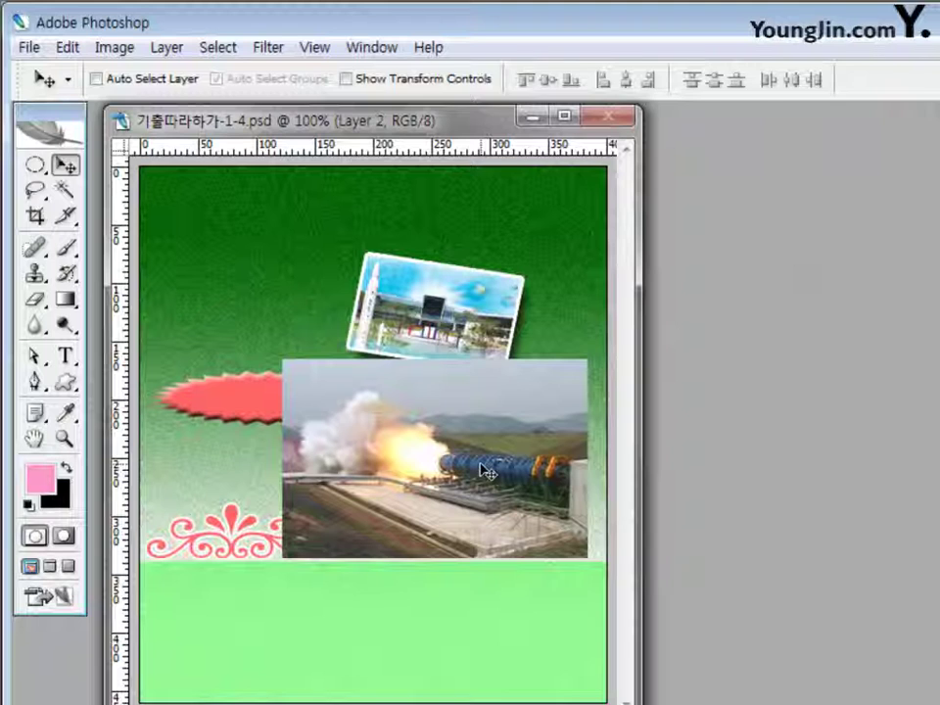
- Free Transform the rocket test image to a little over half width and 46.7% height, rotated -7.9°, overlapping the building photo's lower edge
key("ctrl+t")
left_click_drag(282, 360, 380, 435)
left_click_drag(498, 489, 476, 381)
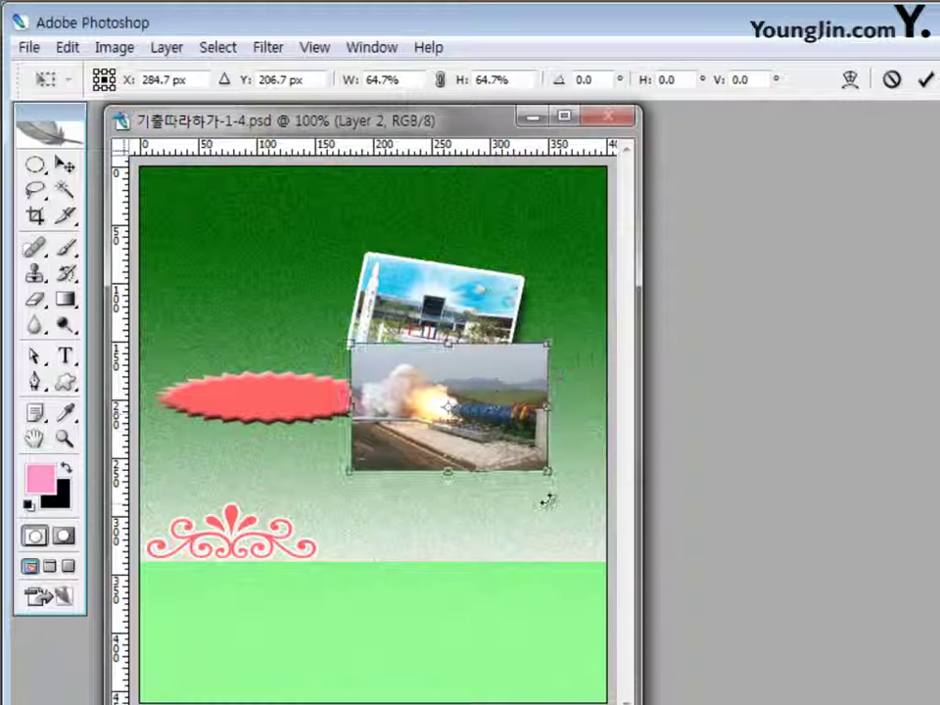
left_click_drag(547, 501, 569, 468)
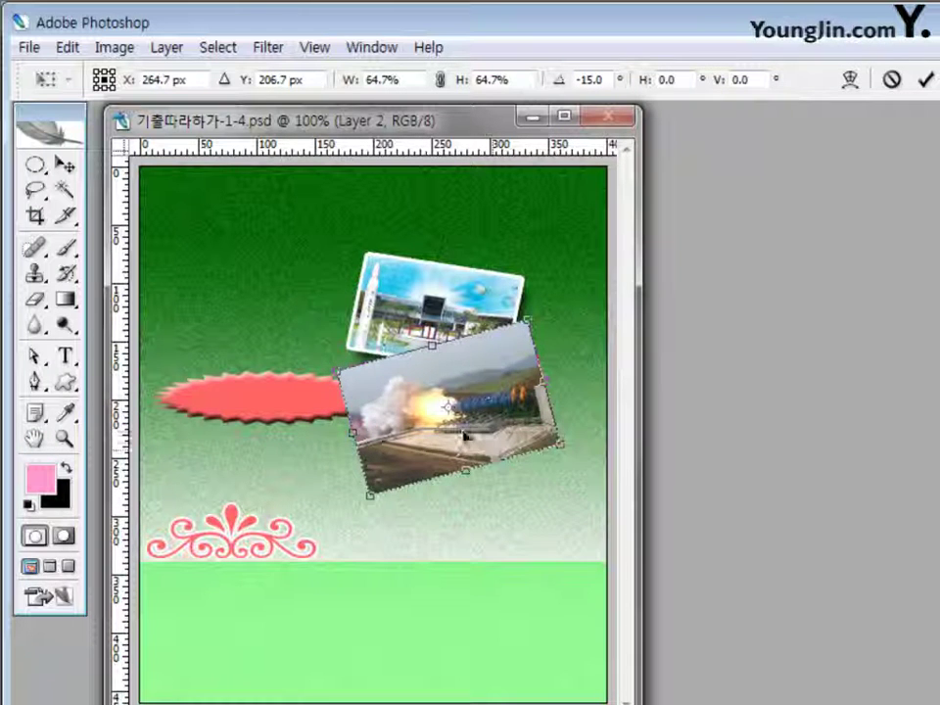
left_click_drag(464, 435, 496, 428)
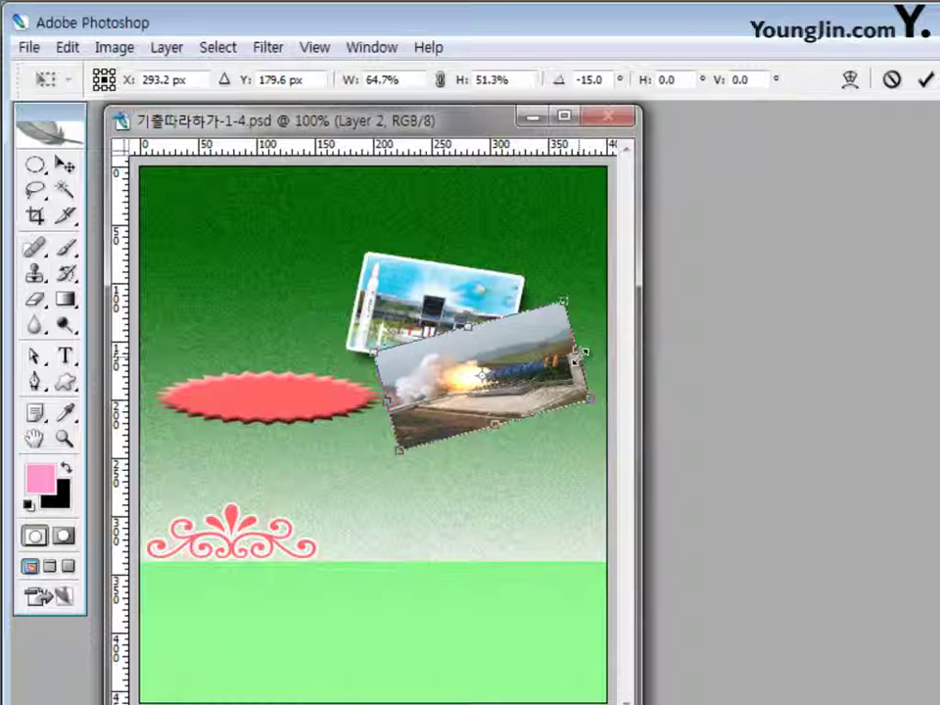
left_click_drag(579, 357, 555, 363)
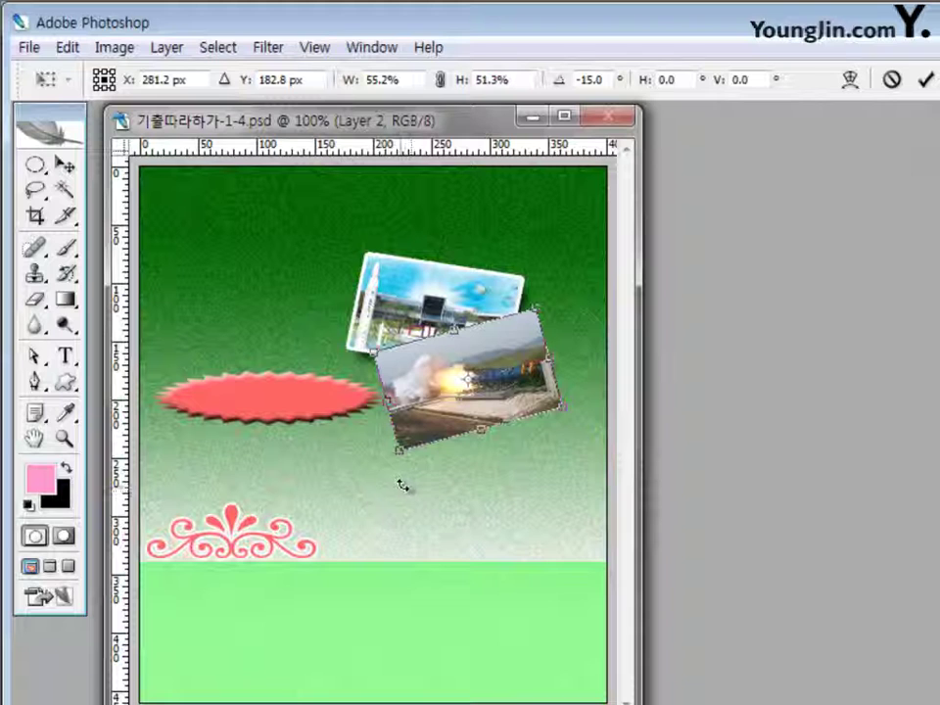
left_click_drag(391, 473, 380, 467)
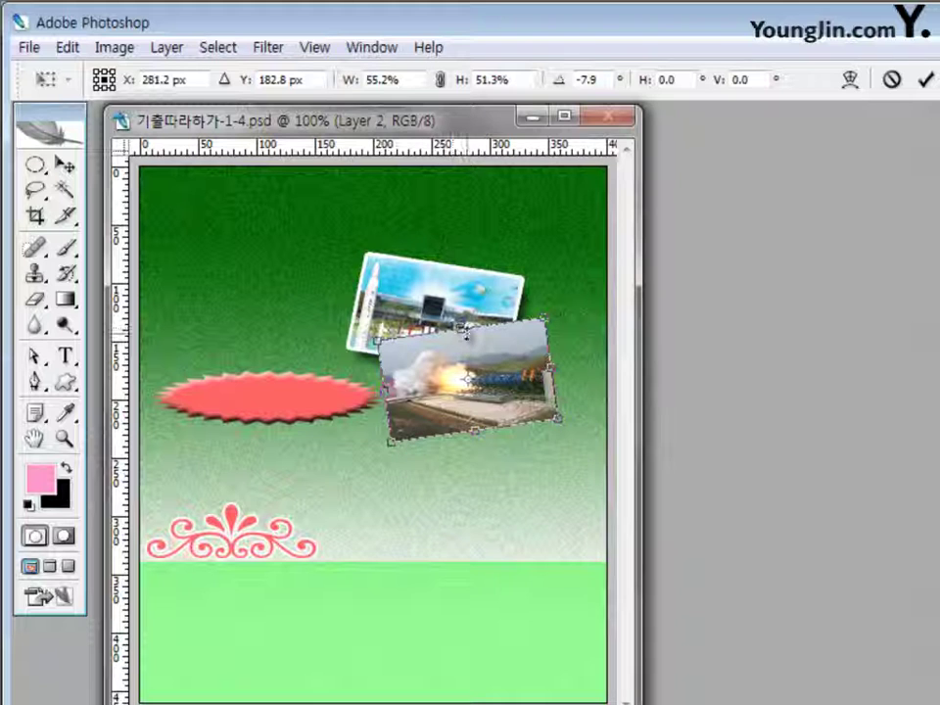
left_click_drag(466, 334, 465, 343)
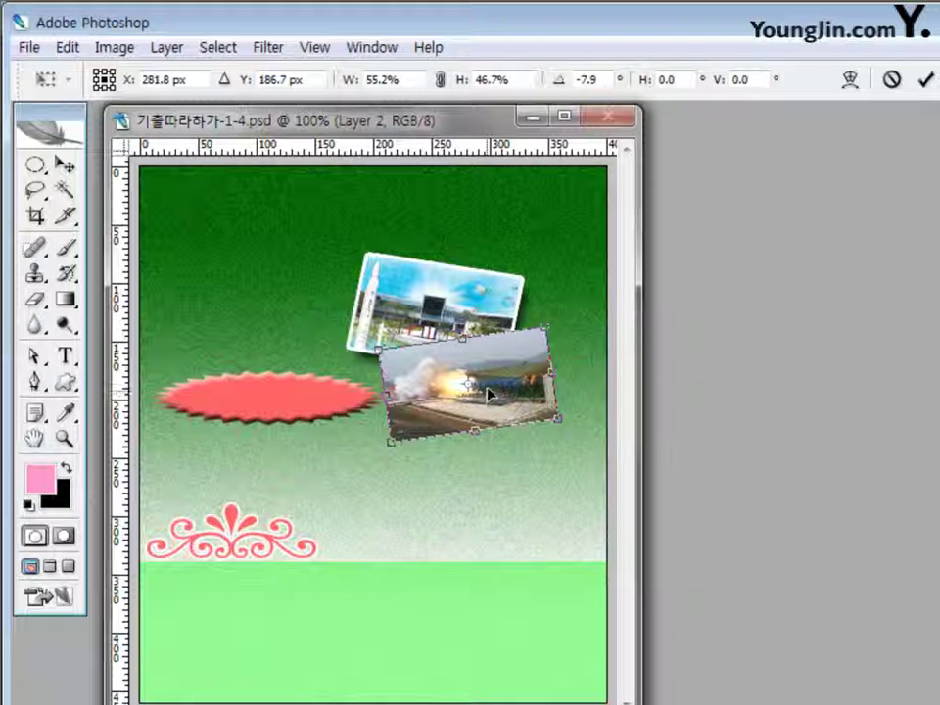
left_click_drag(552, 373, 547, 375)
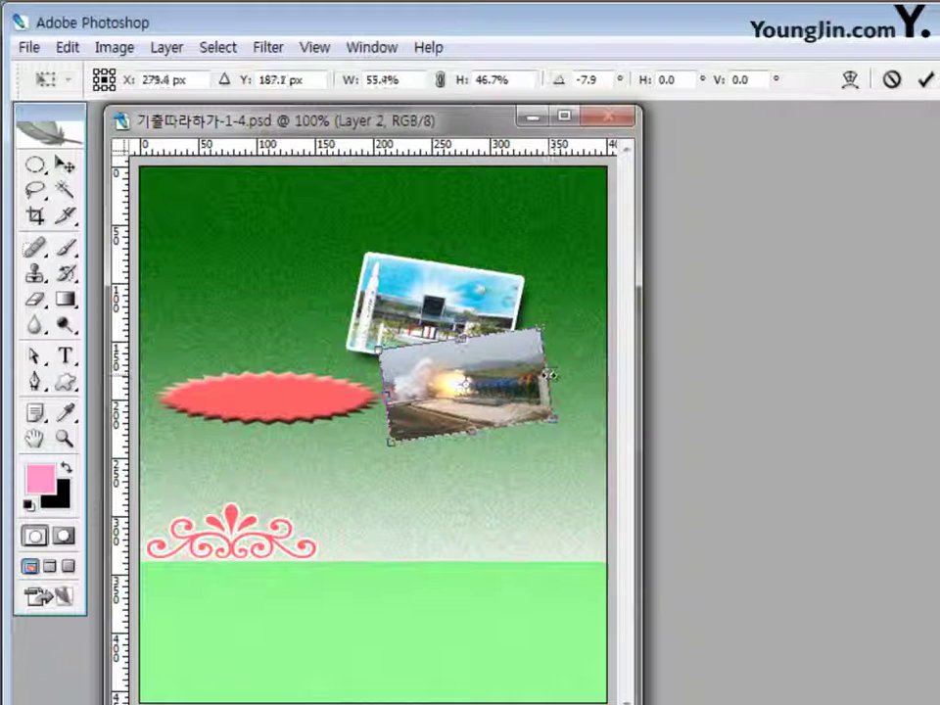
double_click(515, 384)
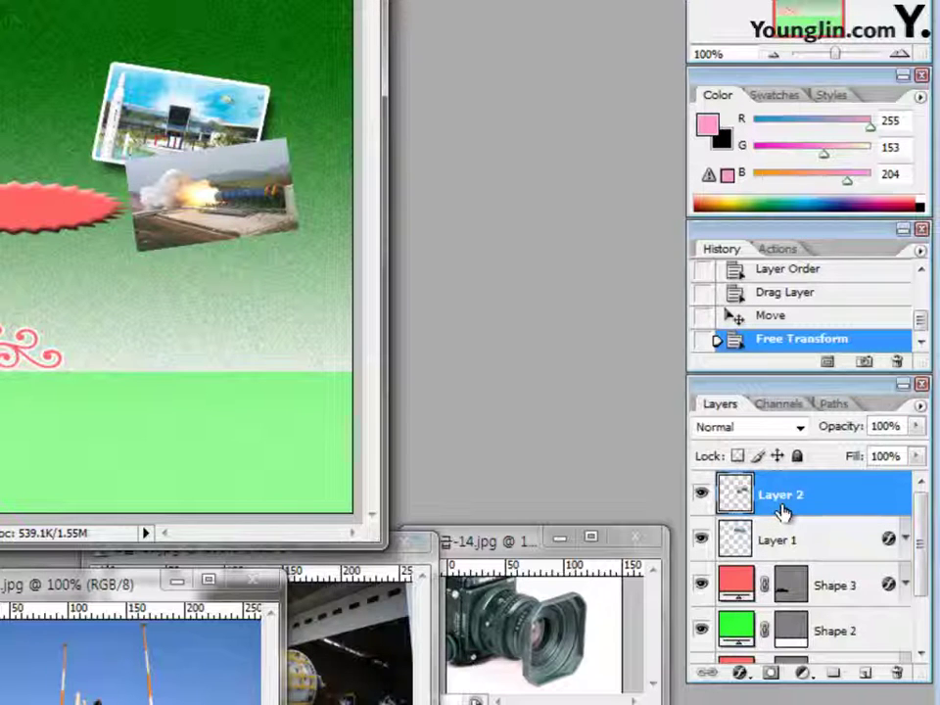
- Copy the building photo's layer style and paste it onto the rocket test image layer
left_click(785, 545)
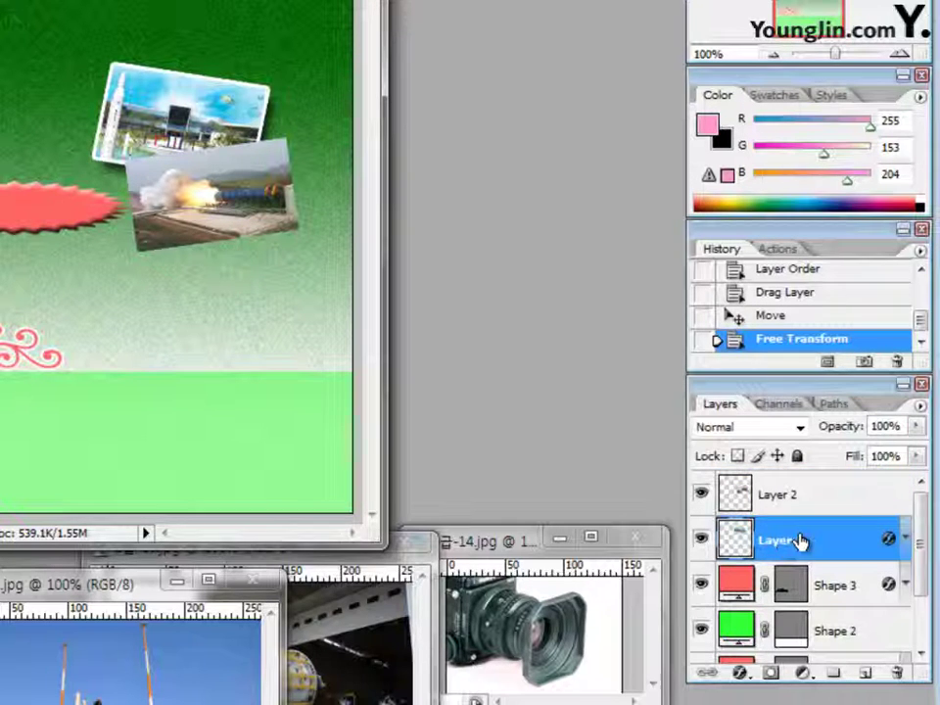
right_click(763, 540)
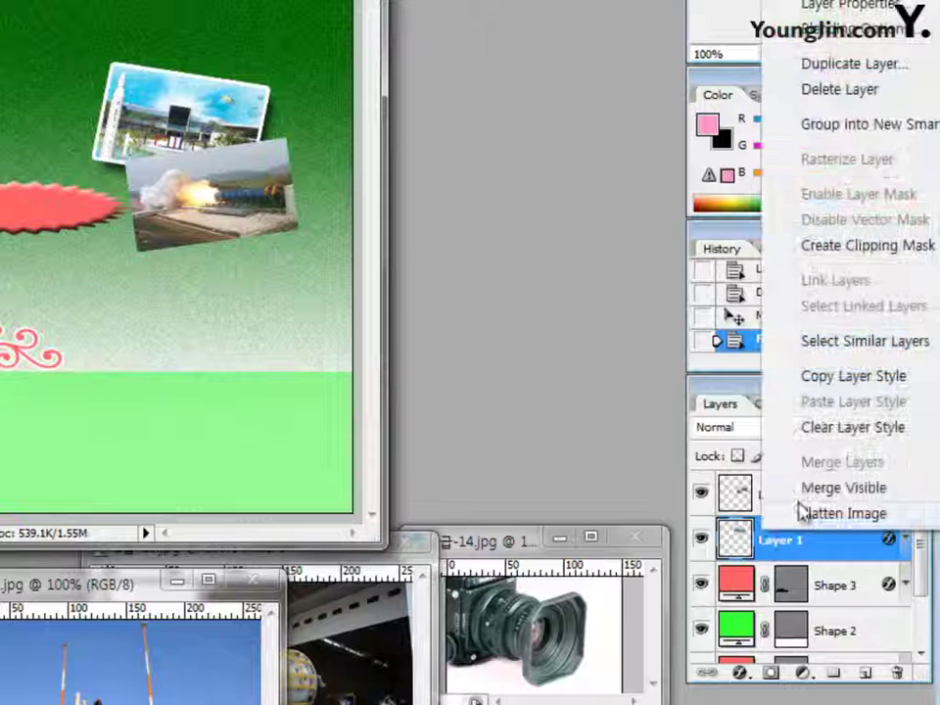
left_click(819, 378)
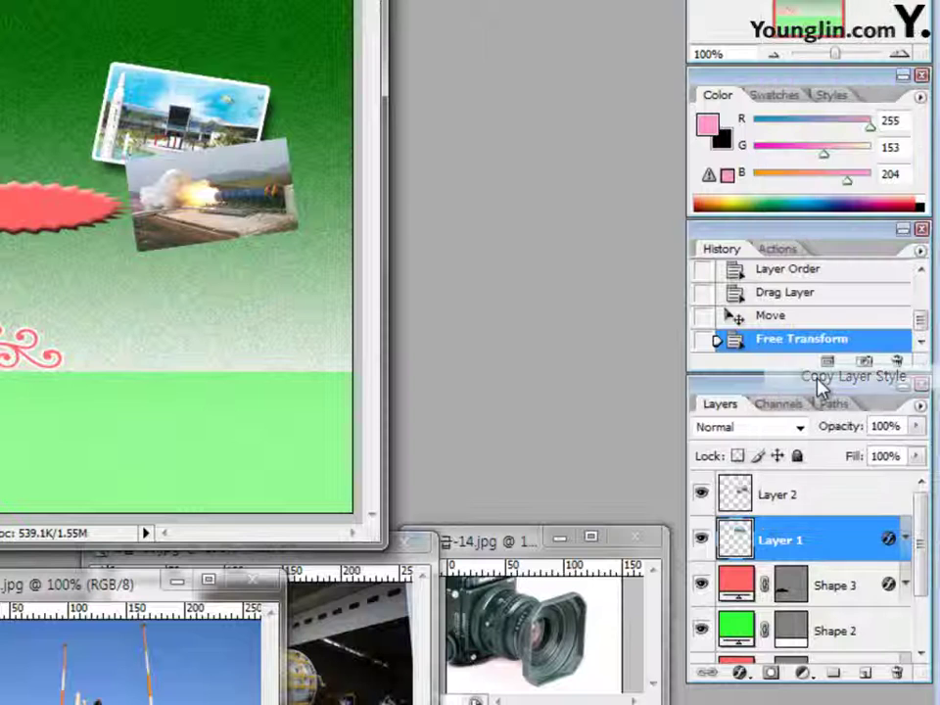
left_click(769, 489)
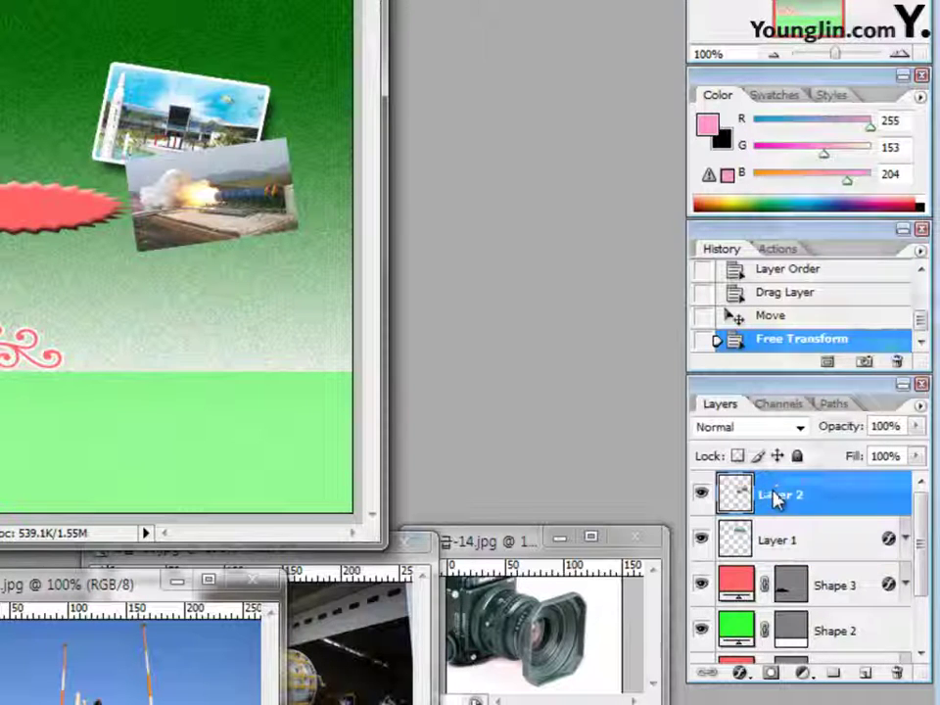
right_click(776, 497)
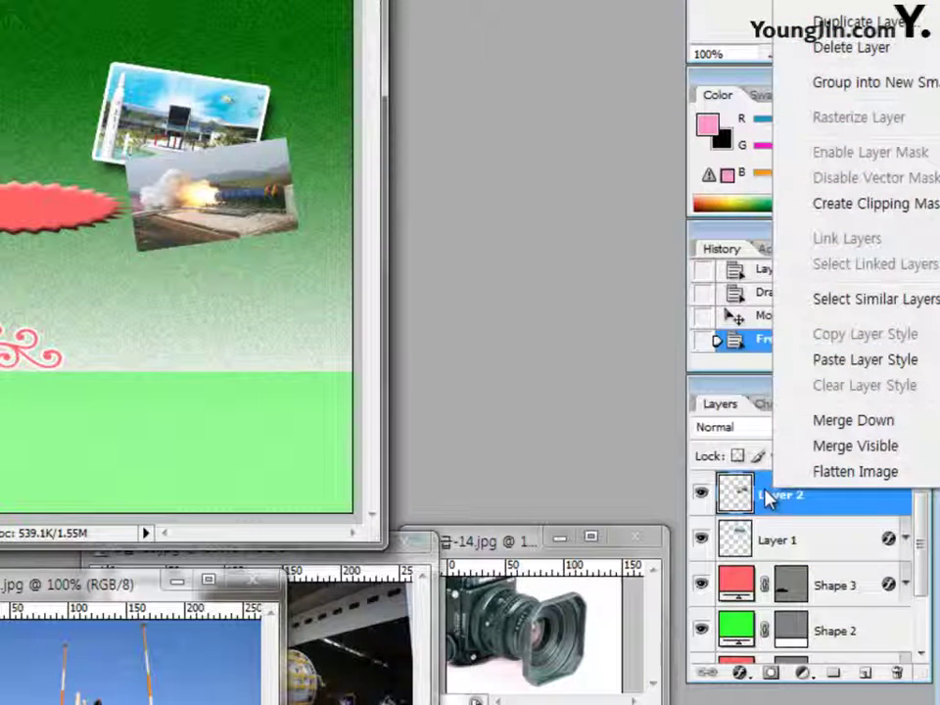
left_click(819, 361)
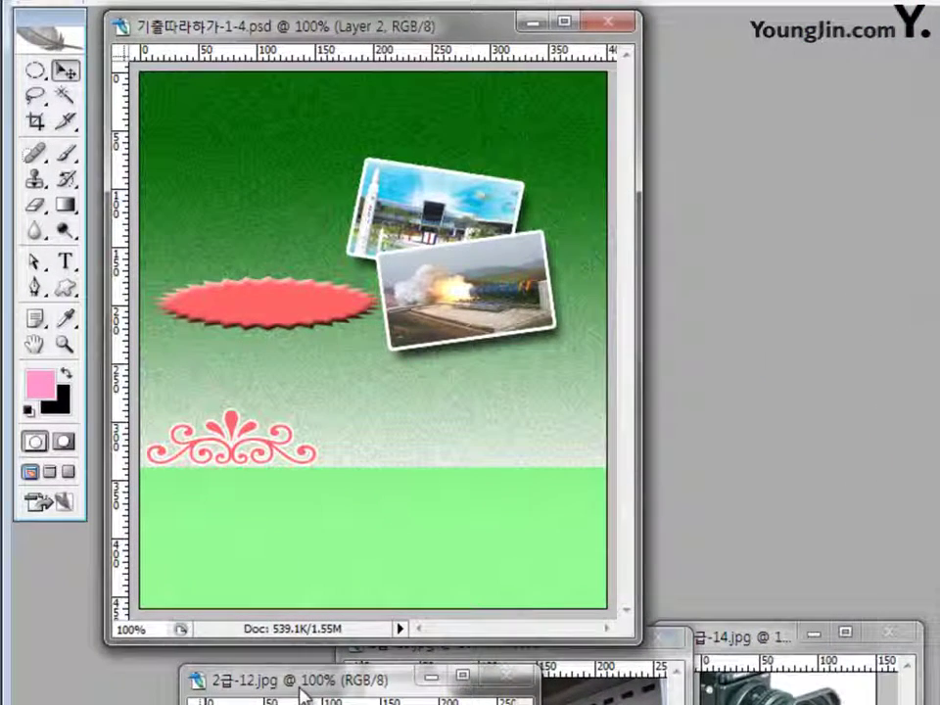
- Copy the 2급-12.jpg launch pad image into the 기출따라하가-1-4 canvas as a new layer
left_click(294, 680)
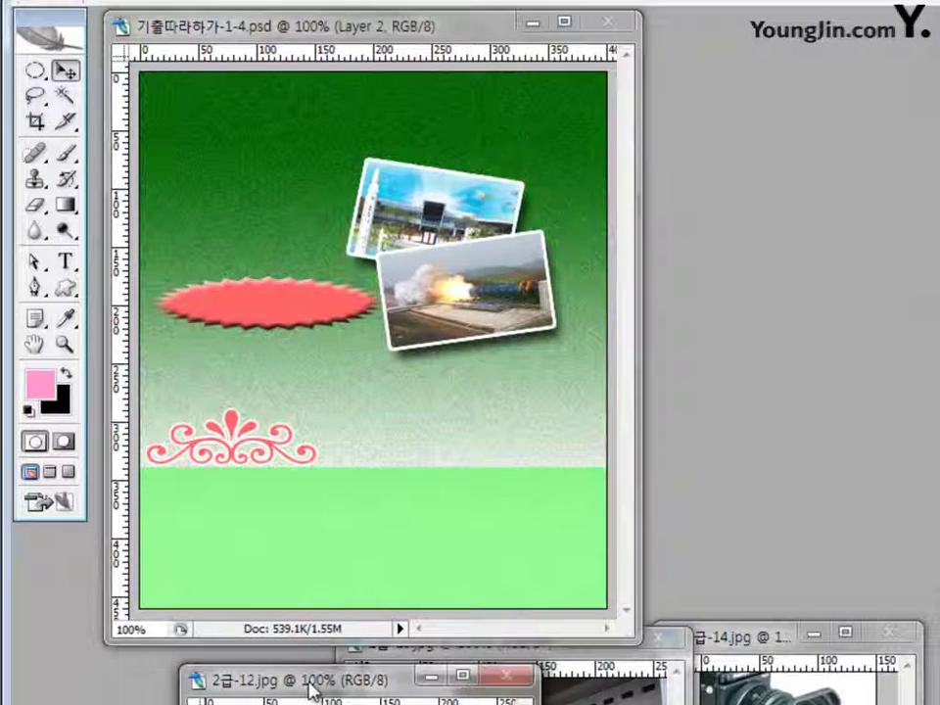
left_click_drag(345, 688, 264, 399)
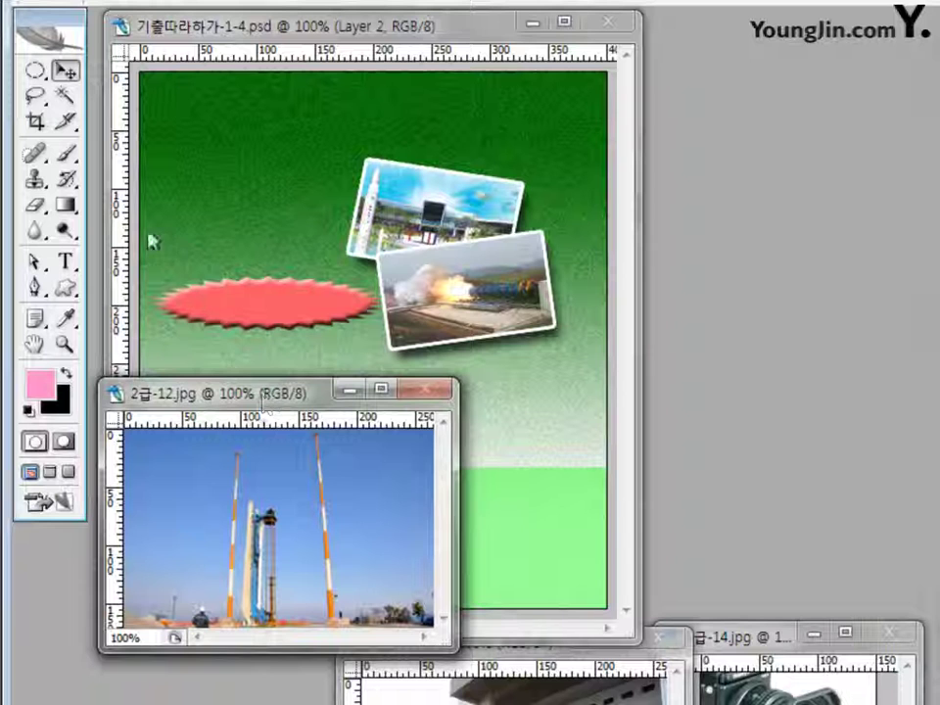
left_click_drag(196, 432, 413, 456)
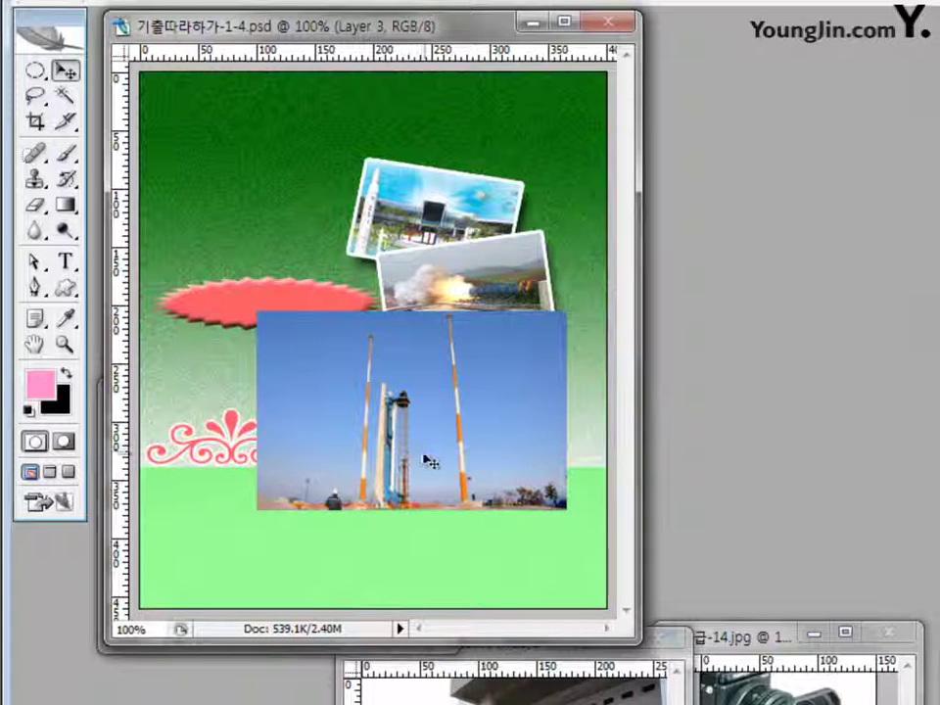
- Free Transform the launch pad photo to about half size over the rocket test image's lower right, and paste the copied layer style onto it
key("ctrl+t")
left_click_drag(261, 317, 408, 395)
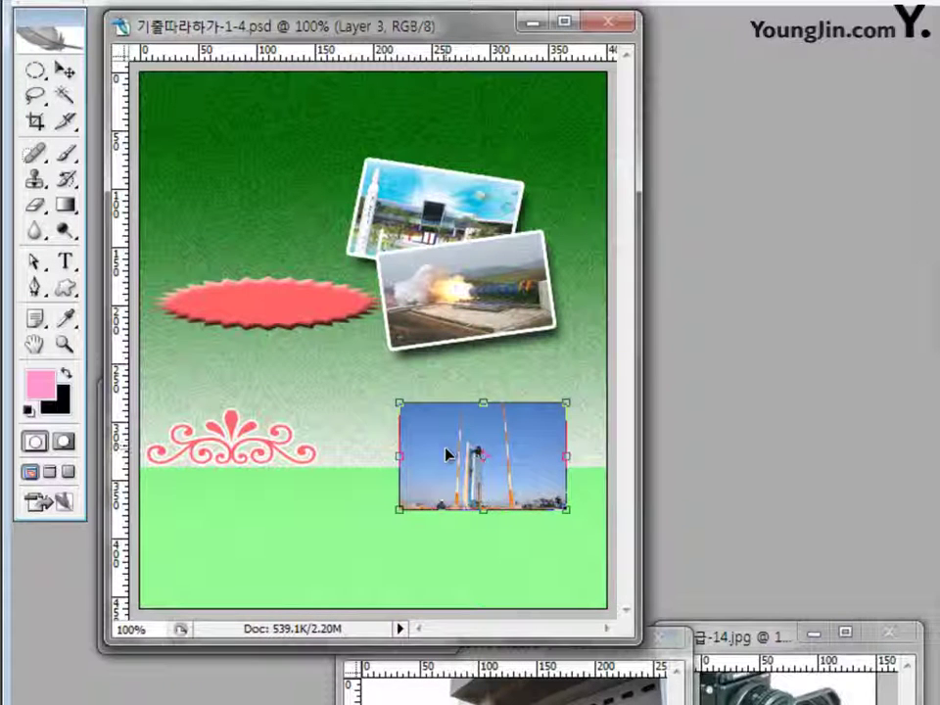
left_click_drag(456, 443, 466, 368)
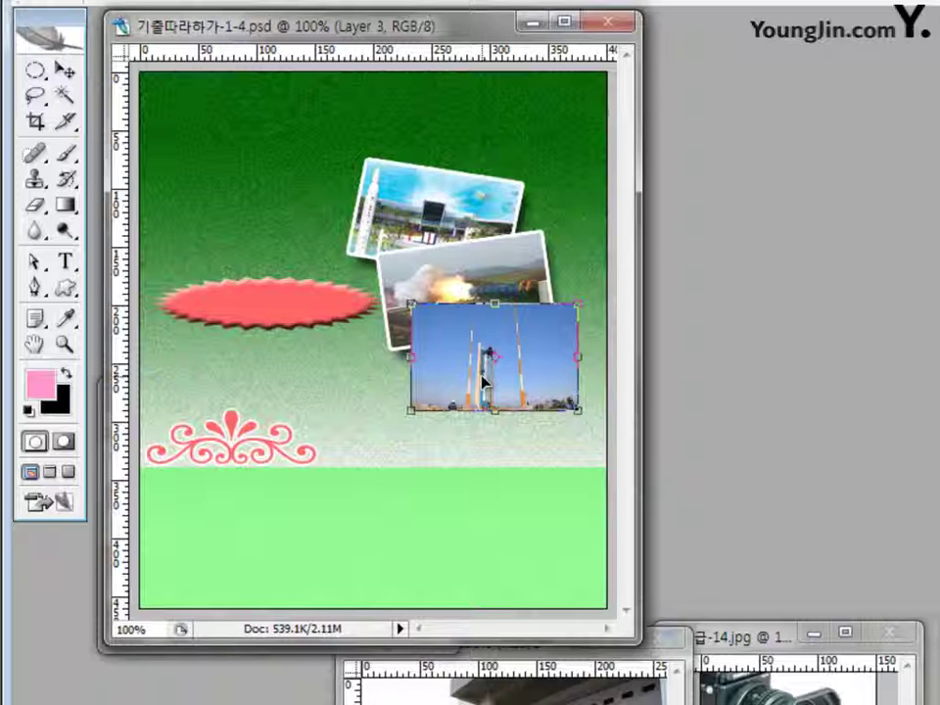
left_click_drag(493, 387, 487, 378)
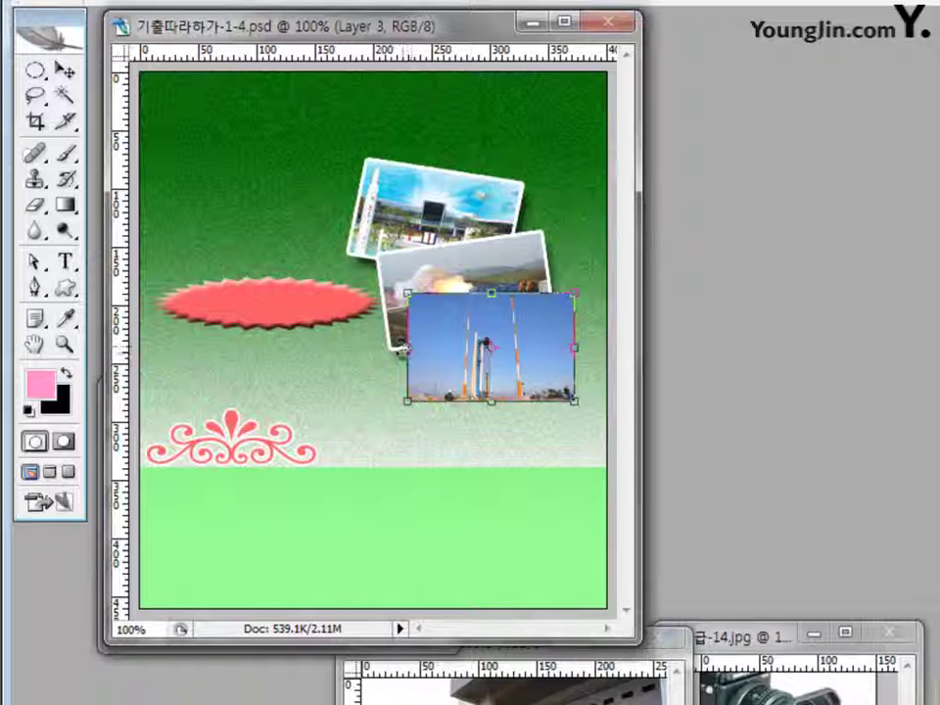
left_click_drag(404, 349, 417, 348)
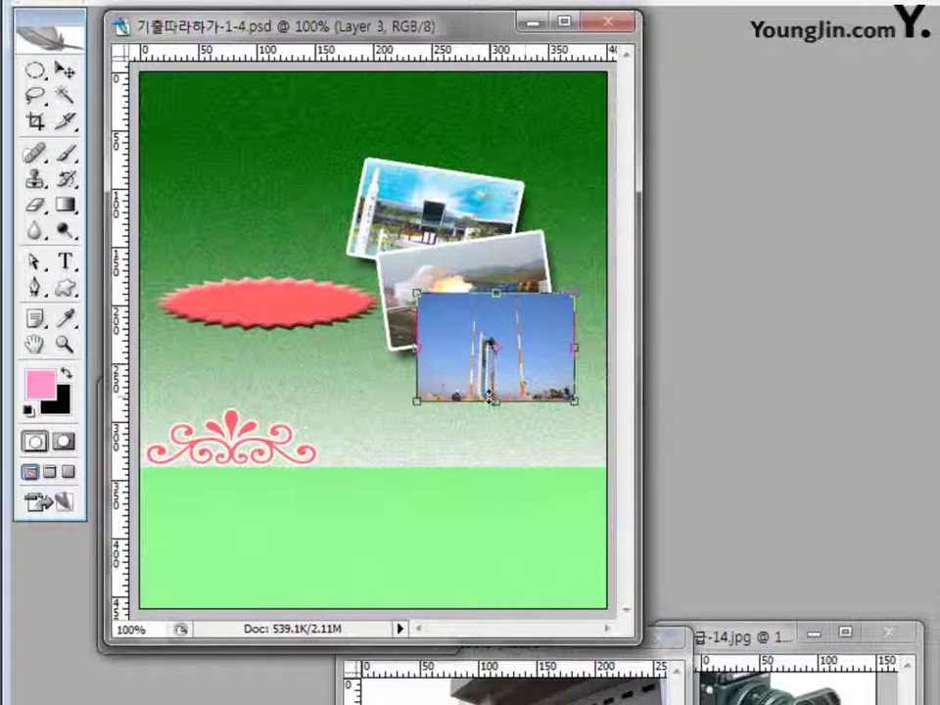
left_click_drag(489, 400, 491, 389)
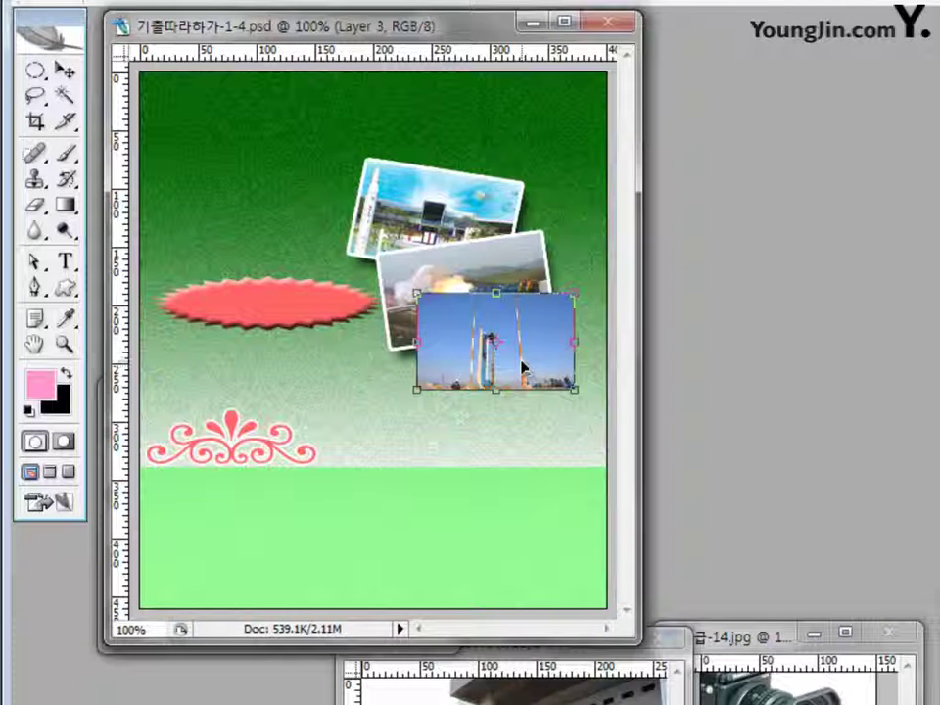
key("Return")
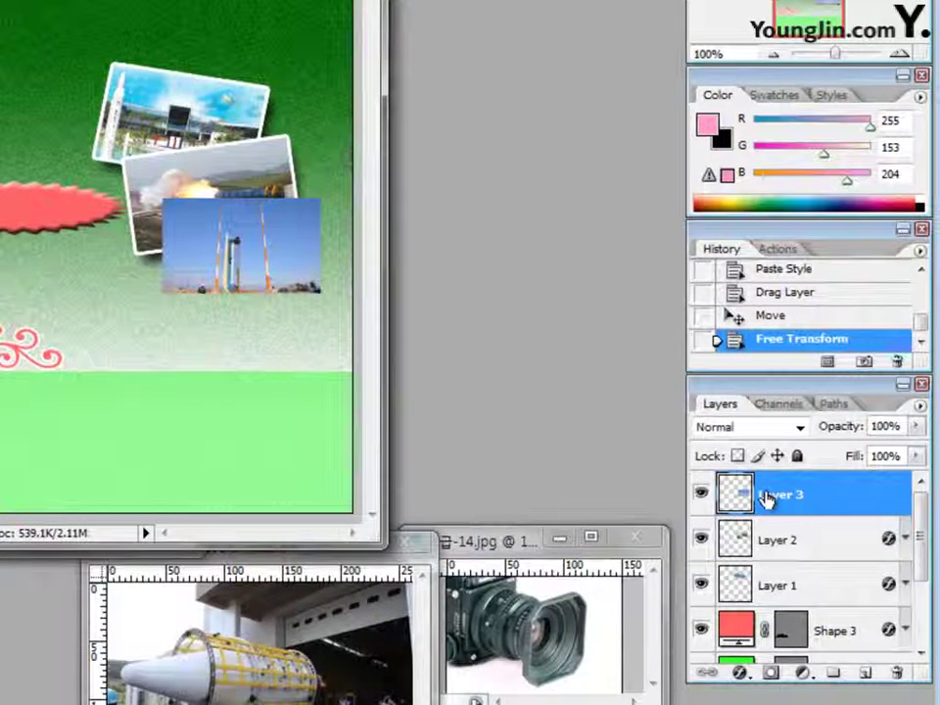
right_click(767, 500)
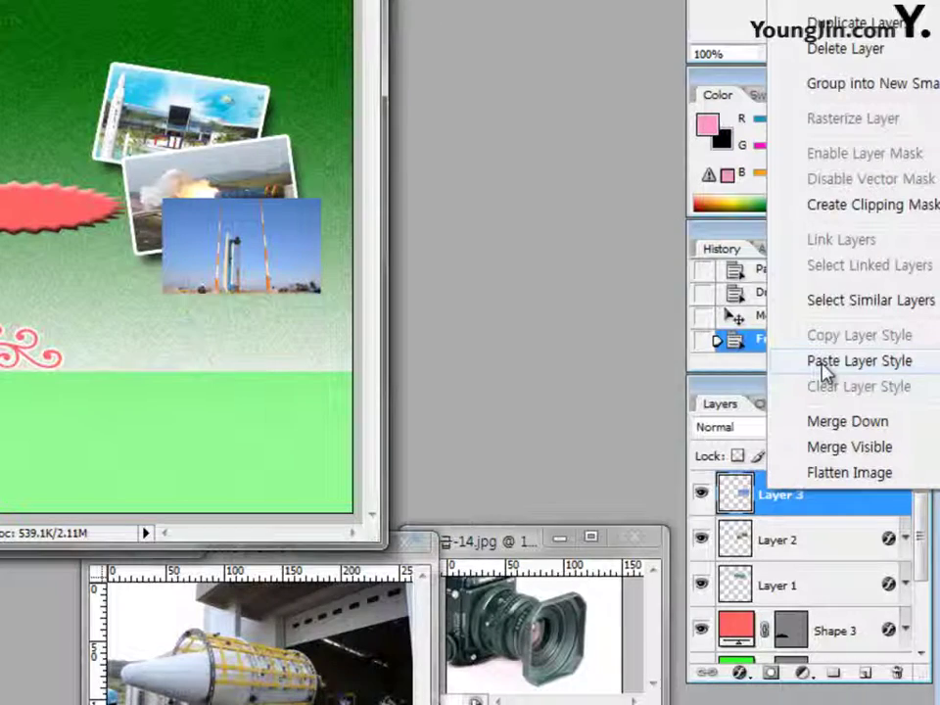
left_click(823, 370)
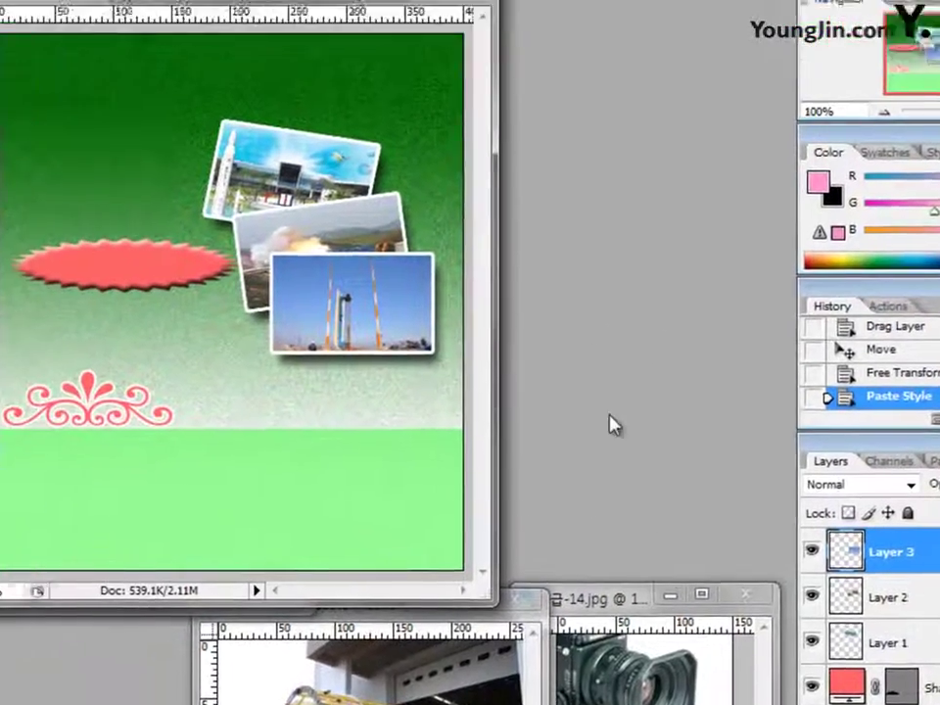
- Copy the 2급-13.jpg rocket stage image into the 기출따라하가-1-4 canvas and place it below the launch pad photo
left_click_drag(373, 609, 320, 583)
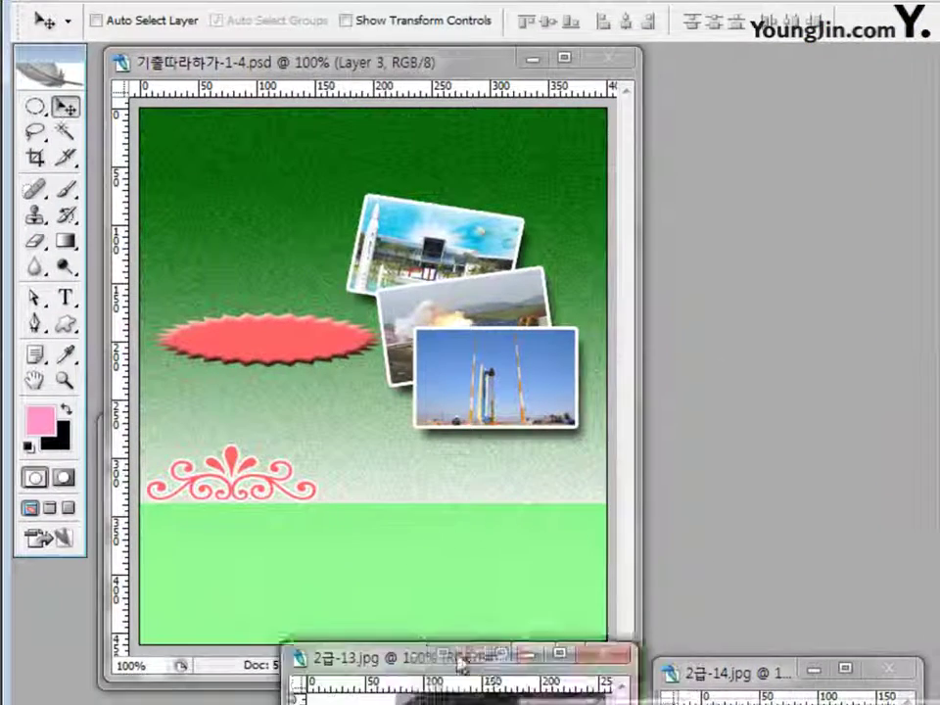
left_click_drag(461, 664, 287, 462)
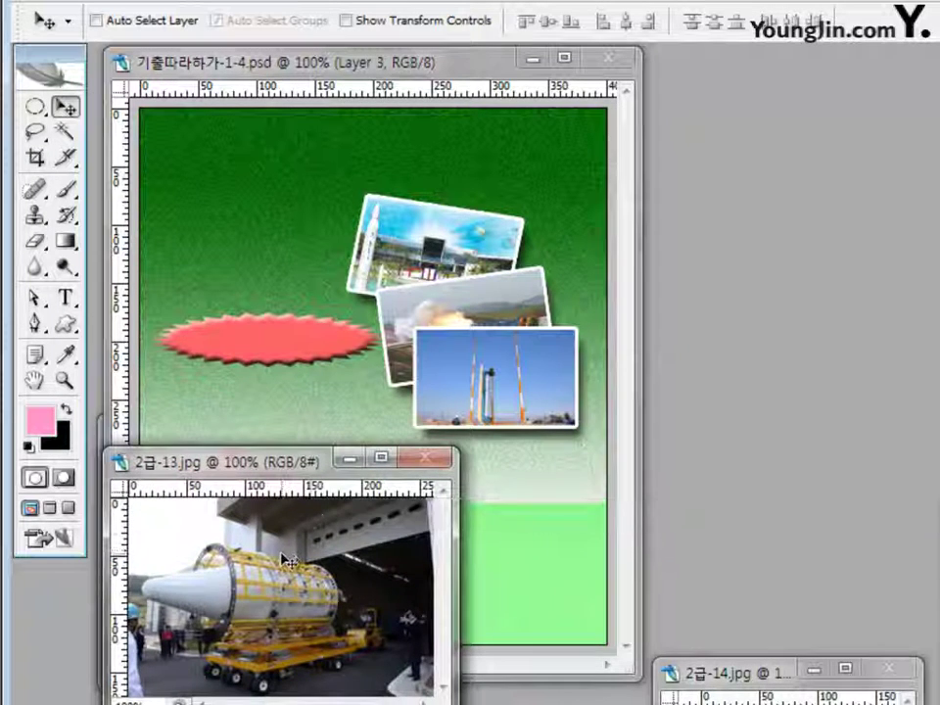
left_click_drag(287, 560, 473, 460)
left_click_drag(494, 502, 411, 501)
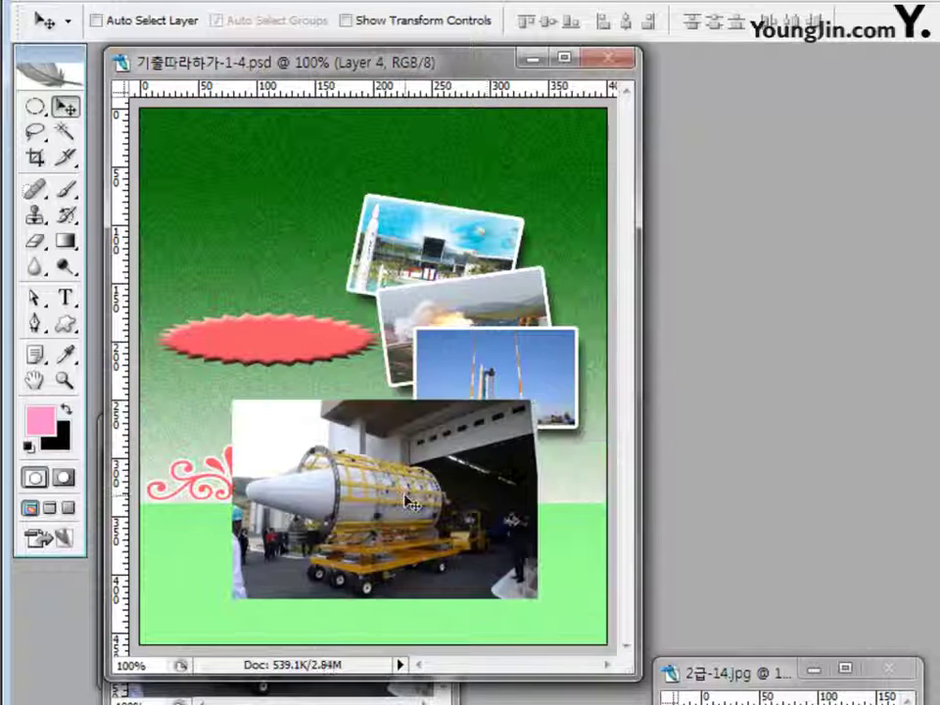
- Free Transform the rocket stage photo to 53.6% width and 46.5% height, rotated 12.0°, overlapping the launch pad photo's lower edge
key("ctrl+t")
left_click_drag(235, 400, 367, 489)
left_click_drag(516, 559, 530, 495)
left_click_drag(562, 542, 546, 565)
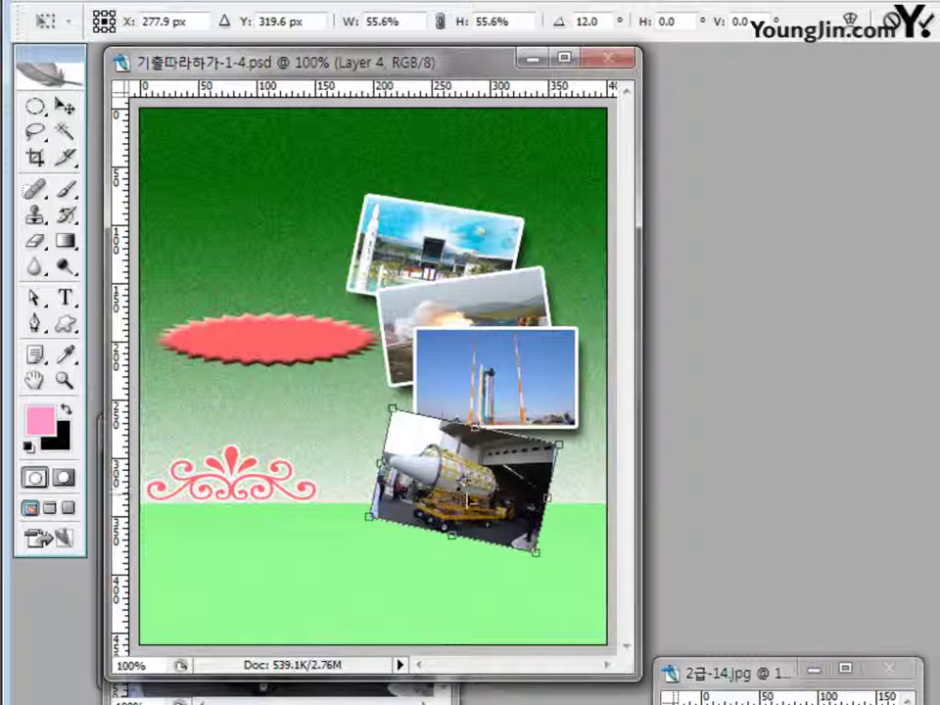
left_click_drag(469, 497, 478, 491)
left_click_drag(477, 490, 469, 516)
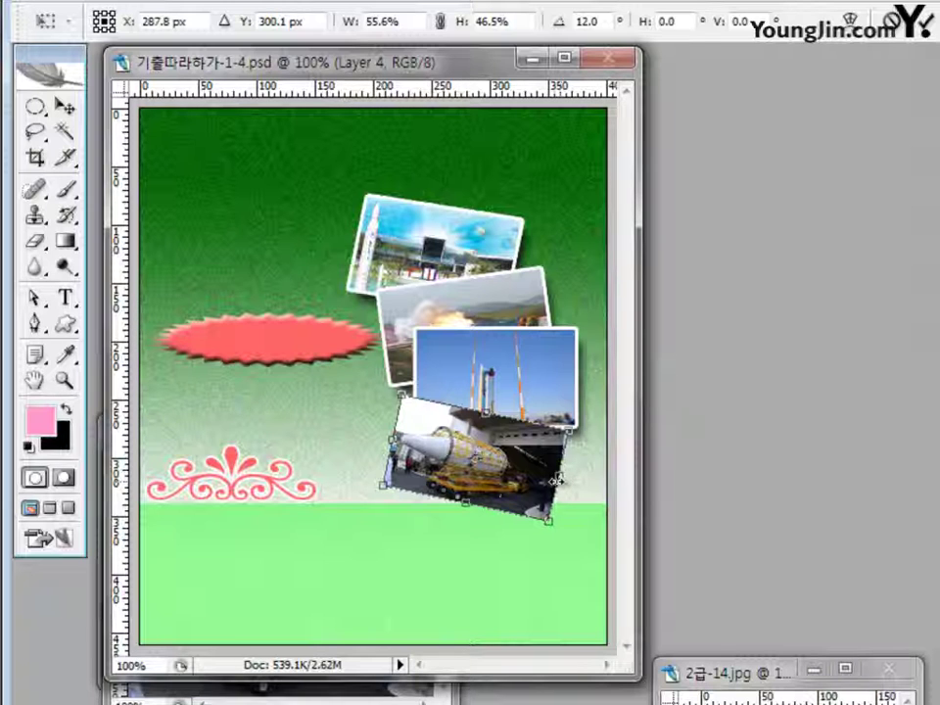
left_click_drag(557, 480, 552, 475)
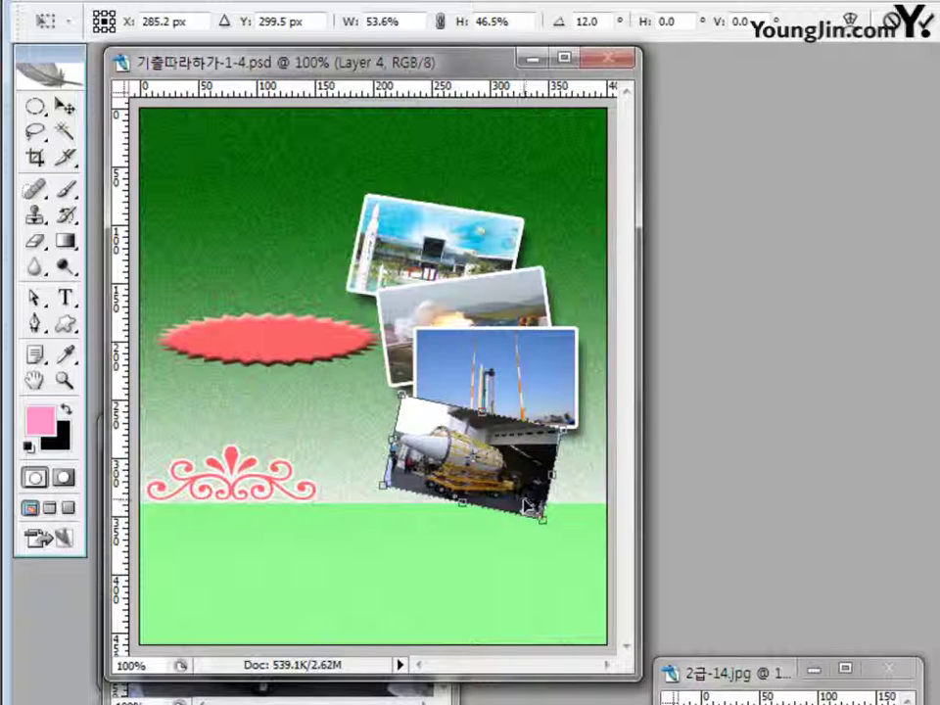
- Nudge the rocket stage photo 5 px down and 1 px left, rotate it to 15.9°, and apply the transformation
key("Down")
key("Down")
key("Down")
key("Down")
key("Down")
key("Left")
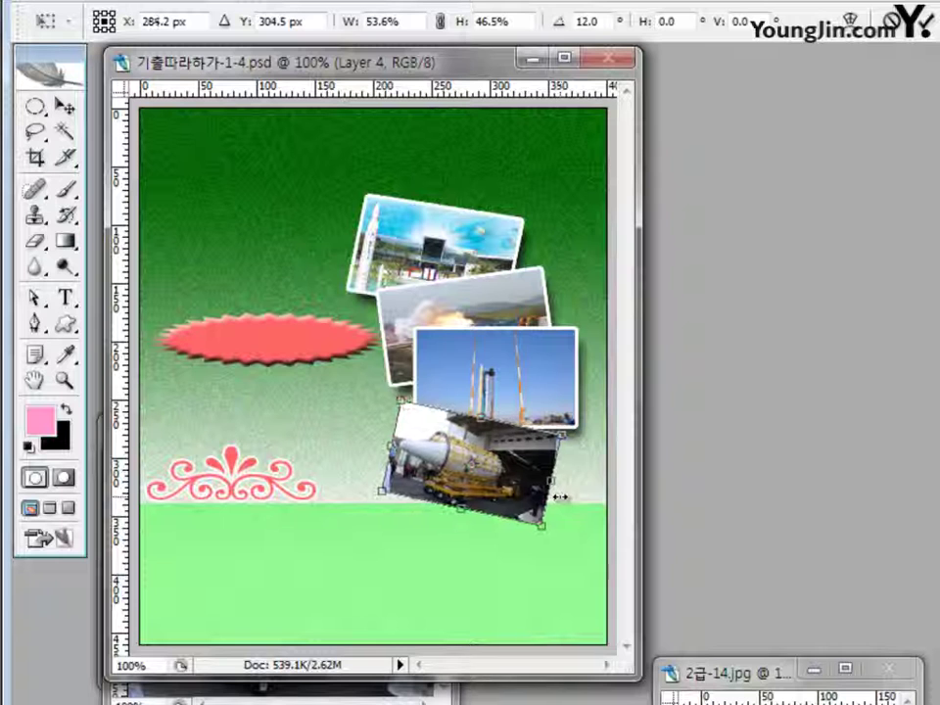
left_click_drag(550, 546, 541, 549)
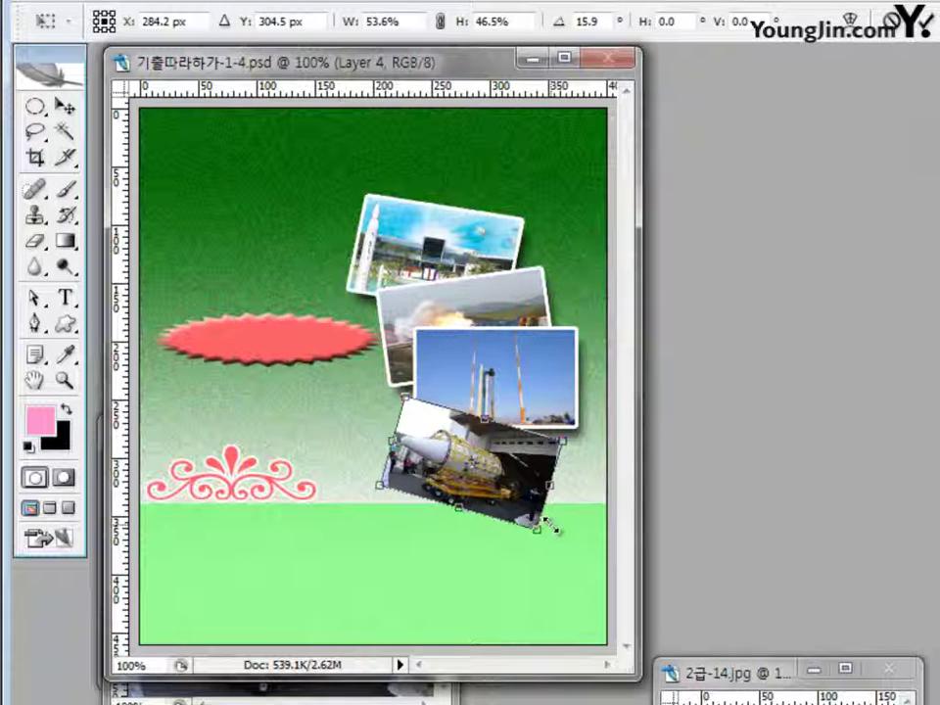
key("Return")
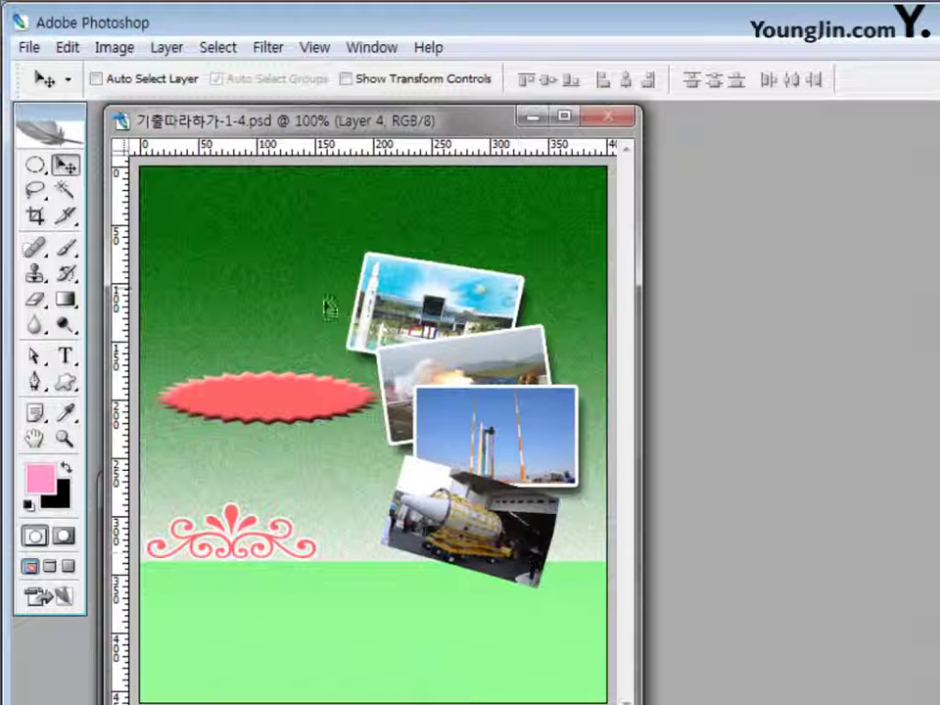
- Apply the Rough Pastels filter to the rocket stage photo and paste the copied layer style onto it
left_click(265, 49)
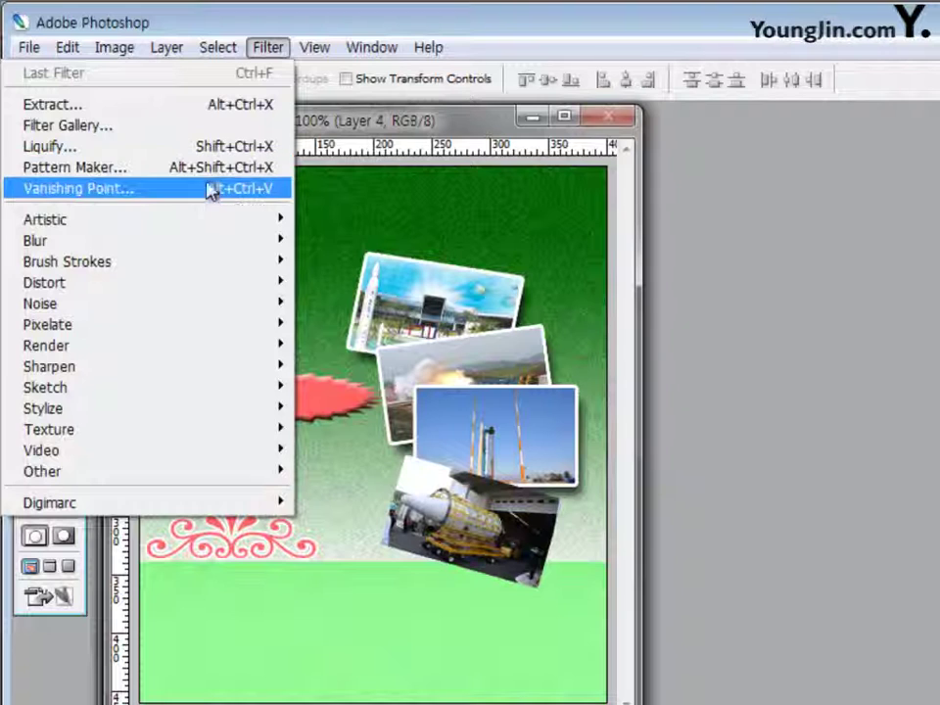
mouse_move(194, 228)
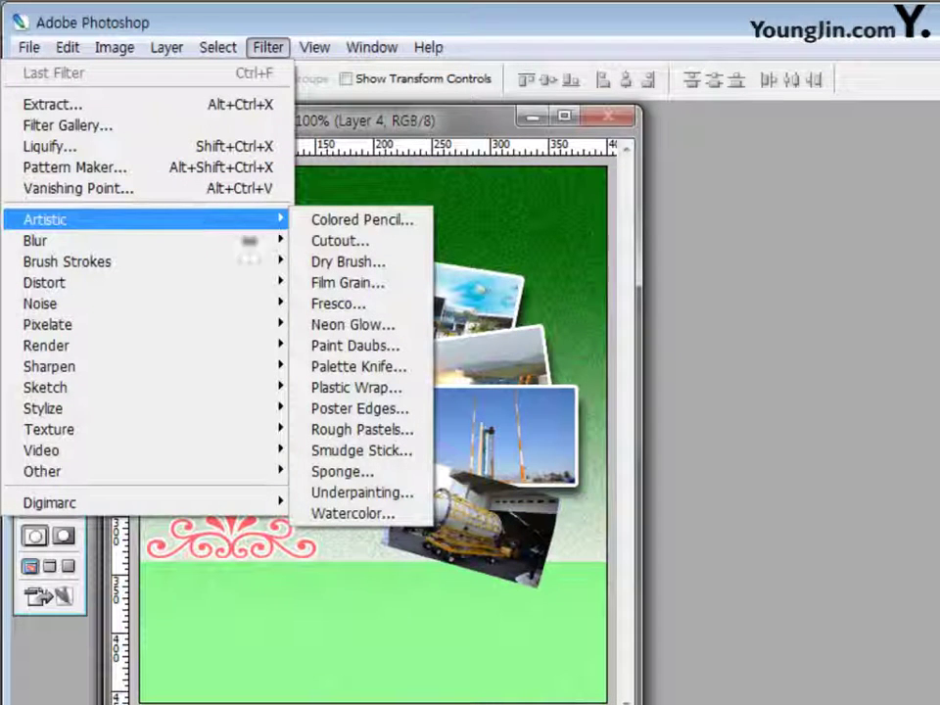
left_click(382, 431)
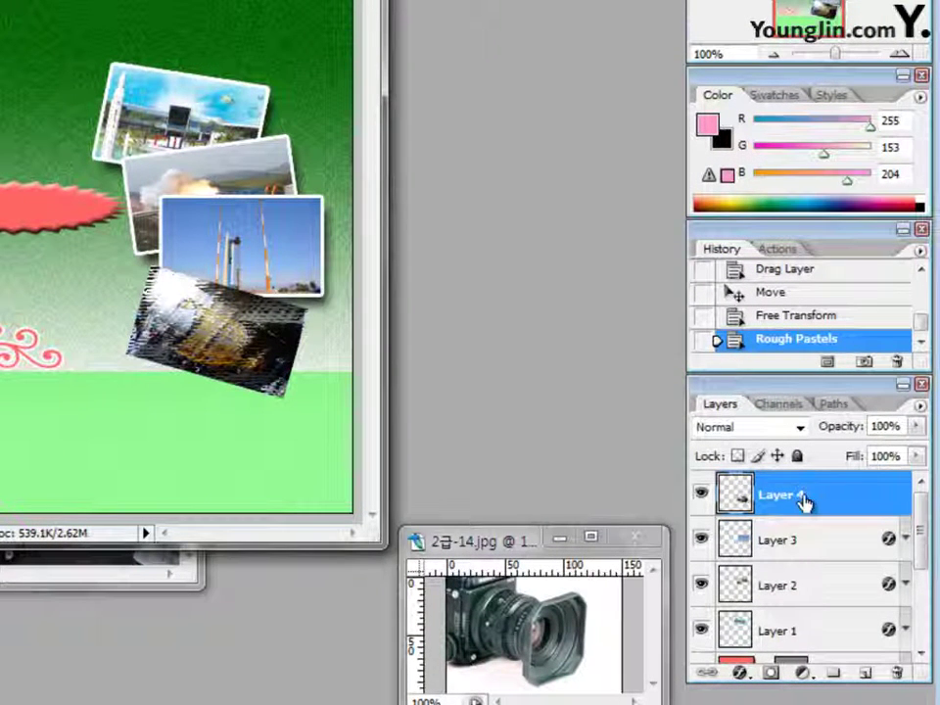
right_click(774, 501)
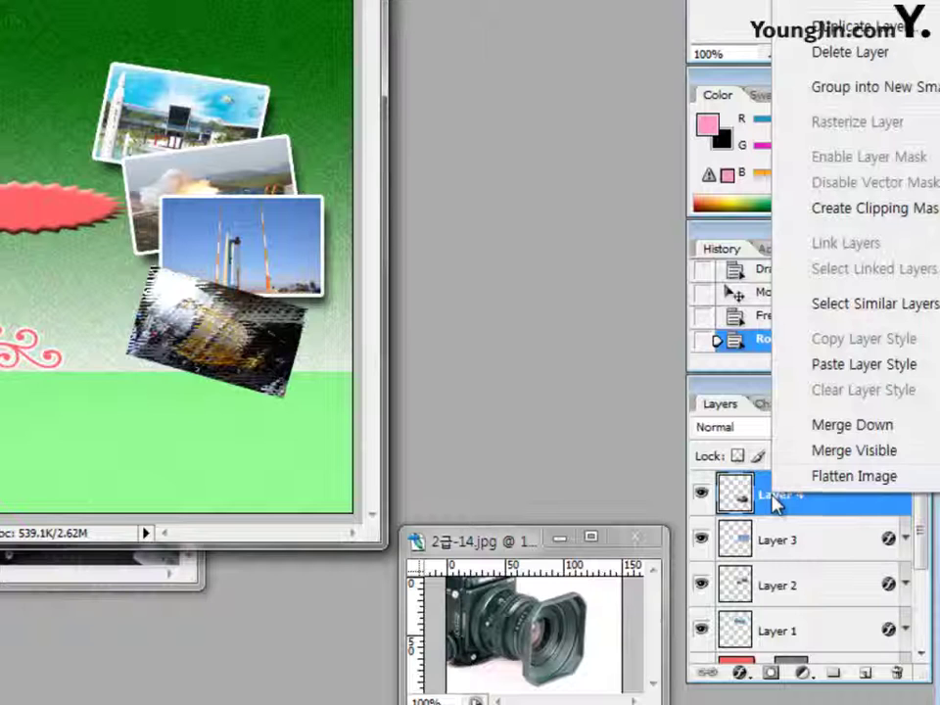
left_click(831, 366)
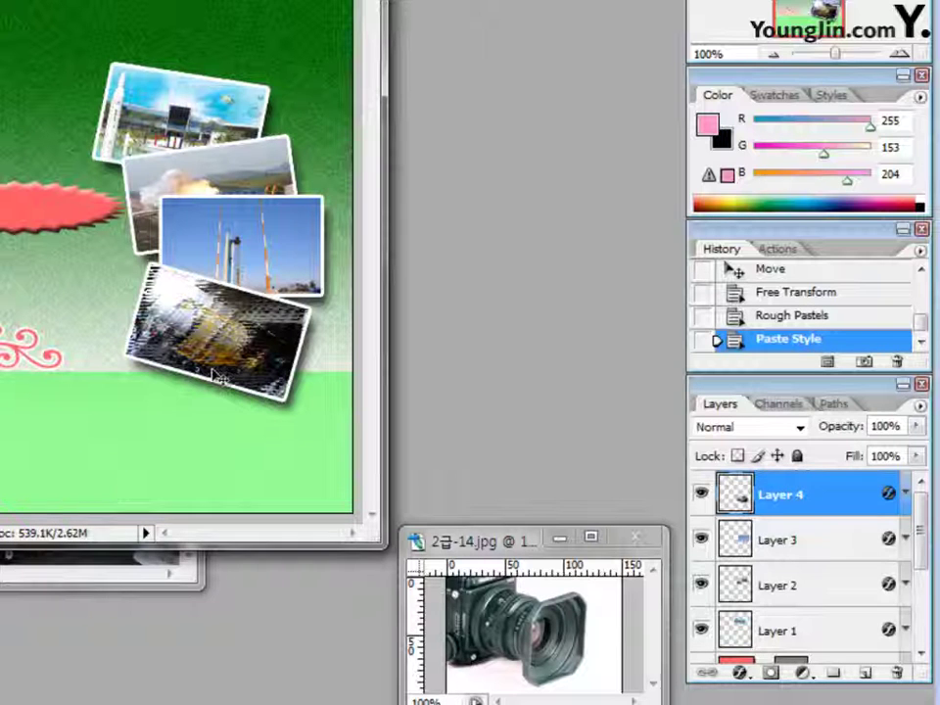
- Move the translucent green rectangle layer, Shape 2, to the top of the layer stack and hide its path outline
left_click_drag(925, 564, 925, 592)
left_click(852, 657)
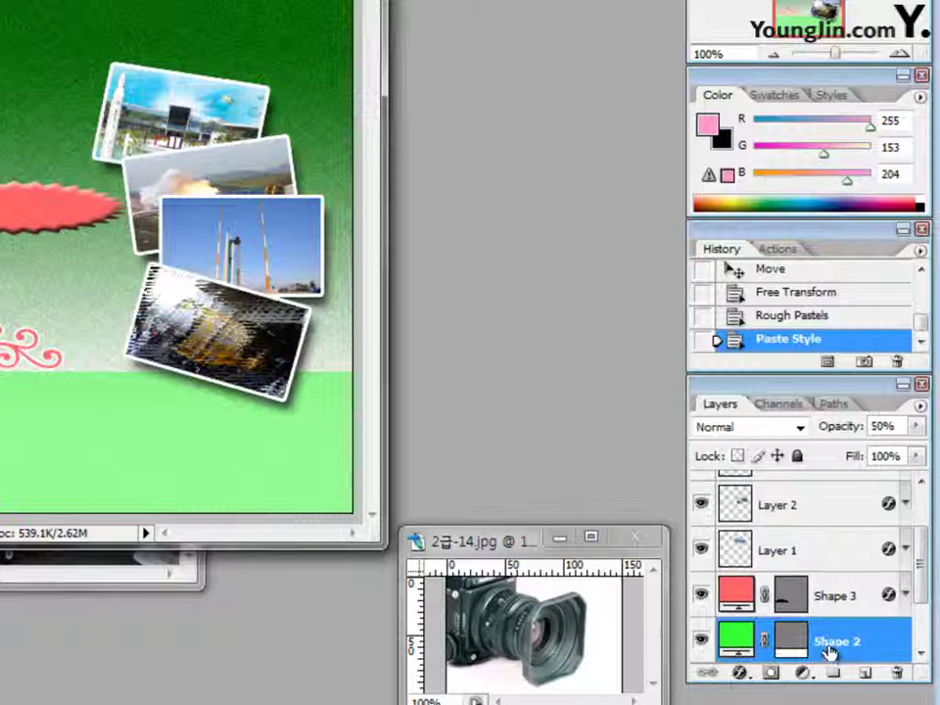
left_click_drag(829, 651, 846, 495)
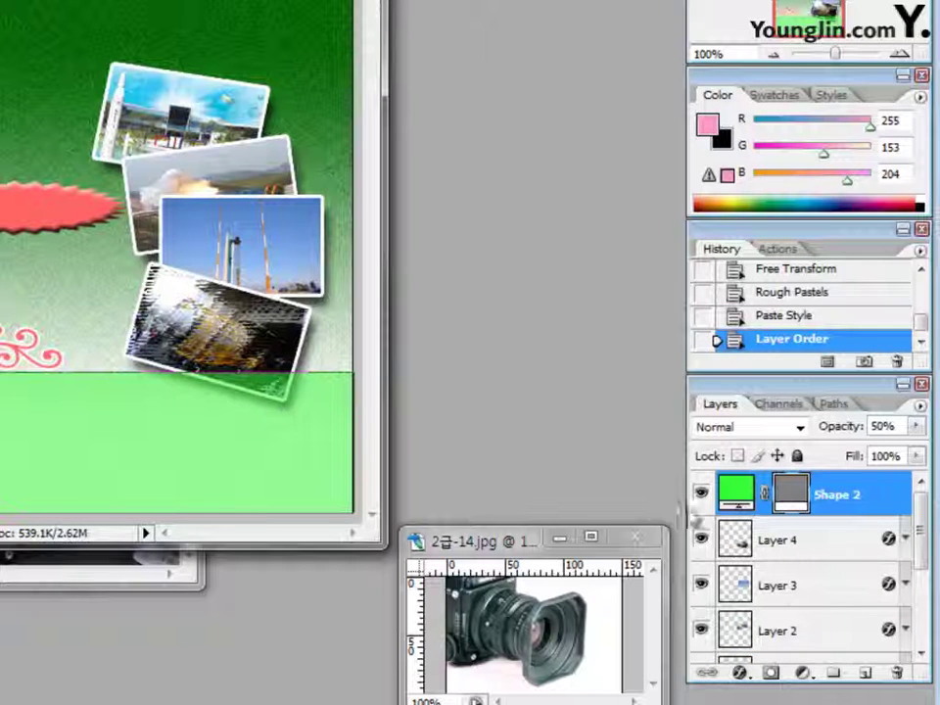
left_click(850, 544)
left_click(873, 497)
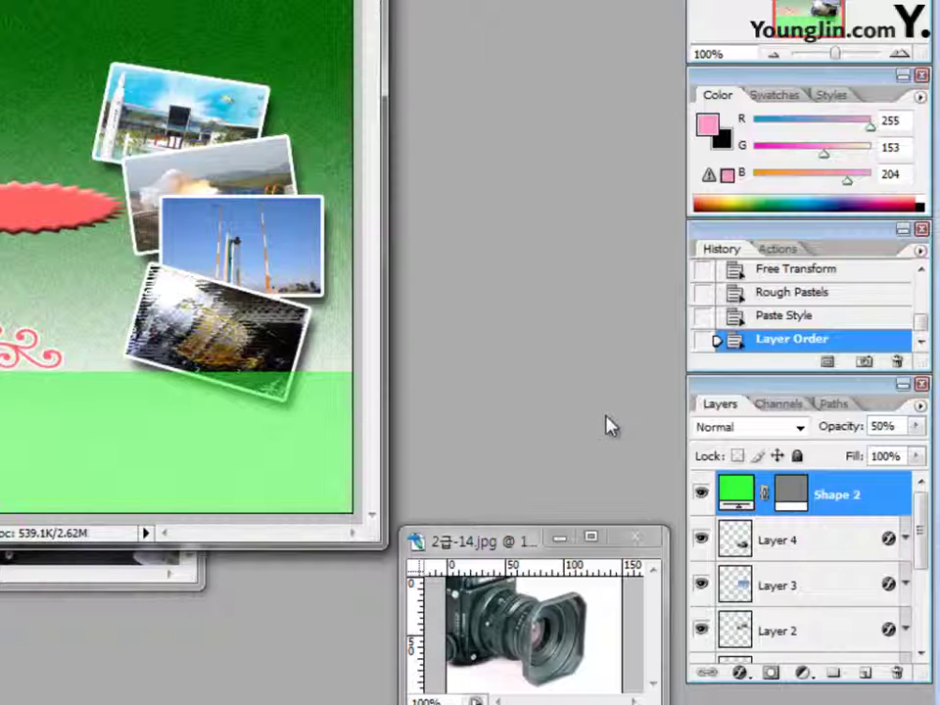
- Select the camera in 2급-14.jpg by picking its white background with the Magic Wand at tolerance 20 and inverting the selection
left_click_drag(490, 542, 0, 135)
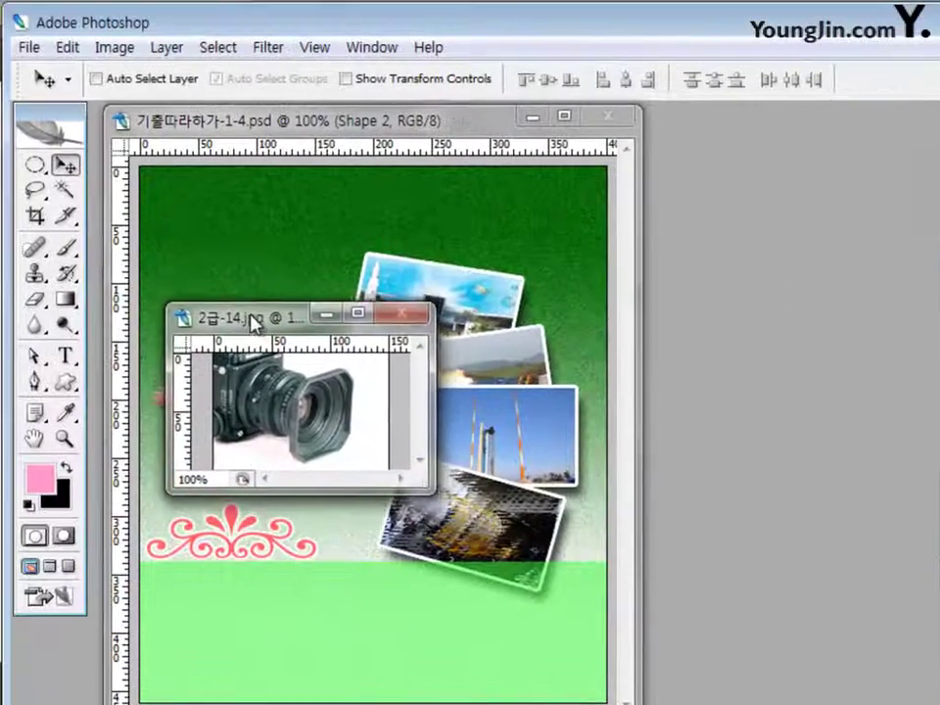
left_click_drag(253, 324, 225, 224)
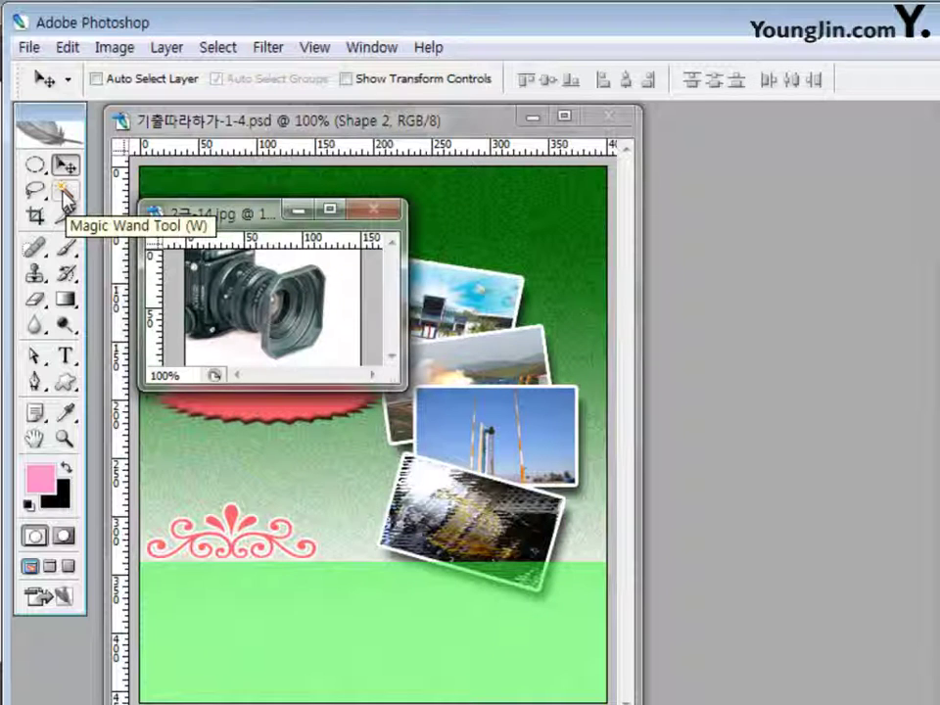
left_click(64, 192)
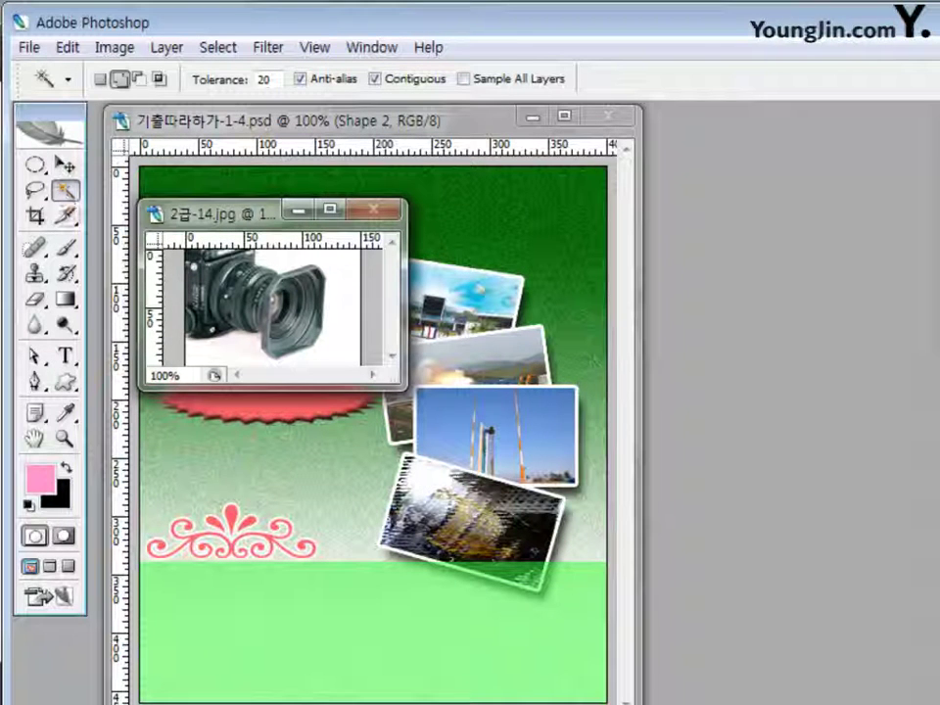
left_click(235, 349)
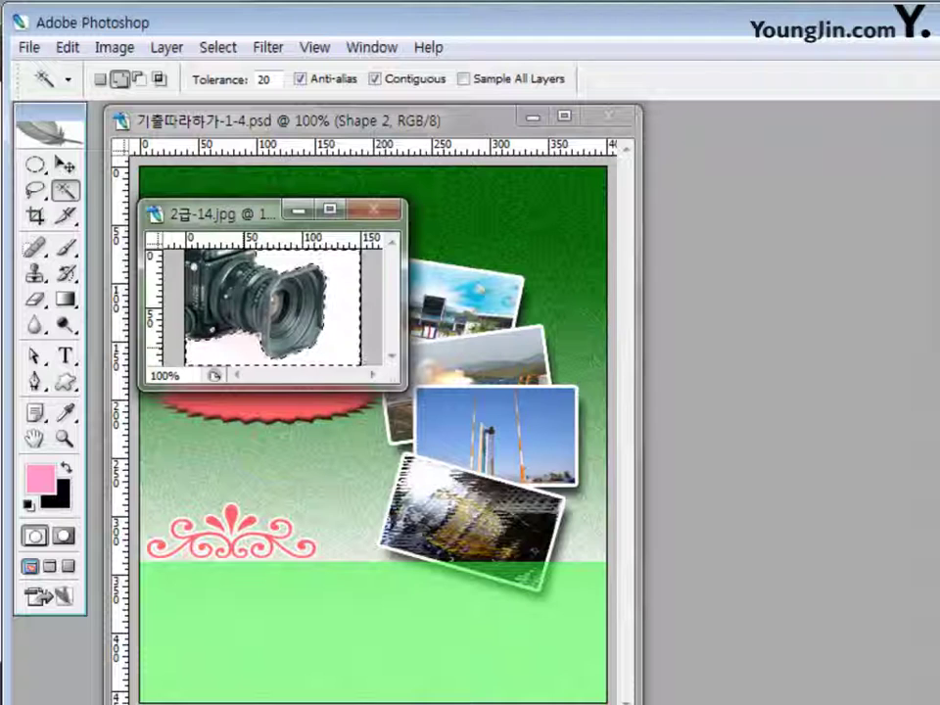
key("ctrl+d")
- Bring the selected camera into the 기출따라하가-1-4.psd composition, placed above the space center photo
key("v")
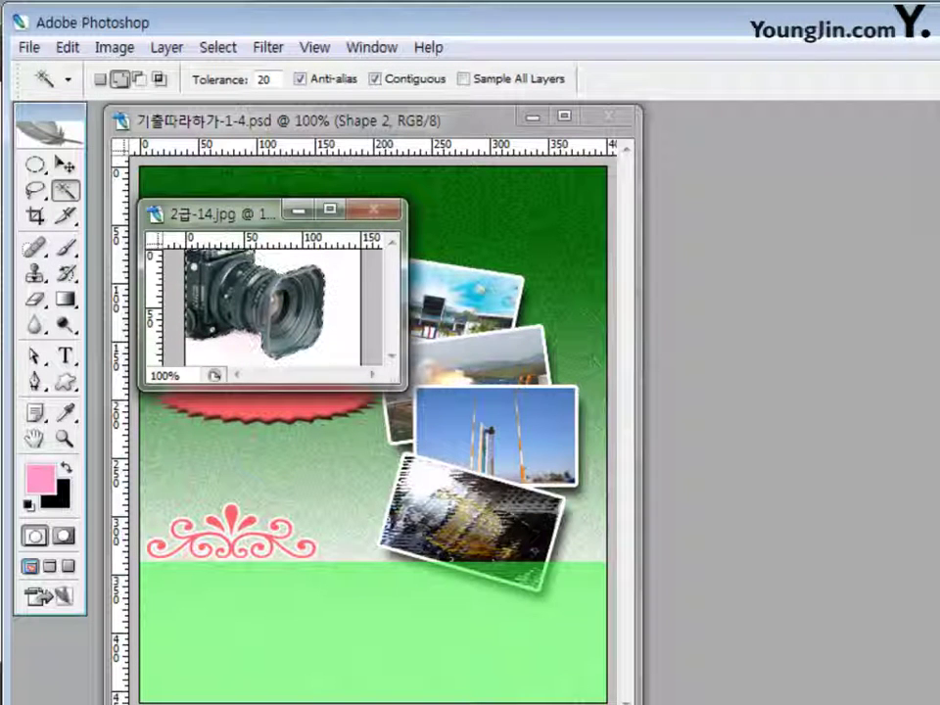
key("v")
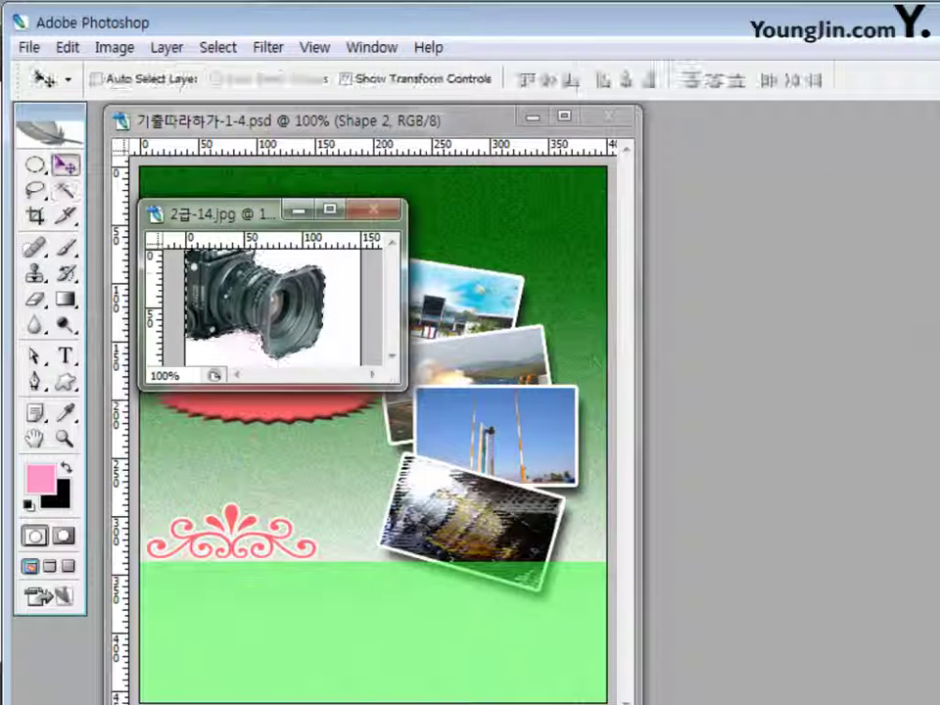
left_click_drag(255, 303, 522, 248)
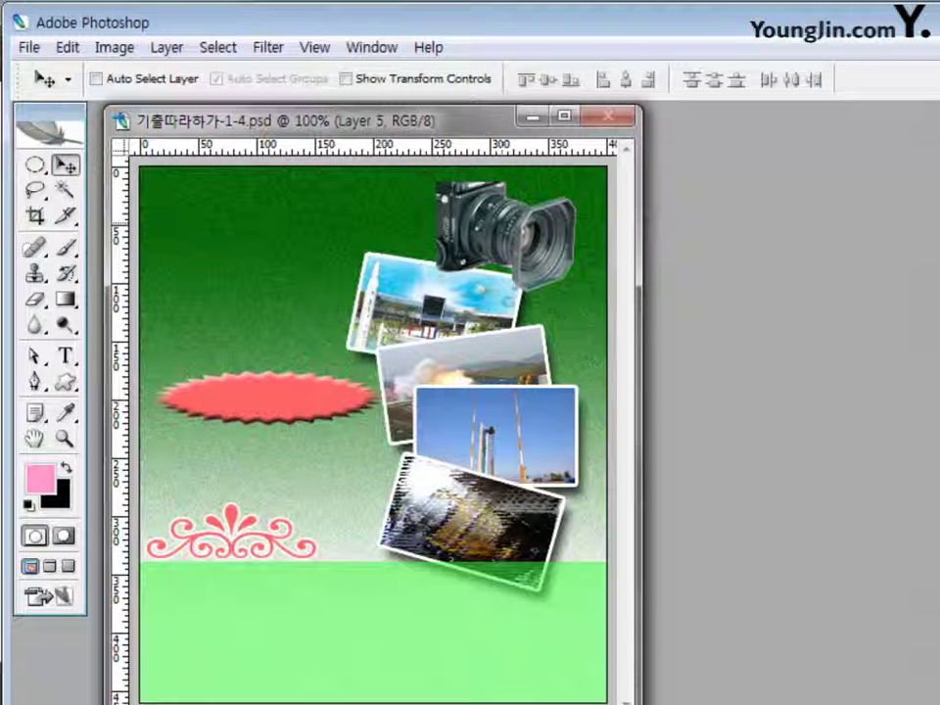
- Free Transform the camera to mirror it horizontally at 112.4% width, and move it up to the canvas's upper edge
key("ctrl+t")
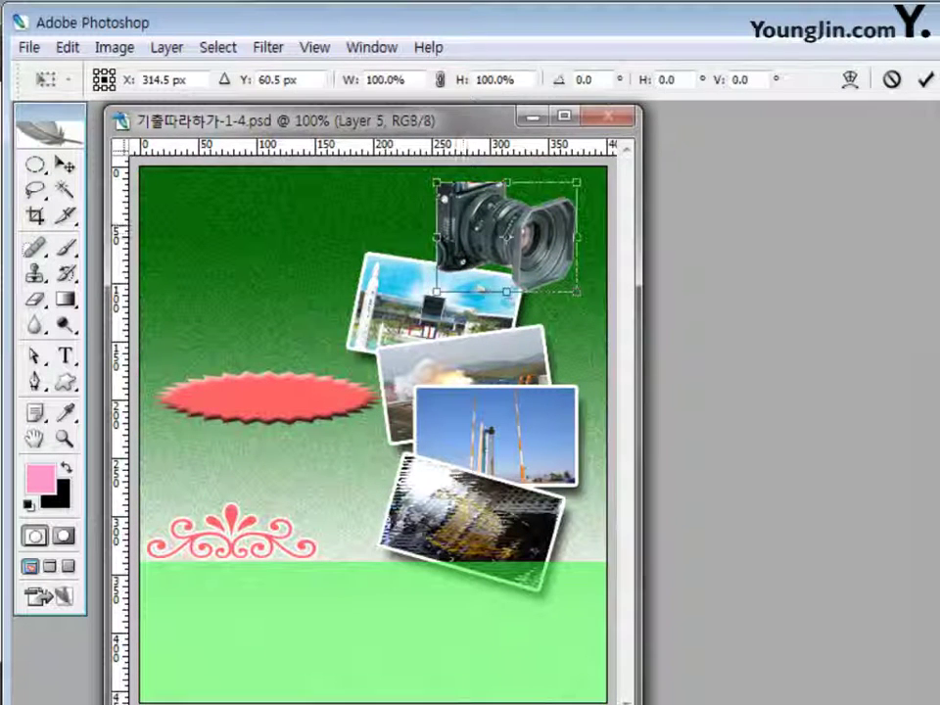
left_click_drag(437, 236, 687, 237)
left_click_drag(593, 235, 451, 236)
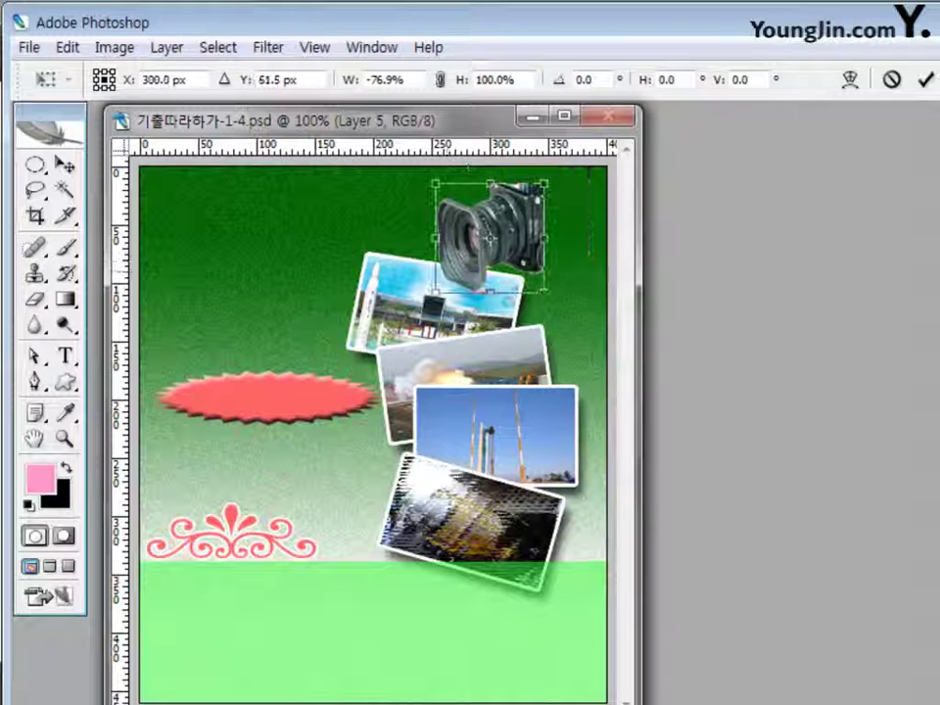
left_click_drag(574, 236, 595, 237)
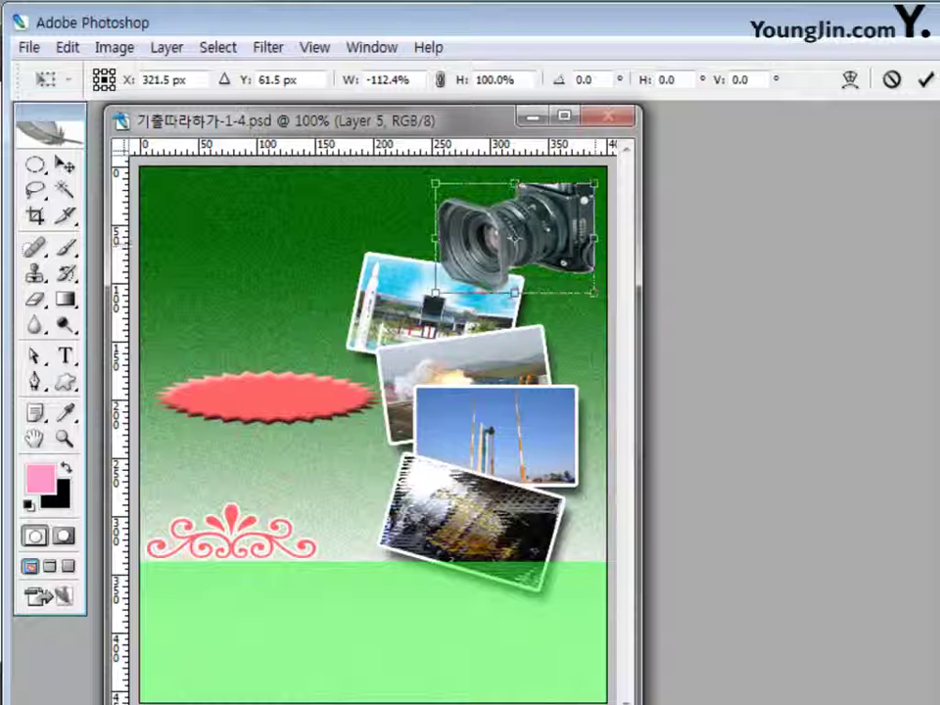
left_click_drag(516, 239, 522, 226)
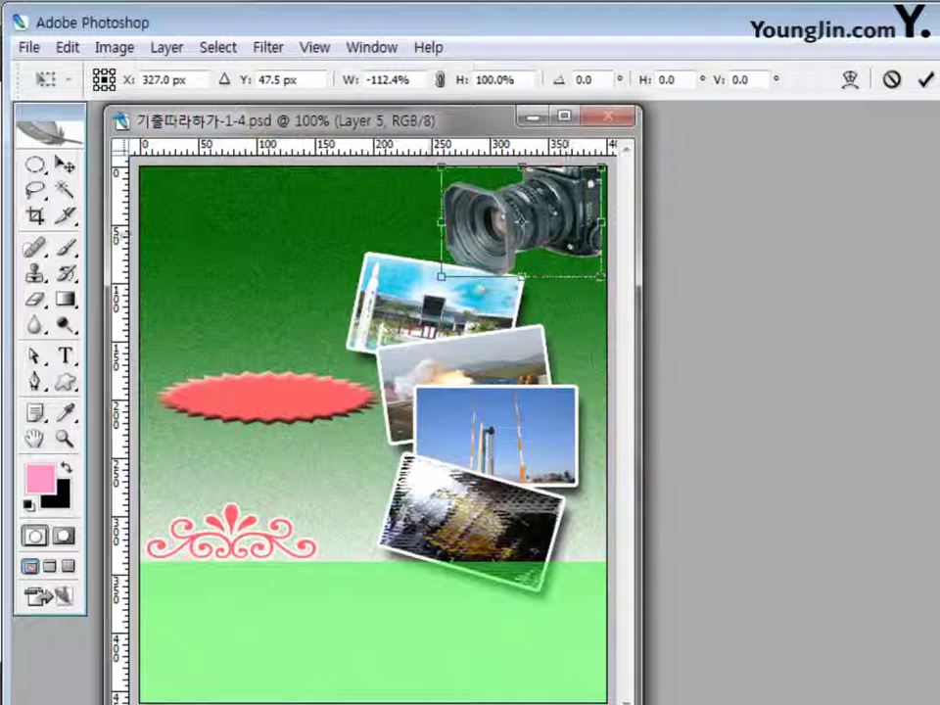
- Narrow the mirrored camera to about 95.5% width, fit it into the canvas's upper-right corner, widen it slightly, and apply the transformation
left_click_drag(442, 222, 466, 222)
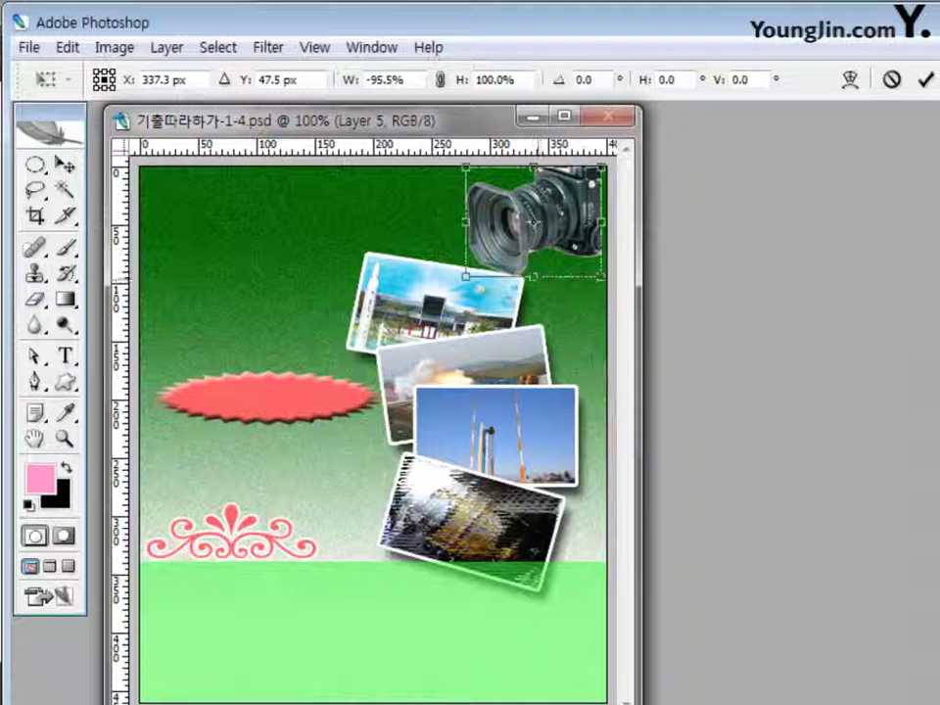
left_click_drag(534, 223, 541, 223)
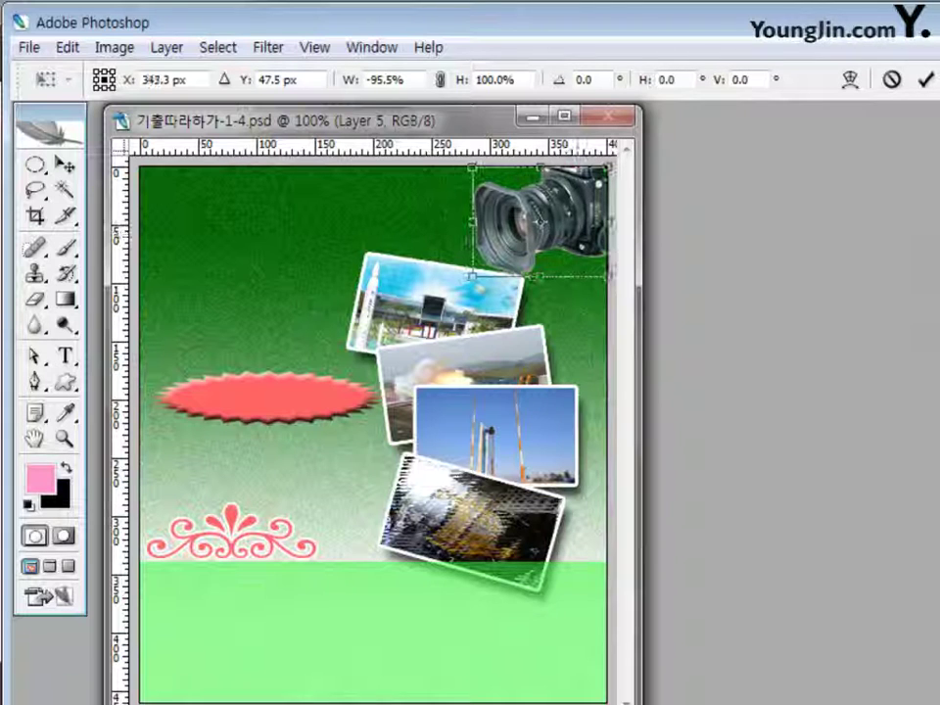
left_click_drag(541, 276, 540, 282)
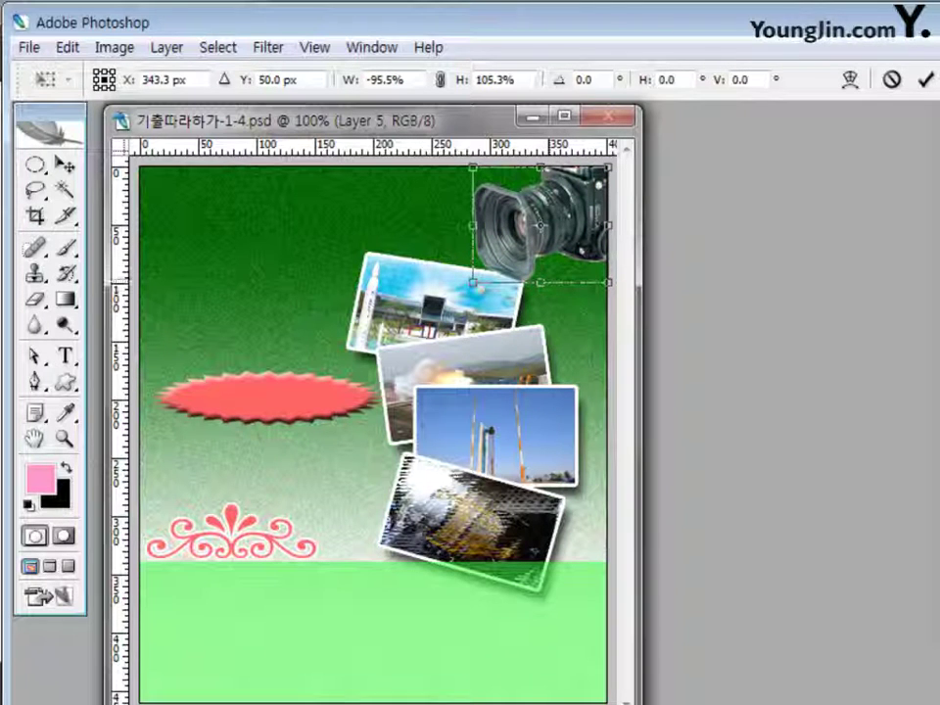
left_click_drag(541, 282, 541, 276)
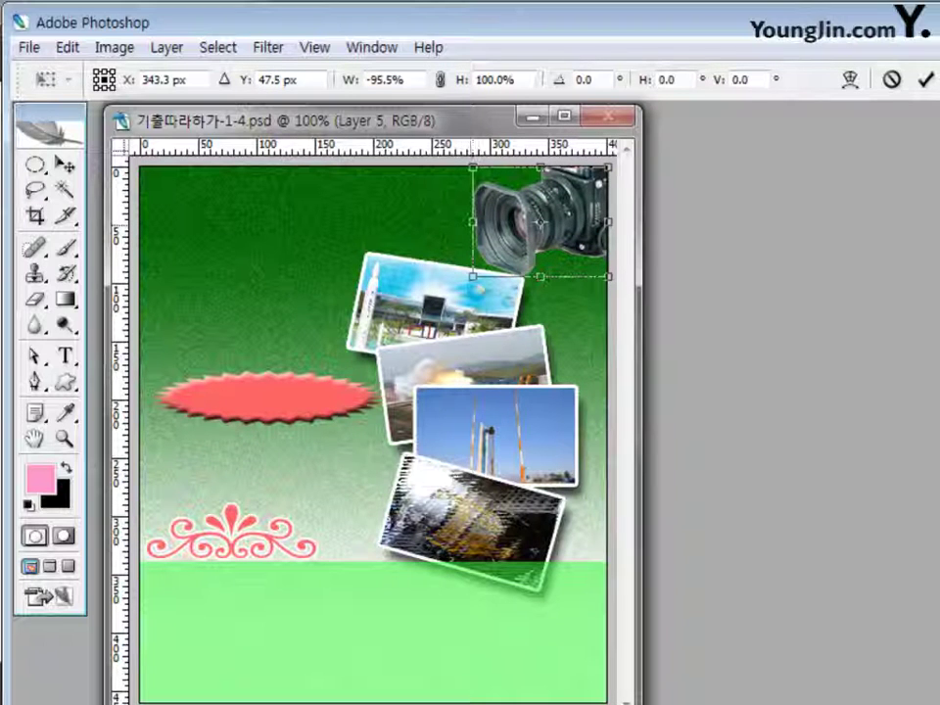
left_click_drag(473, 166, 466, 166)
key("Return")
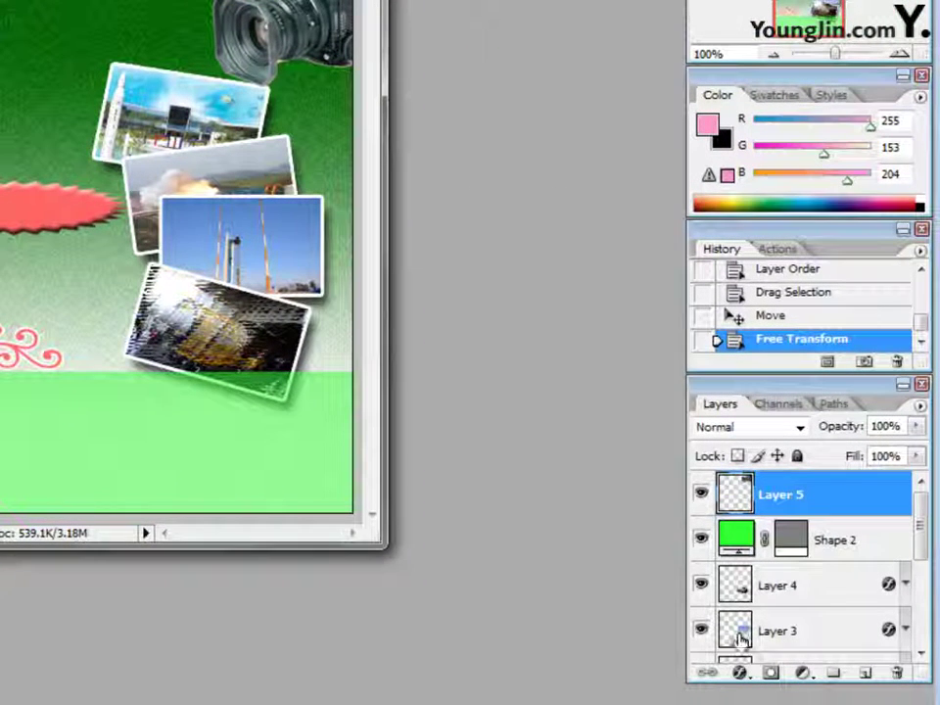
- Add a Drop Shadow with the default settings to the camera layer
left_click(741, 674)
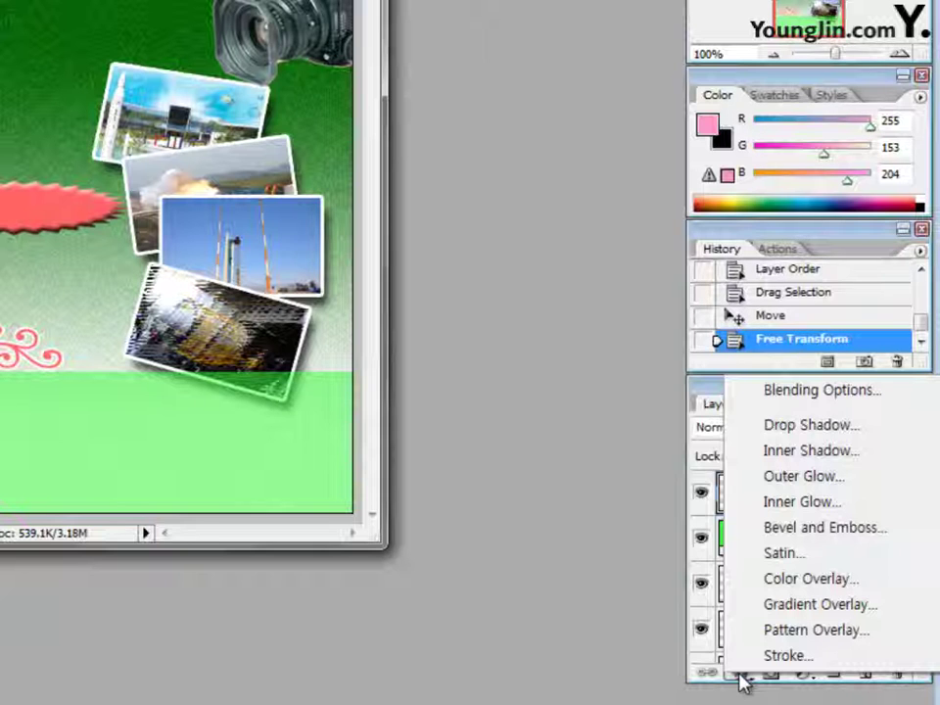
left_click(778, 428)
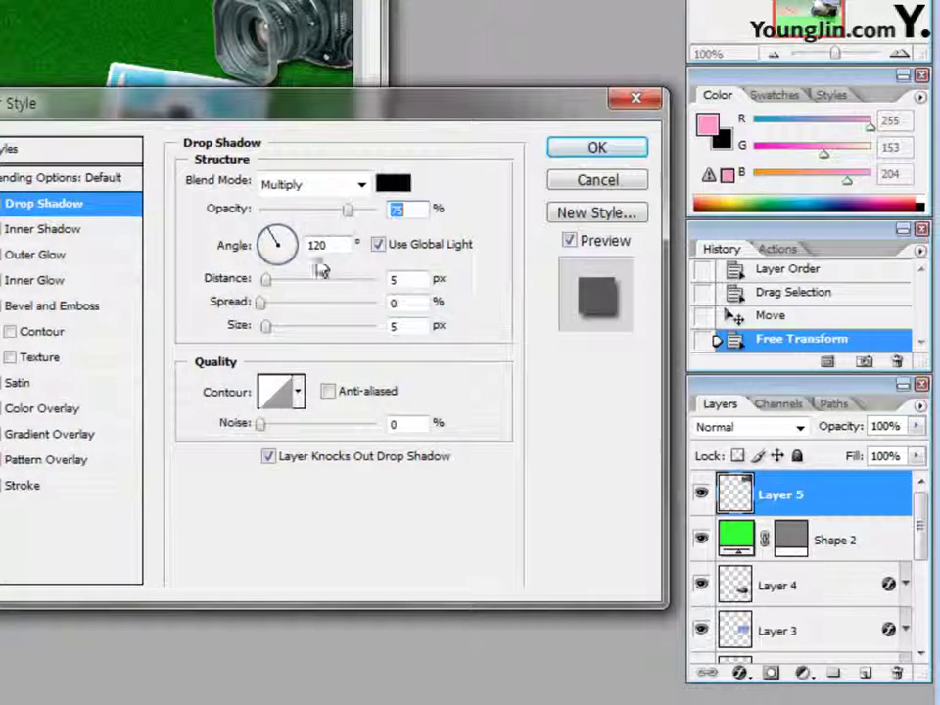
left_click(586, 155)
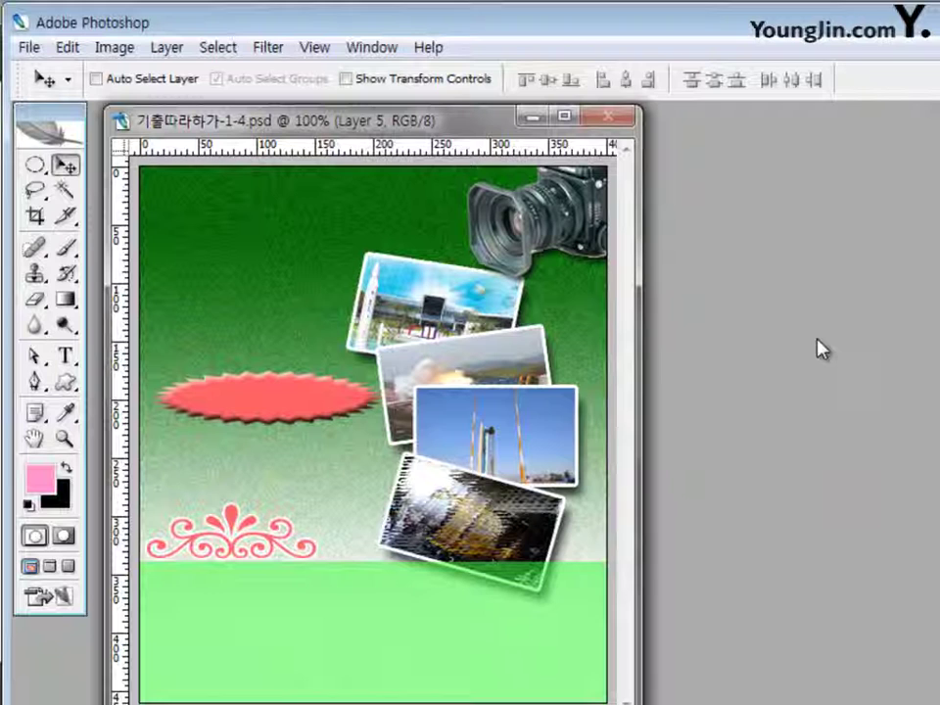
- Set up the Horizontal Type tool with the 돋움 font at 22 pt
left_click(71, 364)
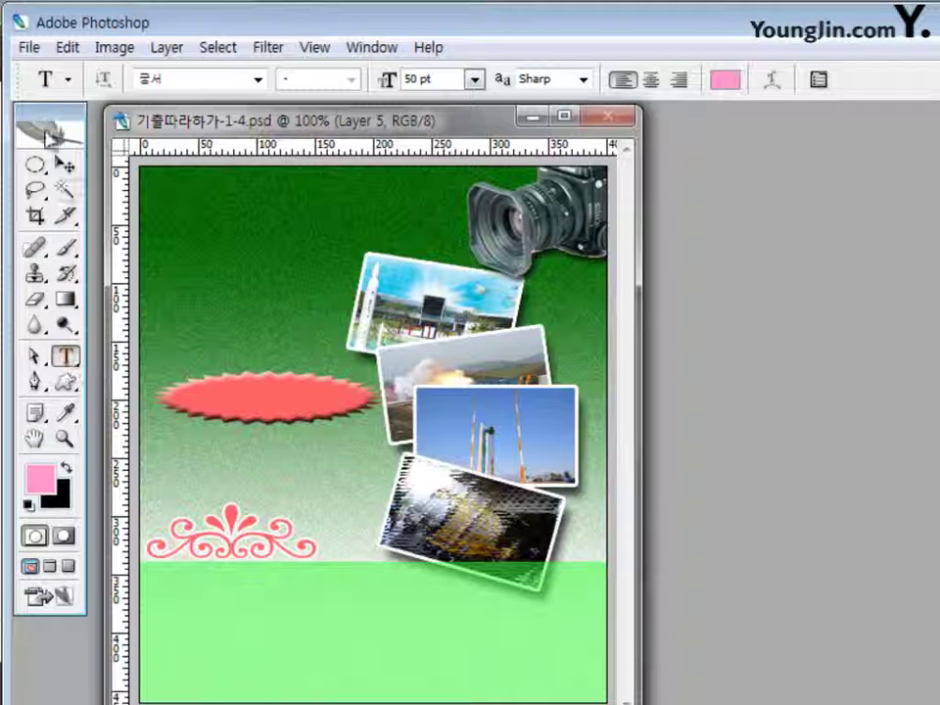
left_click(258, 80)
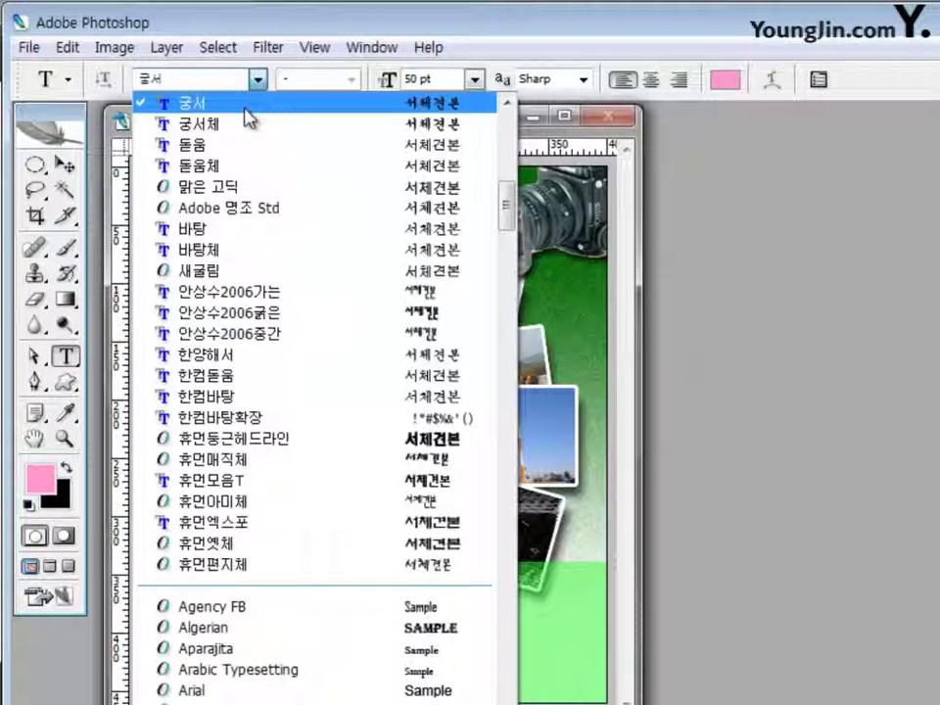
left_click(265, 147)
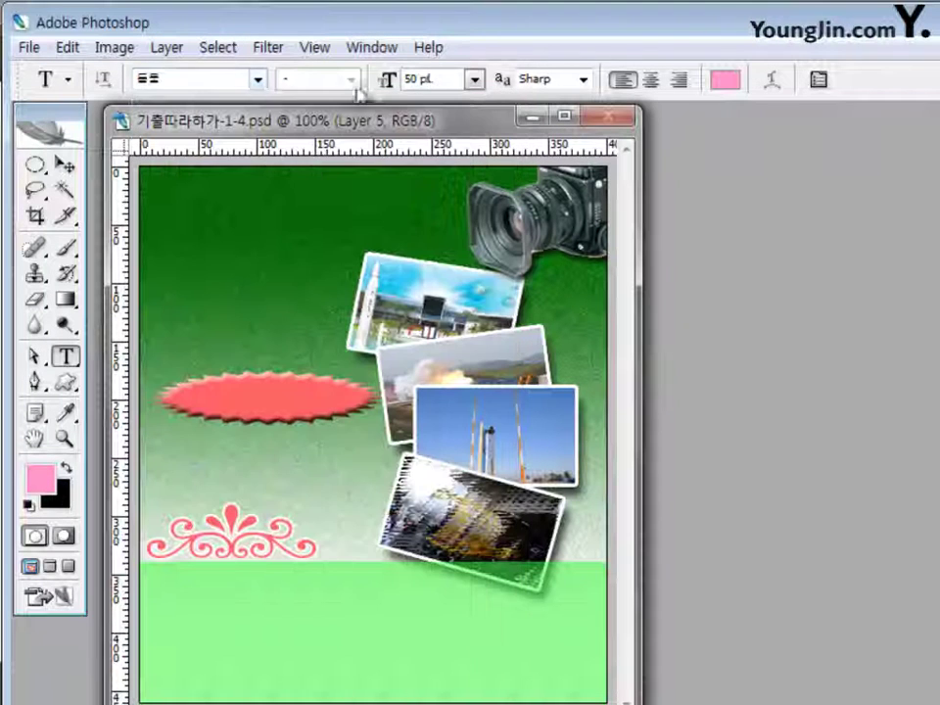
left_click(445, 79)
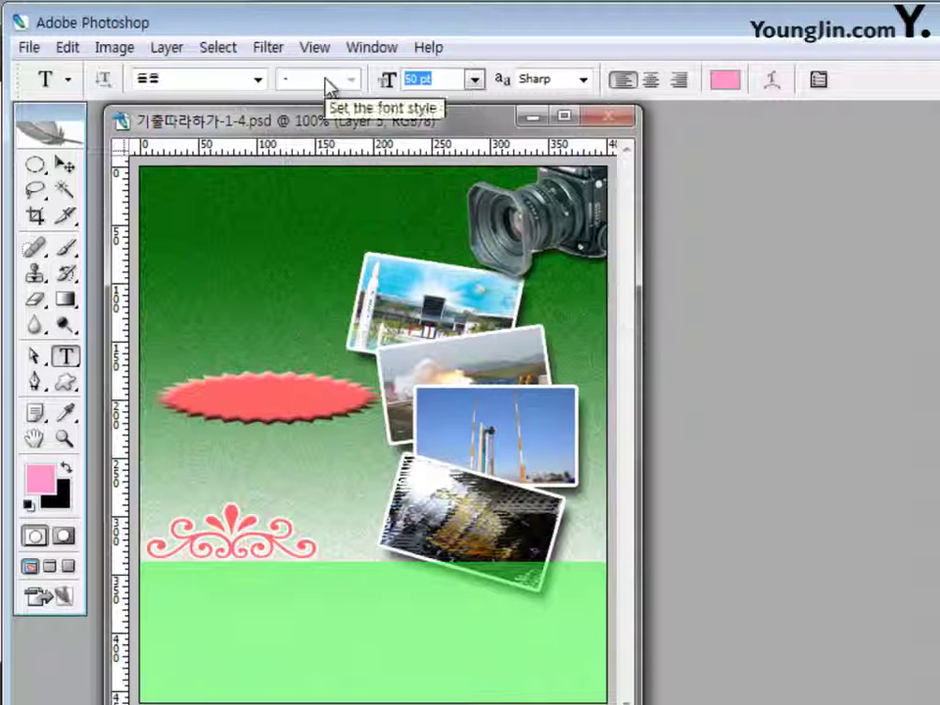
type("22")
key("Return")
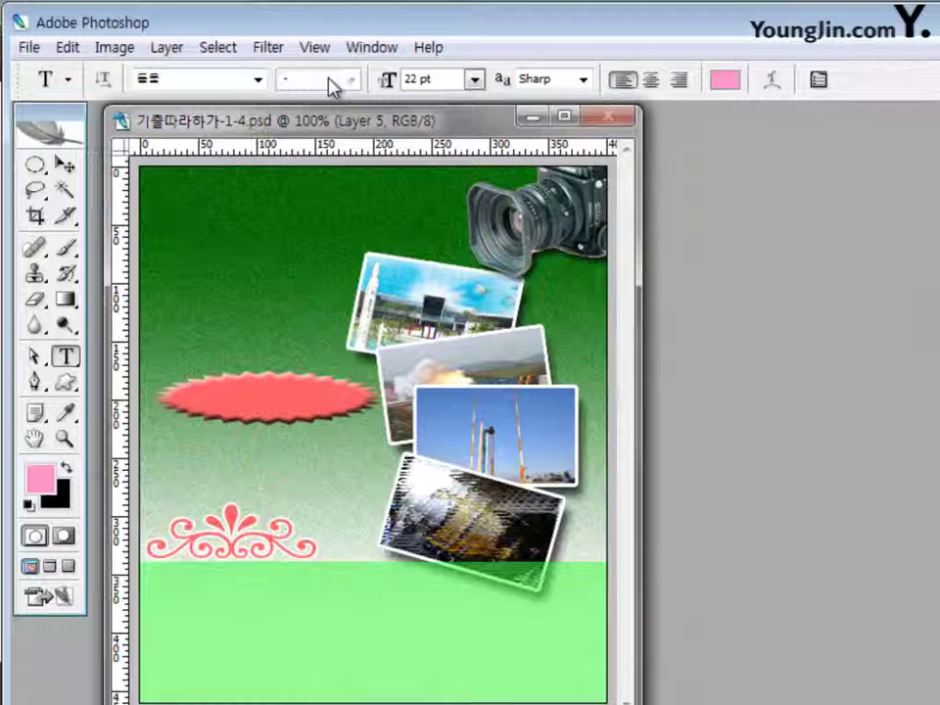
- Set the text color to white
left_click(725, 82)
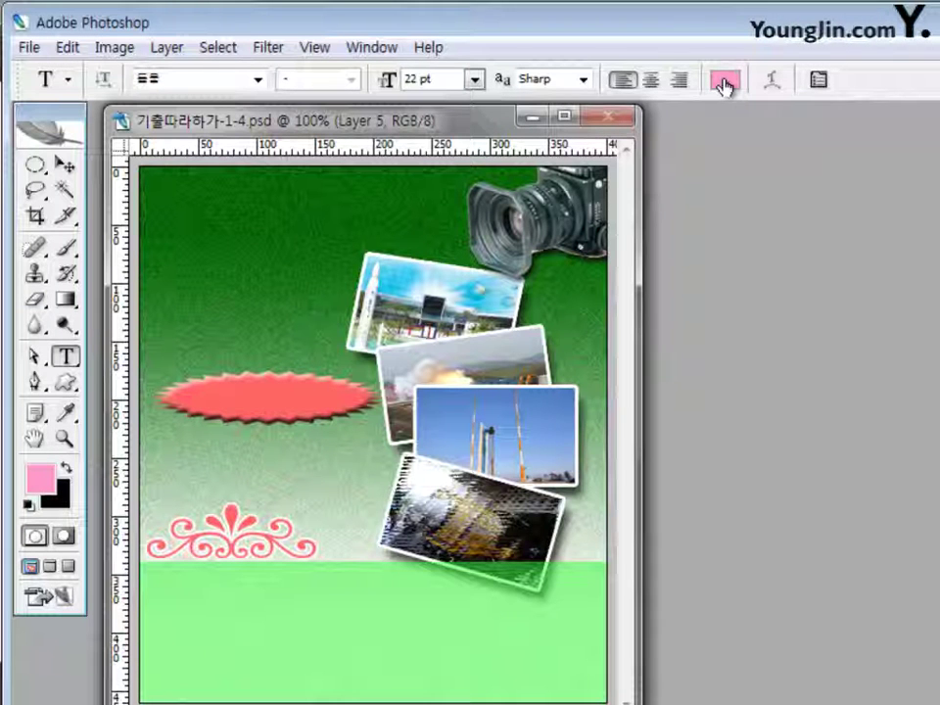
left_click(725, 84)
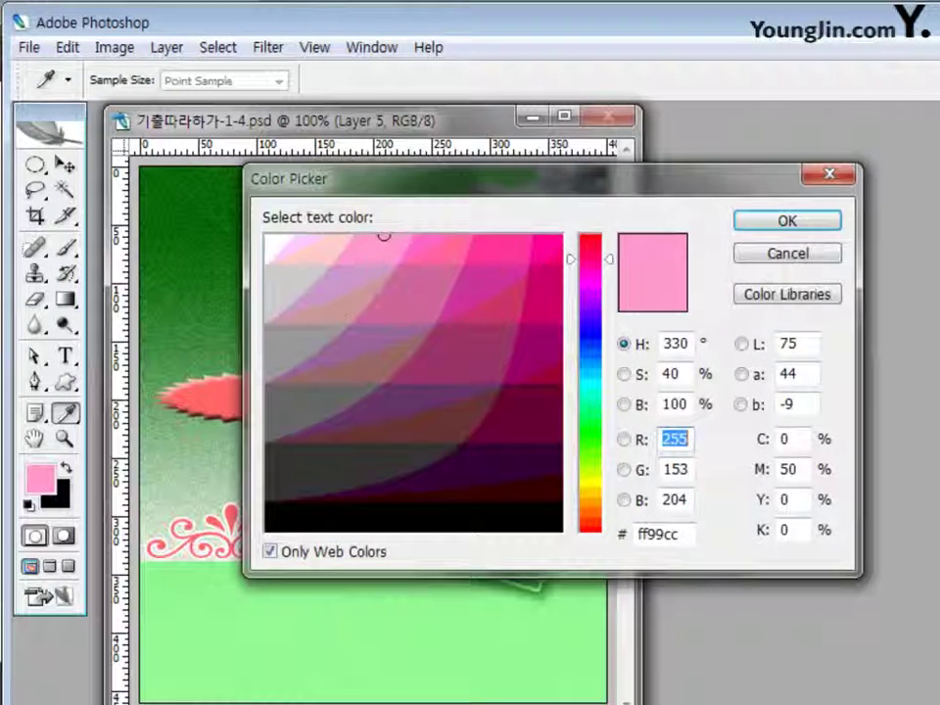
left_click(268, 244)
left_click(756, 219)
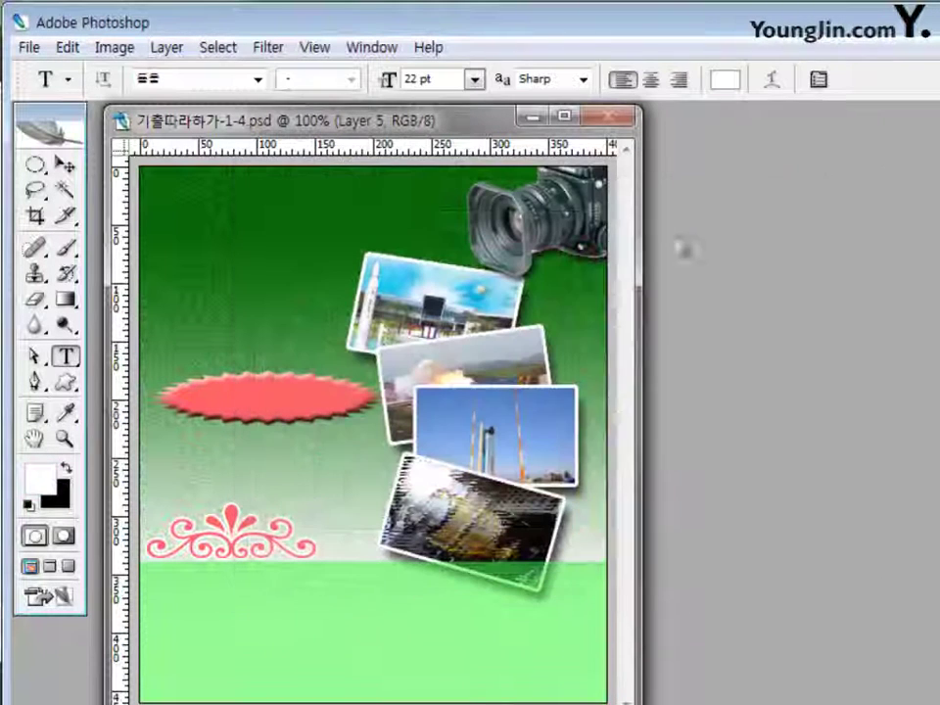
- Add the title text "'나로호' 2차 발사 성공 기원" beside the camera, shift it toward the canvas's left edge, and commit it
left_click(161, 227)
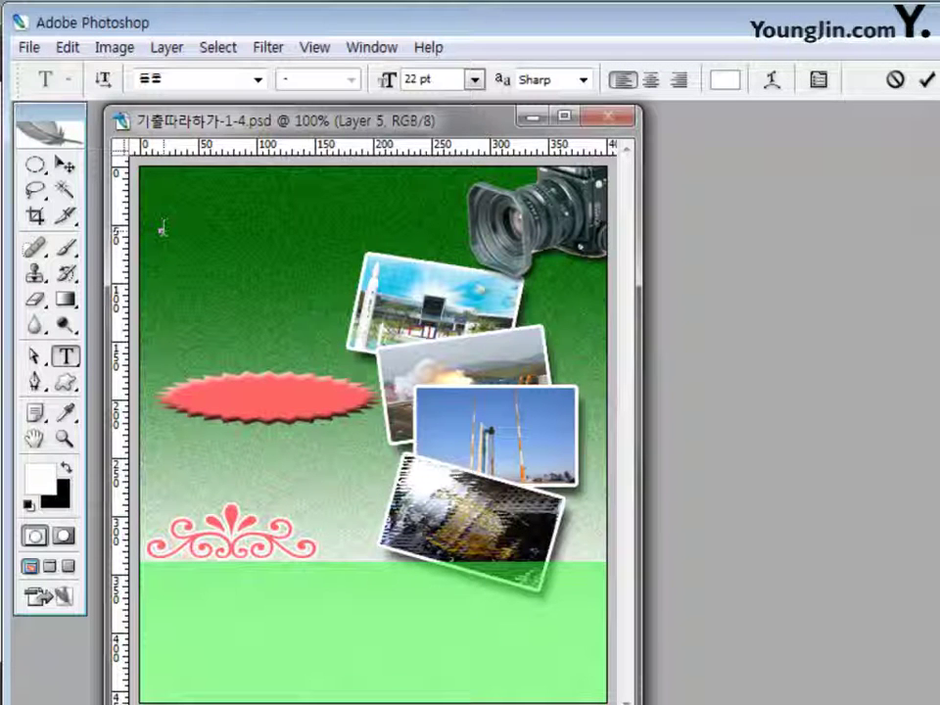
type("skfh")
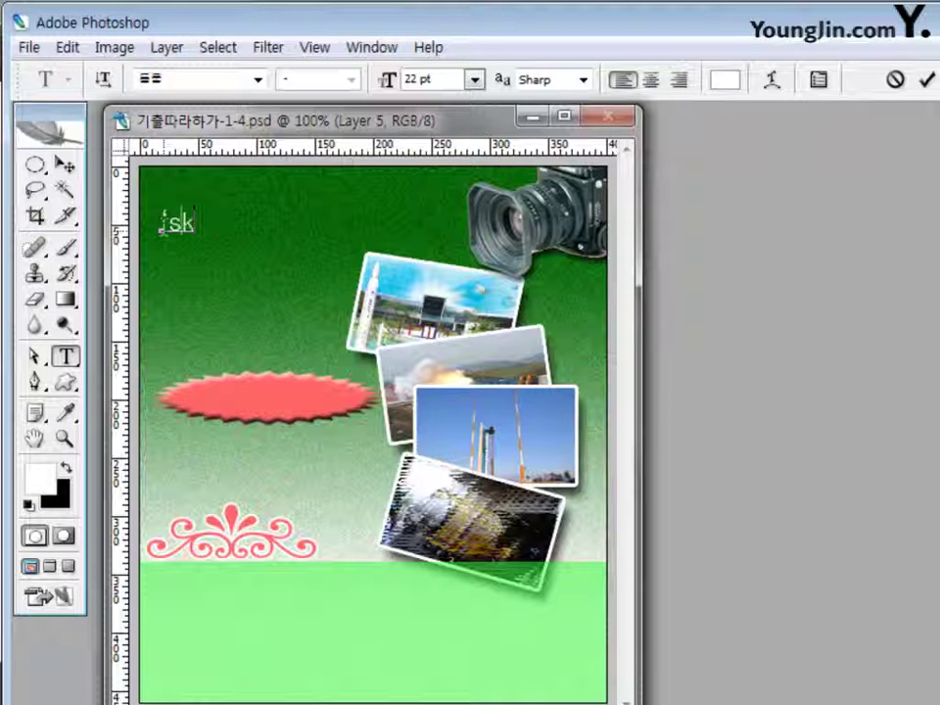
key("BackSpace")
key("BackSpace")
type("s")
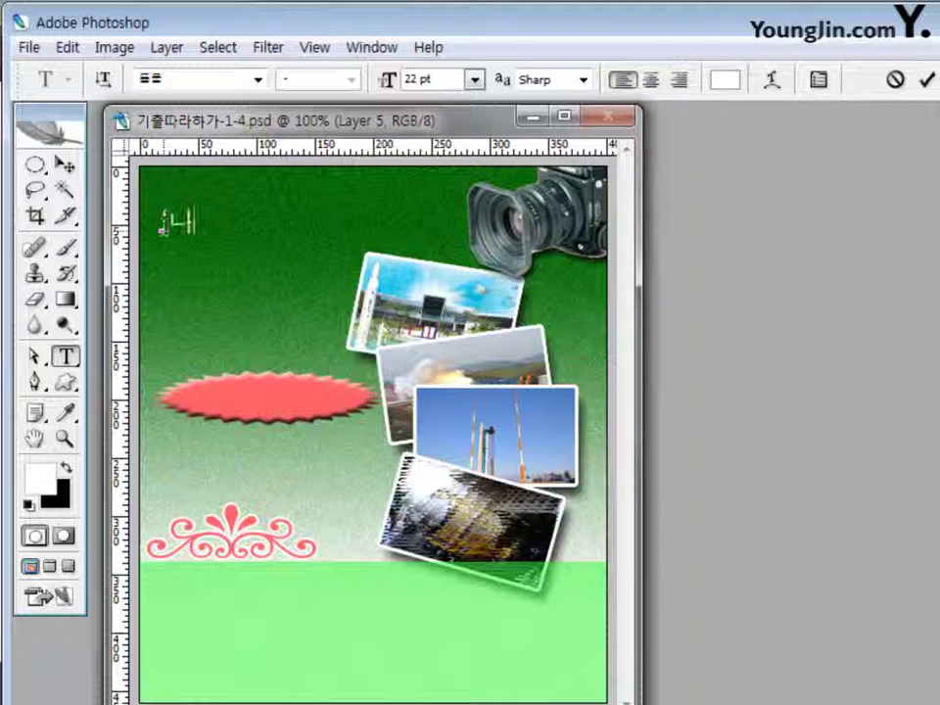
type("kfhgh")
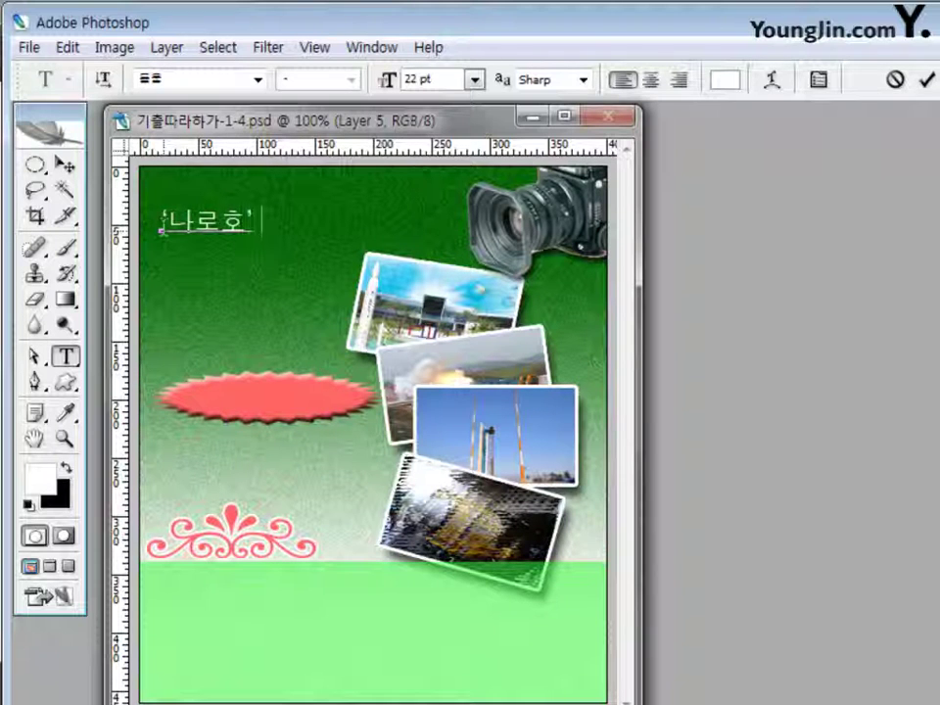
type("  23")
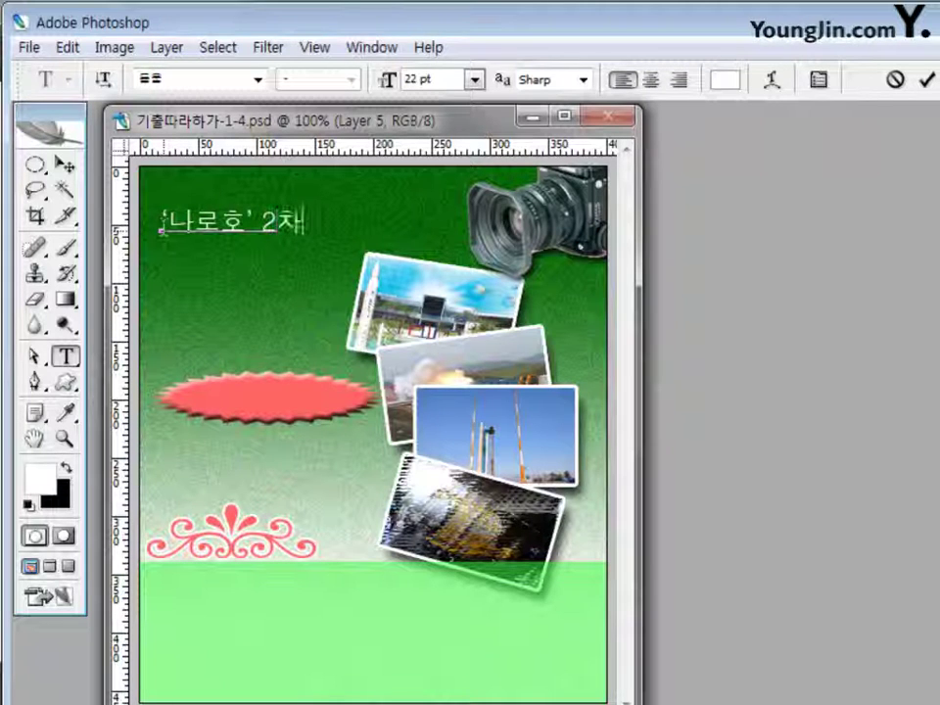
type("발사 성공 기")
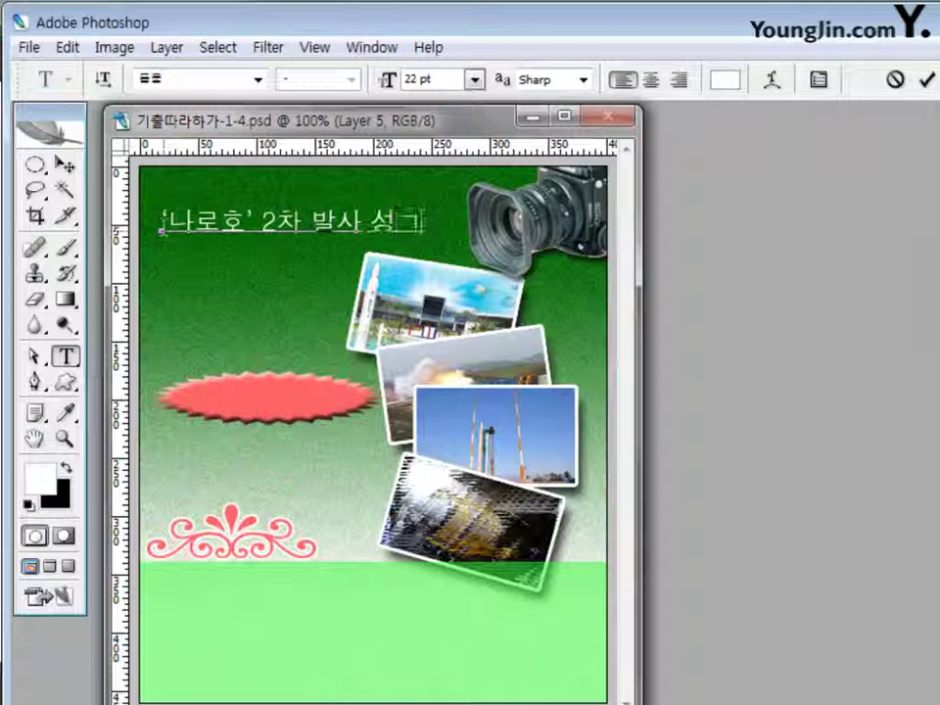
type("원")
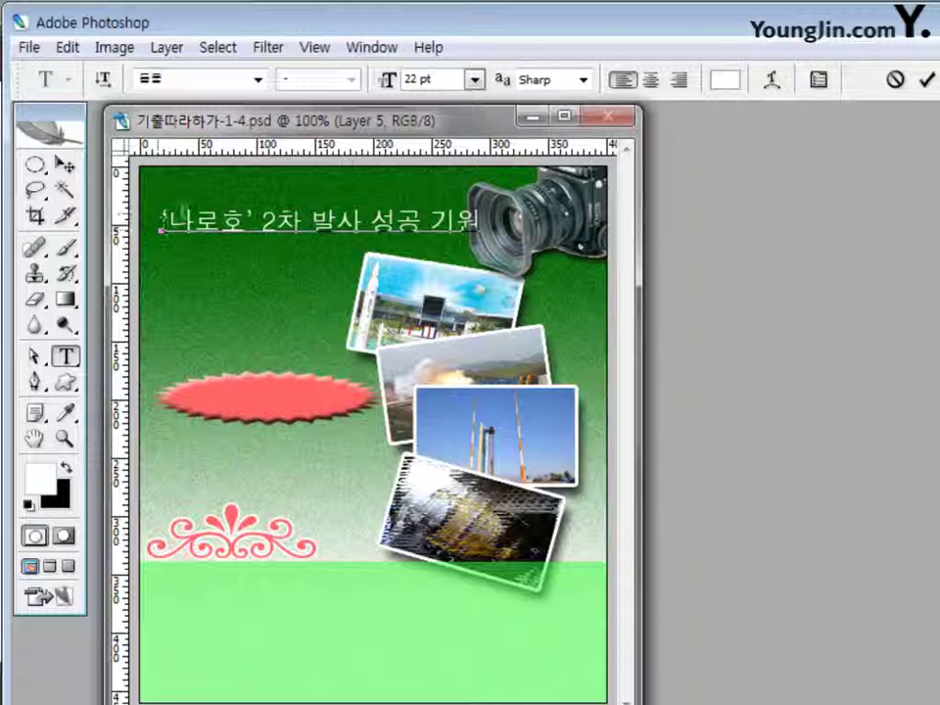
left_click_drag(186, 210, 167, 204)
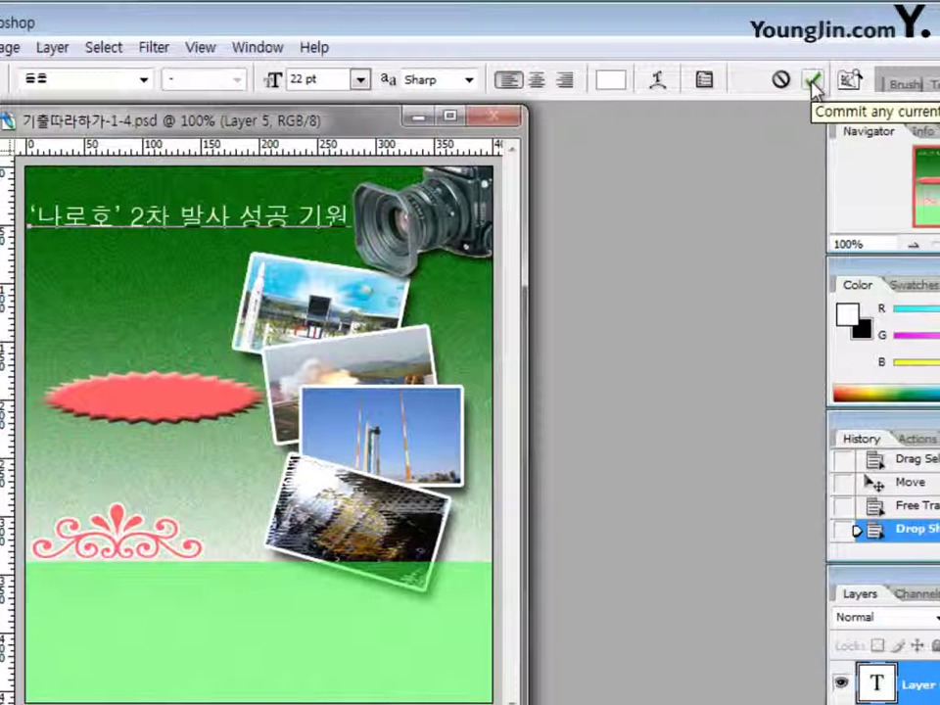
left_click(813, 84)
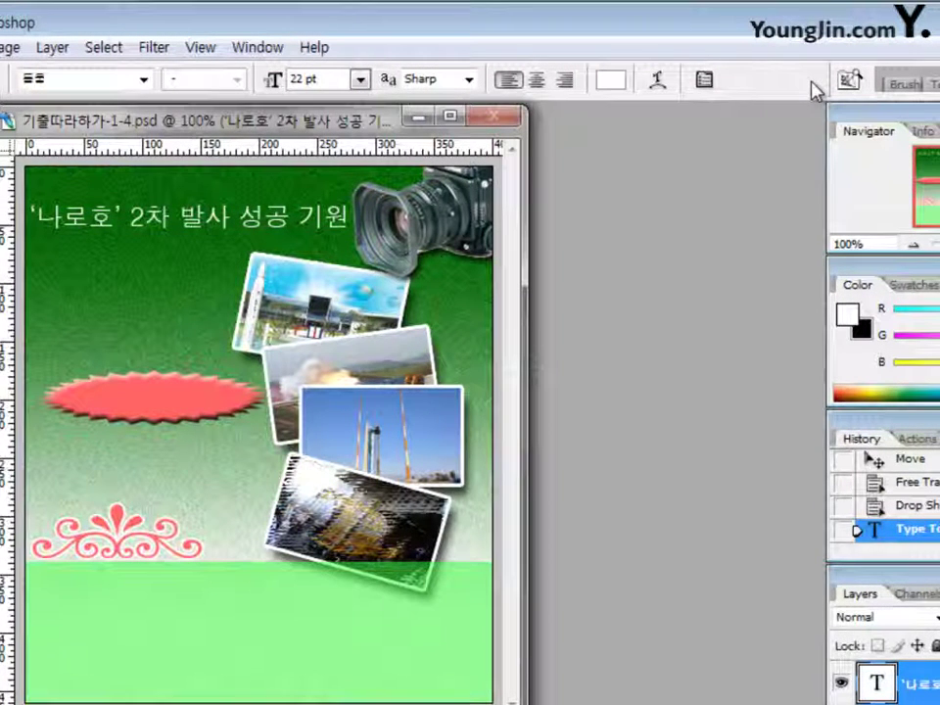
- Warp the title text with the Arc Lower style, horizontal, at a 30% bend
left_click(658, 86)
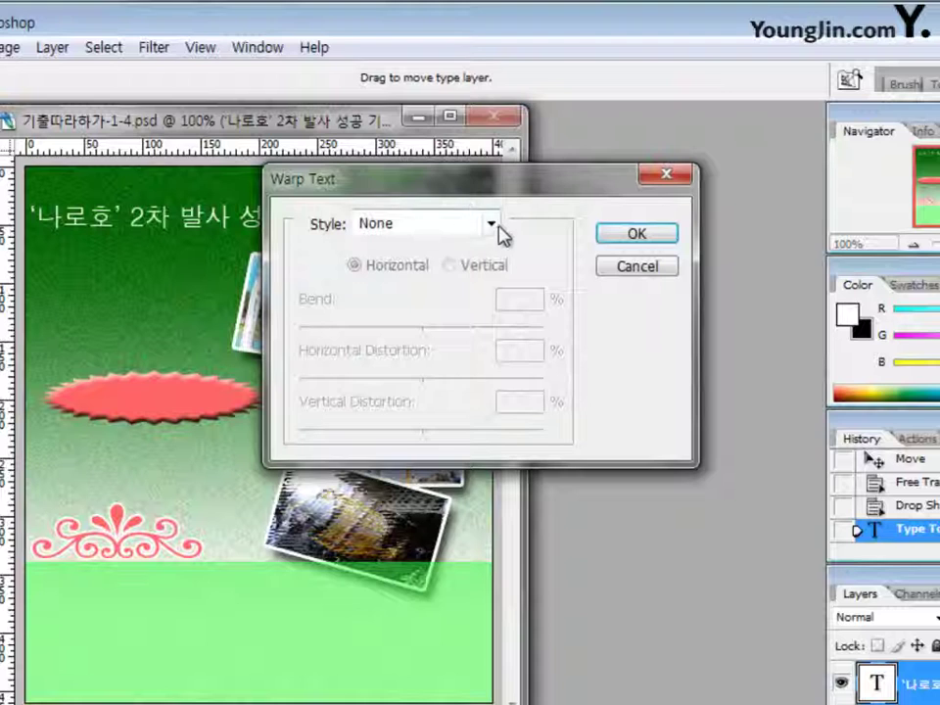
left_click(492, 225)
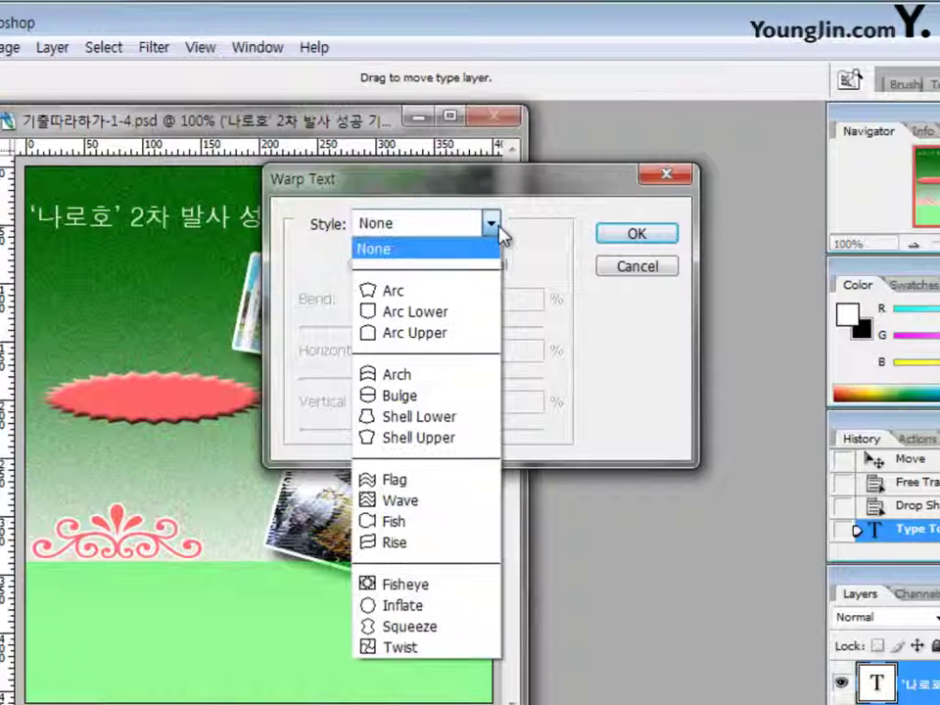
left_click(466, 312)
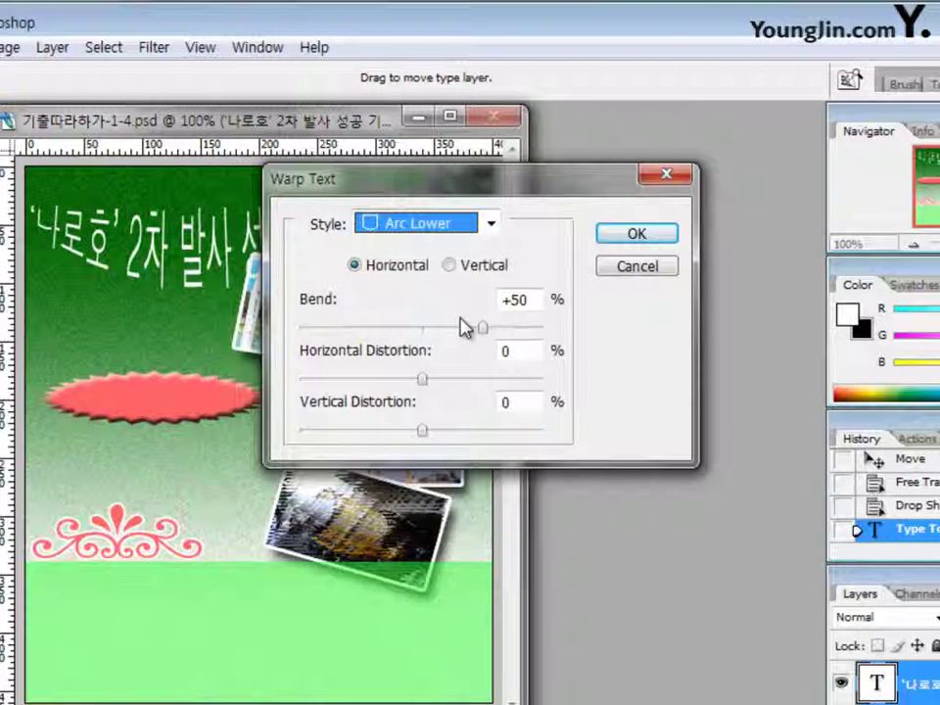
left_click_drag(534, 299, 450, 292)
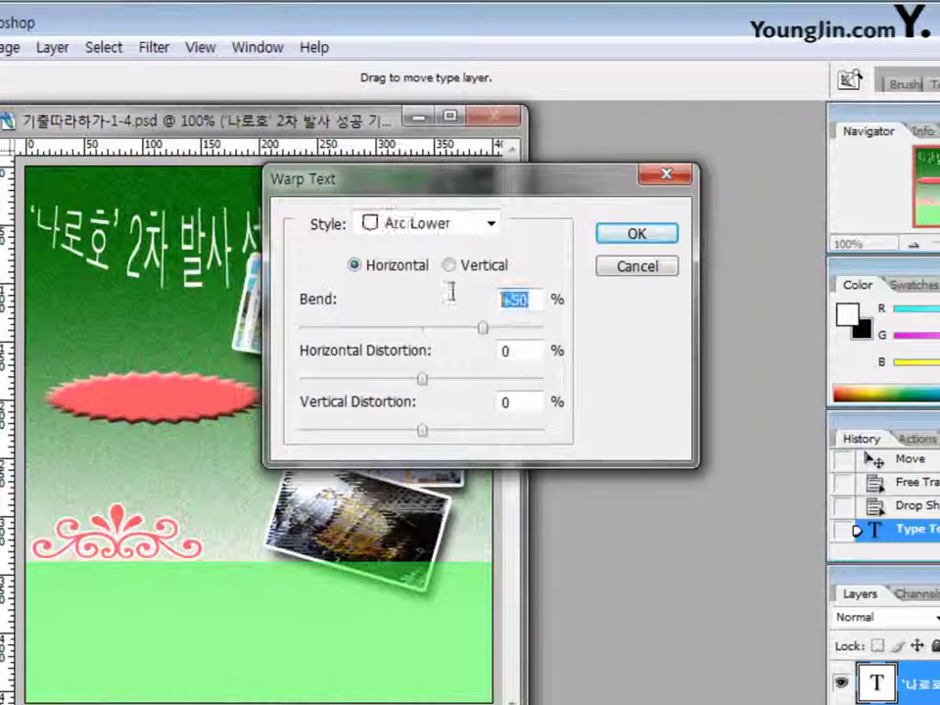
type("30")
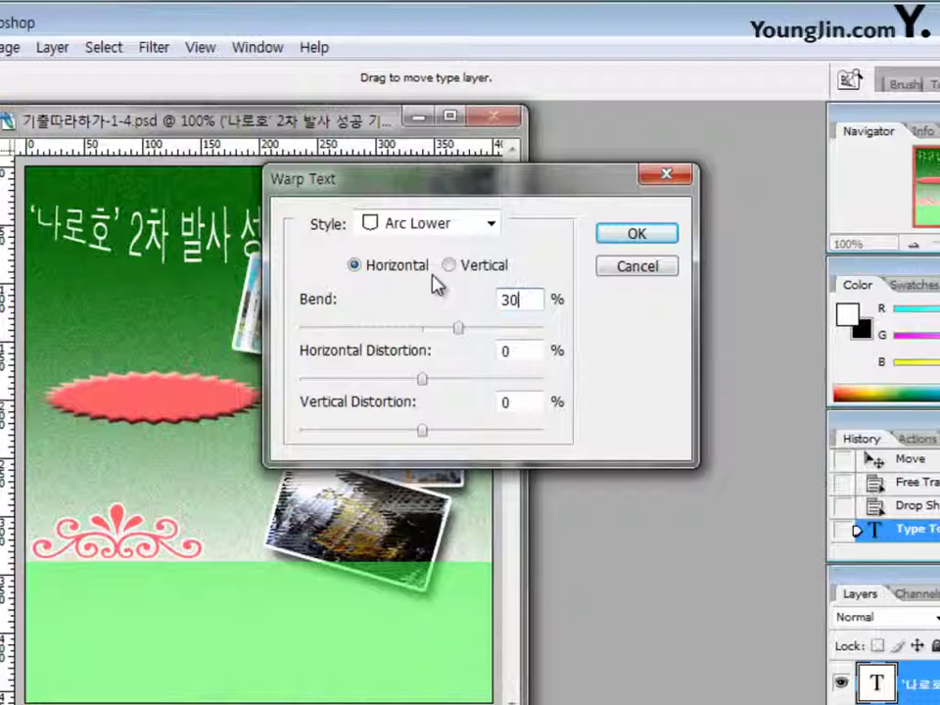
left_click(637, 235)
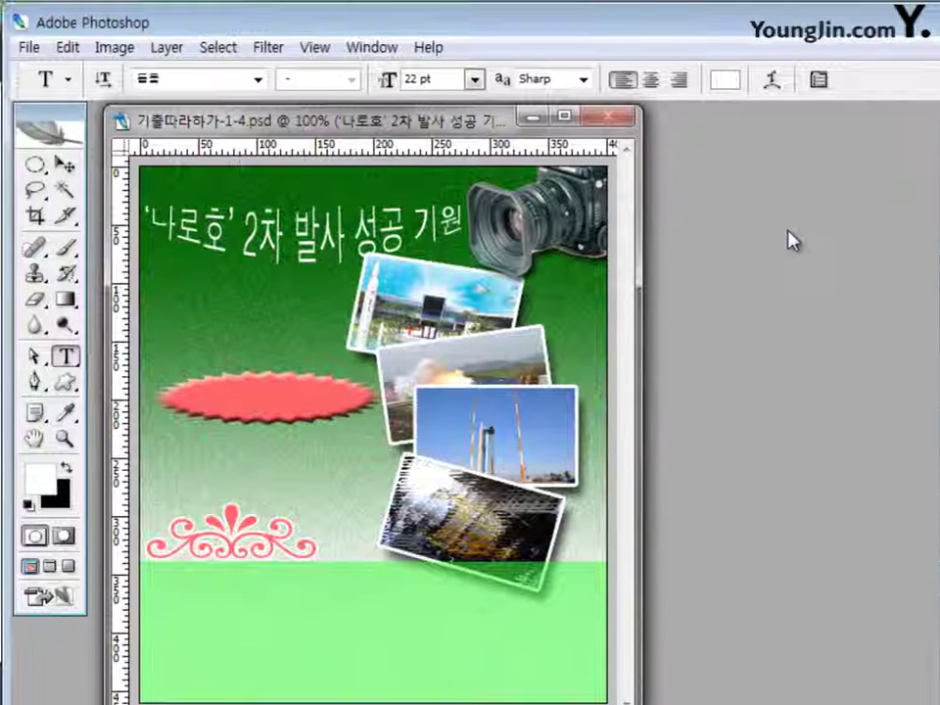
- Move the warped title slightly upward on the canvas
left_click(30, 164)
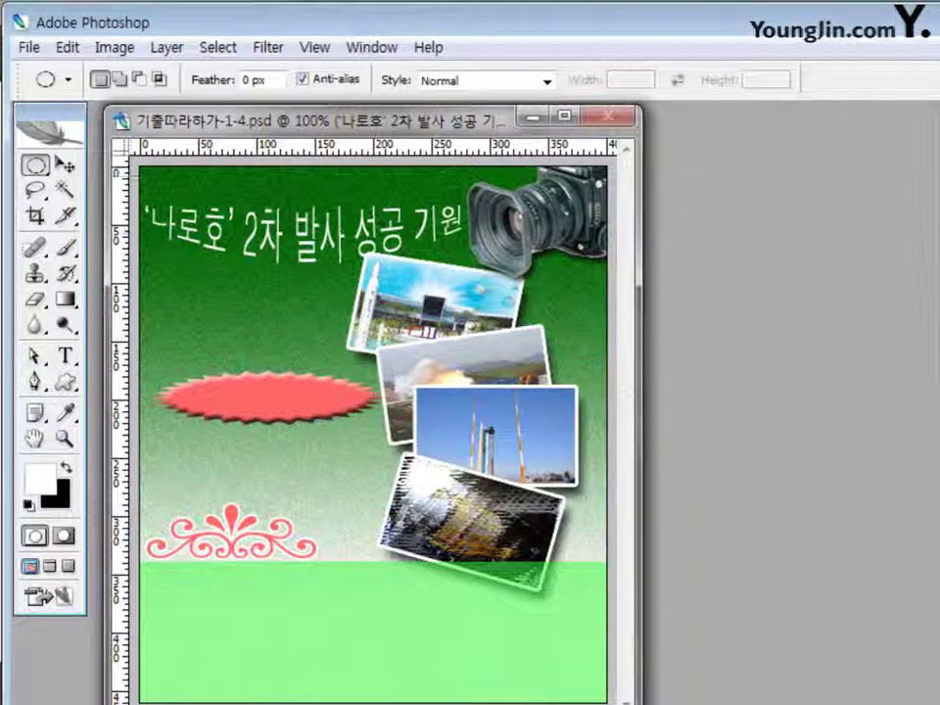
key("v")
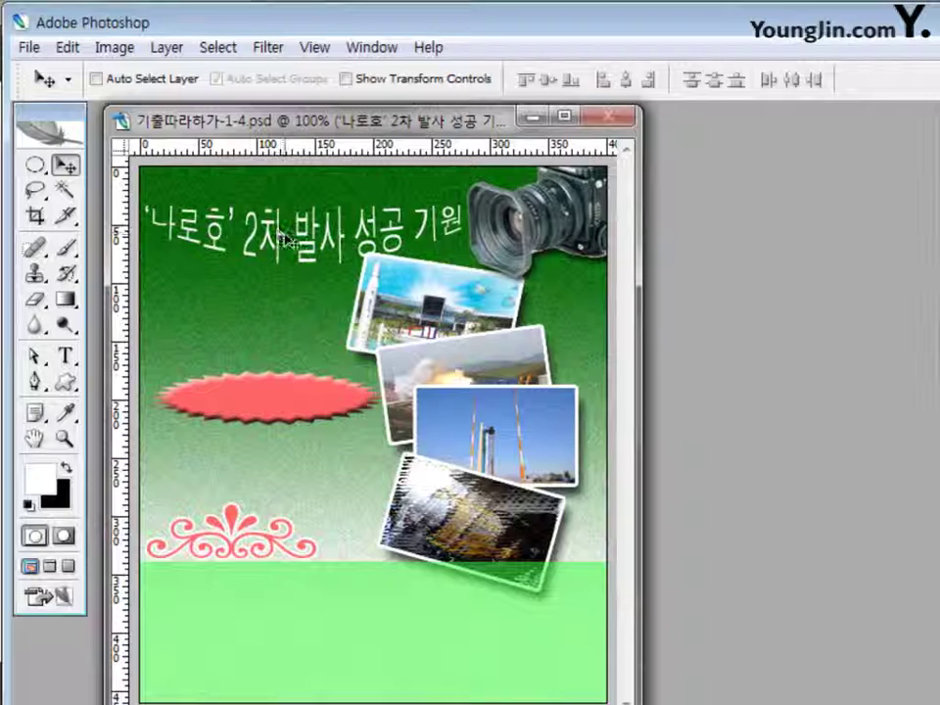
mouse_move(283, 238)
left_mouse_down()
mouse_move(288, 209)
mouse_move(279, 211)
mouse_move(285, 225)
left_mouse_up()
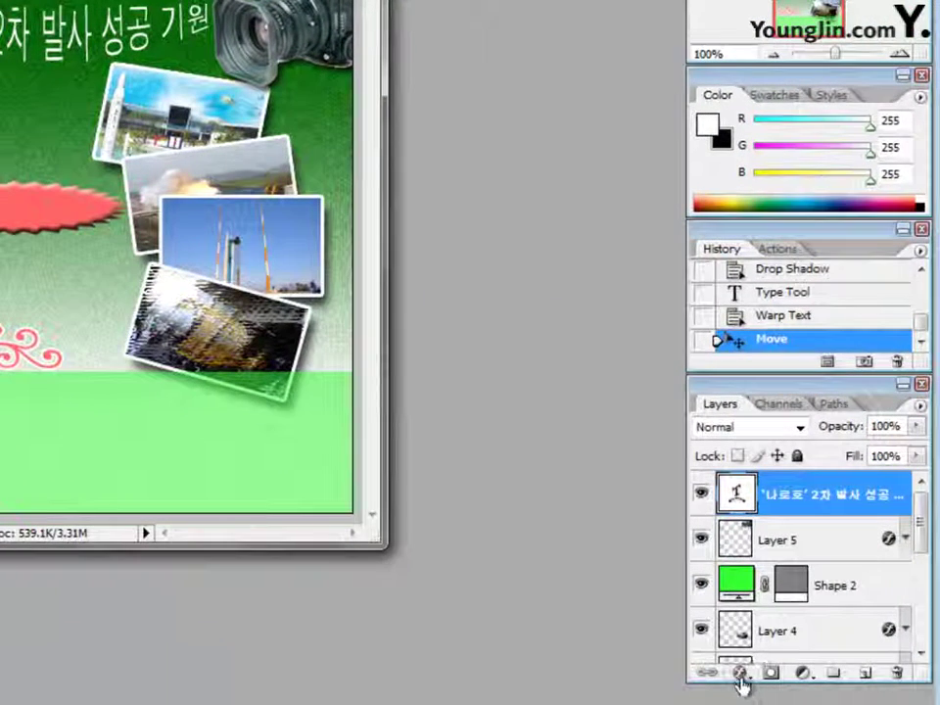
- Add a 1 px outside Stroke in color 330000 to the title text layer
left_click(740, 673)
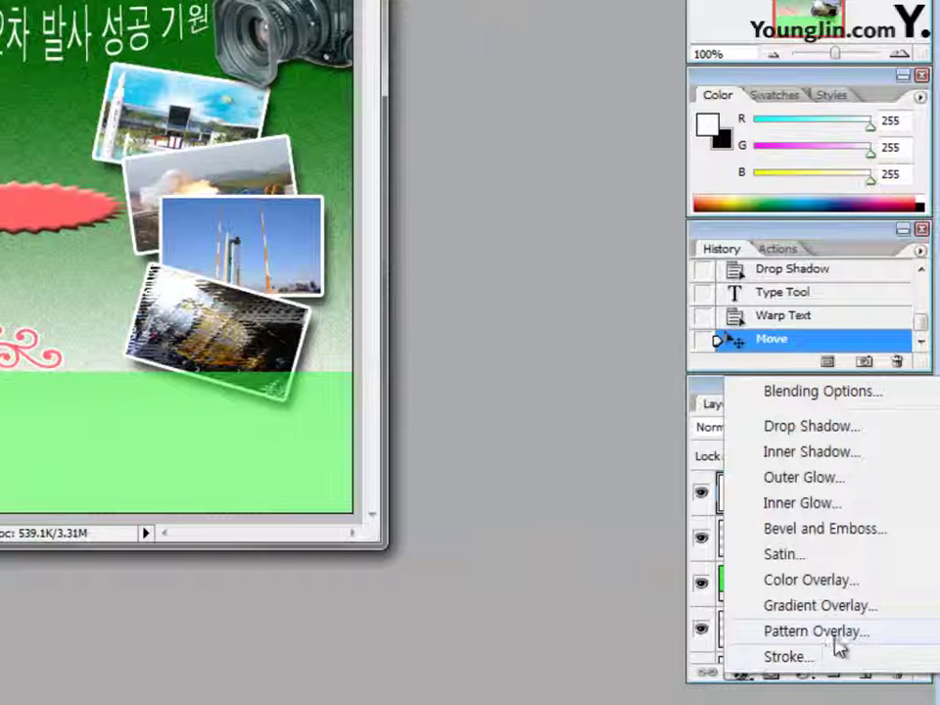
left_click(789, 658)
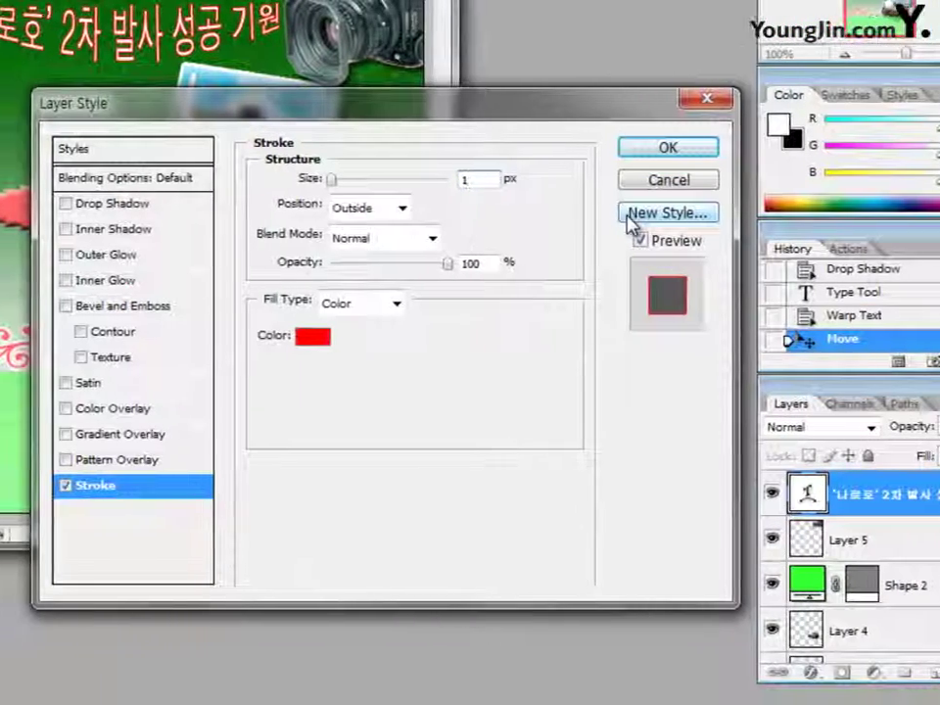
left_click(313, 338)
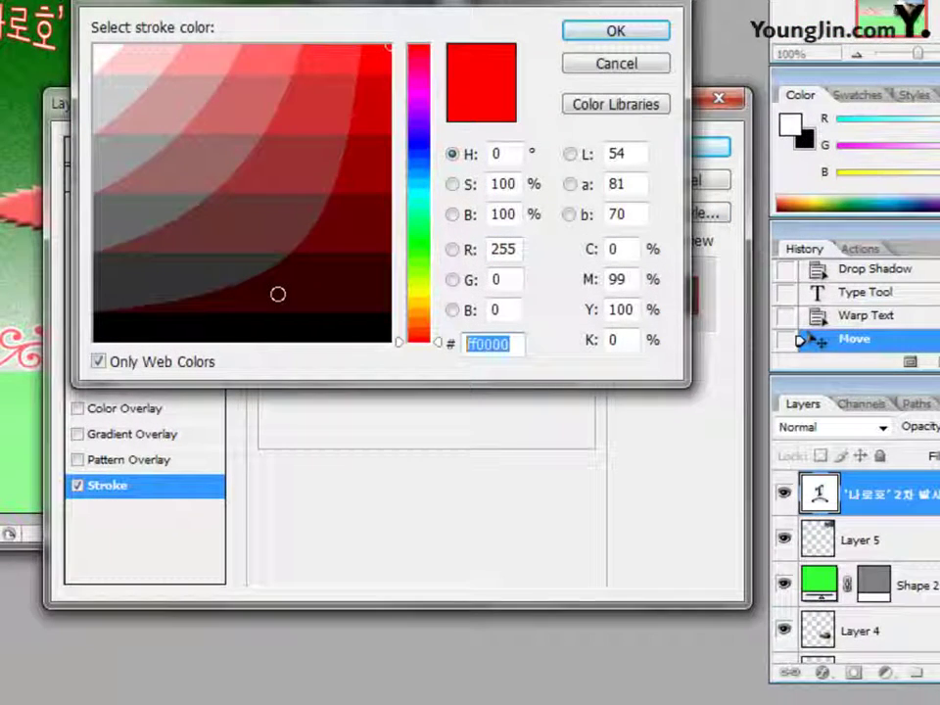
type("6")
key("BackSpace")
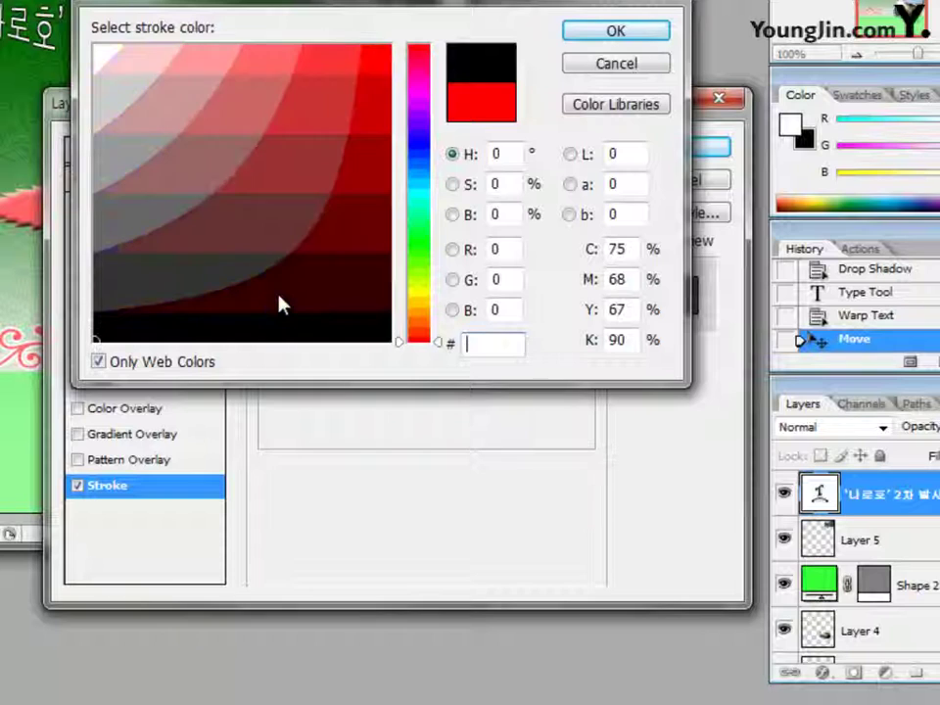
type("330000")
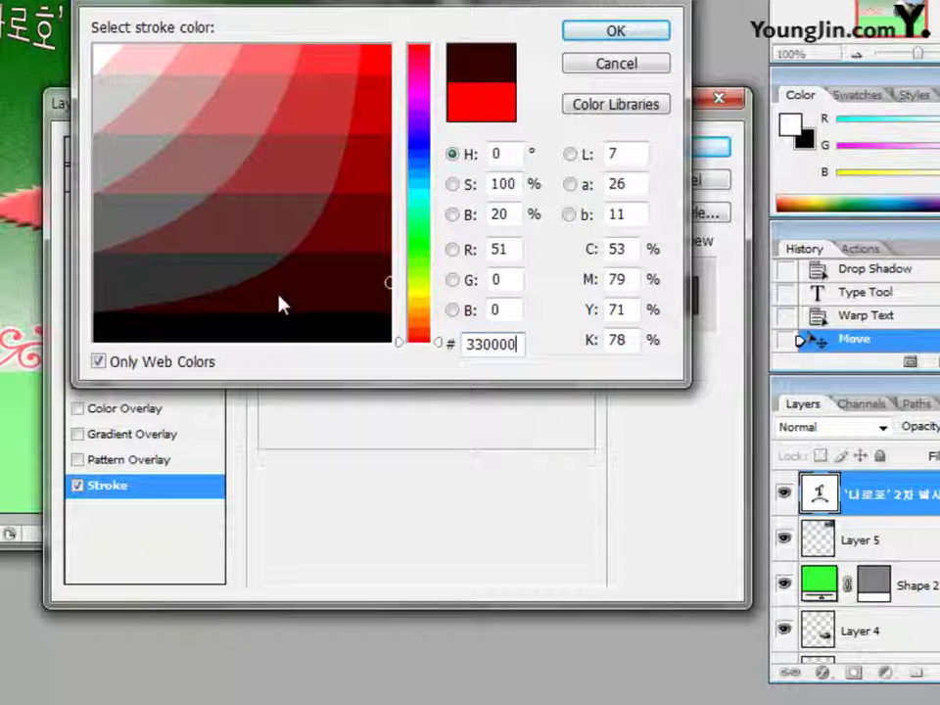
left_click(635, 33)
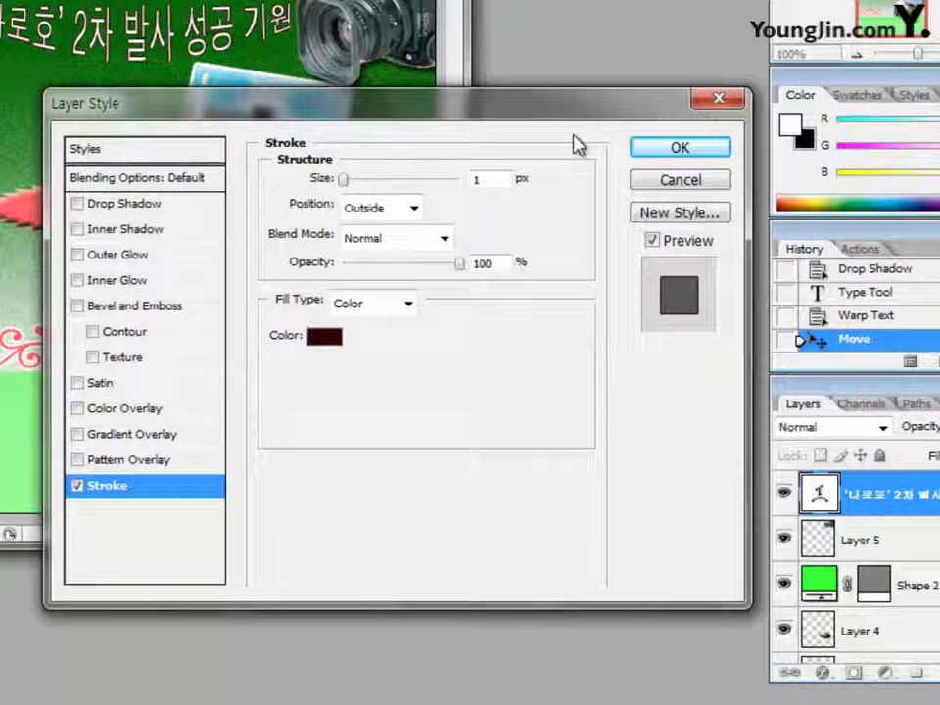
- Add an Outer Glow to the title with 11% spread and 16 px size, and apply the layer style
left_click(132, 260)
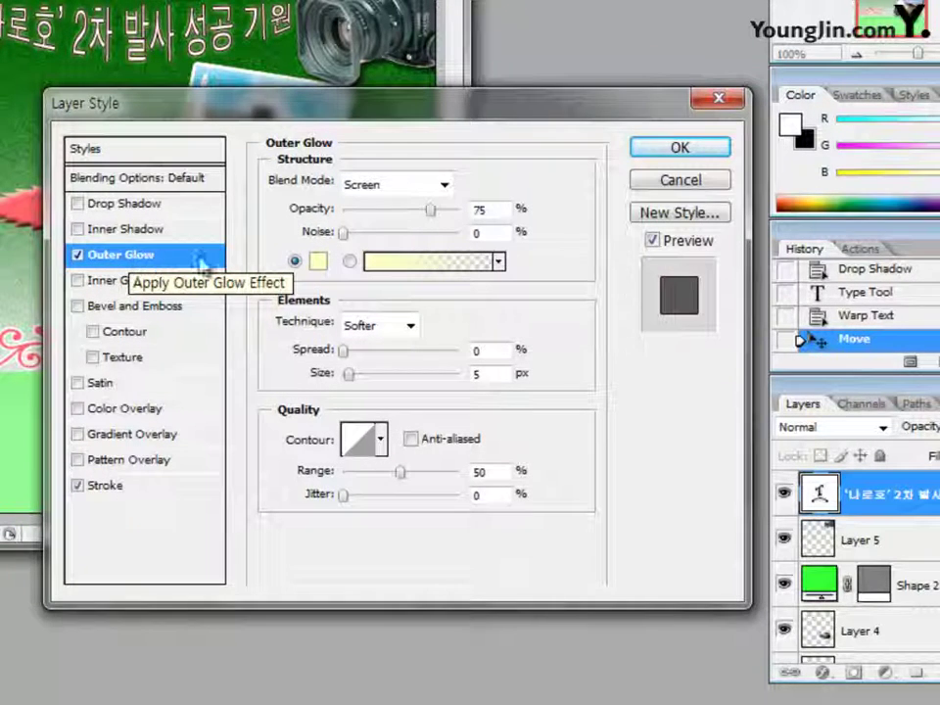
double_click(477, 352)
type("111")
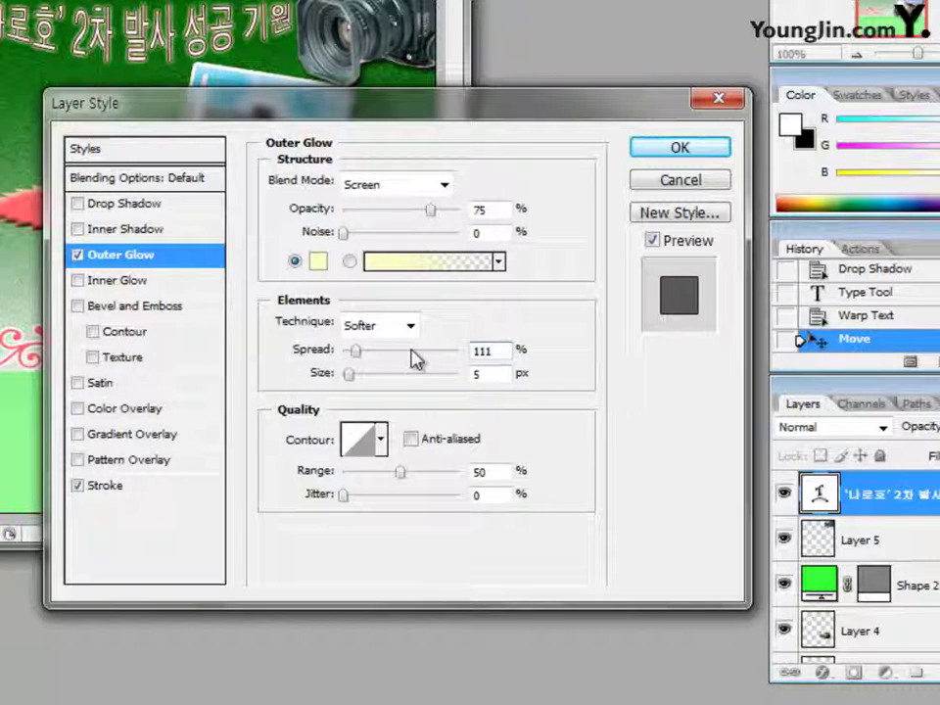
key("Tab")
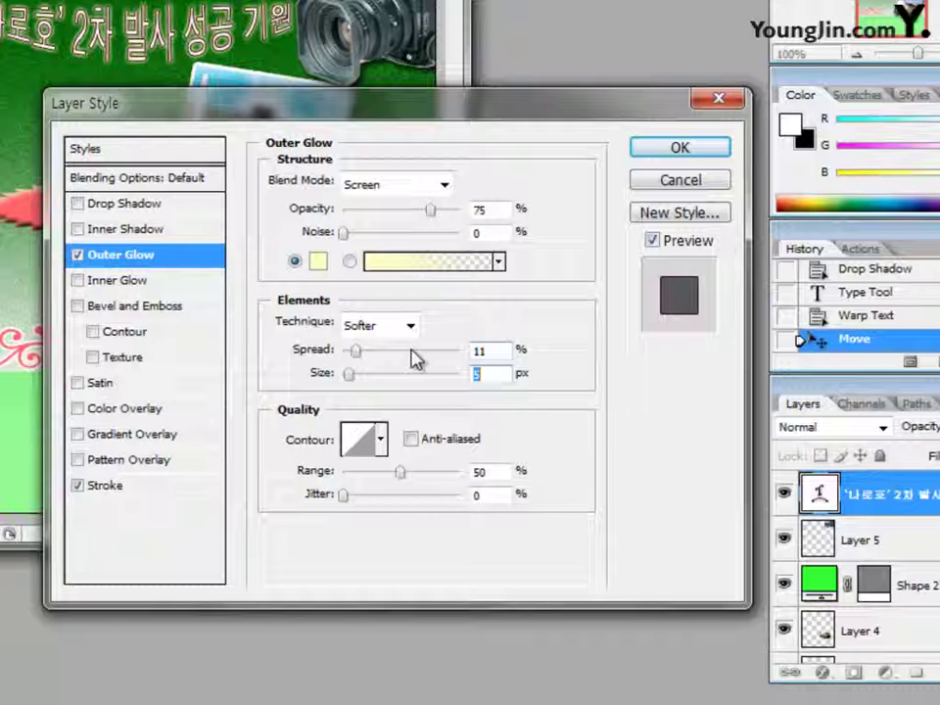
type("16")
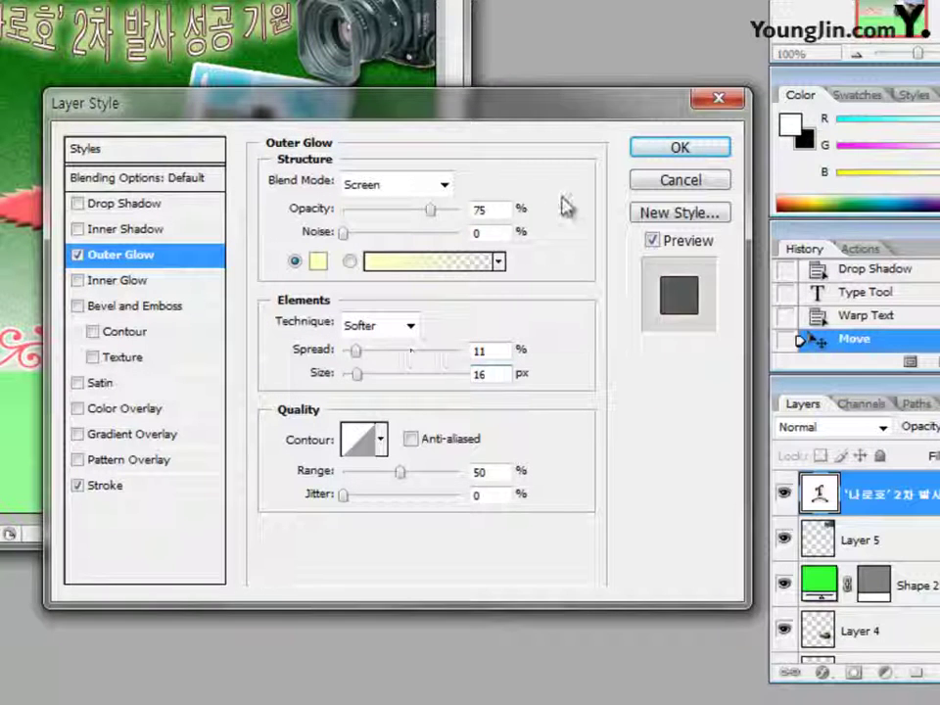
left_click(681, 147)
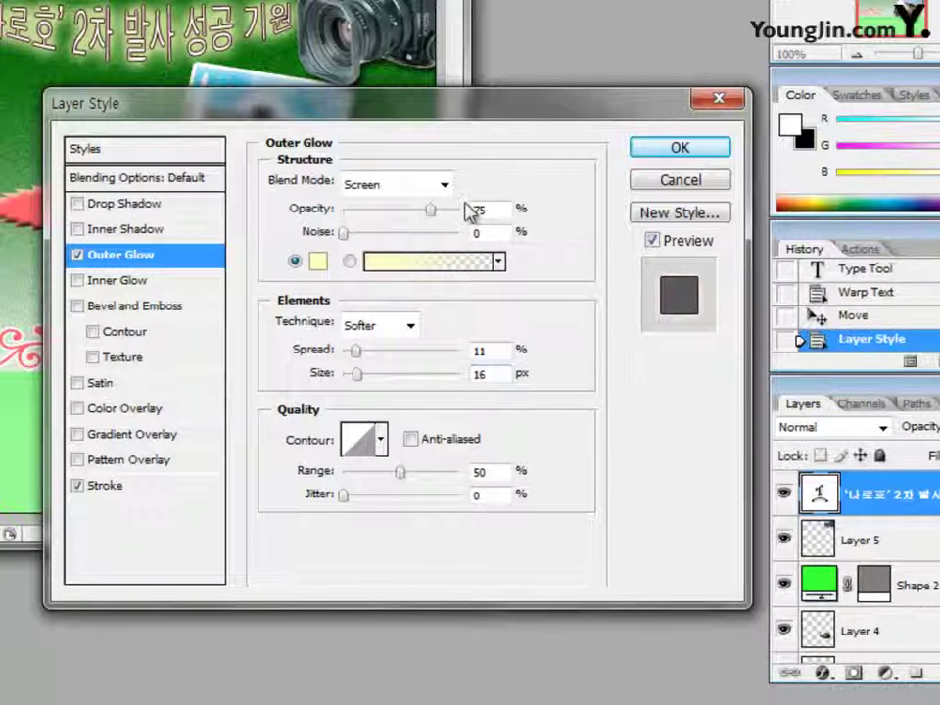
- Add a Gradient Overlay to the title text and set the gradient's starting colour stop to cc3300
left_click(152, 437)
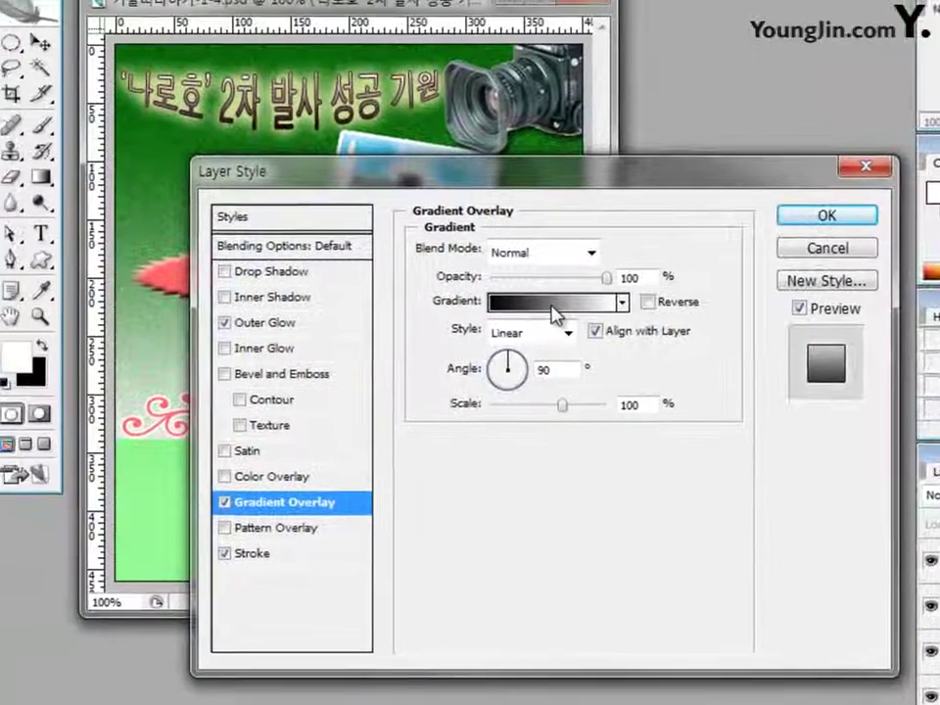
left_click(554, 313)
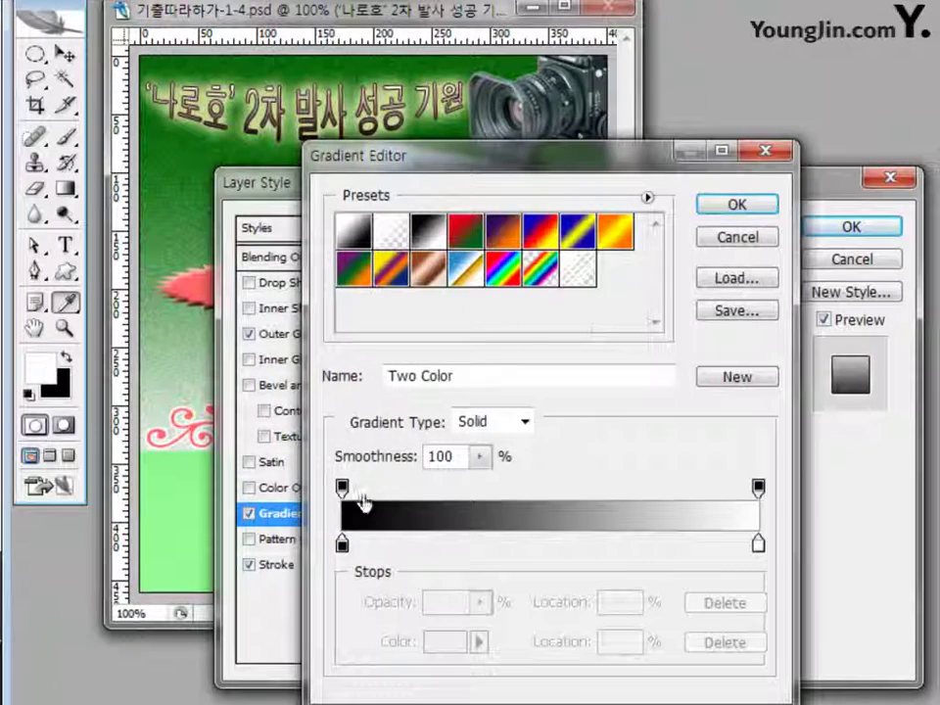
left_click(342, 545)
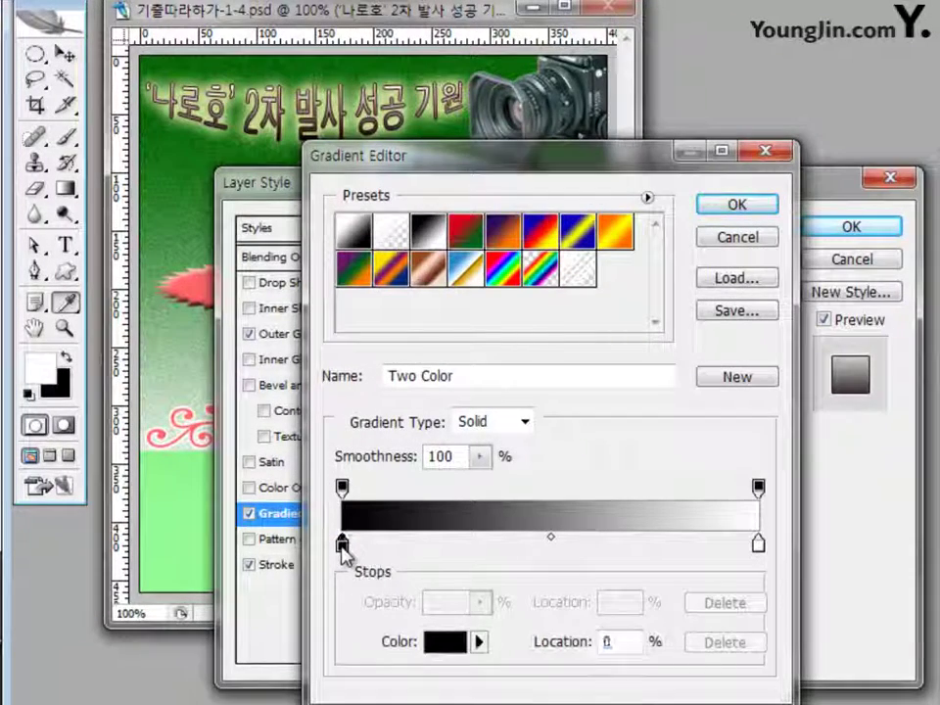
double_click(342, 545)
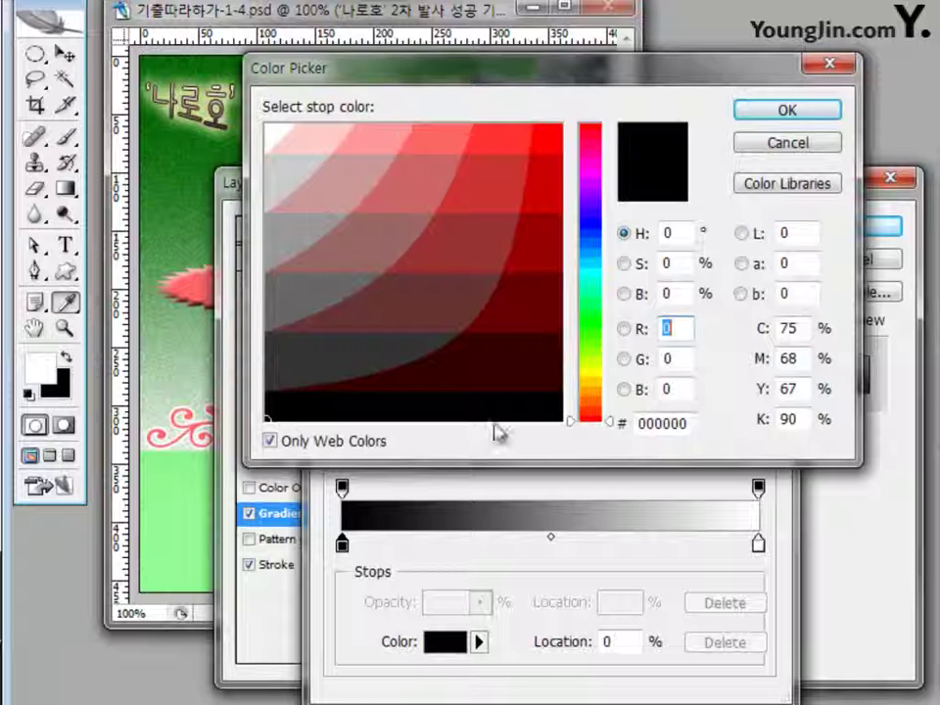
left_click(676, 423)
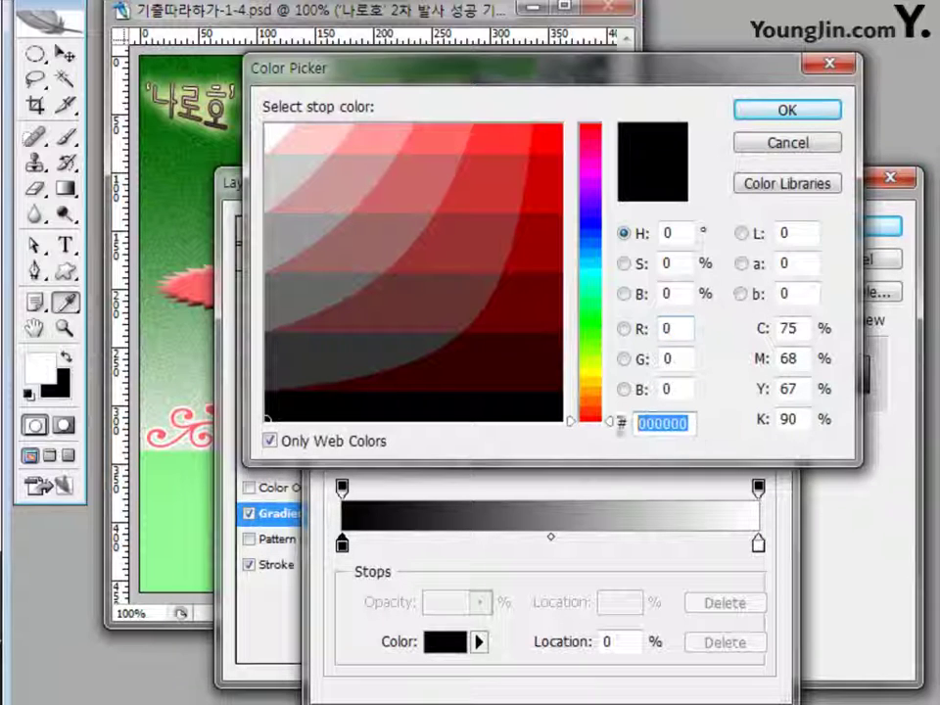
type("cc3300")
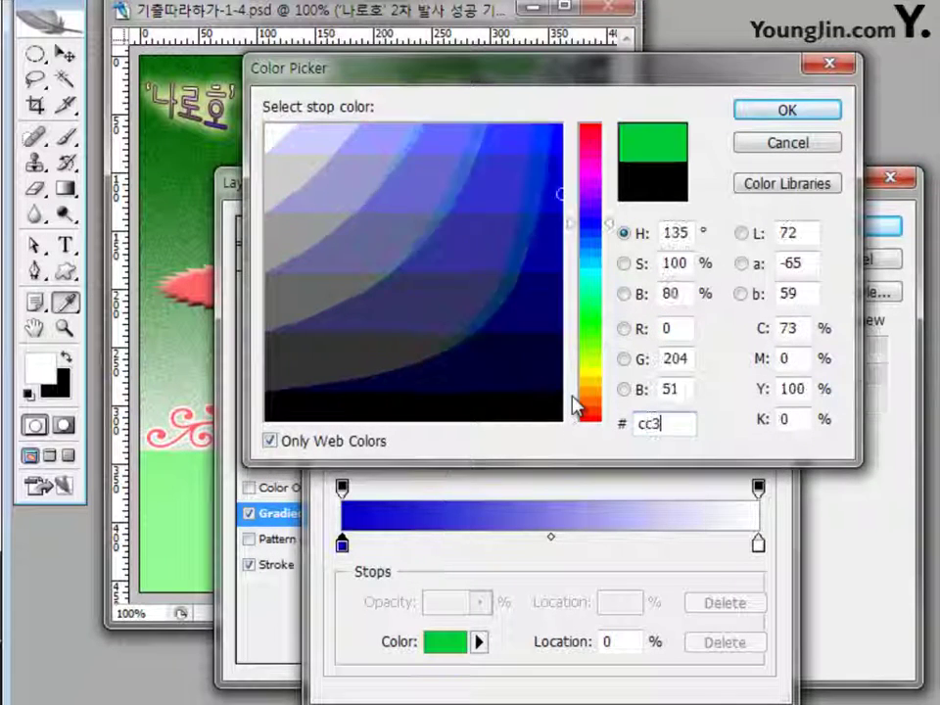
left_click(798, 110)
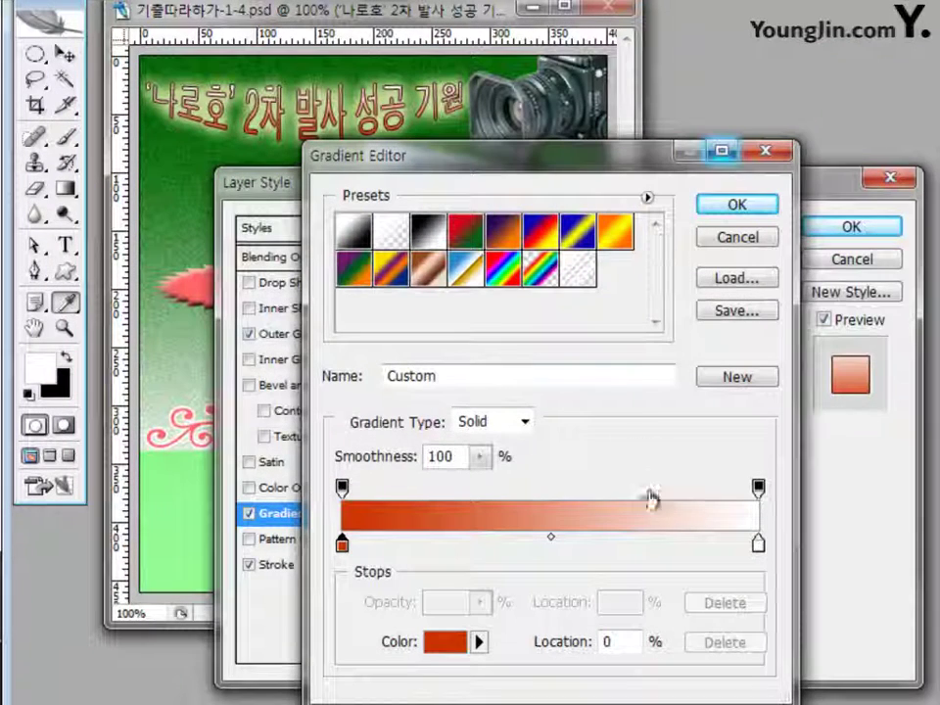
- Set the title gradient's end colour stop to 006633 and apply the overlay
double_click(759, 545)
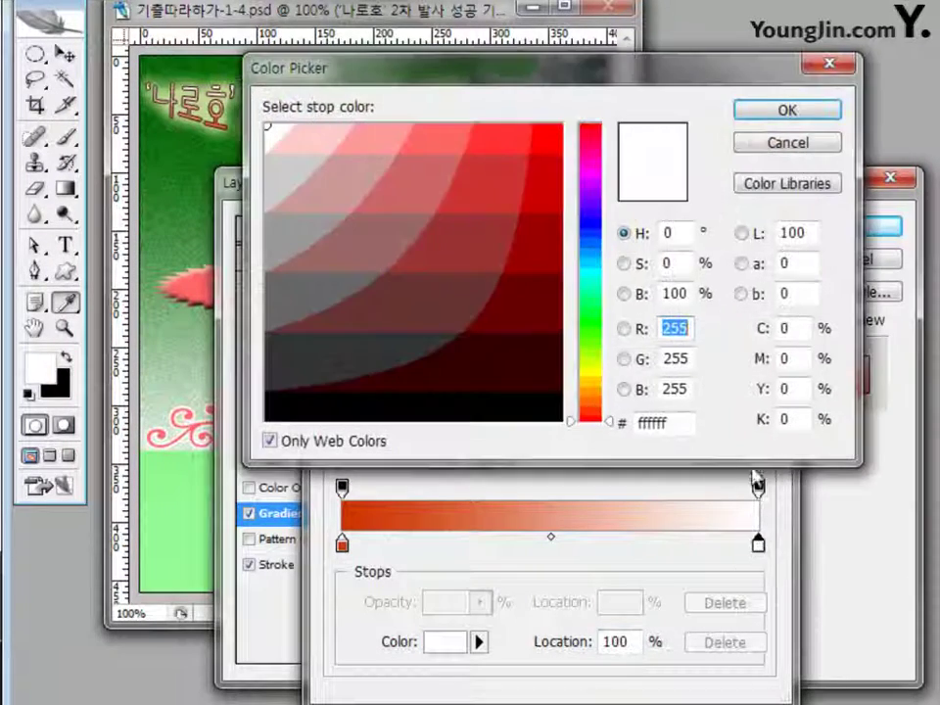
double_click(676, 423)
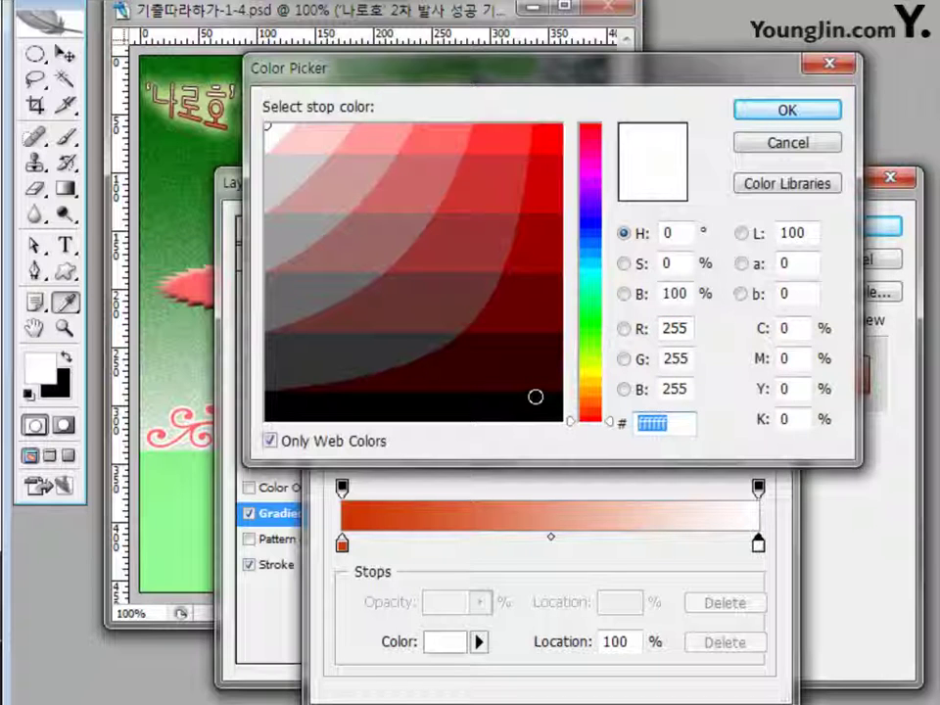
type("006633")
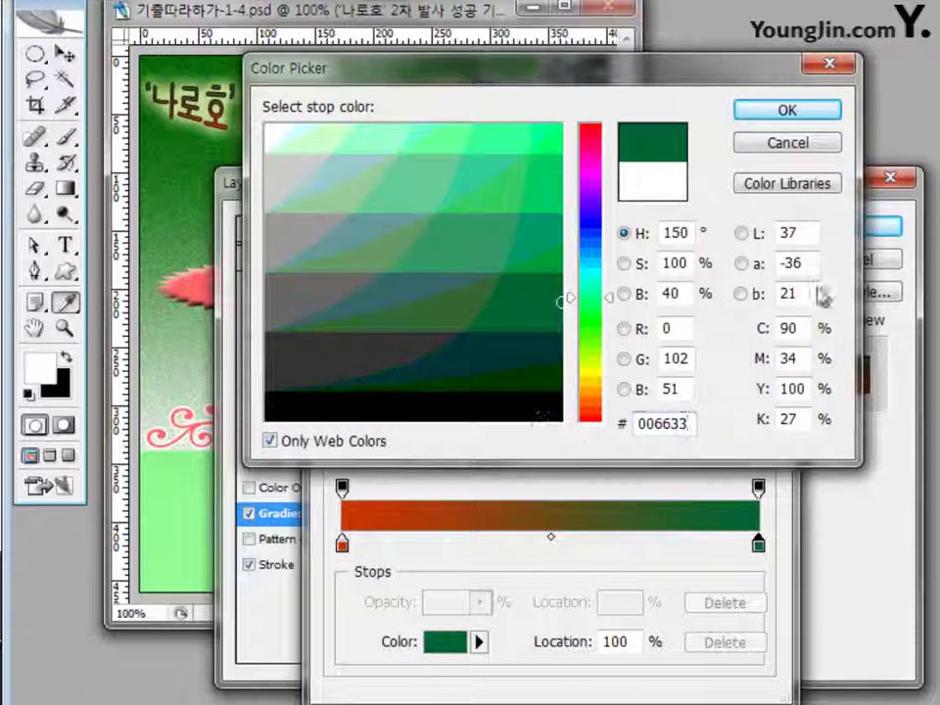
left_click(792, 114)
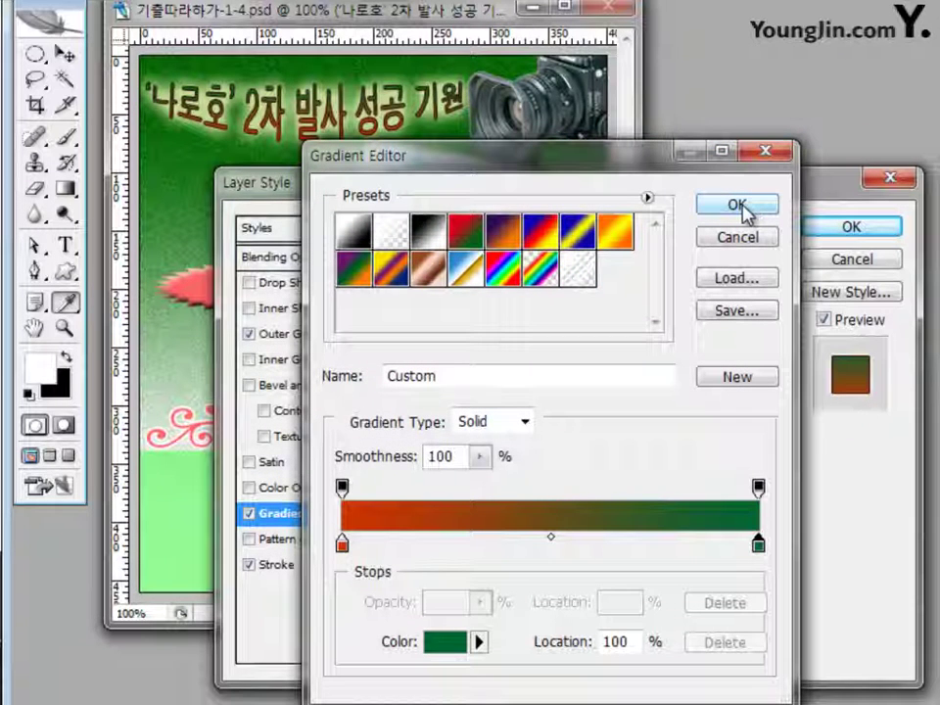
left_click(739, 206)
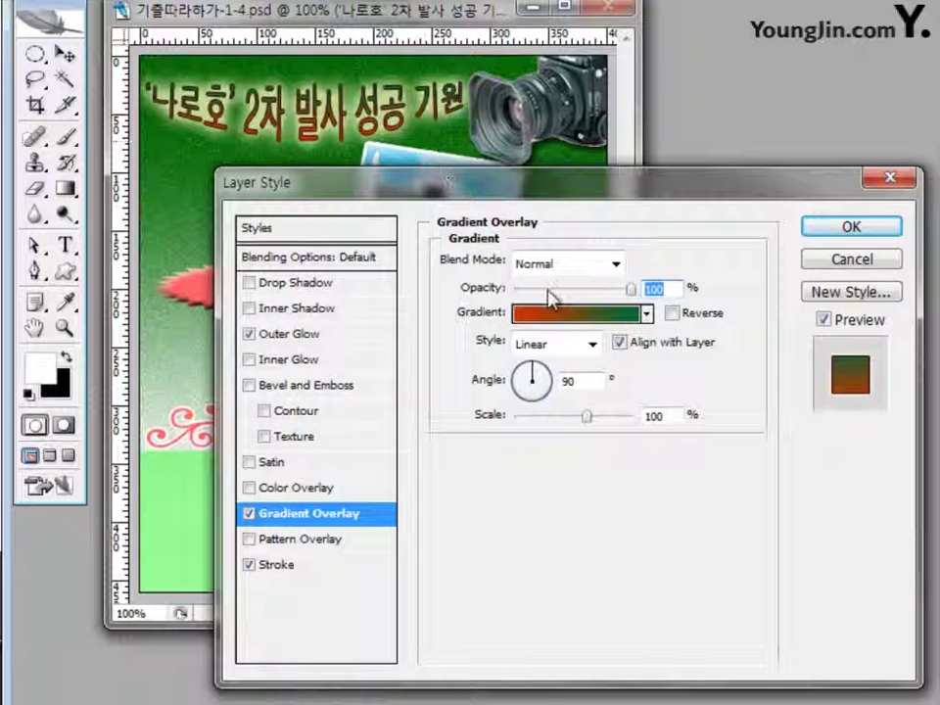
left_click(828, 231)
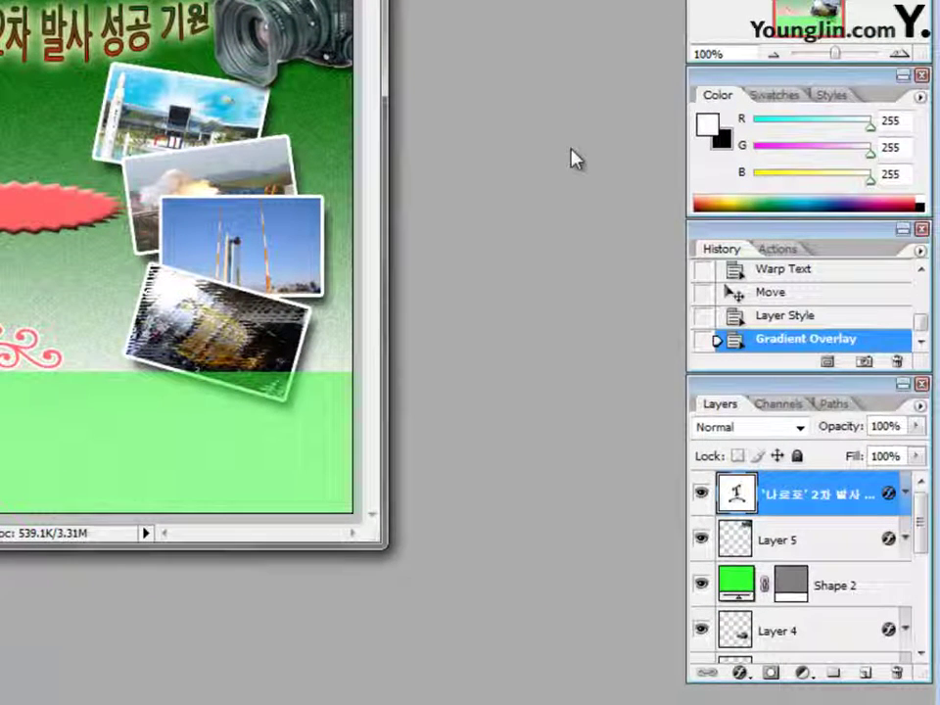
- Add a new layer and set the Type tool to the 굴림 font, 20 pt, in black
left_click(865, 675)
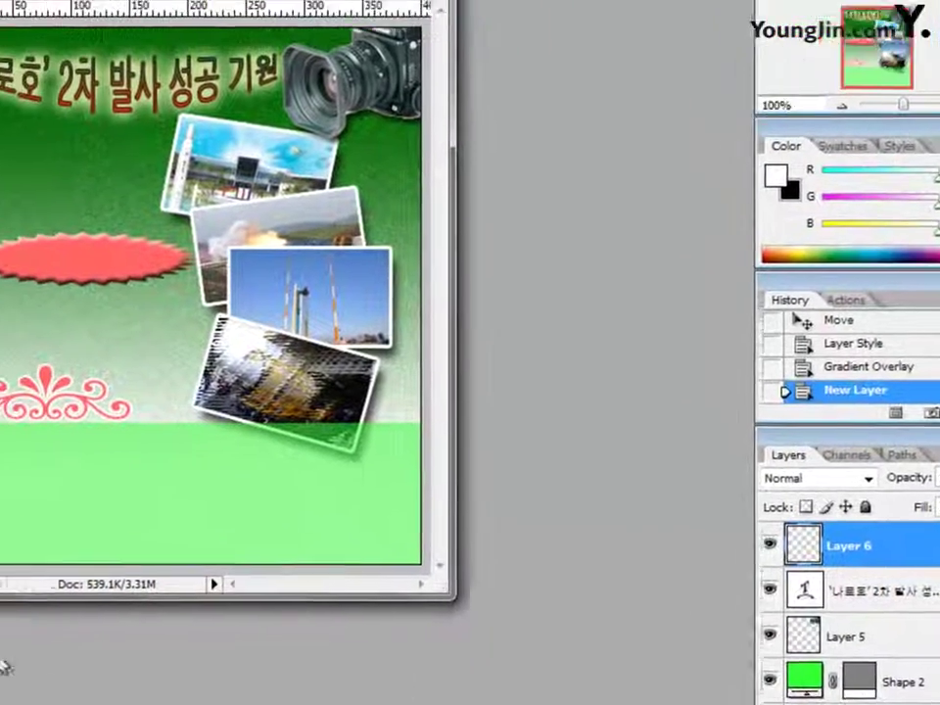
left_click(65, 358)
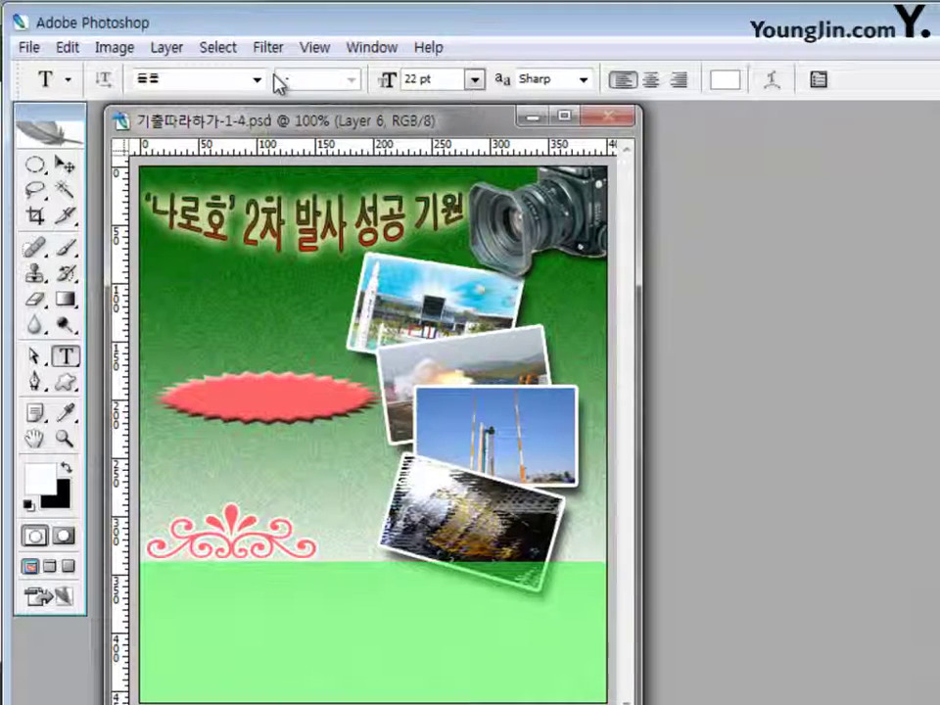
left_click(257, 79)
scroll(236, 181, "up", 2)
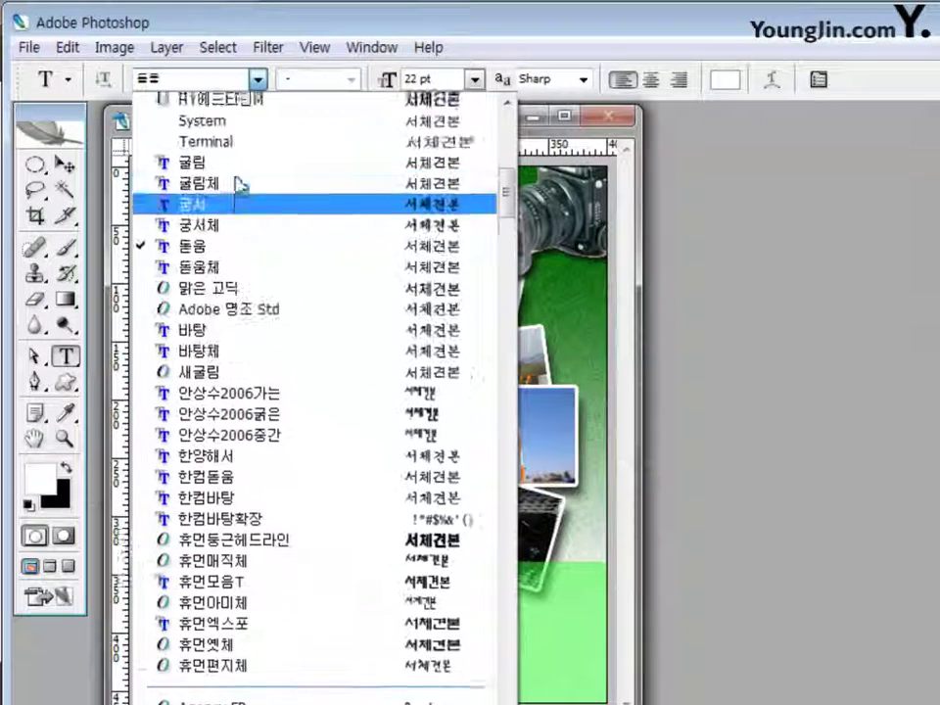
scroll(238, 196, "up", 1)
left_click(237, 212)
key("Tab")
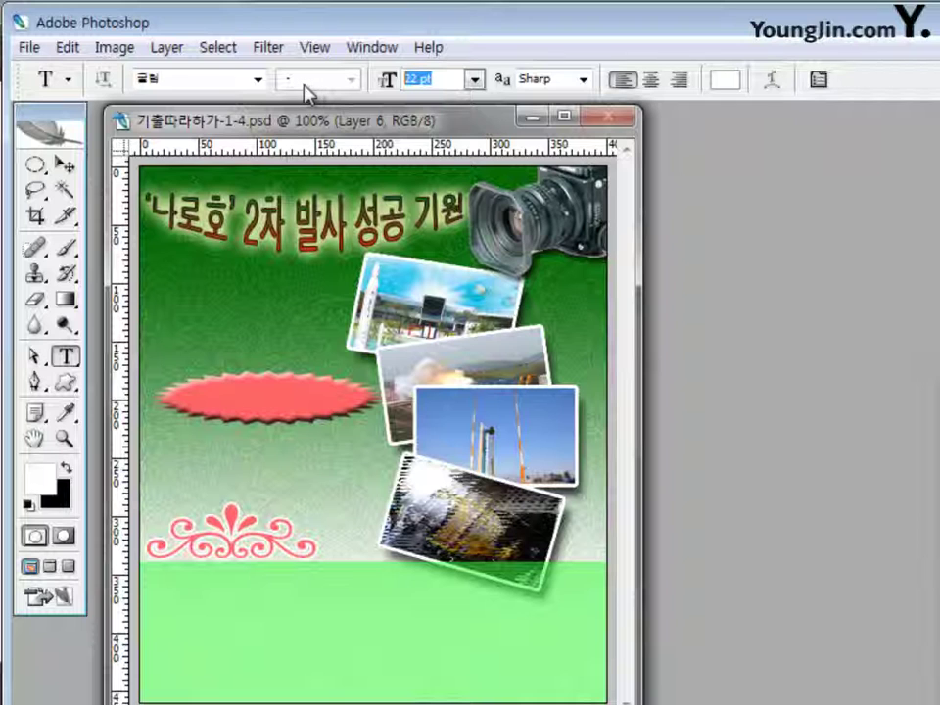
type("20")
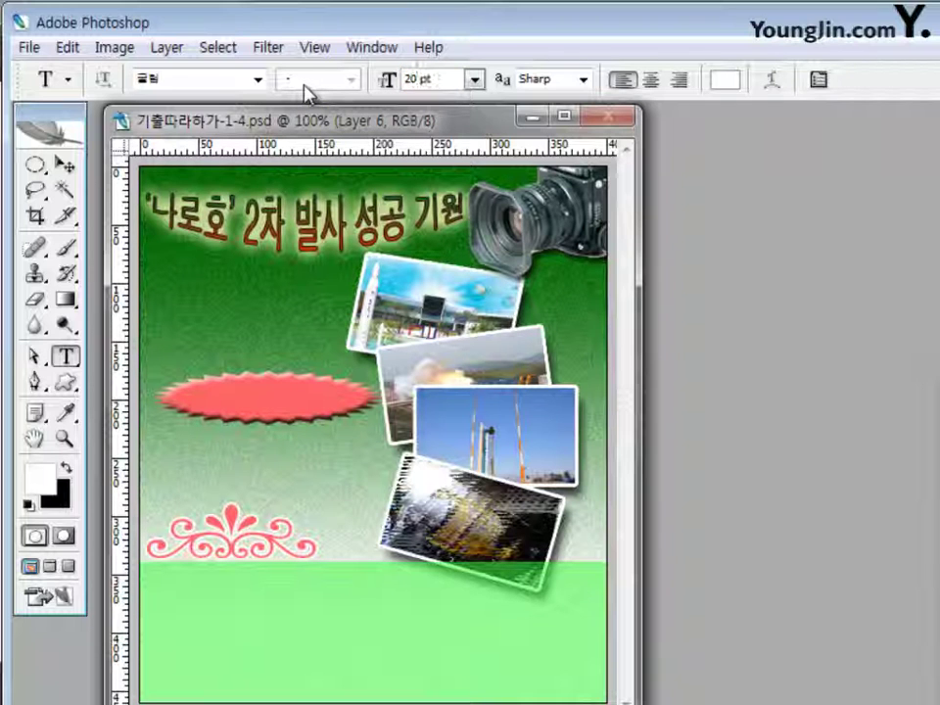
left_click(723, 82)
left_click(493, 518)
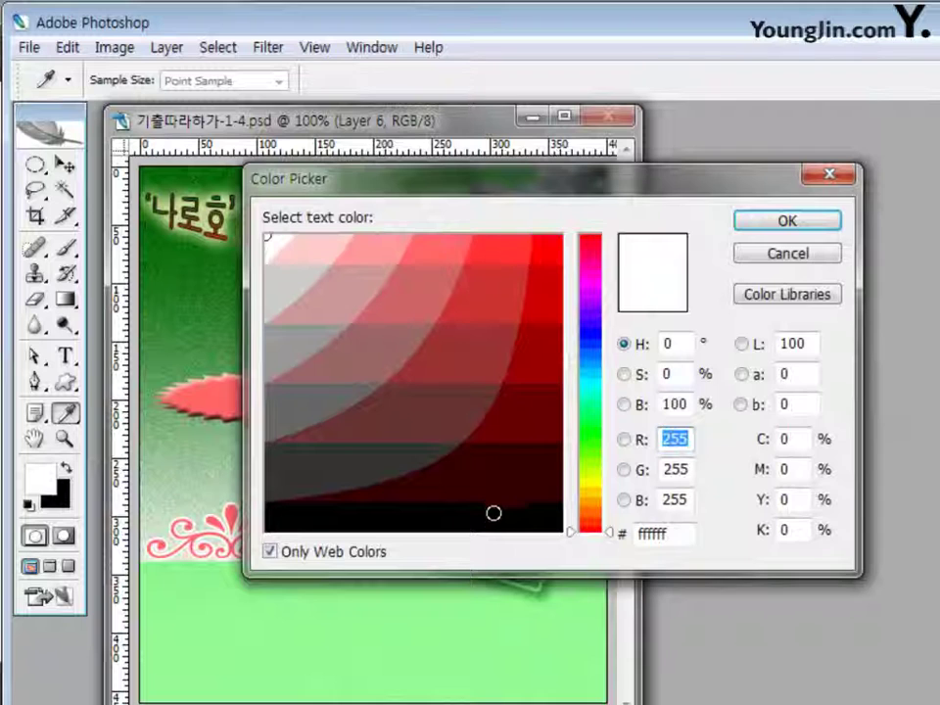
left_click(787, 223)
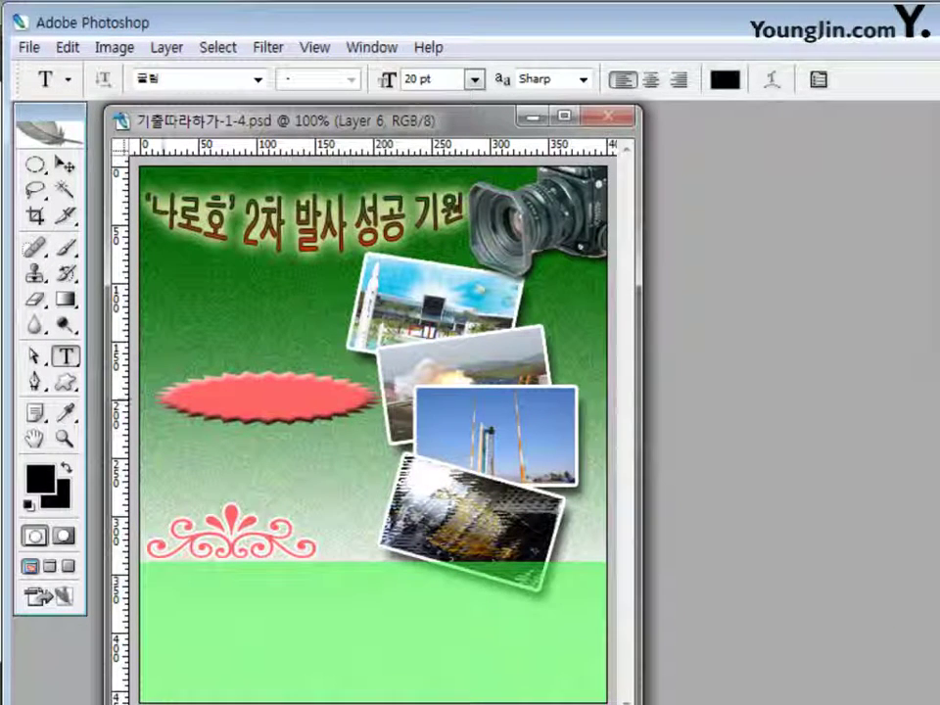
- Place the text "응원 메시지 보내기" across the red jagged ellipse and commit it
left_click(168, 402)
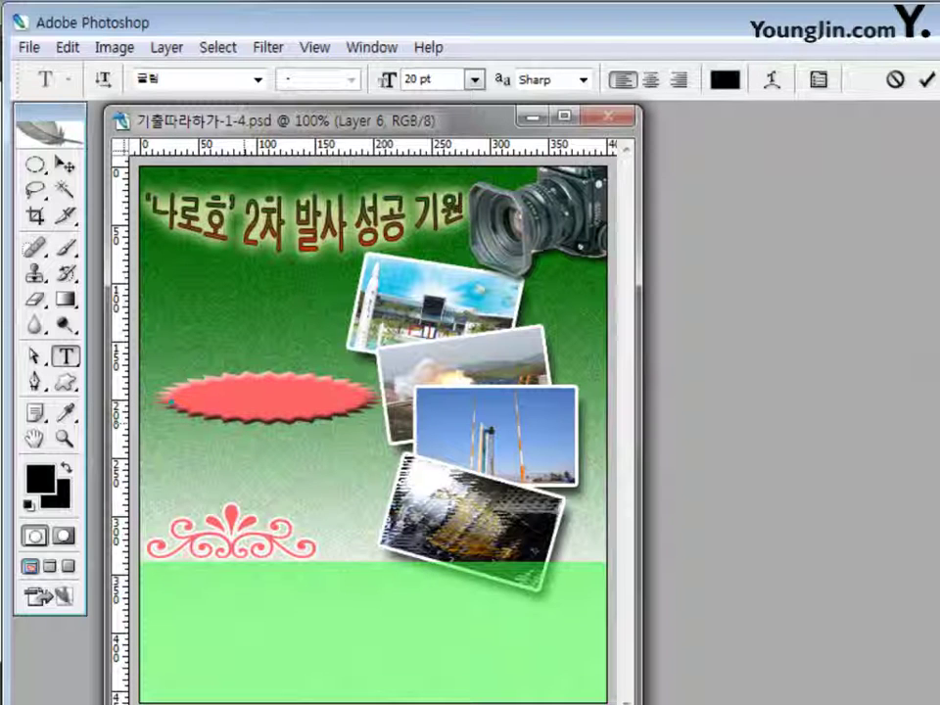
type("dmddnjs")
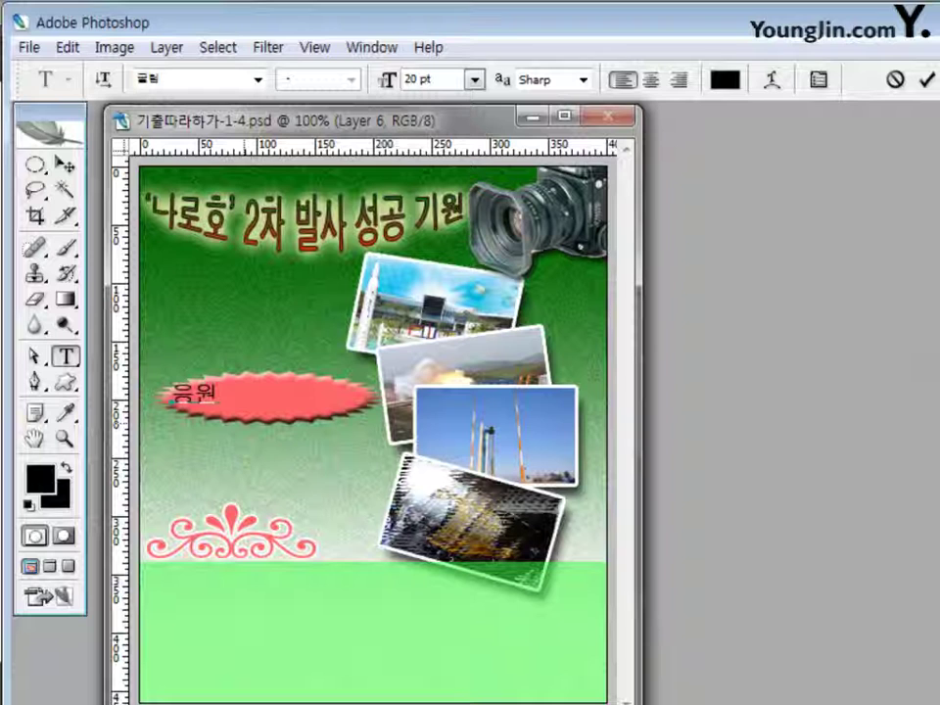
type(" aptlwl q")
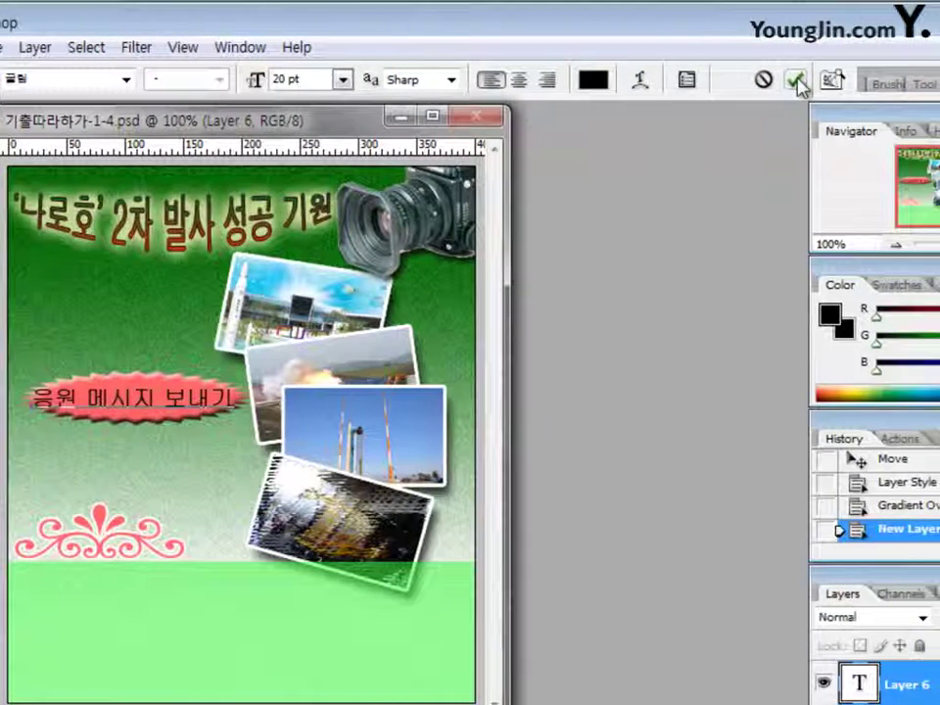
left_click(927, 80)
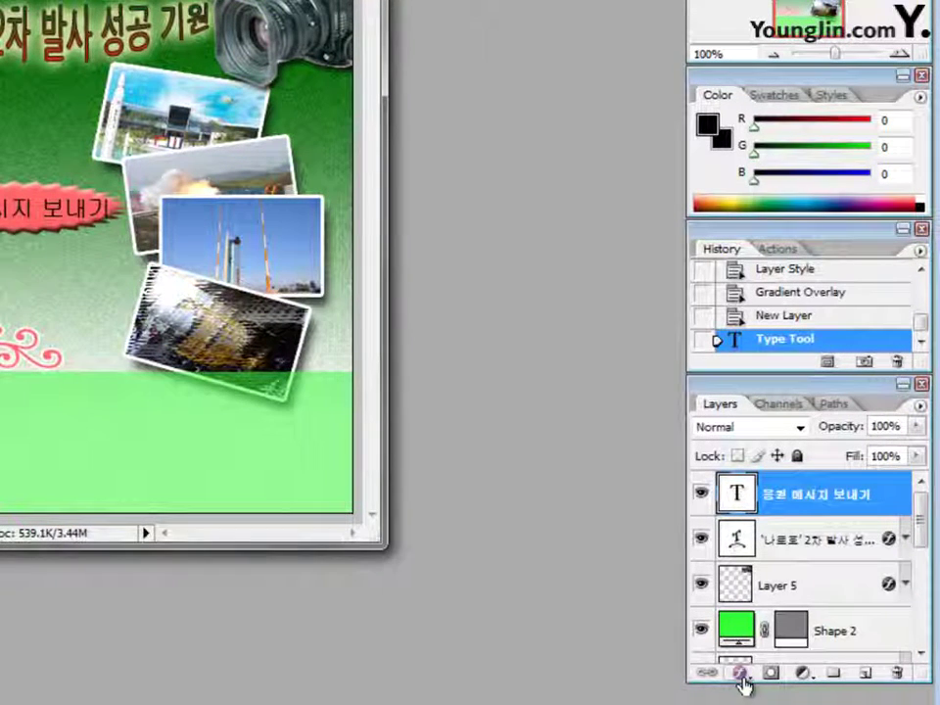
- Add a 1 px outside Stroke in white to the "응원 메시지 보내기" text layer
left_click(742, 676)
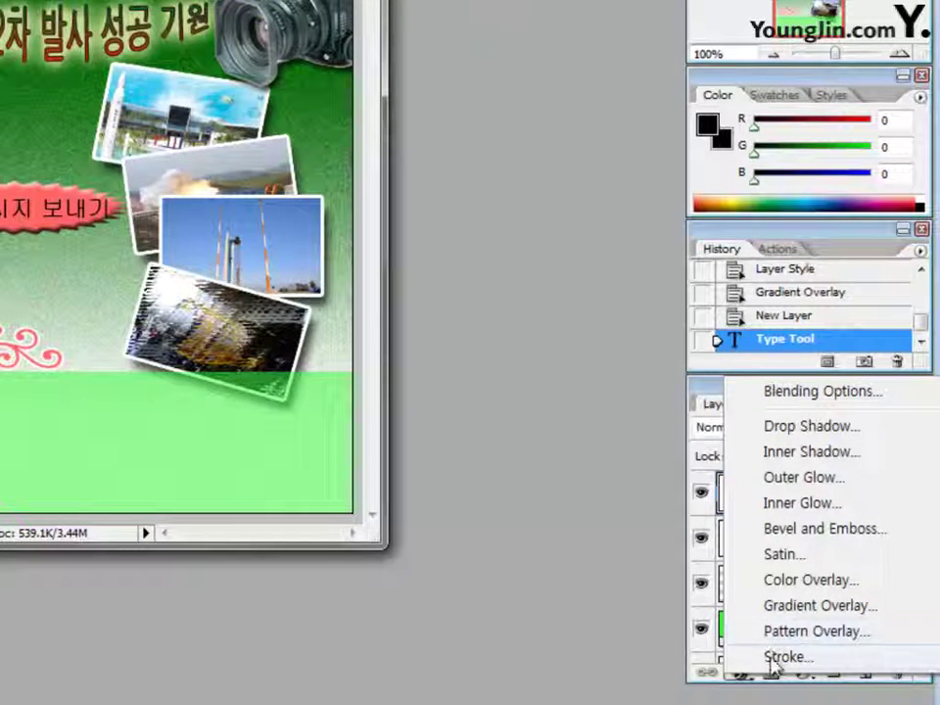
left_click(774, 658)
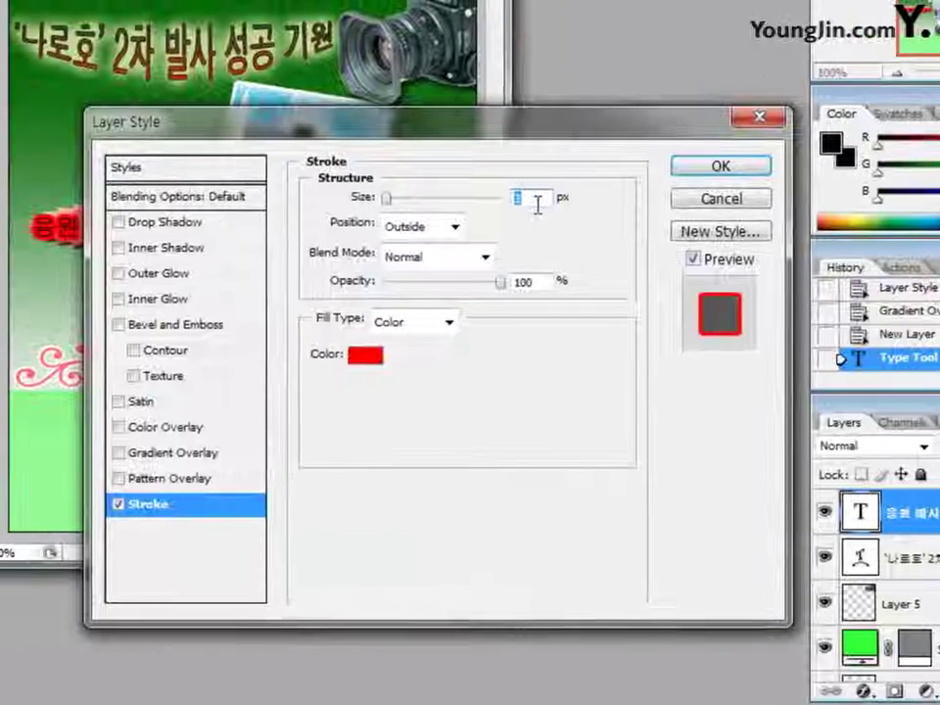
type("1")
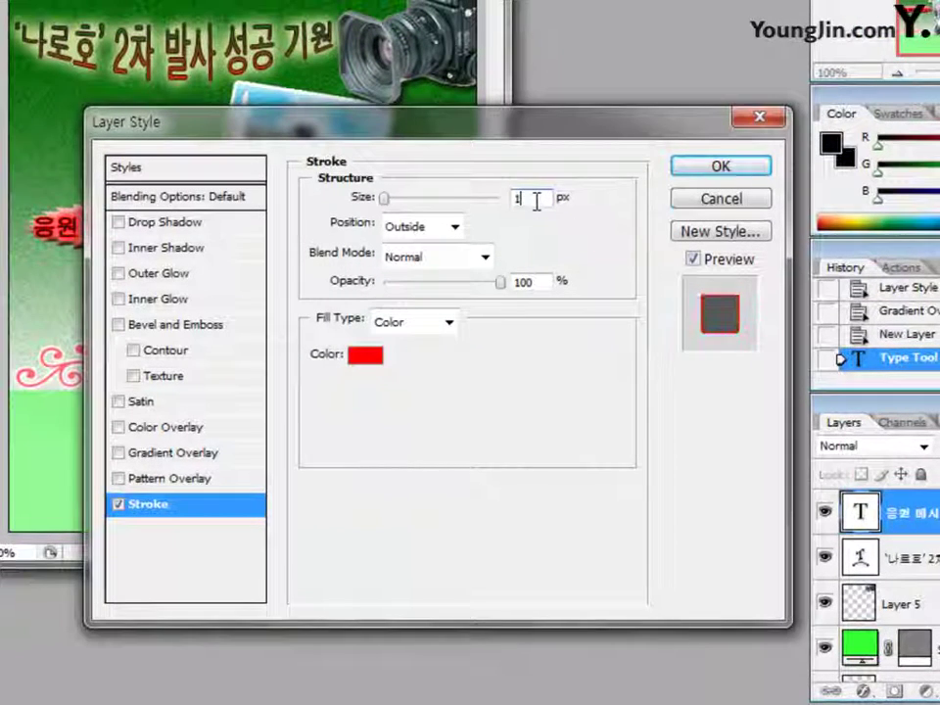
left_click(373, 361)
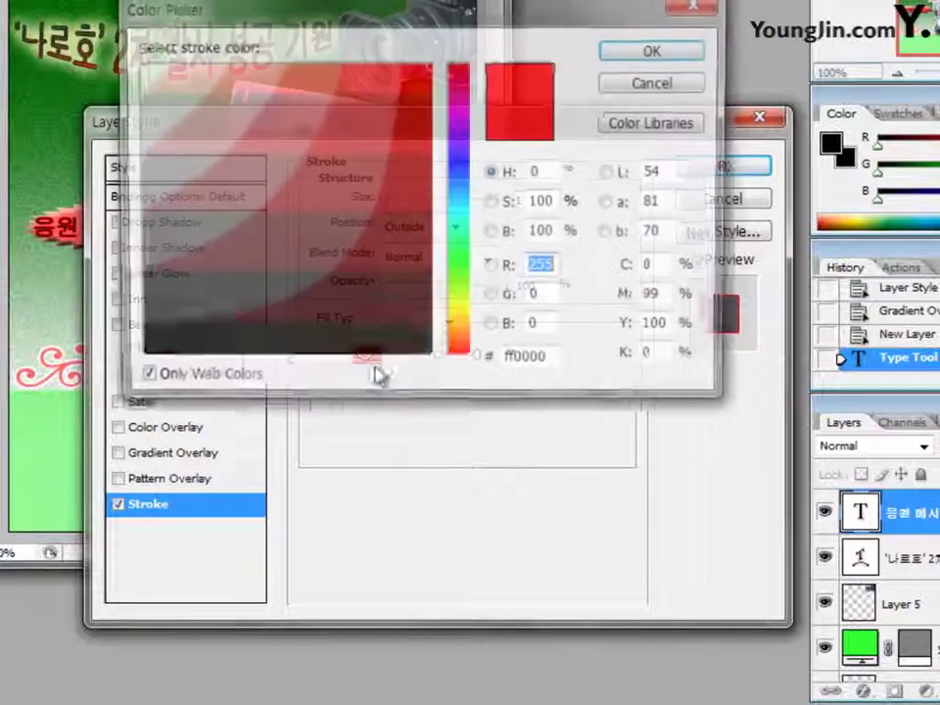
left_click(147, 74)
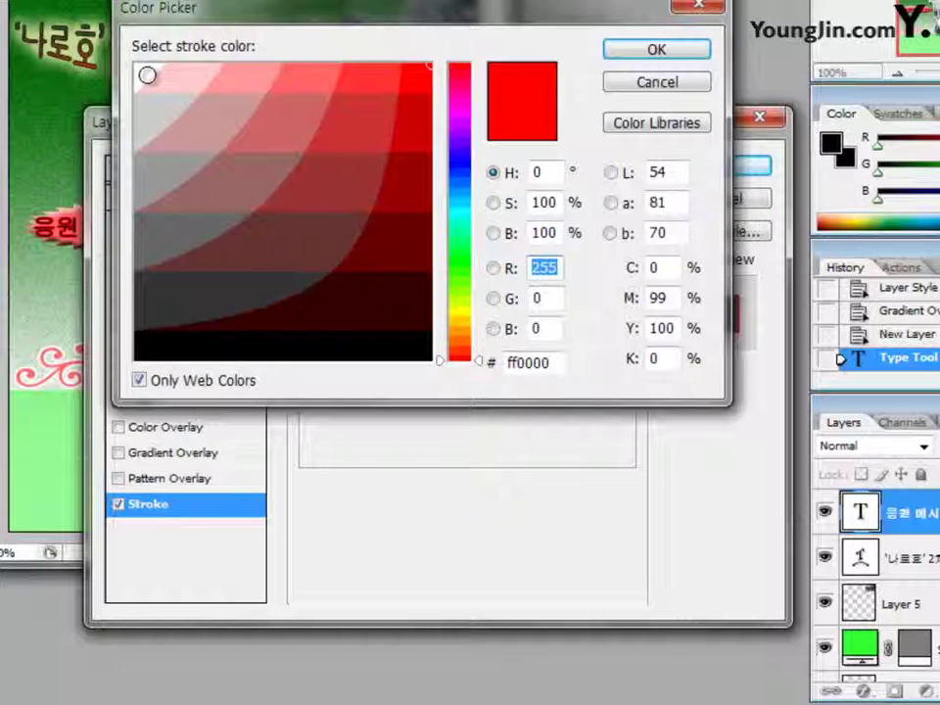
left_click(657, 54)
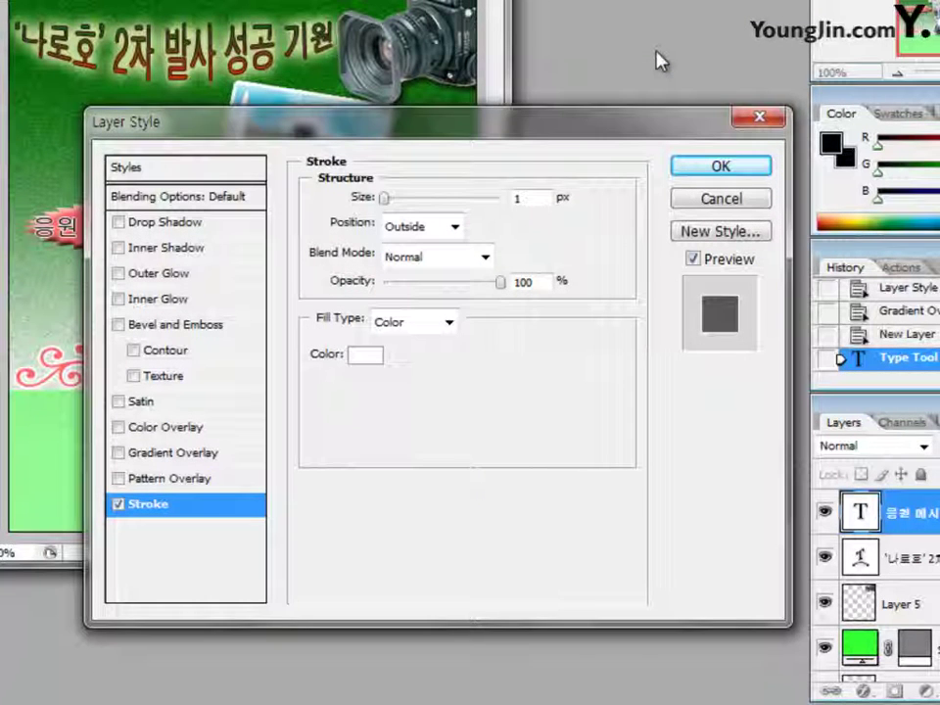
left_click(725, 169)
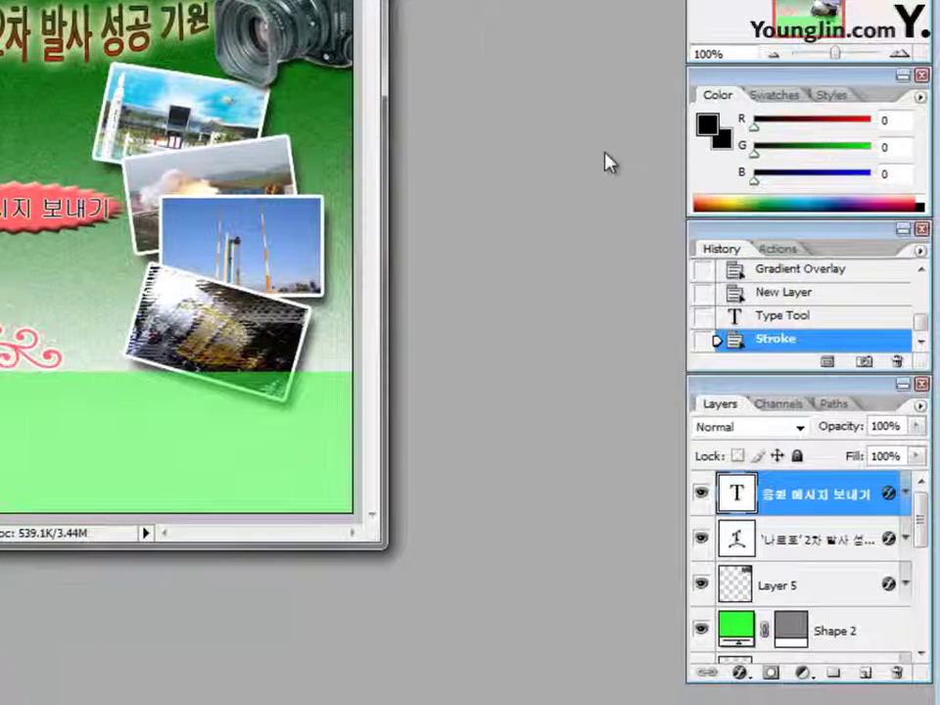
- Add a new layer and set the Type tool to 18 pt in black (000000)
left_click(865, 673)
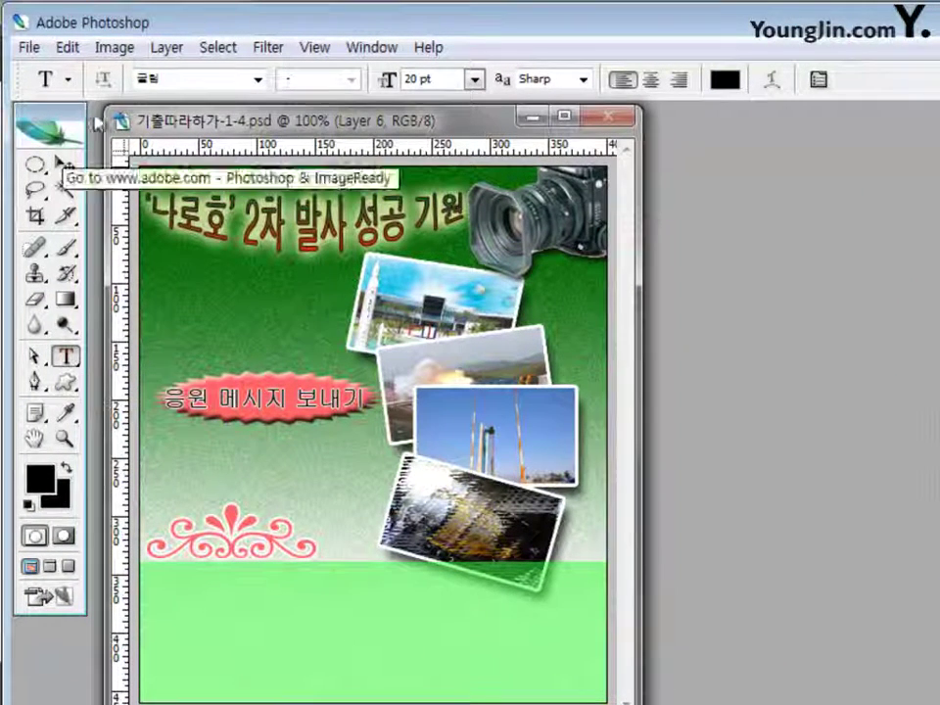
left_click(443, 79)
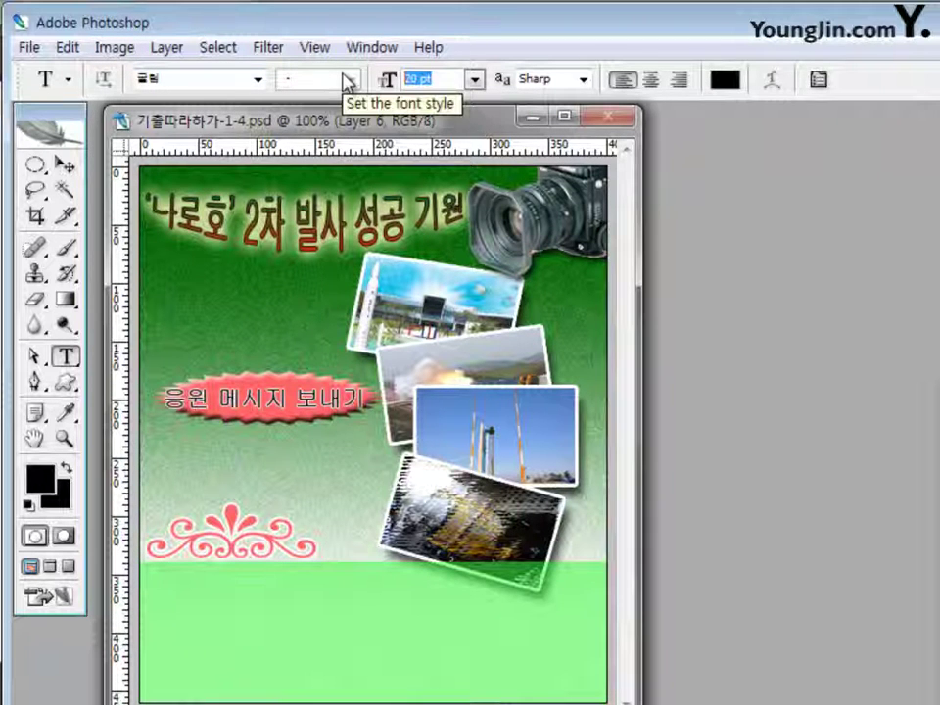
type("18")
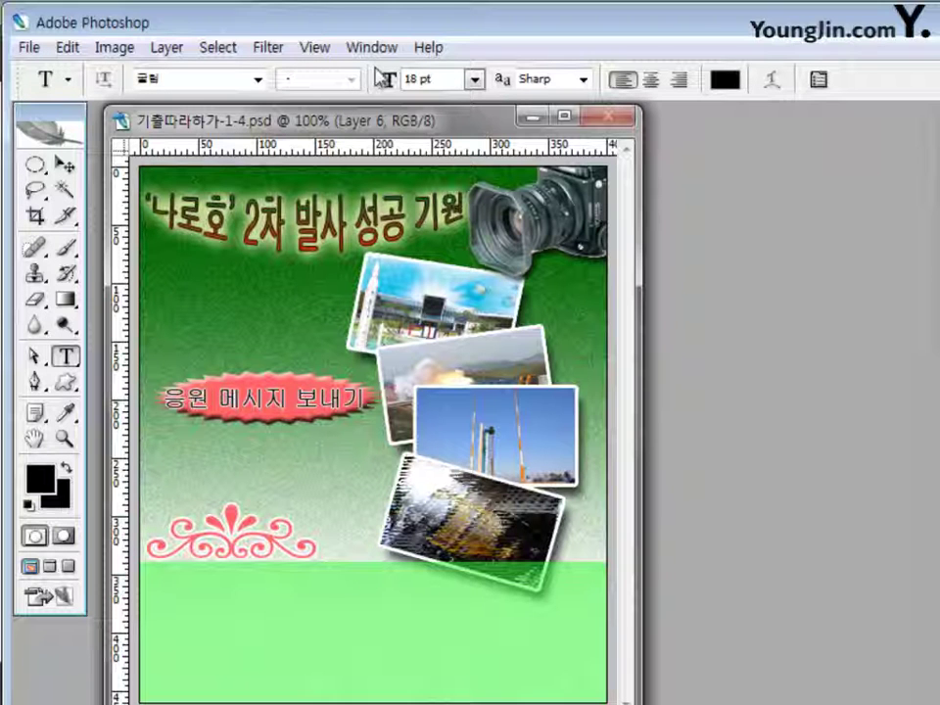
left_click(729, 82)
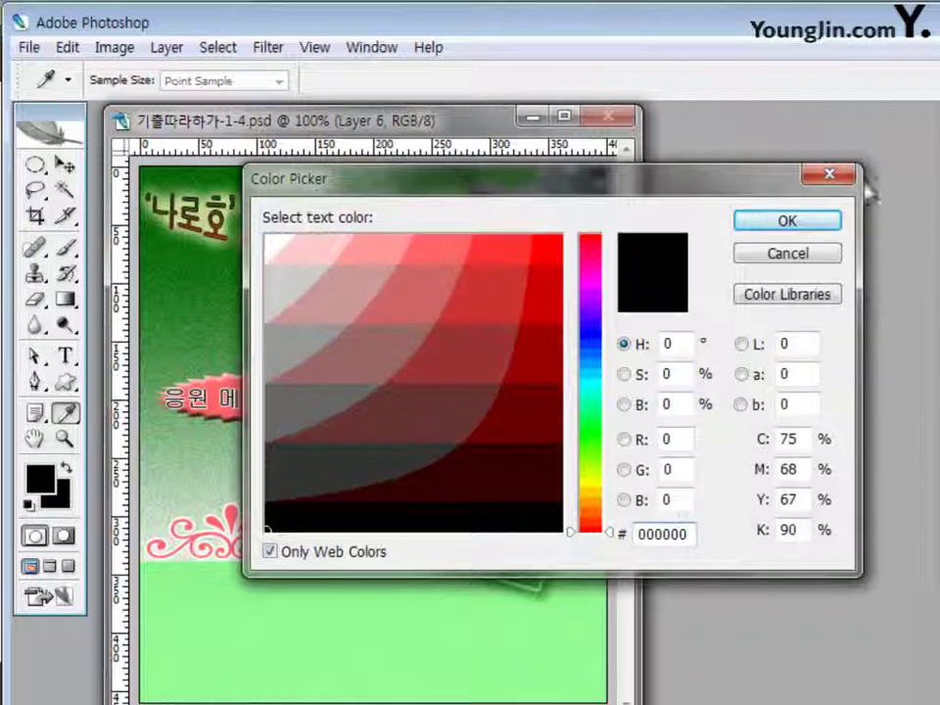
left_click(787, 221)
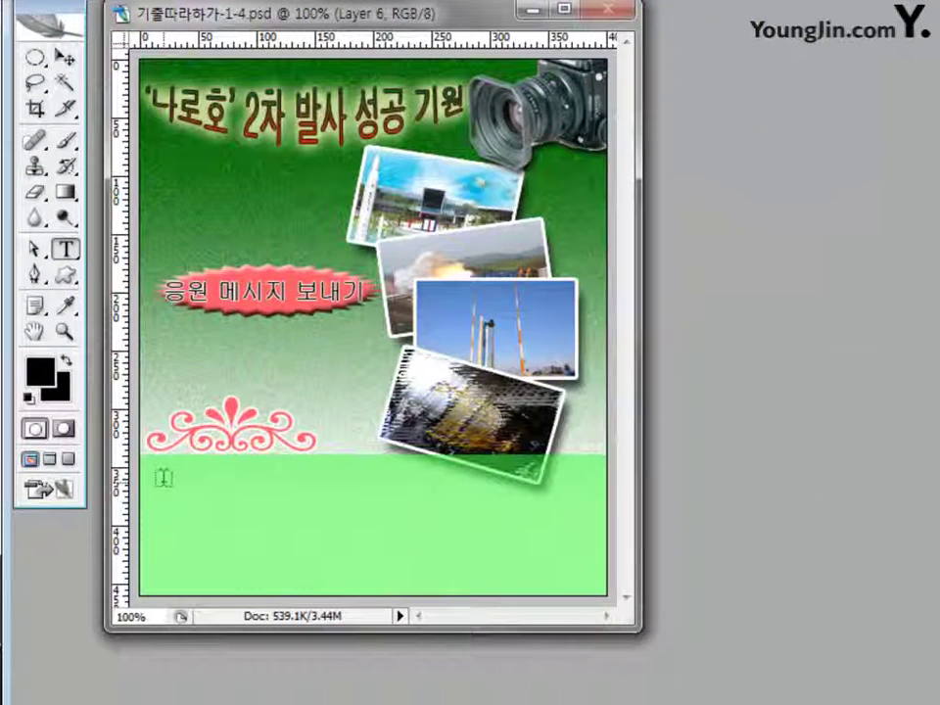
- Start a text block in the light green band below the red ornament with the line "2010년 나로호 2차 발사 예정"
left_click(164, 480)
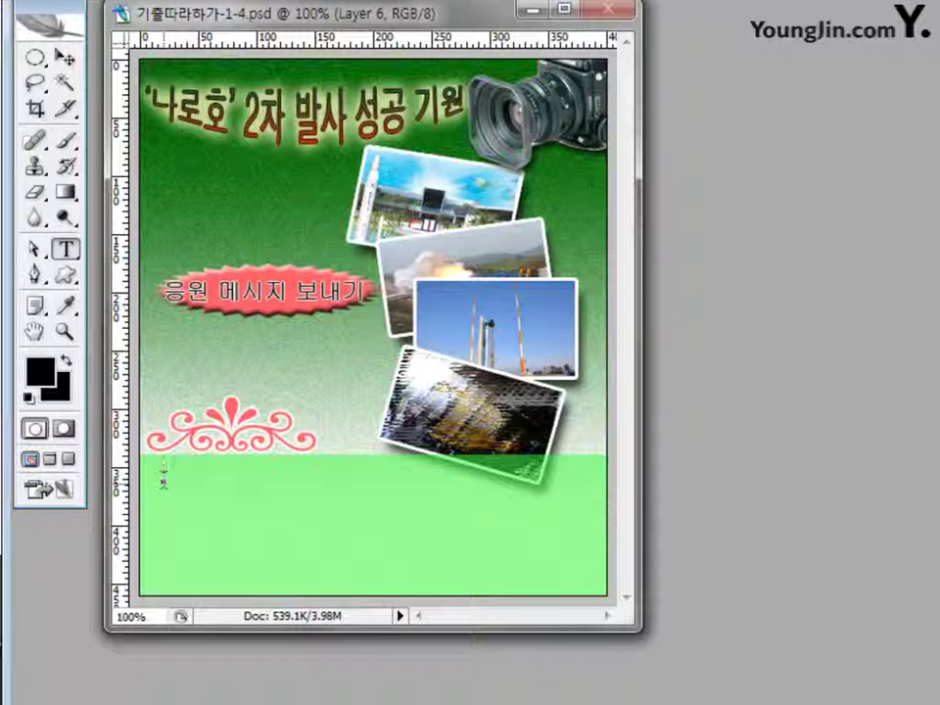
type("2010")
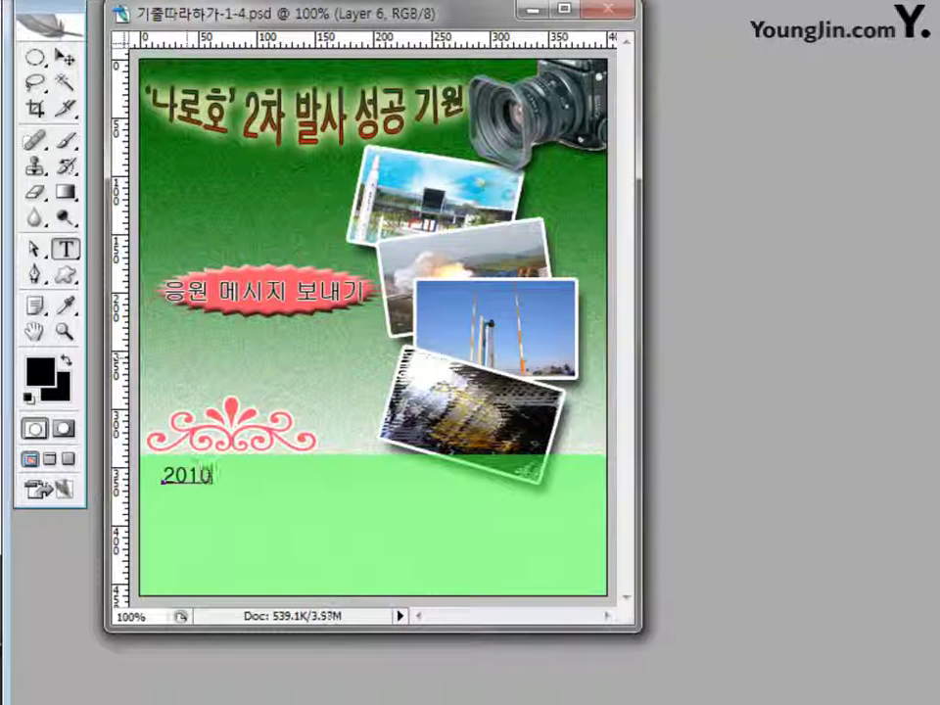
type("년 나로호 2")
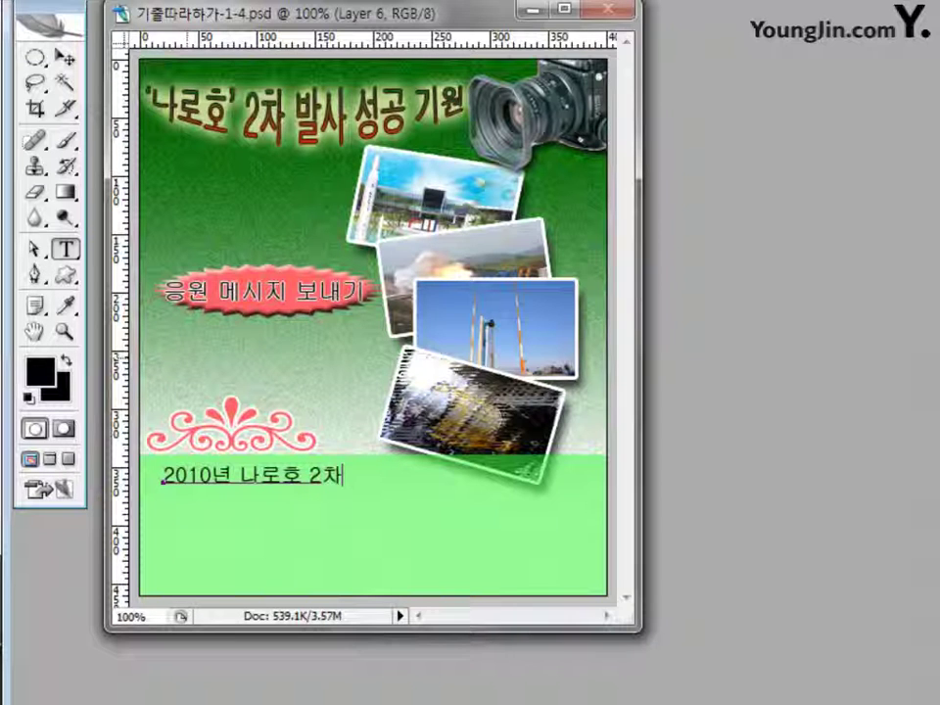
type("차 발사")
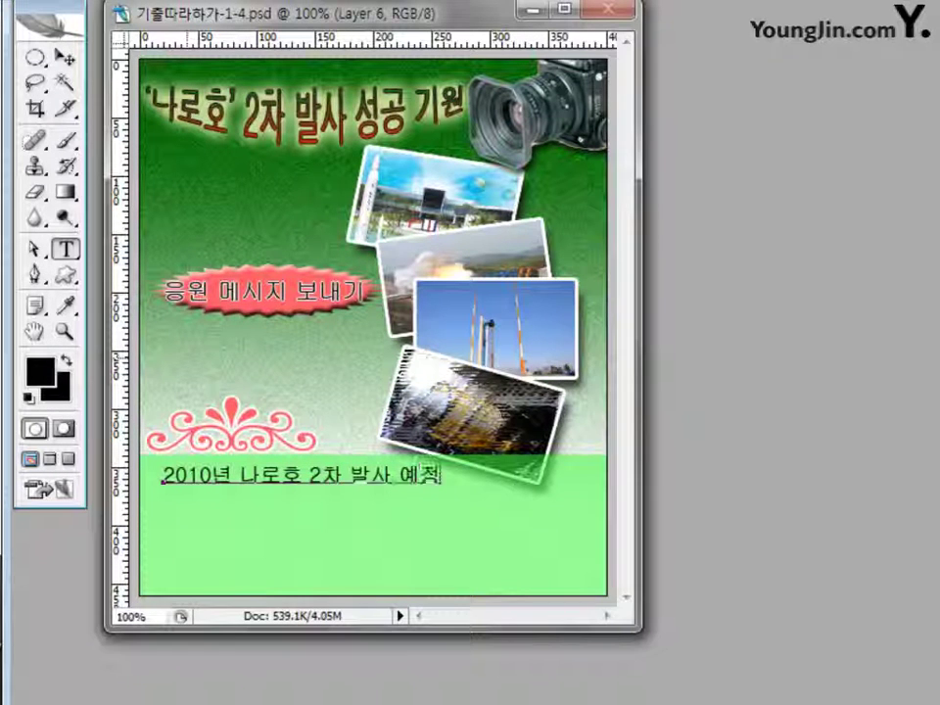
type(" 예정 ")
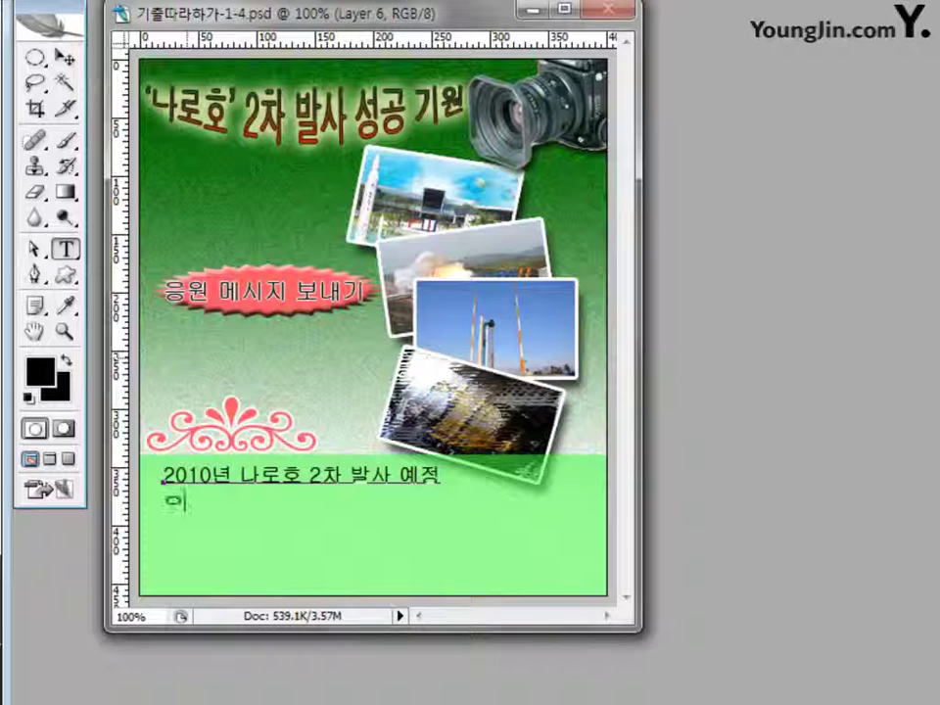
- Add the lines "우리땅에서,", "우리 위성을" and "우리 발사체로 발사한다.", commit the text and move the block slightly down within the green band
type("우리땅에서")
key("Return")
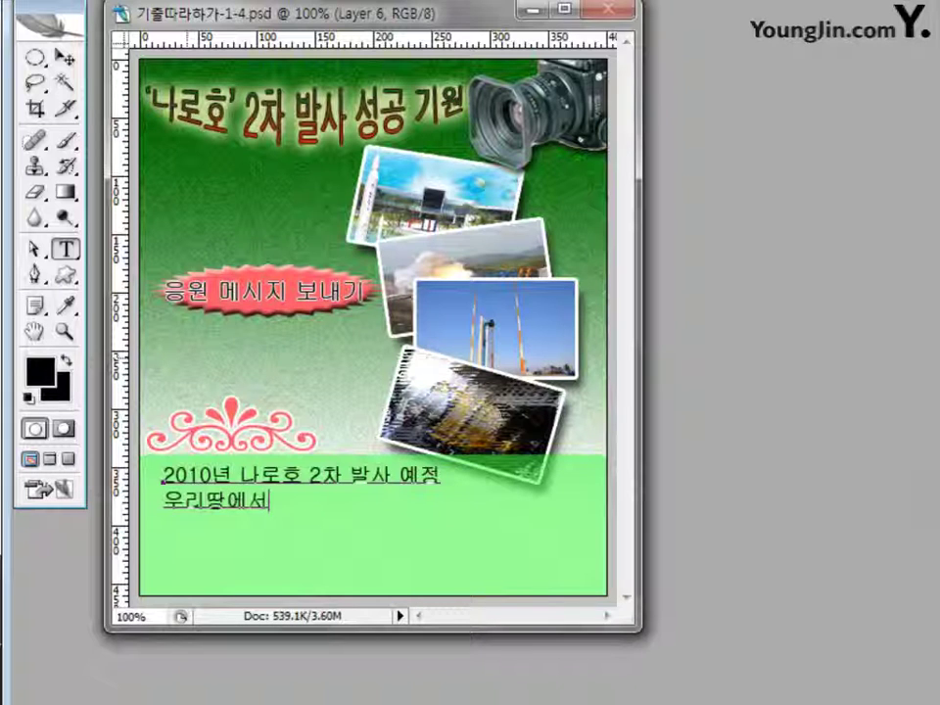
type(". ")
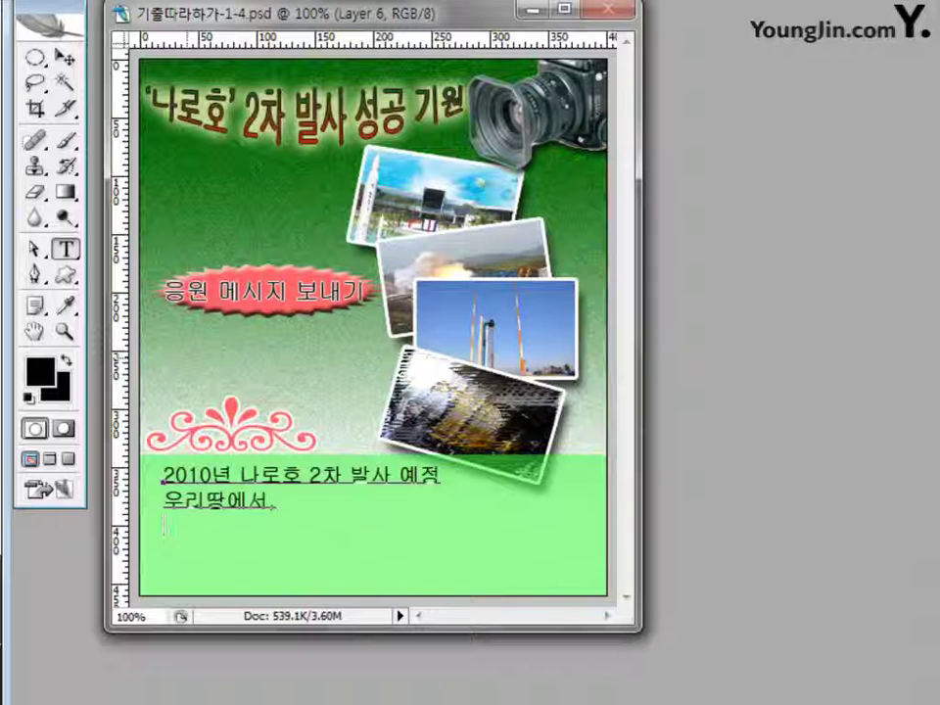
type("우리 위성으")
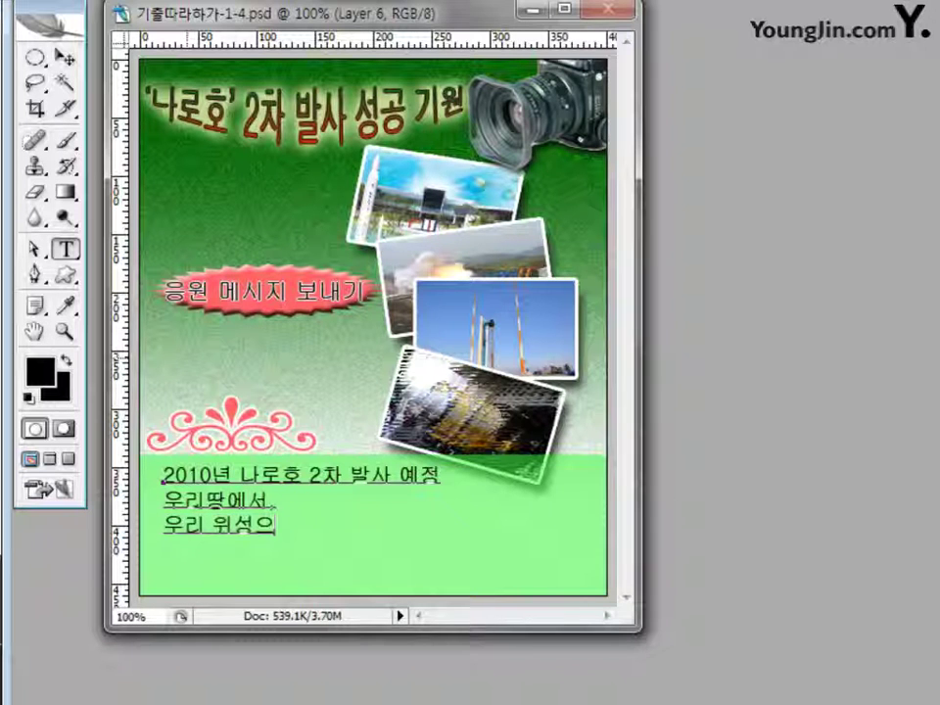
type("ㄹ우리 발샃")
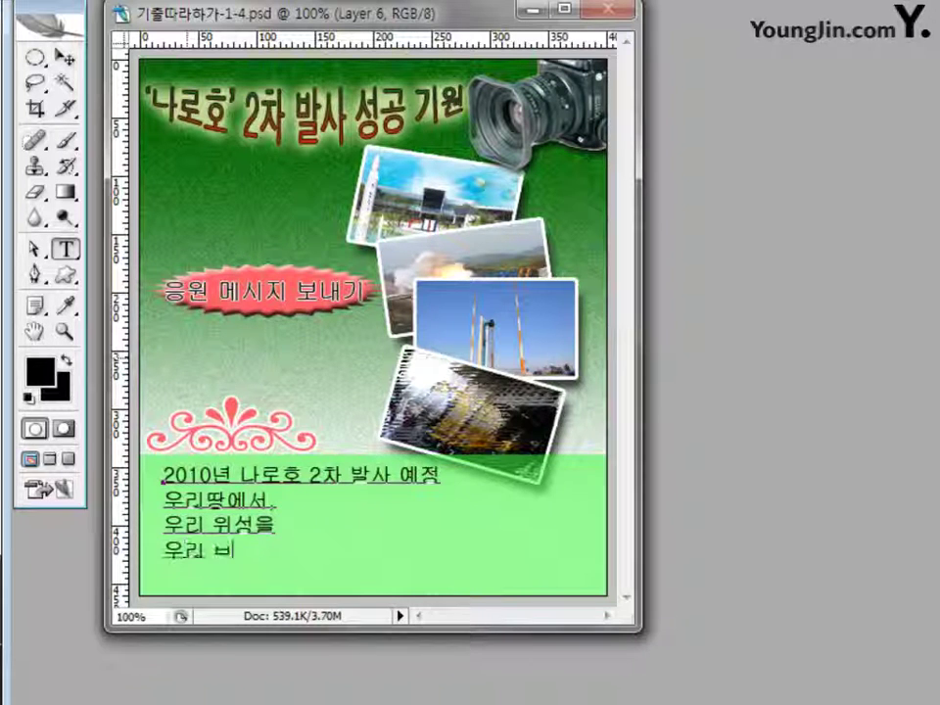
type("ㅔㄹ")
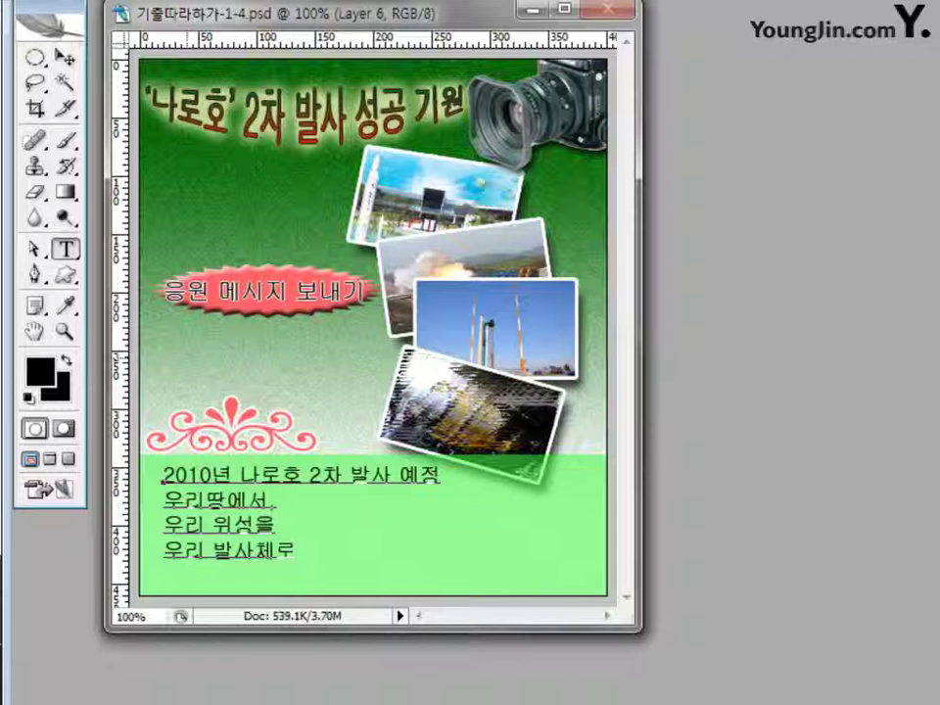
type("ㅗ 발사하다.")
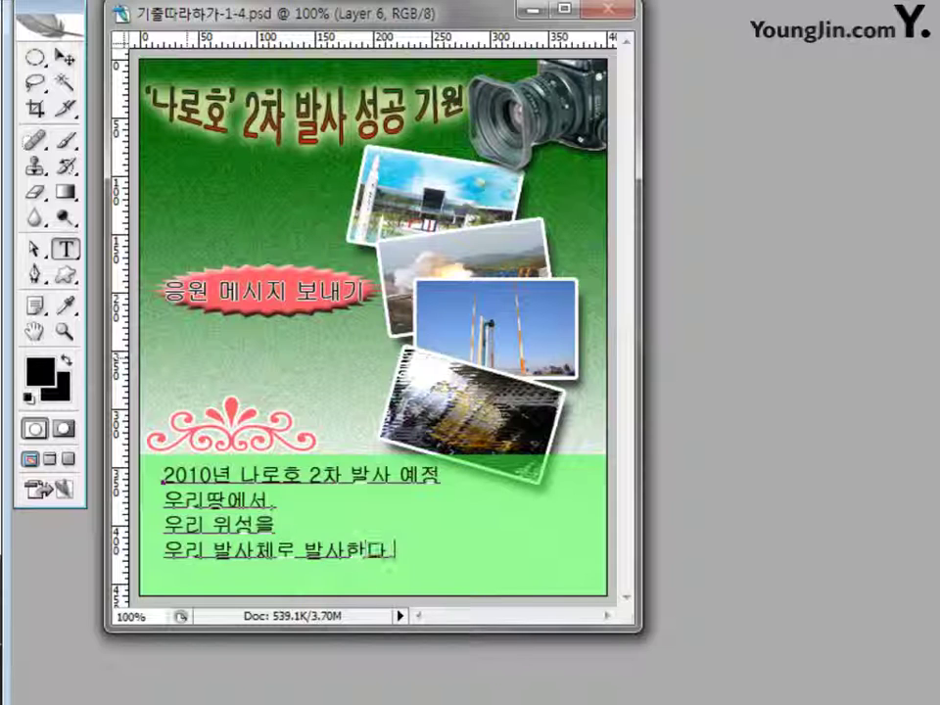
left_click(65, 57)
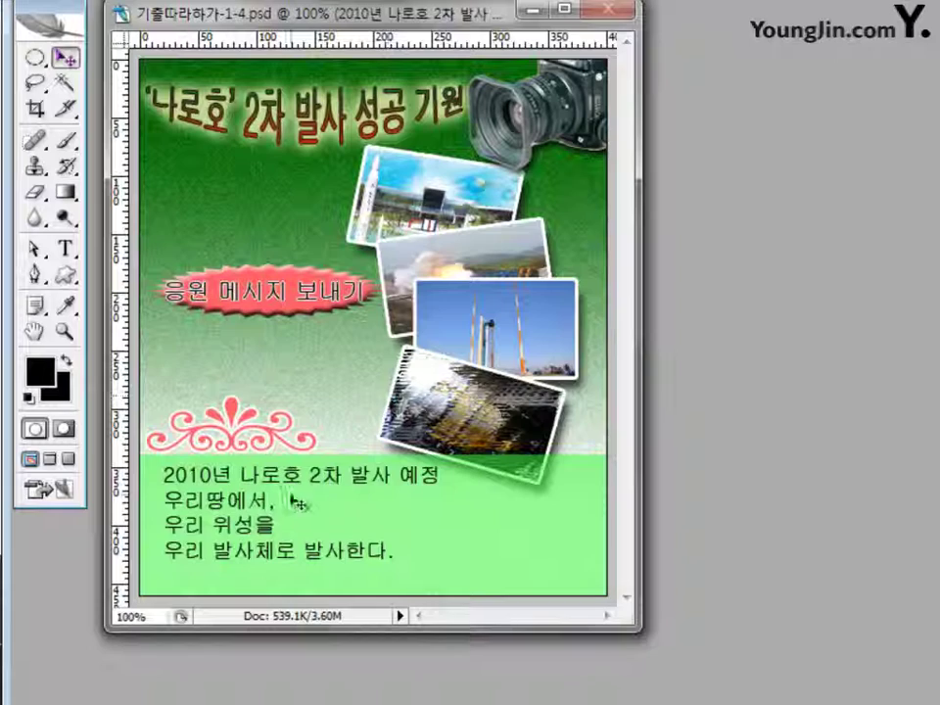
left_click_drag(256, 490, 259, 502)
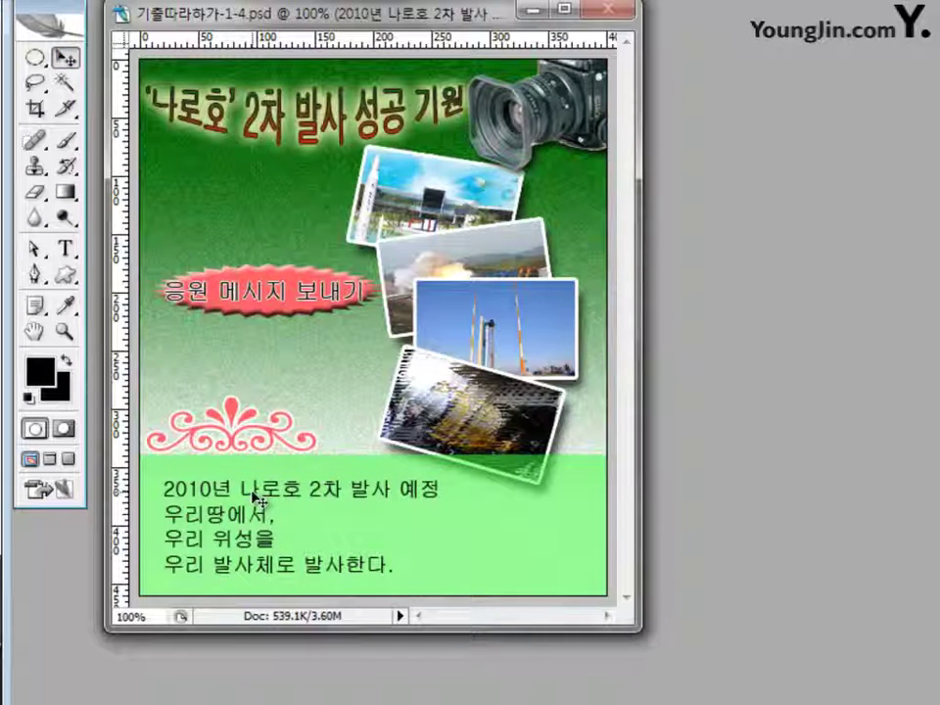